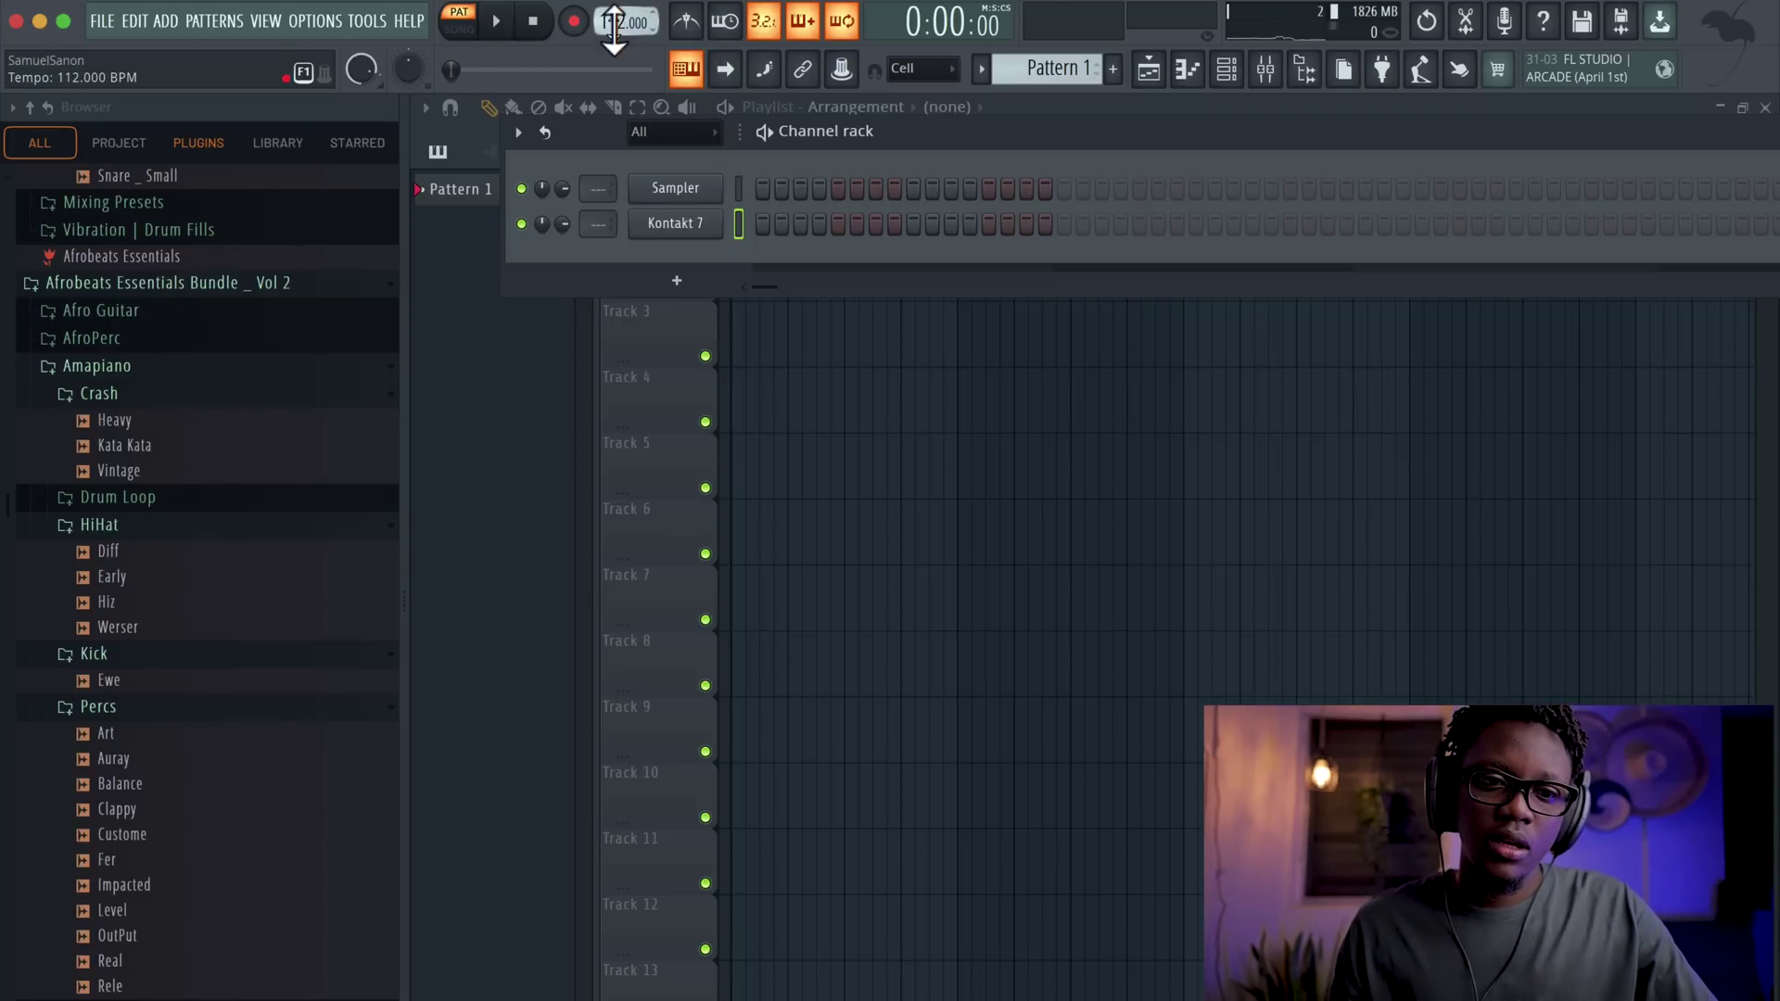
- View the Ilya Efimov LP electric guitar instrument loaded in the Kontakt 7 channel
left_click(675, 226)
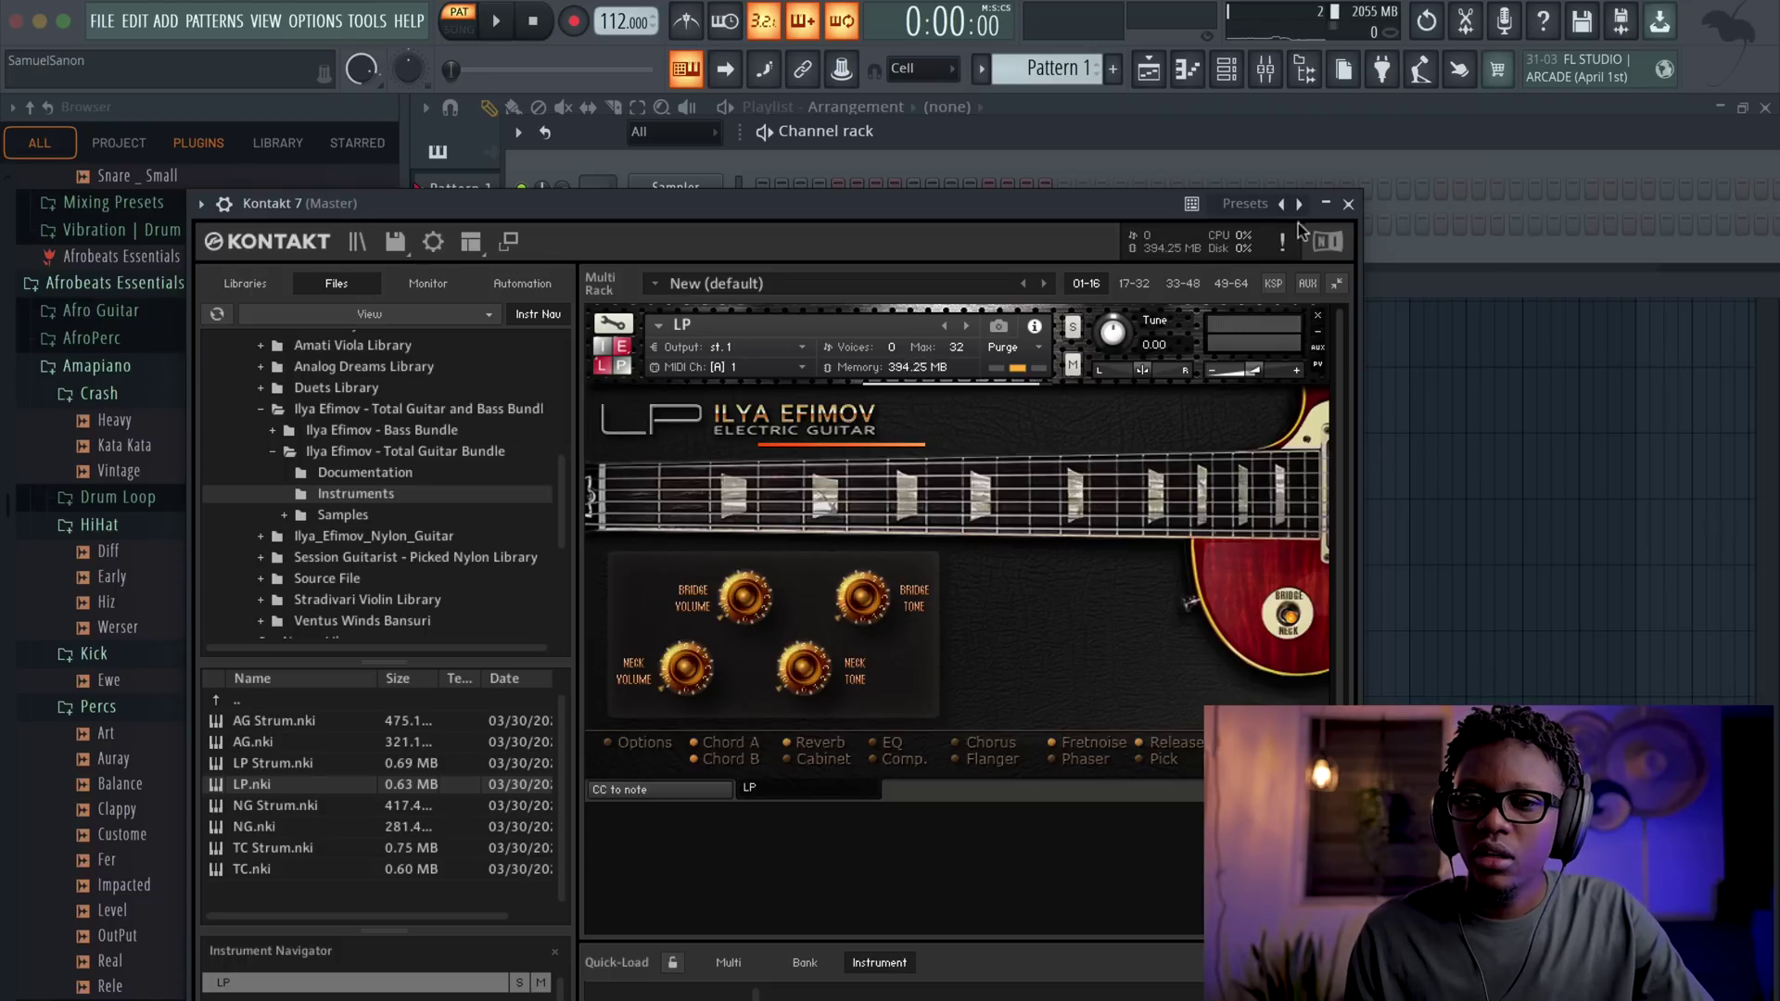
left_click(1350, 203)
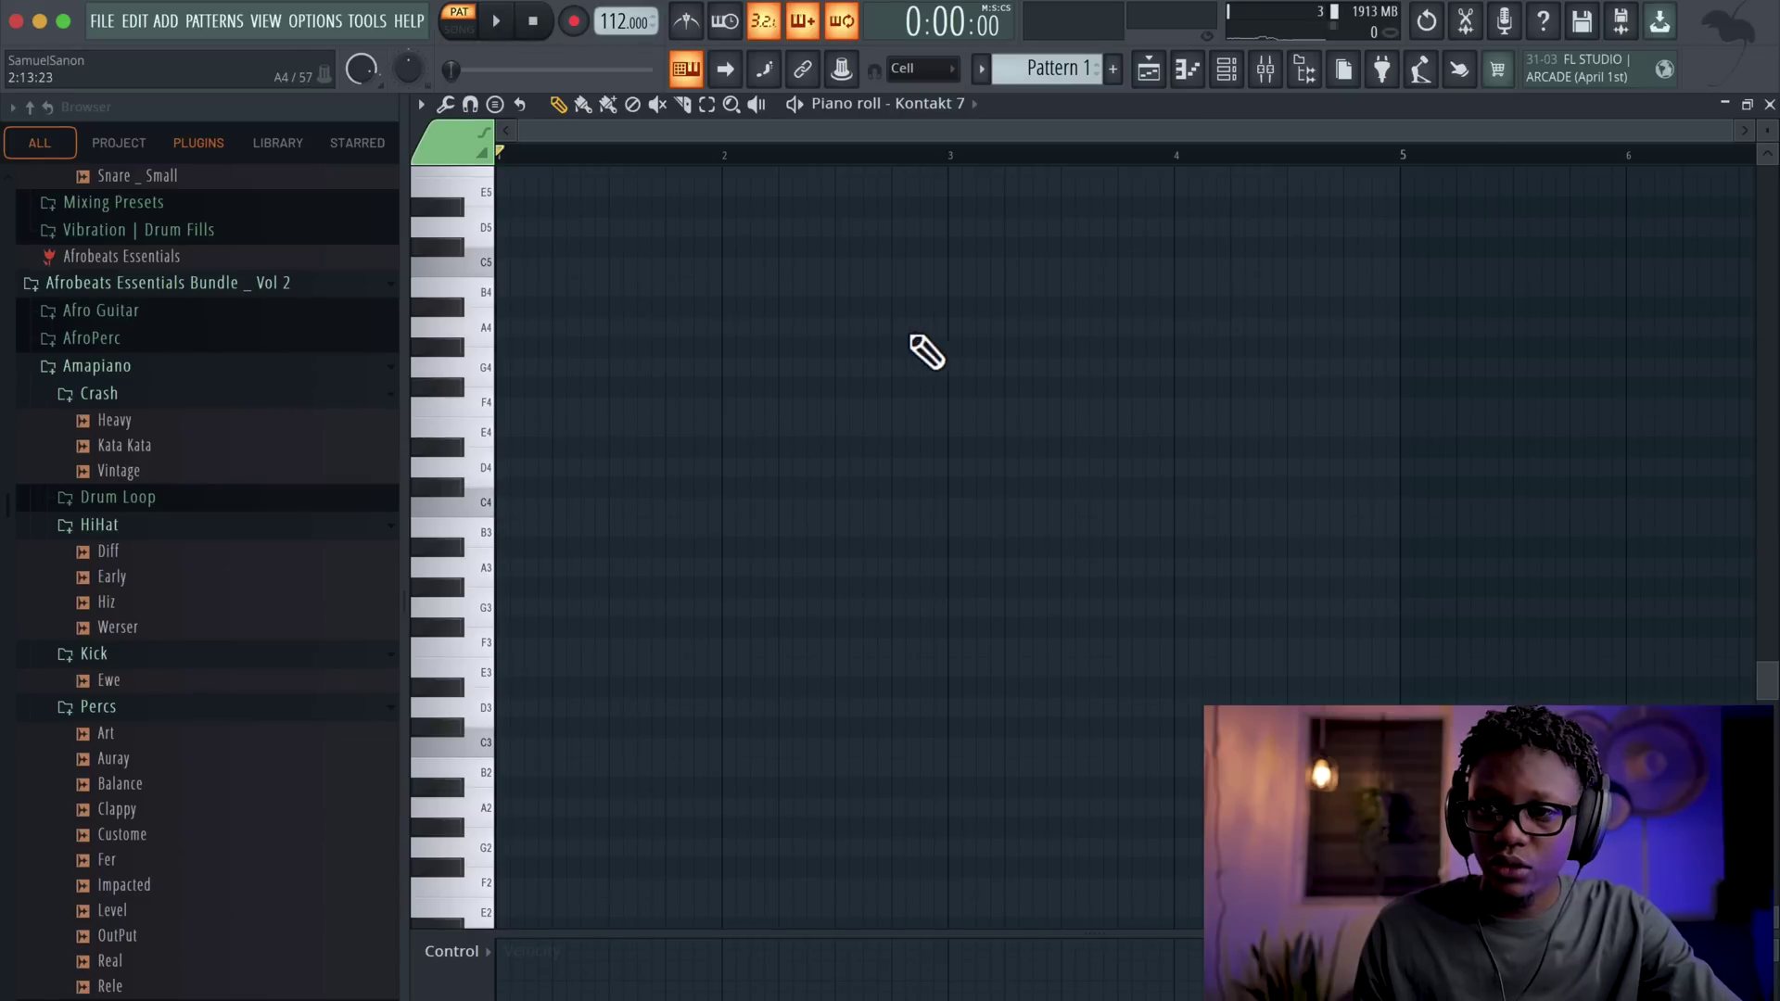
left_click(1770, 105)
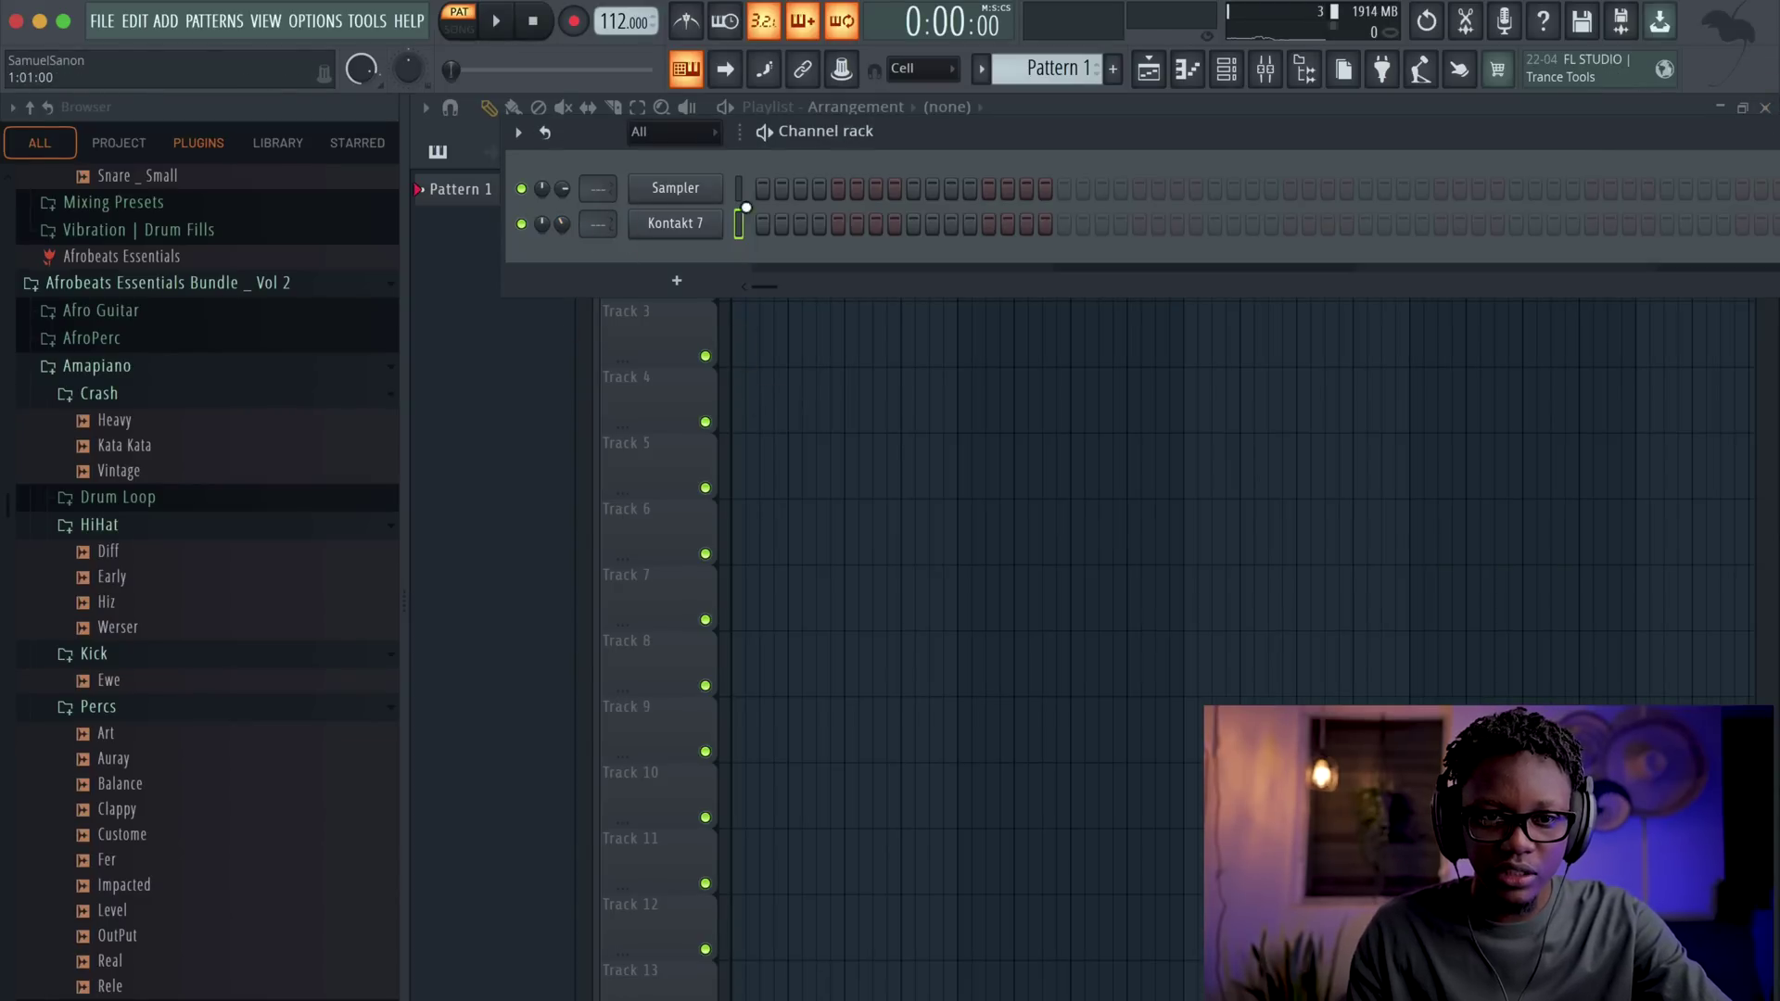
left_click(695, 227)
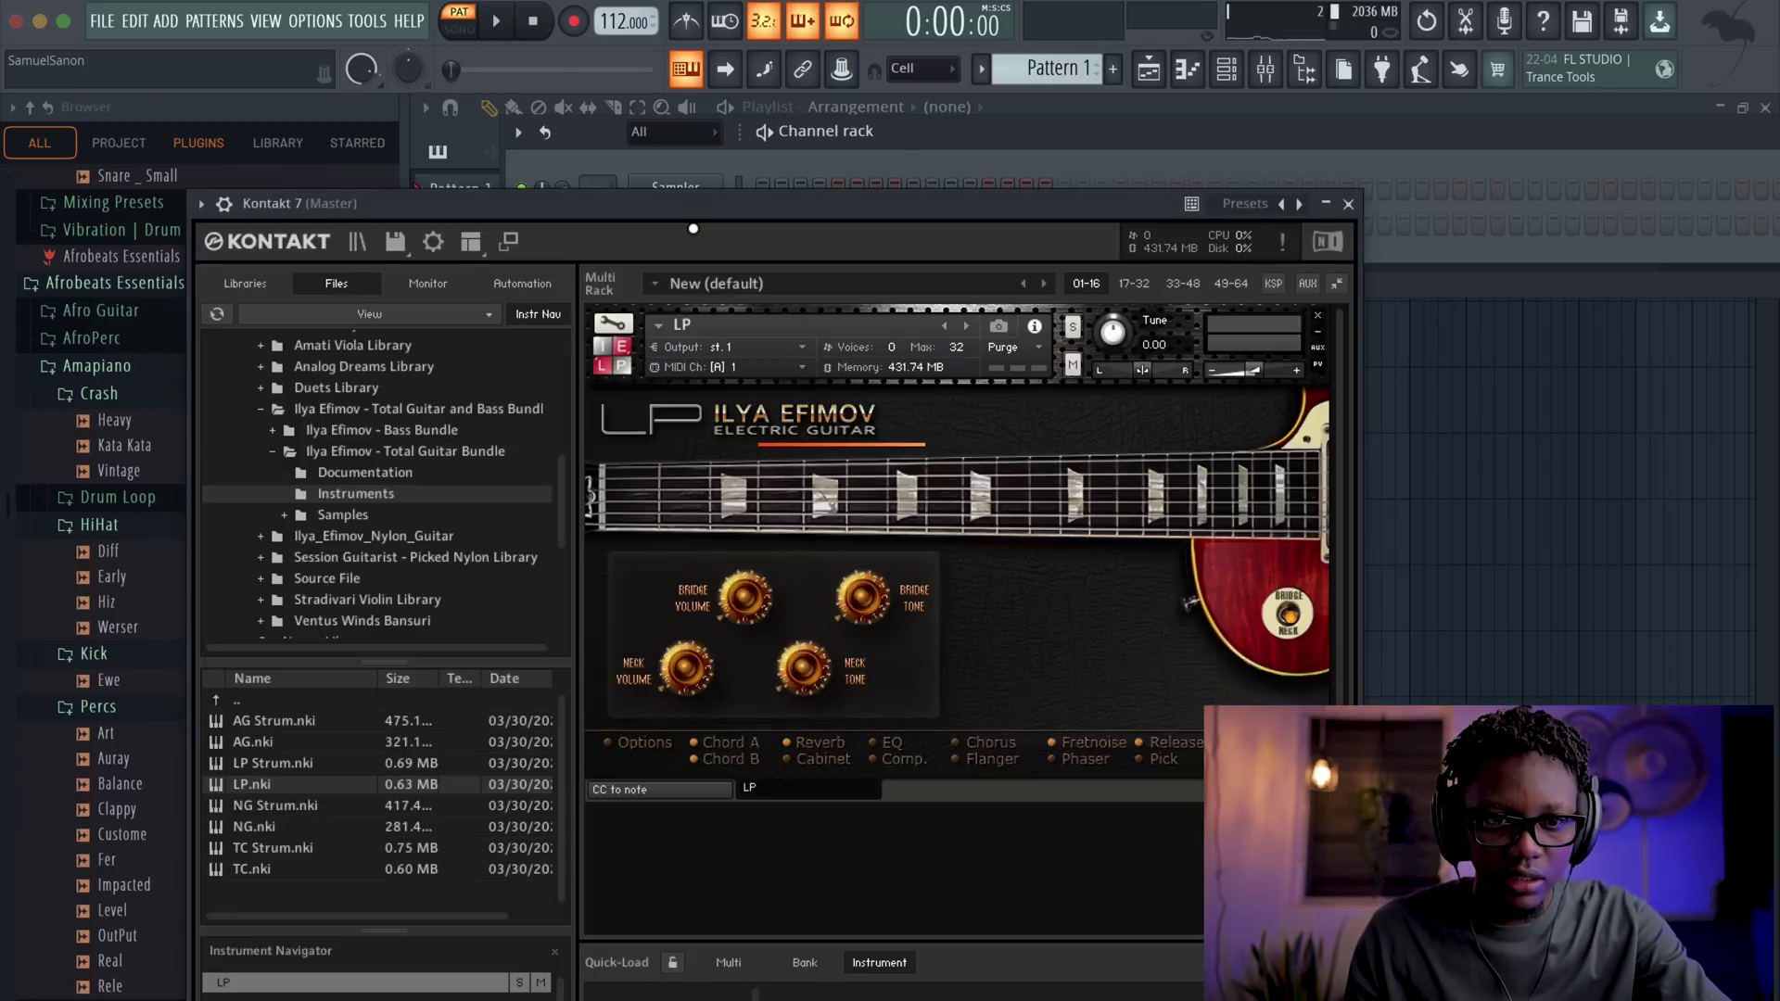
left_click(1349, 204)
- Open the Kontakt 7 channel's piano roll and place a D♭4 note at the start of bar 1
right_click(684, 215)
left_click(760, 226)
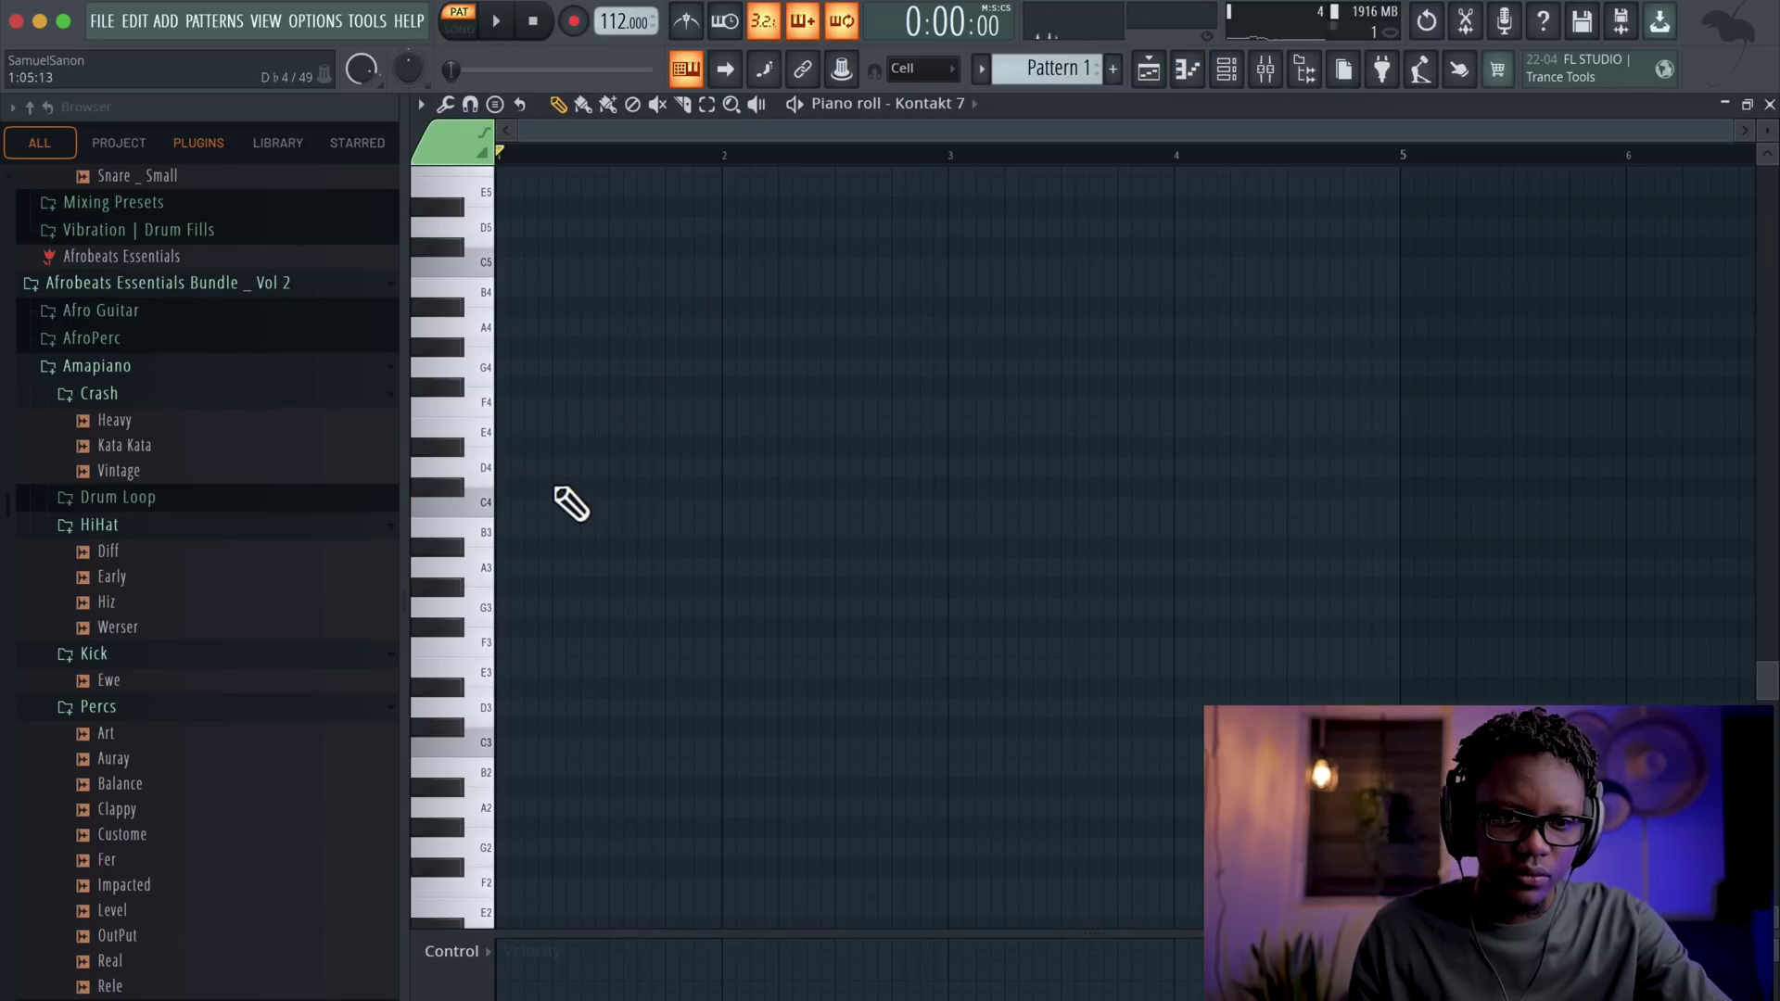
left_click(456, 490)
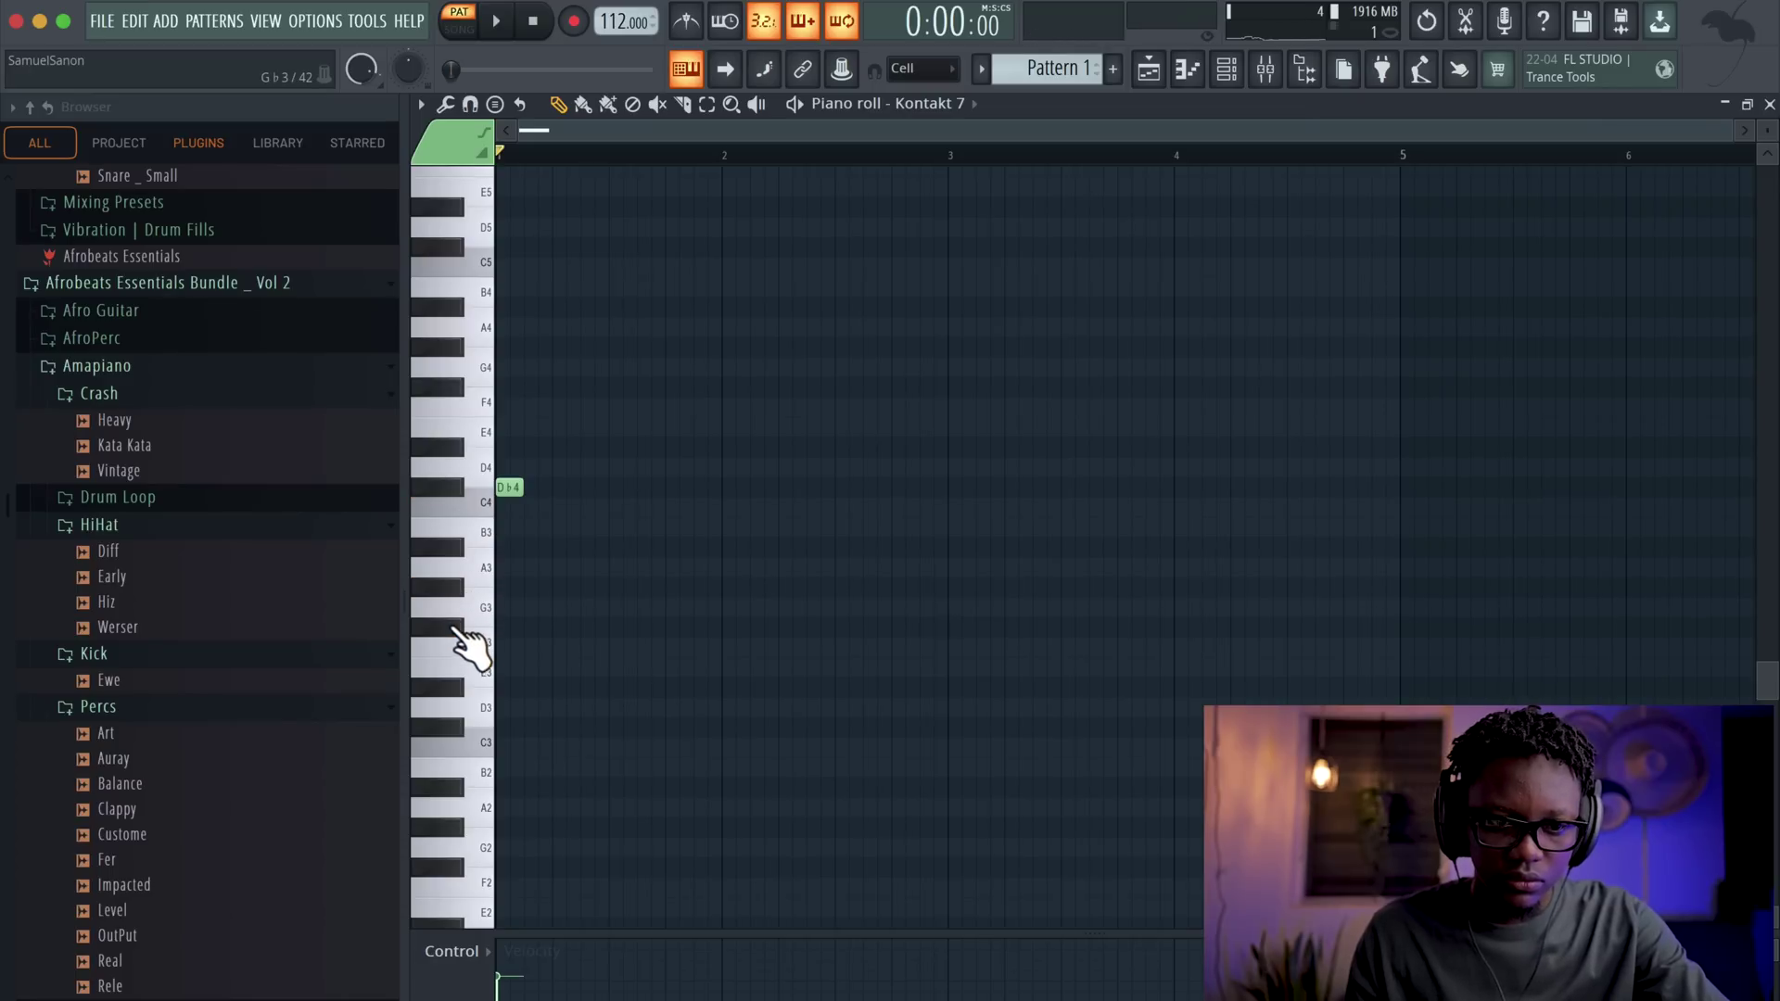
key("space")
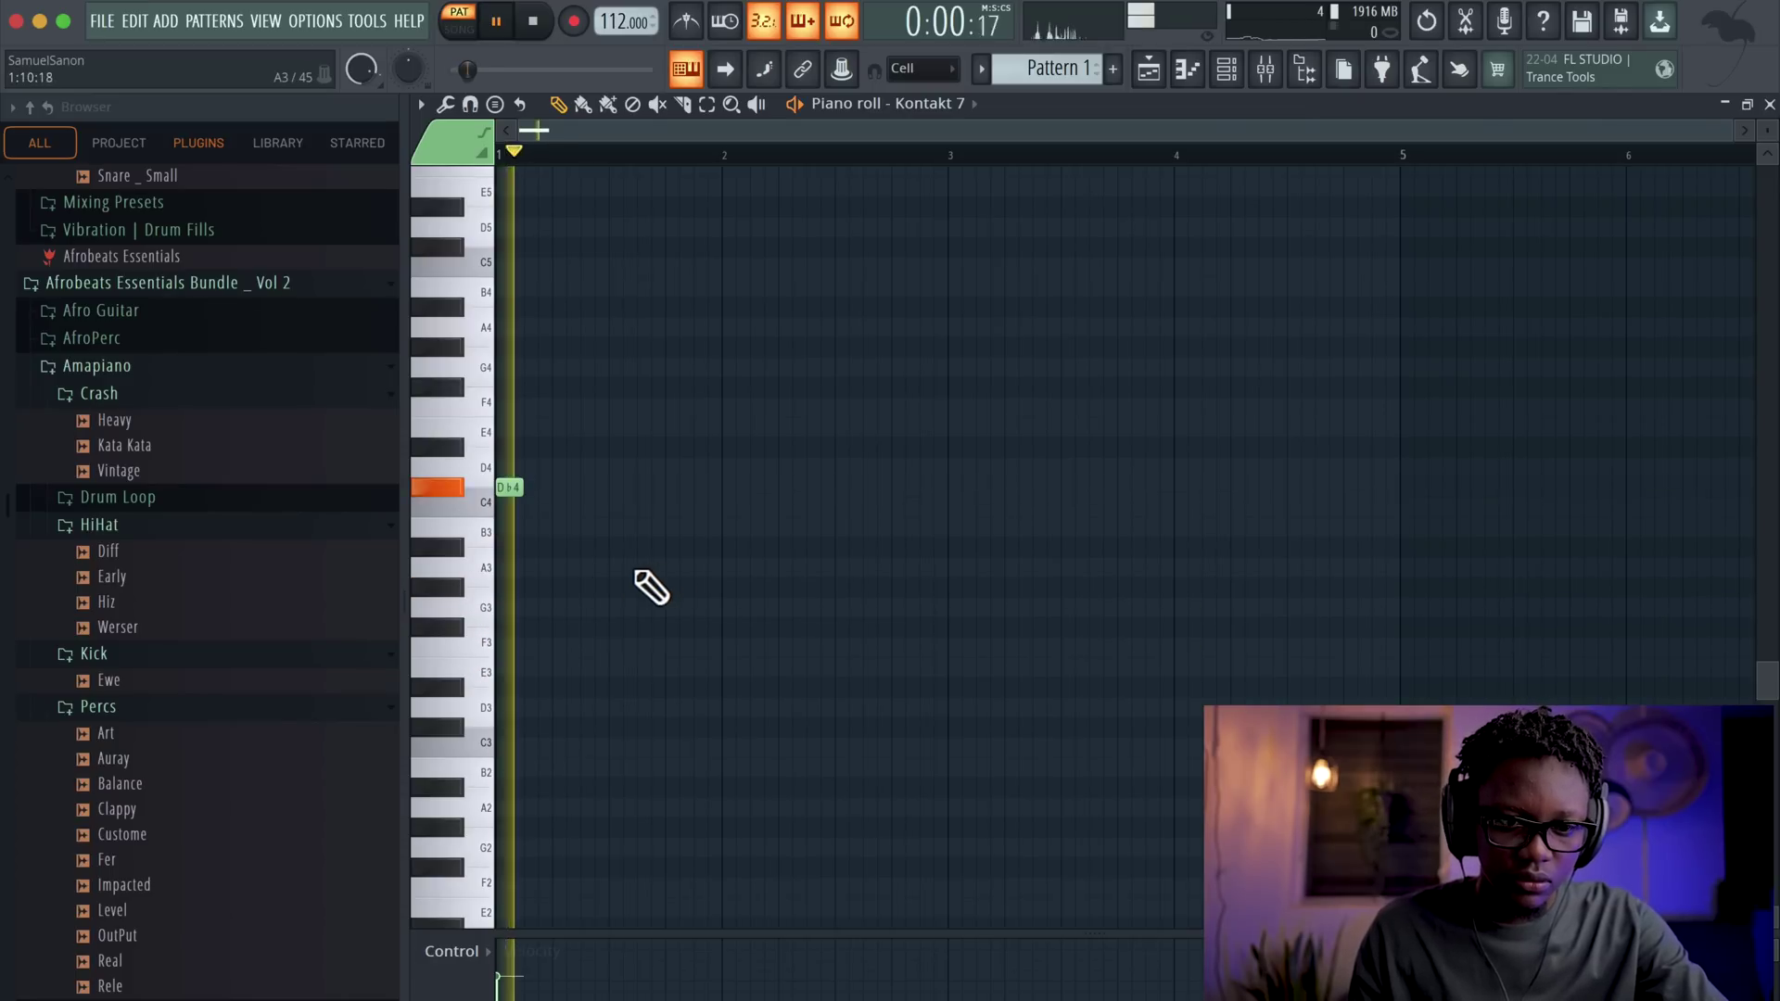
- Add bass notes A♭3 midway through bar 1, G♭3 at the start of bar 2 and A♭3 midway through bar 2, and play them back
left_click(612, 569)
key("space")
left_click_drag(621, 574, 622, 593)
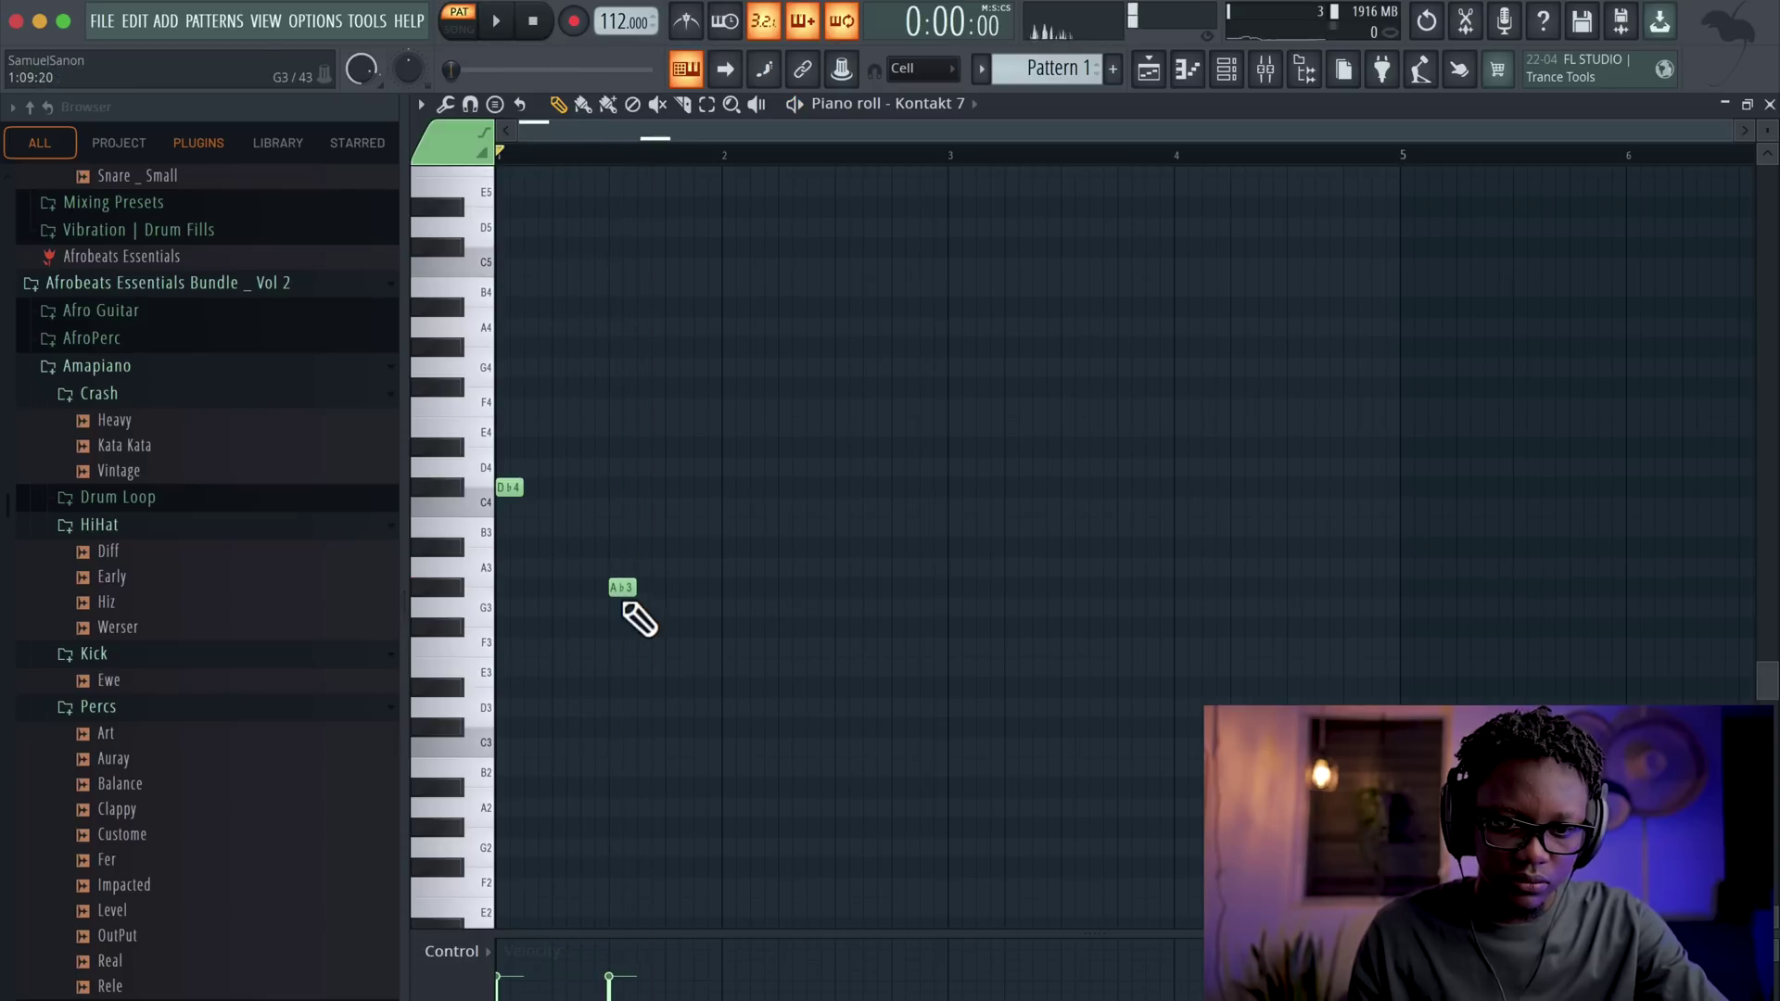
left_click(724, 628)
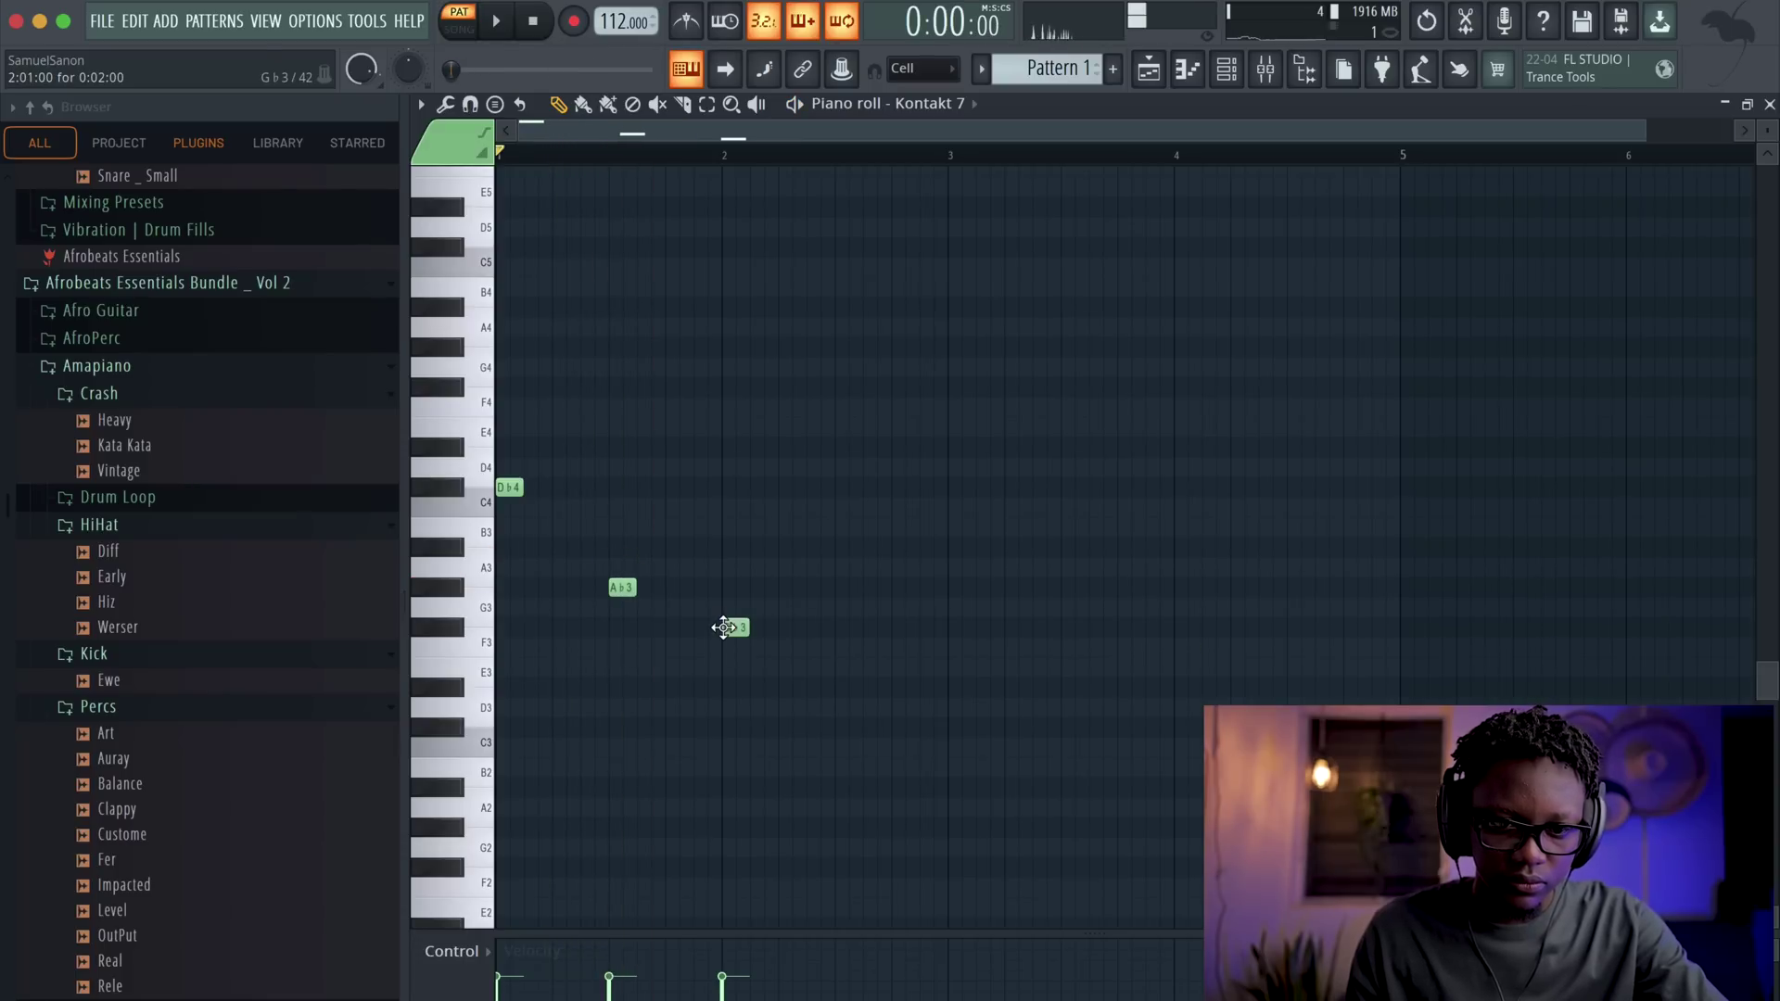
left_click(834, 591)
key("space")
left_click_drag(906, 643, 500, 434)
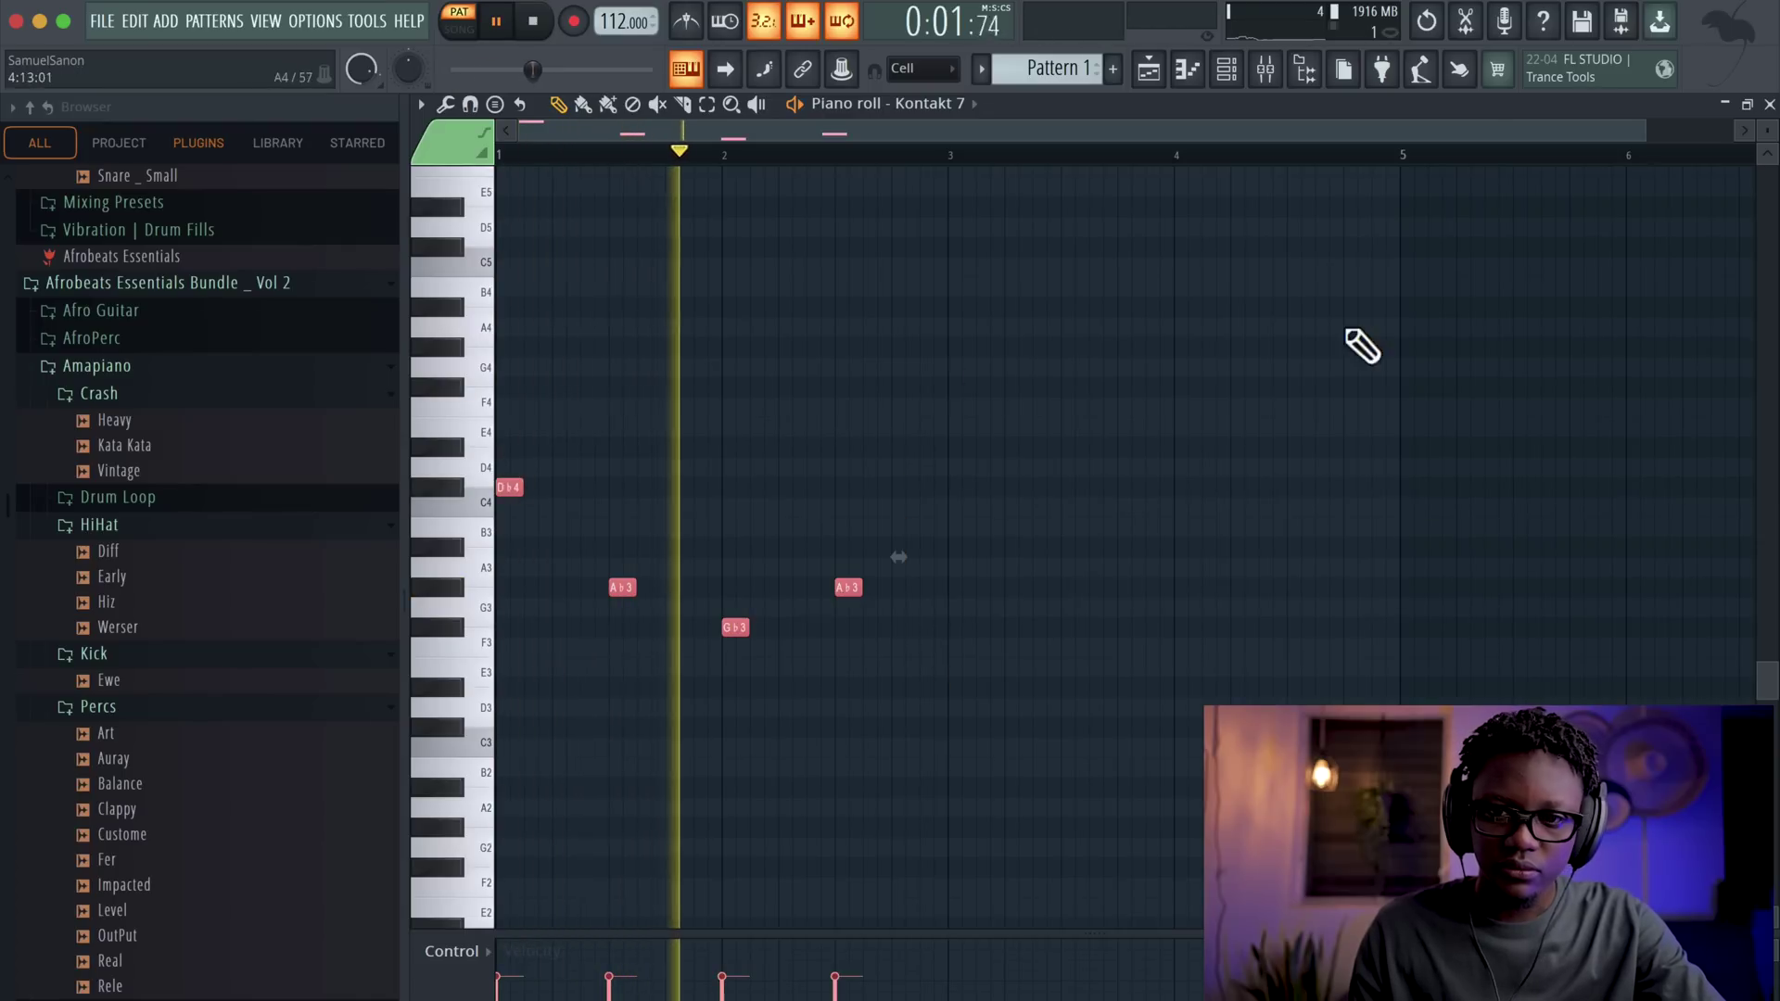
left_click_drag(1639, 132, 1268, 133)
key("space")
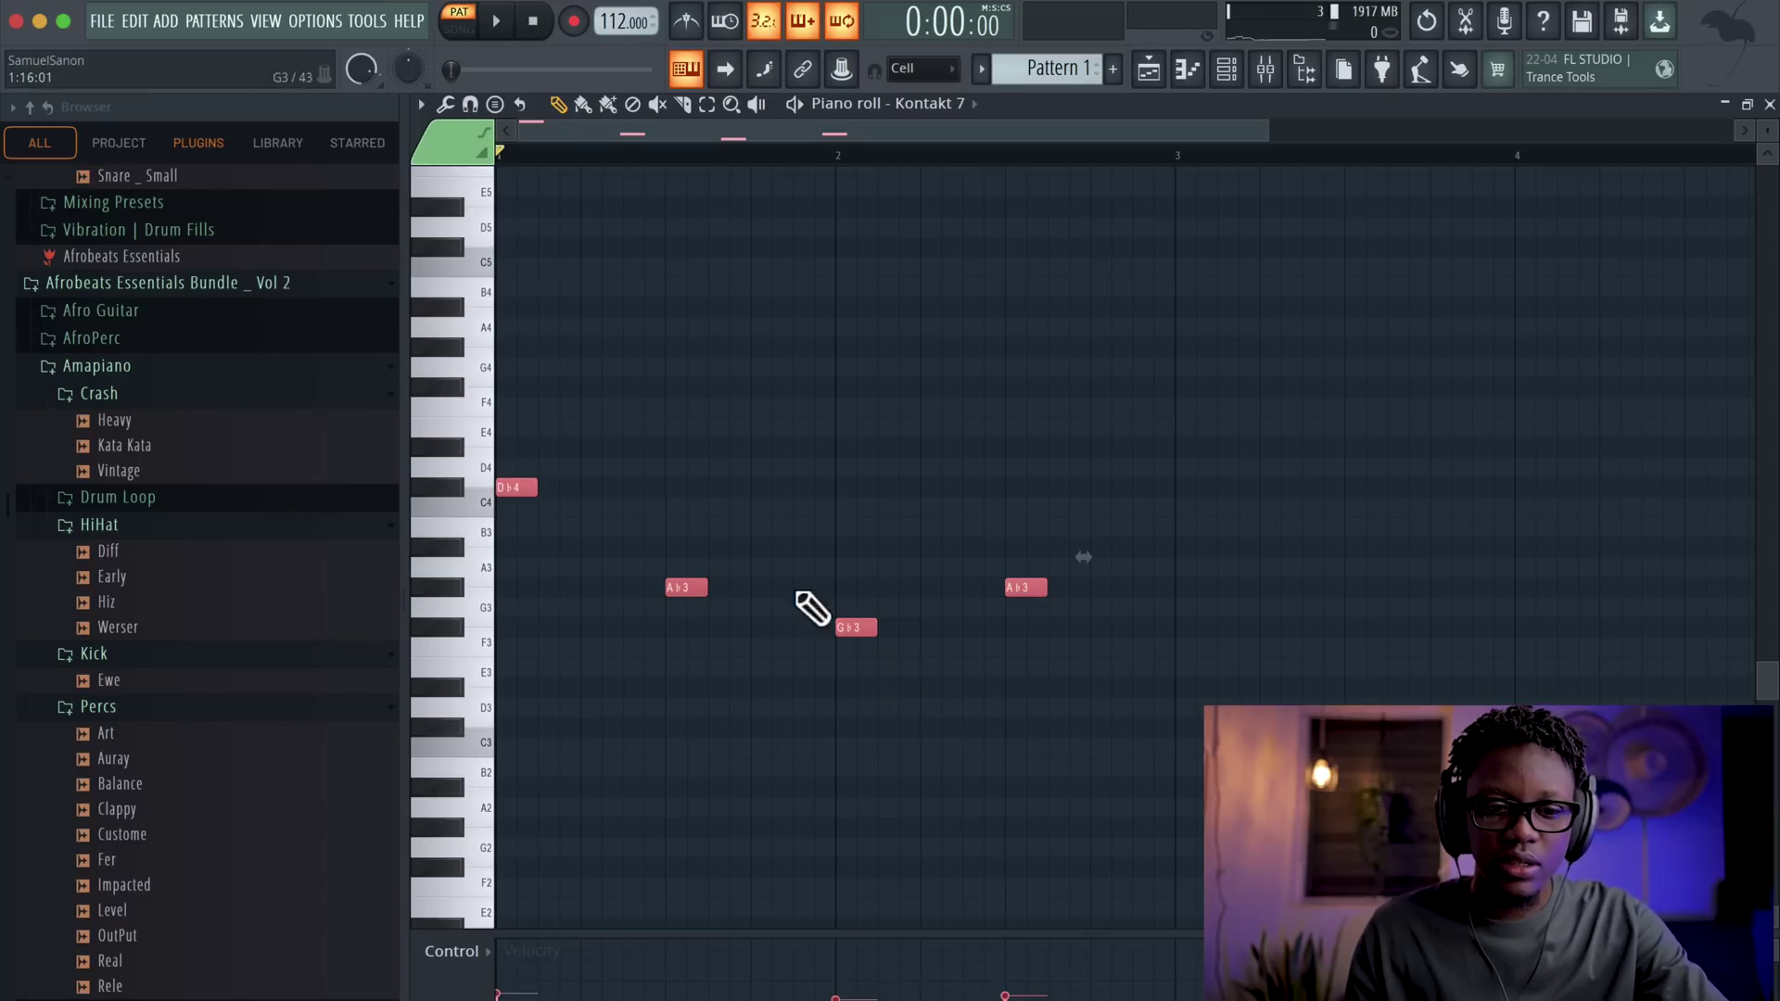
- Audition A♭4, B♭4 and G♭4 on the piano keys to choose the note following the opening D♭4
left_click_drag(1258, 134, 1226, 141)
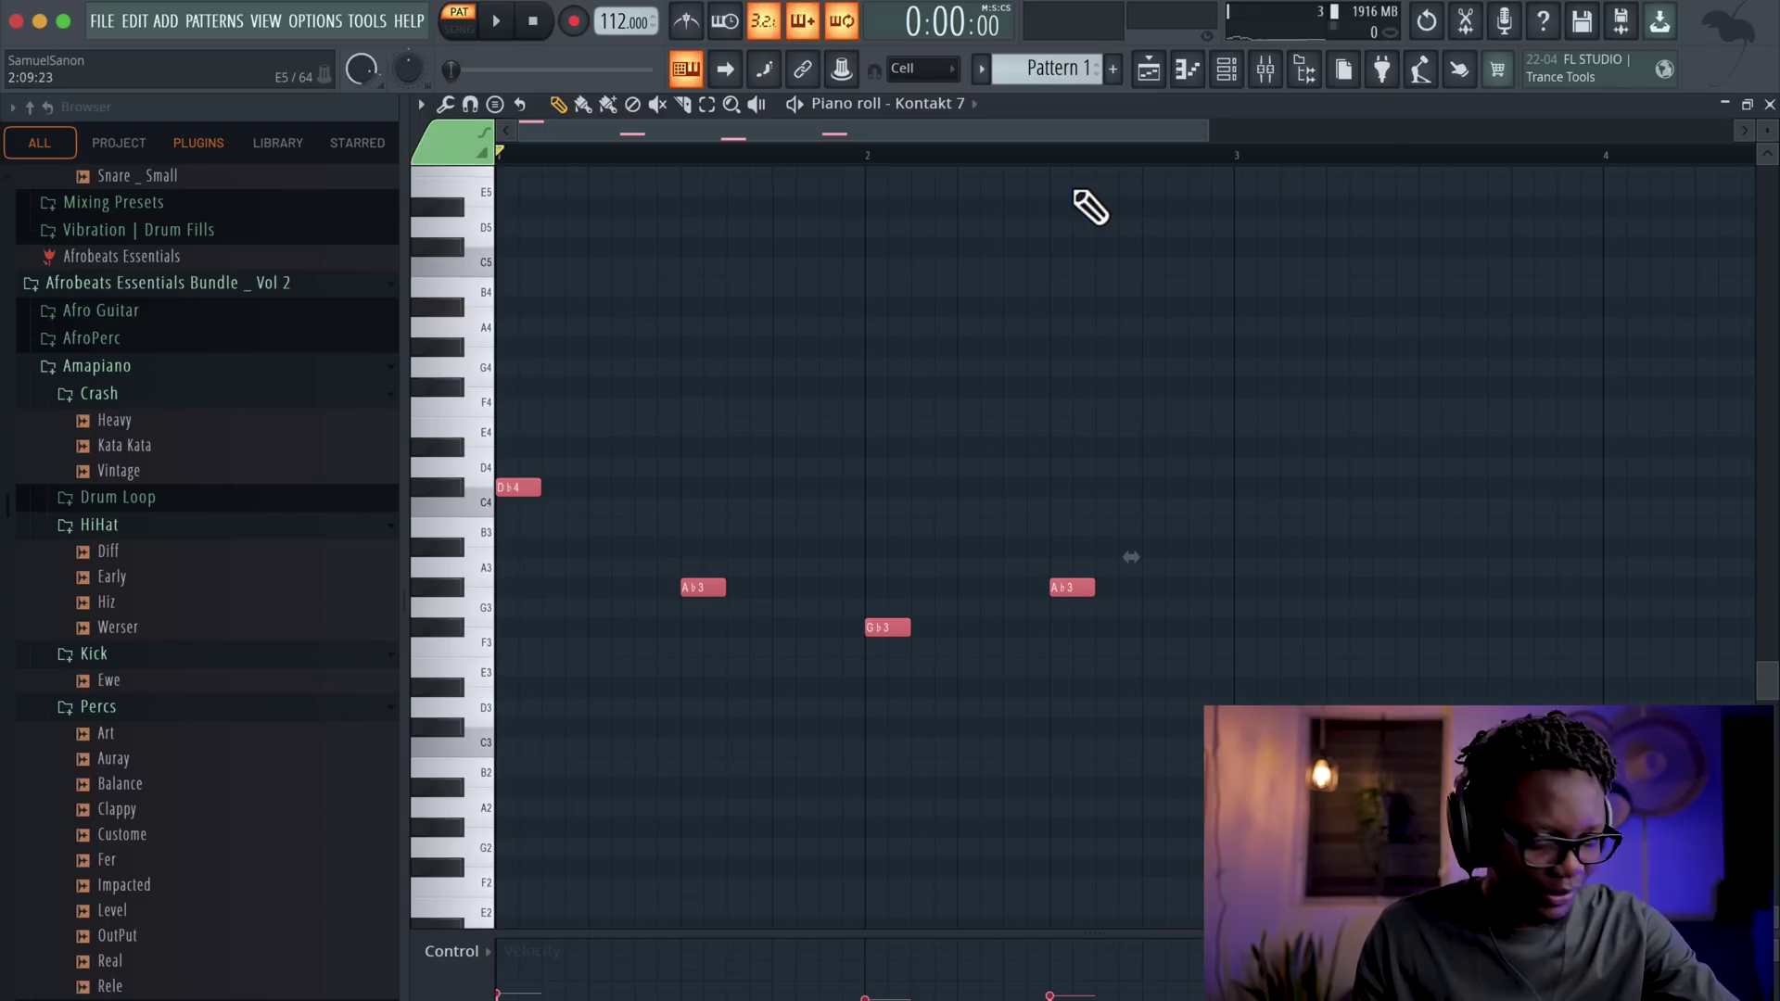
left_click_drag(1200, 143, 1032, 159)
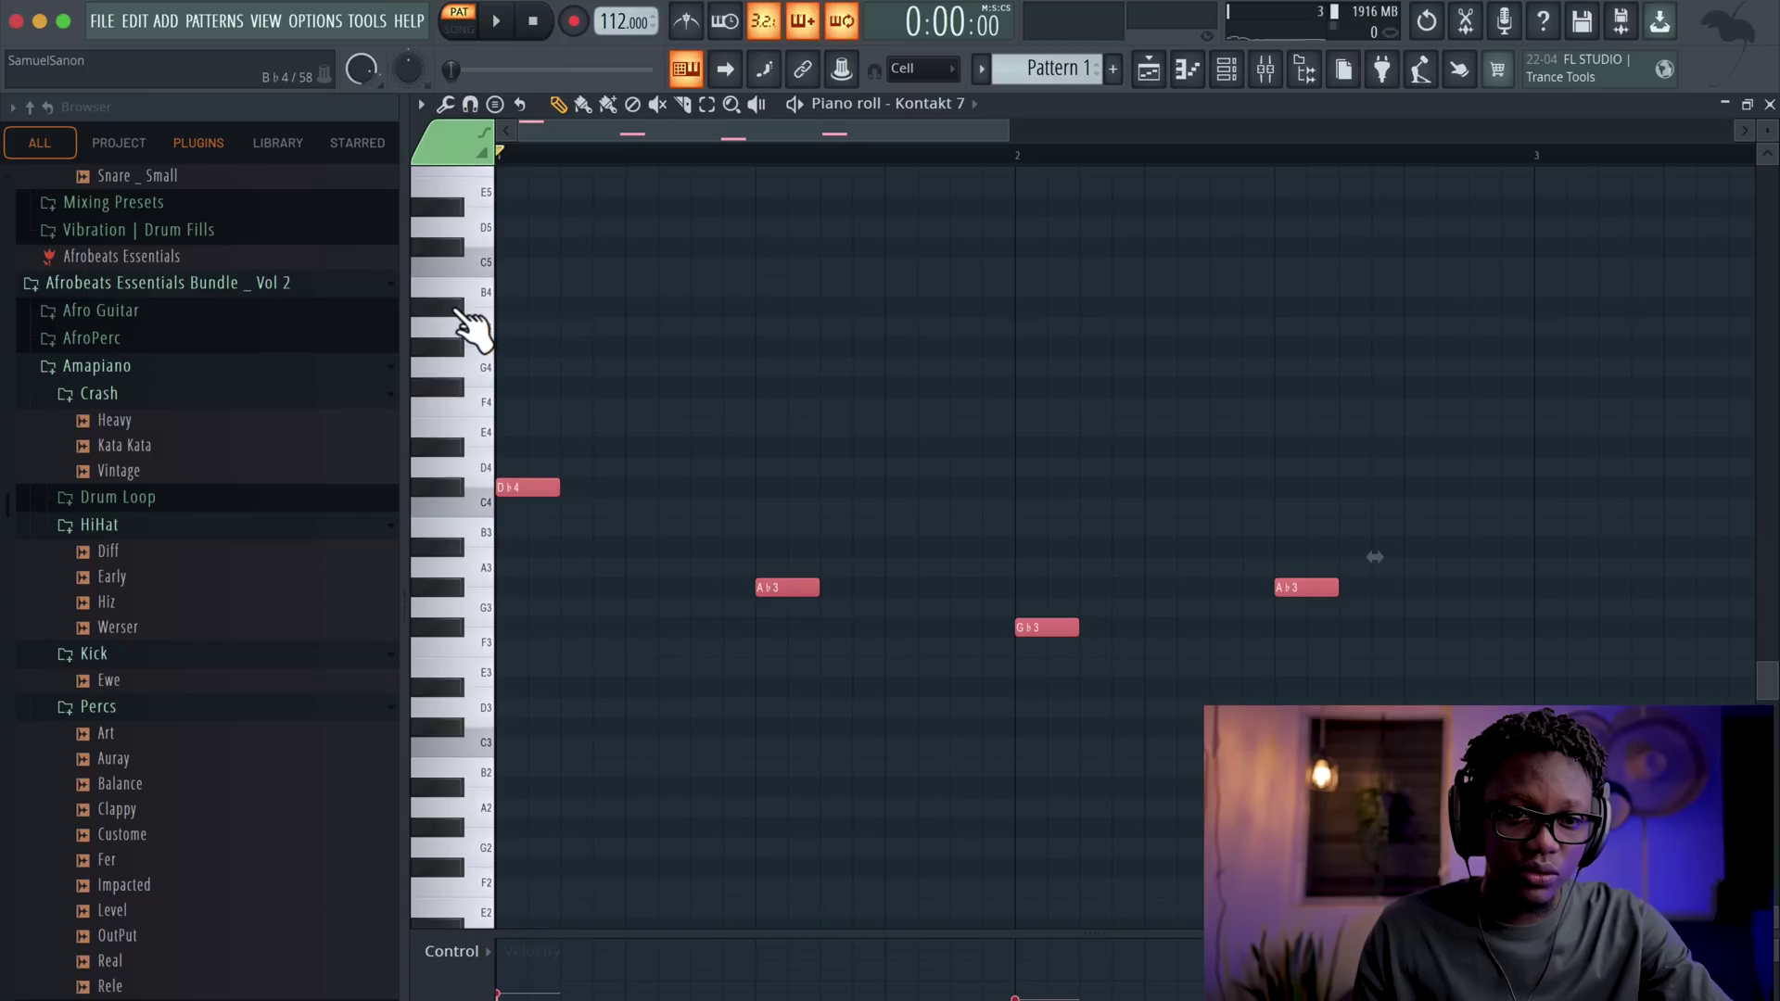
left_click(447, 347)
left_click(452, 309)
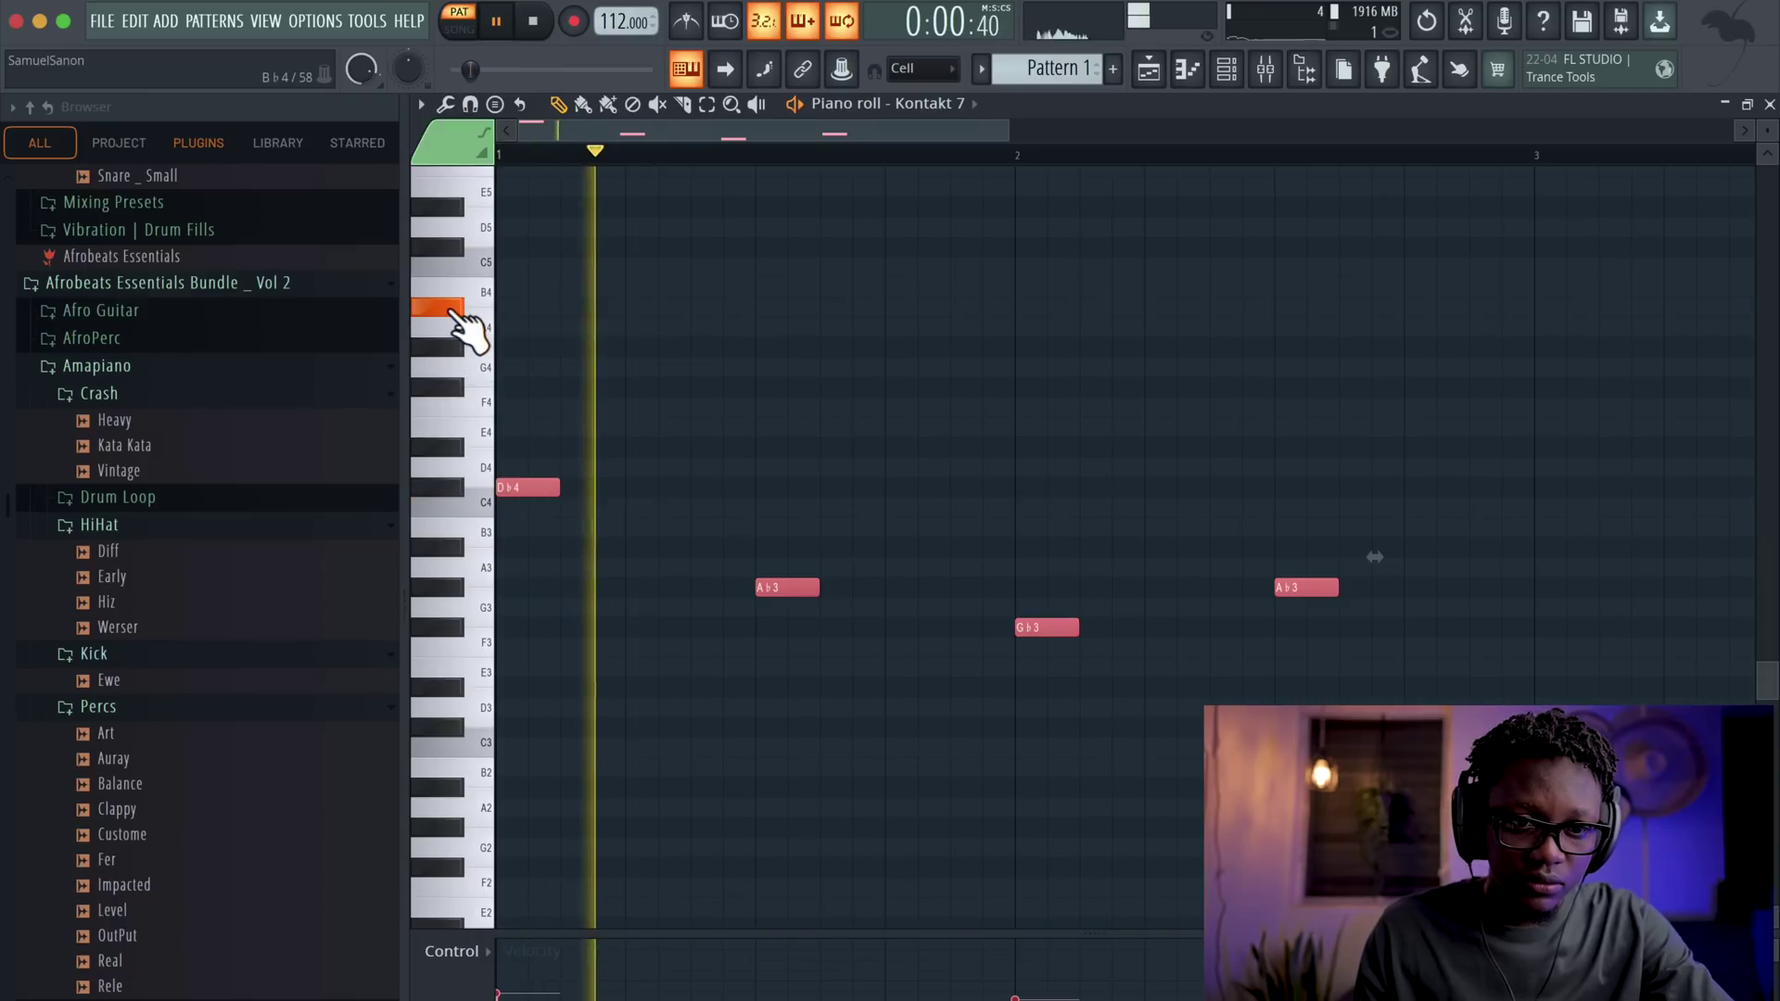
left_click(451, 386)
left_click(454, 350)
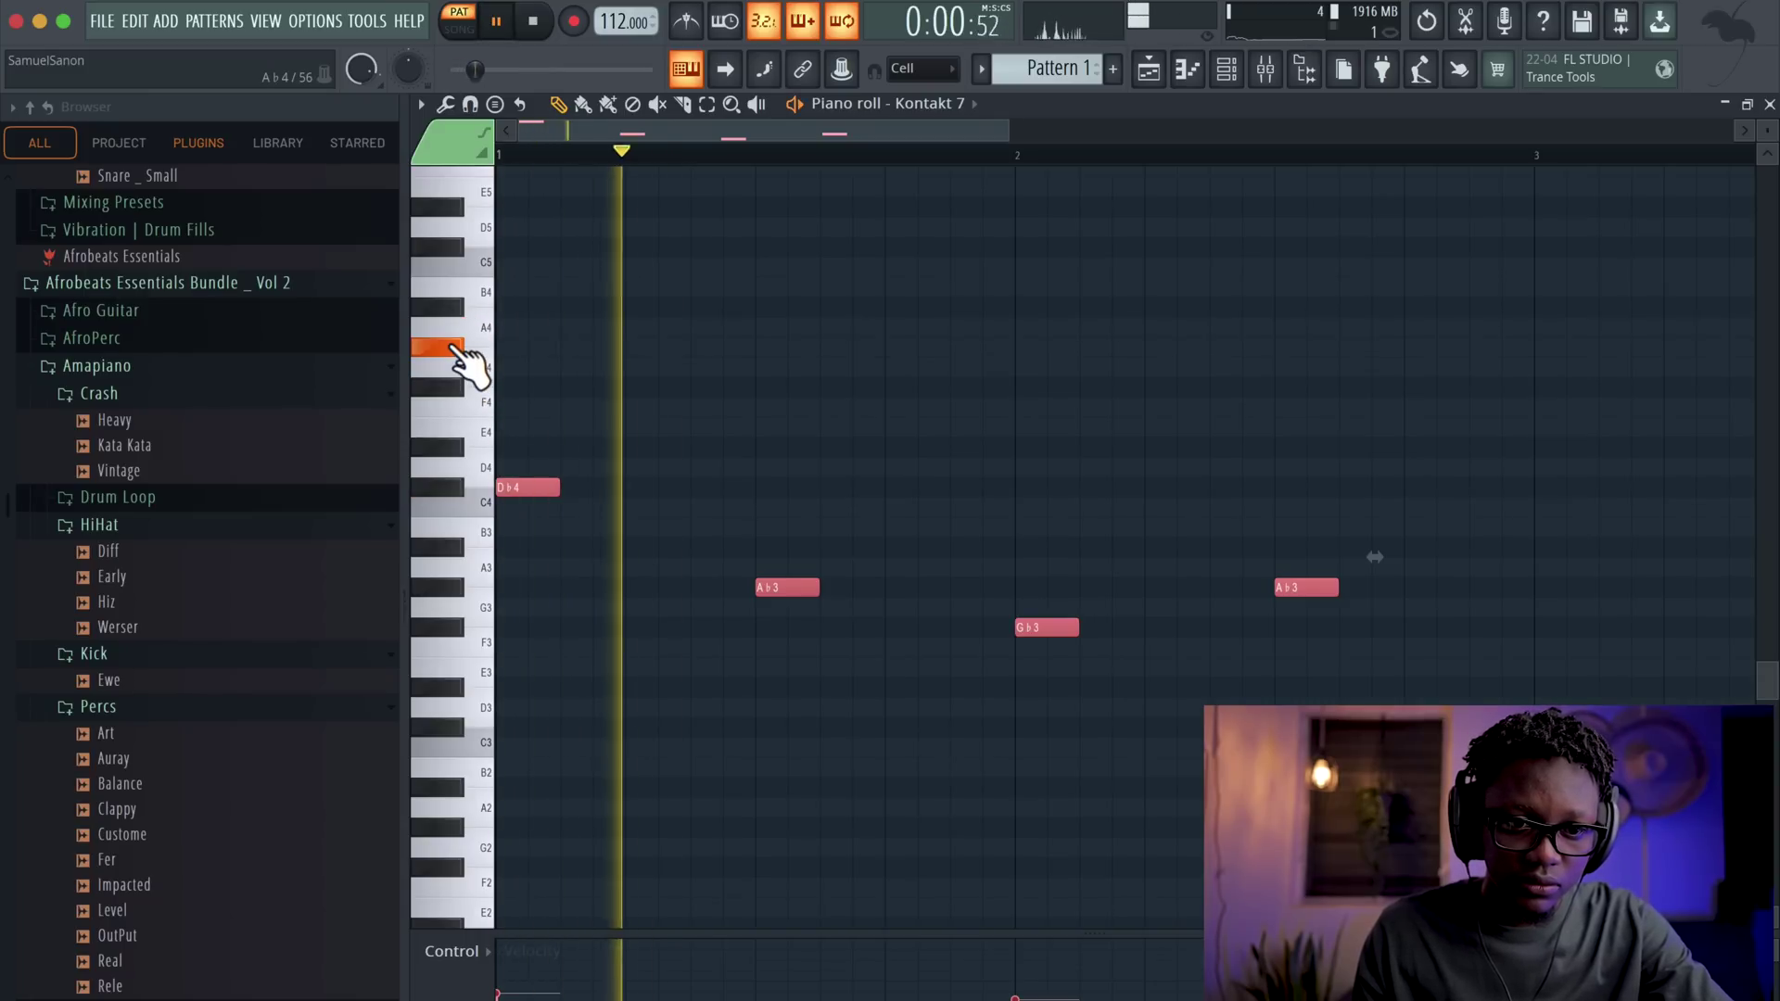
left_click(454, 350)
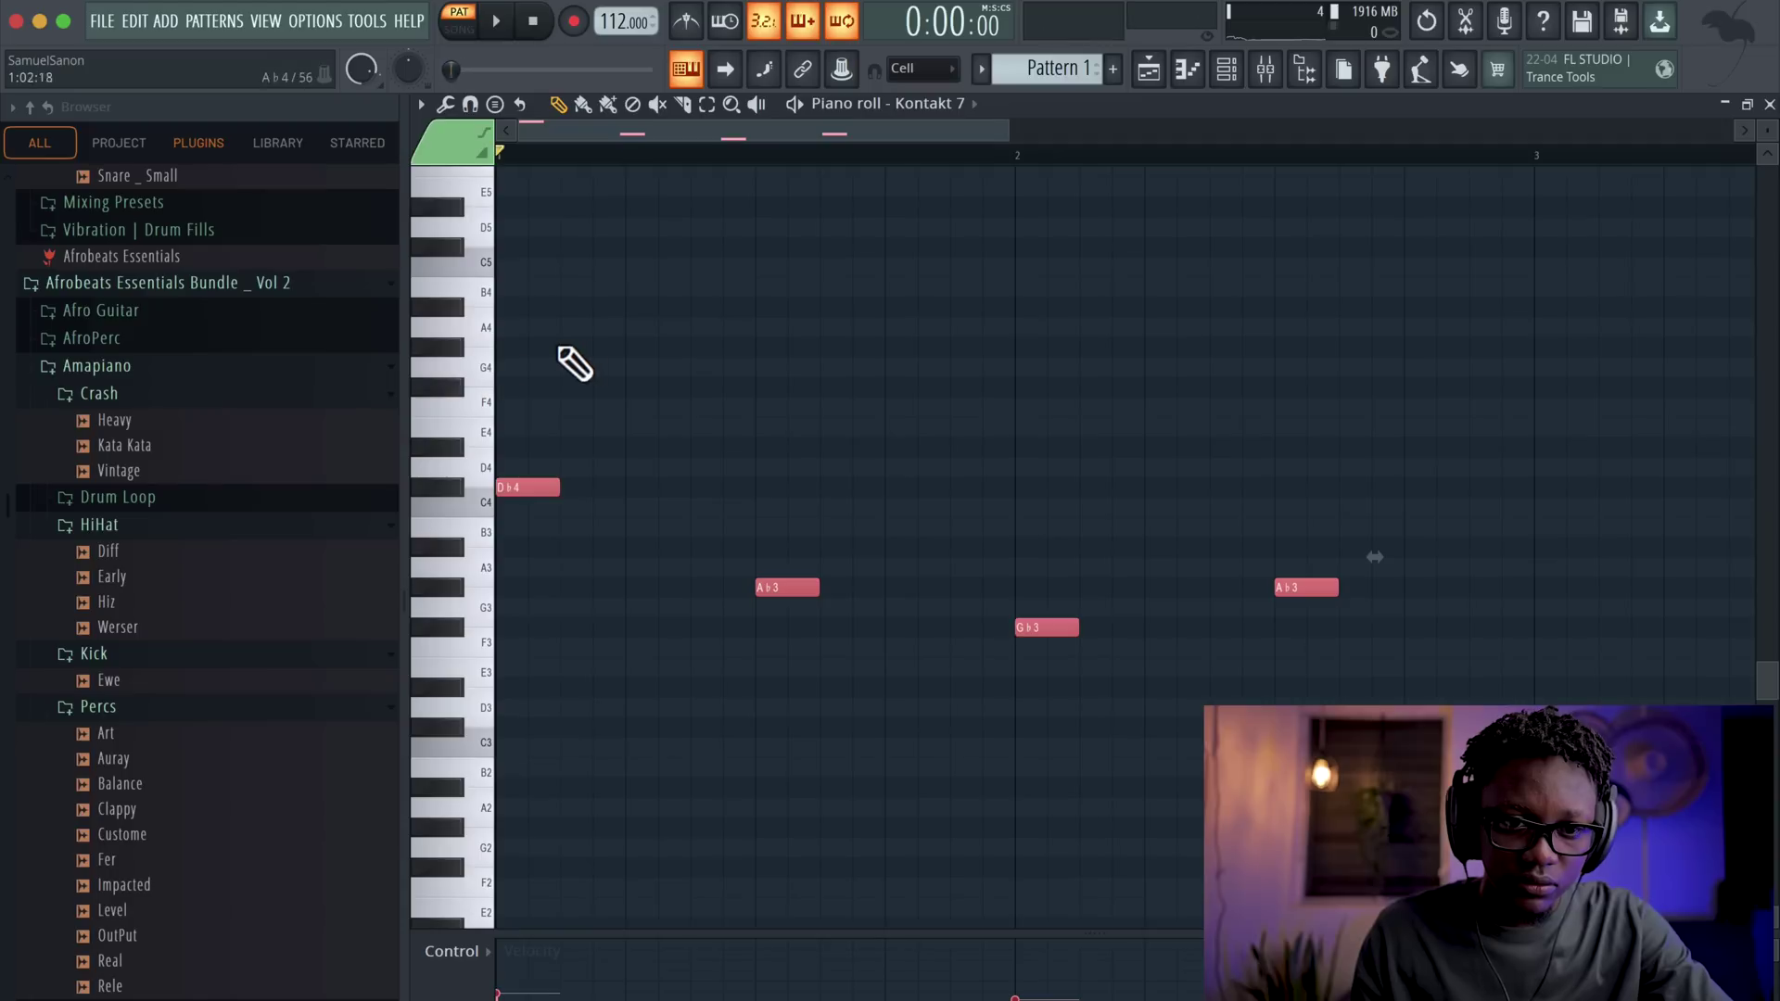
- Lengthen the opening D♭4 to three steps and add a four-step A♭4 directly after it
left_click(603, 349)
mouse_move(612, 351)
left_mouse_down()
mouse_move(628, 350)
mouse_move(593, 349)
mouse_move(610, 351)
left_mouse_up()
key("space")
left_click_drag(656, 350, 690, 353)
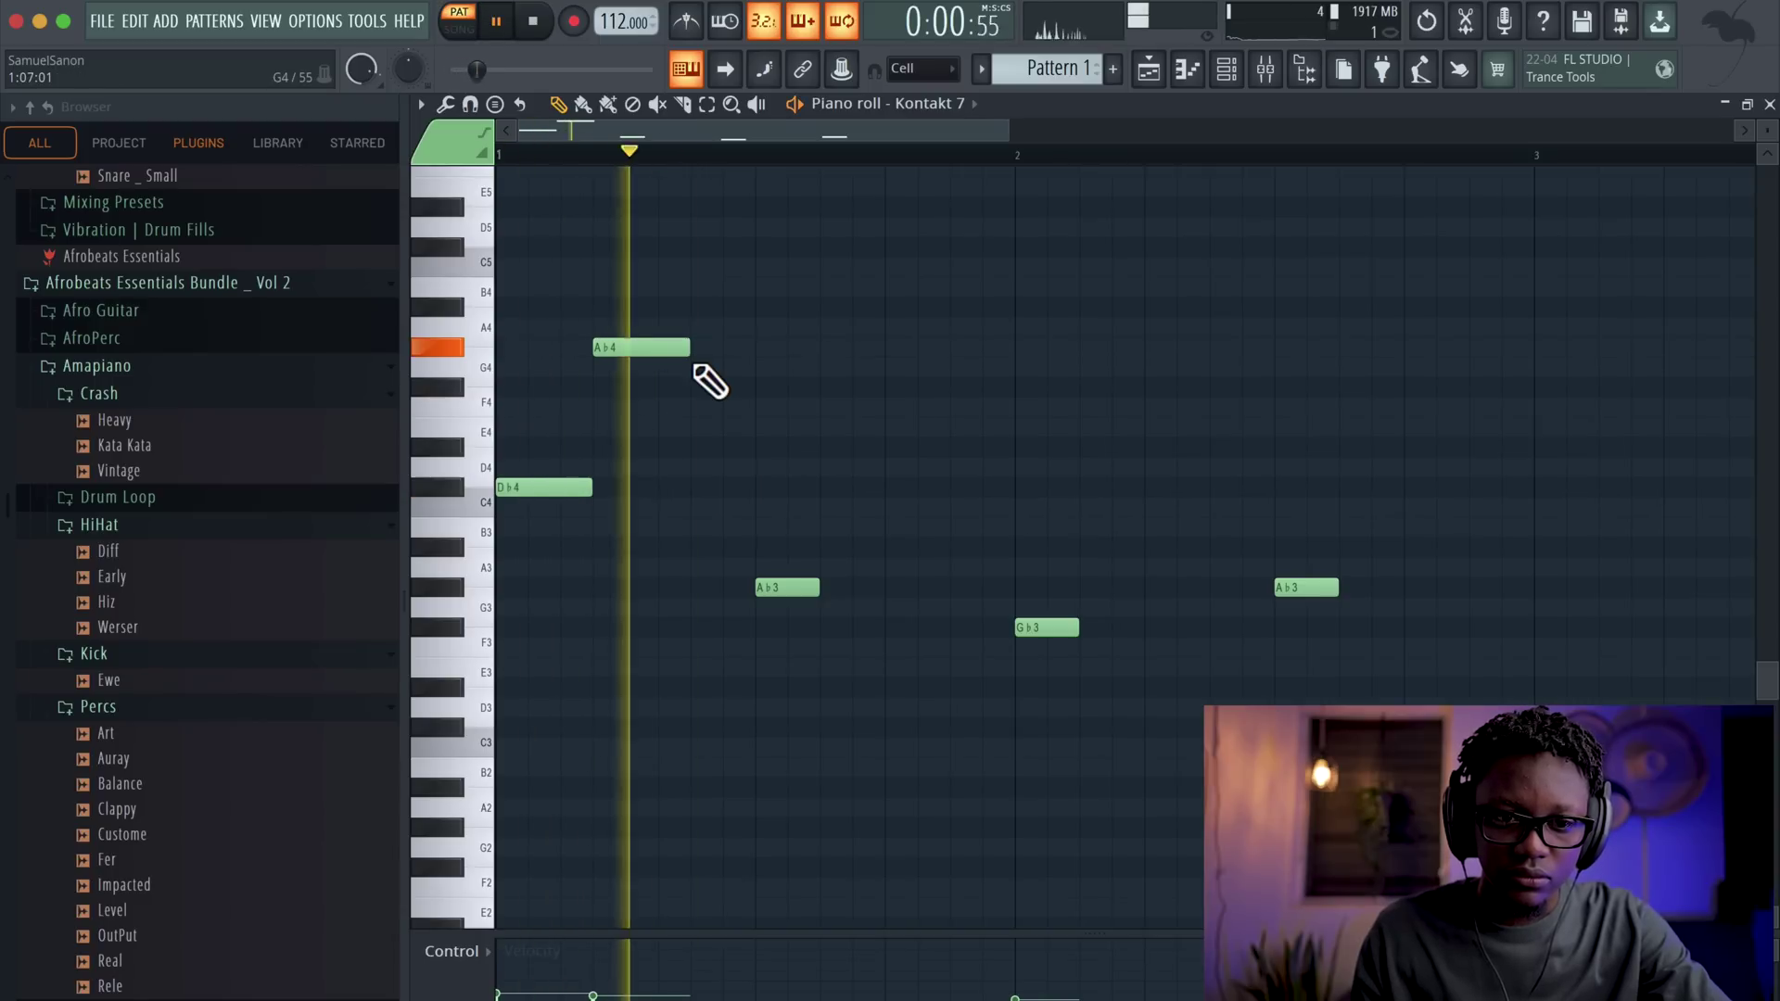
left_click_drag(694, 349, 709, 355)
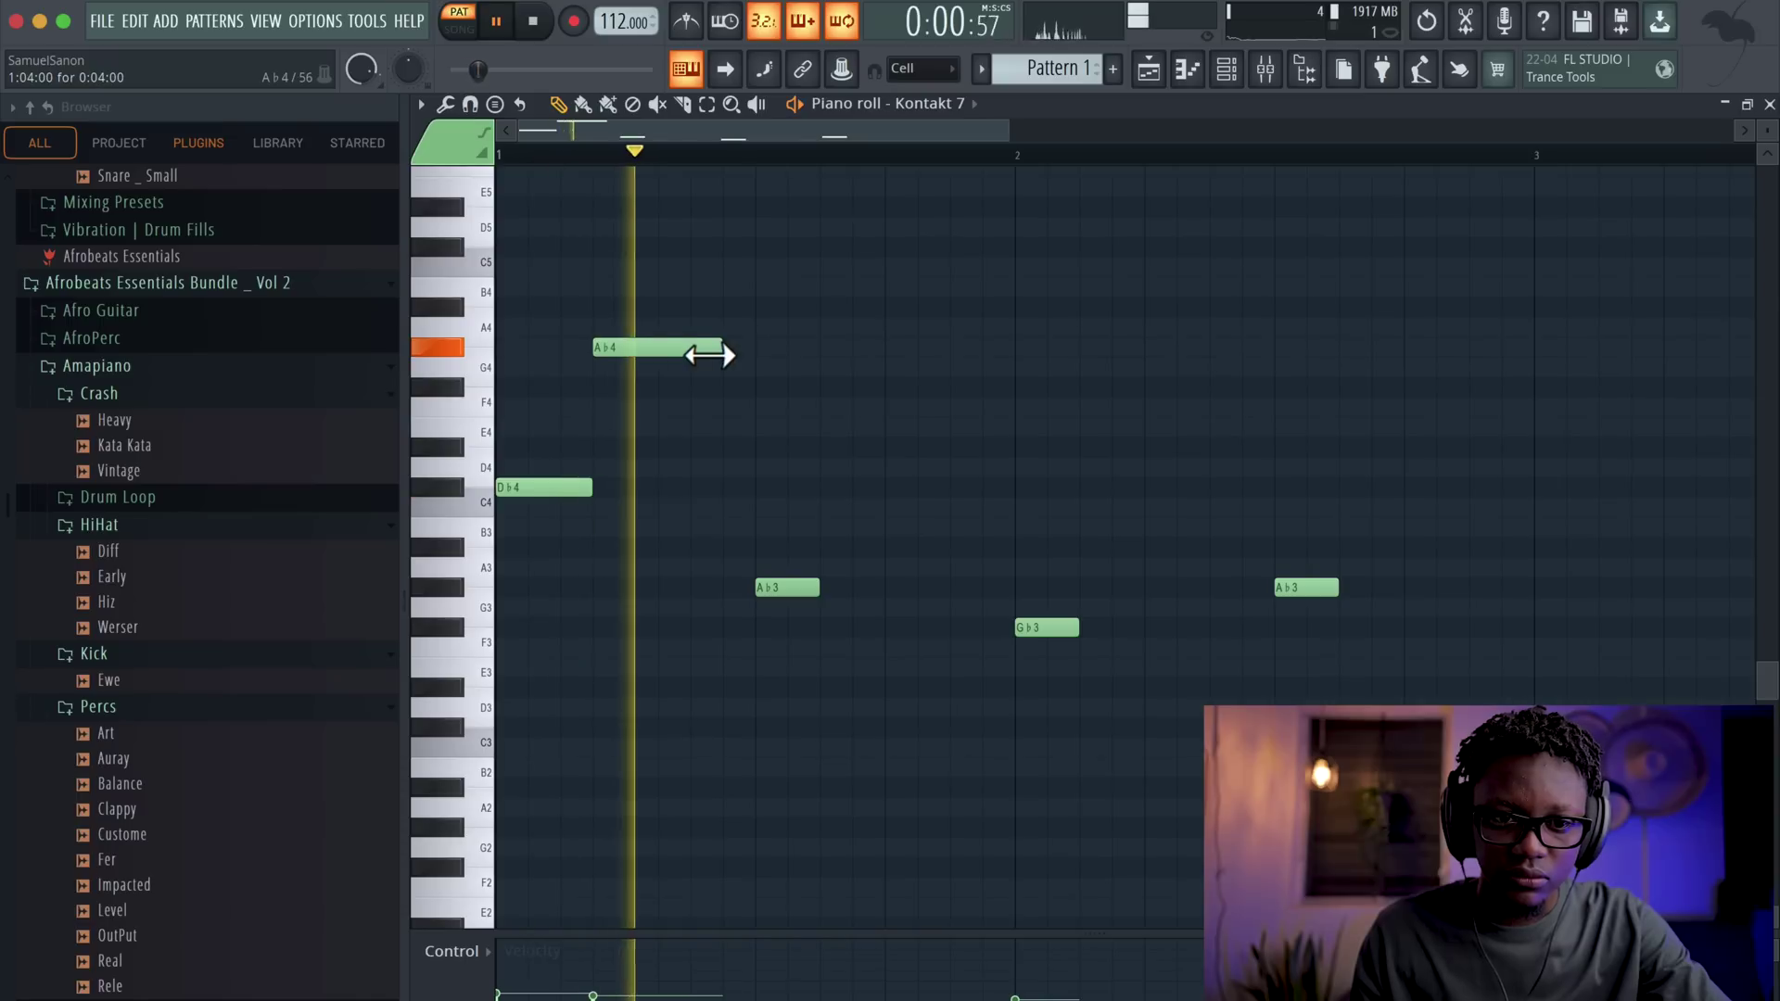
key("space")
- Lengthen bar 1's A♭3 to three steps and add a three-step E♭4 directly after it
left_click_drag(816, 591, 853, 612)
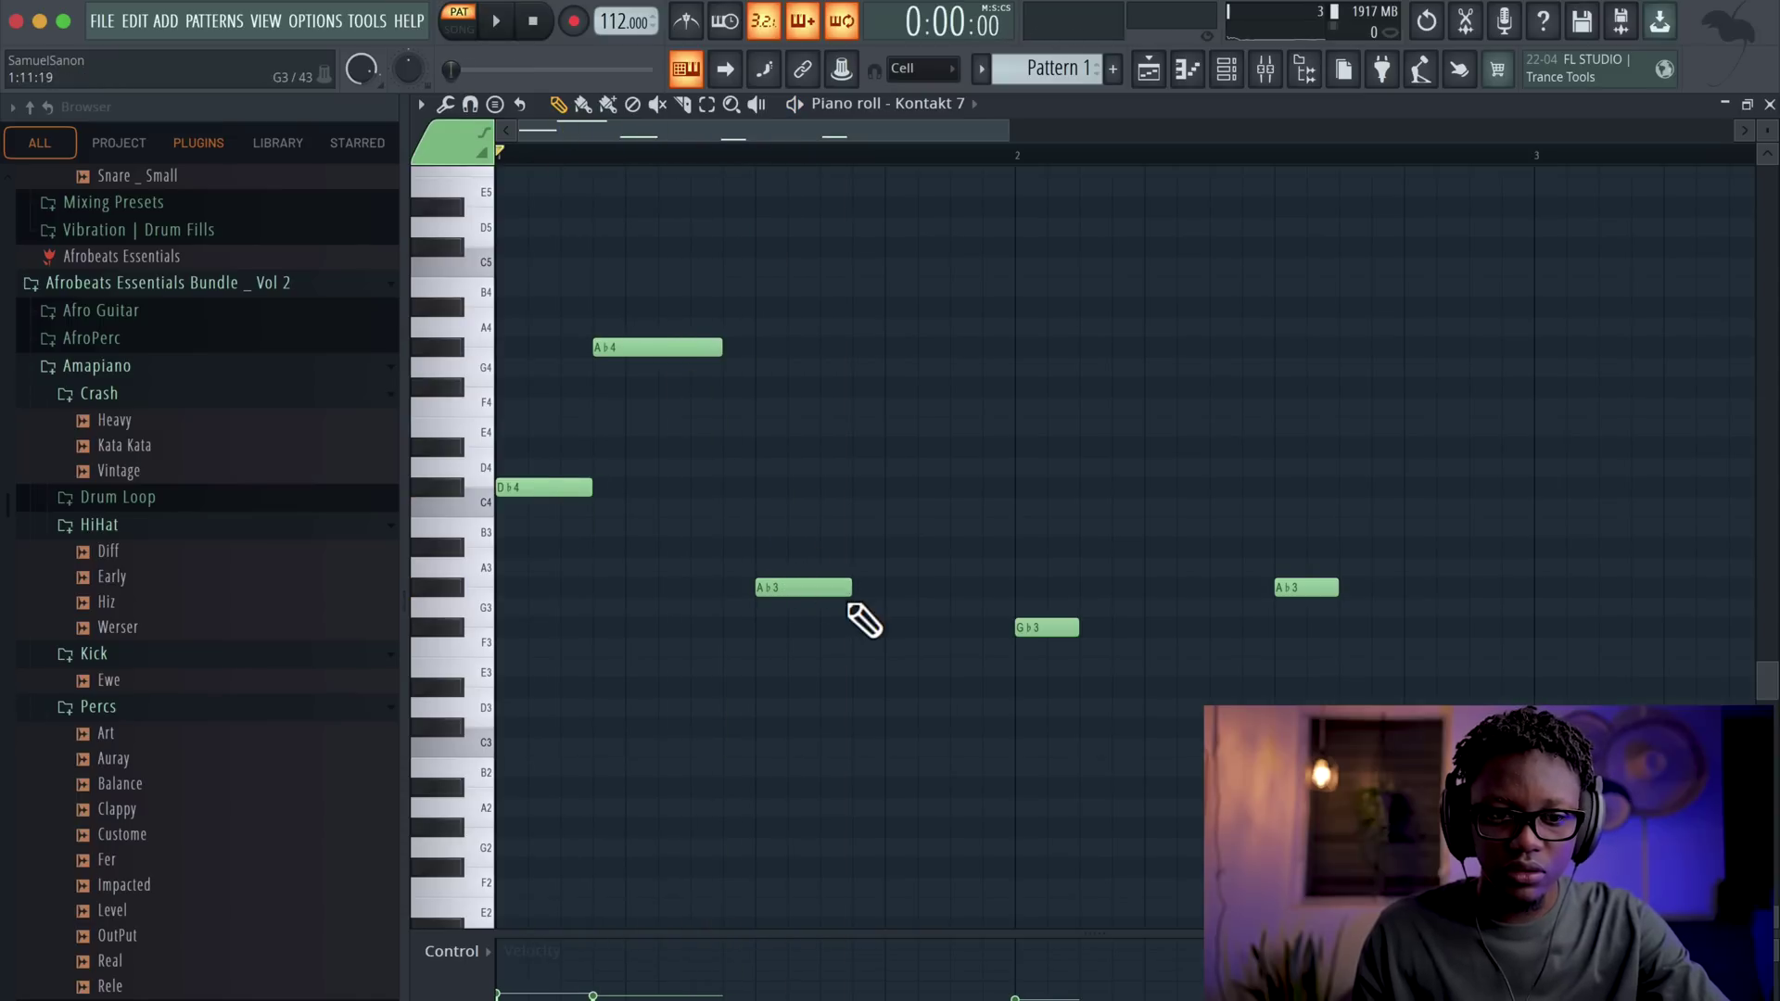
left_click(450, 391)
key("space")
left_click(857, 448)
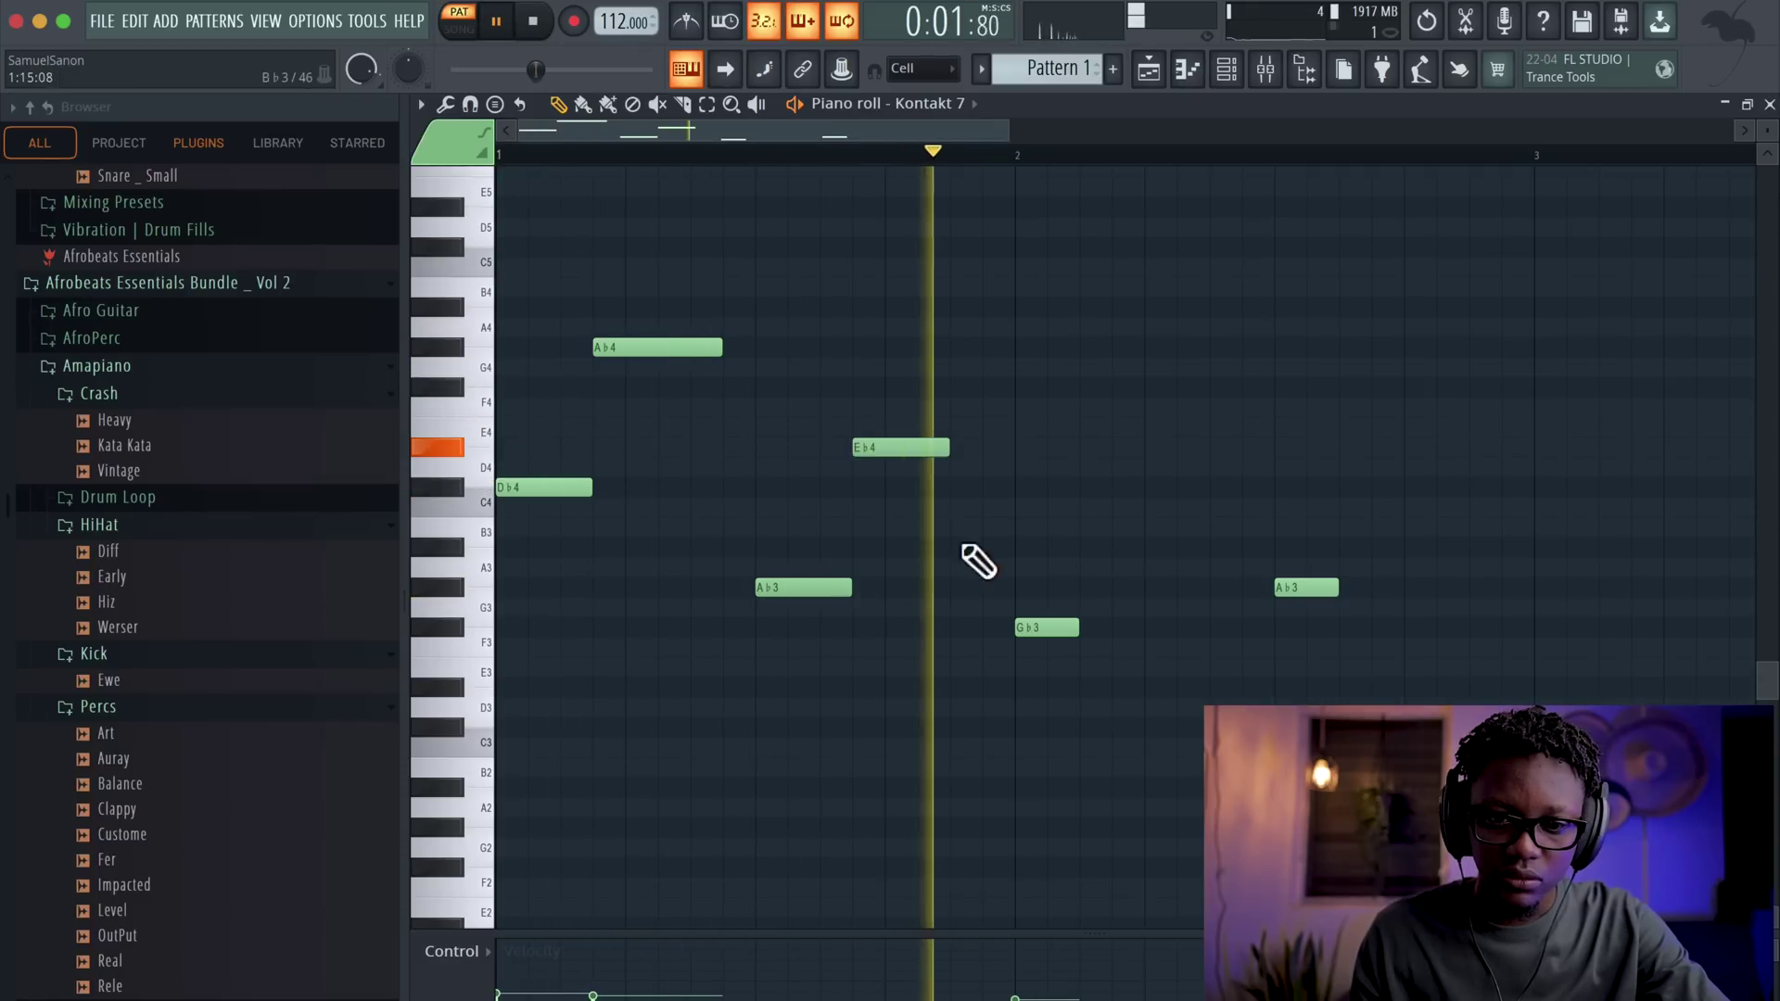
key("space")
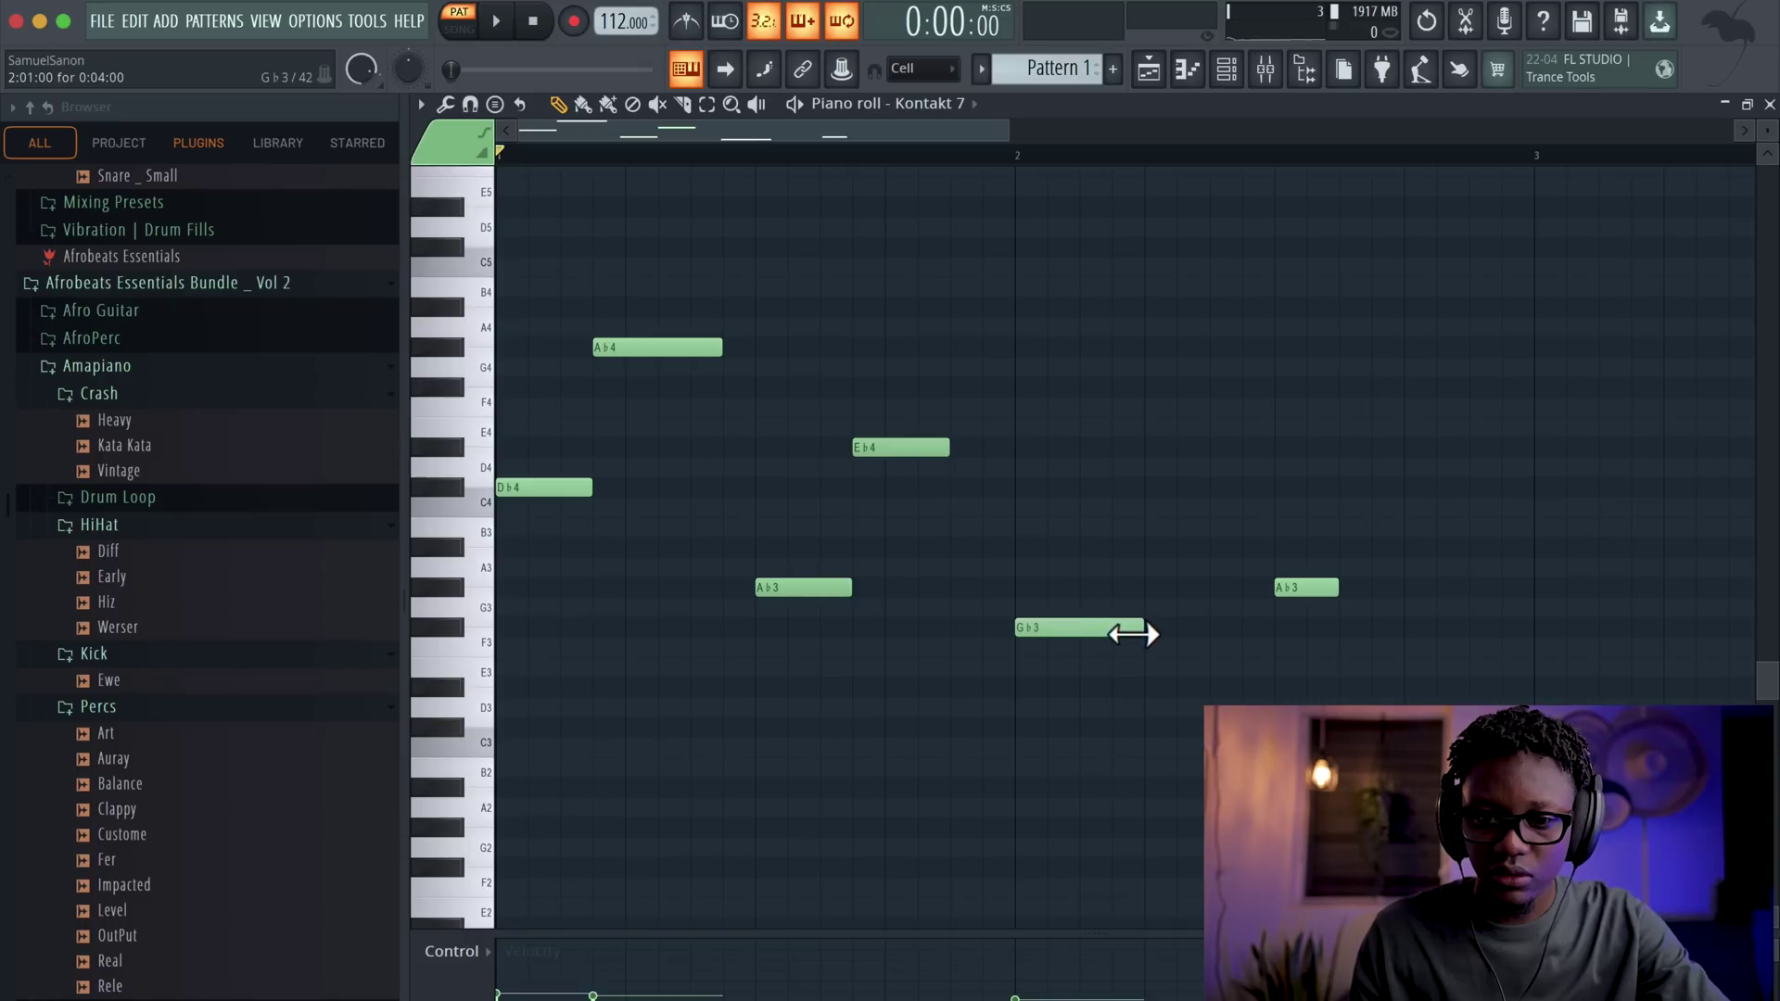
- Set bar 2's G♭3 to three steps, and add three-step D♭4 and E♭4 notes three steps after G♭3 and A♭3 begin
left_click(1112, 490)
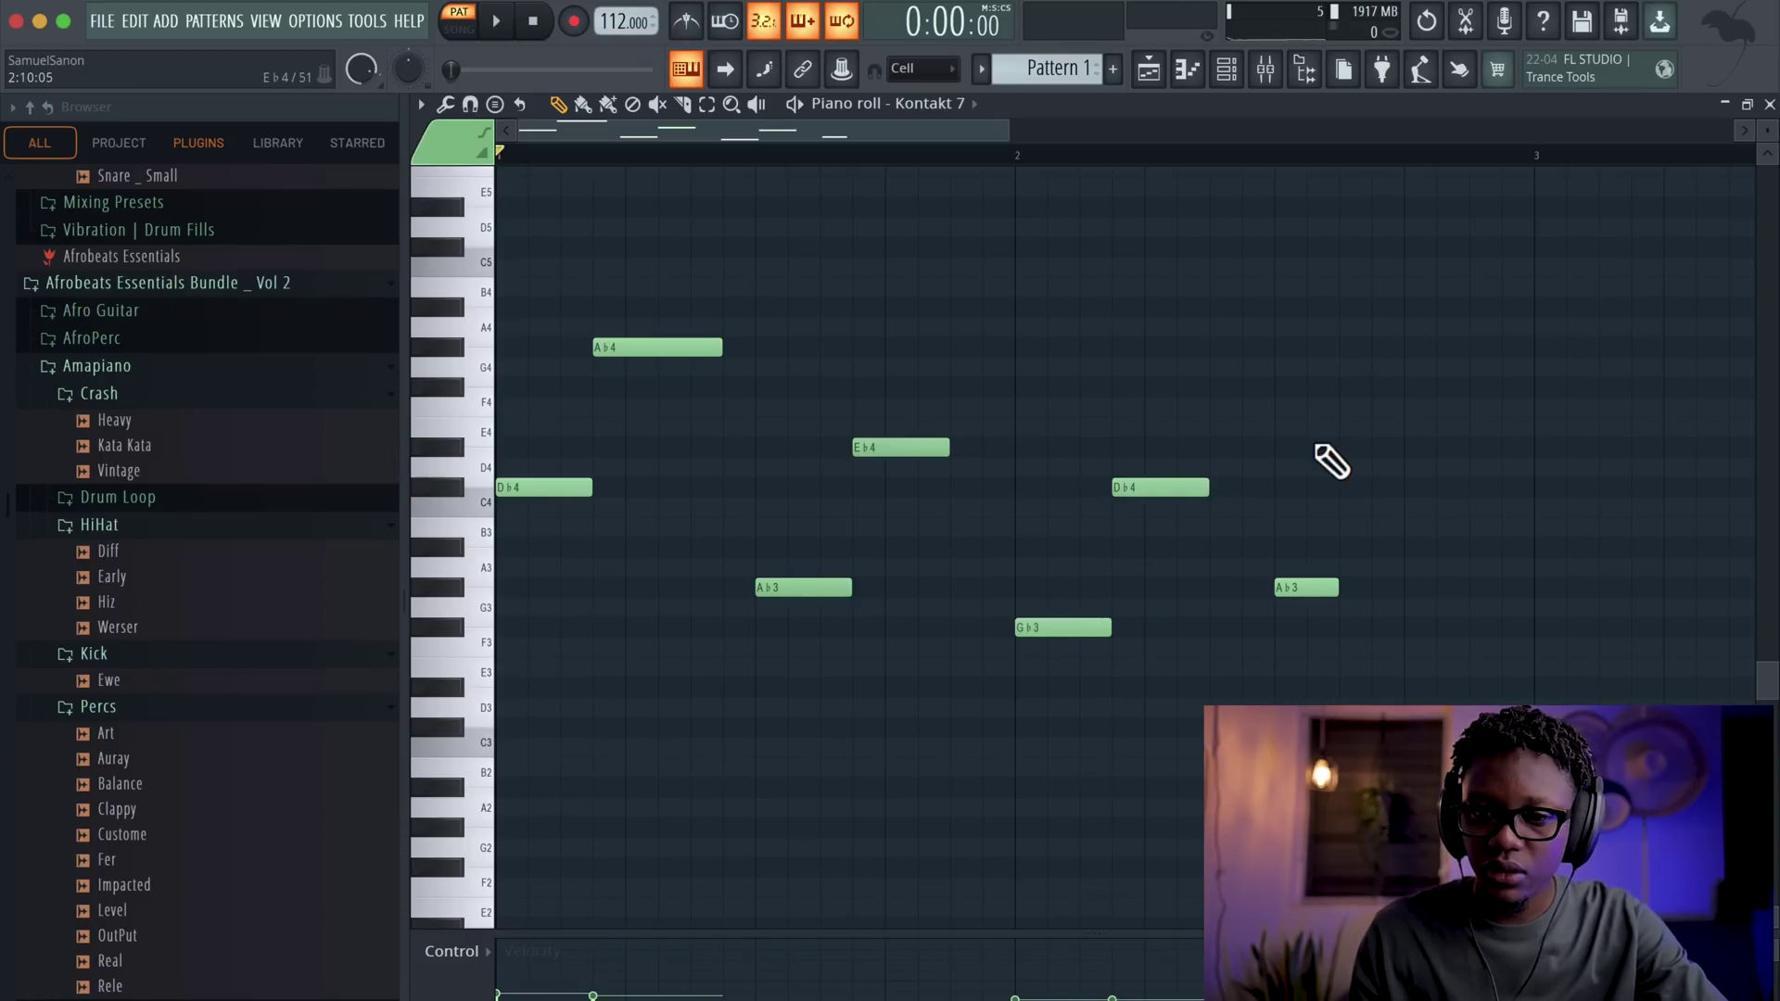
left_click(1389, 451)
key("space")
- Lengthen bar 2's D♭4 and both E♭4 notes to four steps, and set bar 2's A♭3 to three steps
left_click_drag(1336, 587, 1410, 600)
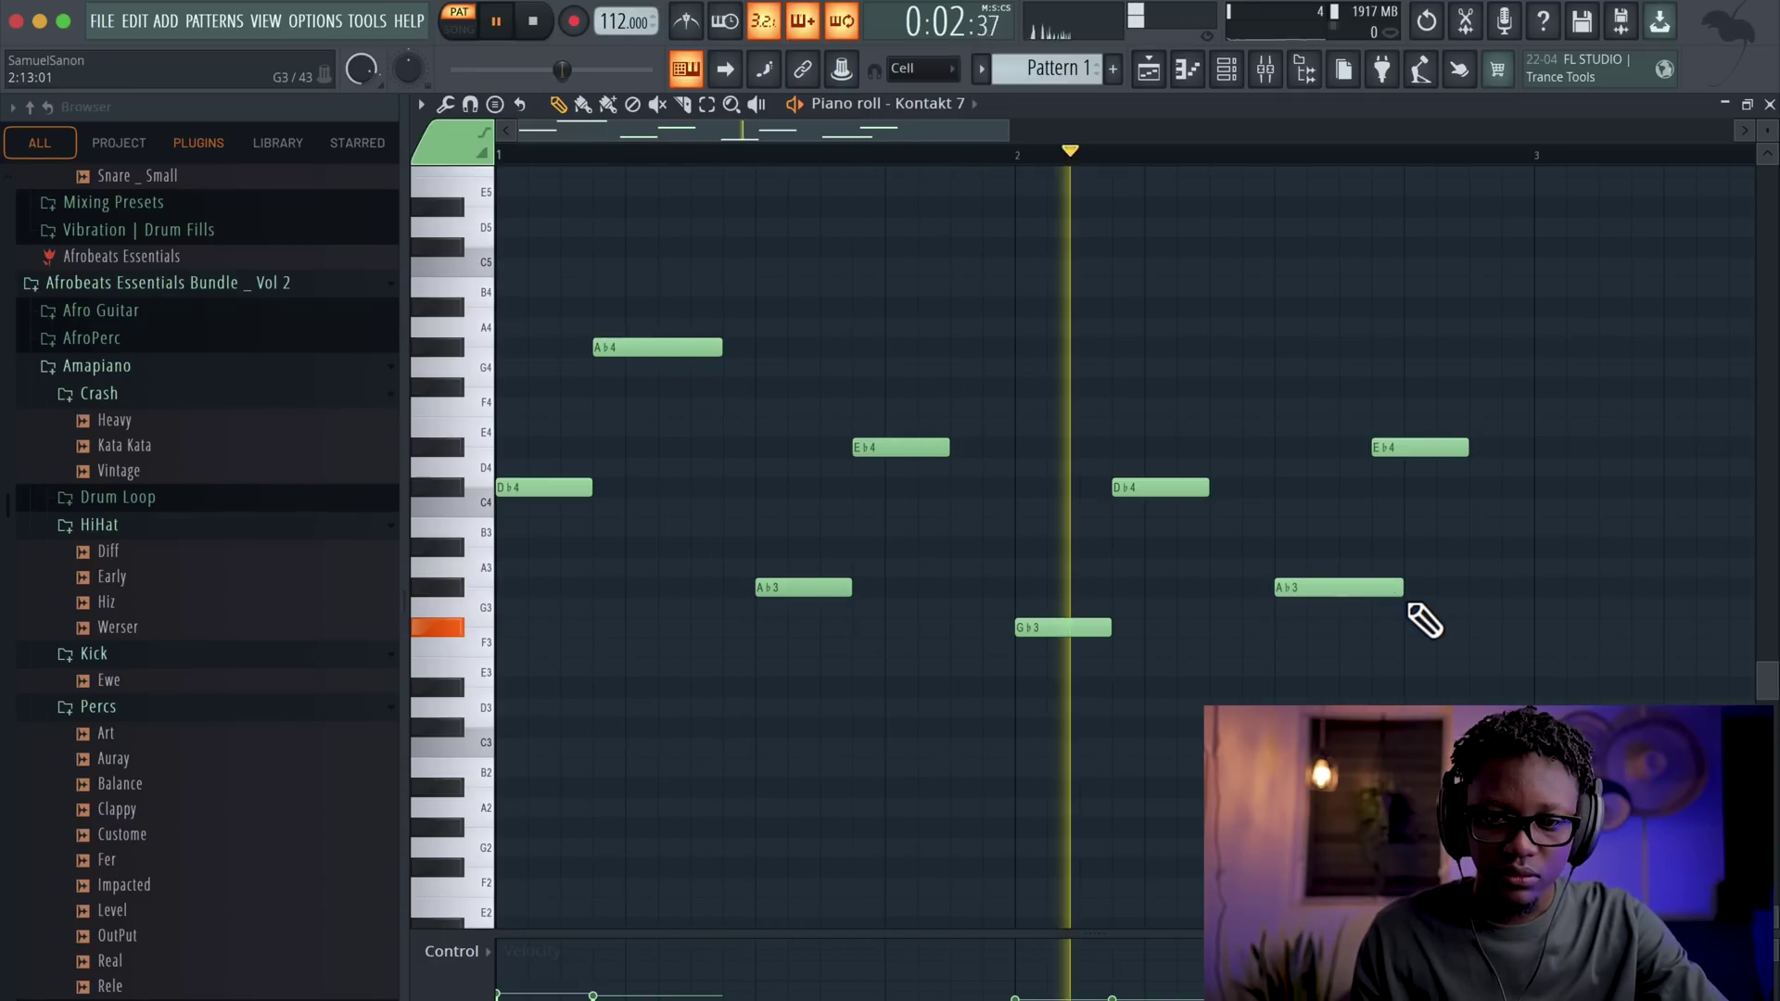
left_click_drag(1209, 487, 1252, 498)
left_click_drag(948, 447, 980, 449)
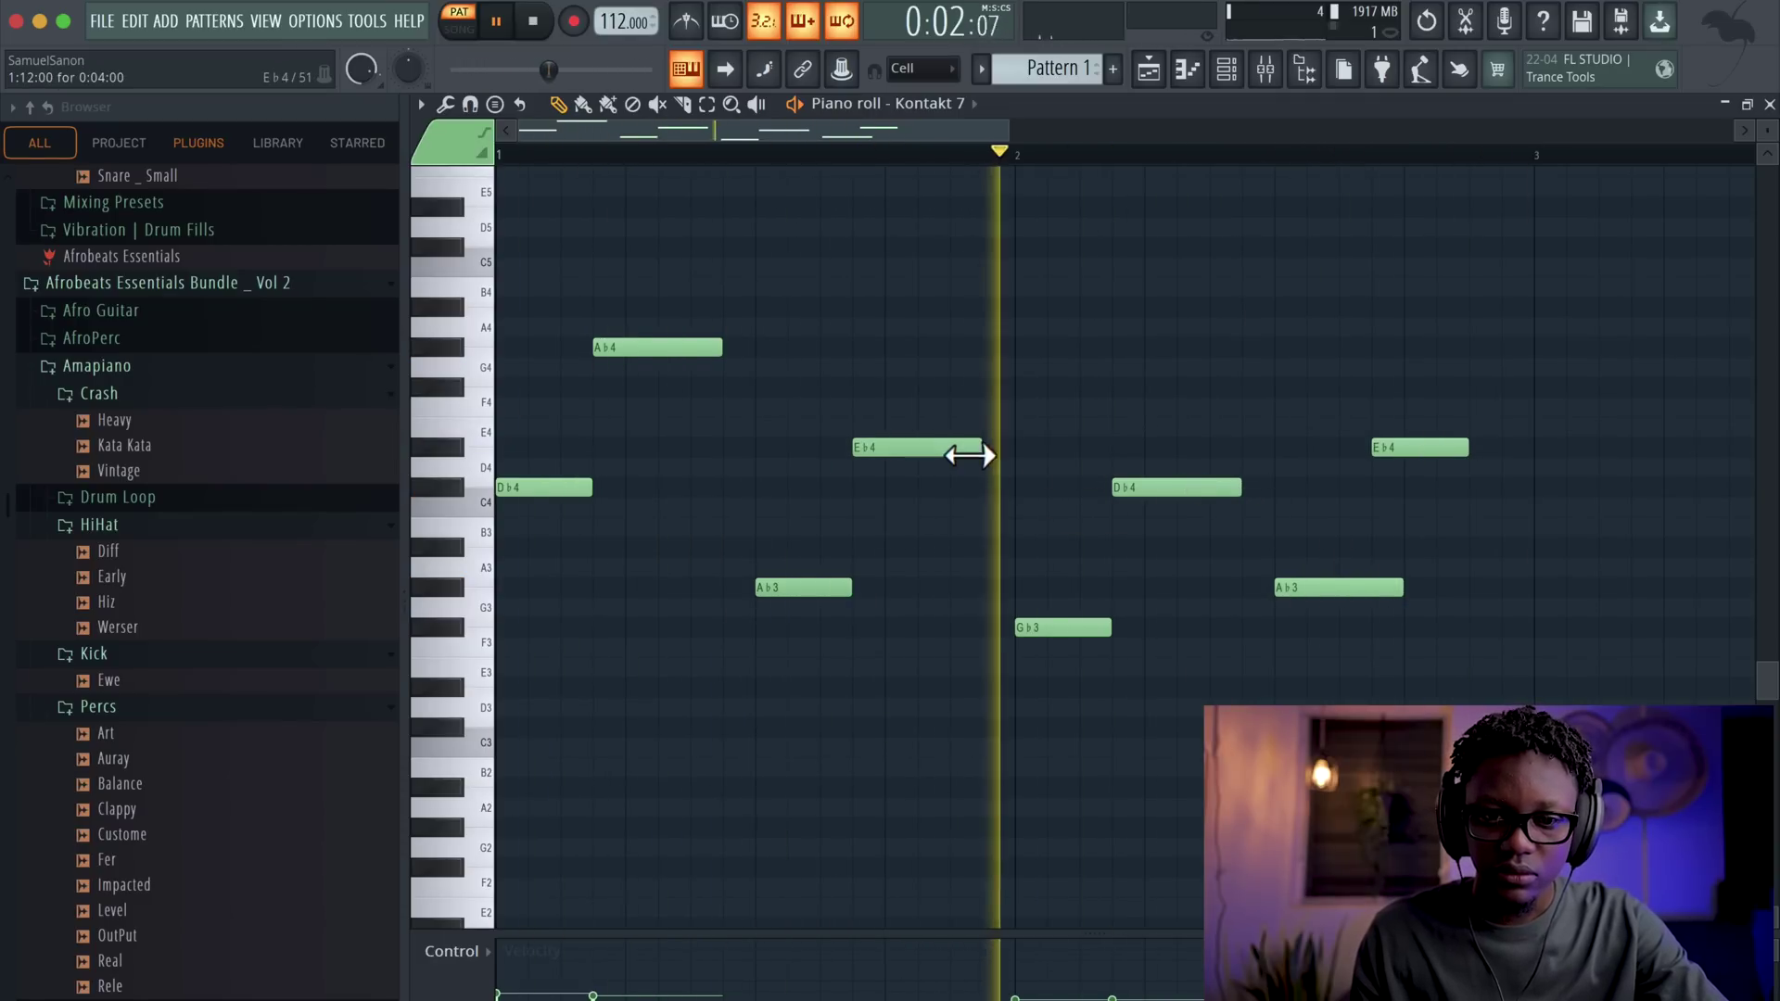
left_click_drag(1469, 446, 1500, 448)
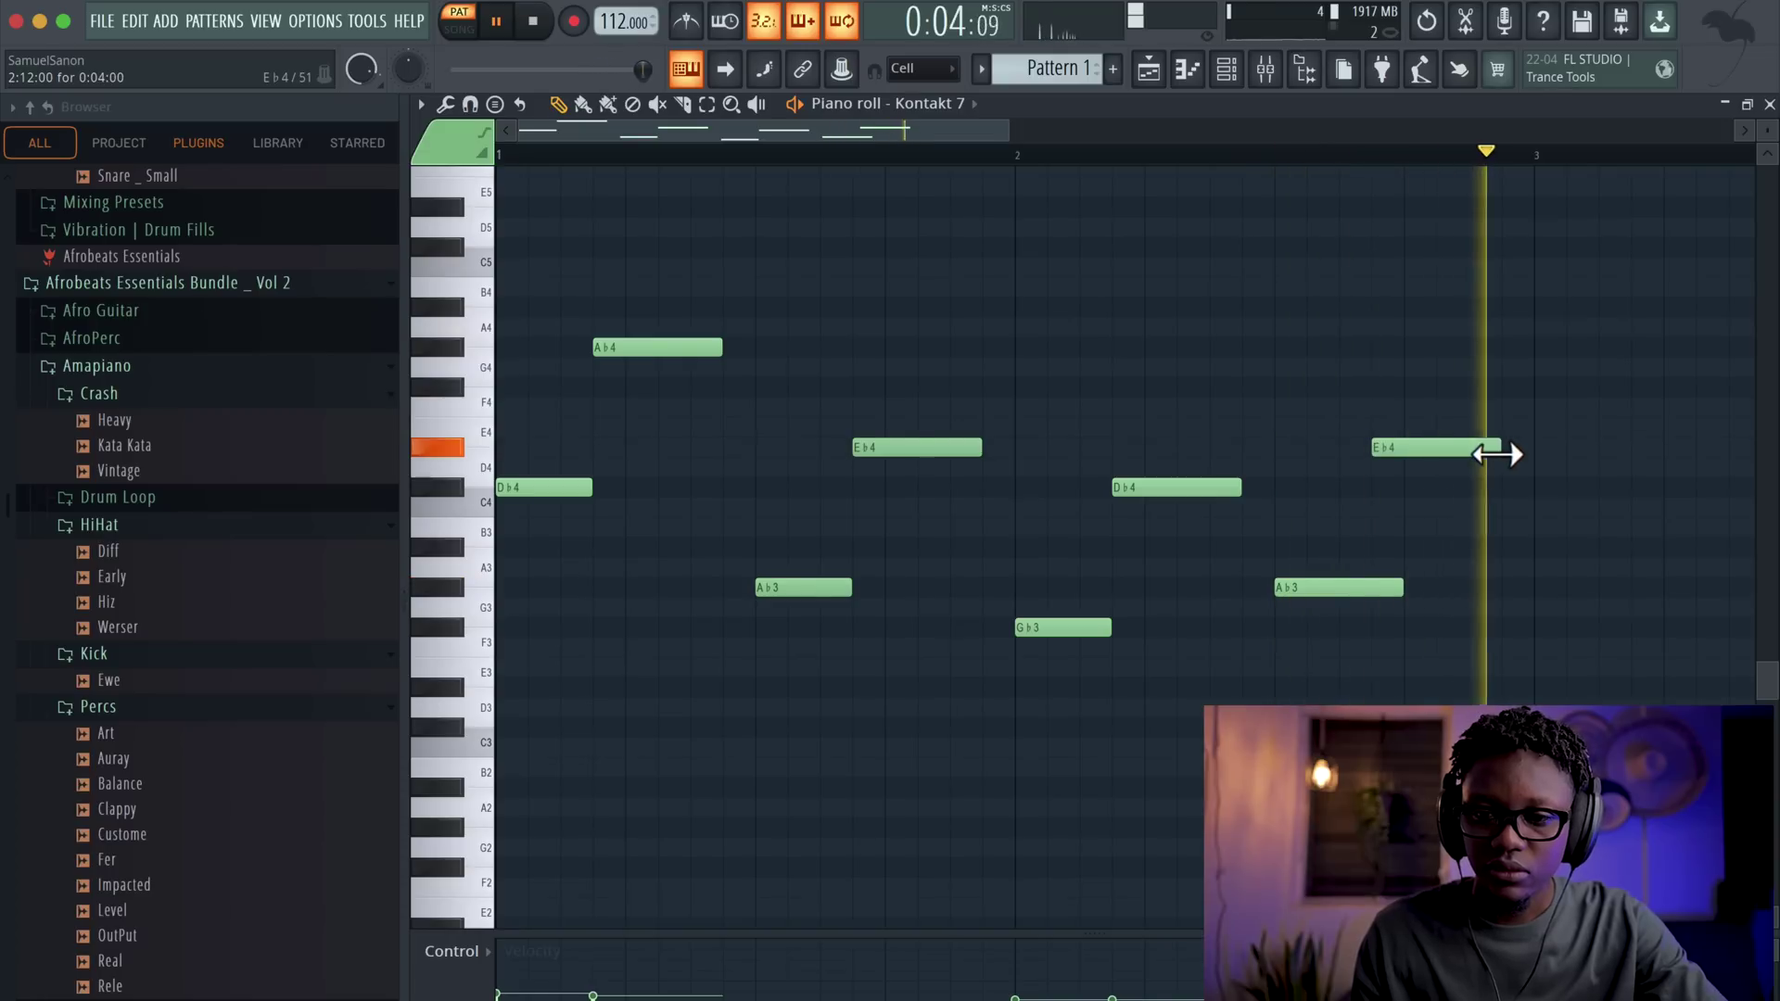
left_click_drag(1402, 587, 1372, 589)
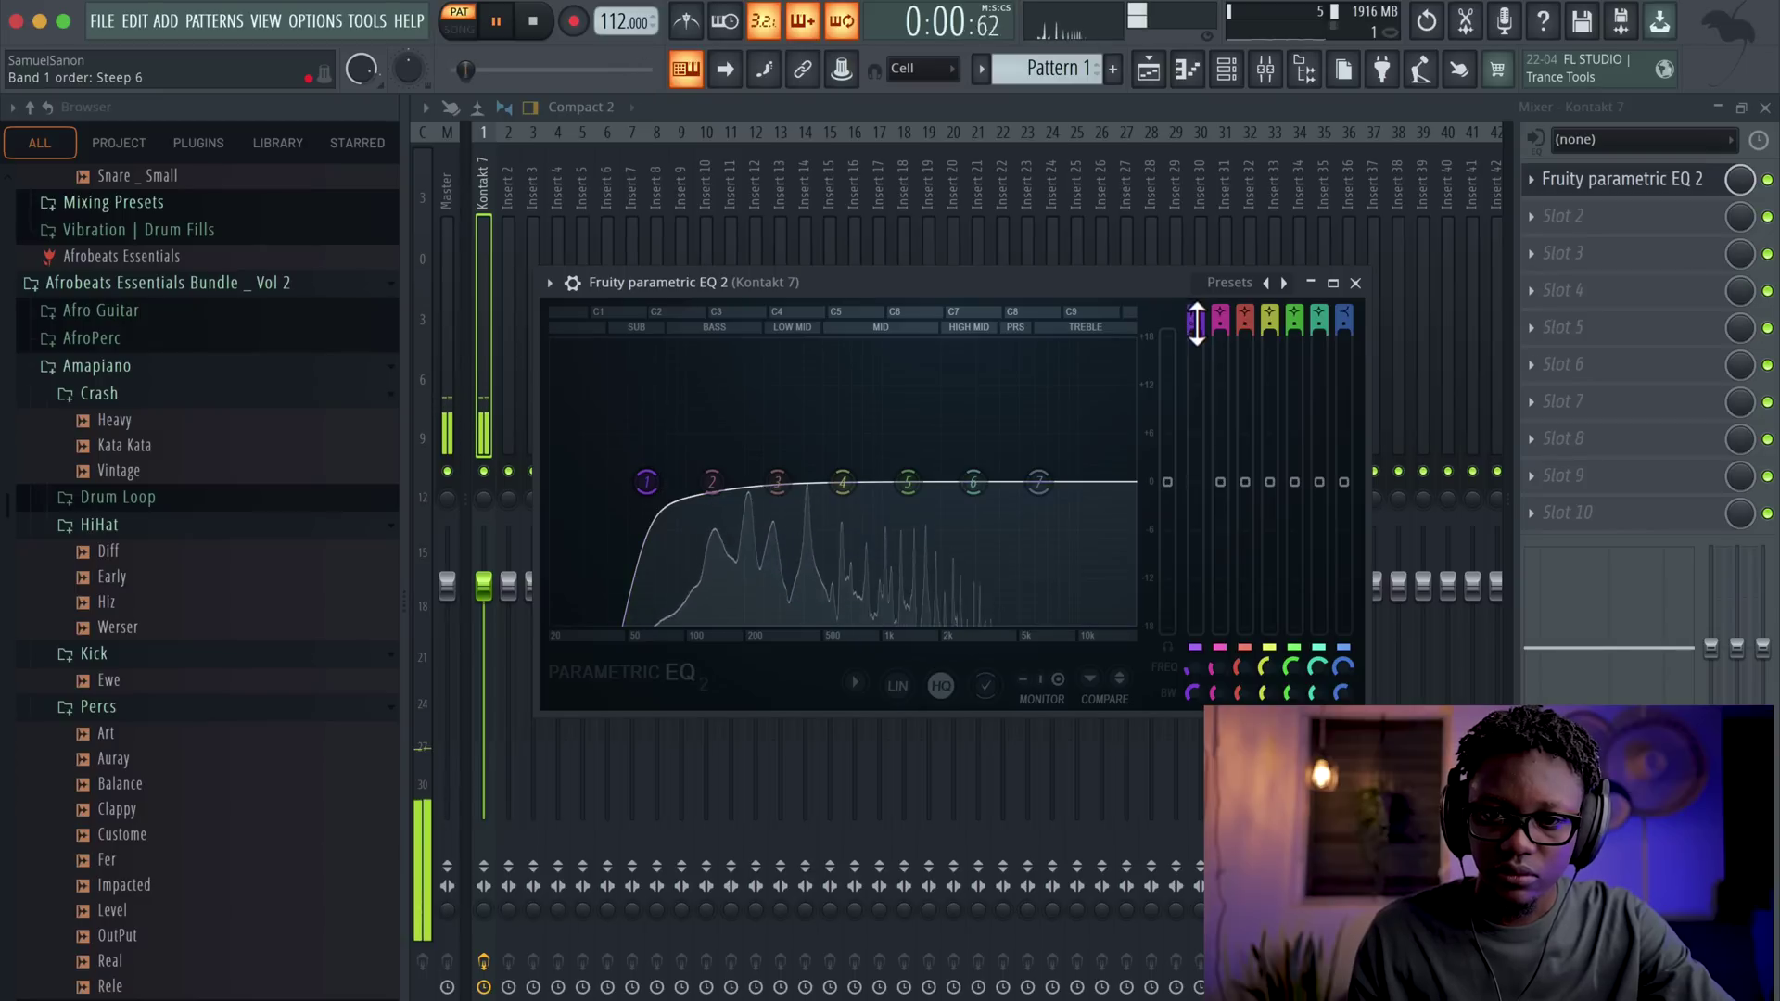
- Set the Kontakt 7 EQ's band 1 high-pass cutoff to 132 Hz and close the equalizer
left_click_drag(646, 481, 710, 481)
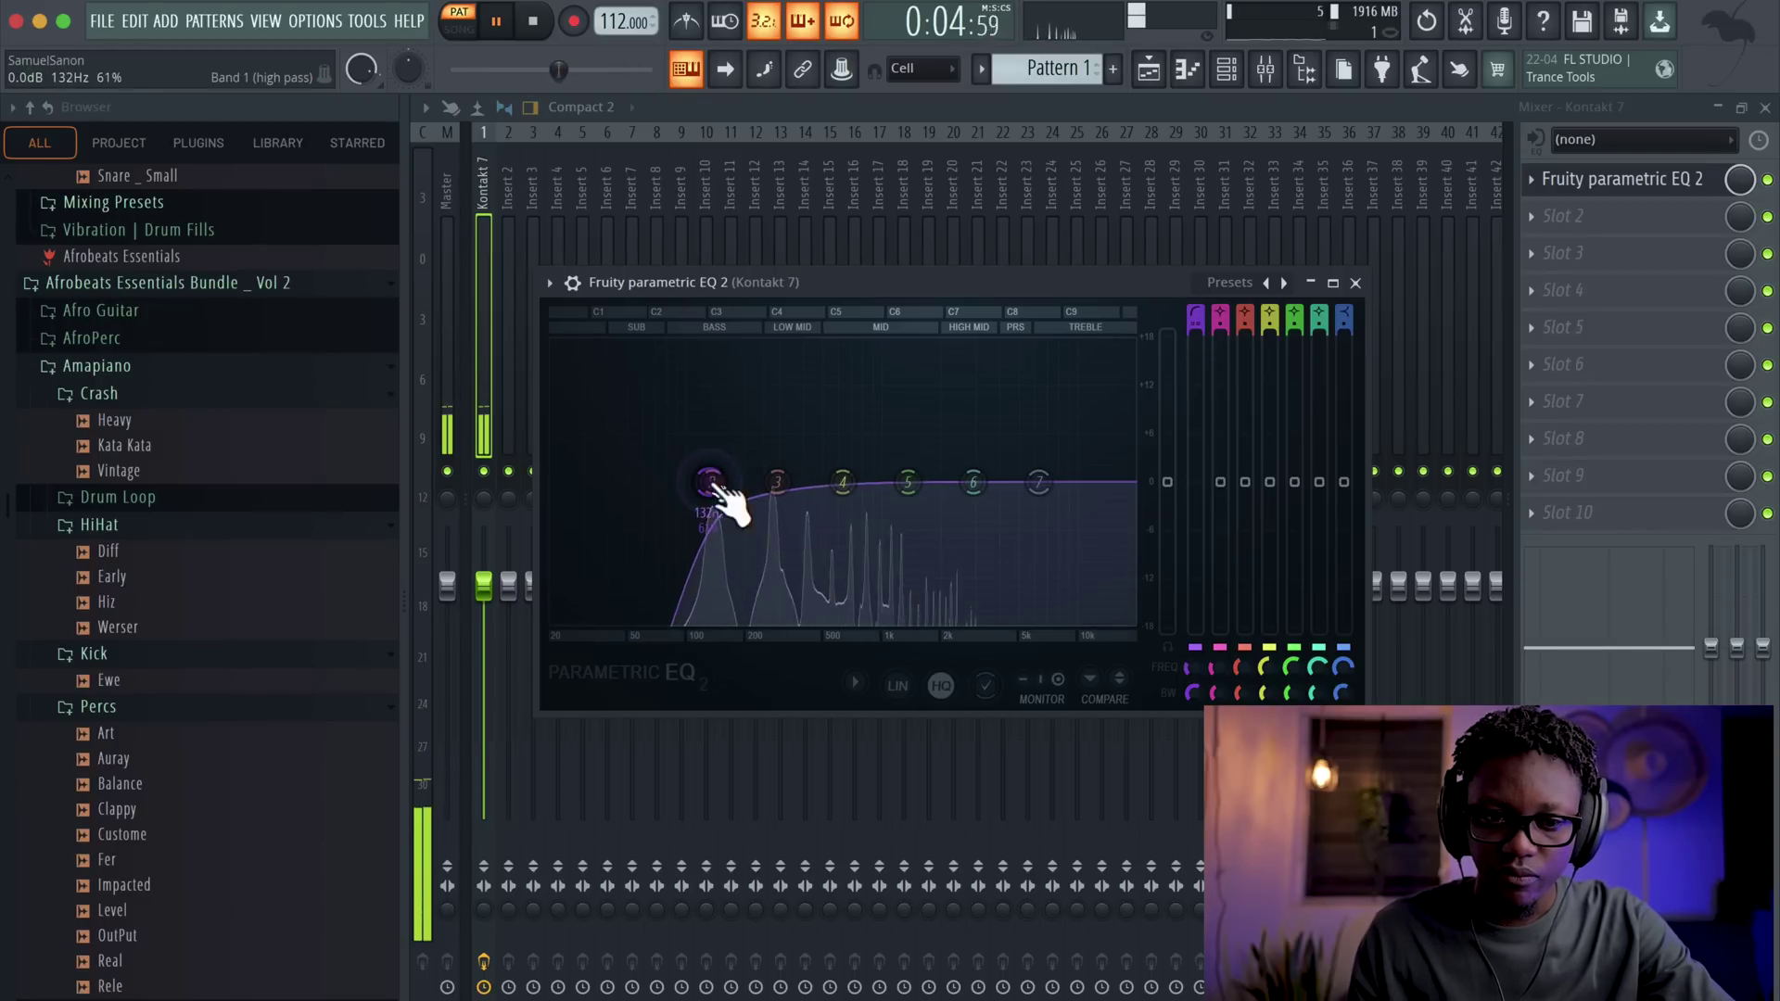
left_click(1354, 284)
key("space")
- Load Fruity Reeverb 2 in slot 2 of the Kontakt 7 mixer track and raise its low cut
left_click(1562, 216)
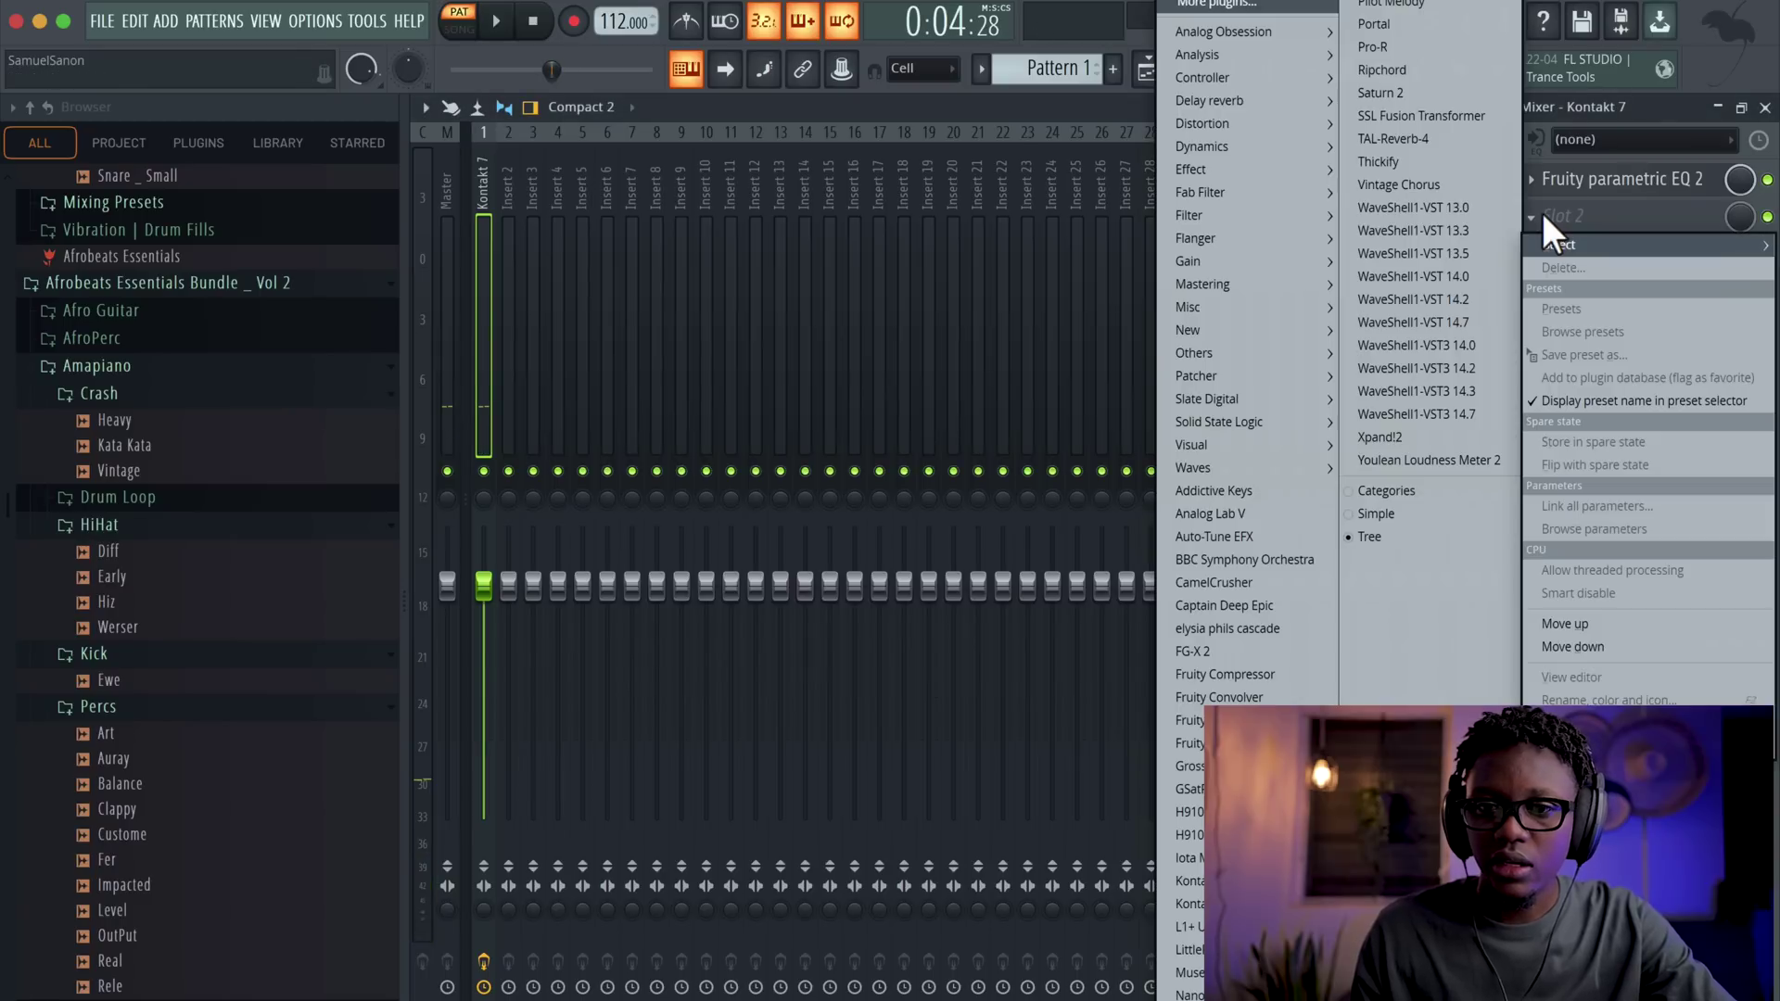
mouse_move(1210, 102)
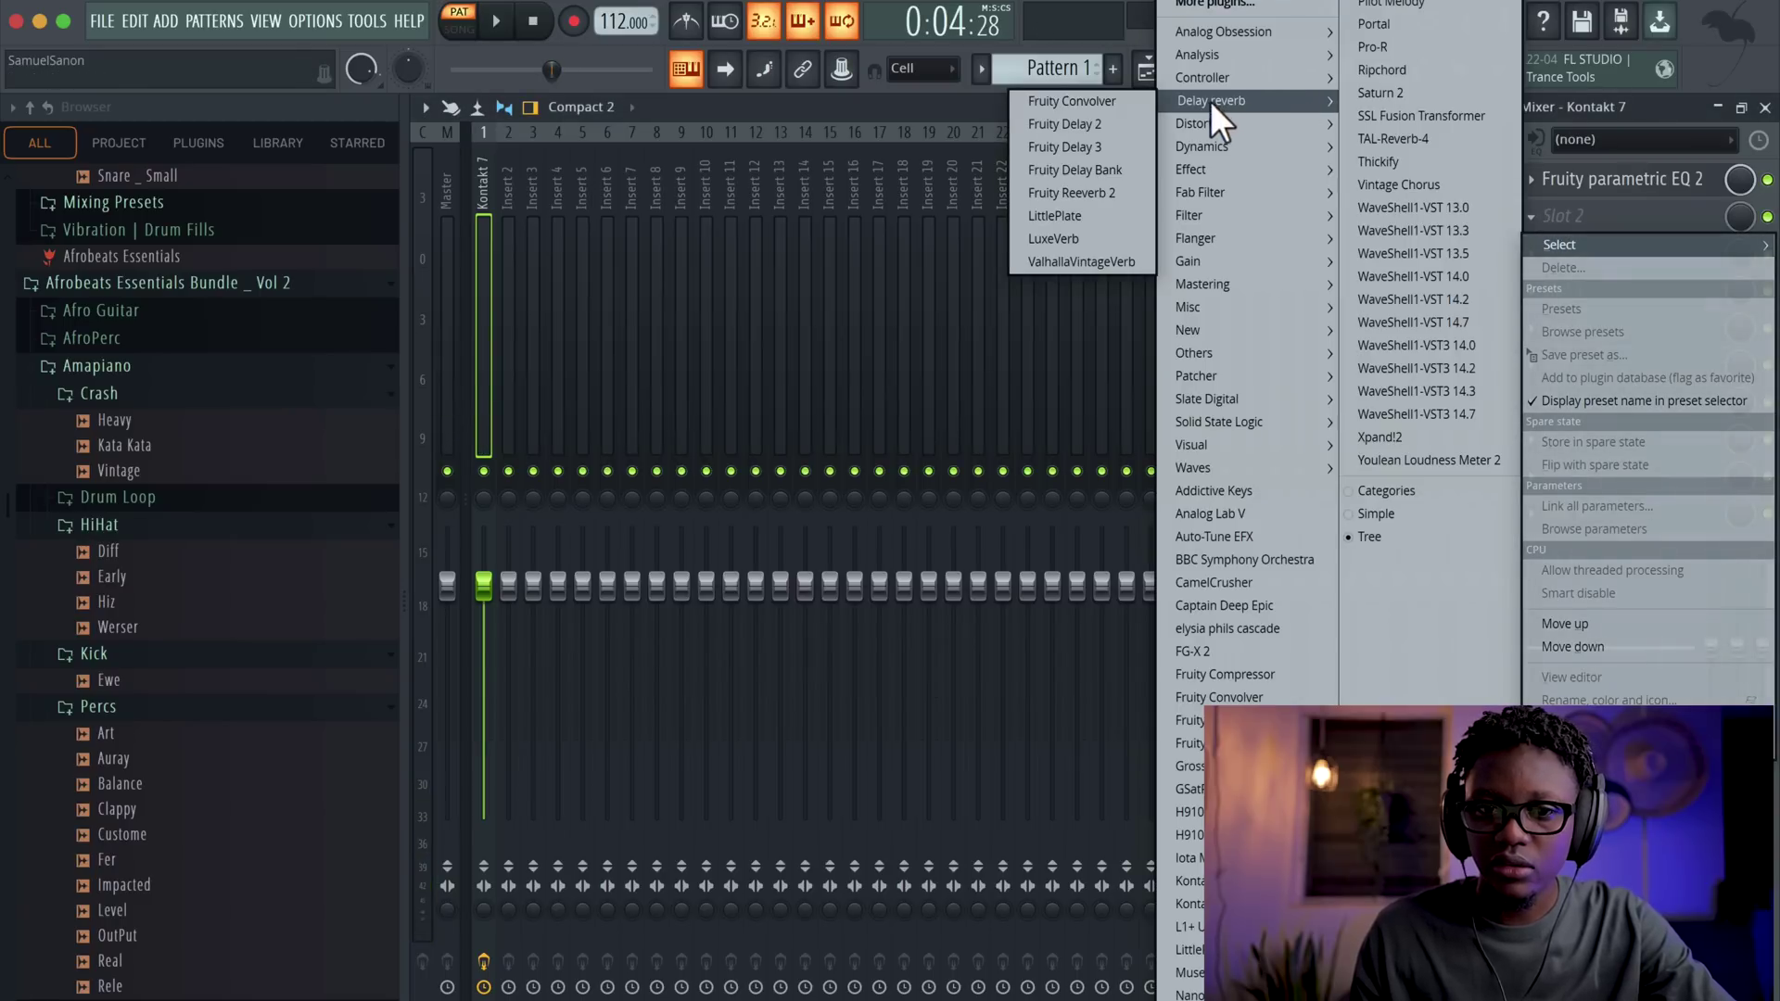
left_click(1088, 192)
key("space")
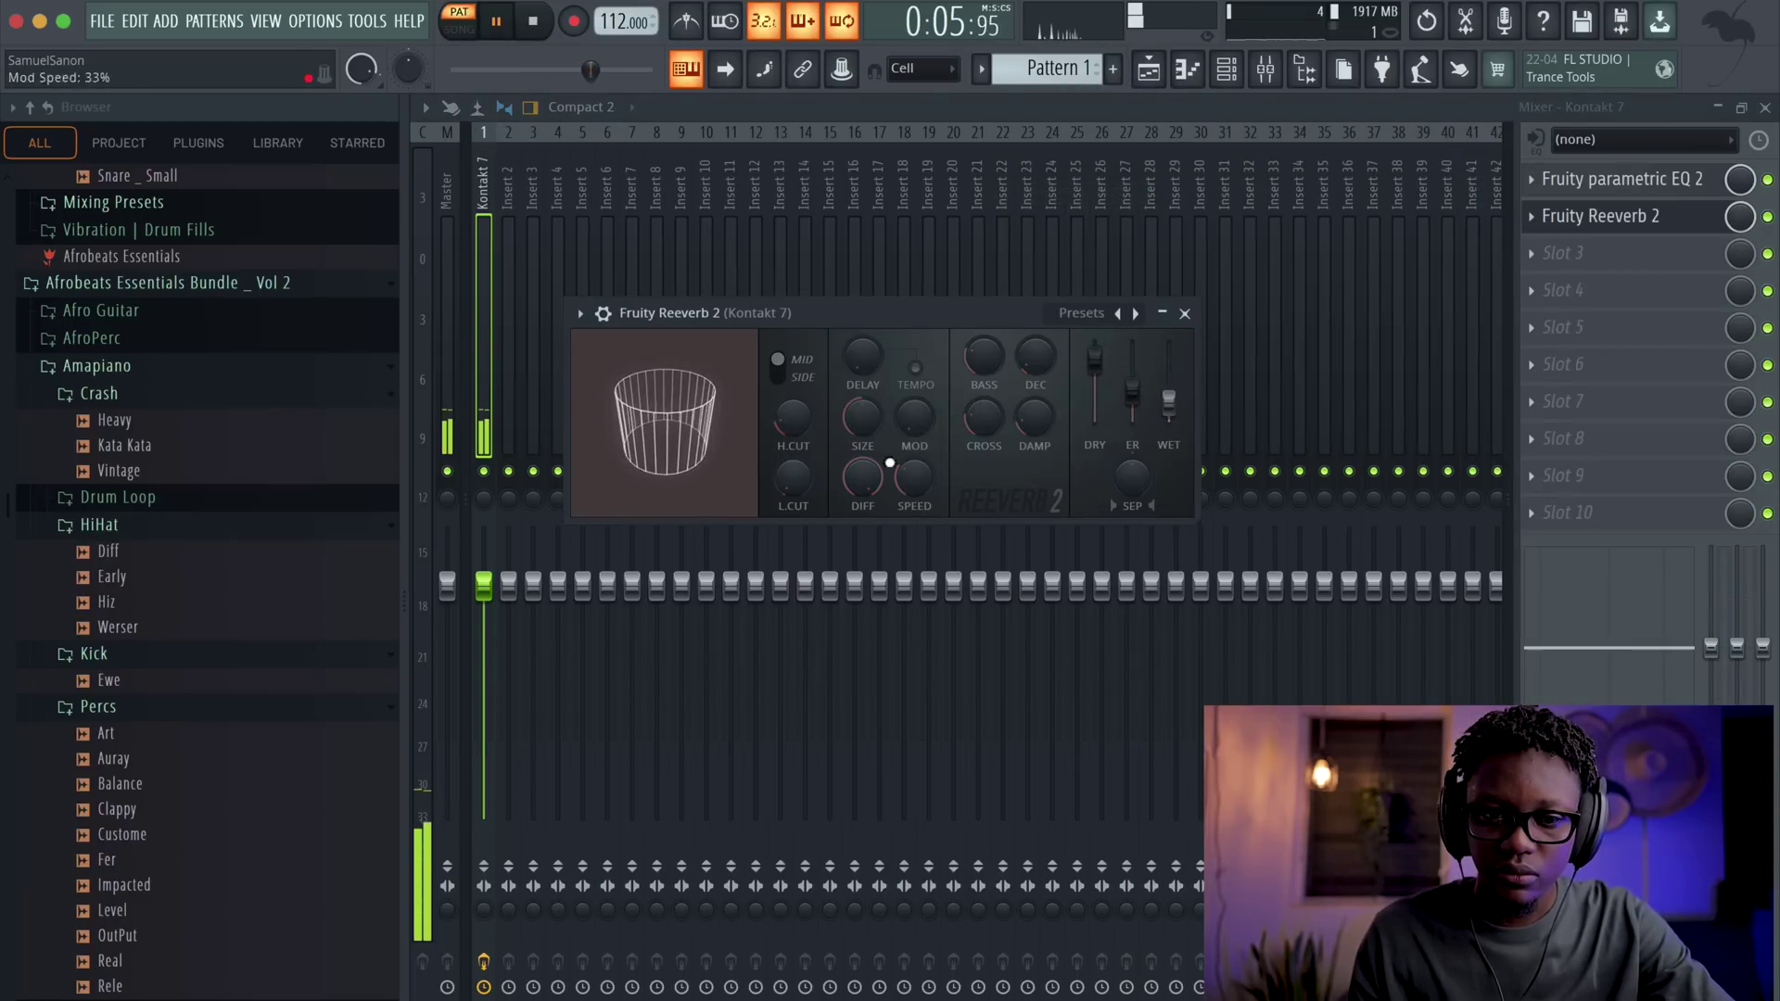
left_click_drag(792, 478, 791, 459)
key("space")
- Load Analog Obsession's CHANNEV on the Kontakt 7 mixer track and move it above Fruity Reeverb 2
left_click(1562, 253)
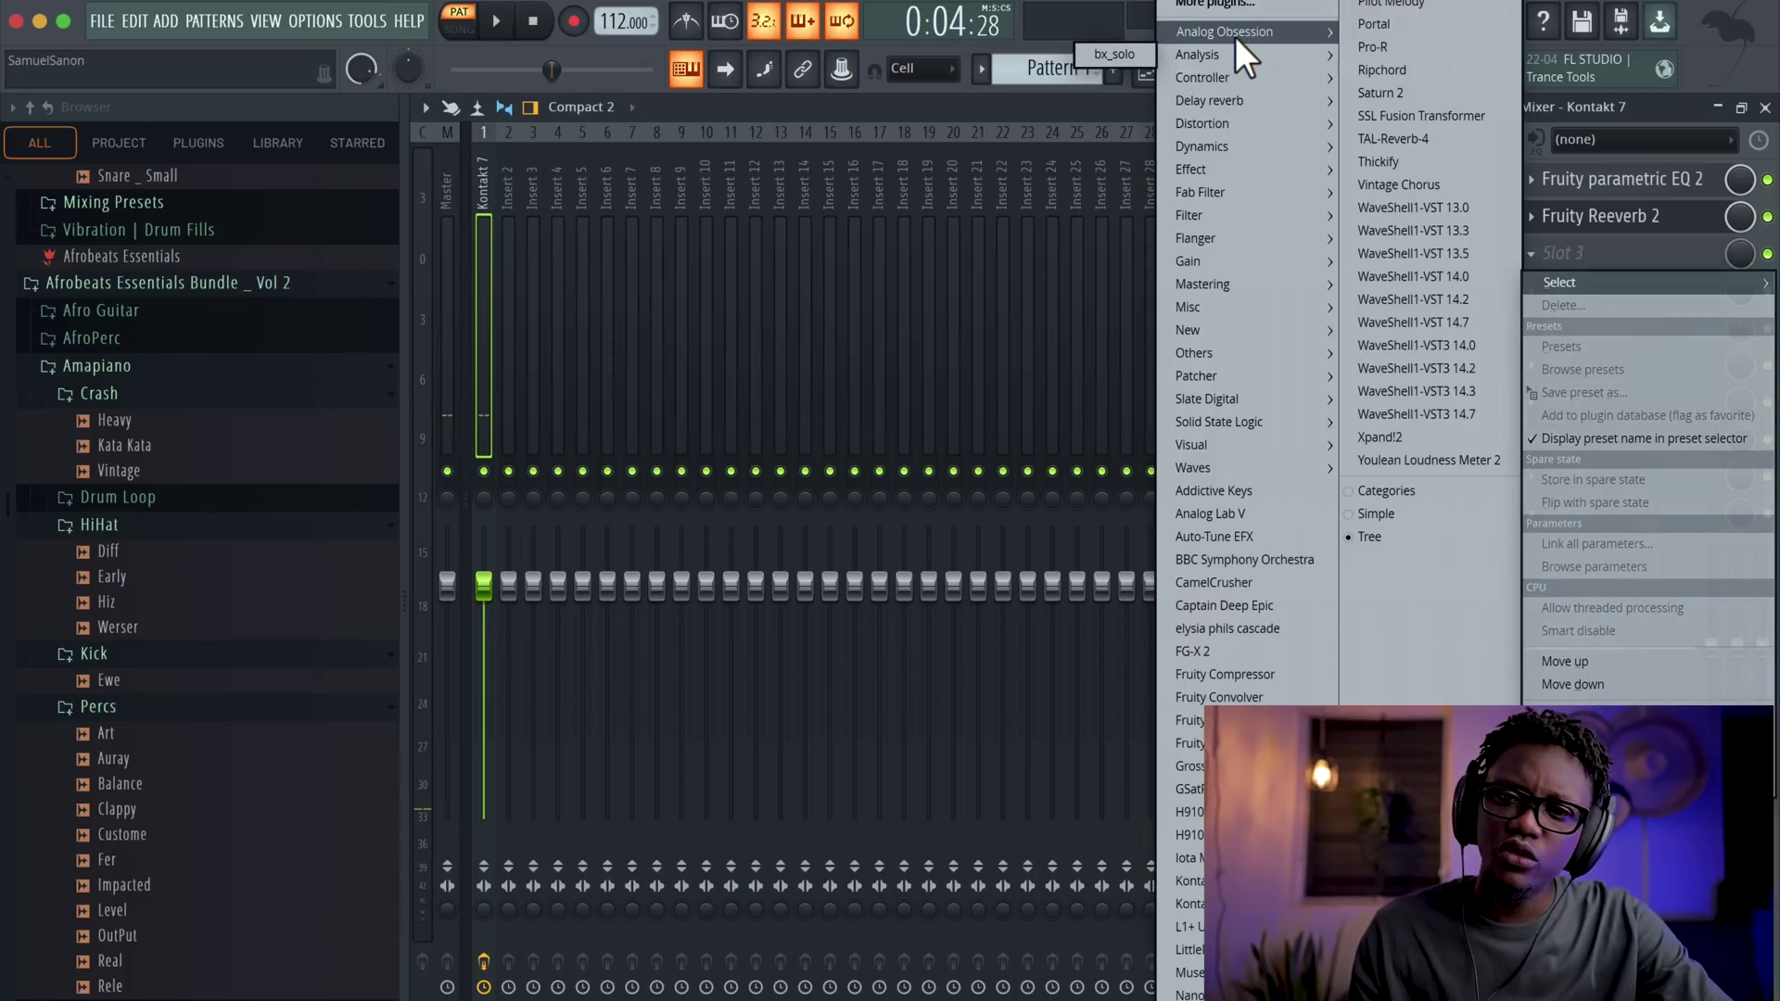
mouse_move(1235, 36)
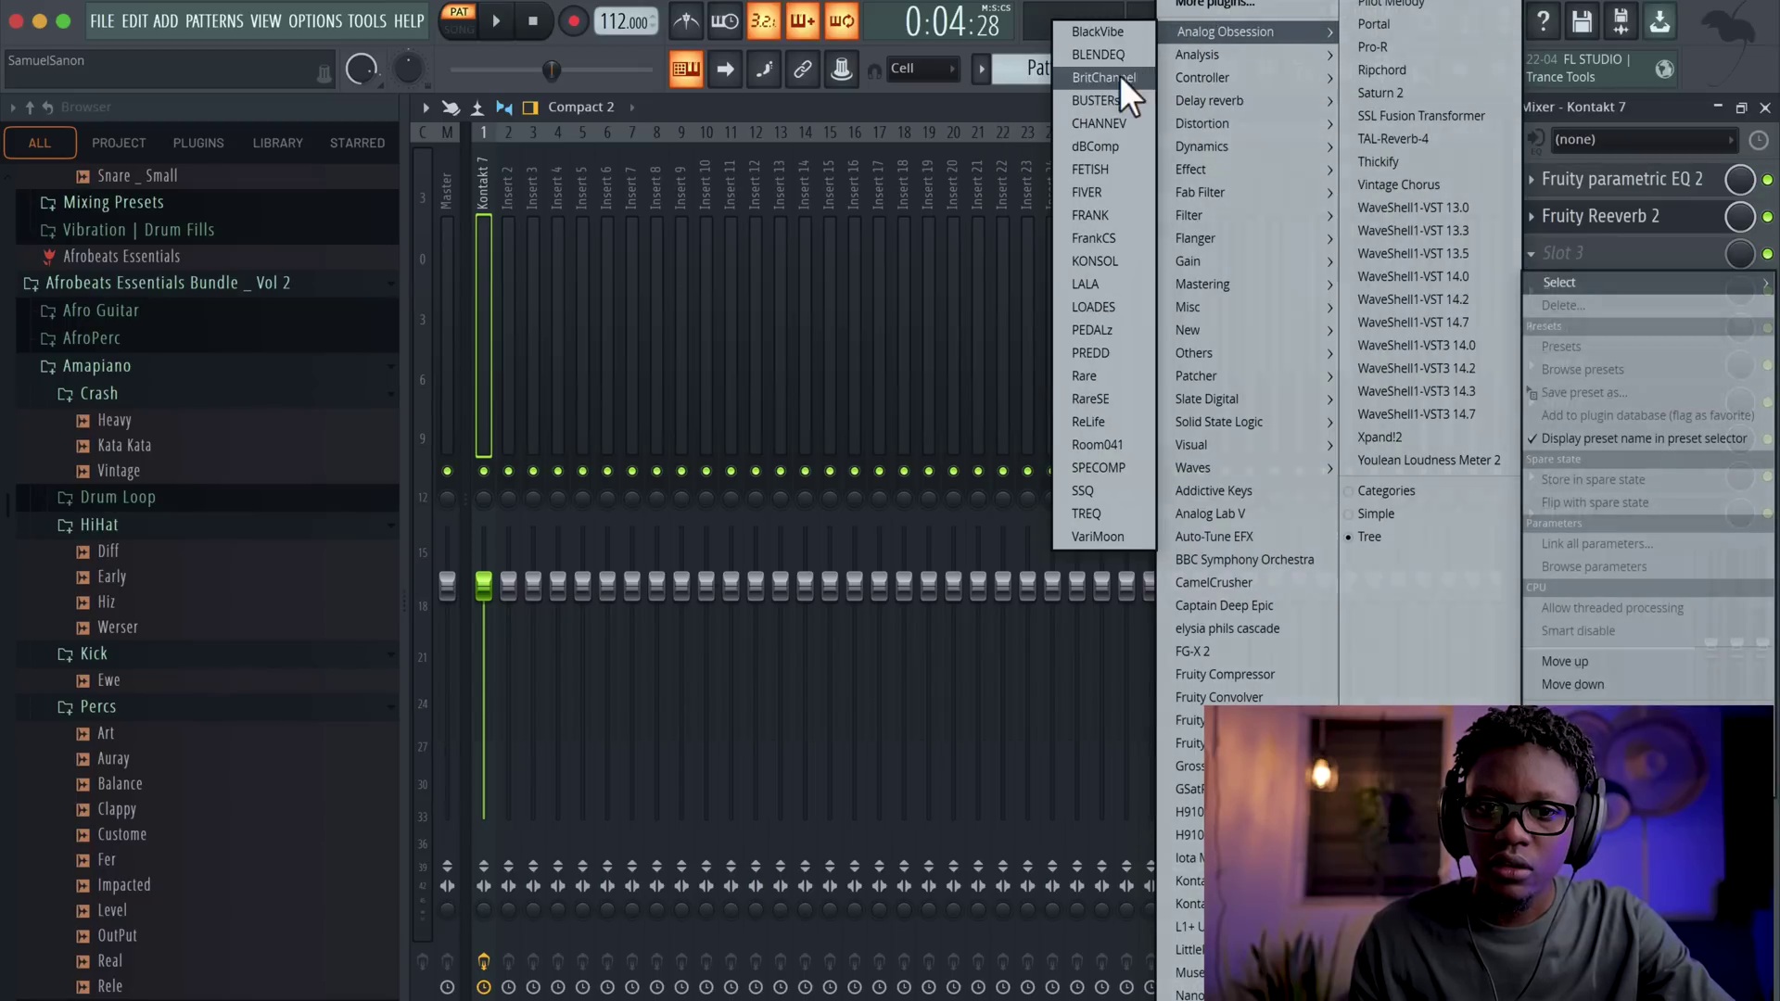
left_click(1103, 125)
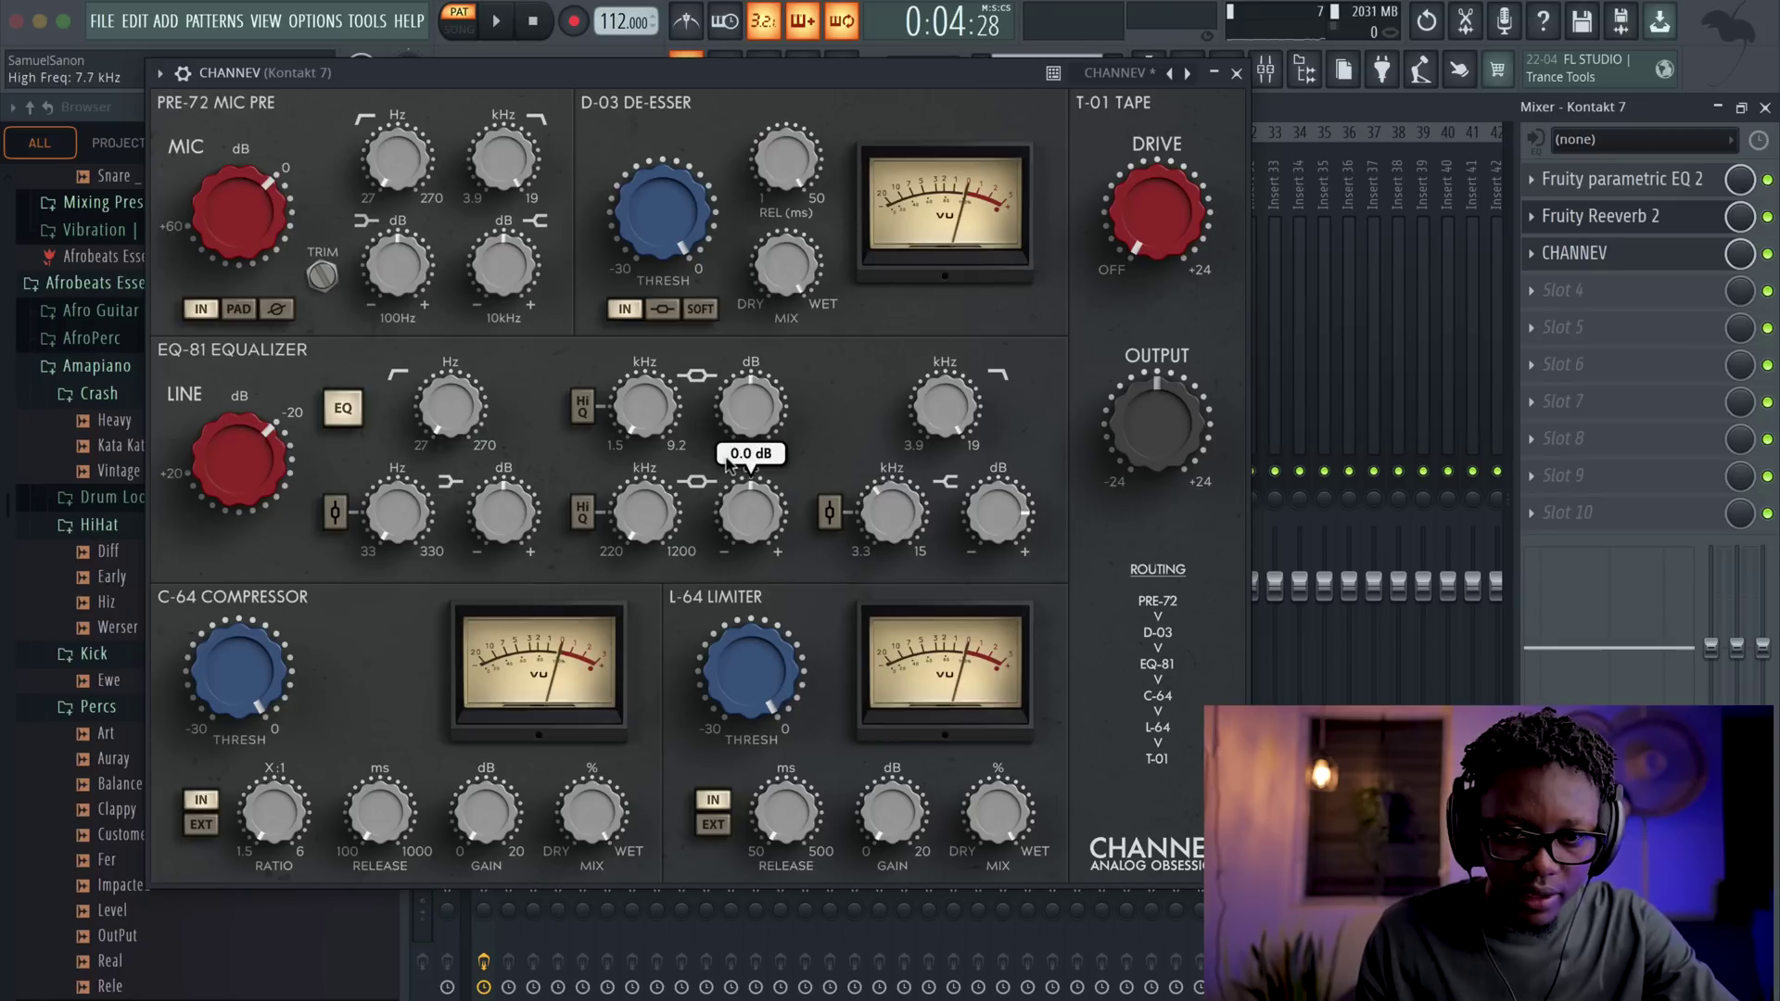
key("space")
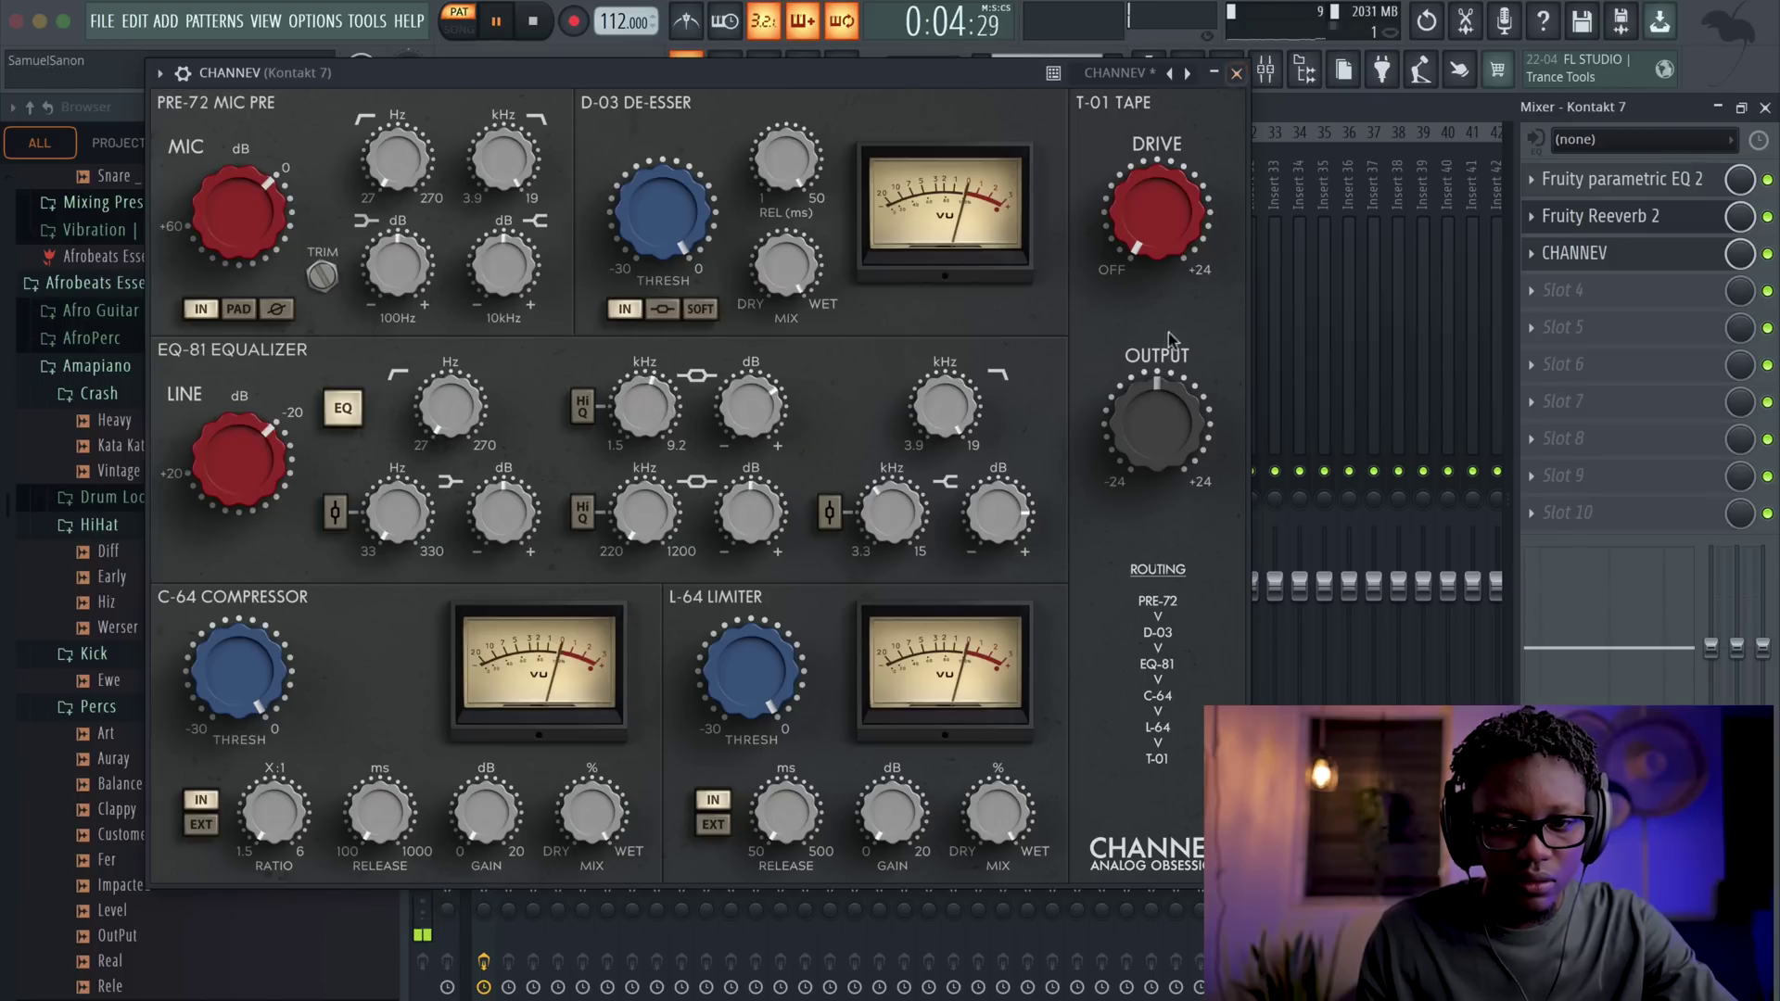
left_click(1236, 72)
key("space")
mouse_move(1678, 267)
left_mouse_down()
mouse_move(1679, 188)
mouse_move(1695, 237)
left_mouse_up()
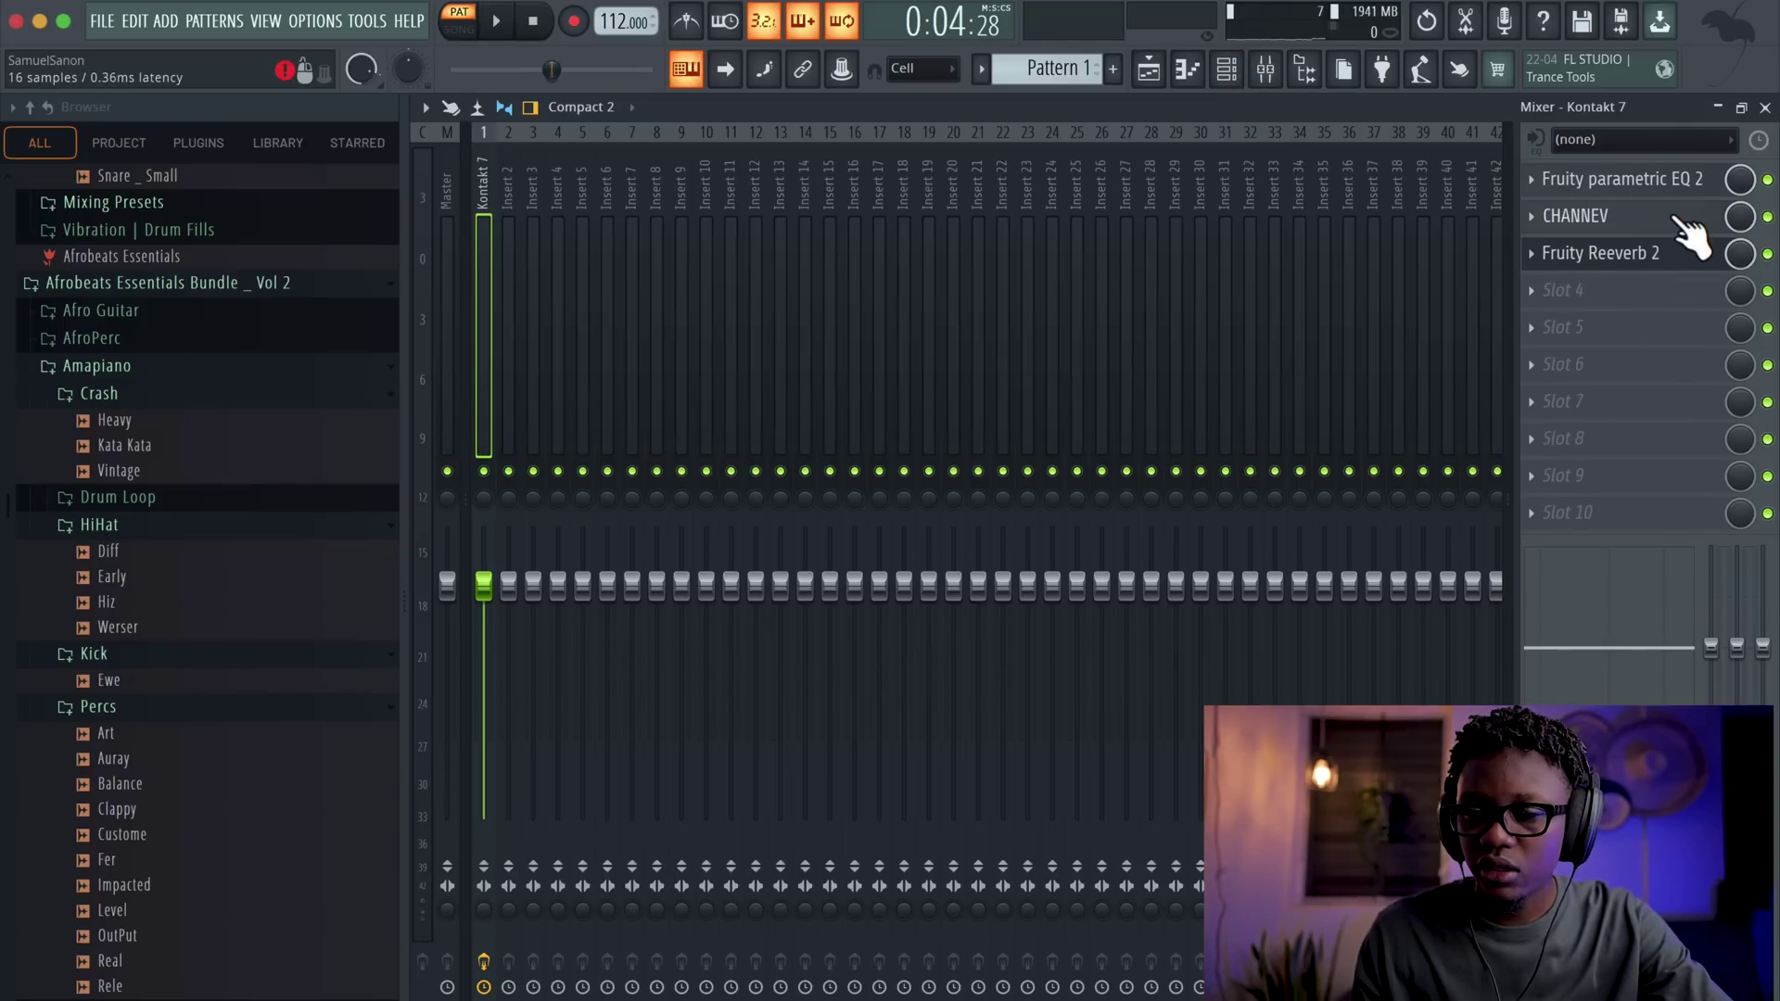
- Raise the wet level of Fruity Reeverb 2 on the Kontakt 7 track slightly during playback
key("space")
left_click(1636, 265)
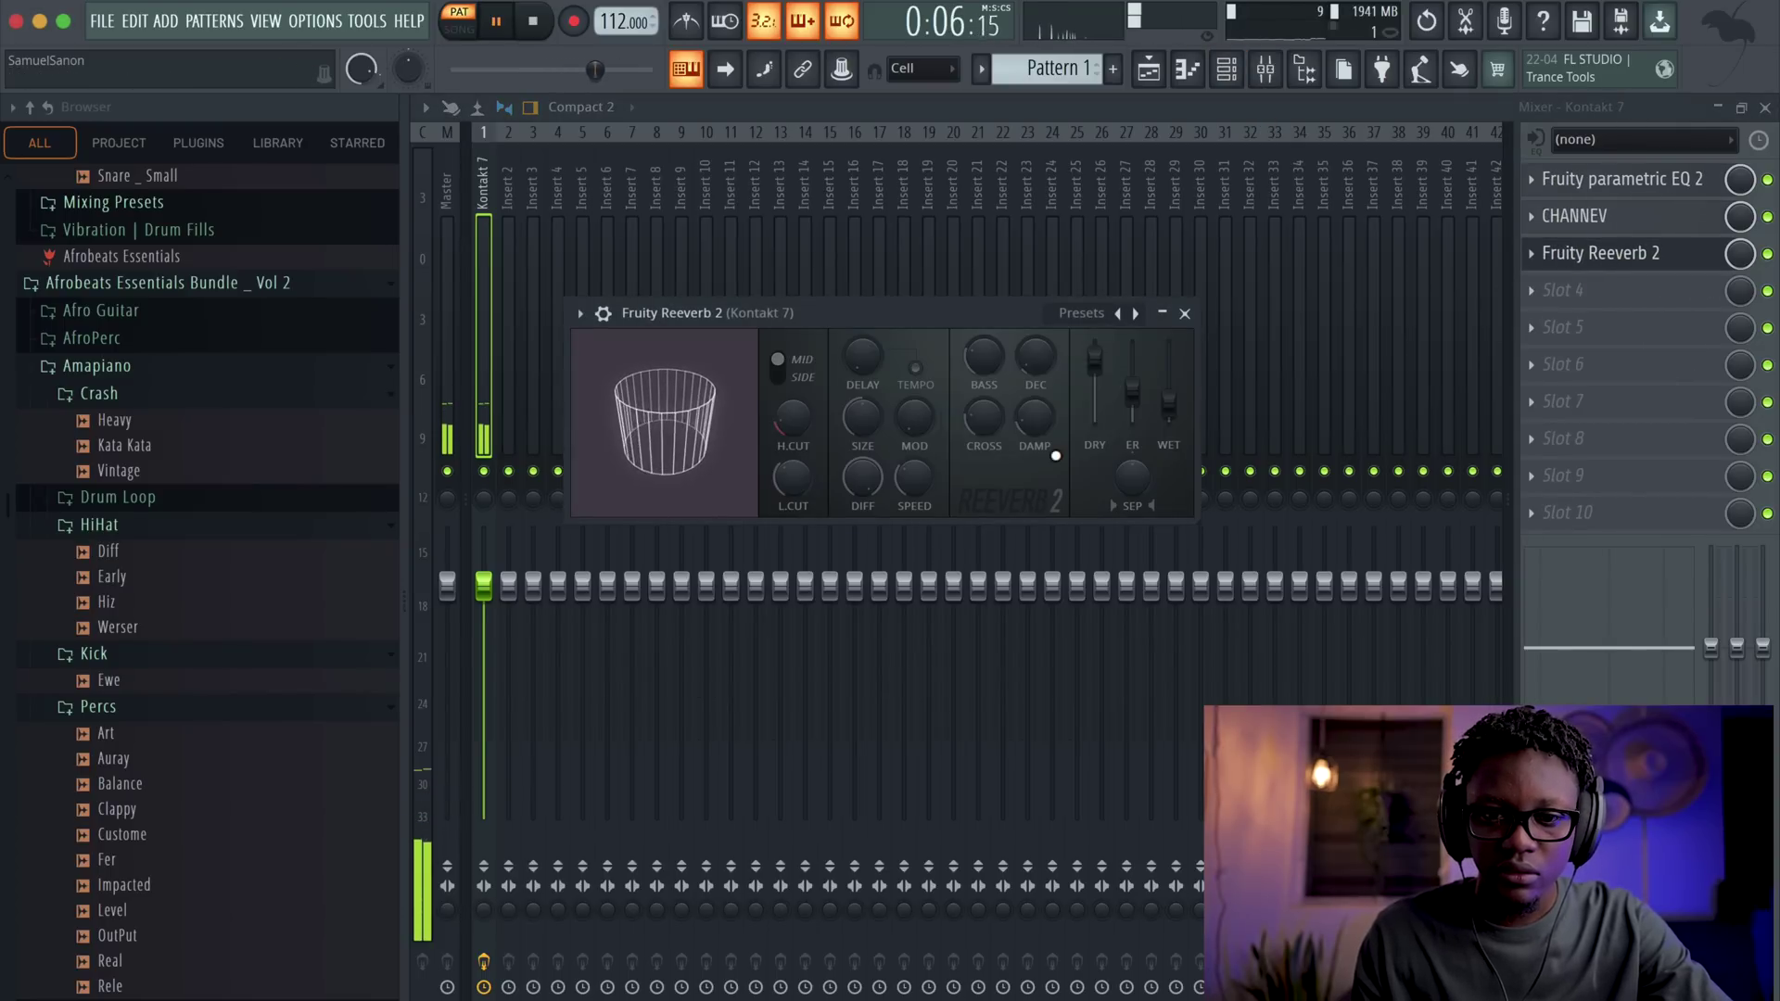
mouse_move(1169, 401)
left_mouse_down()
mouse_move(1169, 369)
mouse_move(1169, 397)
left_mouse_up()
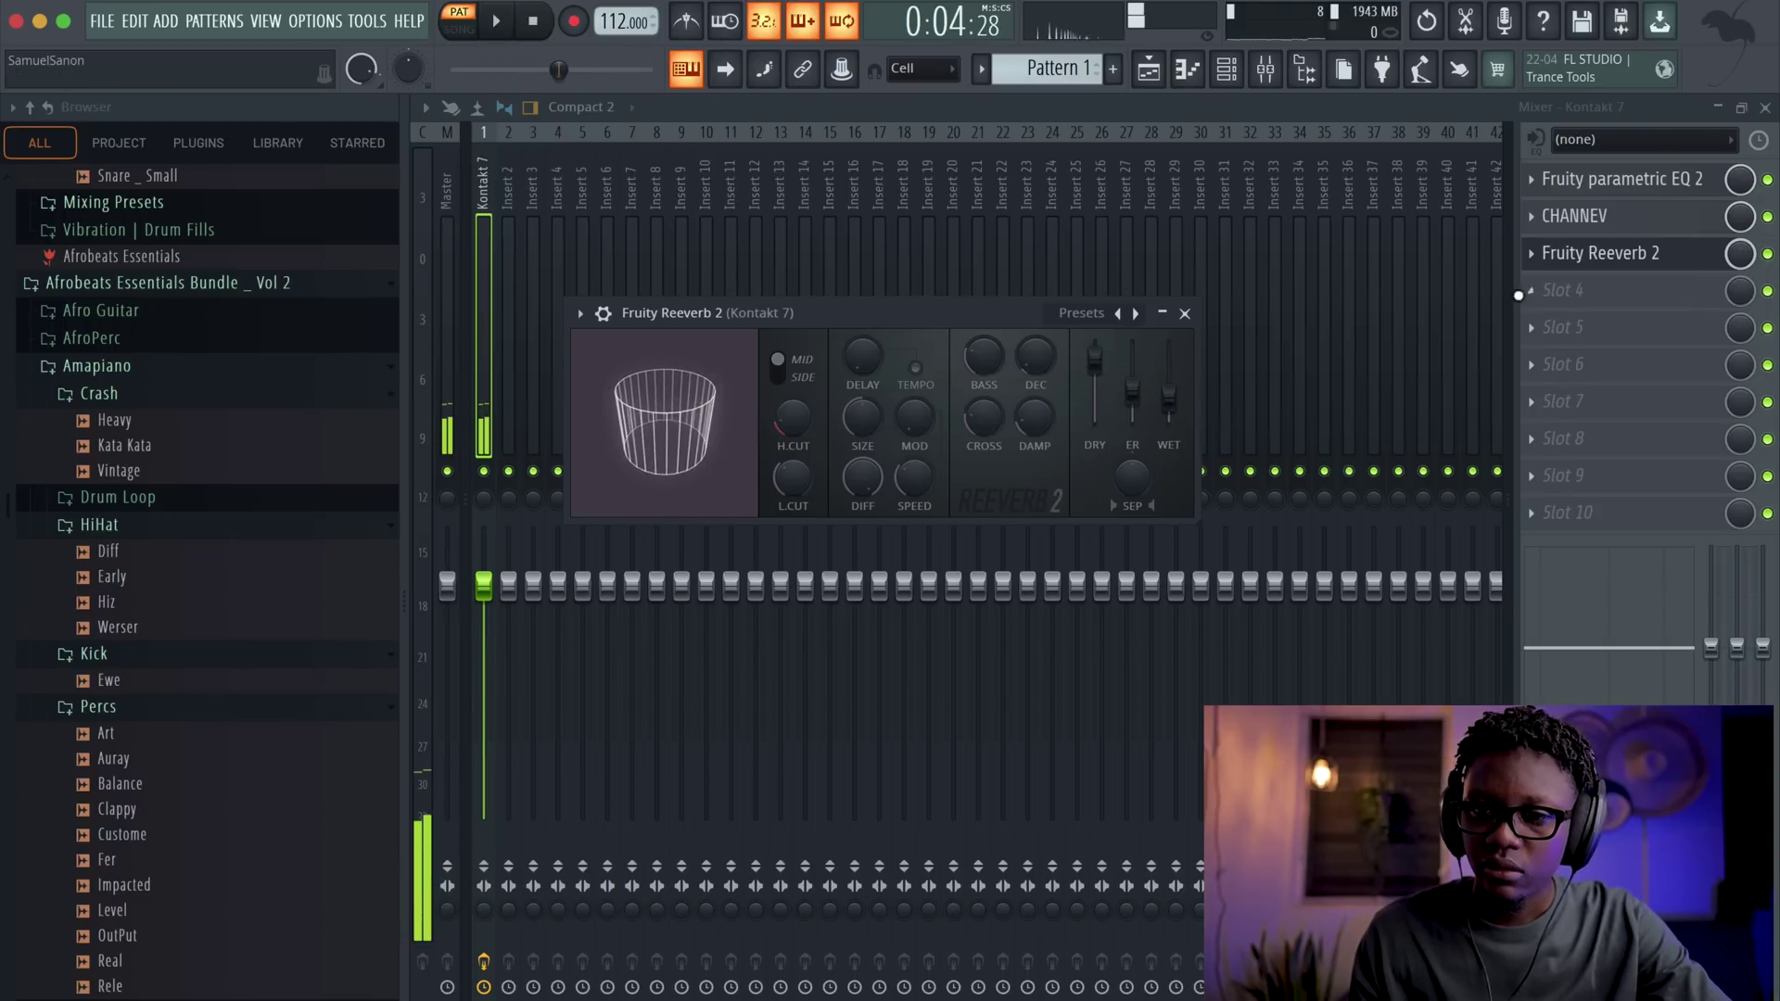
- Load Fruity Delay 3 in slot 4 of the Kontakt 7 mixer track and place its window above the faders
left_click(1541, 290)
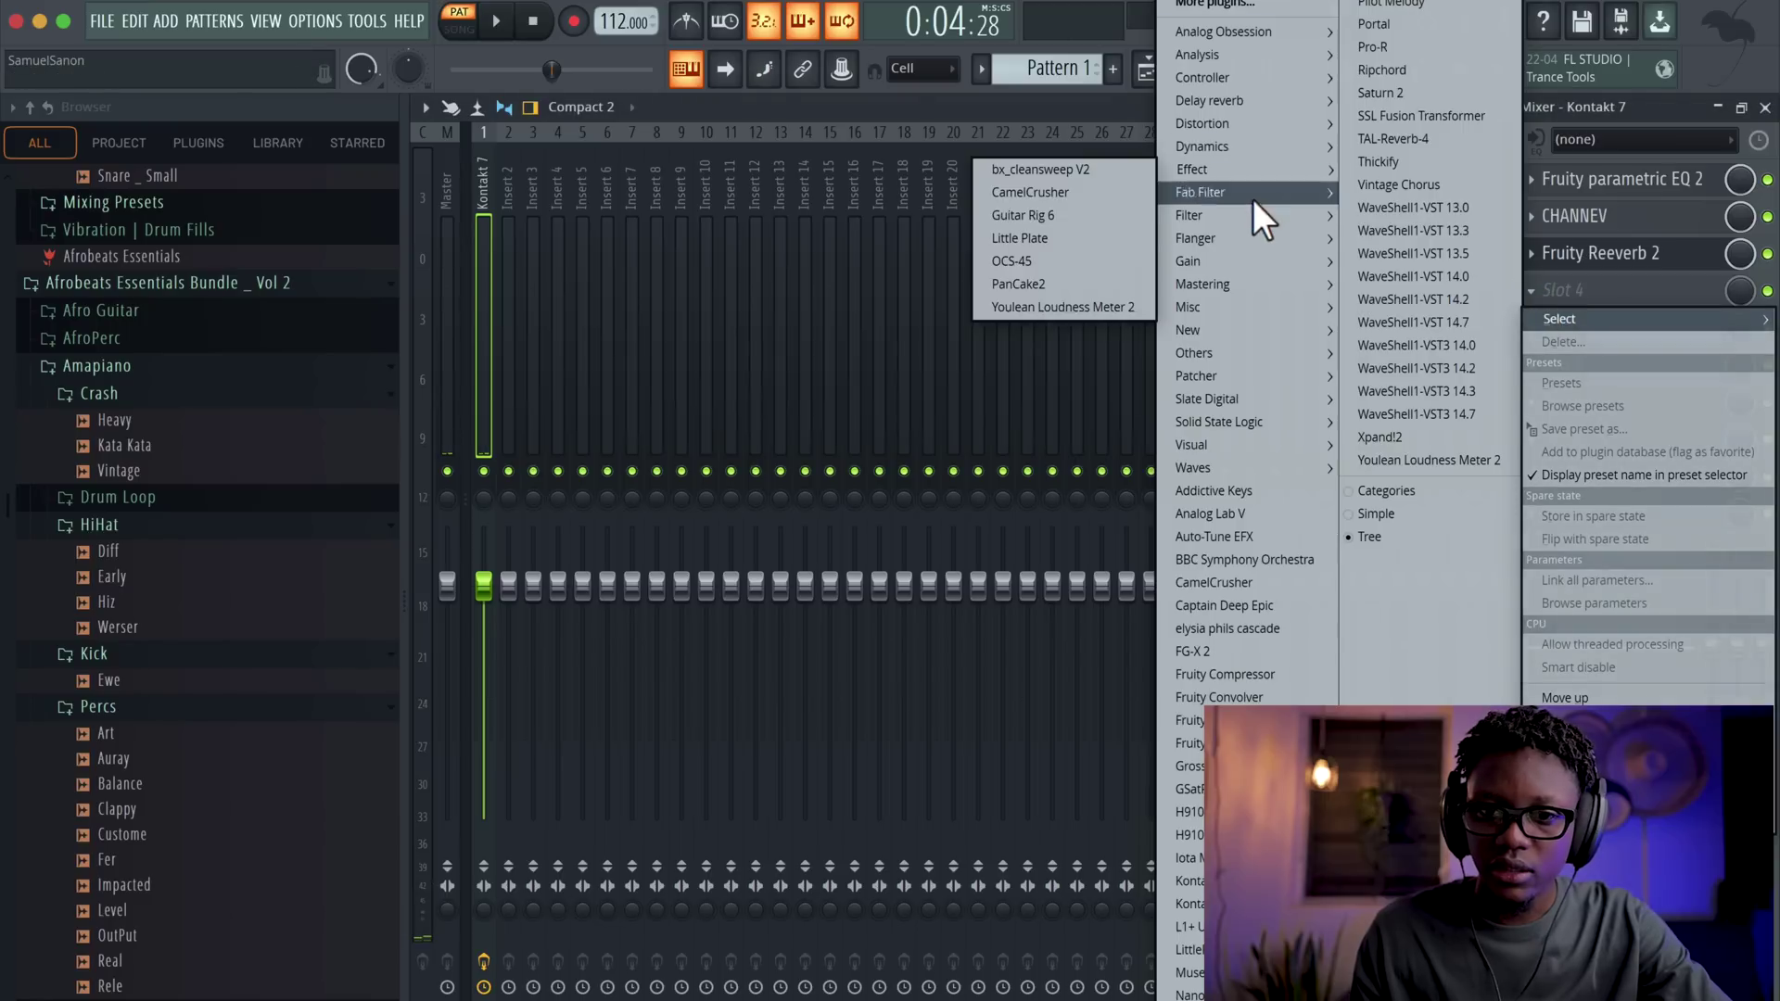
mouse_move(1174, 387)
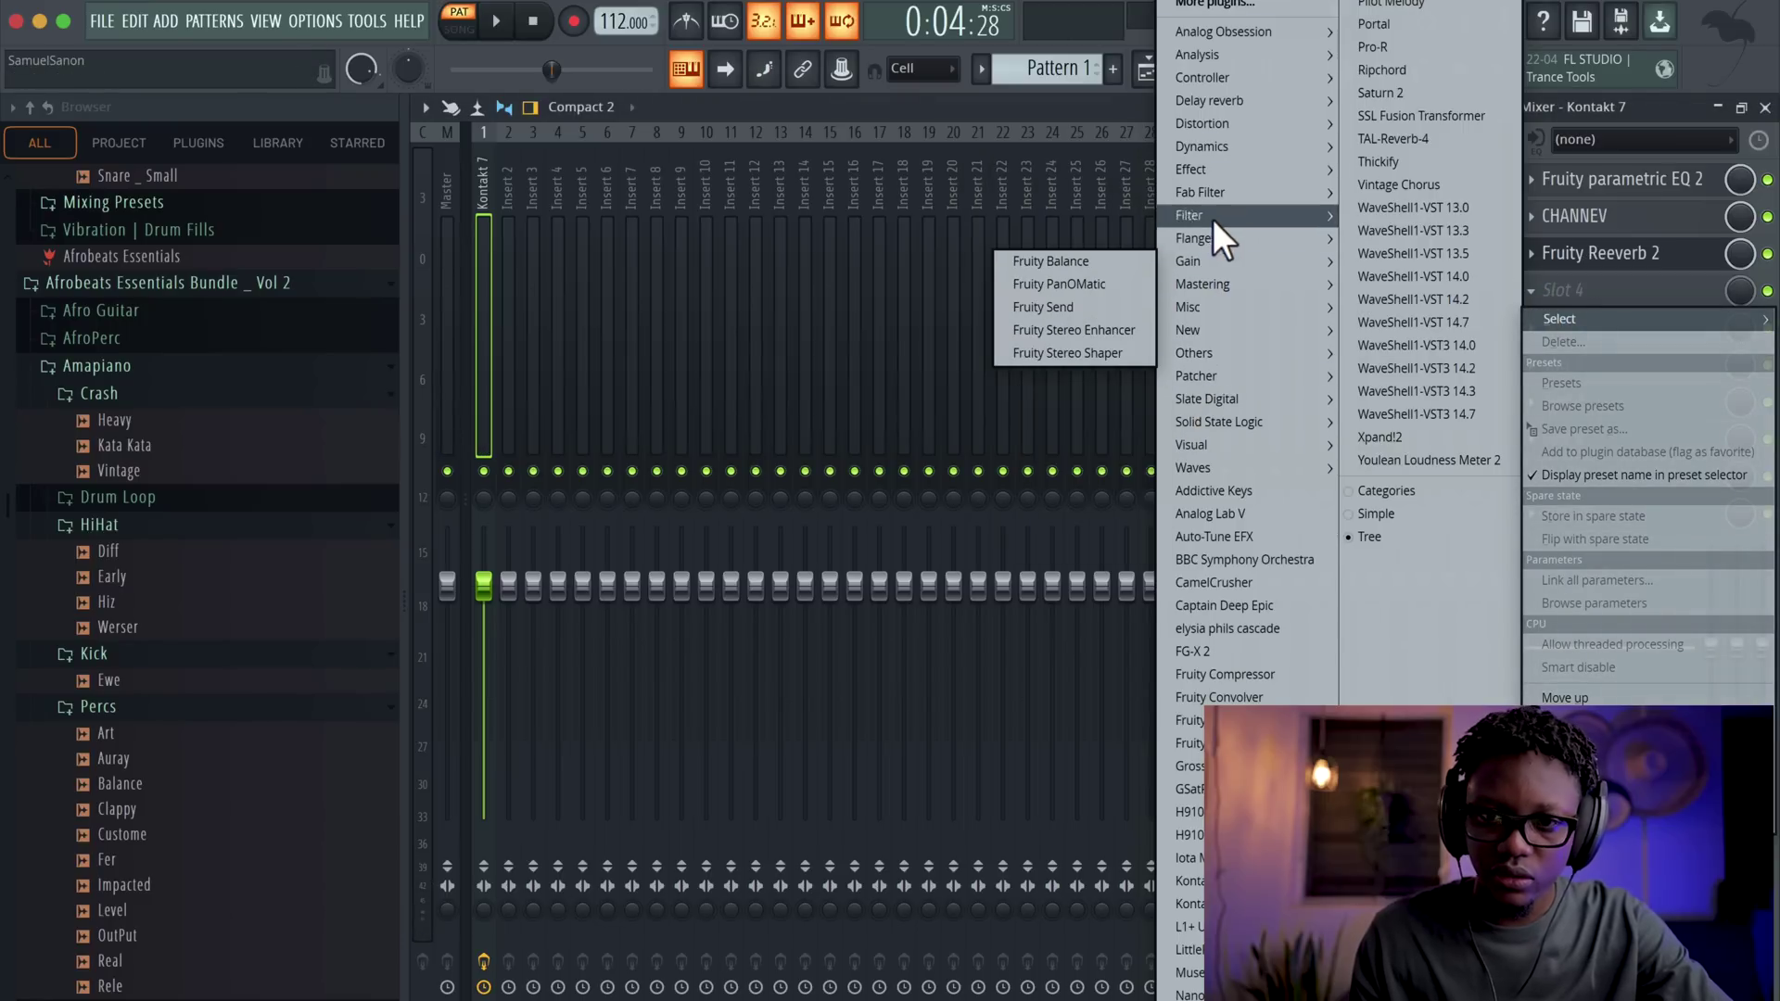
mouse_move(1205, 102)
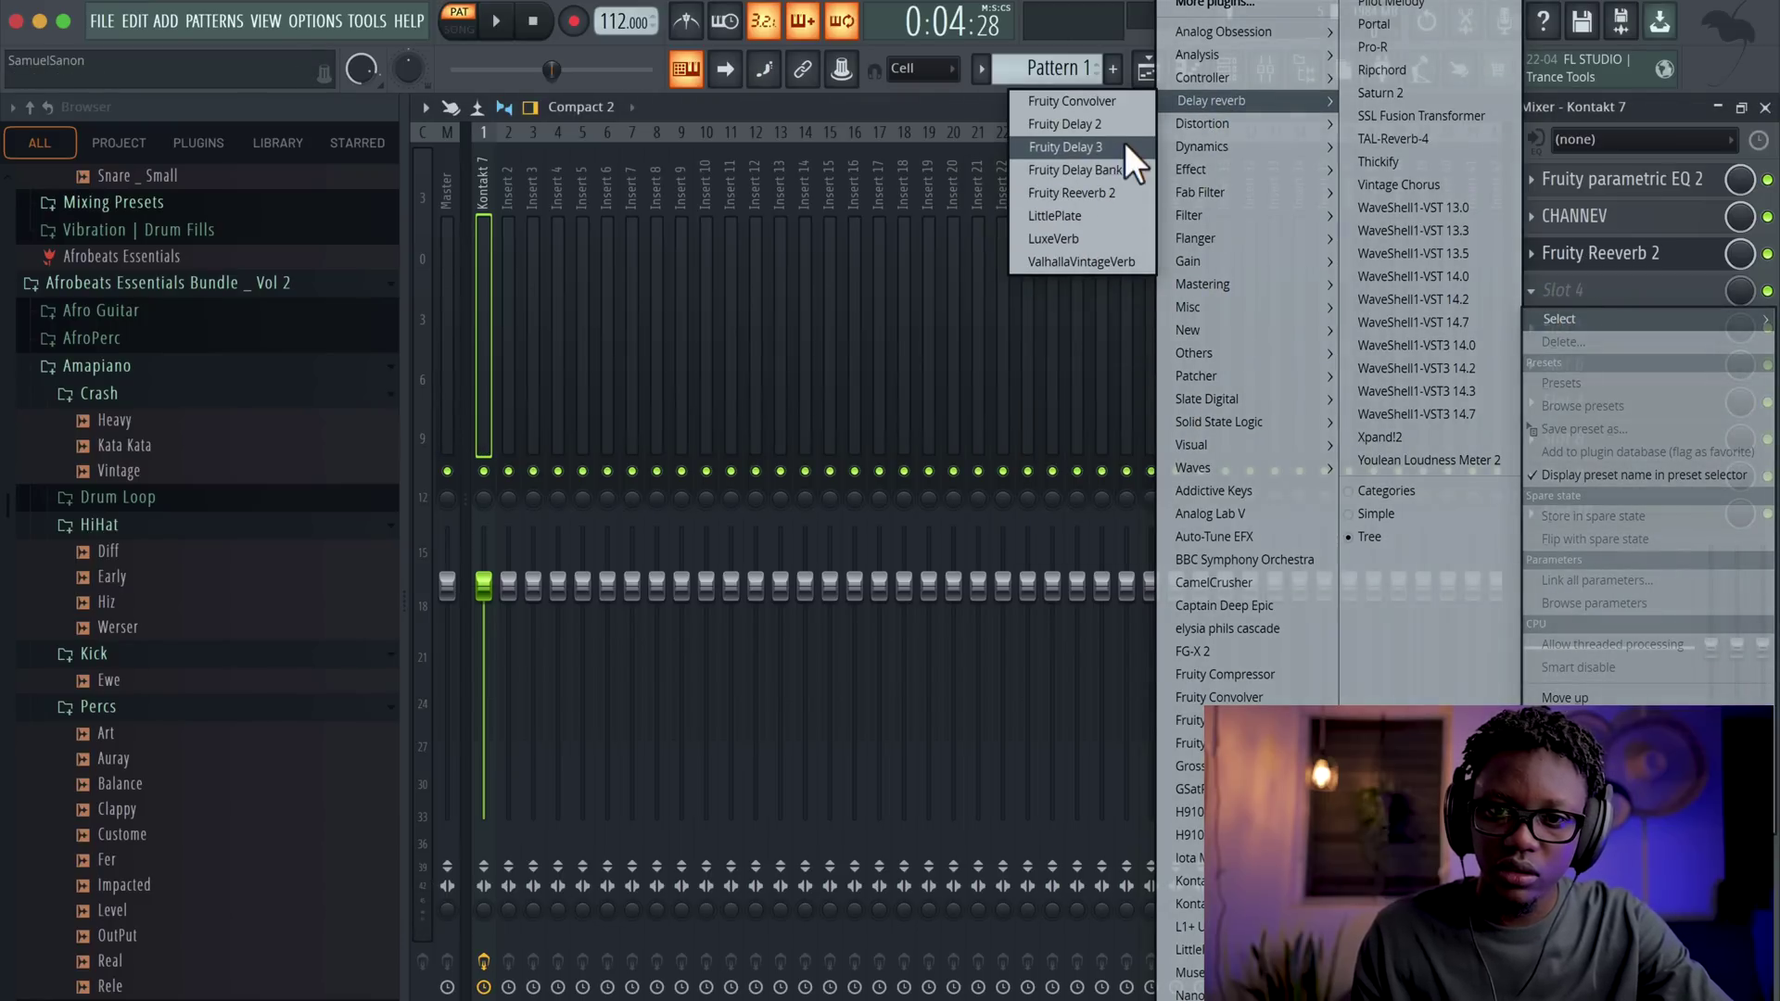
left_click(1066, 147)
left_click_drag(1544, 399, 929, 143)
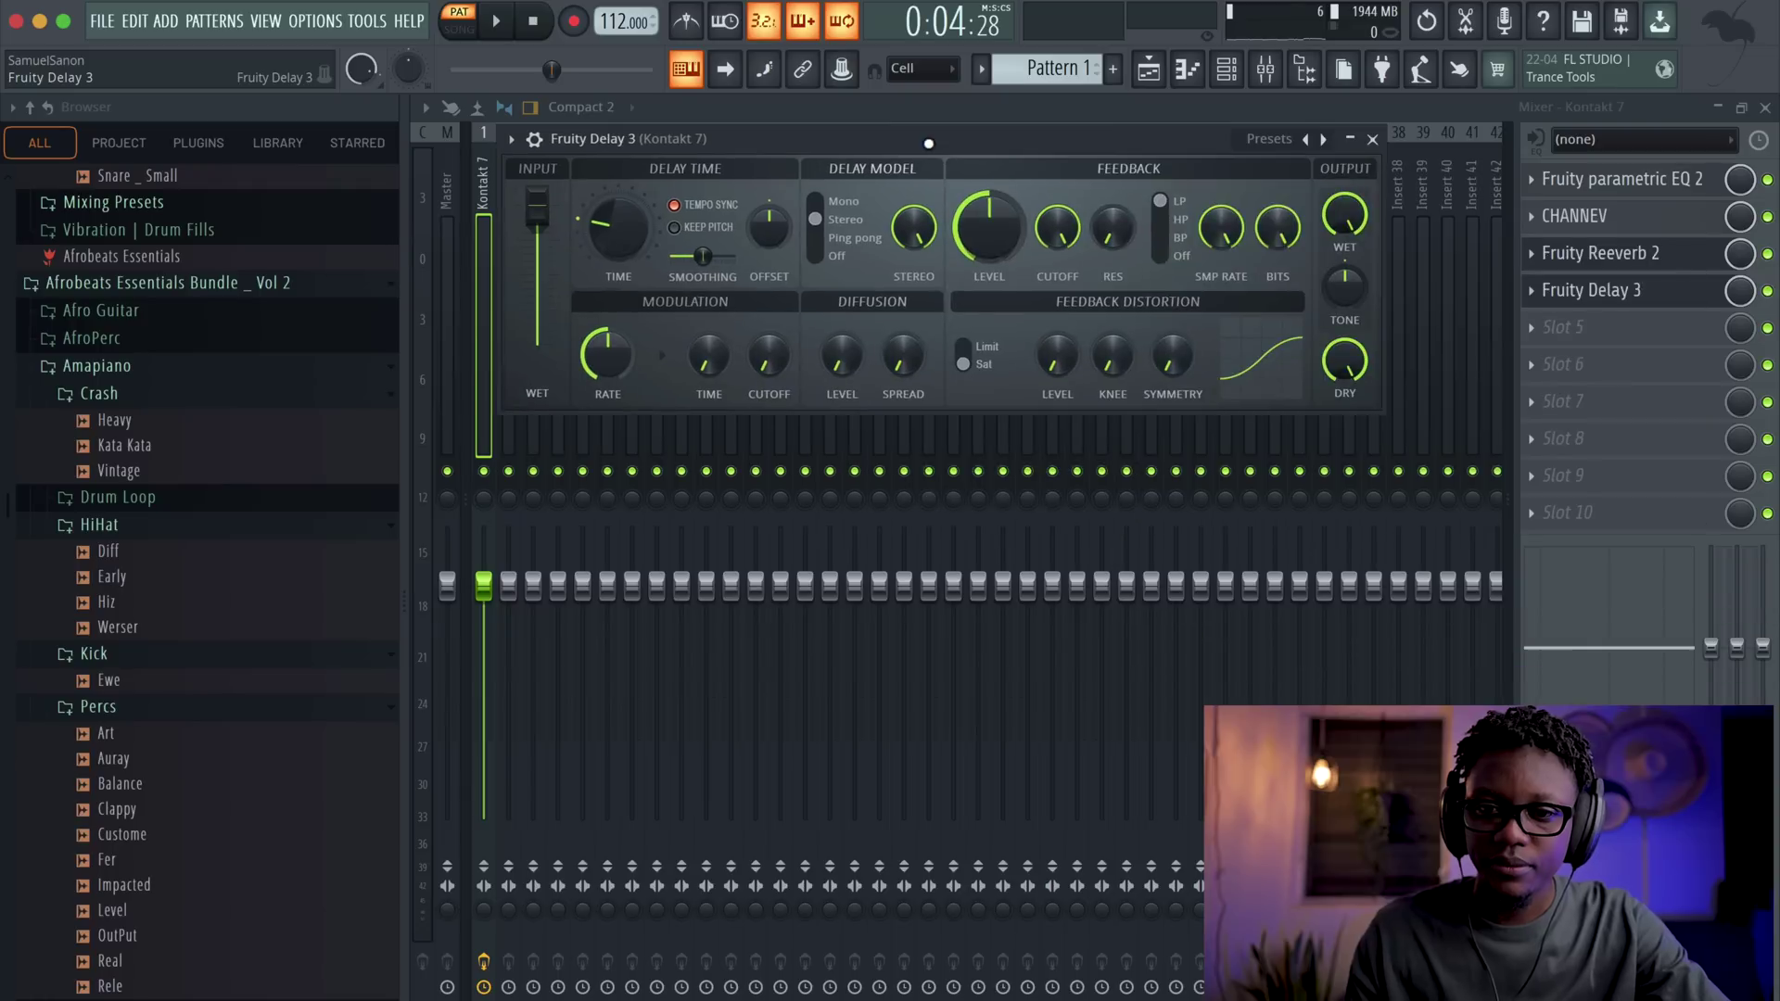
- Set Fruity Delay 3 to Ping pong and turn down its wet output, pan and feedback level
left_click_drag(1344, 213, 1344, 243)
left_click(834, 239)
left_click_drag(769, 227, 768, 243)
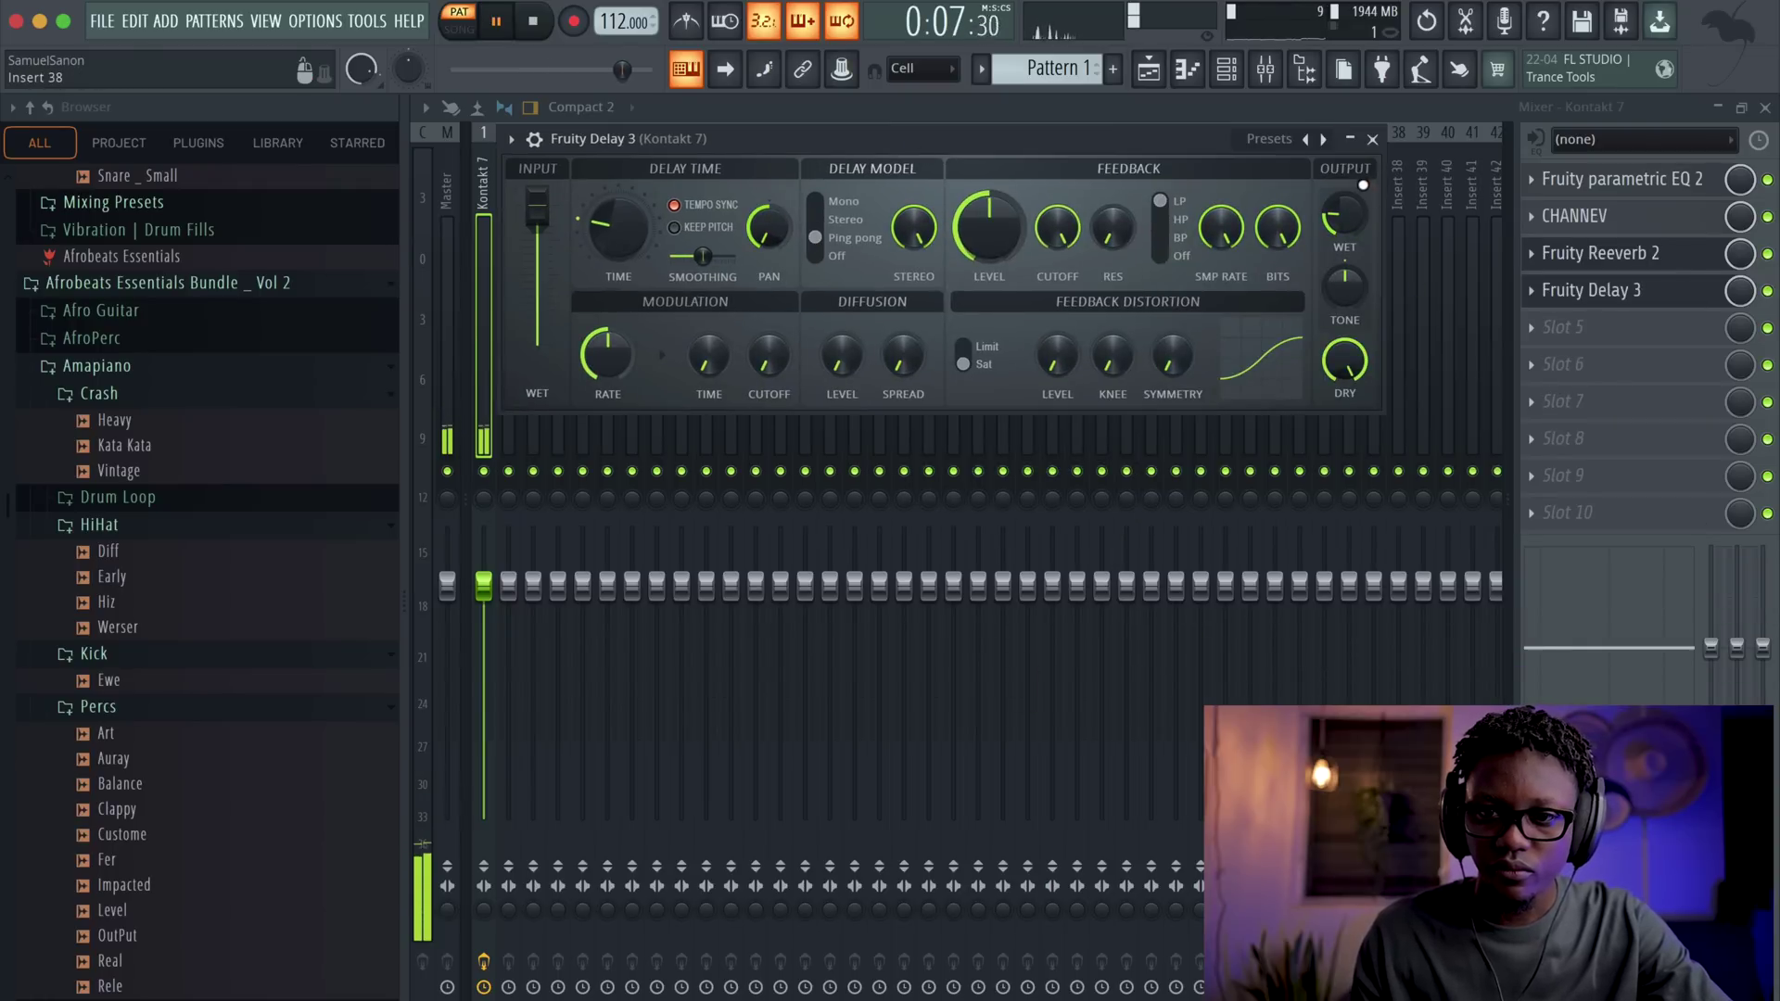
left_click_drag(996, 234, 996, 250)
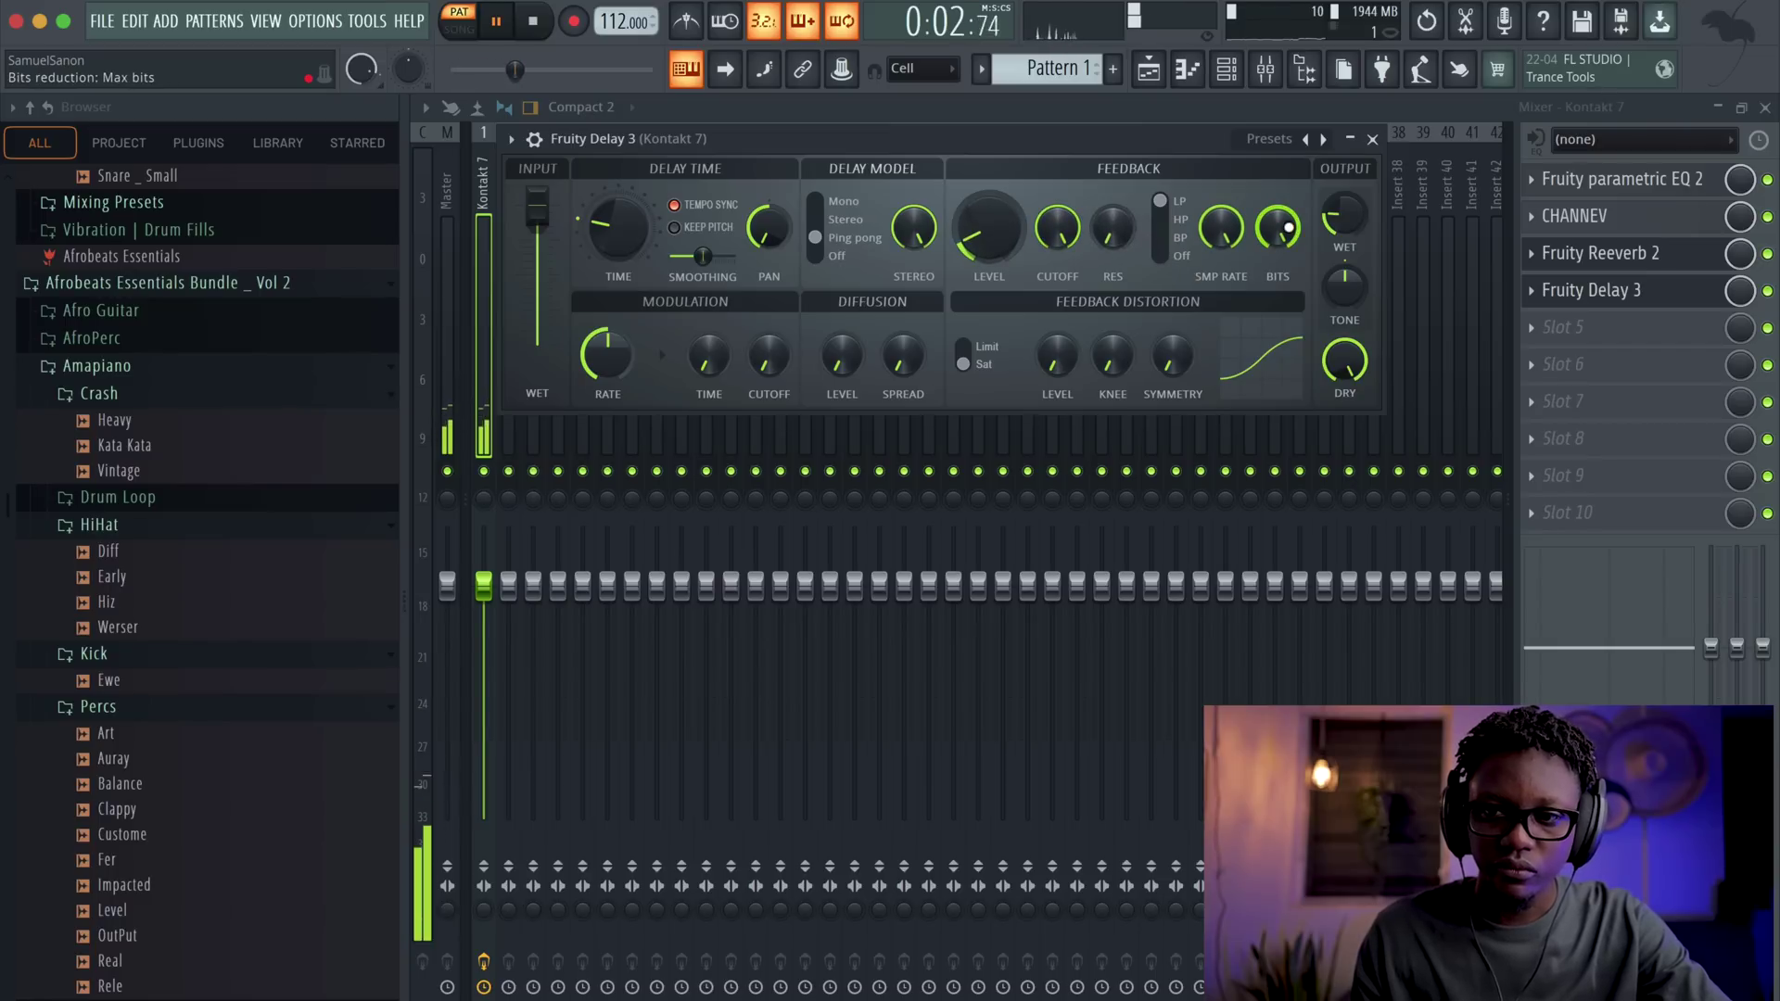
key("space")
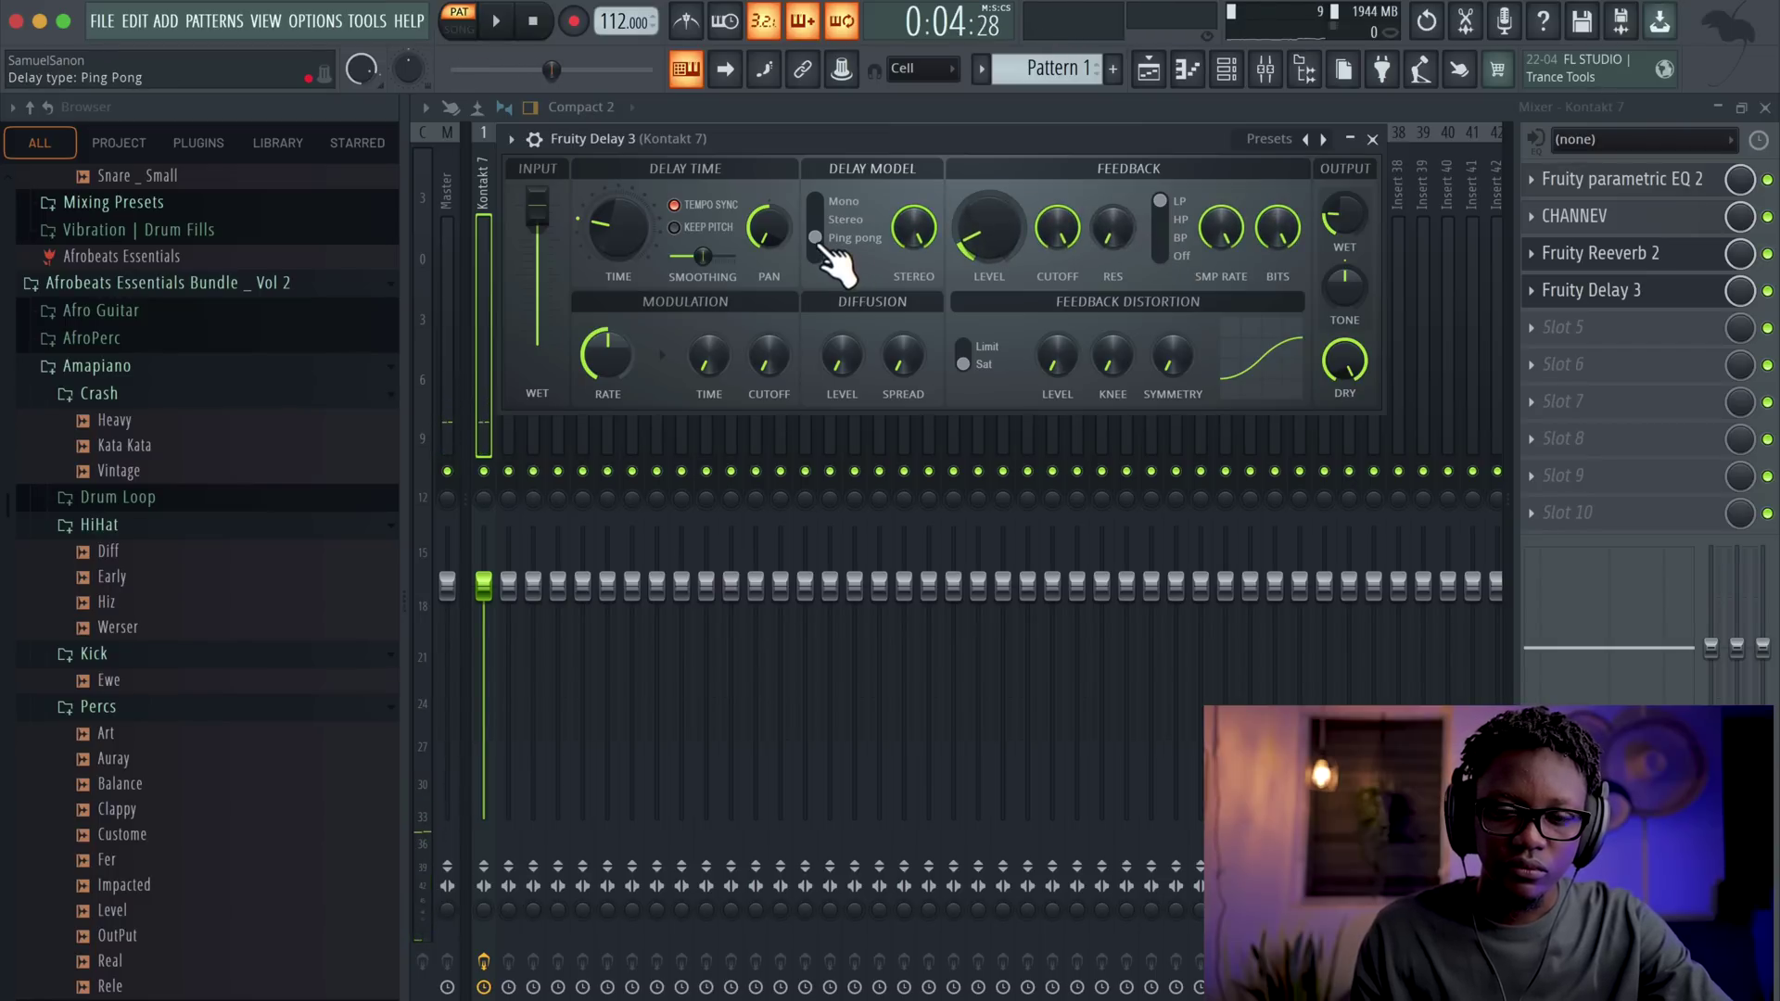
- Raise the band 1 high-pass cutoff in Kontakt 7's Fruity parametric EQ 2 during playback and close the equalizer
left_click(1650, 186)
key("space")
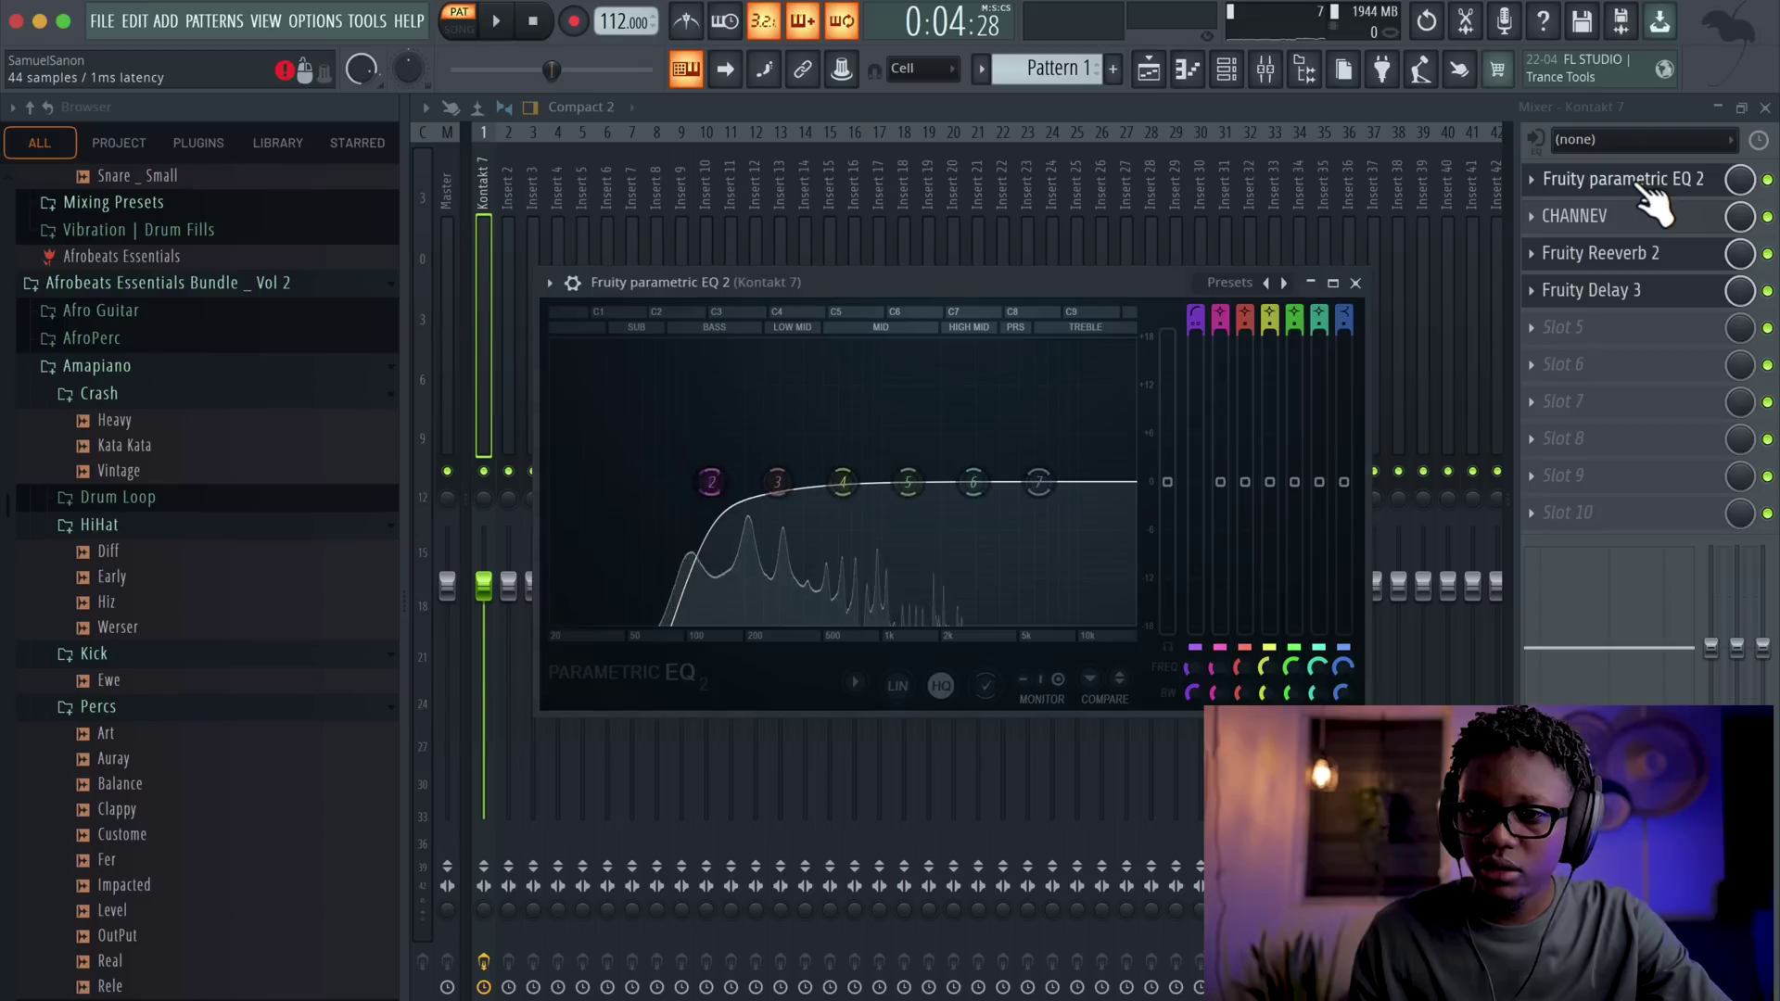
left_click_drag(711, 481, 737, 482)
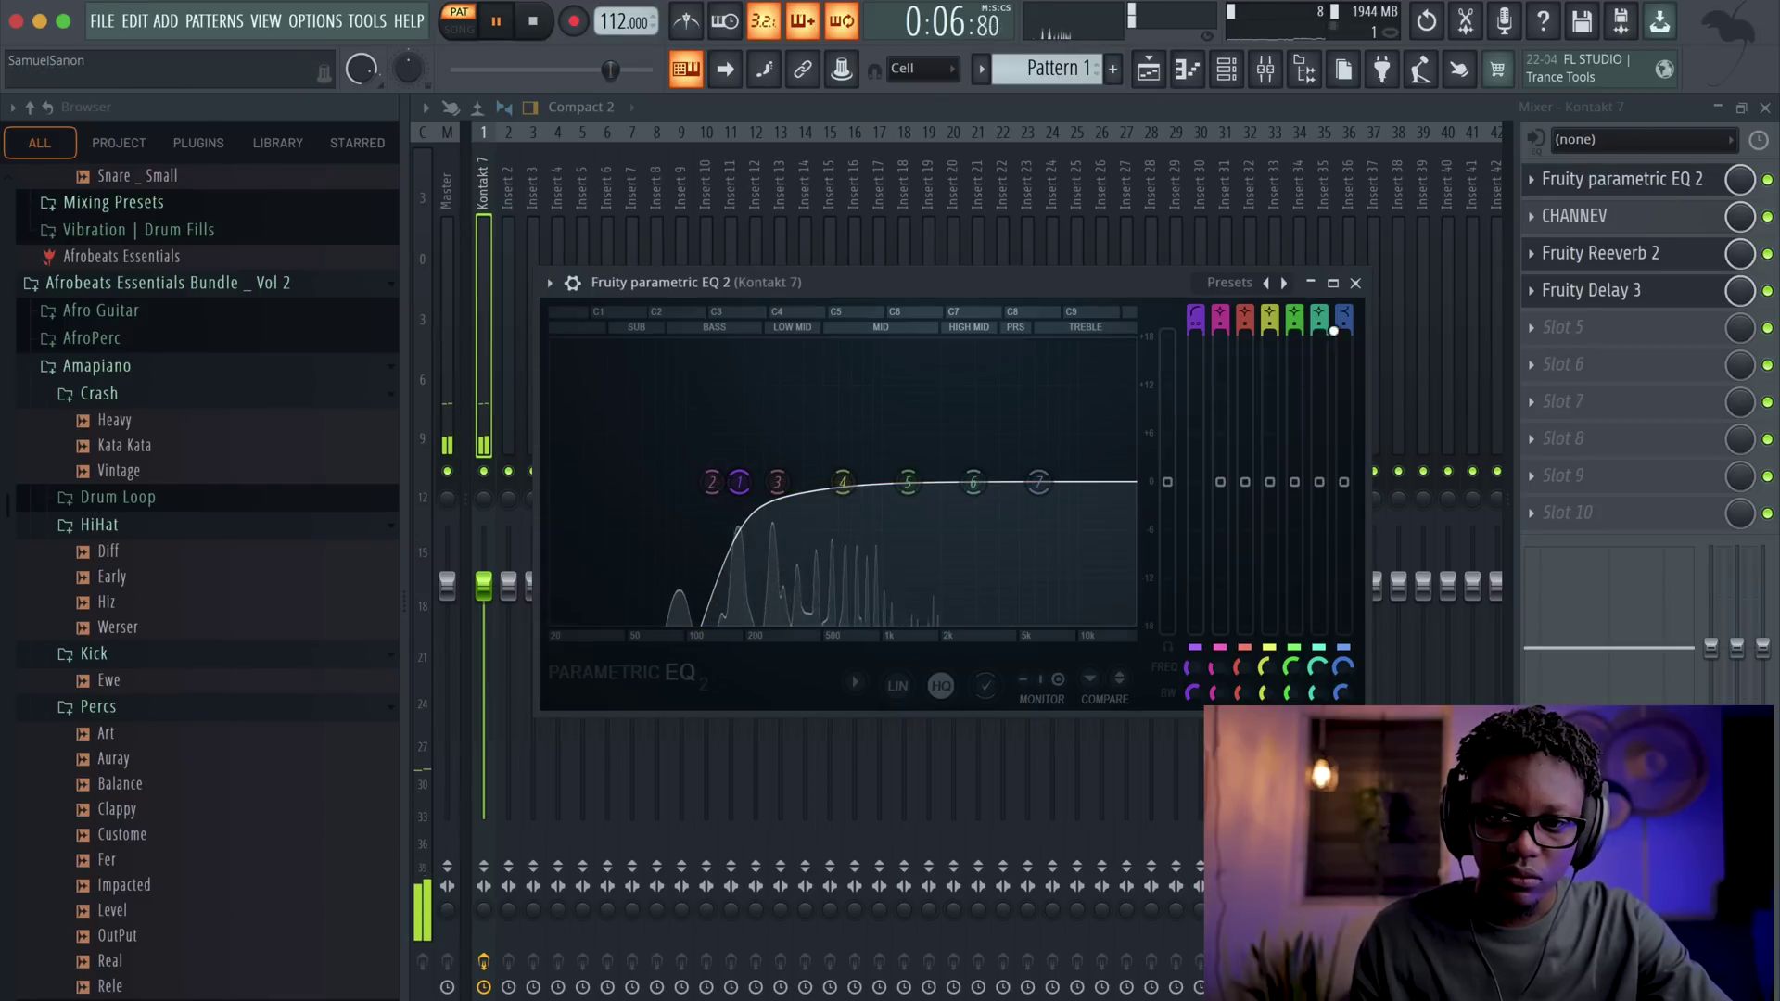
left_click(1355, 283)
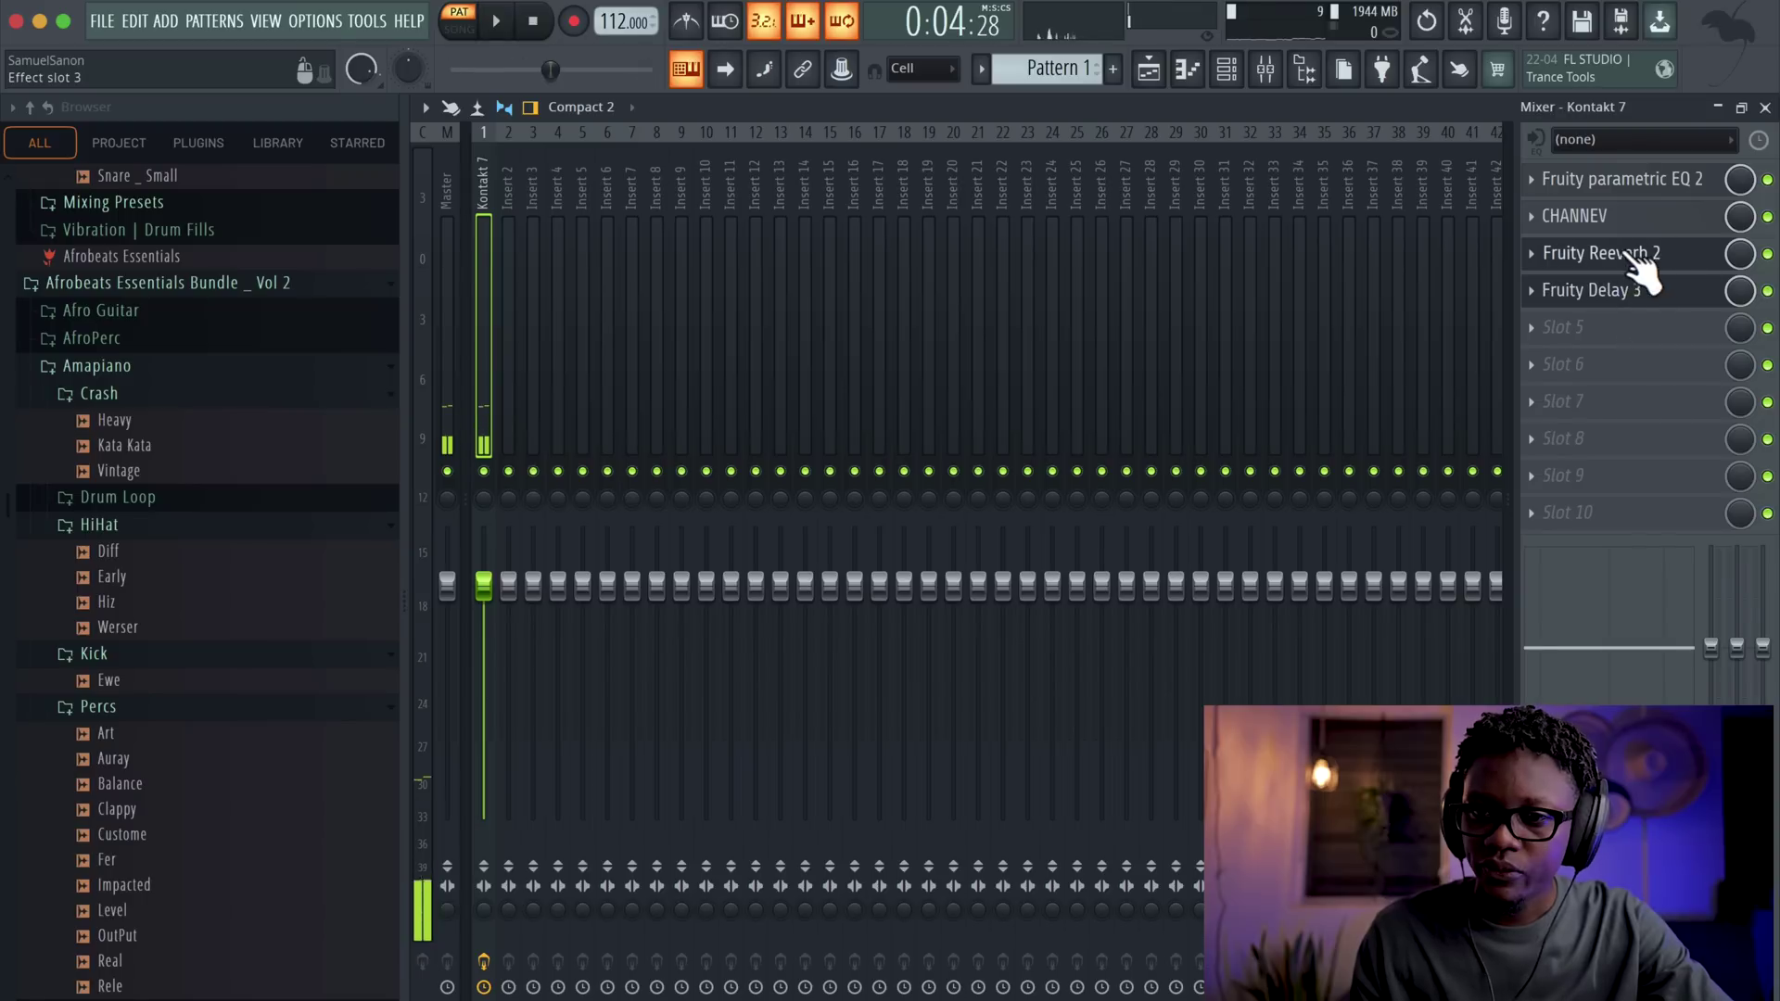
- Reduce Fruity Delay 3's delay time, audition the ping-pong echo and close the plugin
left_click(1622, 295)
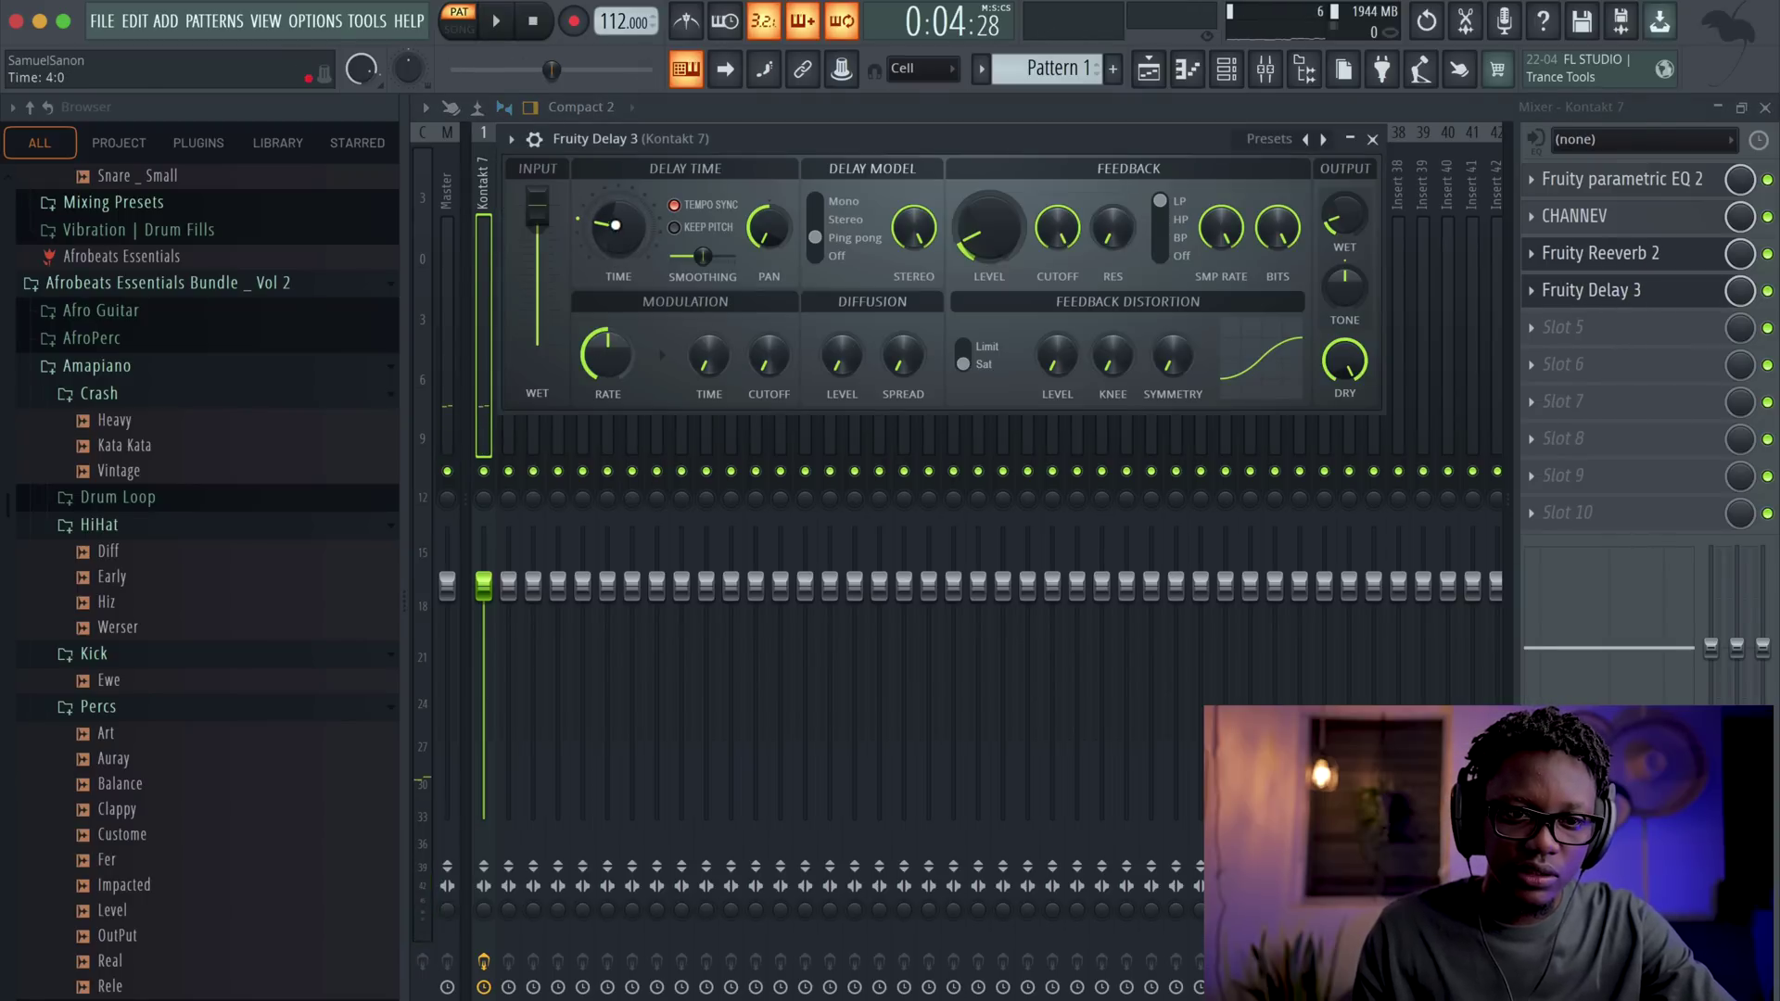
key("space")
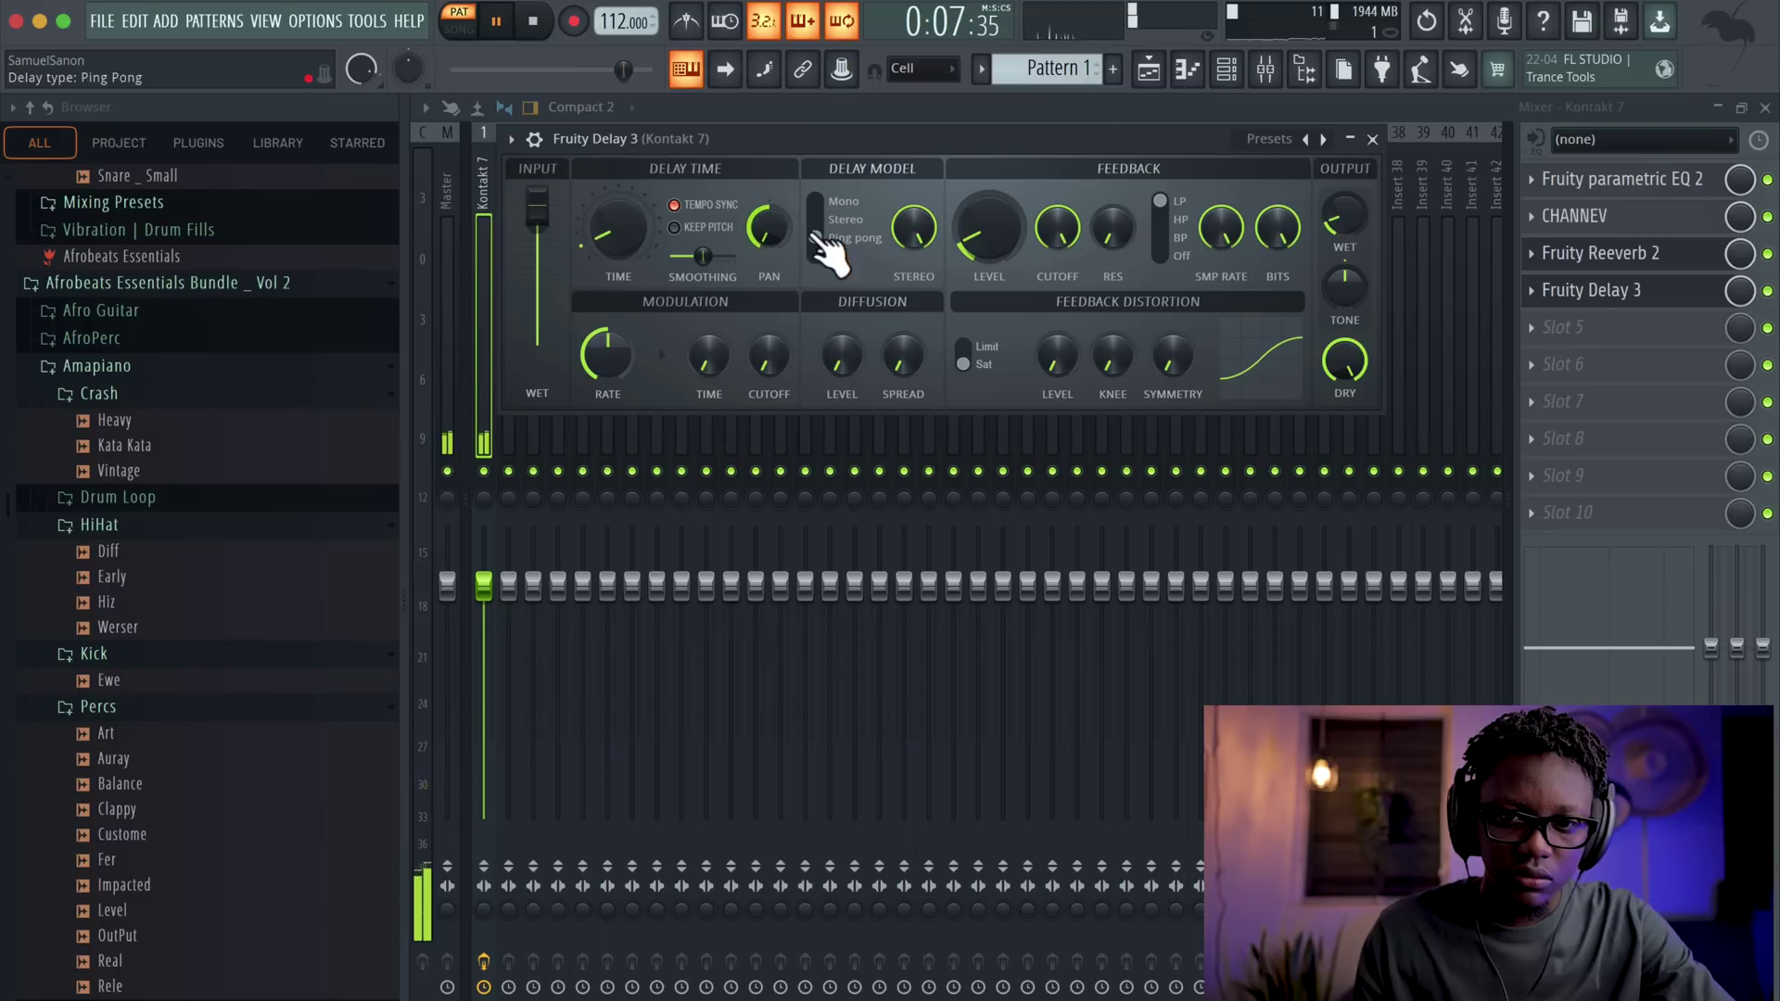
left_click(1374, 140)
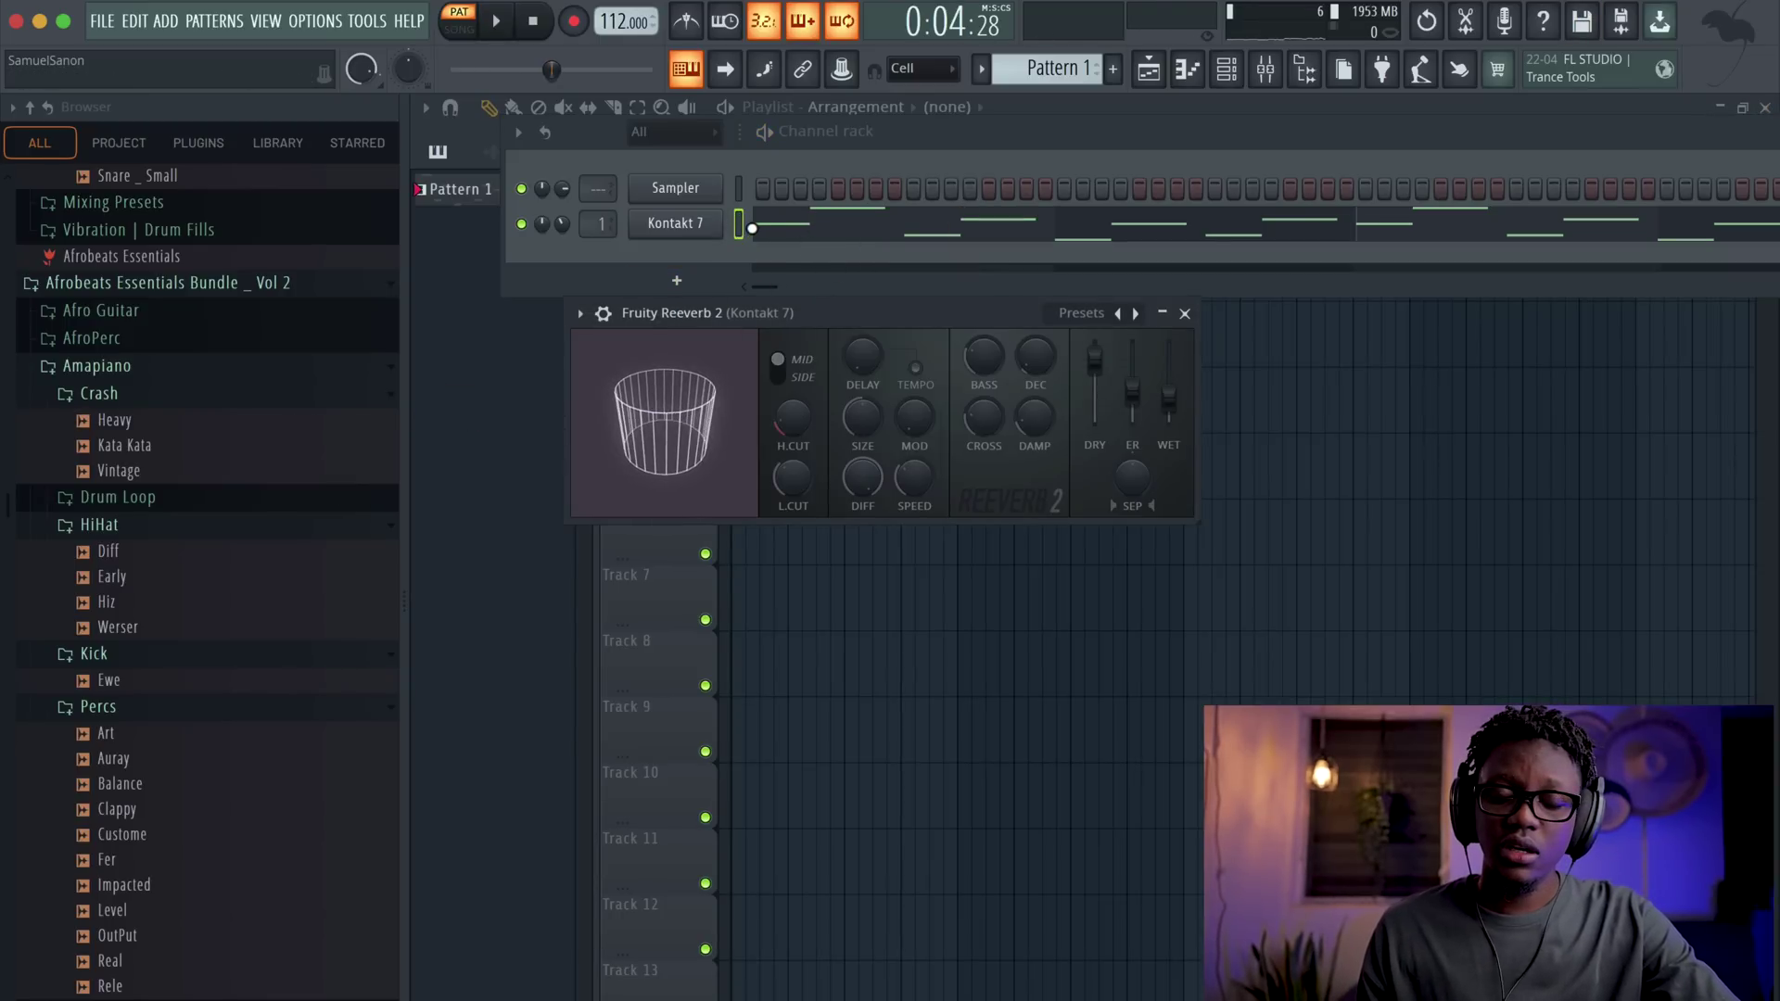
- Place Pattern 1 at bar 1 of playlist Track 1 and Shaker Loop _ Alee _ BPM 112 at bar 1 of Track 2
left_click(624, 233)
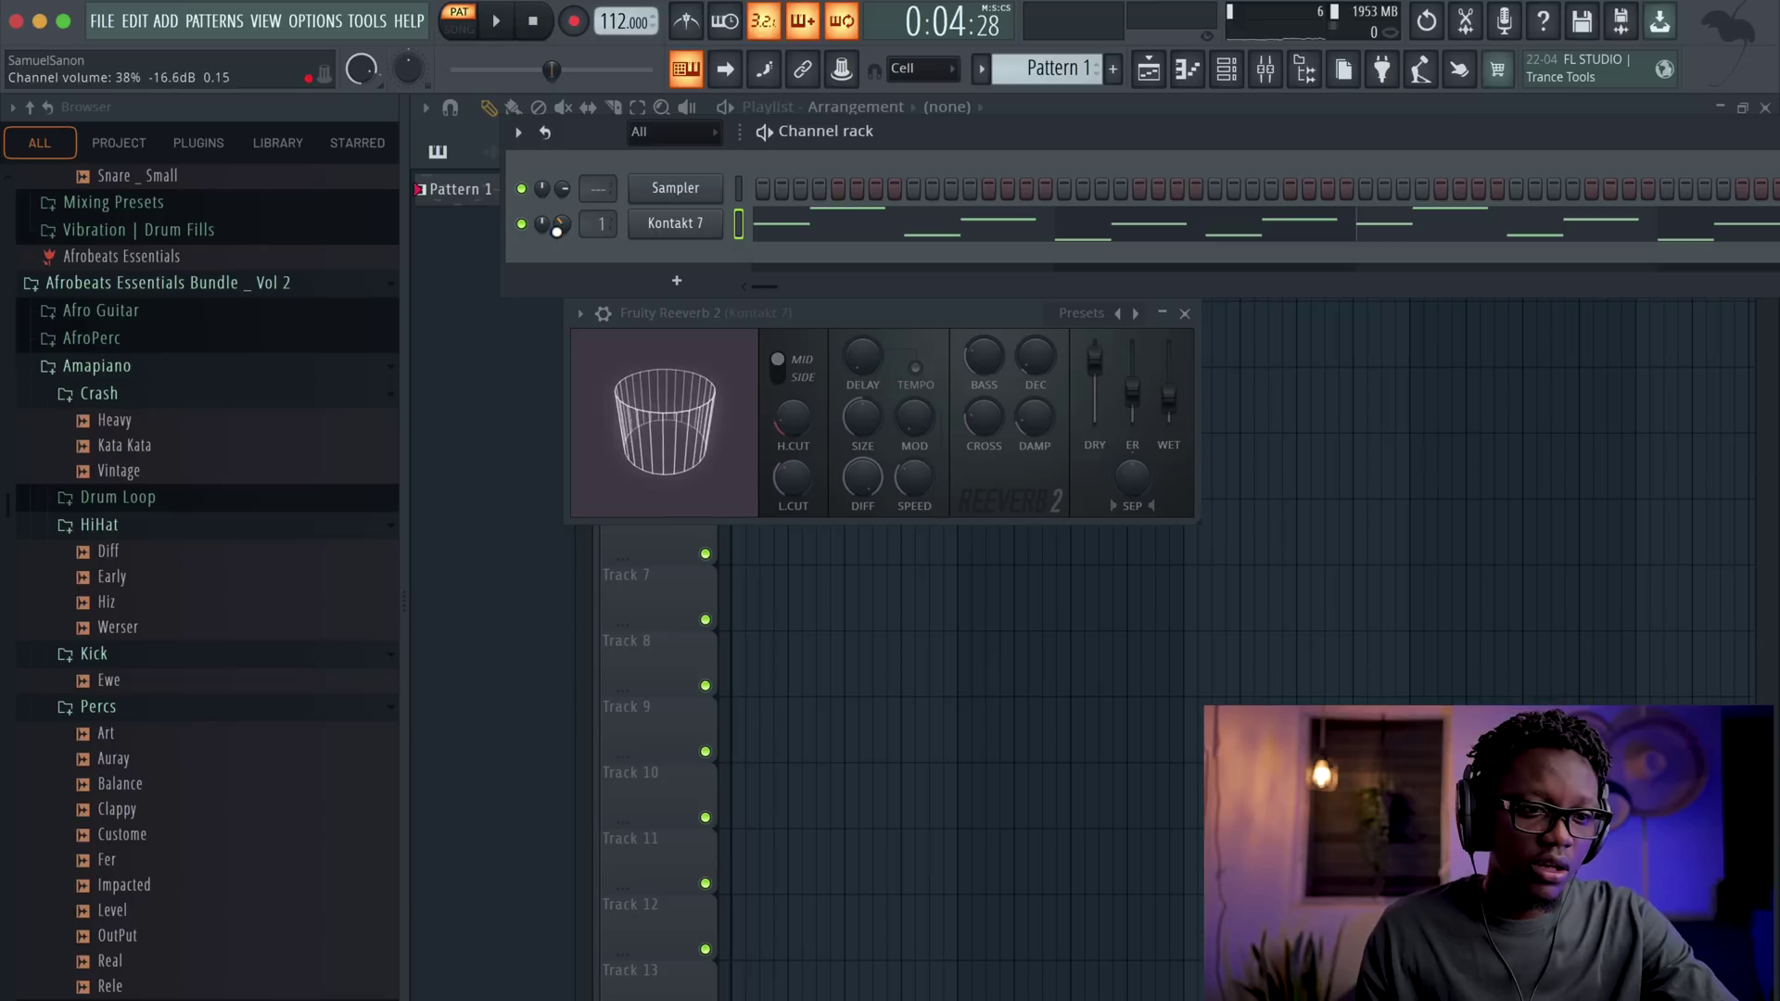
left_click_drag(811, 628, 712, 210)
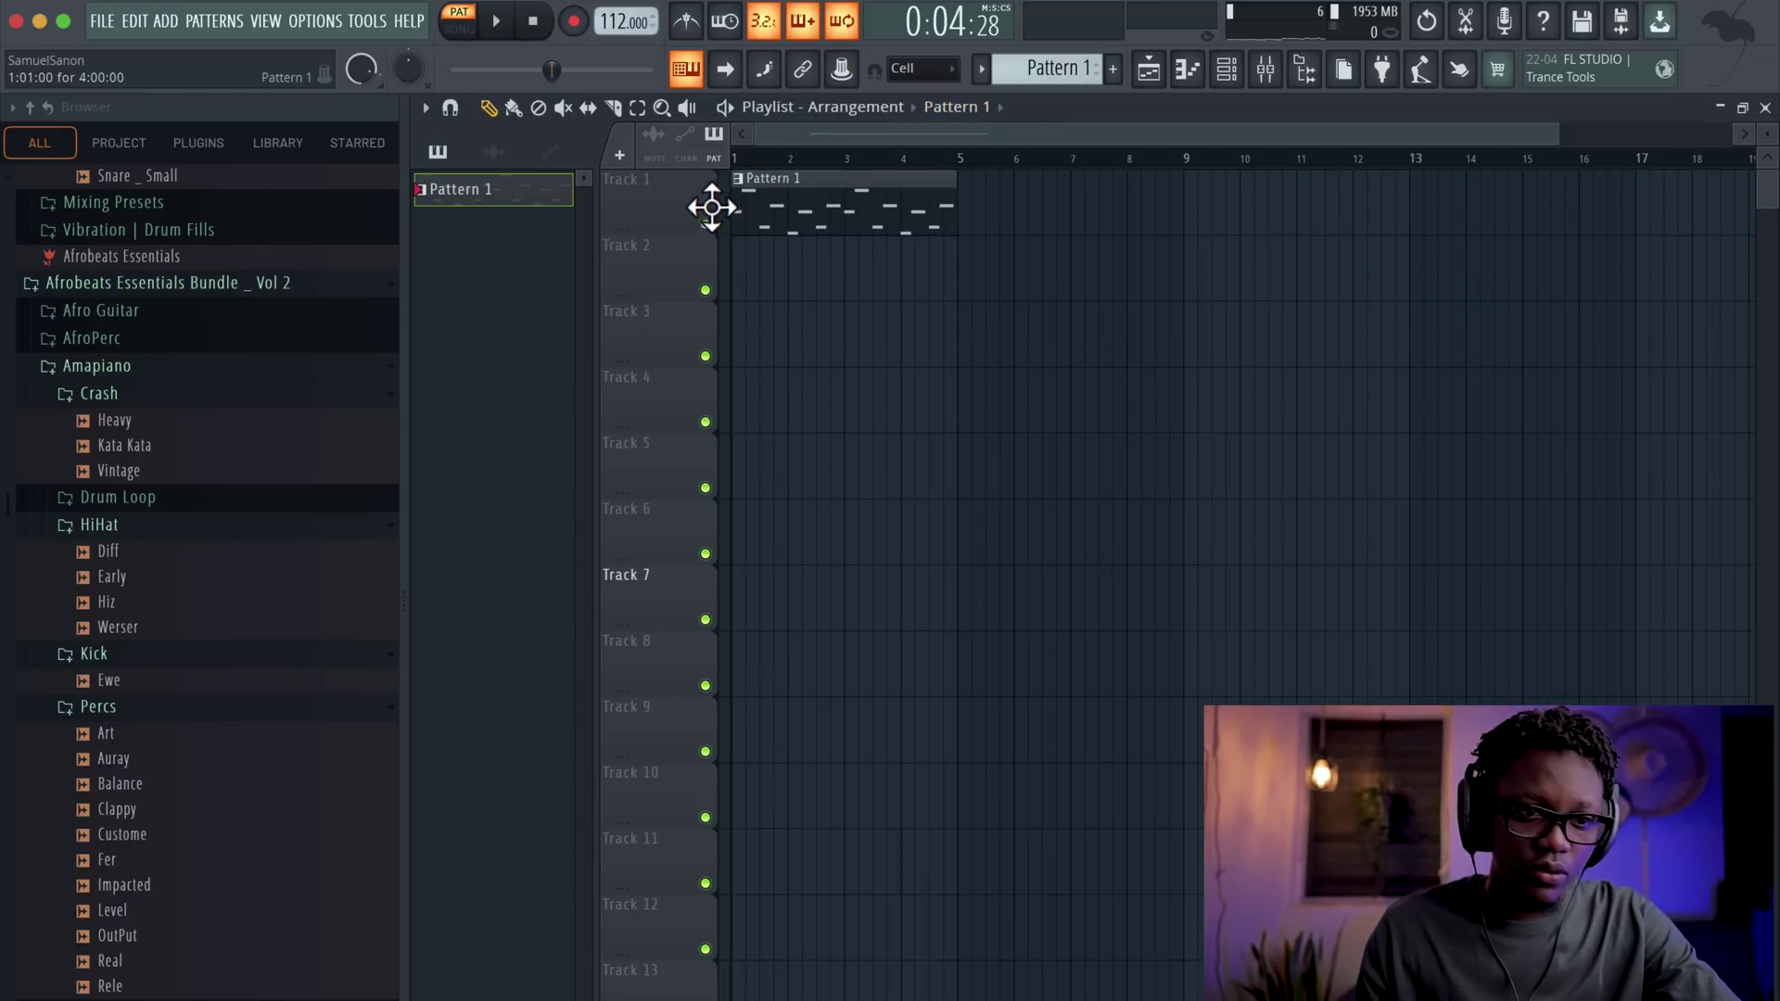
scroll(158, 397, "up", 8)
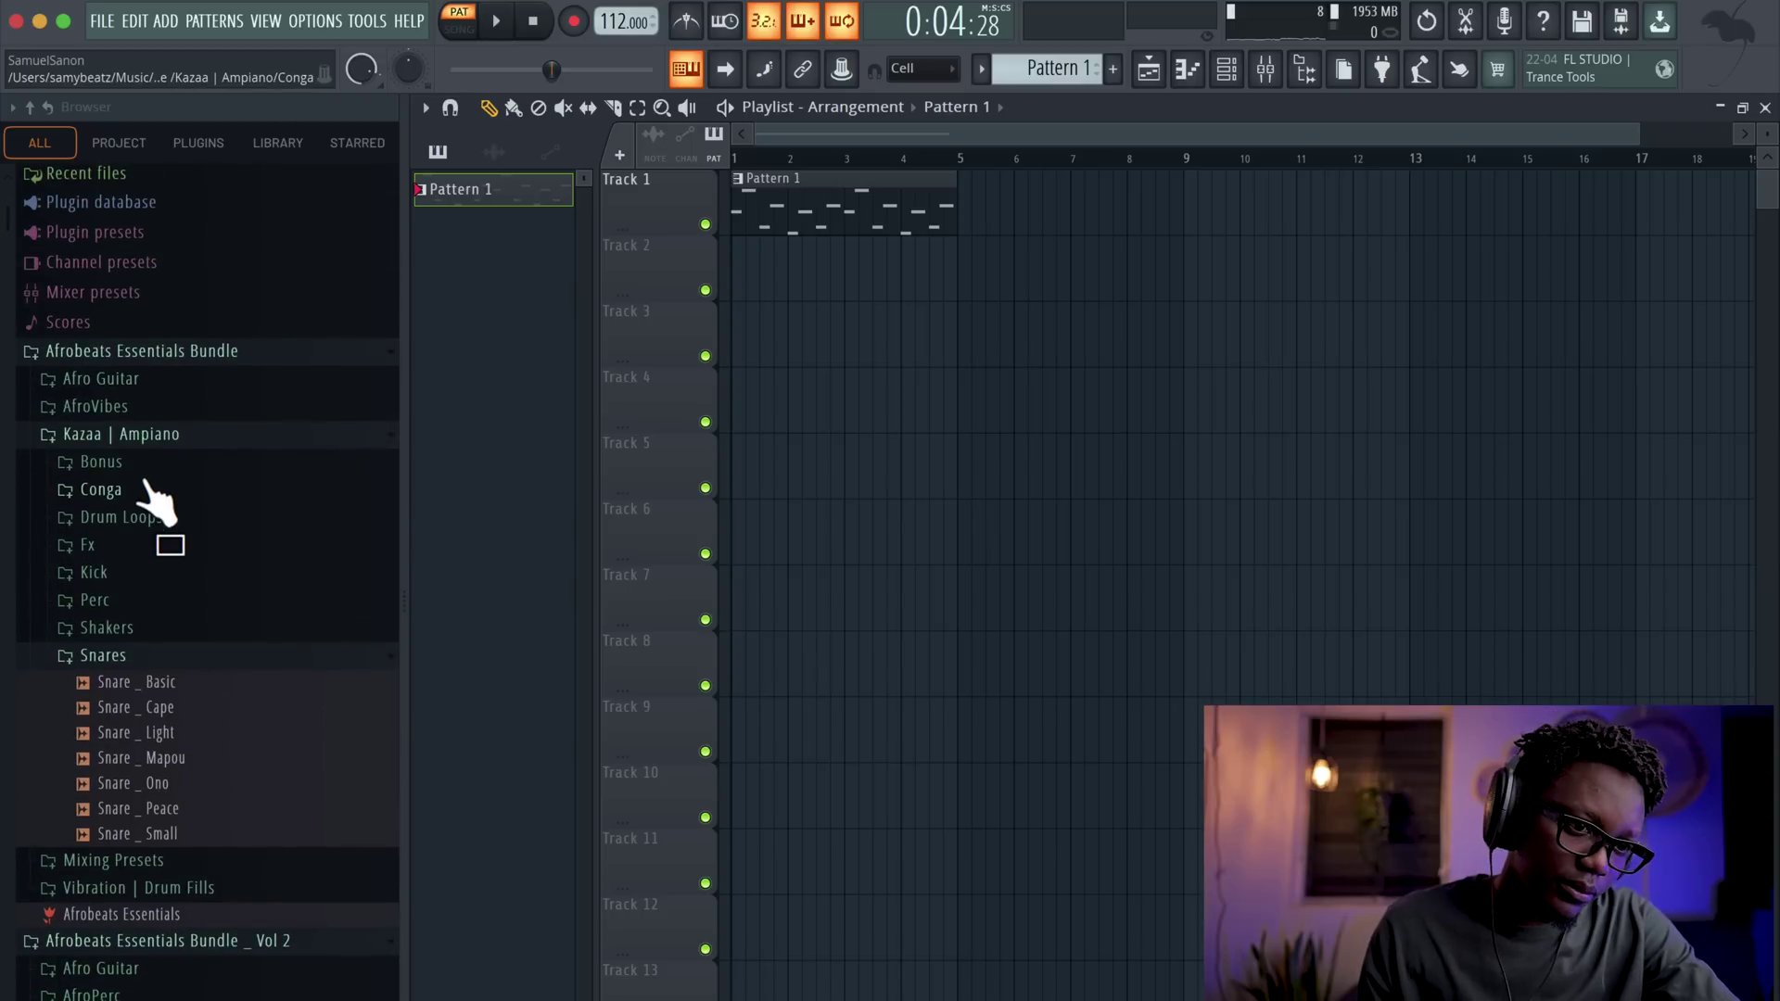
left_click(125, 434)
left_click(144, 434)
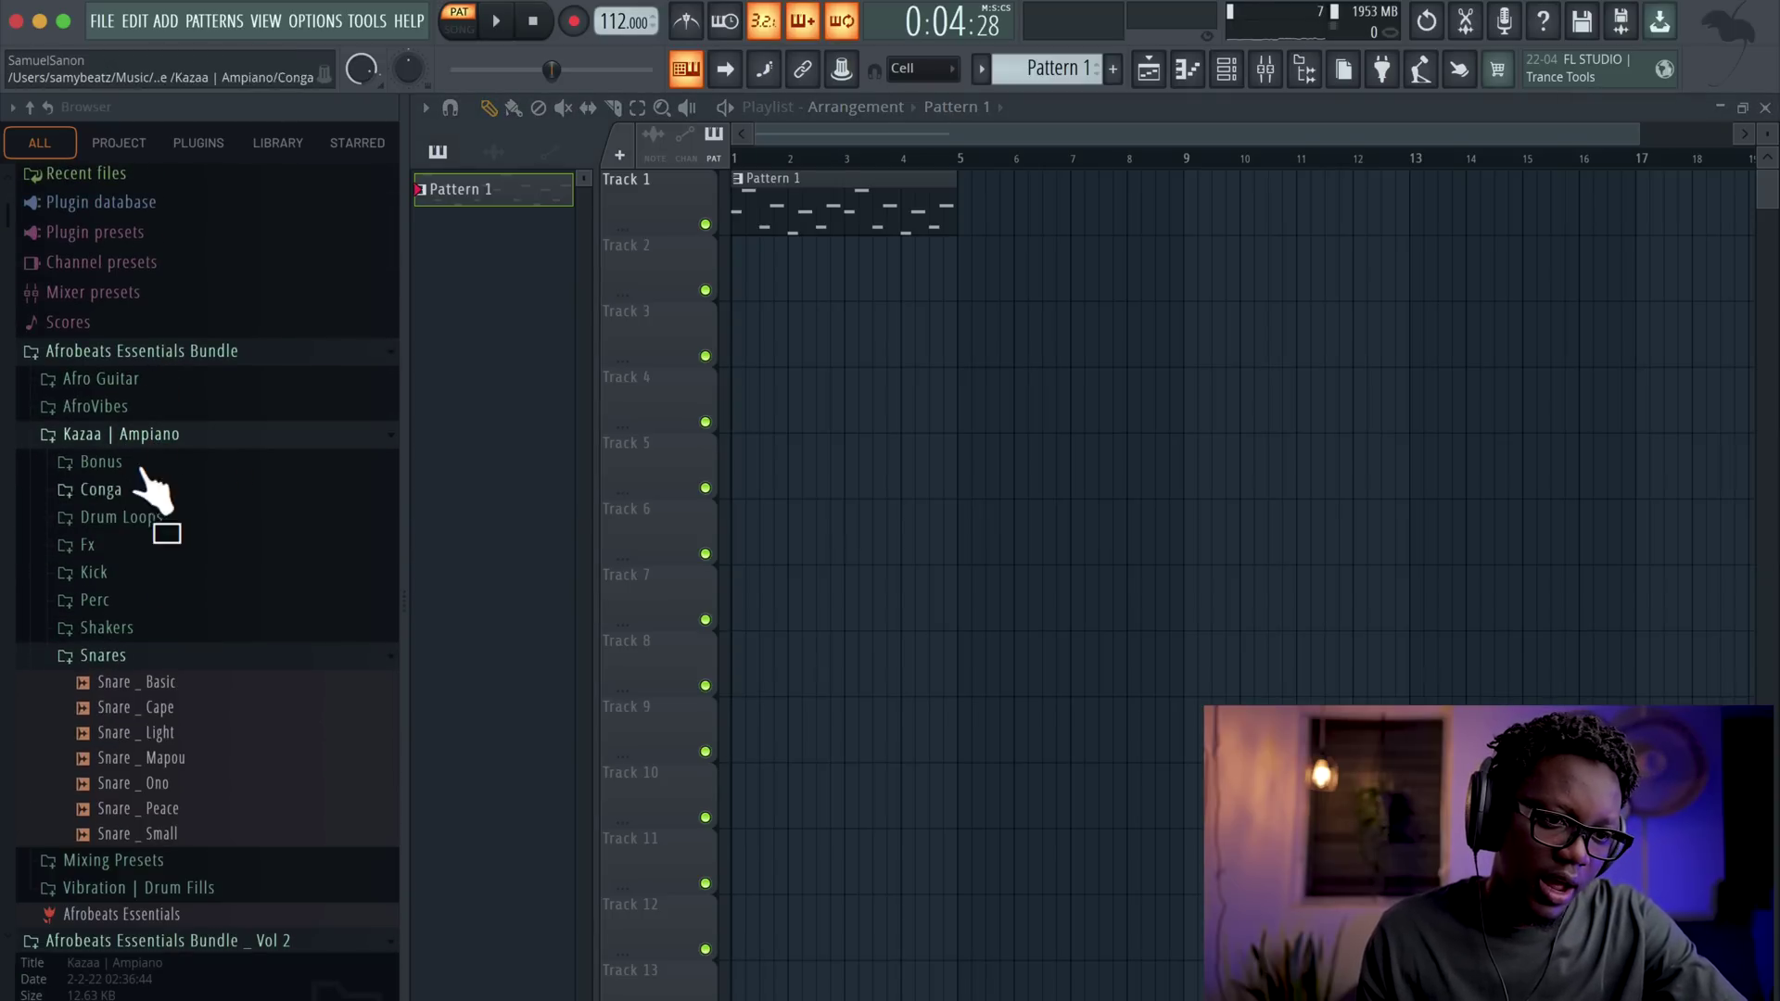
left_click(119, 628)
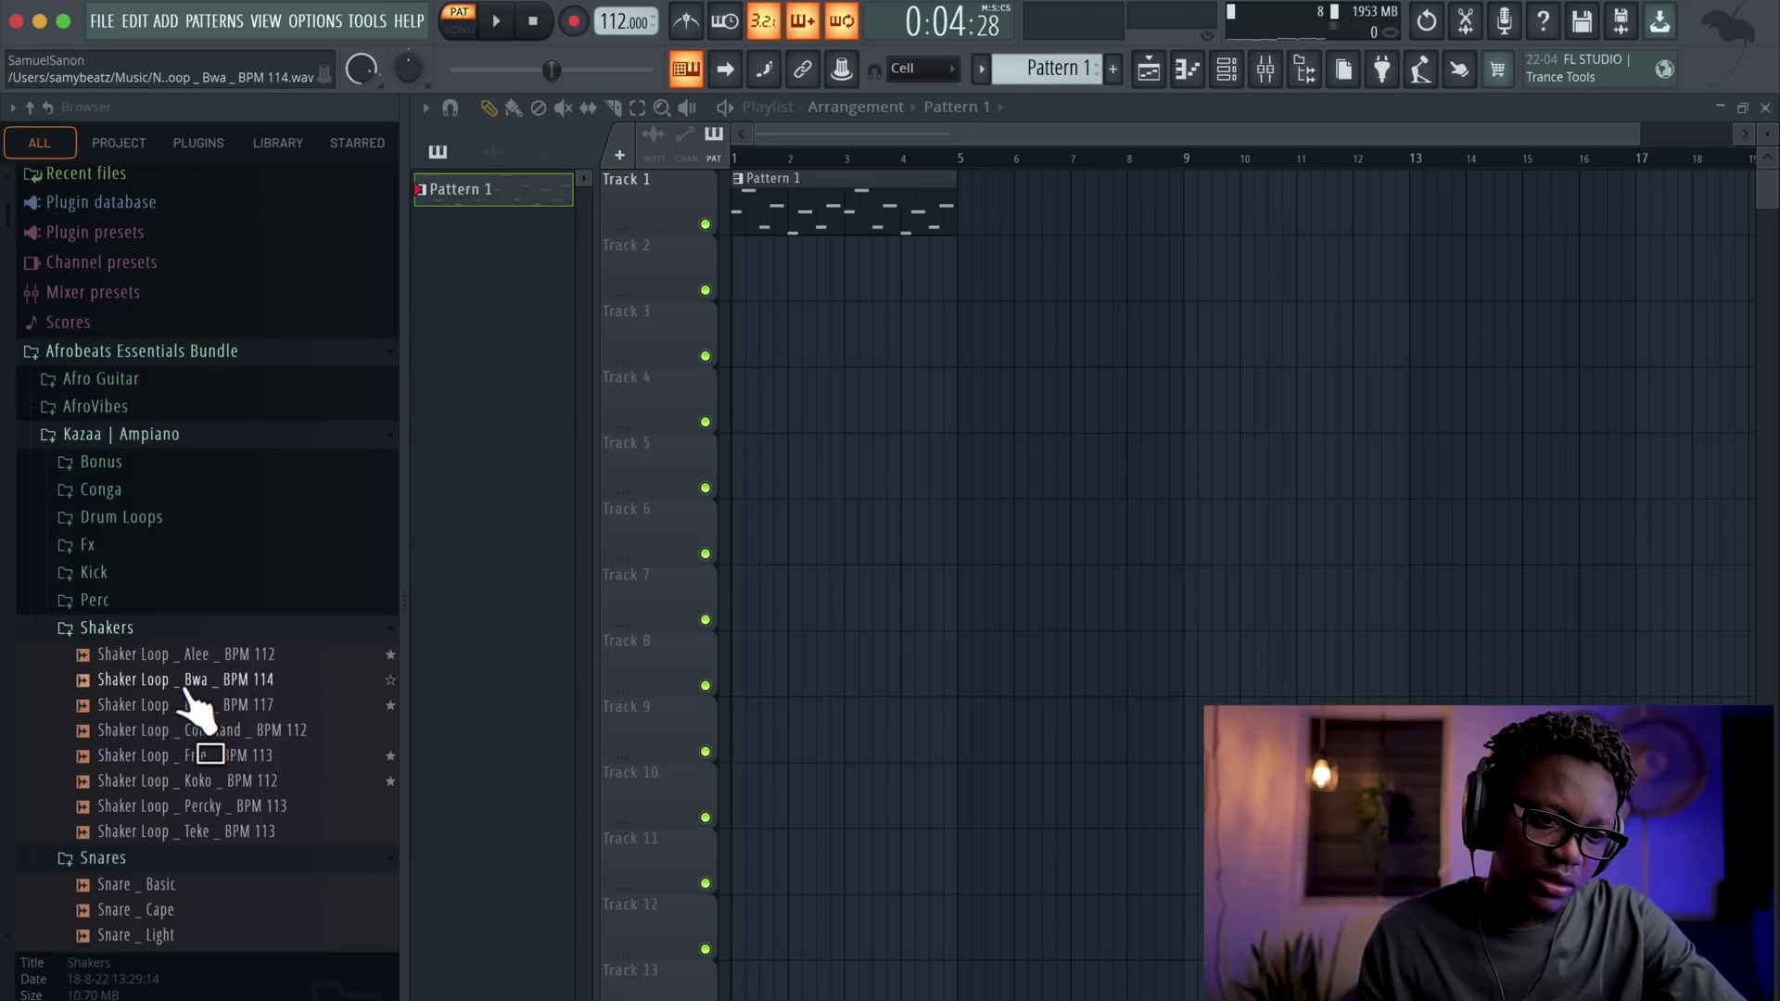
left_click(241, 656)
left_click_drag(246, 681, 806, 278)
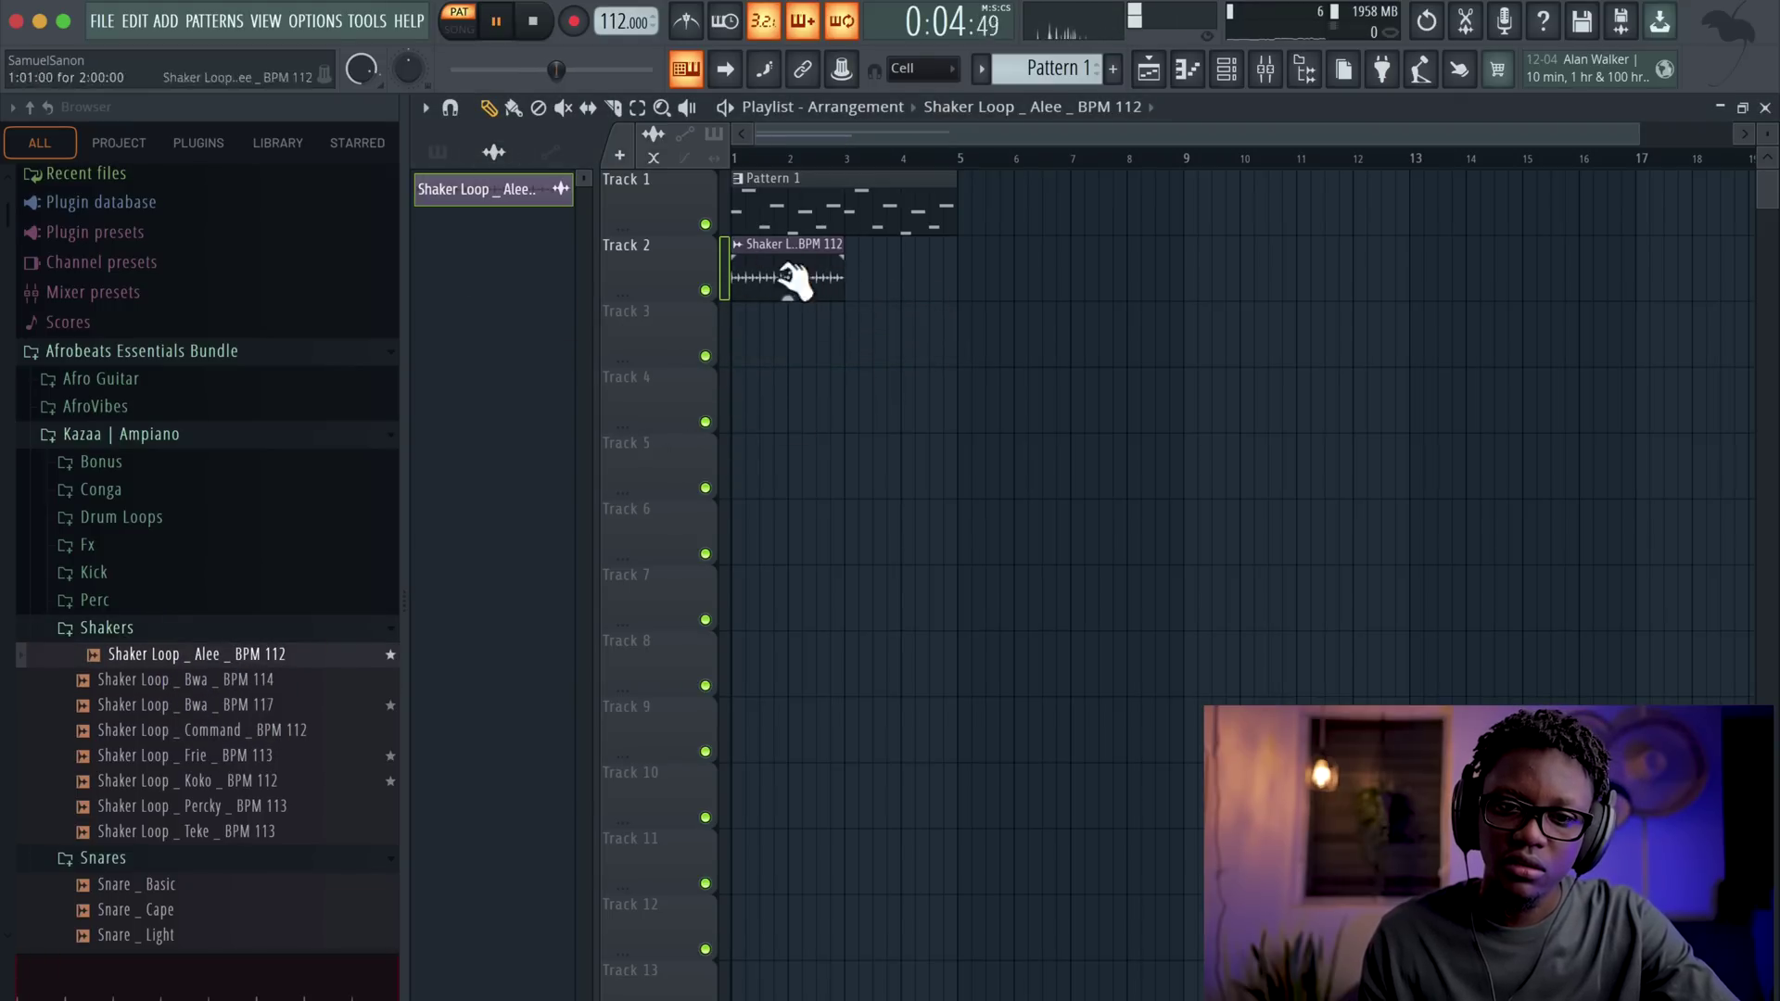
- Switch playback to song mode and repeat the shaker loop at bar 3 of Track 2
left_click(461, 29)
key("space")
left_click(871, 271)
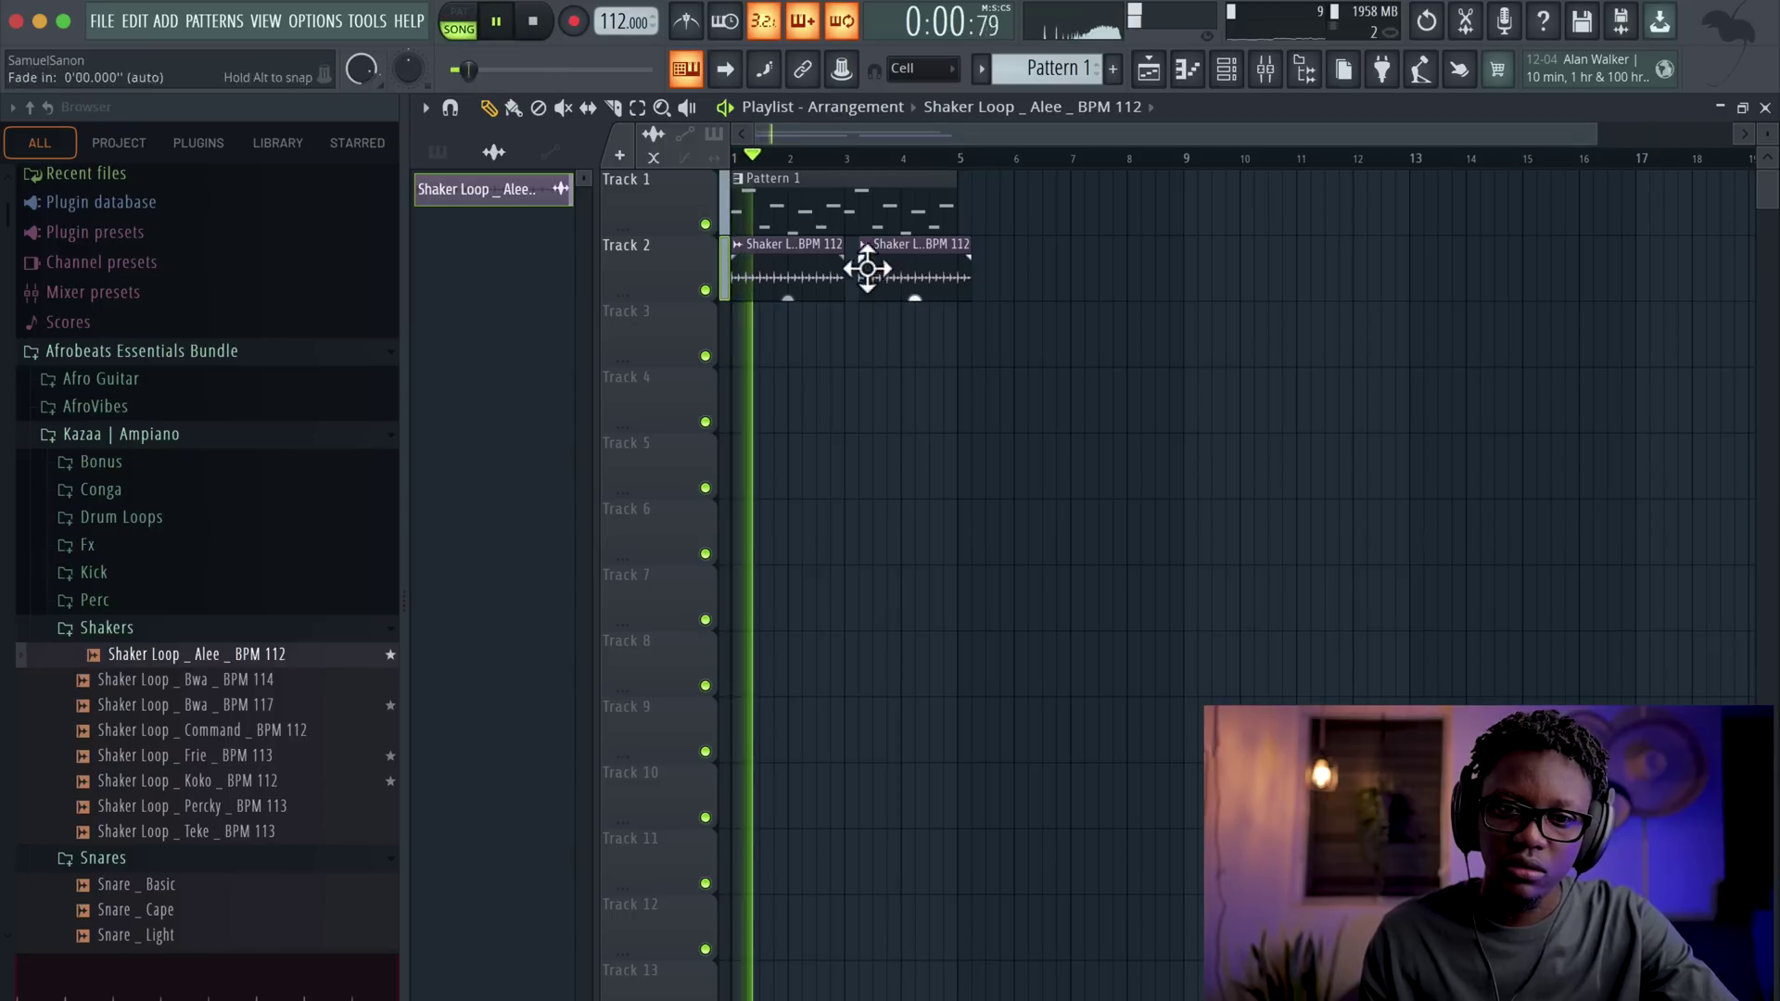
double_click(890, 271)
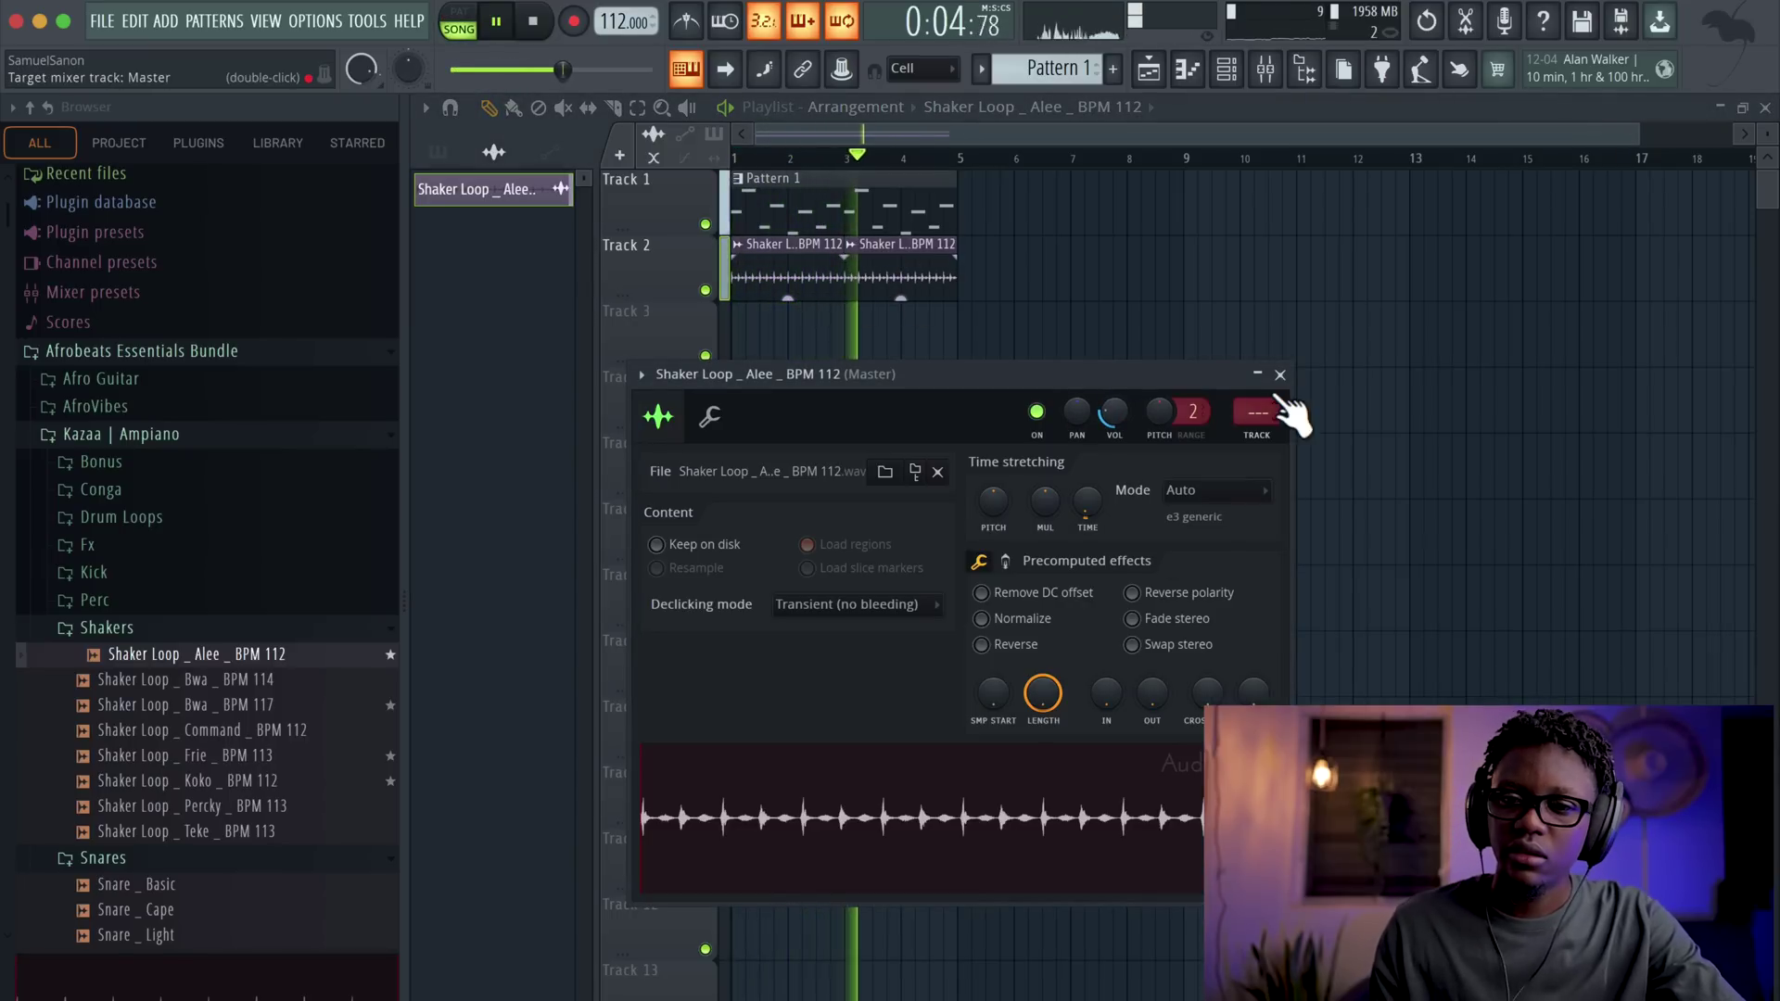
left_click(1280, 374)
- Add a LABS instrument channel in the channel rack and open its piano roll for Pattern 1
left_click(1262, 68)
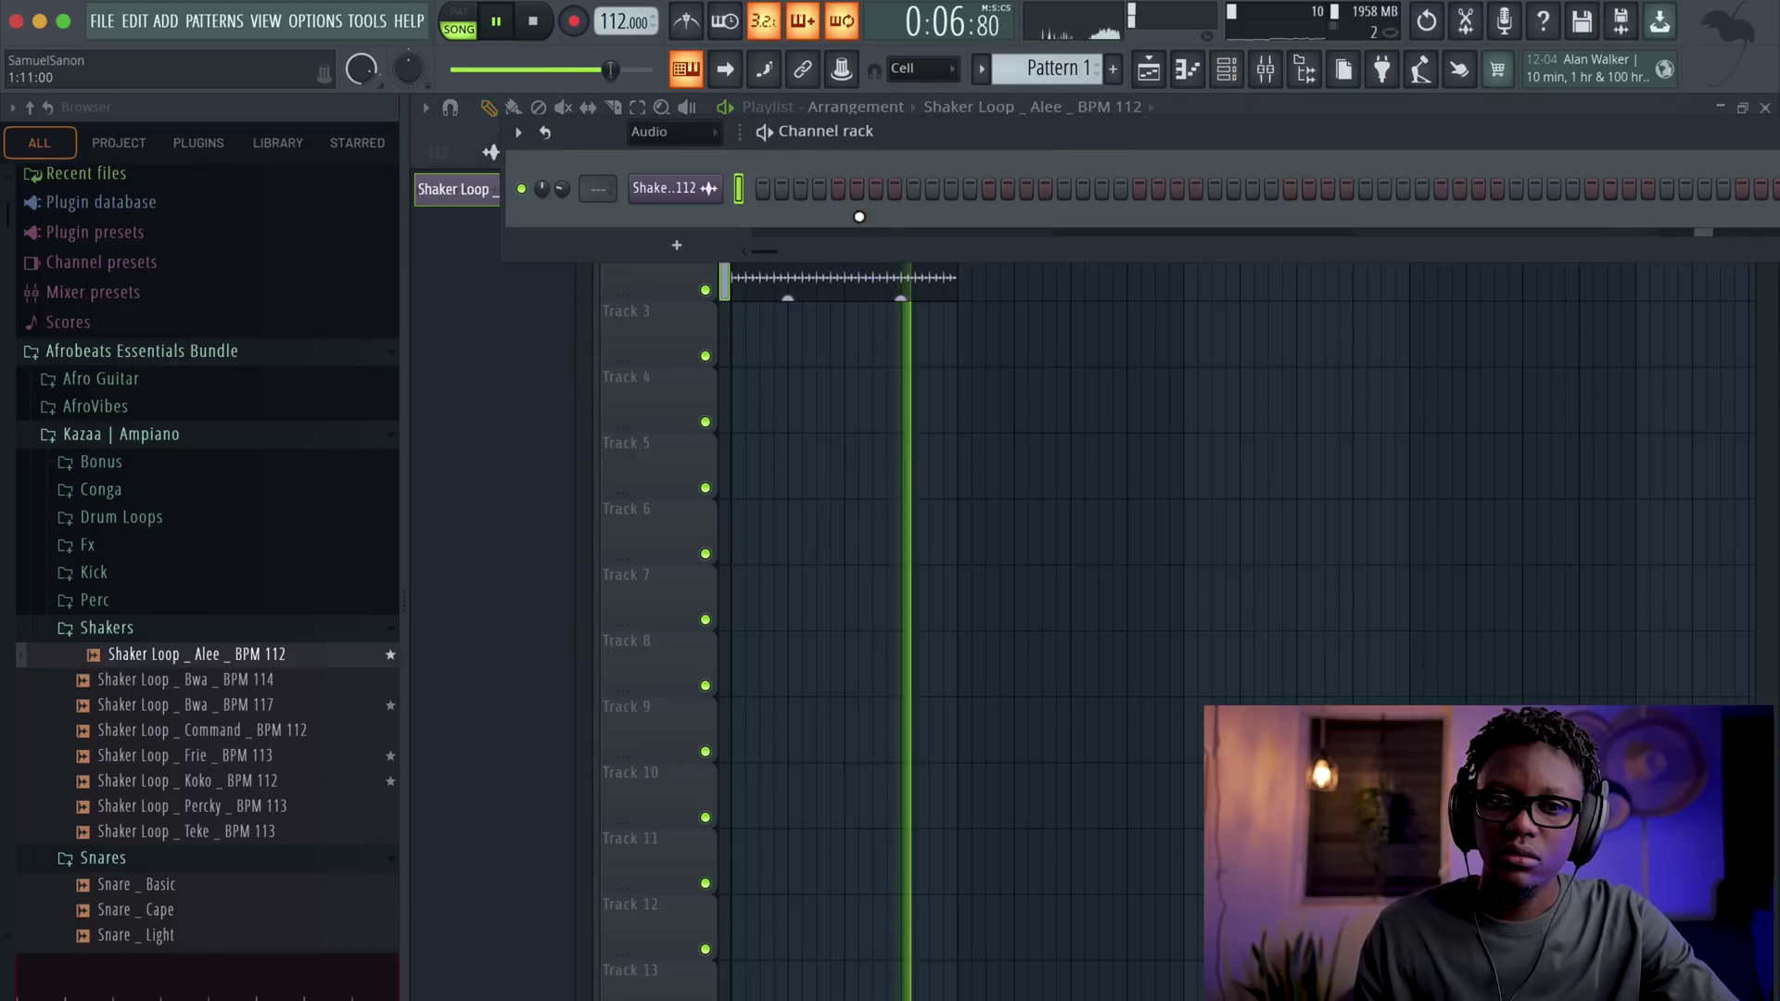
left_click(711, 133)
left_click(698, 156)
left_click_drag(838, 143, 834, 329)
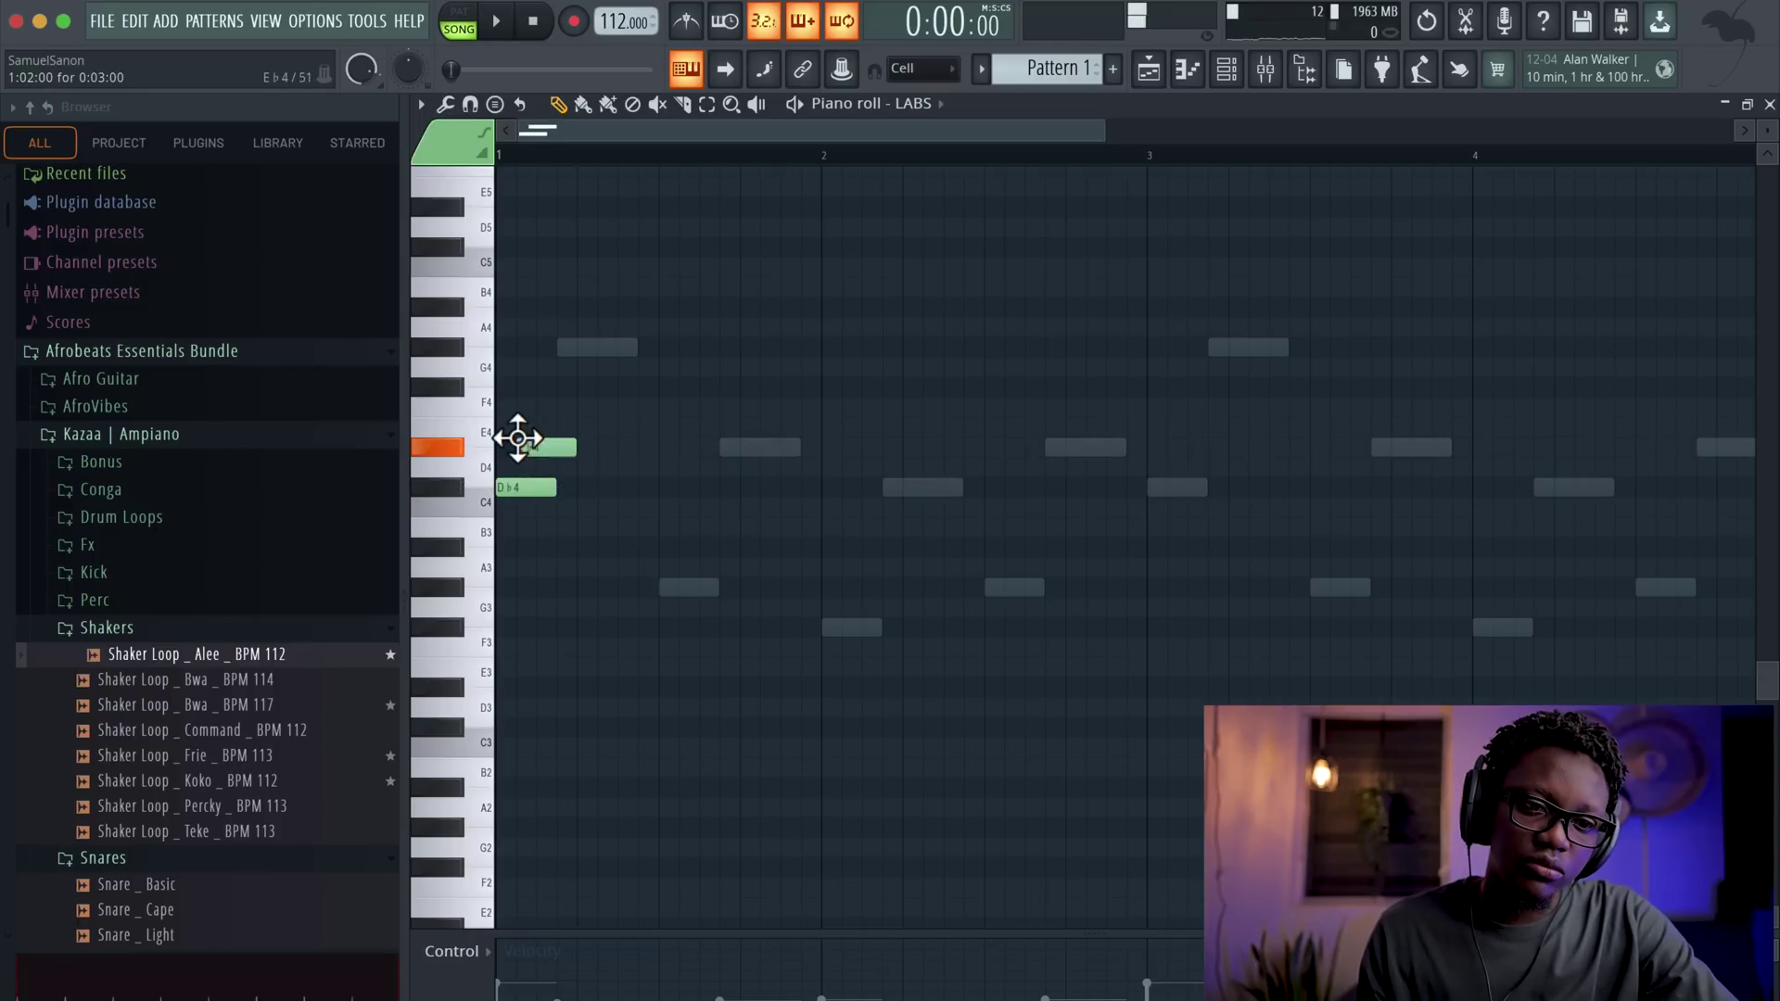
- Build a three-step chord of D♭4, E4 and A♭4 on step 2 of bar 1 and audition it
left_click_drag(473, 429, 517, 397)
left_click(525, 352)
key("space")
key("space")
left_click_drag(605, 568, 480, 310)
key("space")
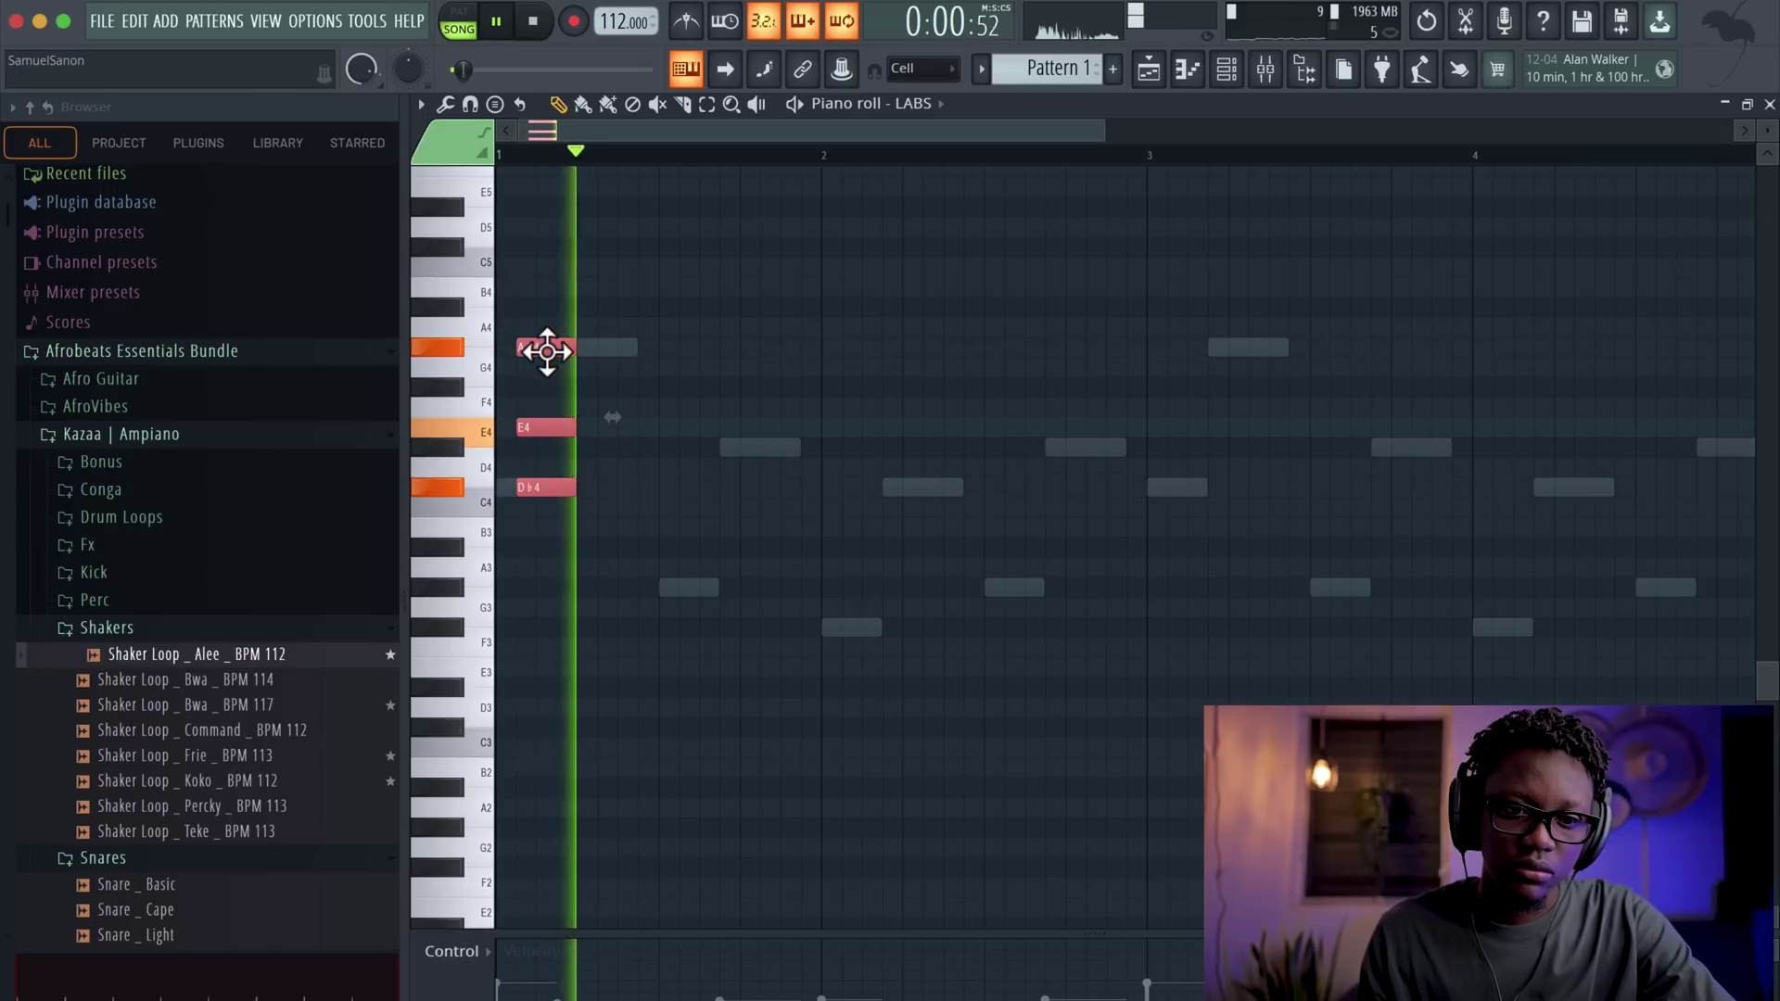
key("space")
key("space")
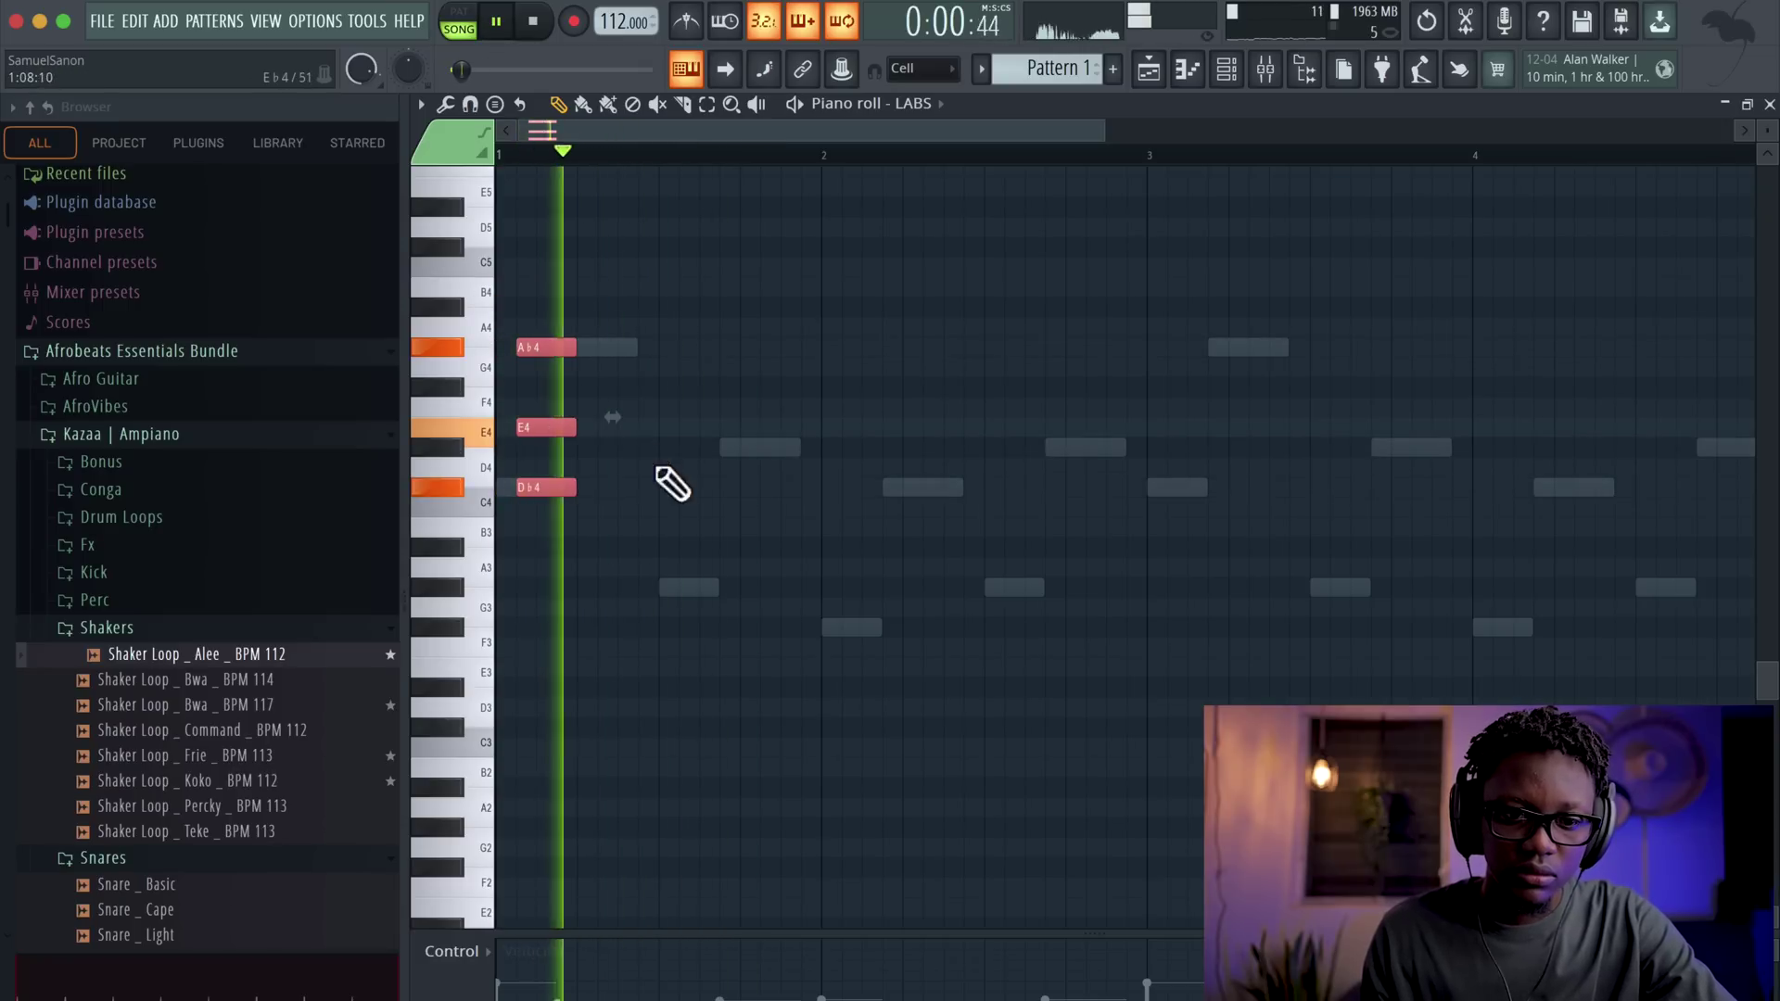
key("space")
- Add a three-step chord of A♭3, B3 and E♭4 on step 11 of bar 1 and audition it
left_click(709, 585)
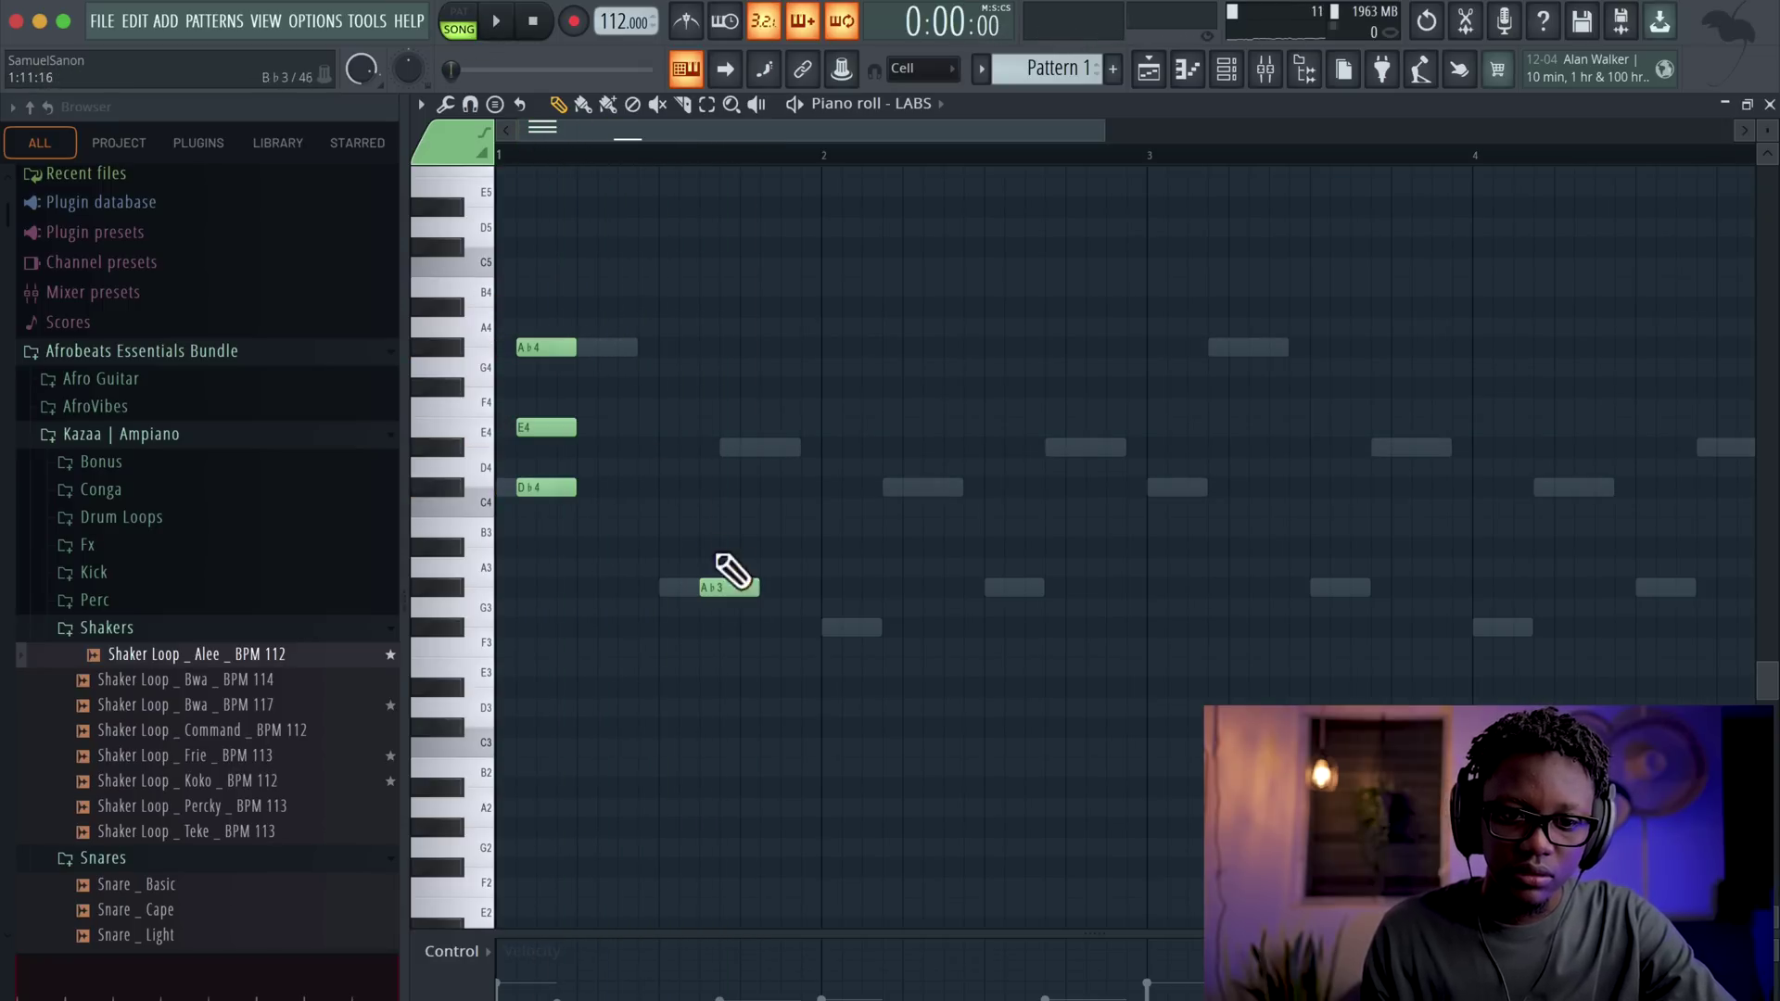
key("space")
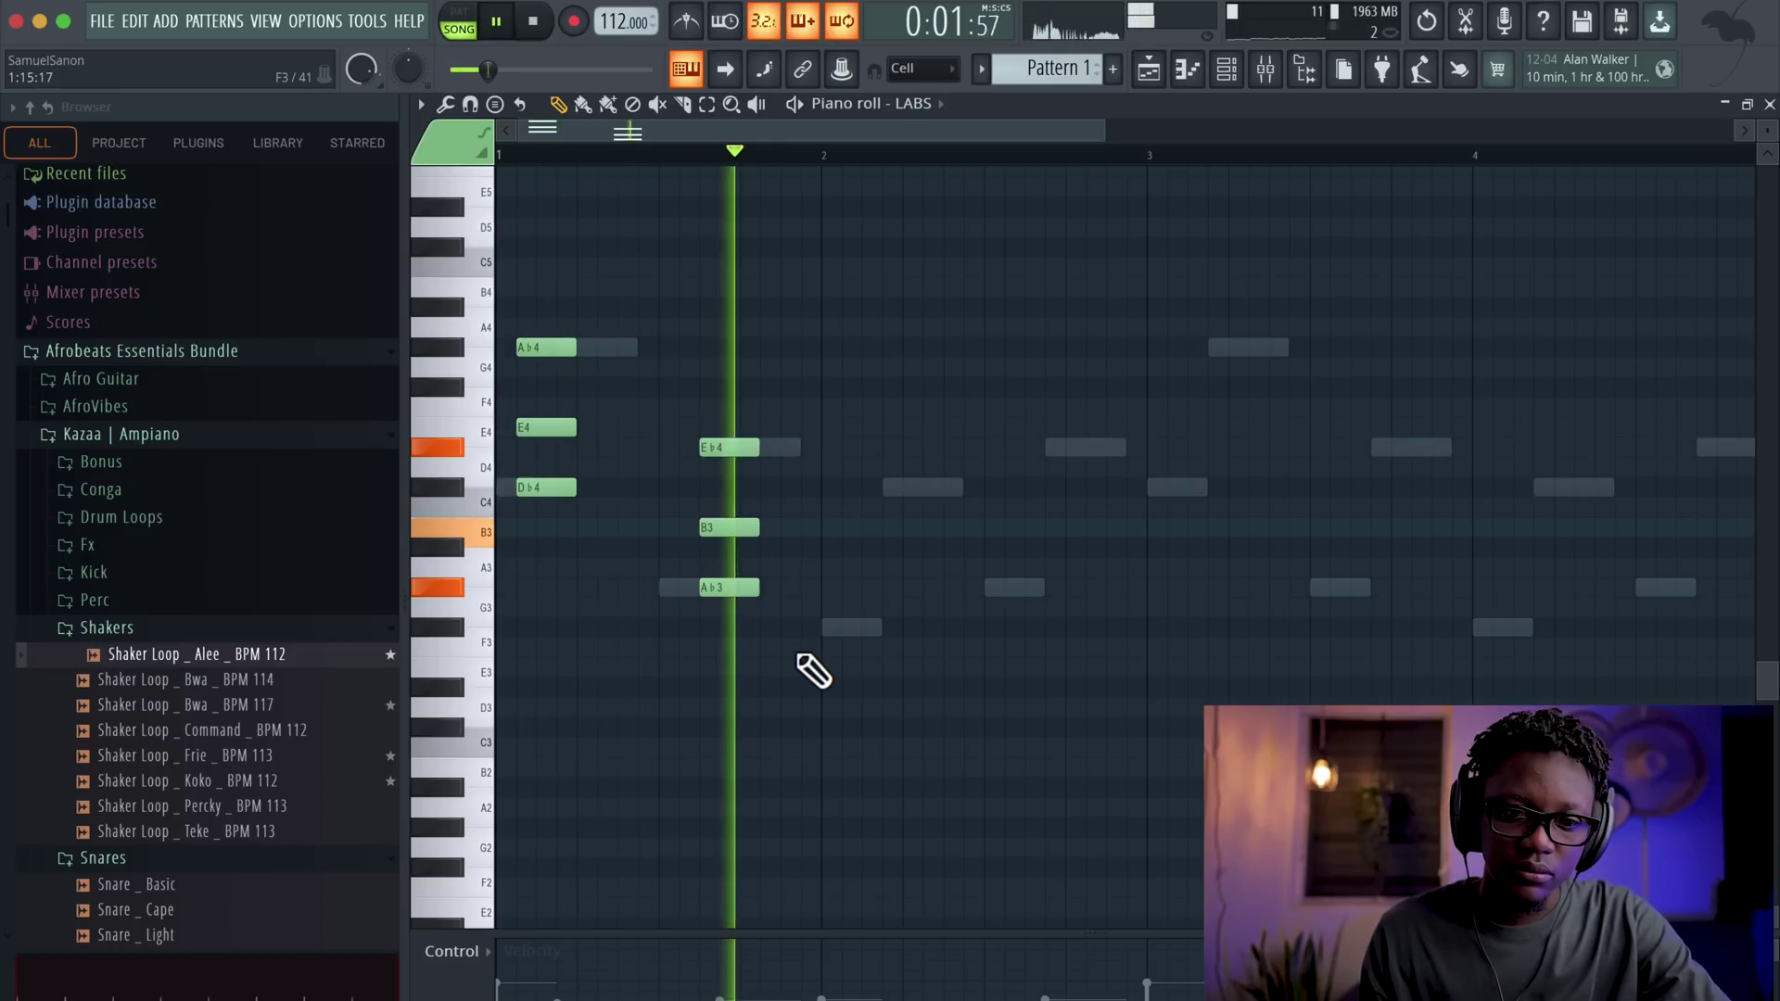
key("space")
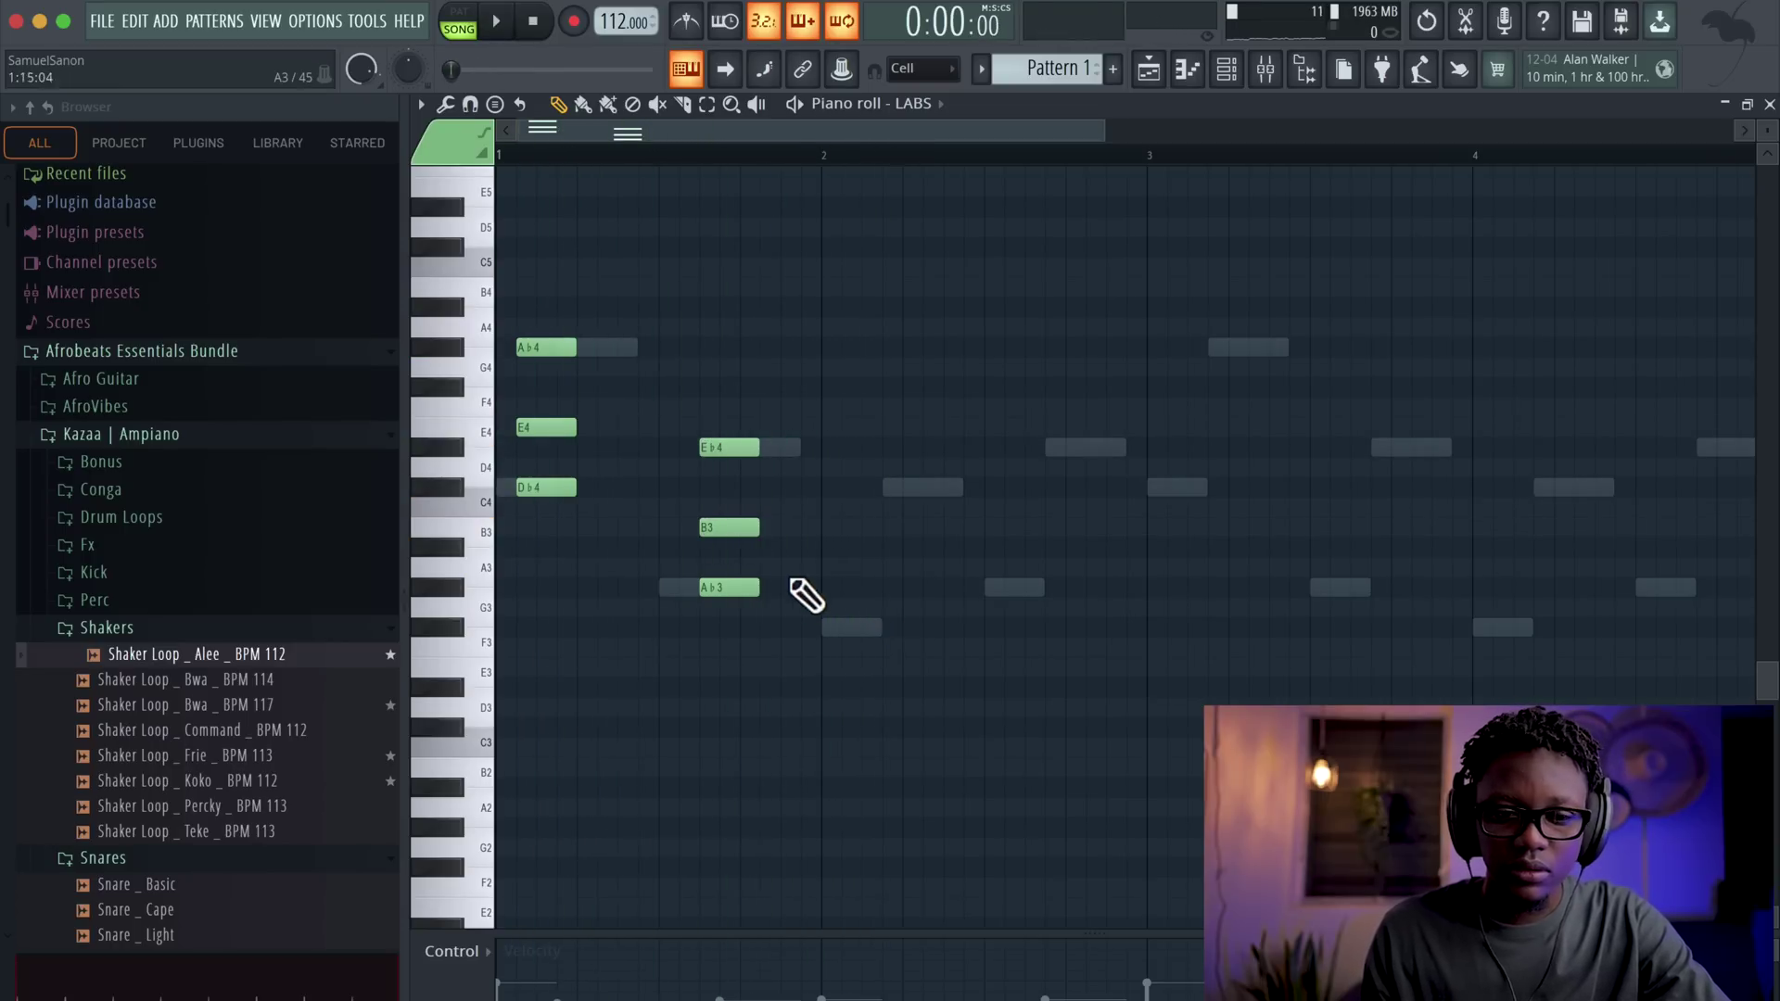
- Copy the A♭3 chord to step 2 of bar 2 as G♭3, B♭3 and D♭4, and audition it
left_click_drag(794, 637, 704, 366)
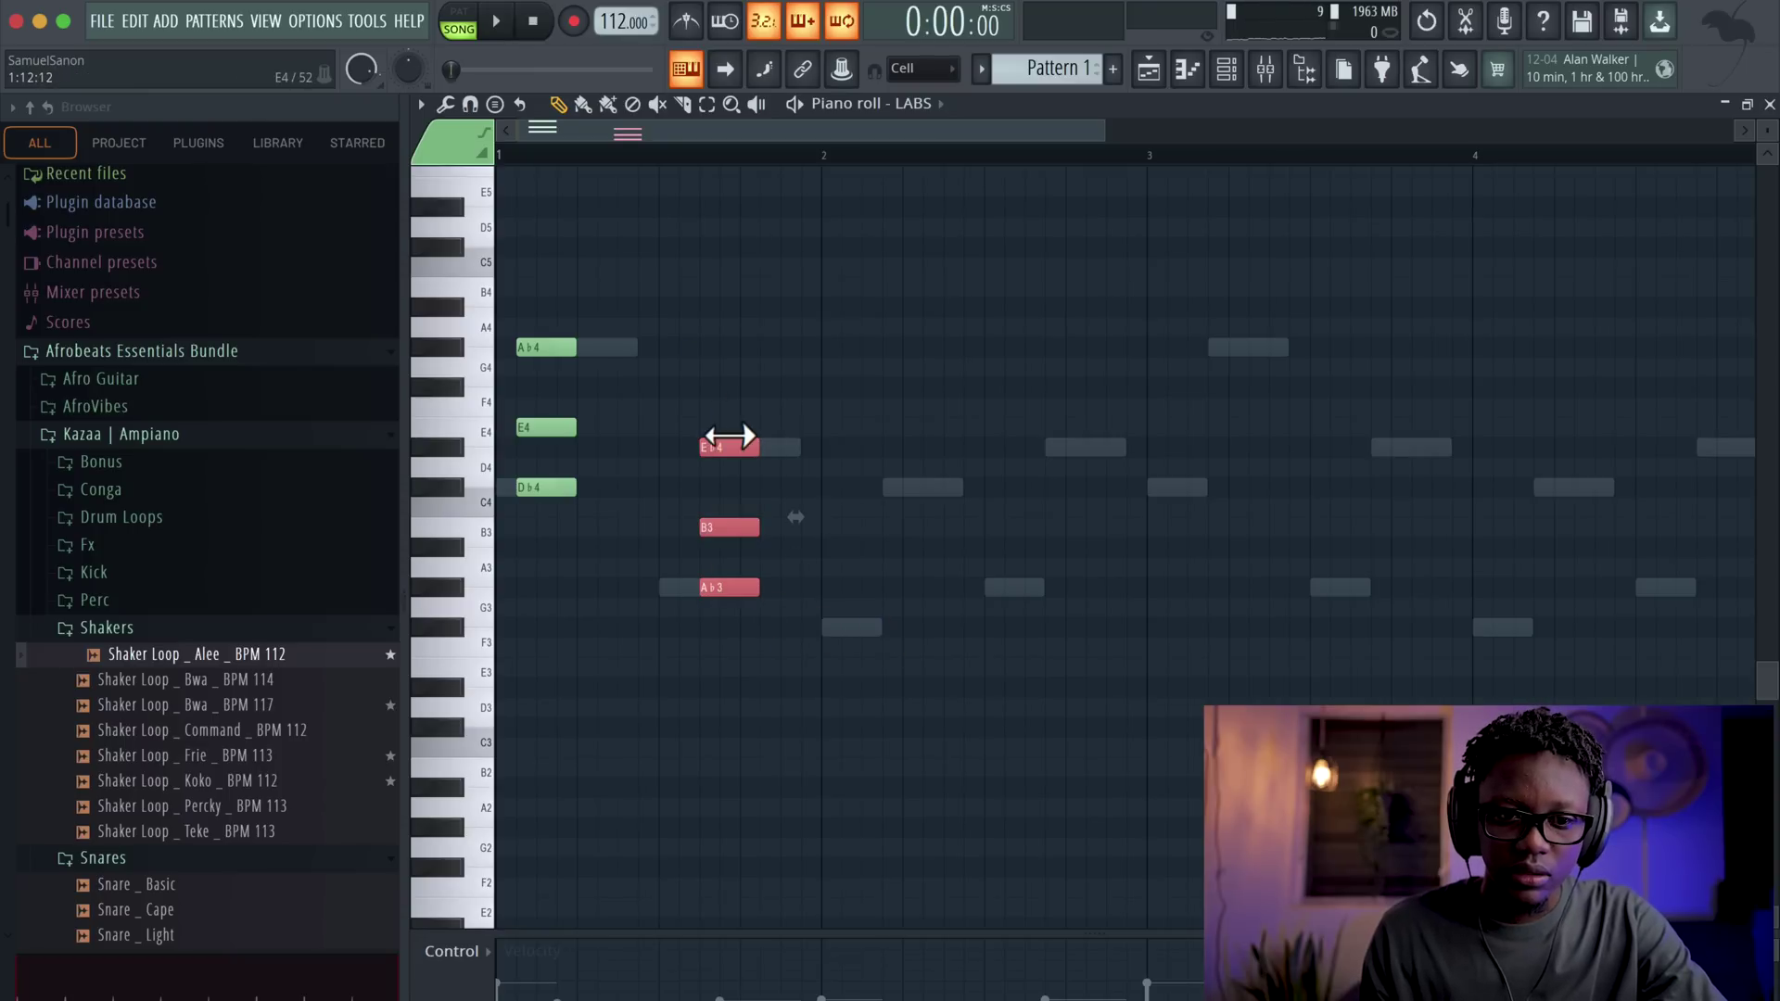
left_click_drag(737, 434, 876, 488)
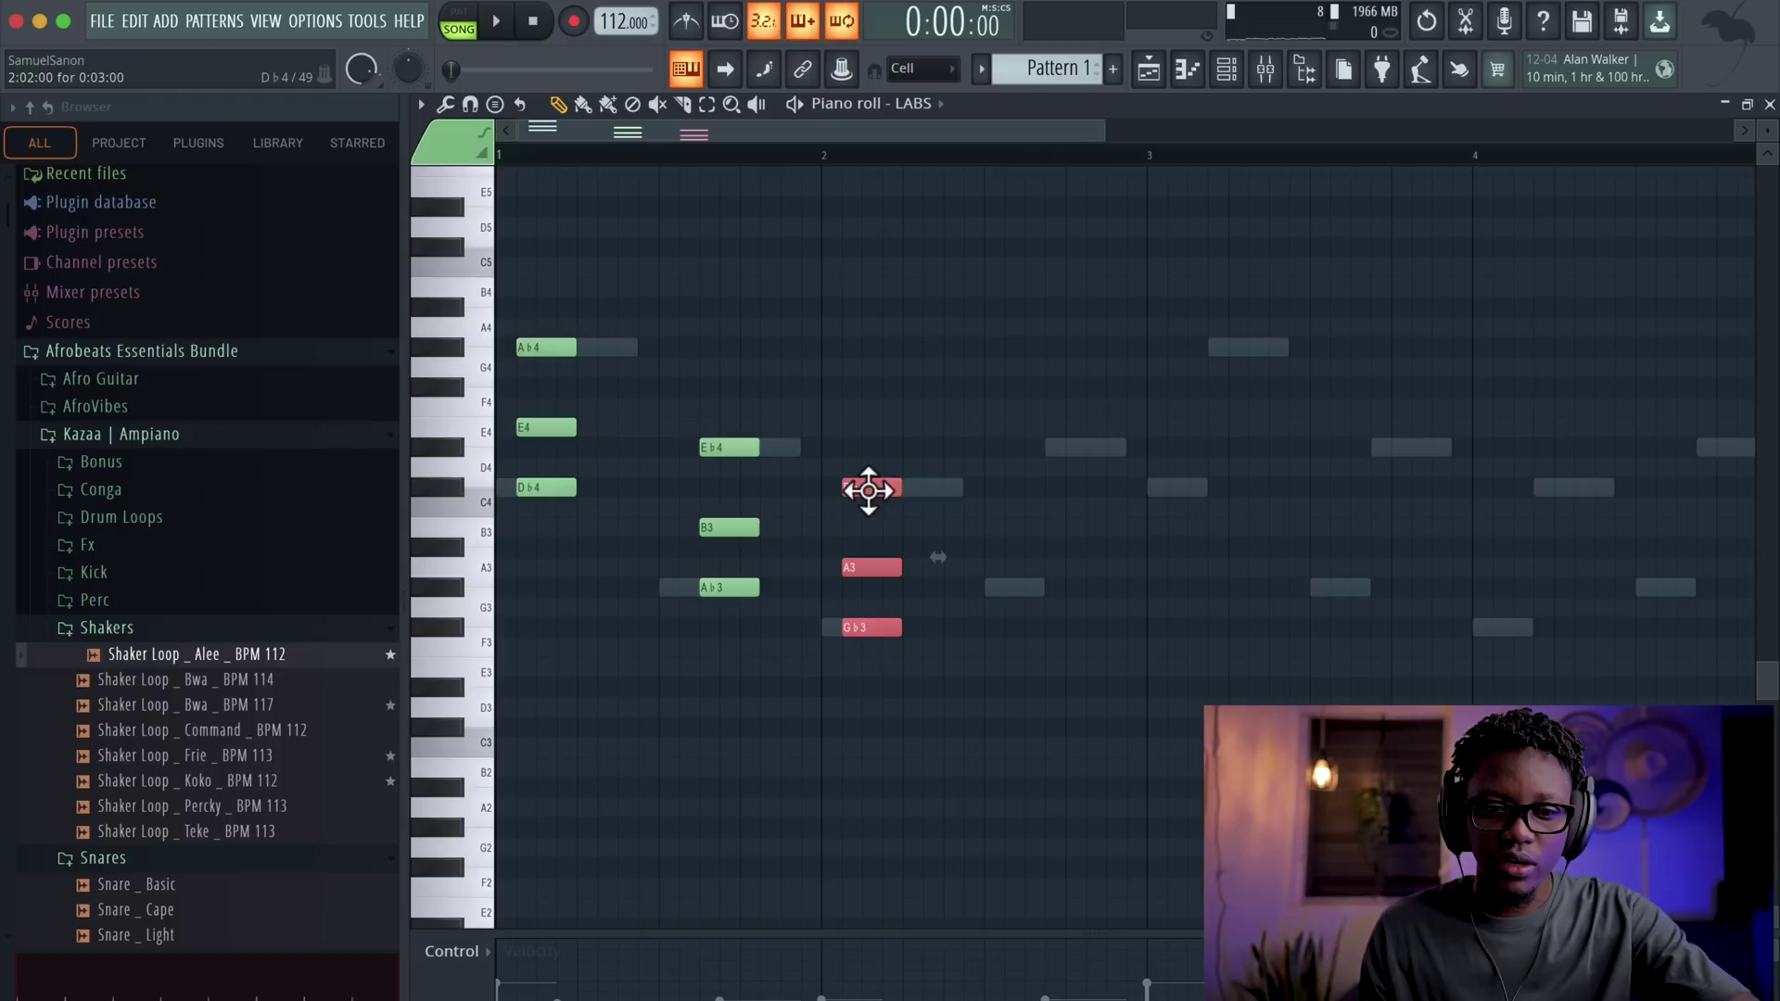
left_click(876, 545)
key("space")
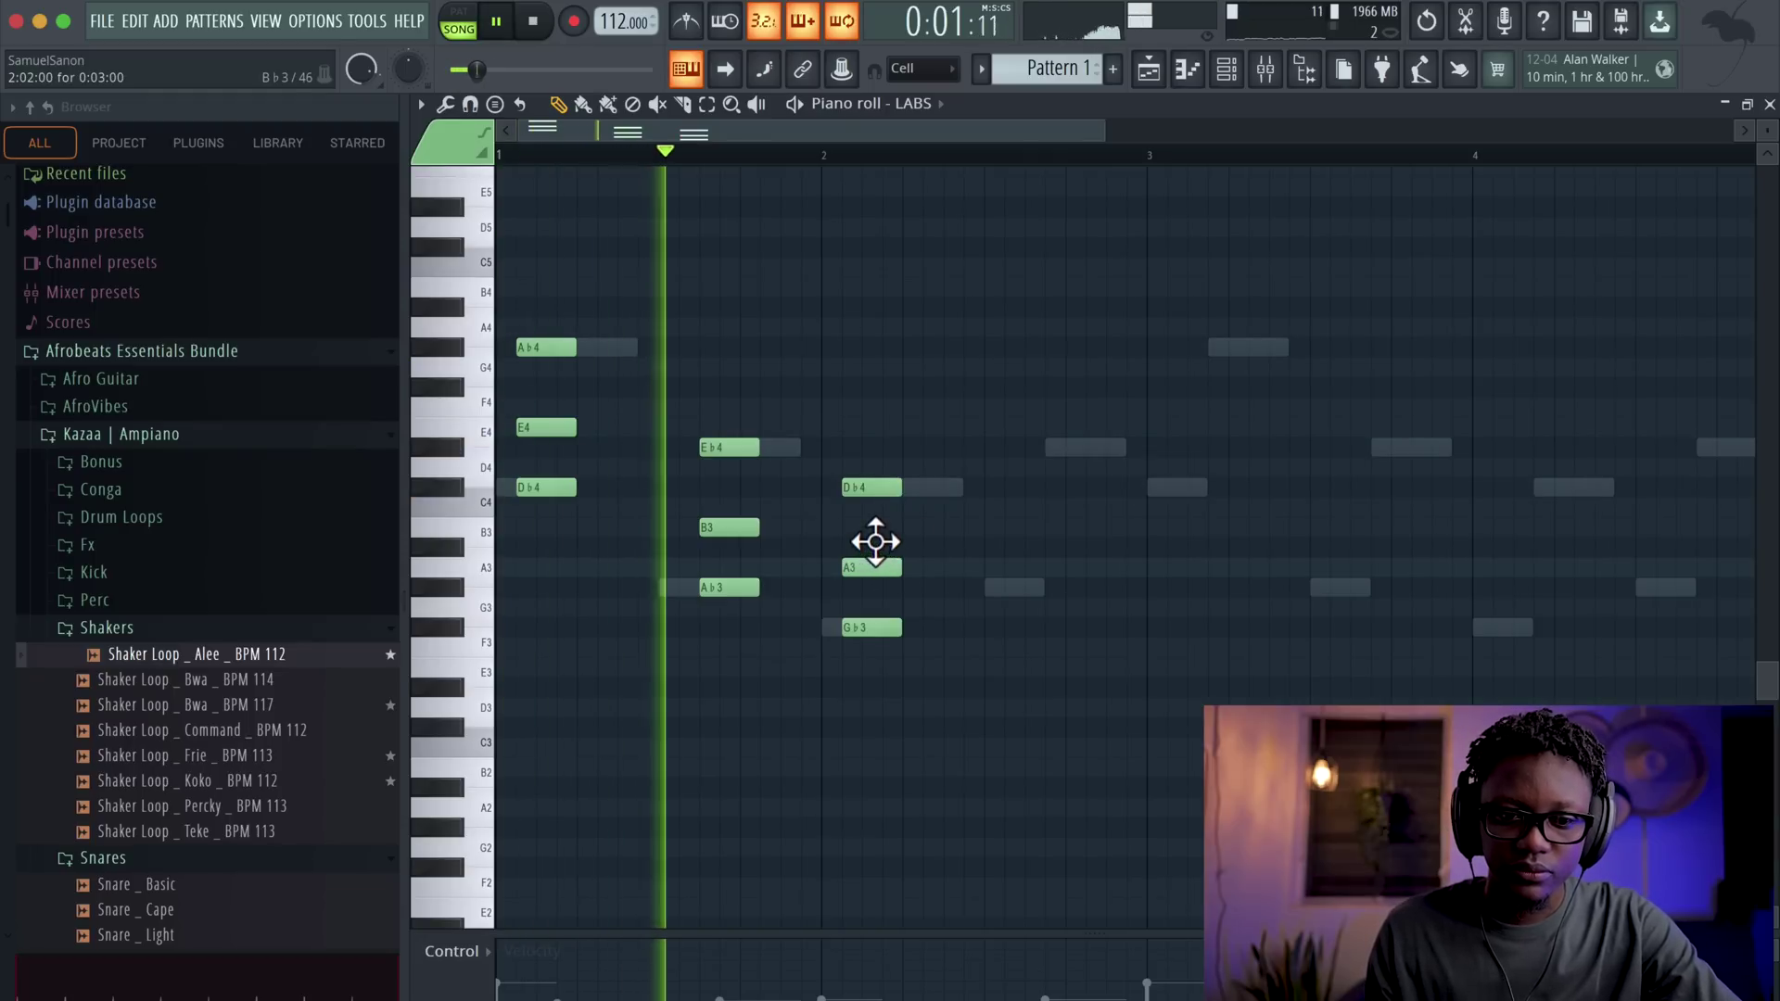
key("space")
- Copy bar 1's A♭3 chord to step 11 of bar 2 and transpose all four chords up one octave
left_click_drag(783, 646, 666, 371)
left_click_drag(719, 448, 1046, 461)
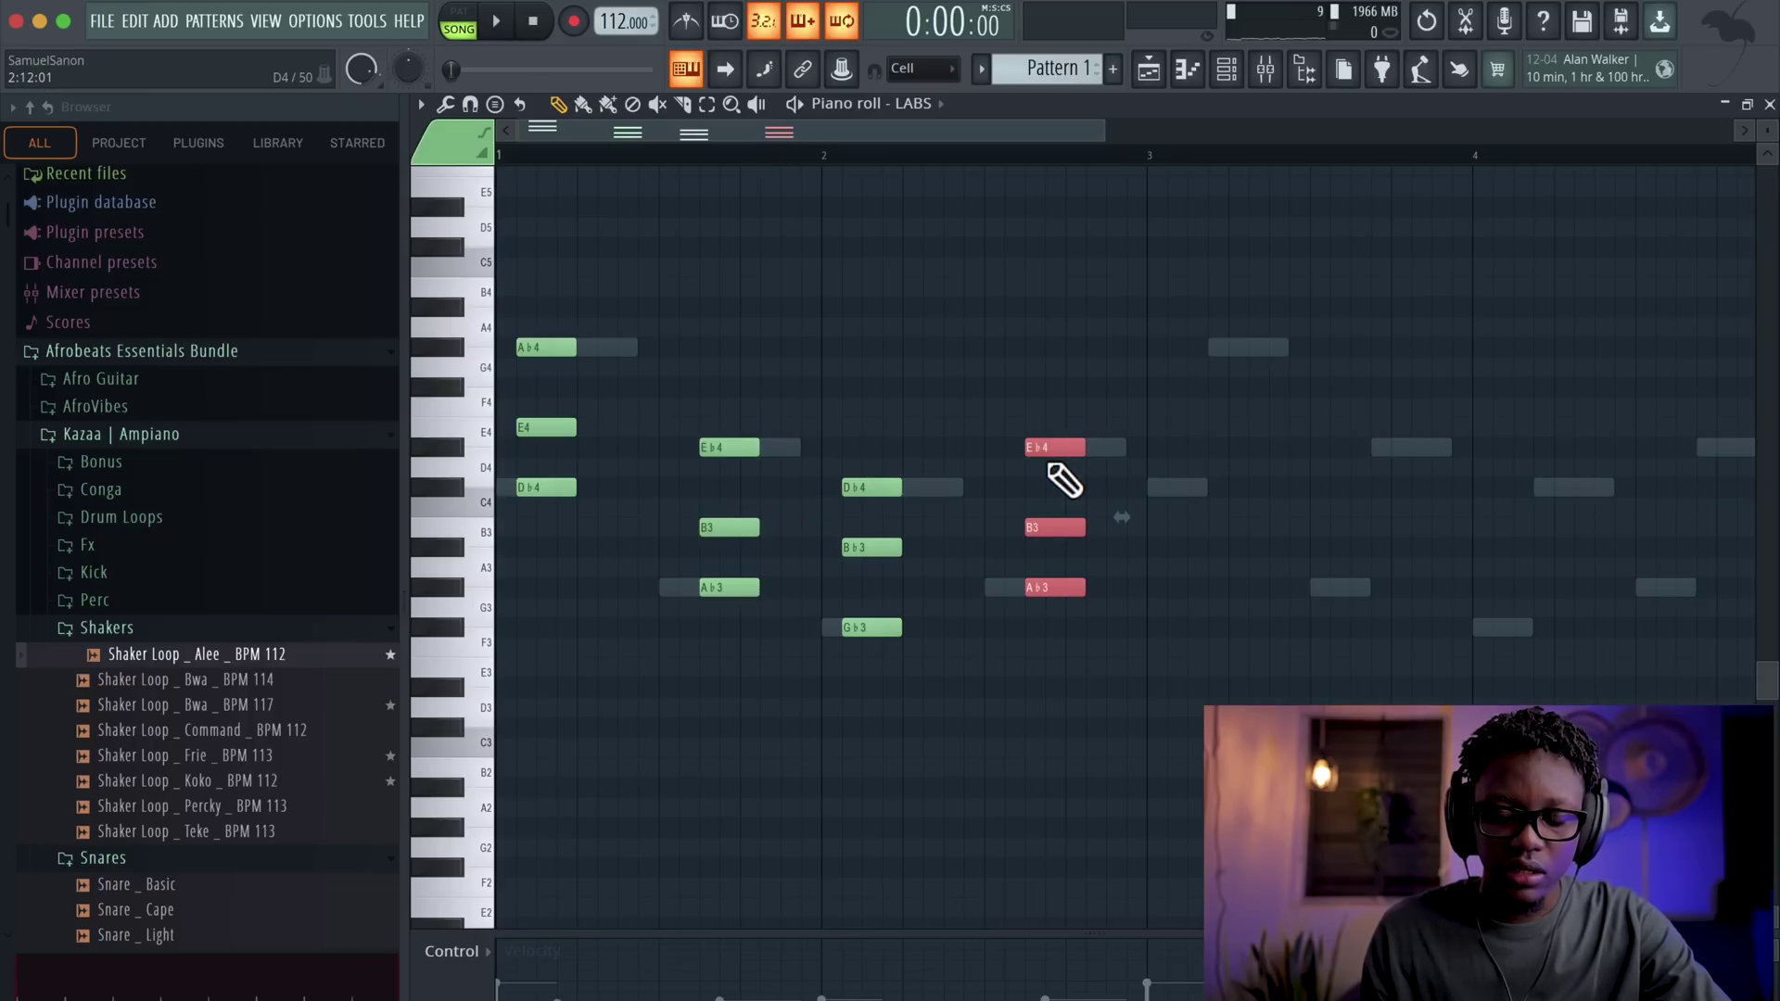
key("ctrl+Up")
scroll(1113, 547, "up", 2)
key("space")
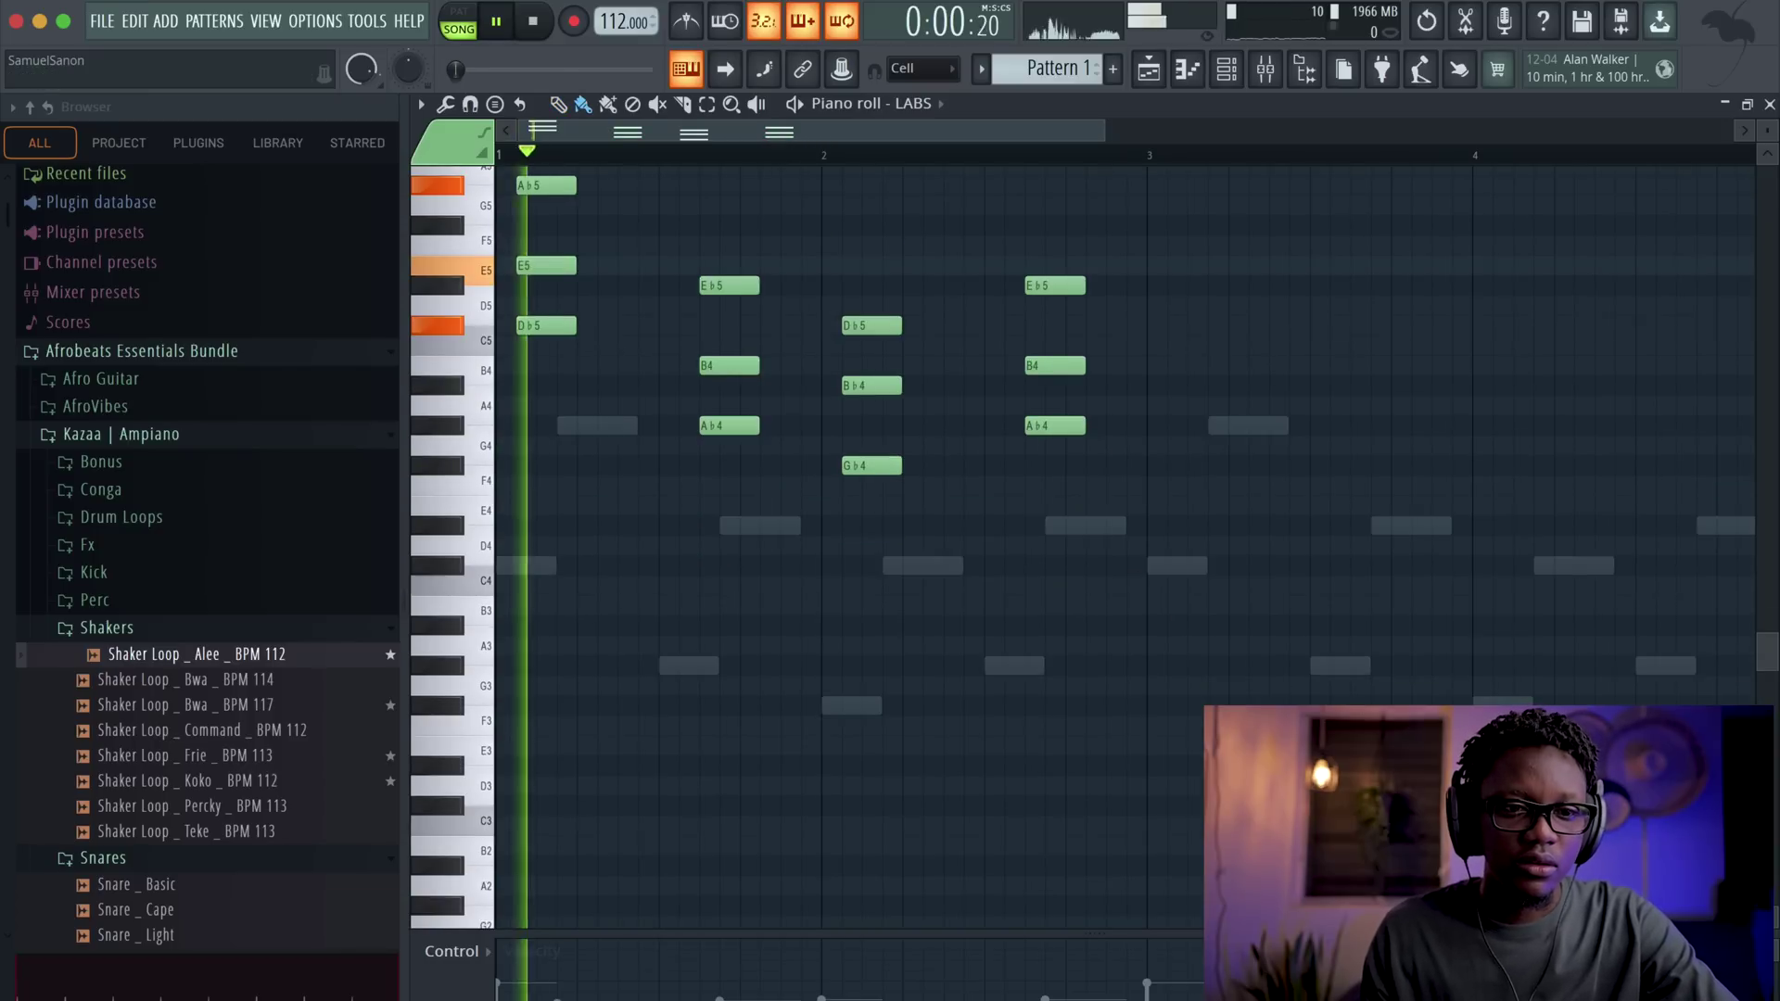
- Duplicate the LABS chords of bars 1 and 2 into bars 3 and 4 and audition the arrangement
scroll(1219, 664, "up", 3)
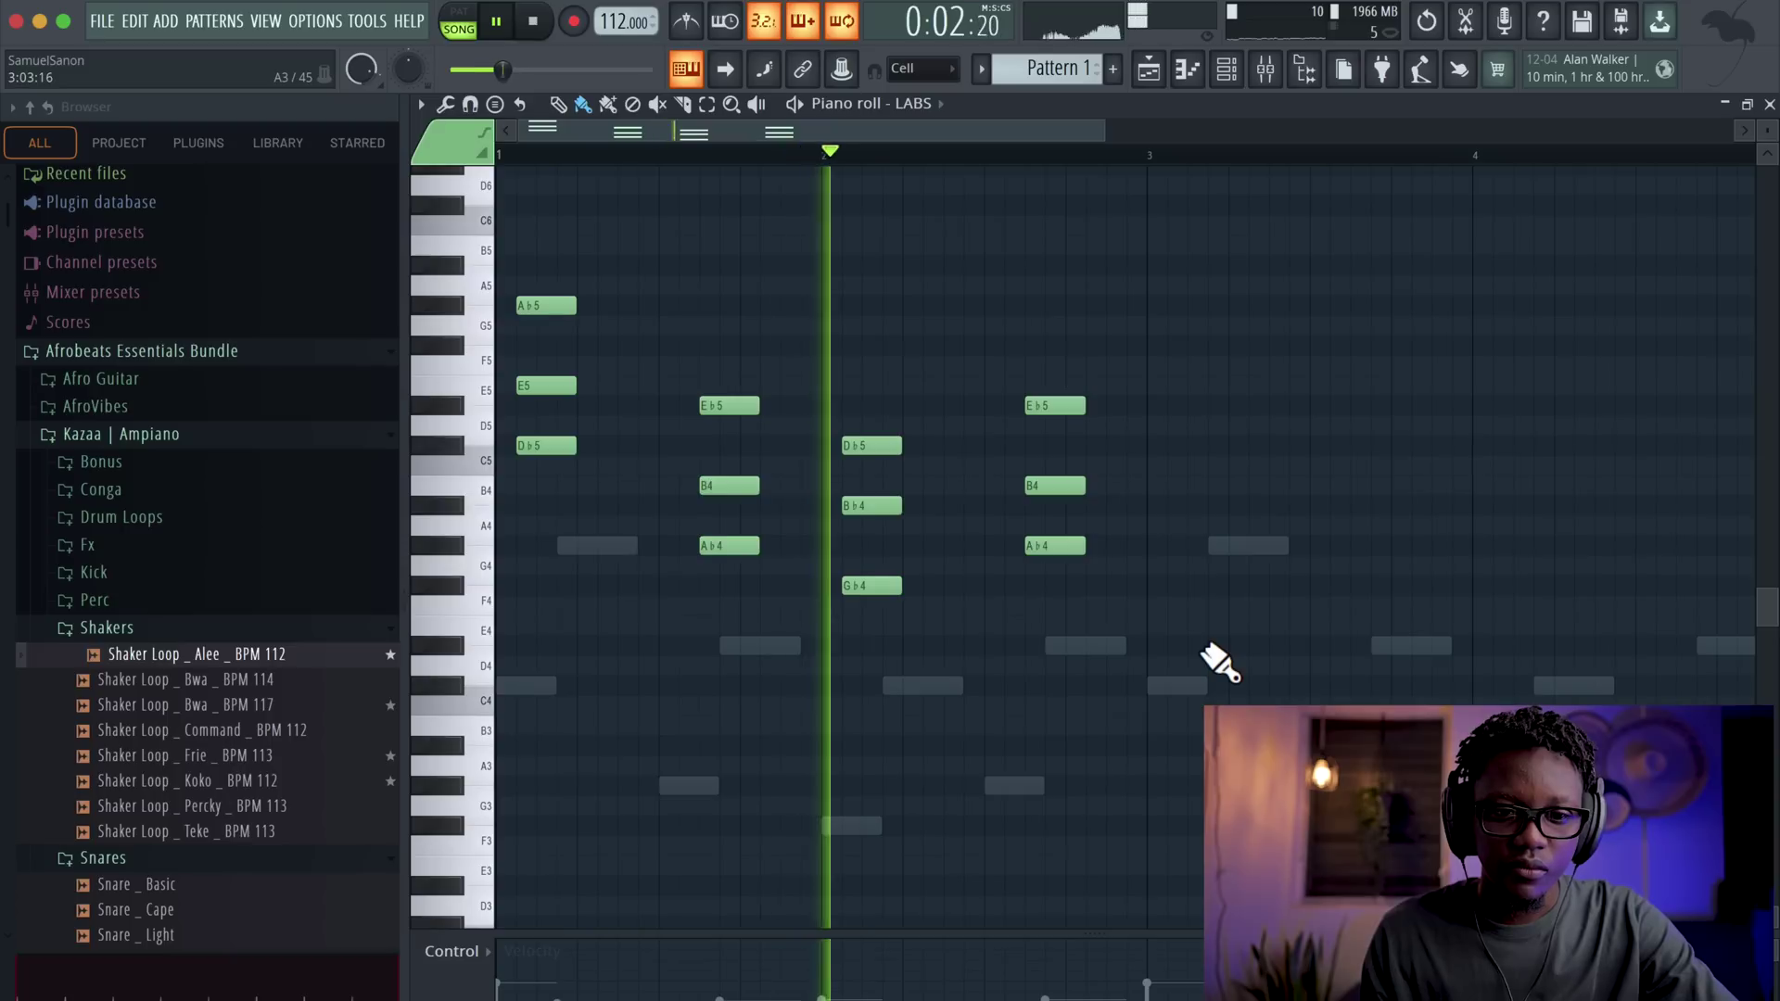
key("space")
left_click_drag(1156, 161, 274, 125)
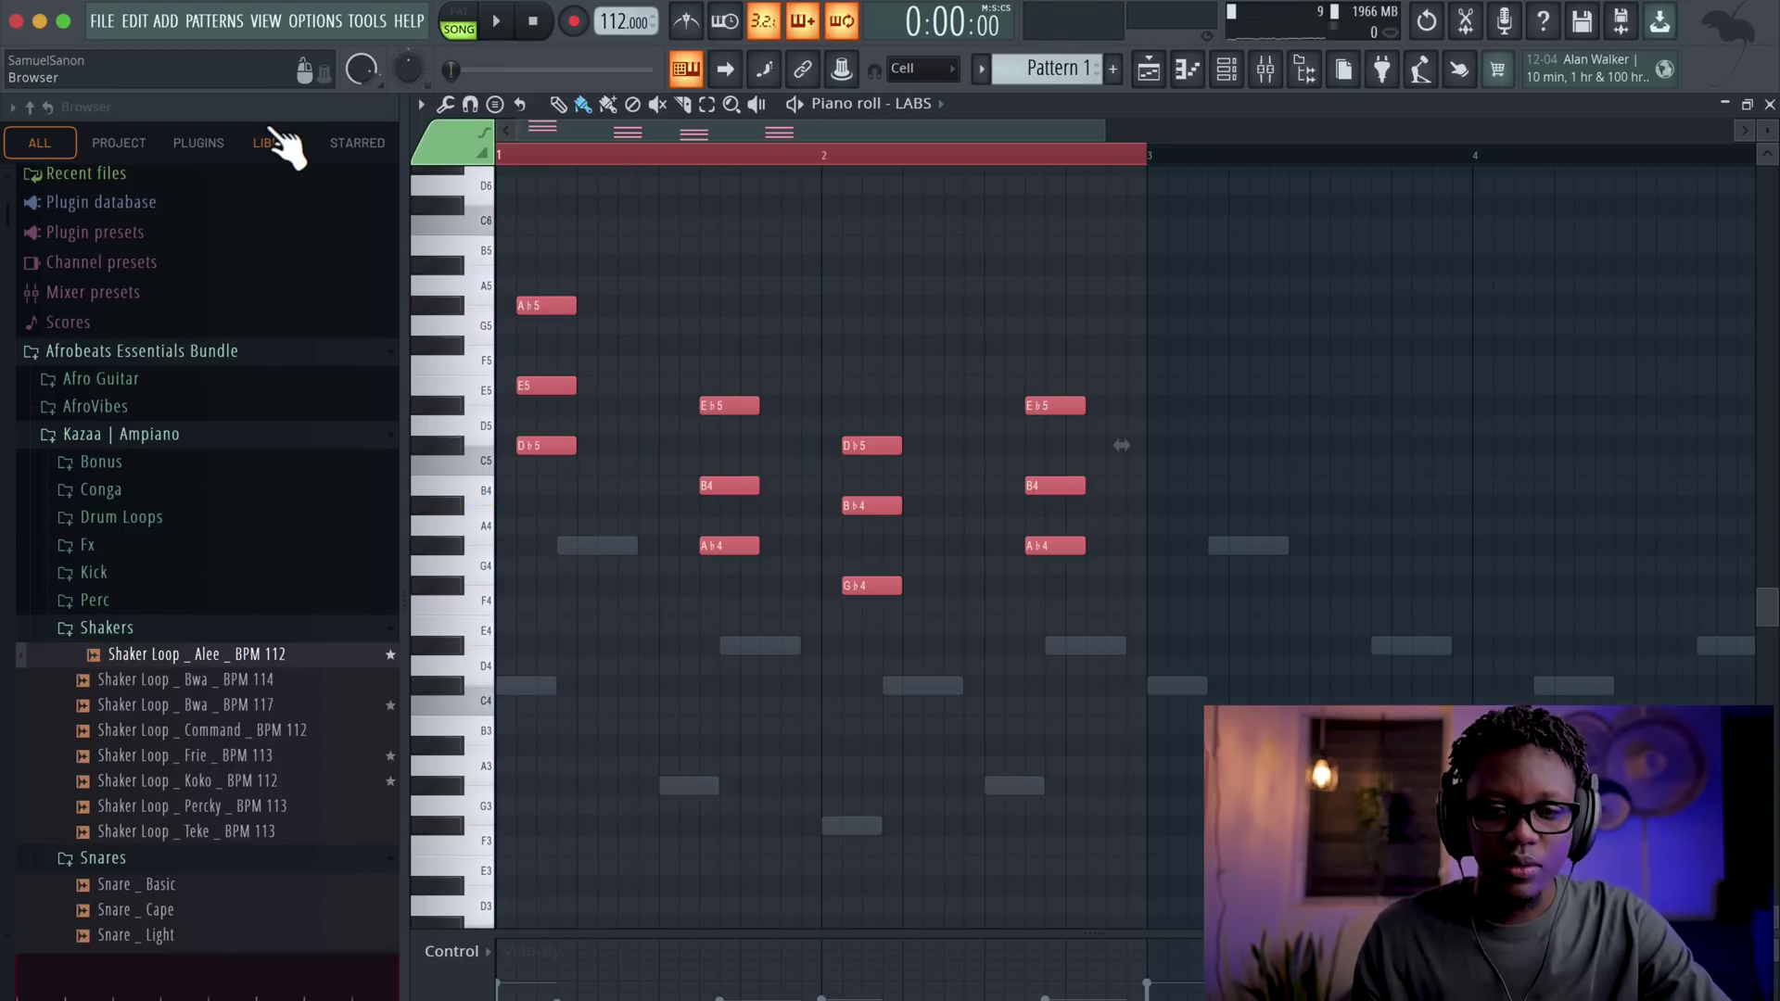
key("ctrl+b")
left_click(1769, 104)
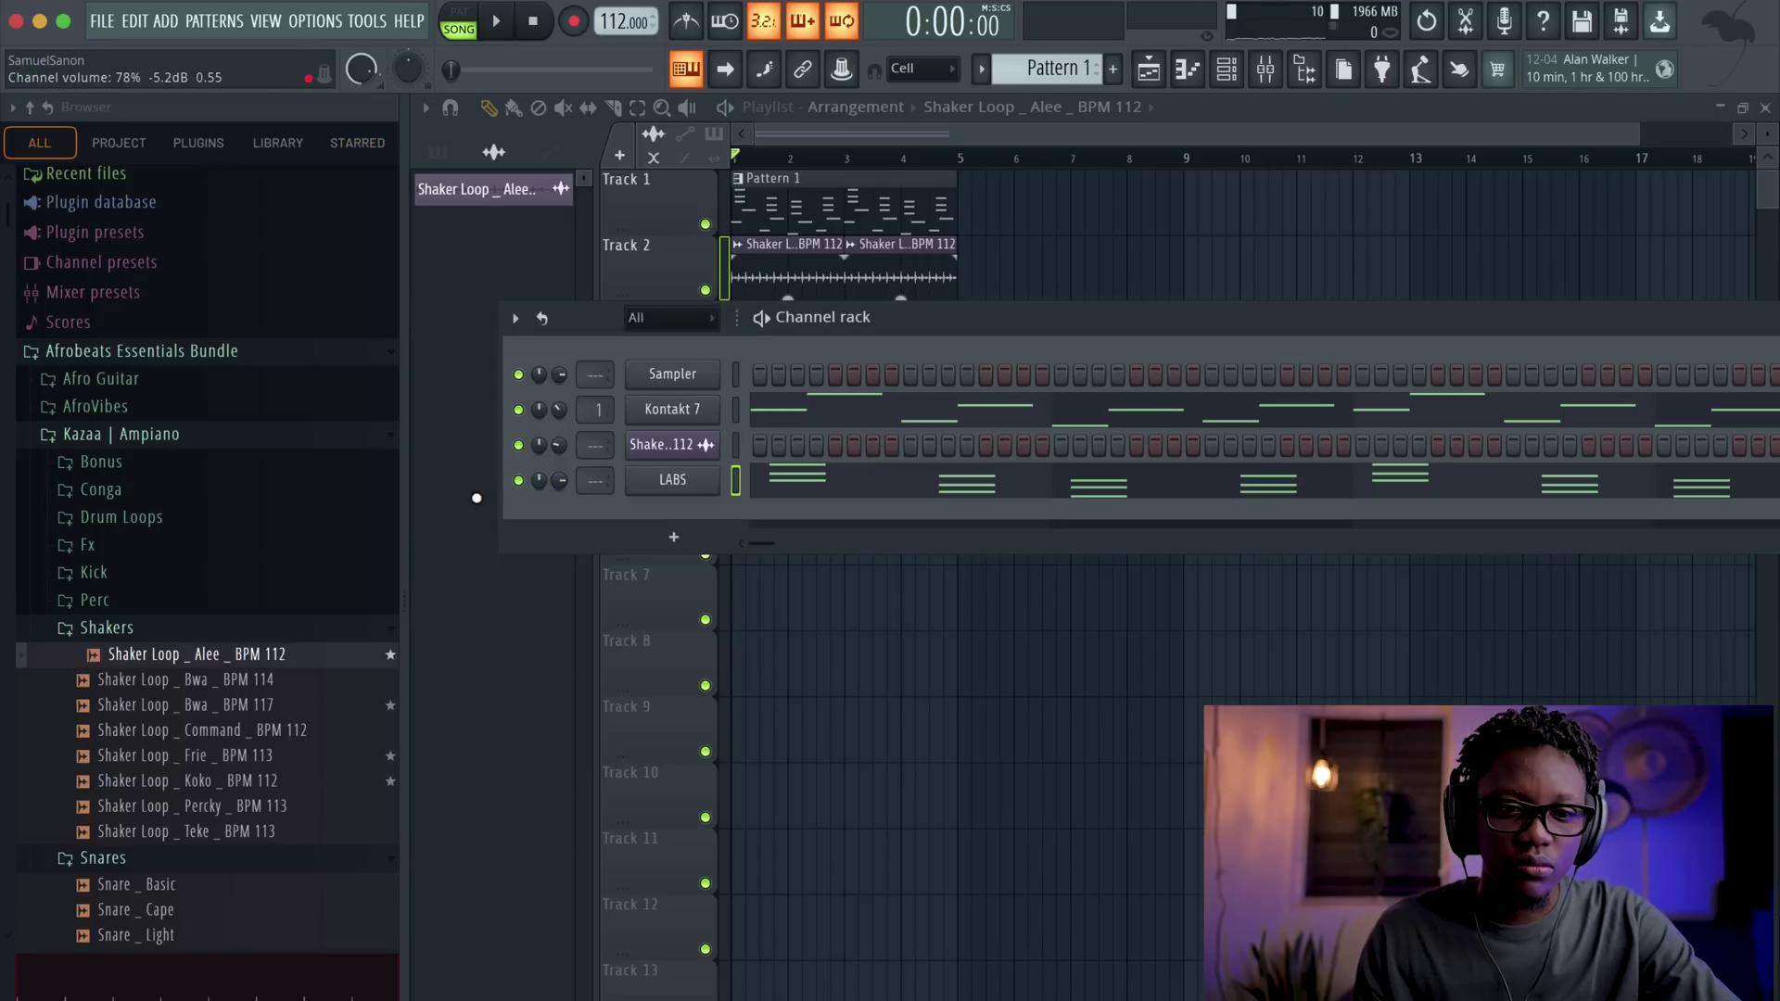
key("space")
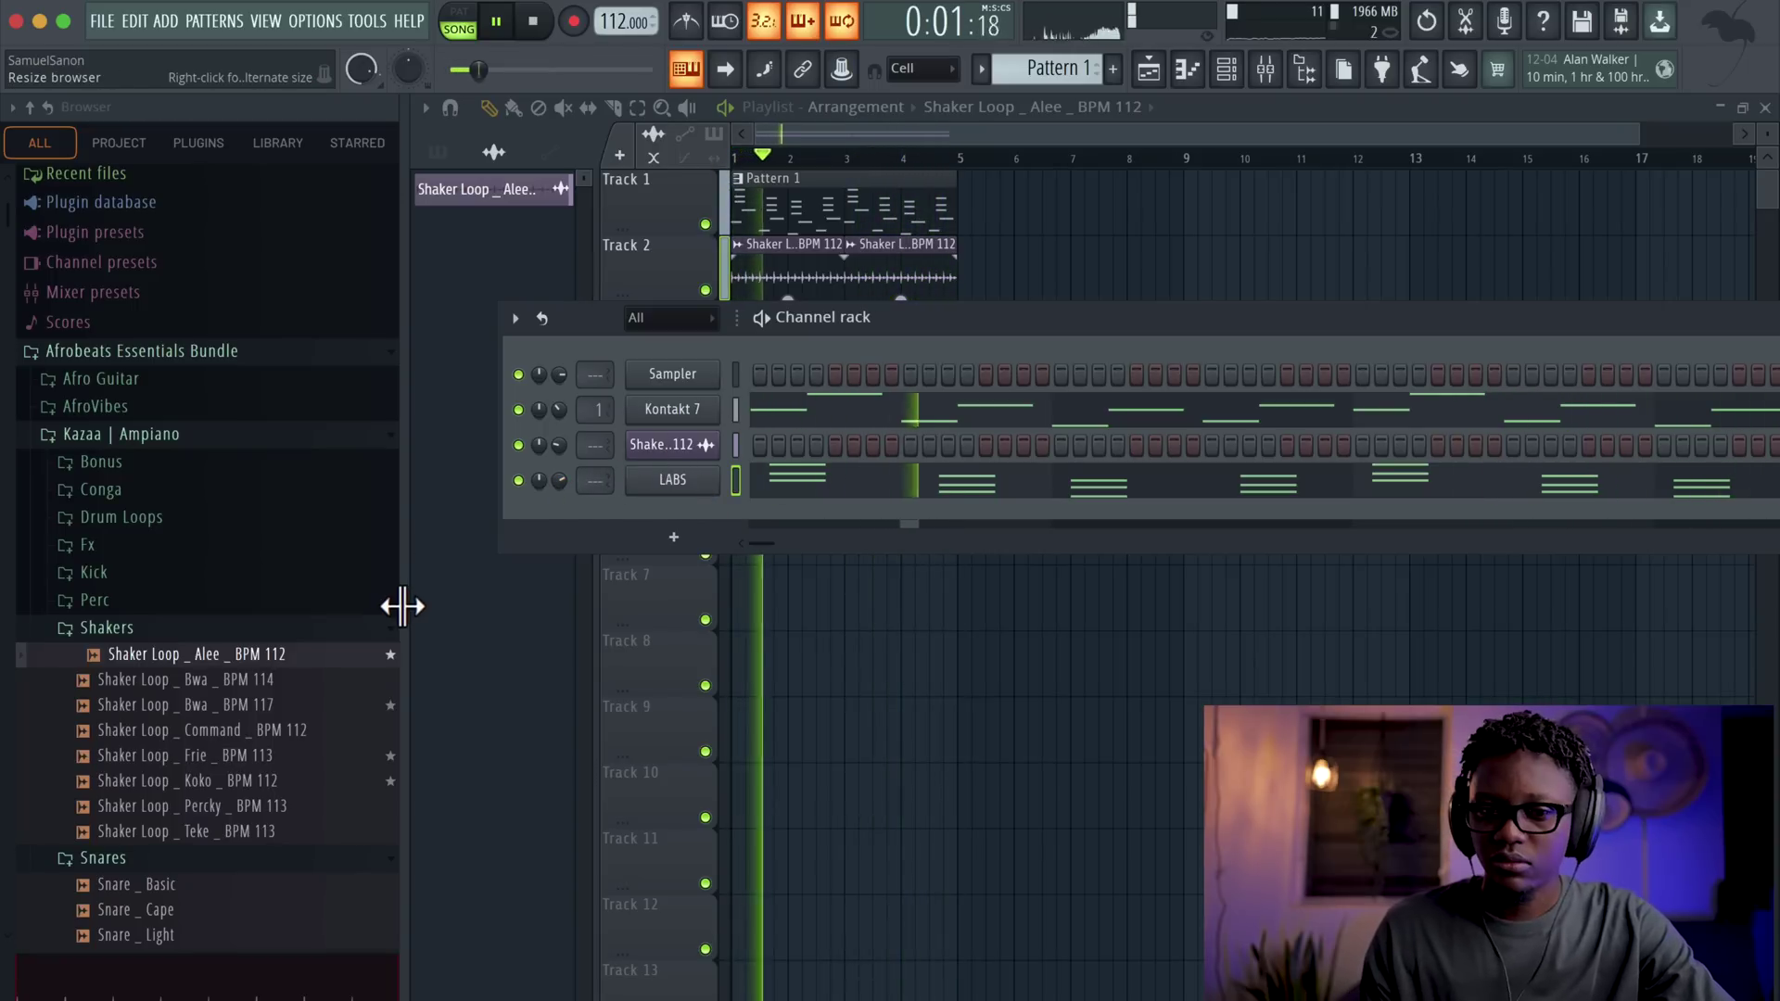
key("space")
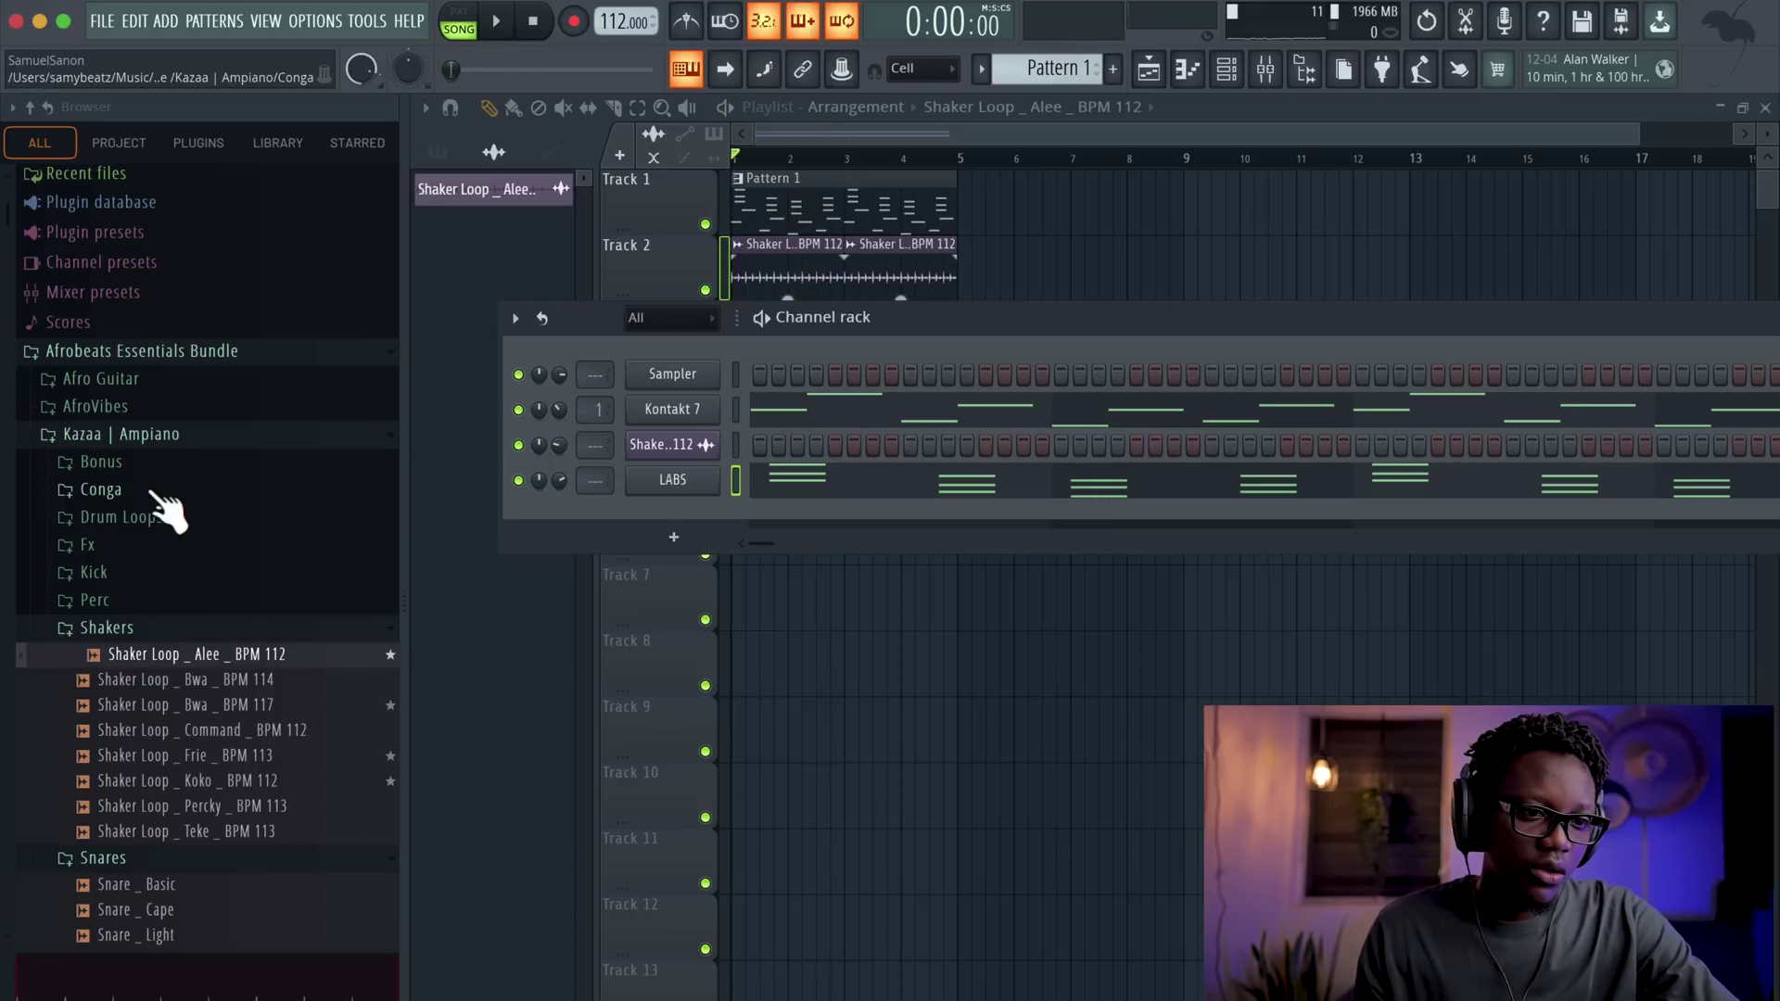
- Add the Sub sample from the Fiya kit's Bonus folder as a new channel and enable its volume envelope with only Hold raised
left_click(153, 438)
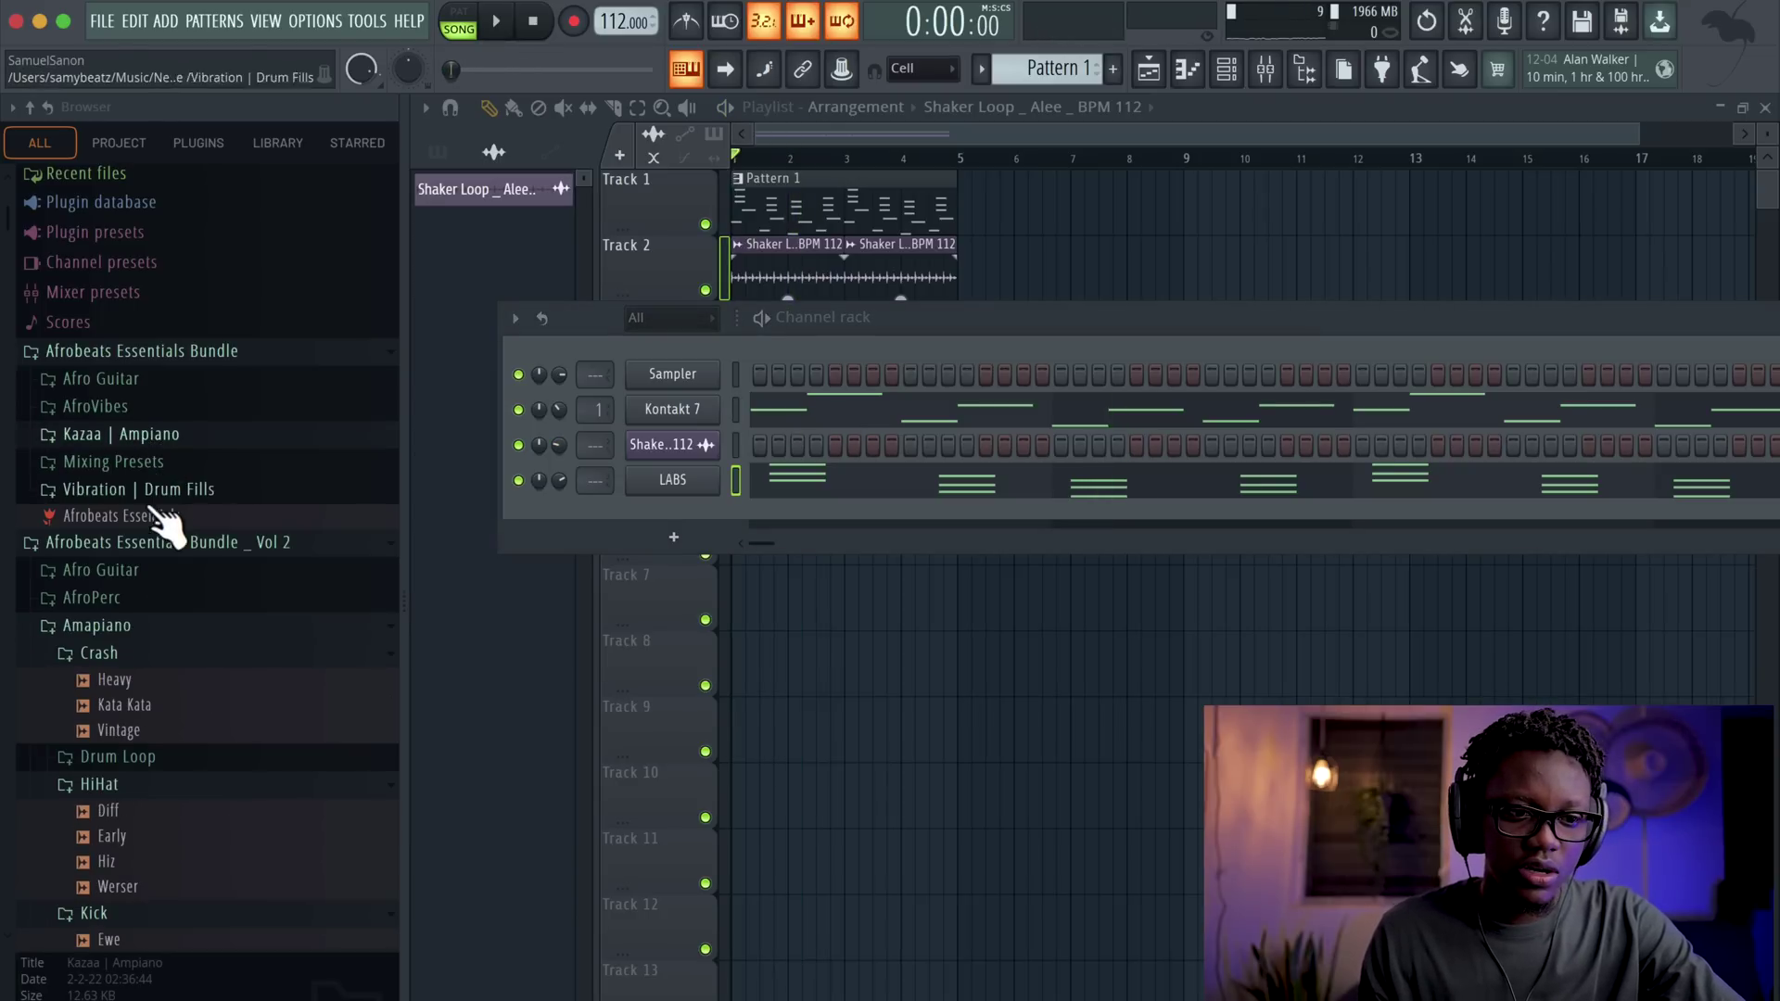
left_click(104, 352)
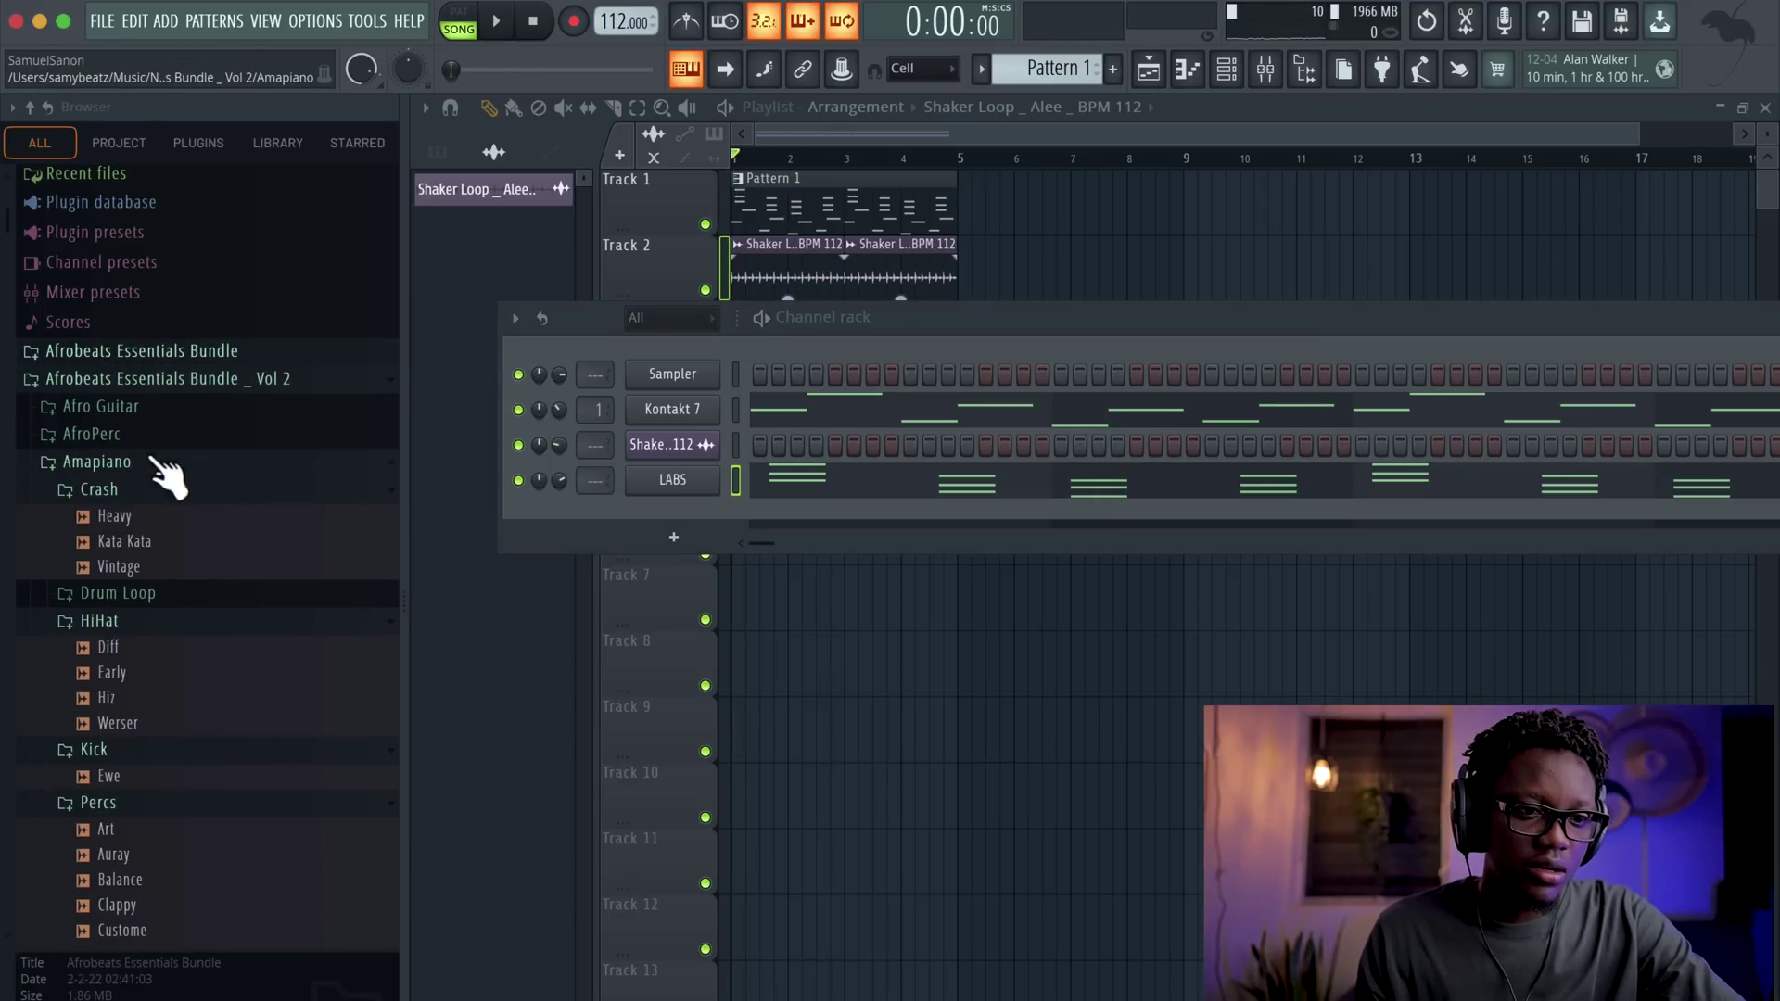
left_click(118, 382)
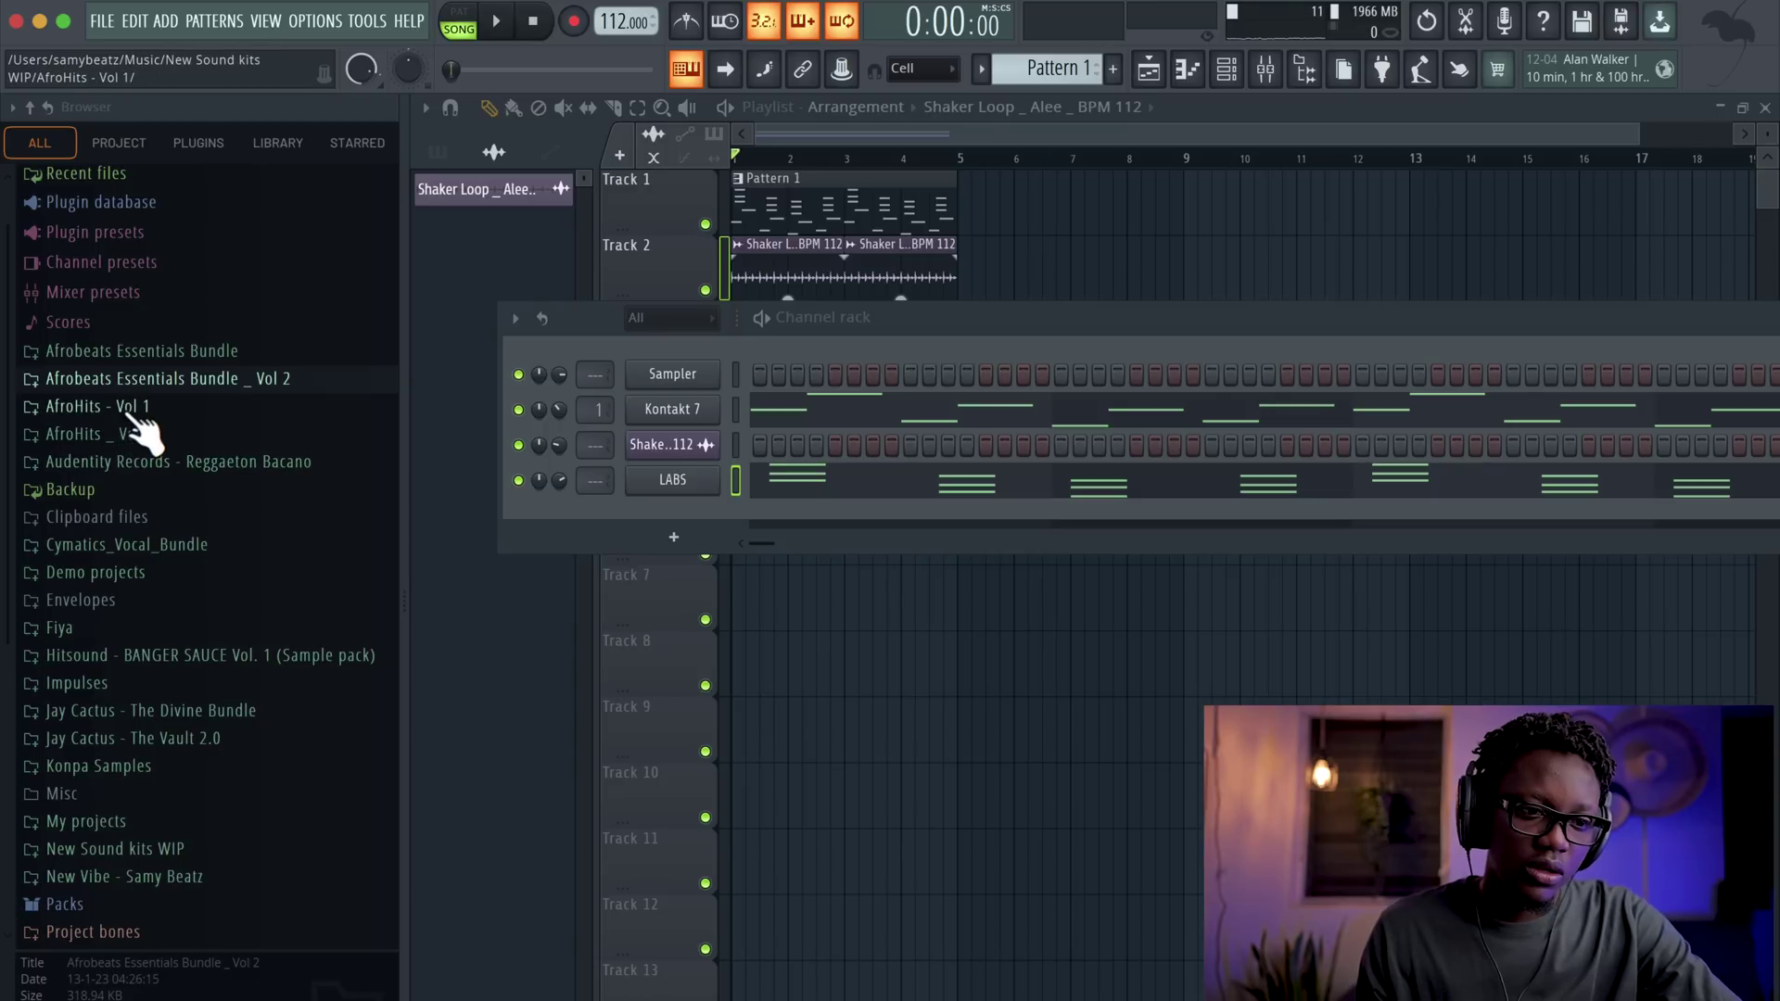
left_click(79, 628)
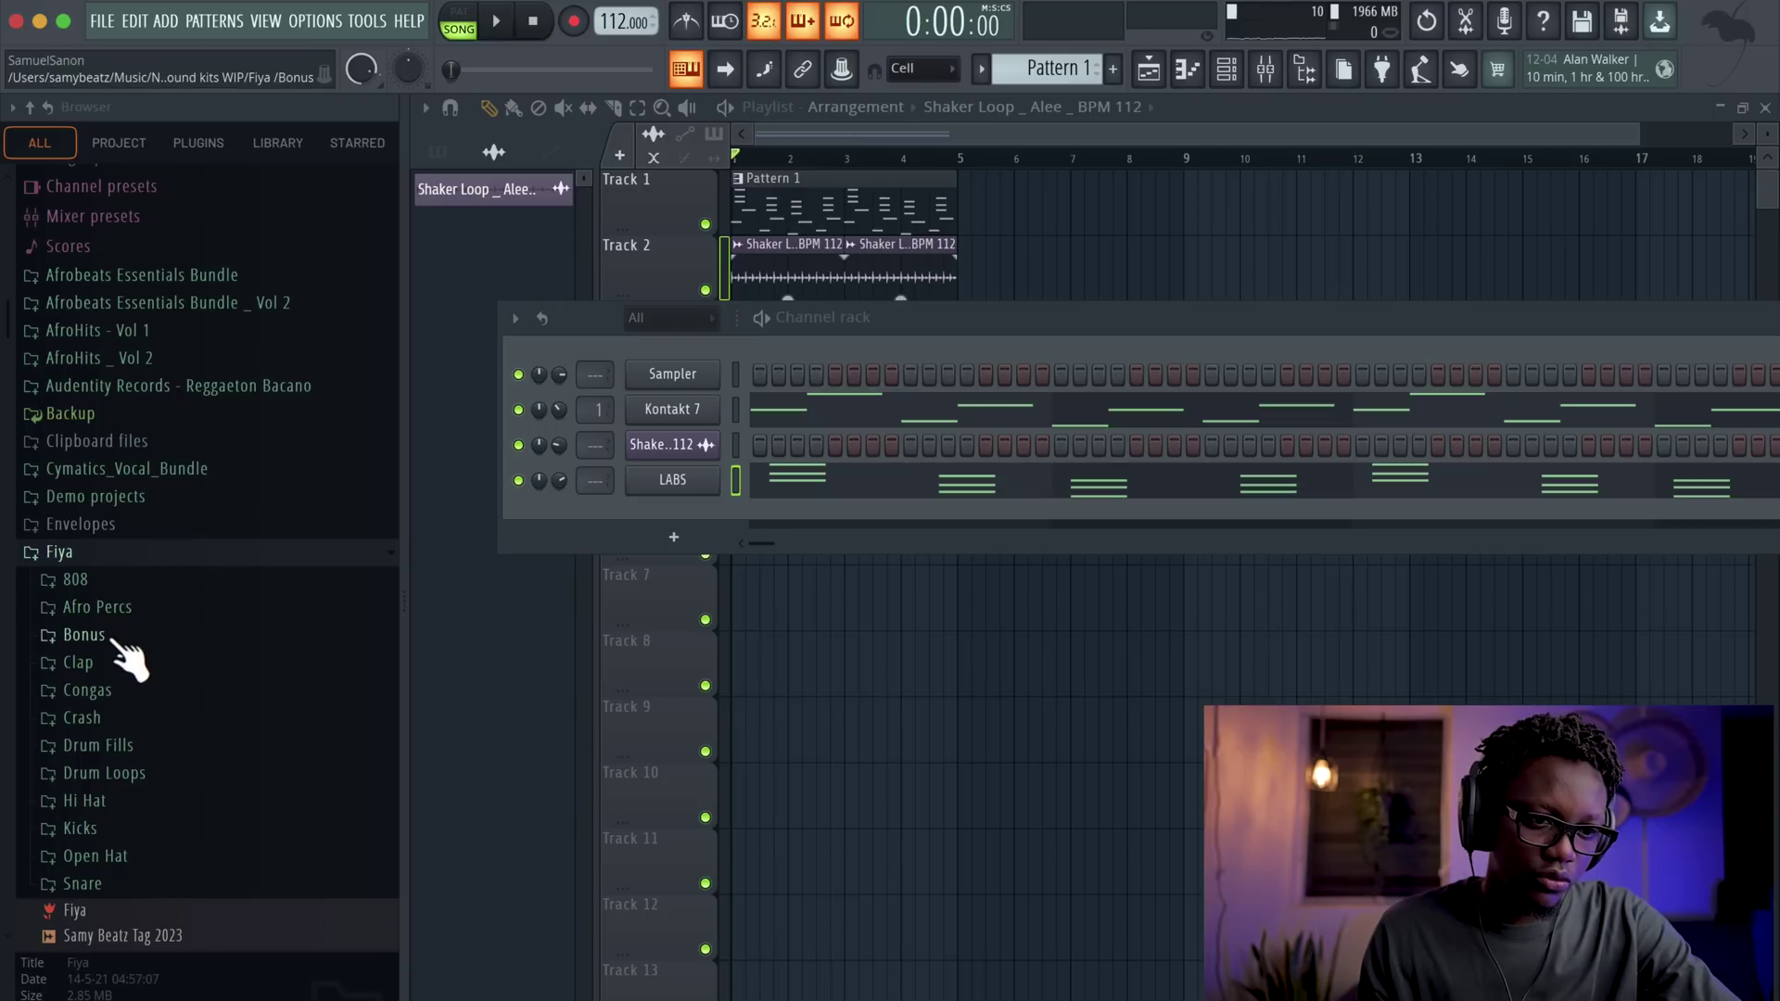
left_click(88, 636)
left_click(102, 788)
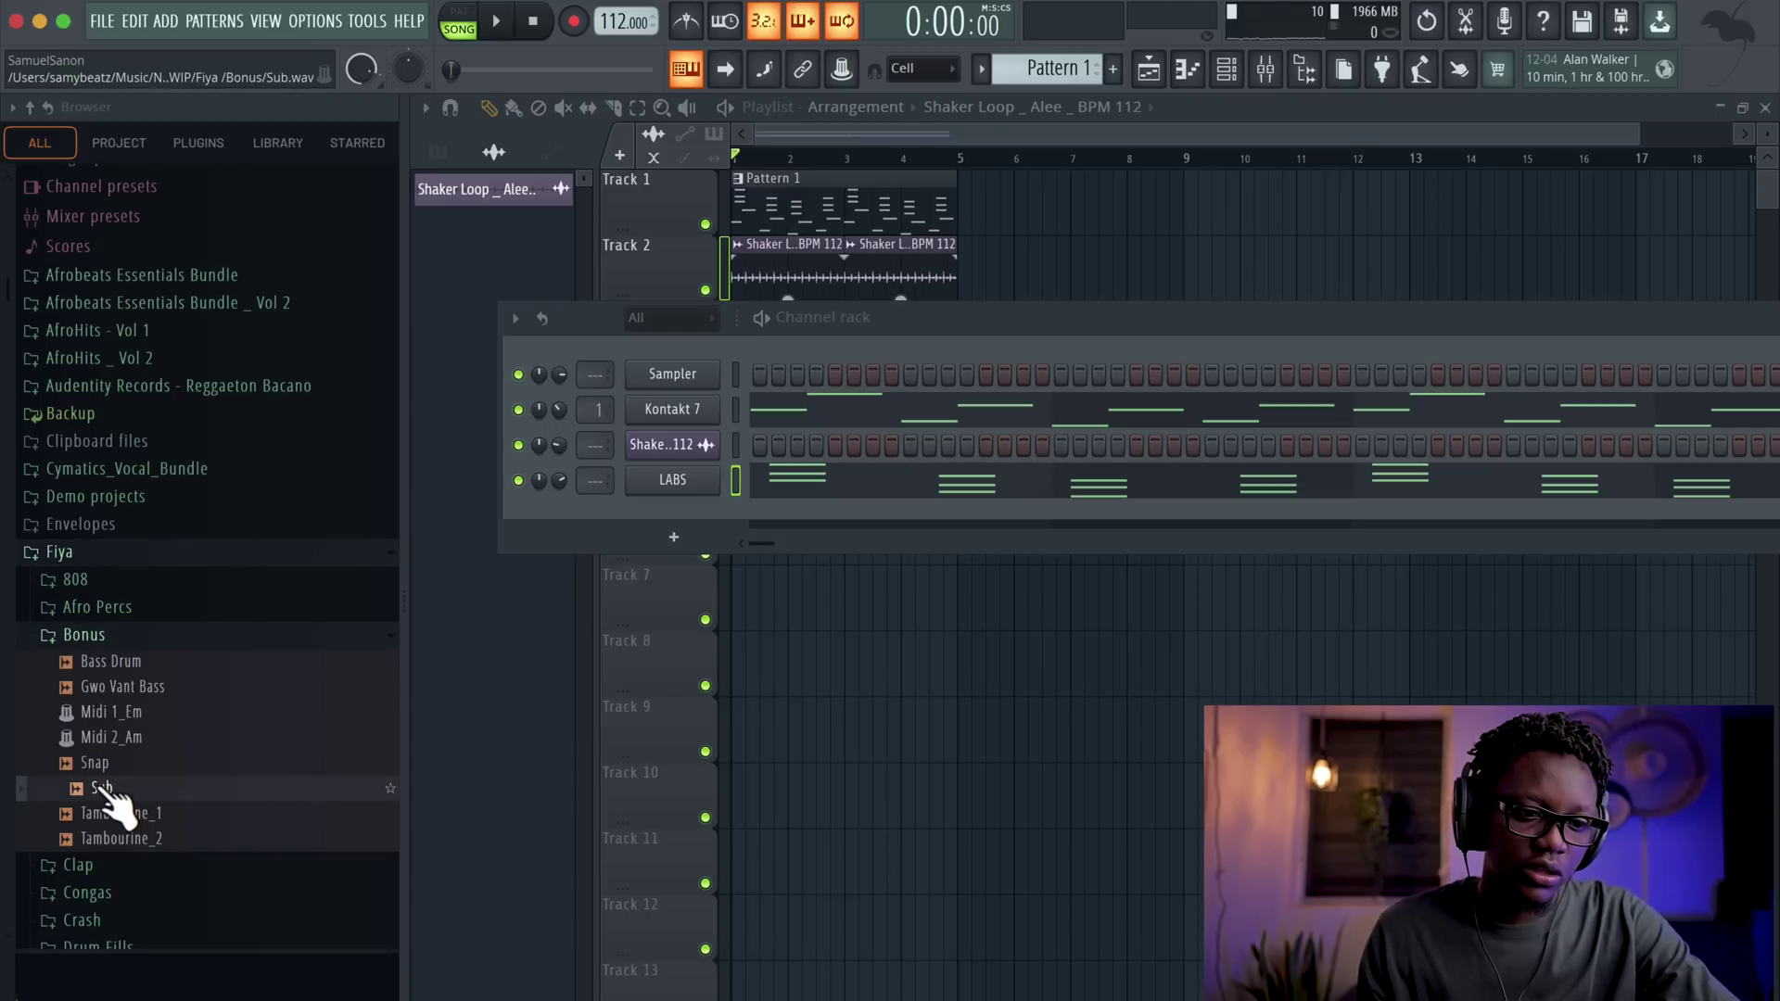
left_click_drag(682, 572, 697, 521)
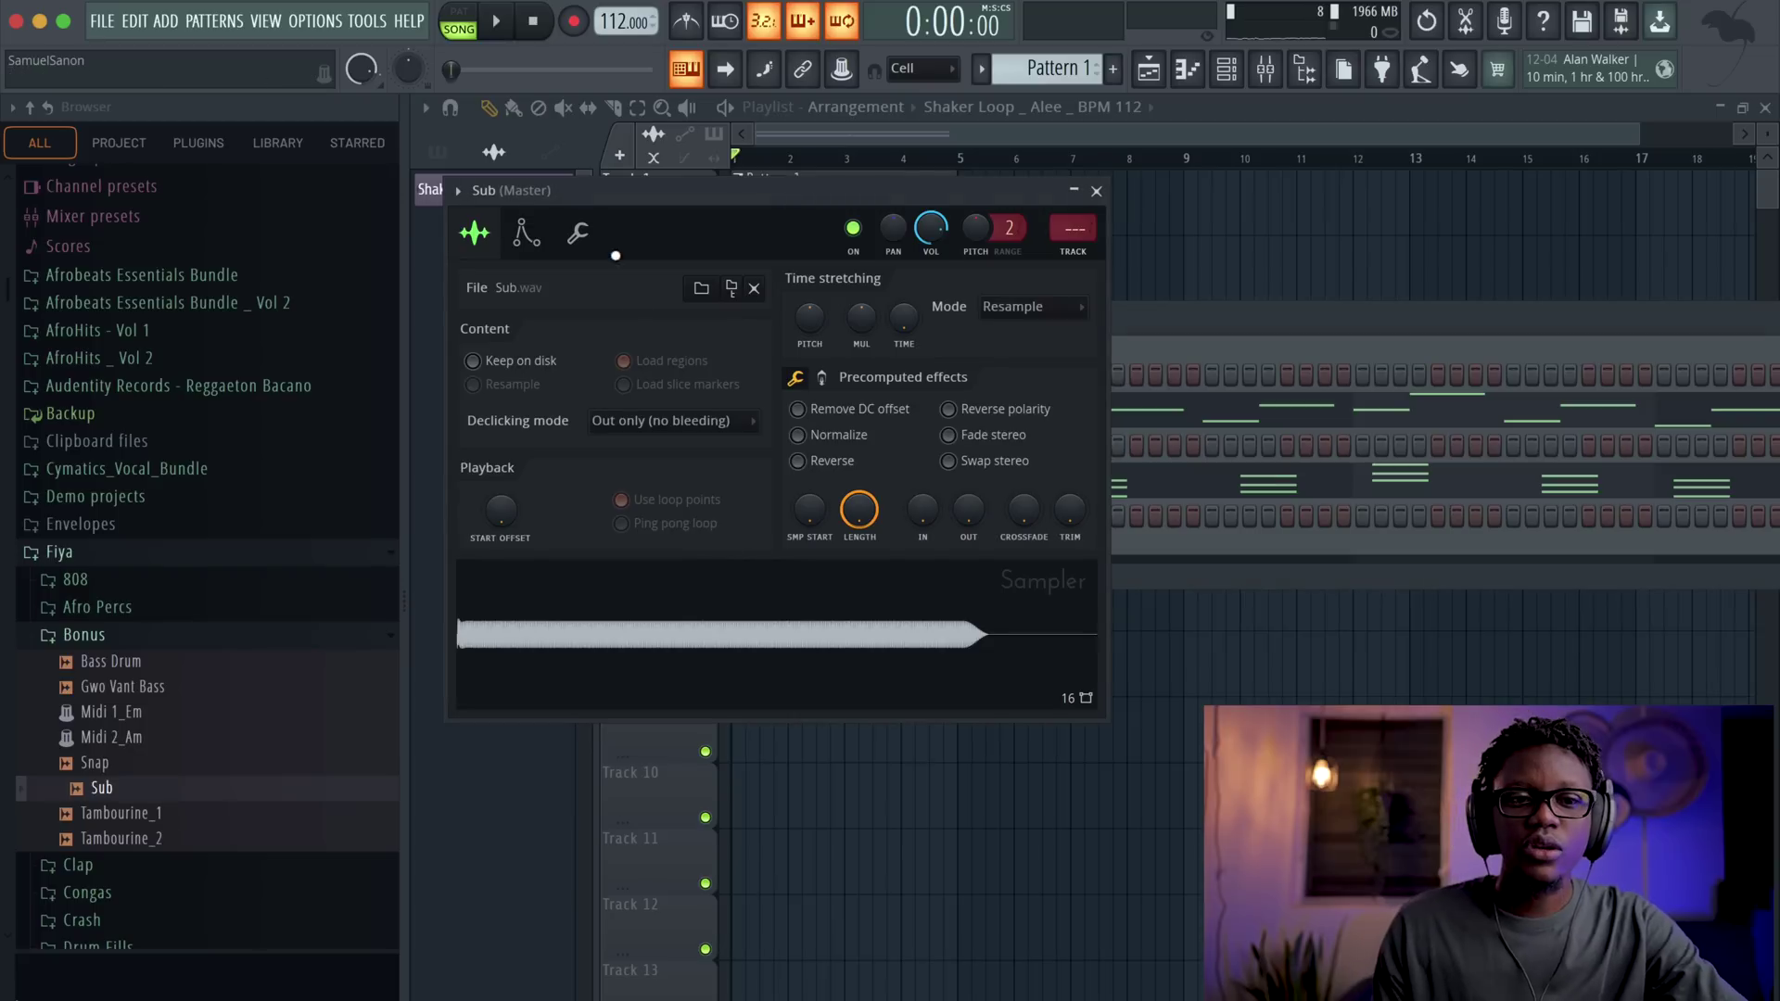
left_click(525, 234)
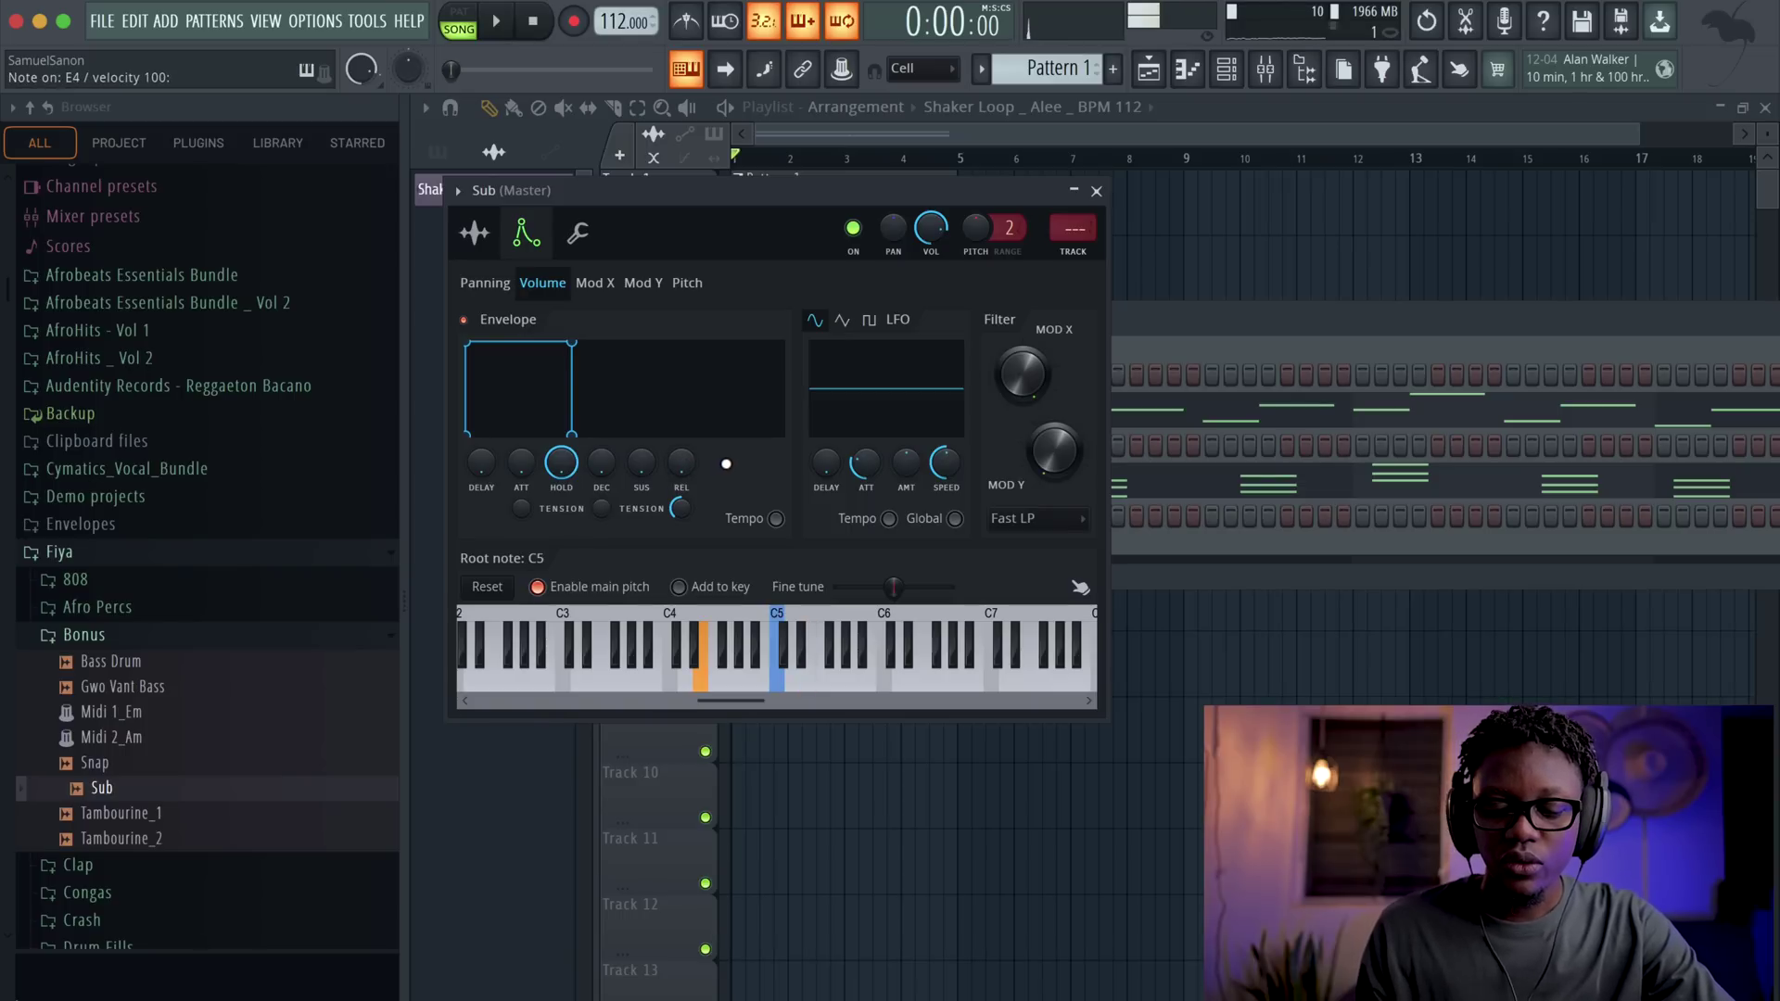
left_click(1096, 190)
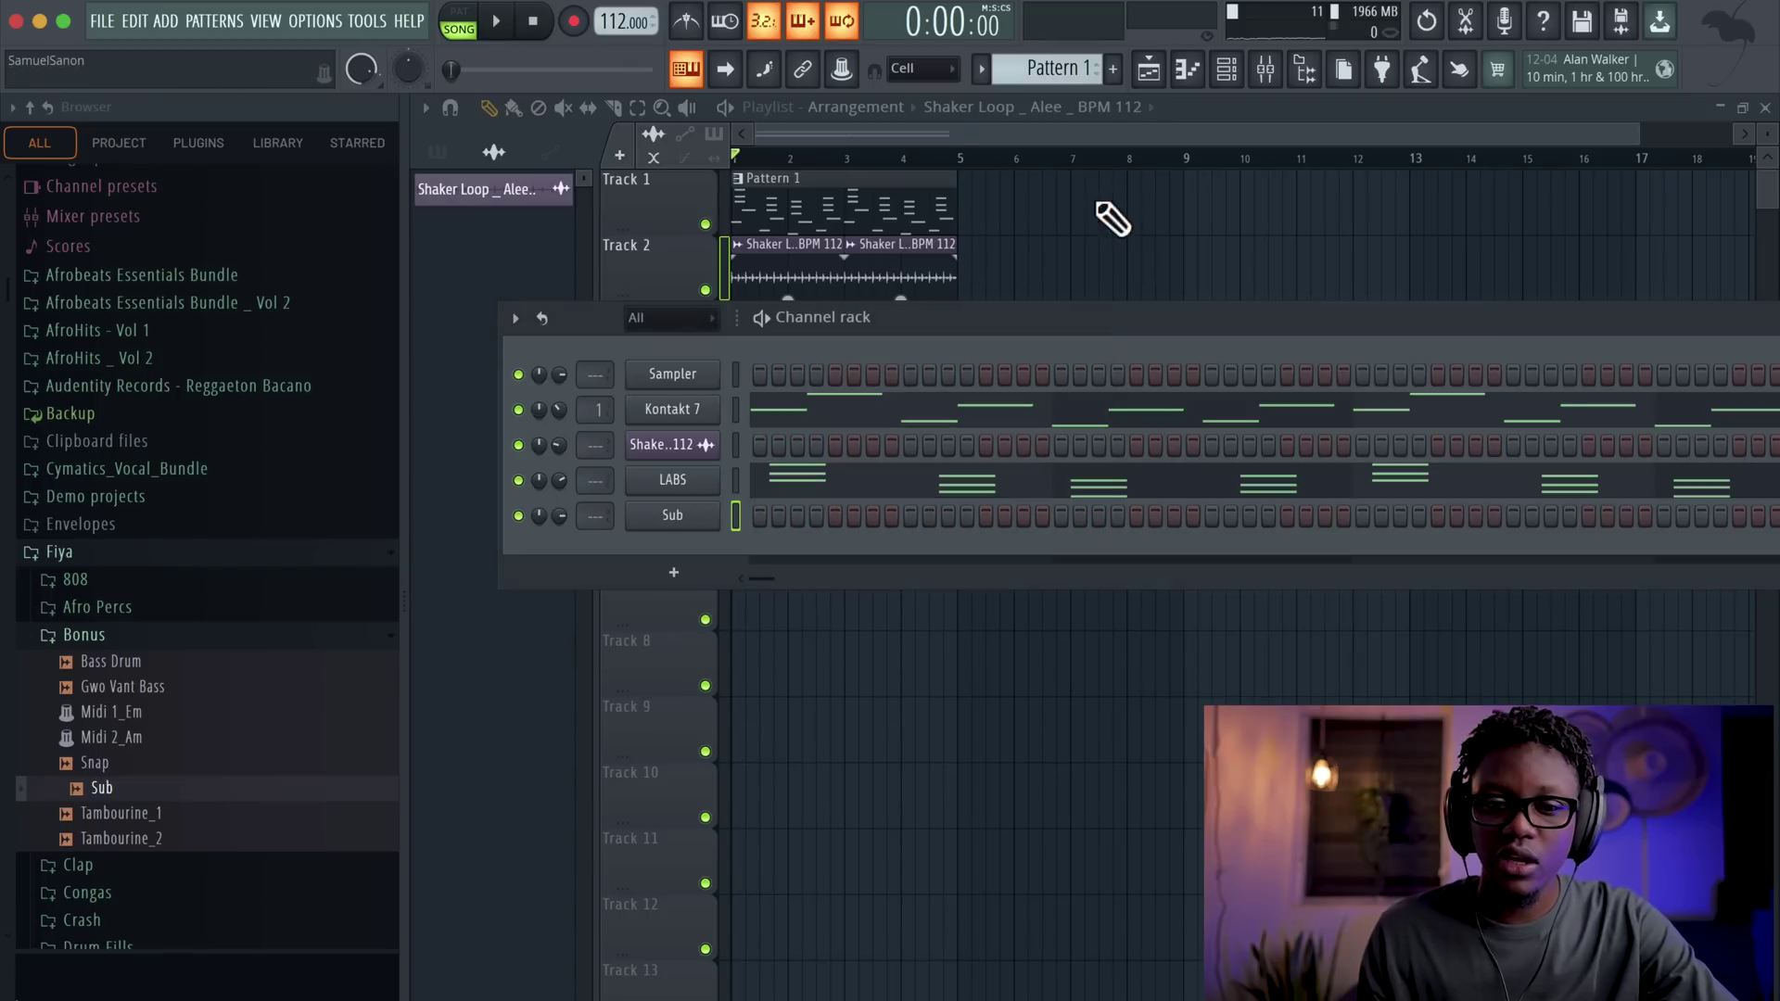
- Enter Sub notes D♭4, A♭3, G♭3 and A♭3 at half-bar intervals over bars 1 and 2, raise them one octave and audition
right_click(691, 536)
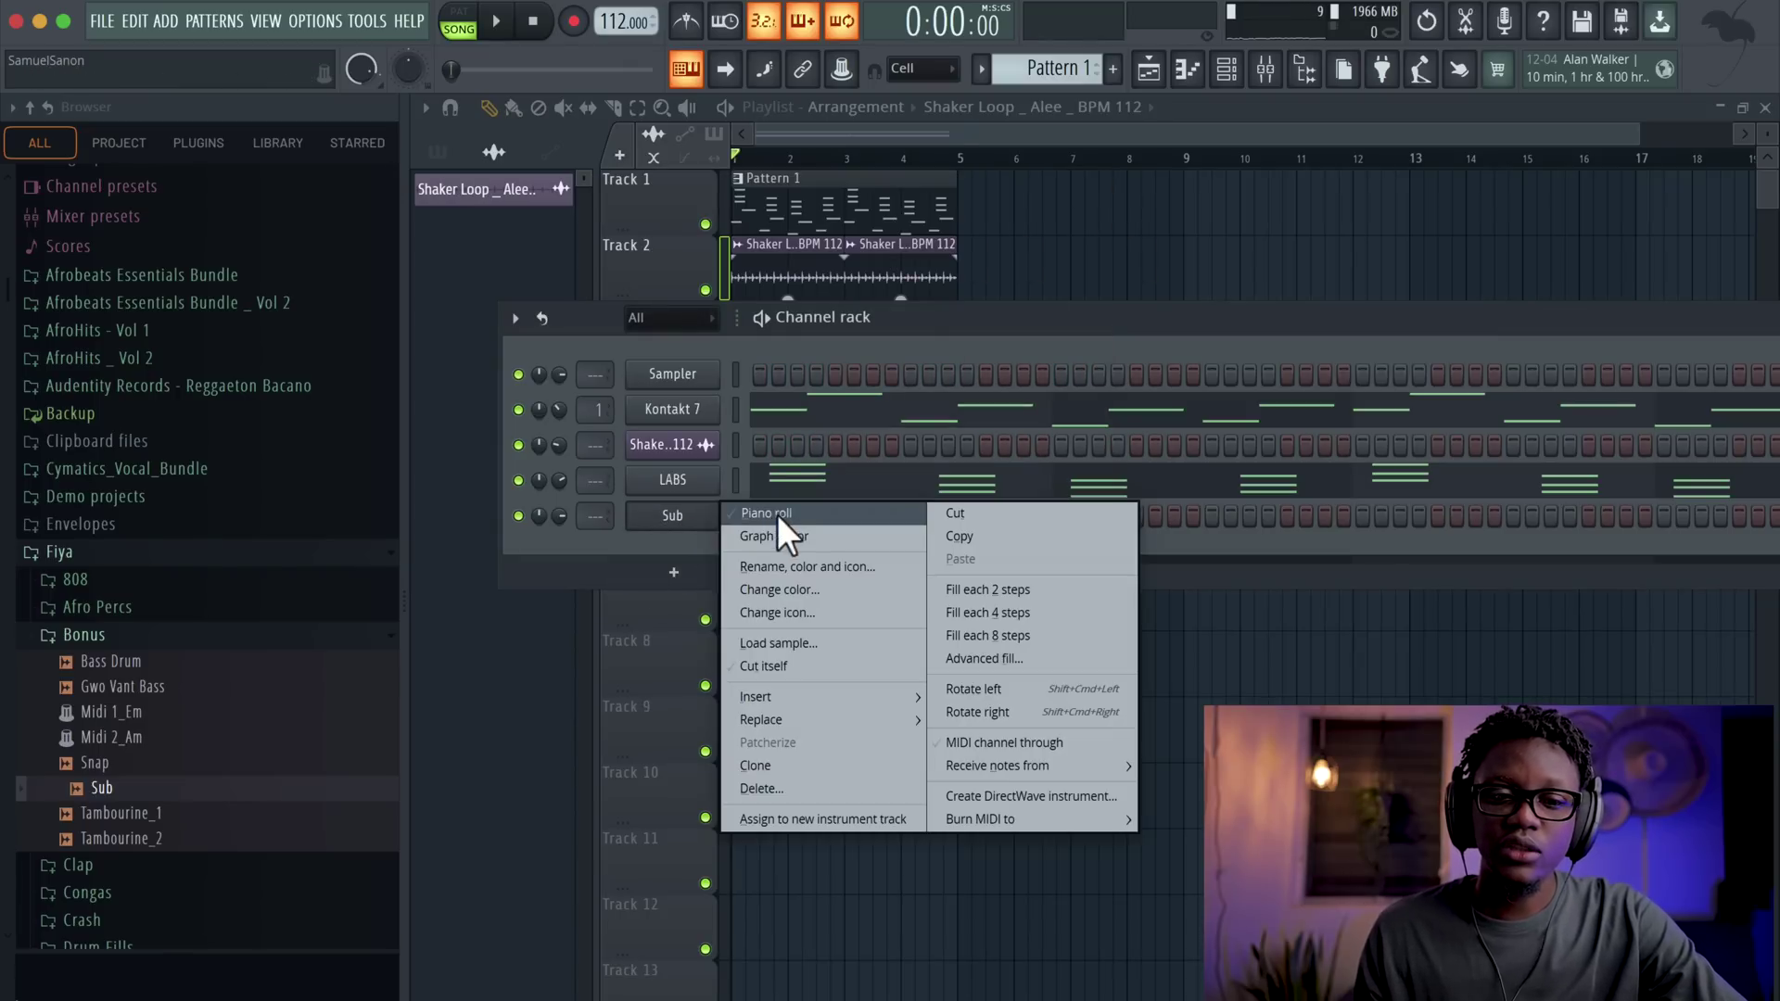
left_click(742, 510)
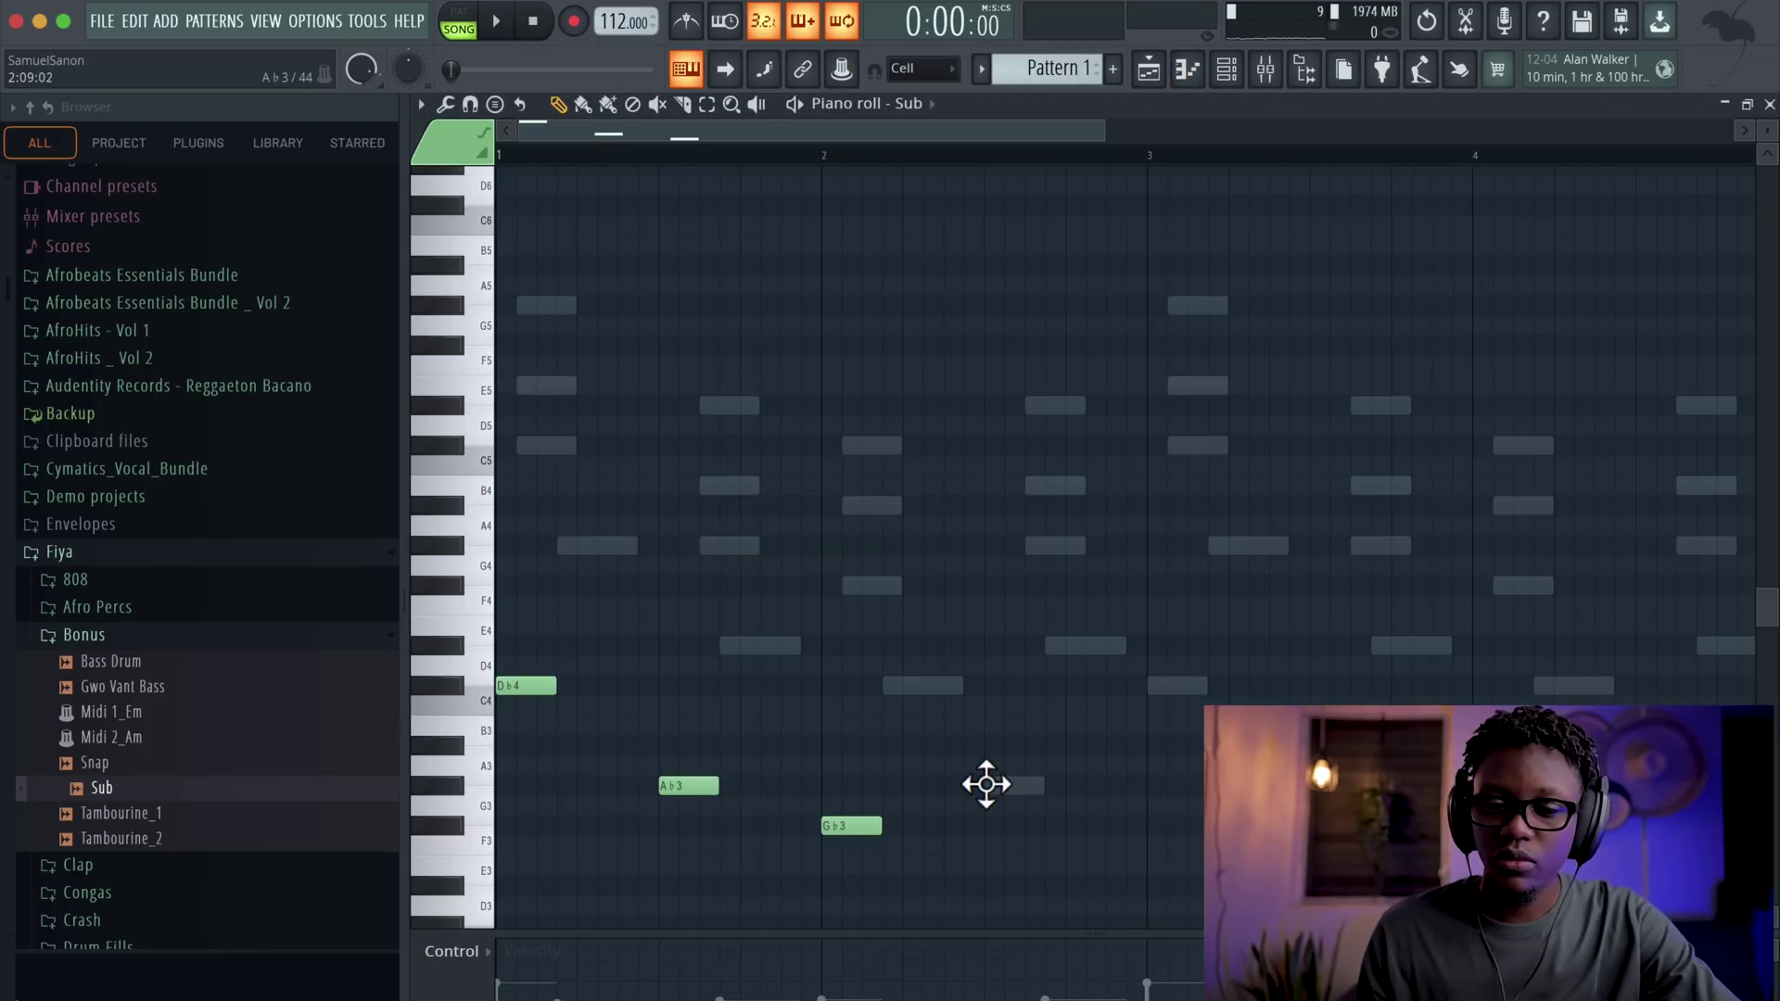
key("ctrl+Up")
key("space")
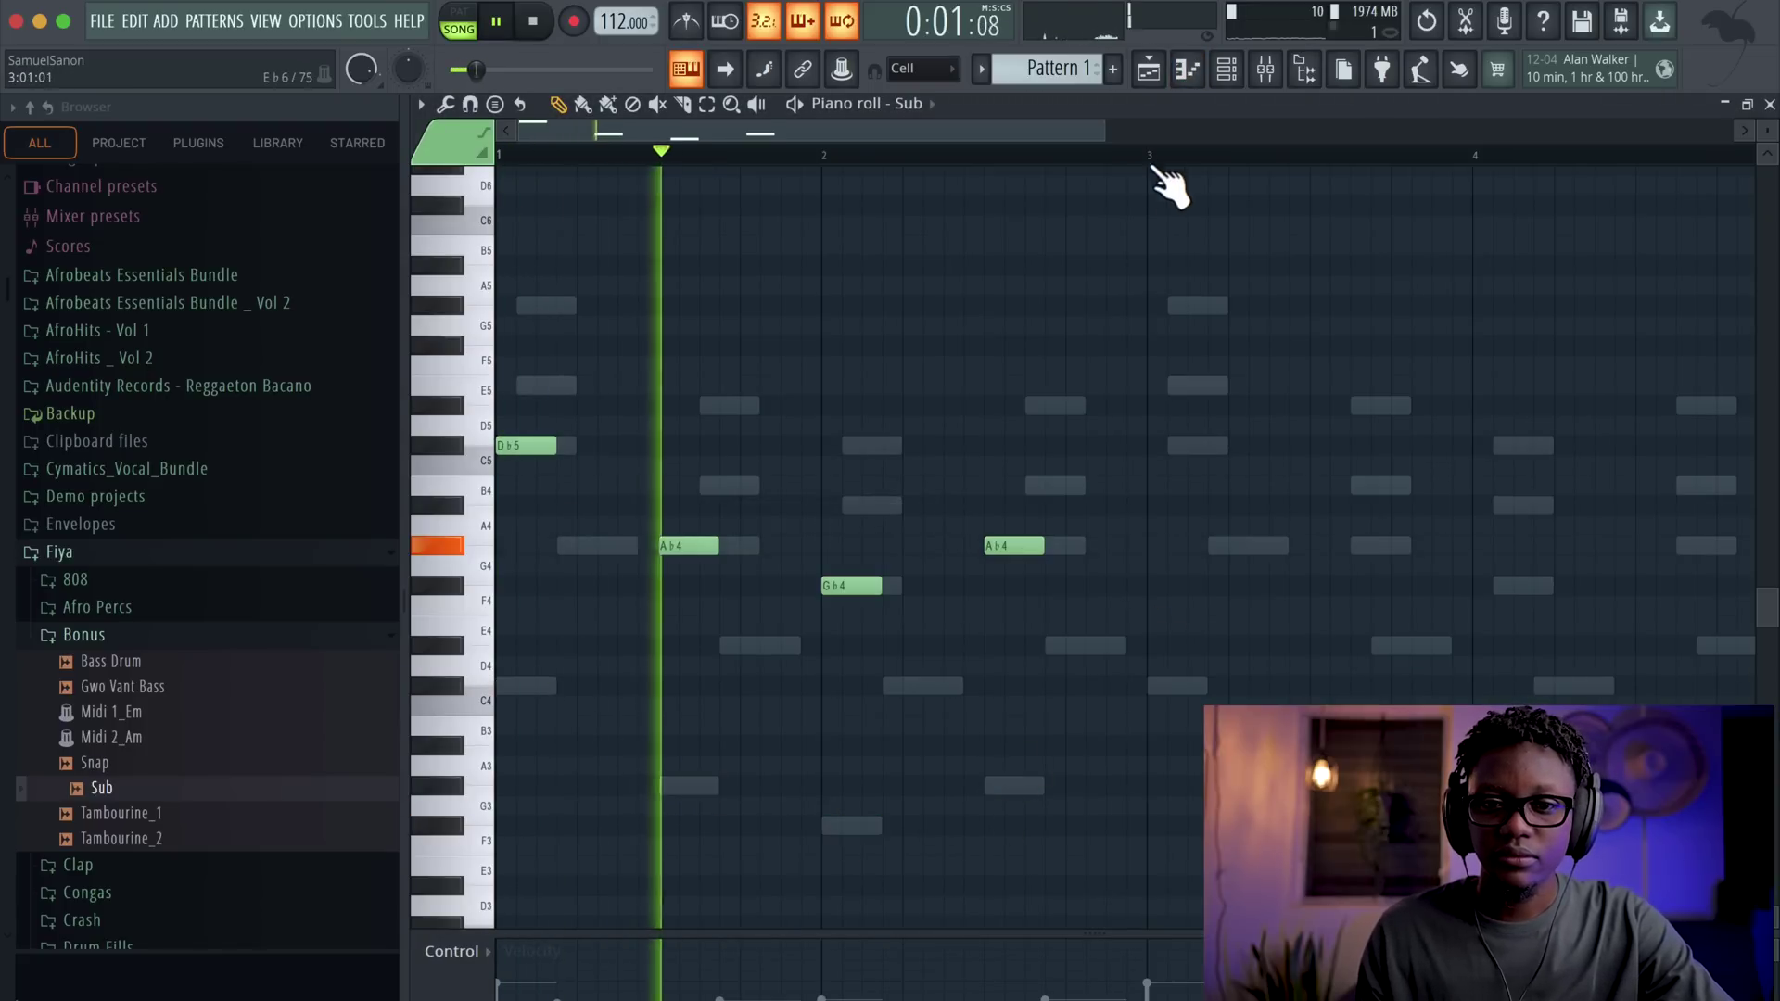
key("space")
- Lengthen the four Sub notes to four steps each and duplicate the two-bar bassline into bars 3 and 4
left_click(524, 446)
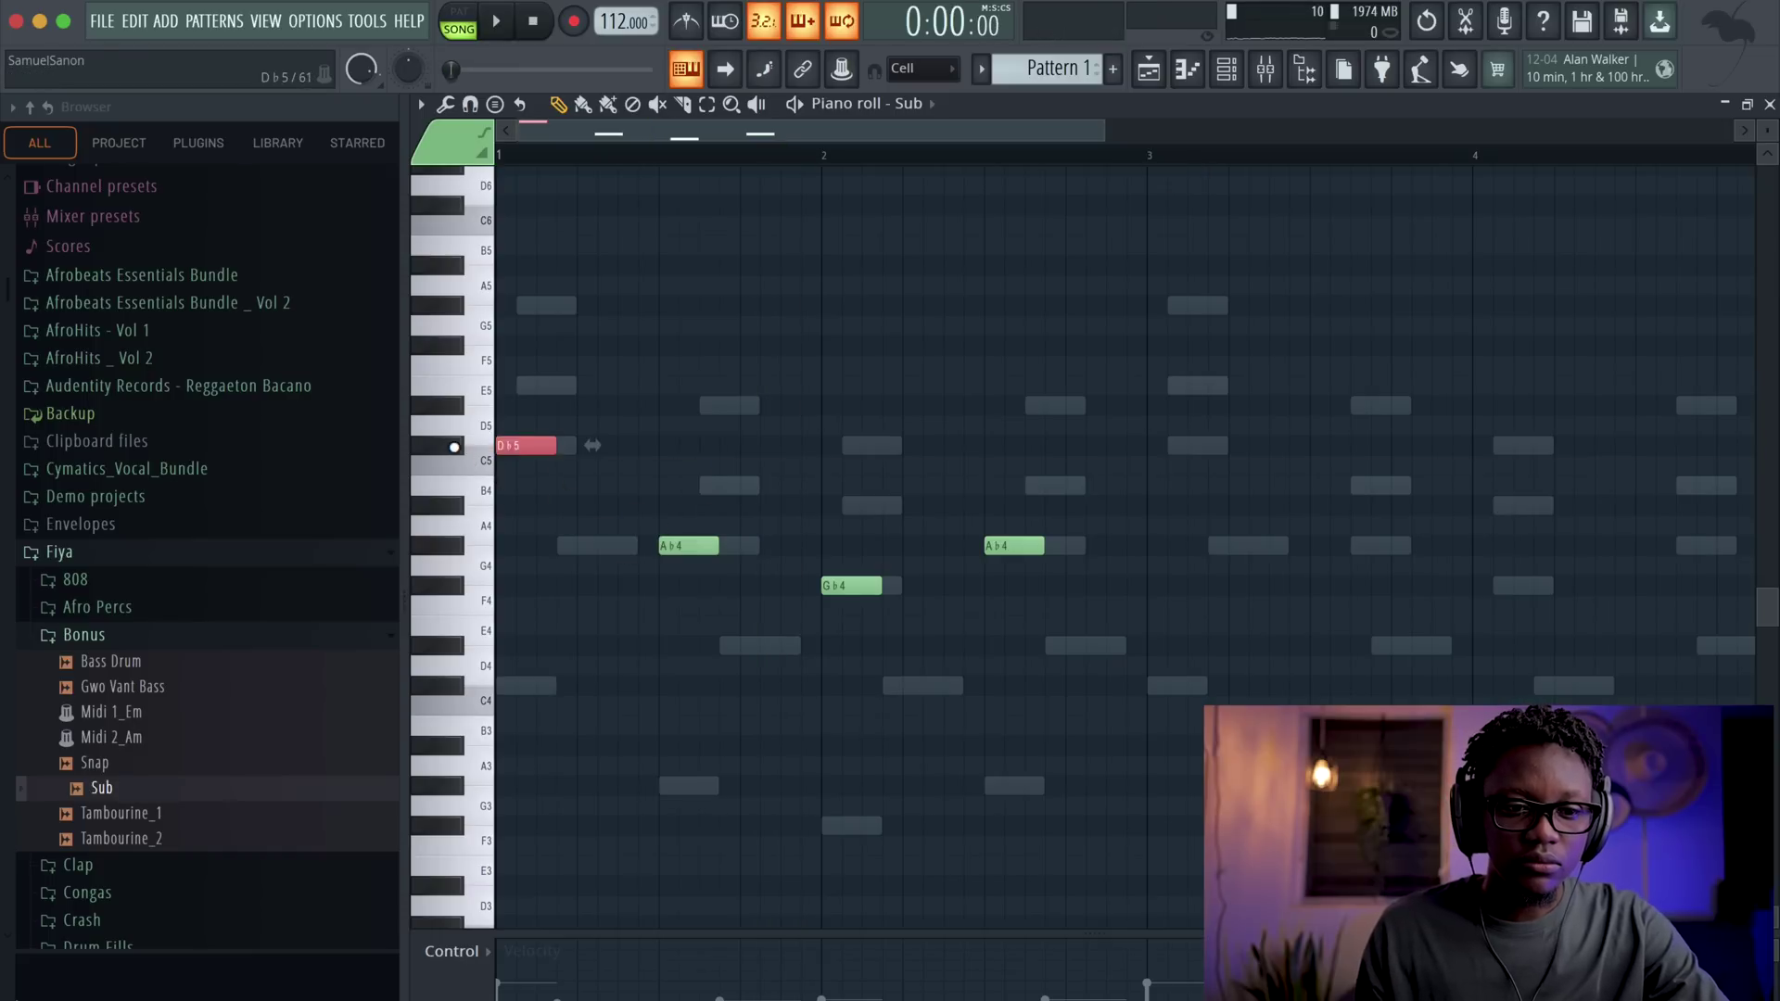
key("ctrl+a")
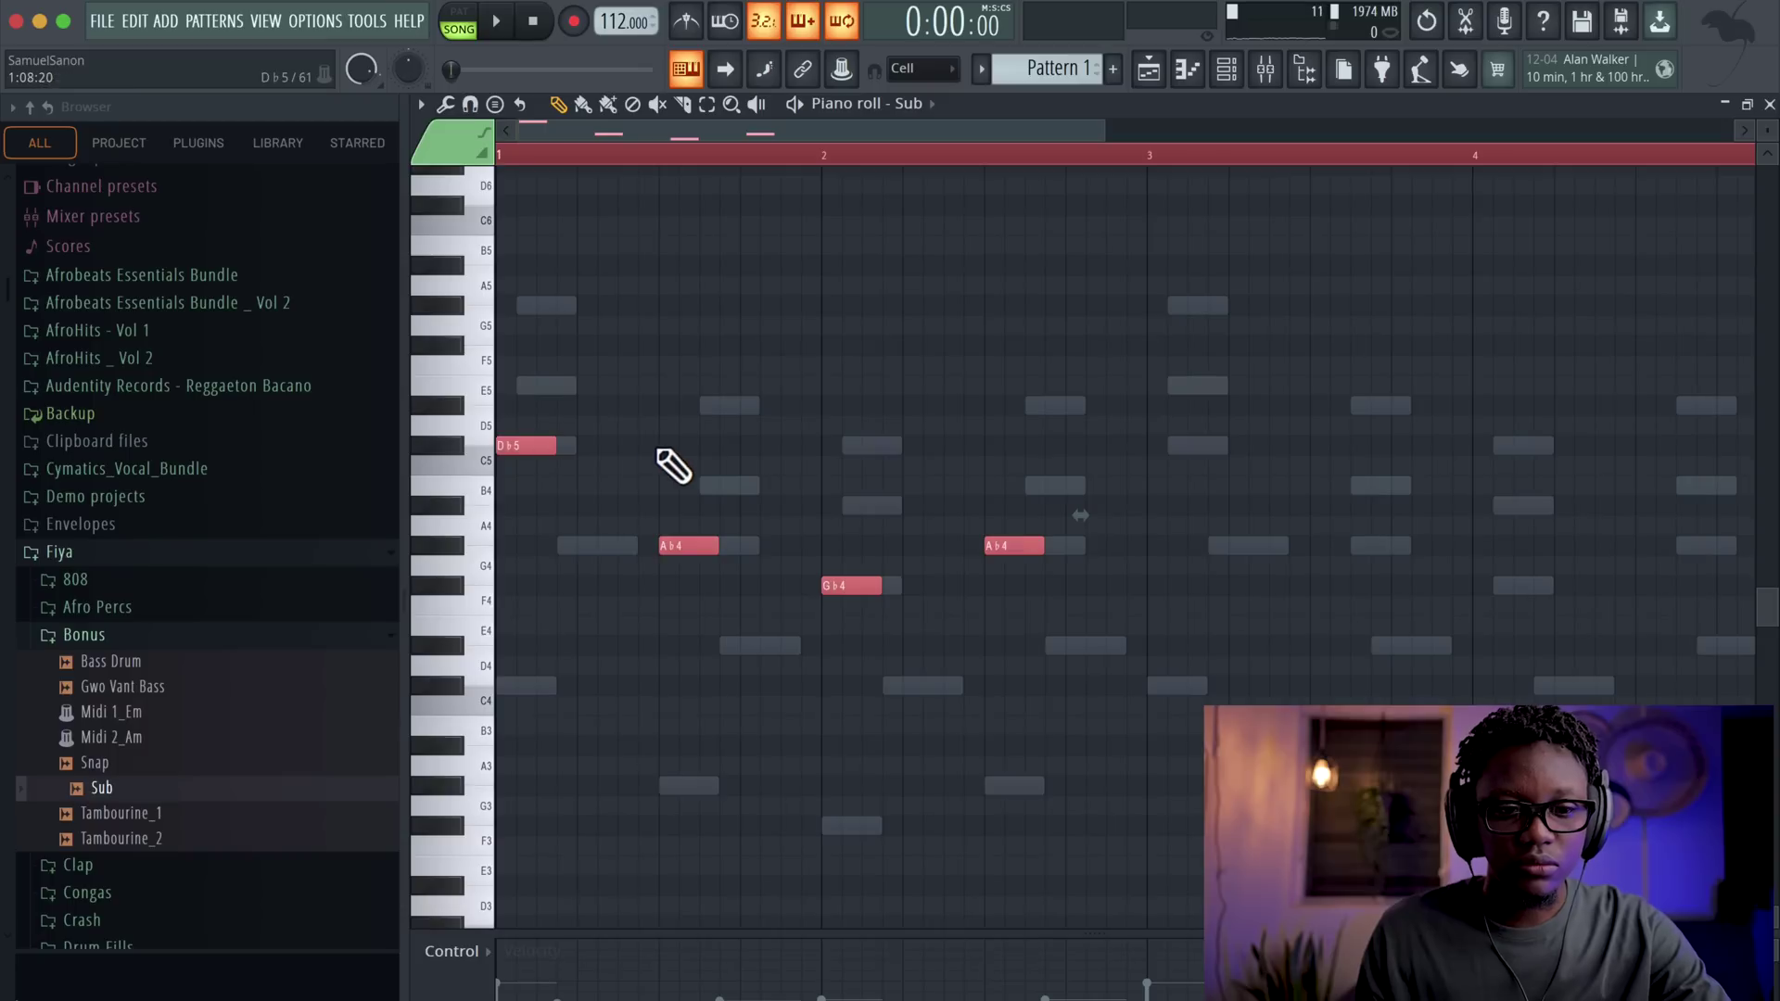
key("space")
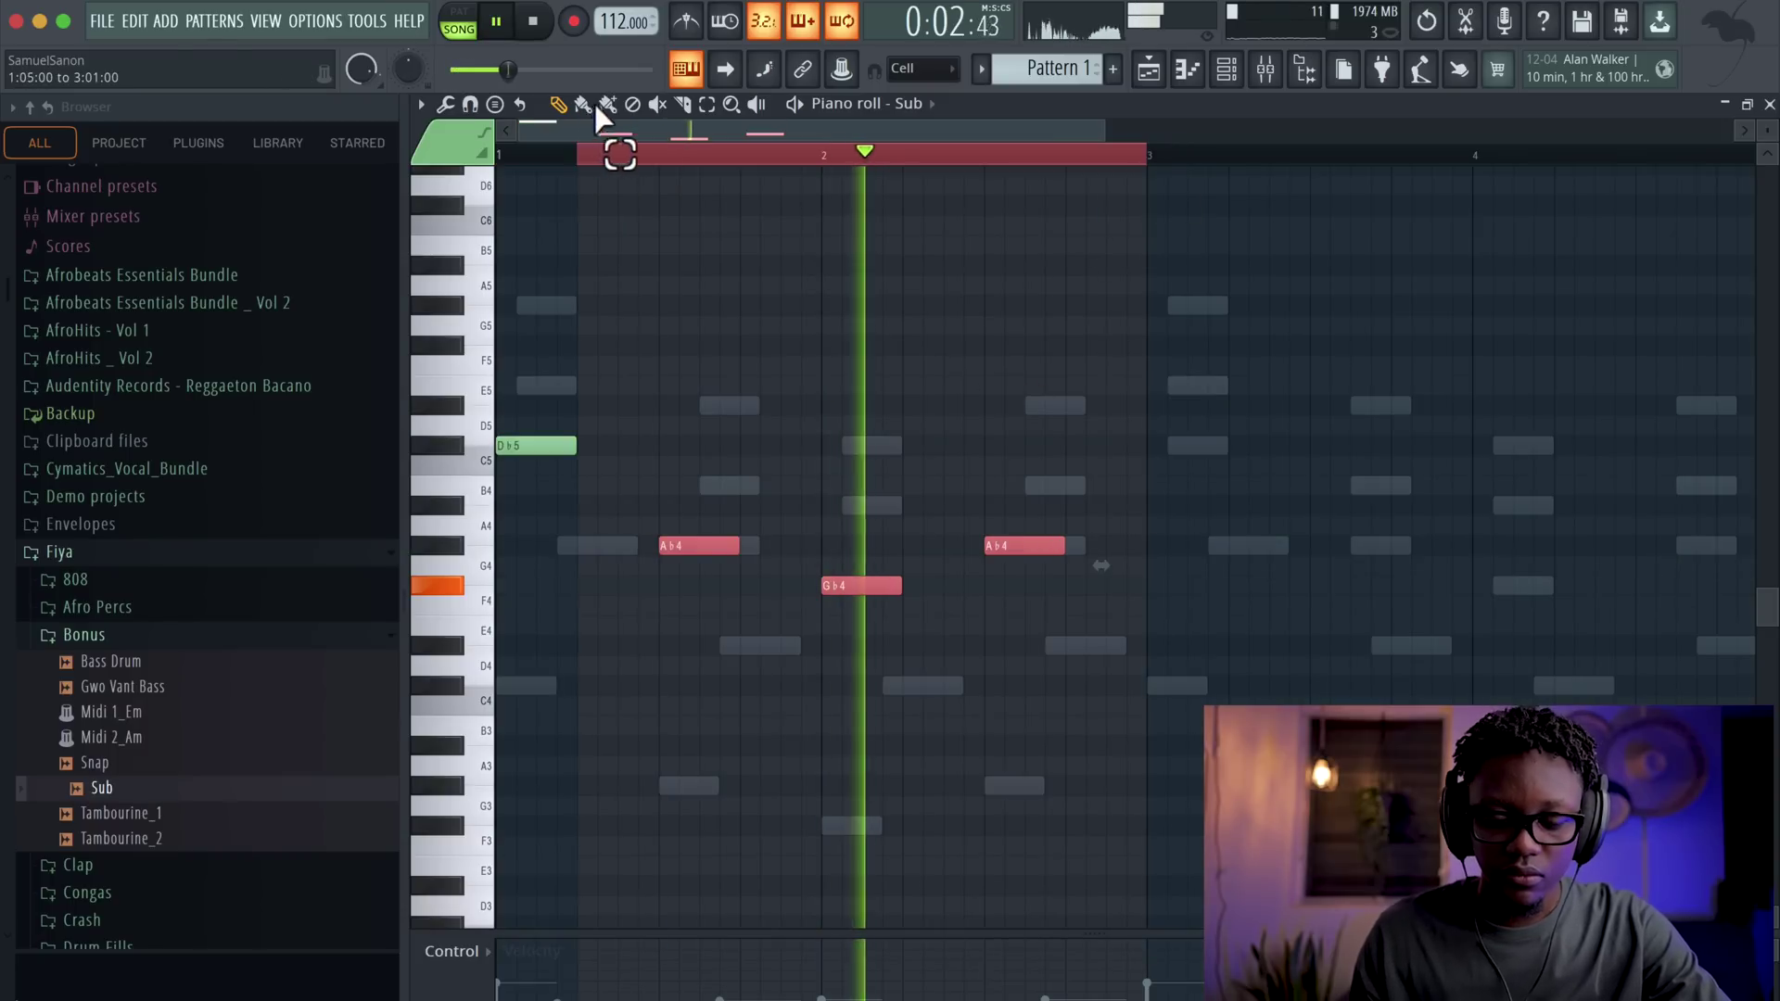
key("ctrl+b")
key("F7")
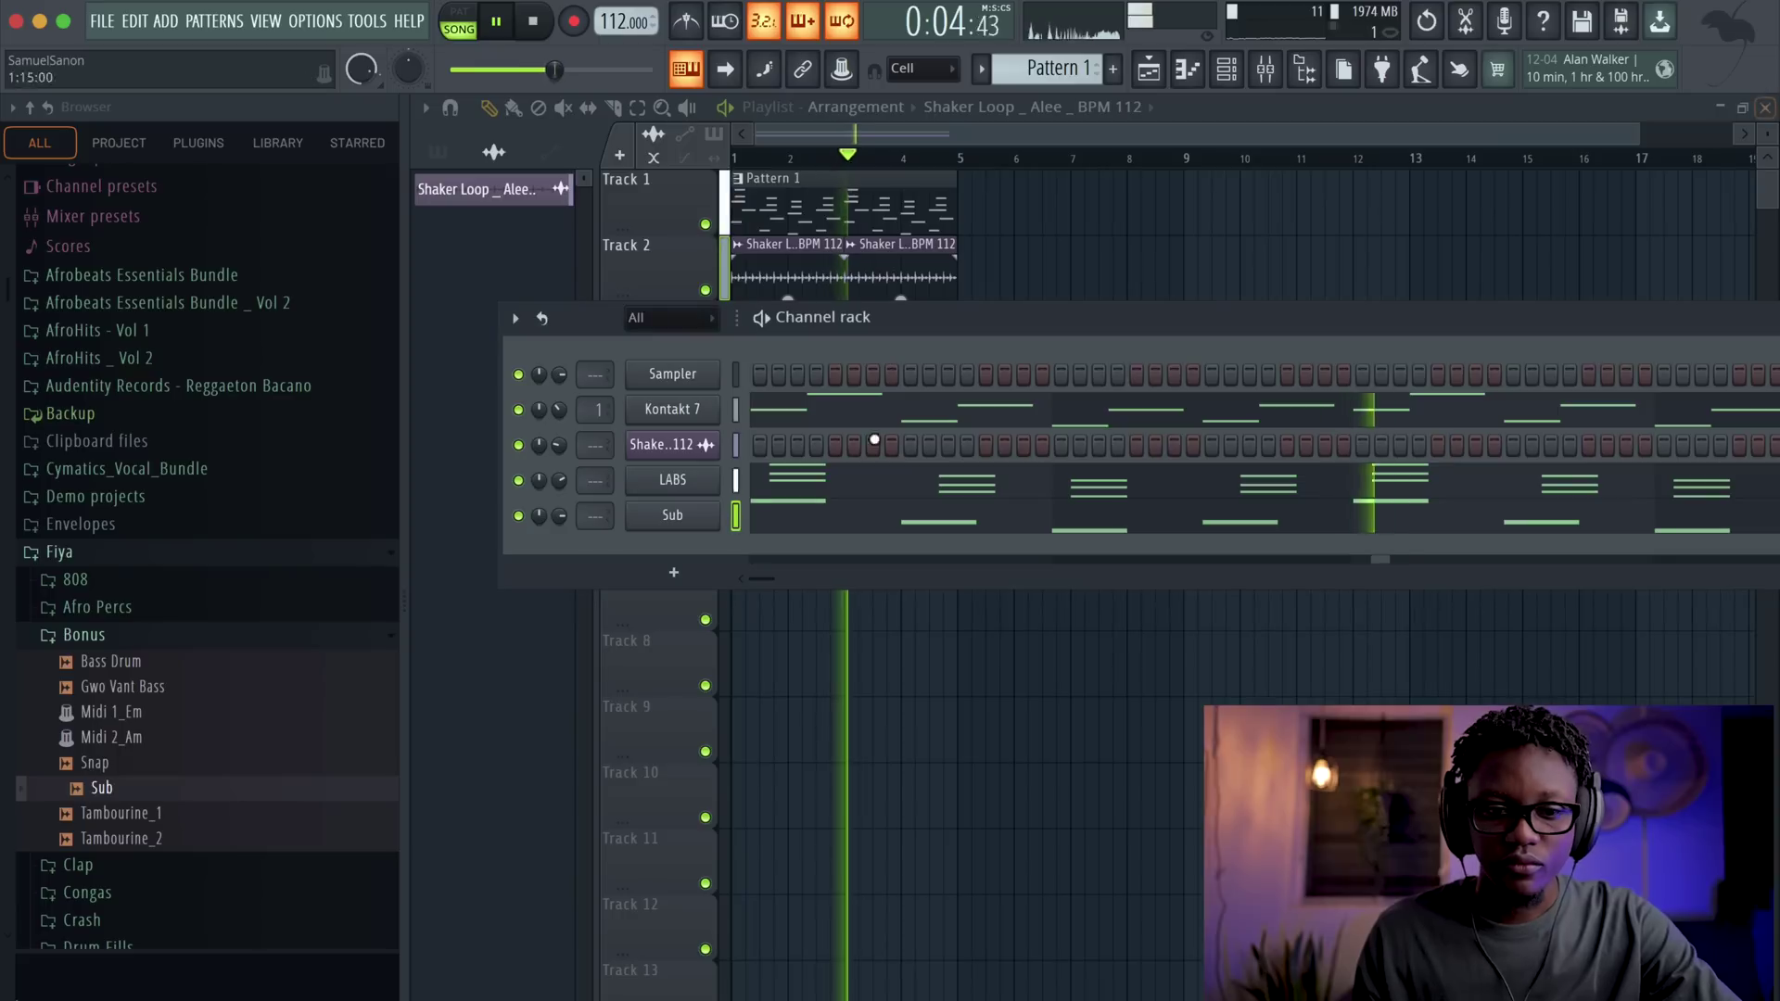
- Normalize the Sub sample and audition the bassline with the rest of the beat
key("space")
left_click(475, 234)
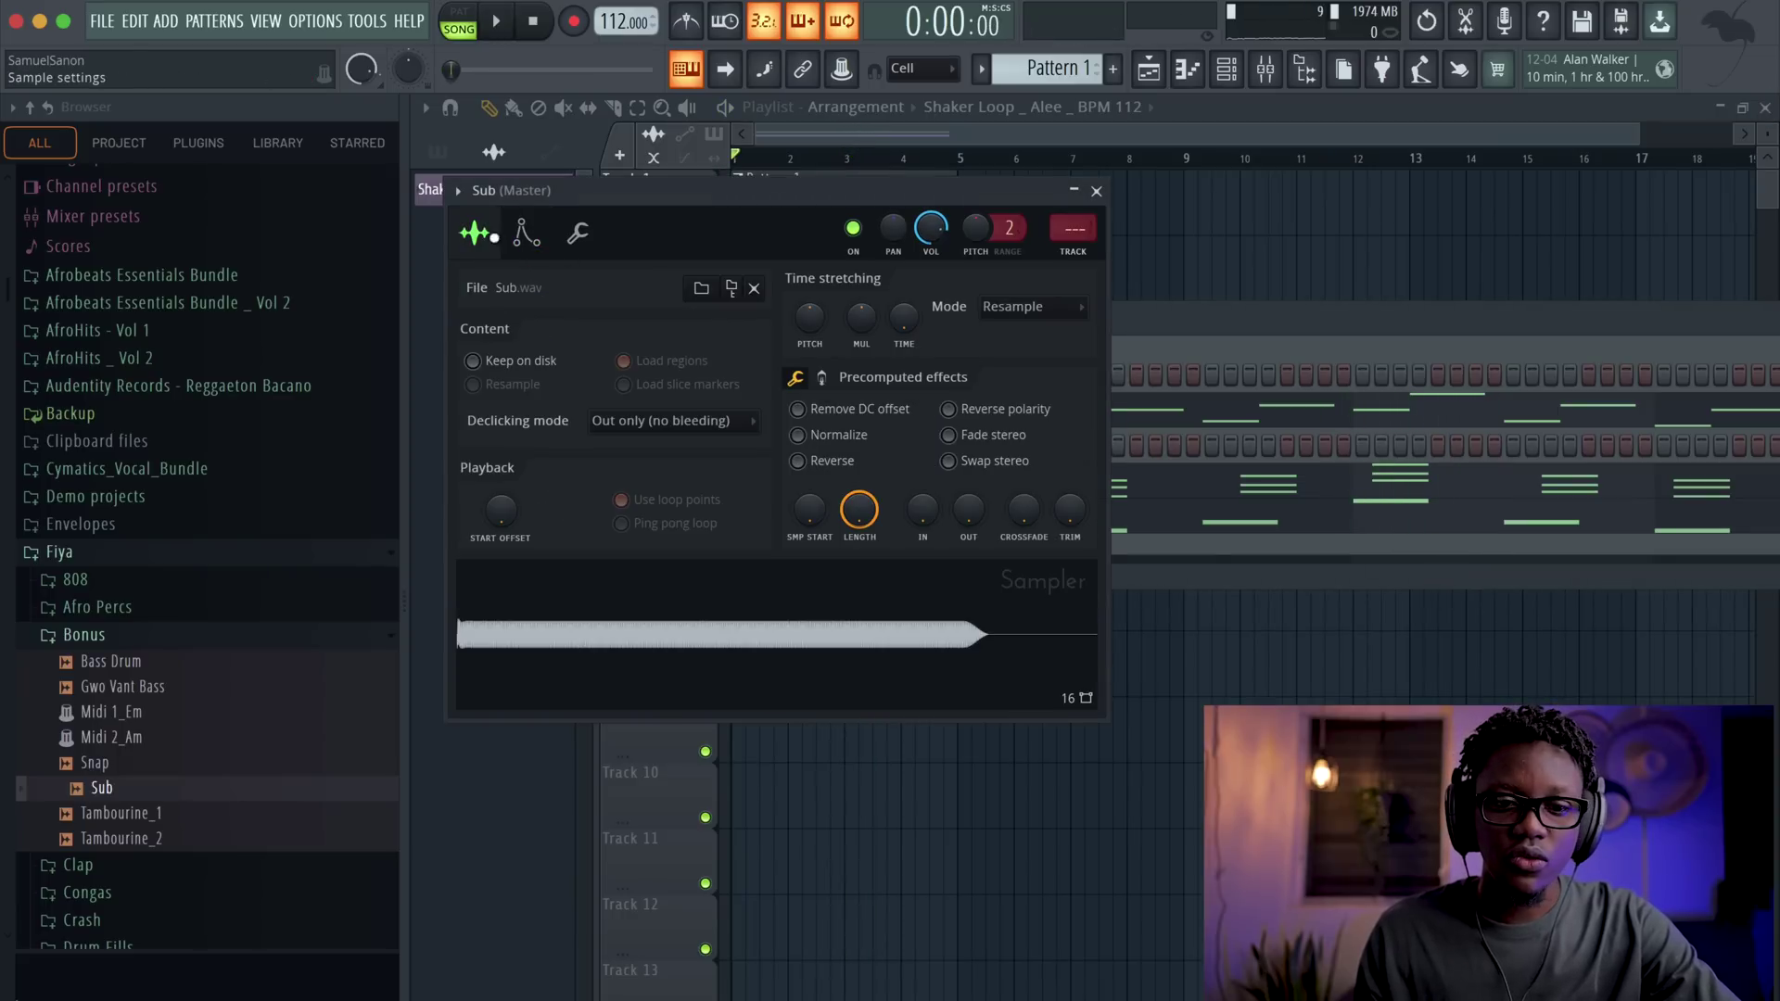
left_click(798, 436)
key("space")
left_click(1095, 190)
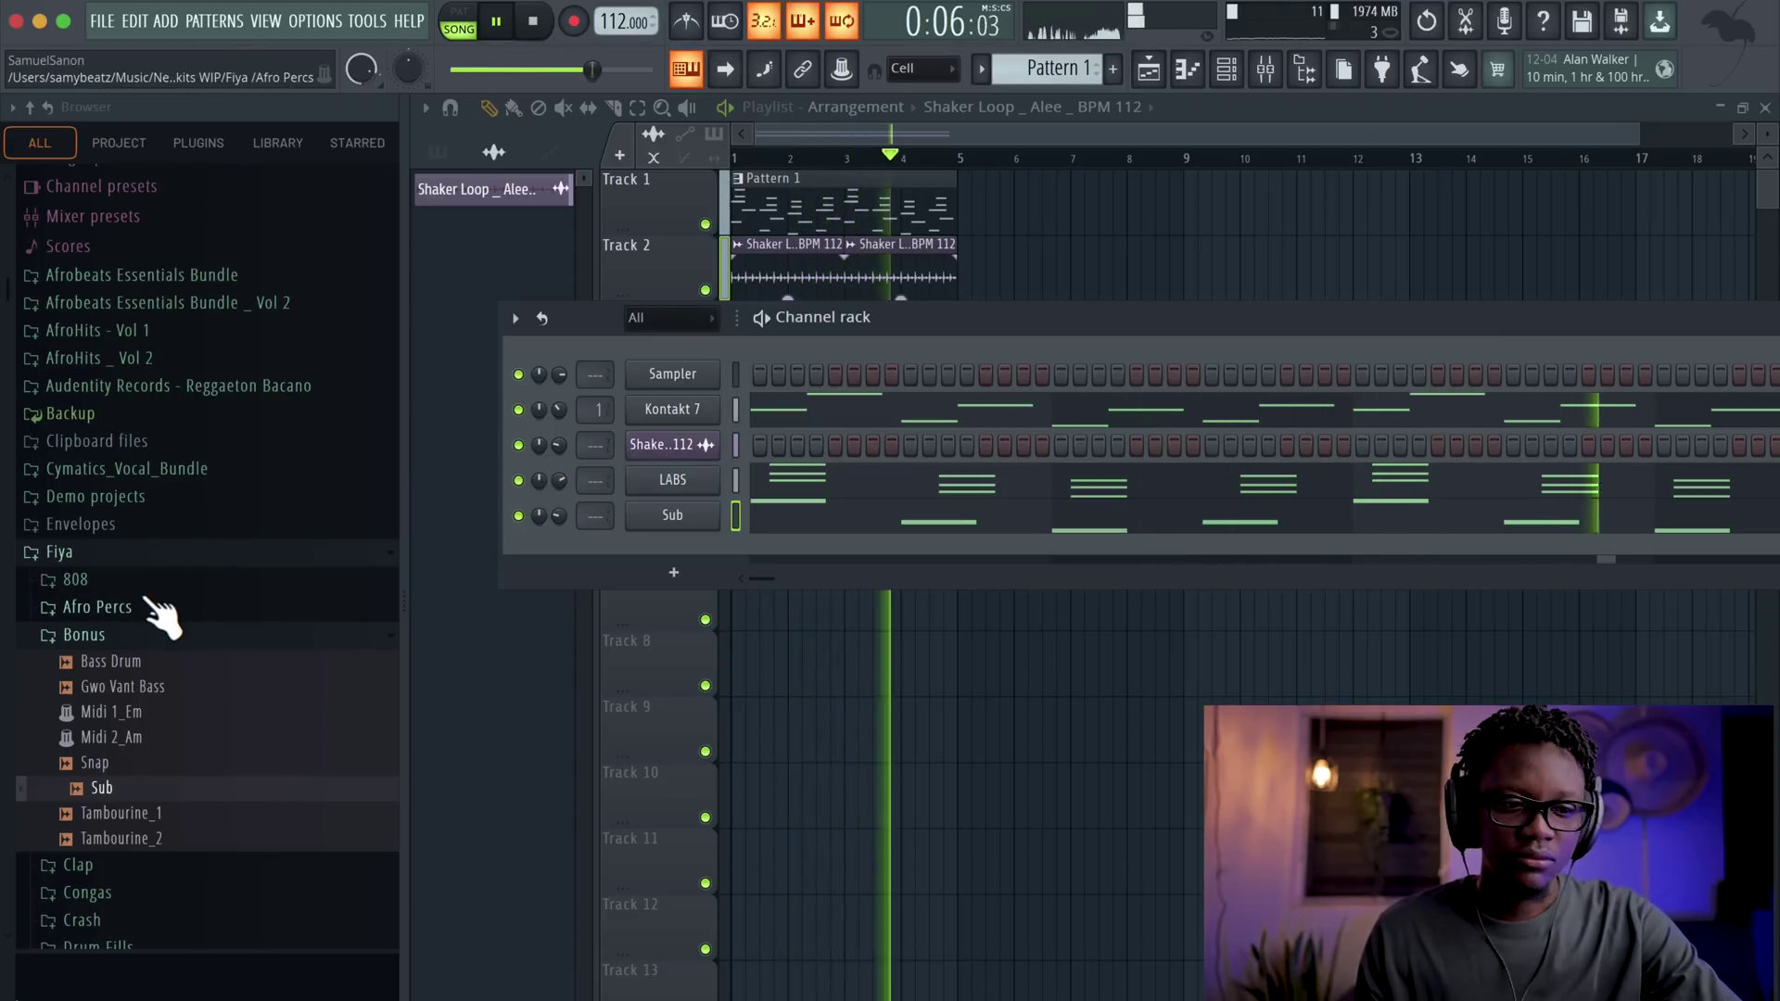
key("space")
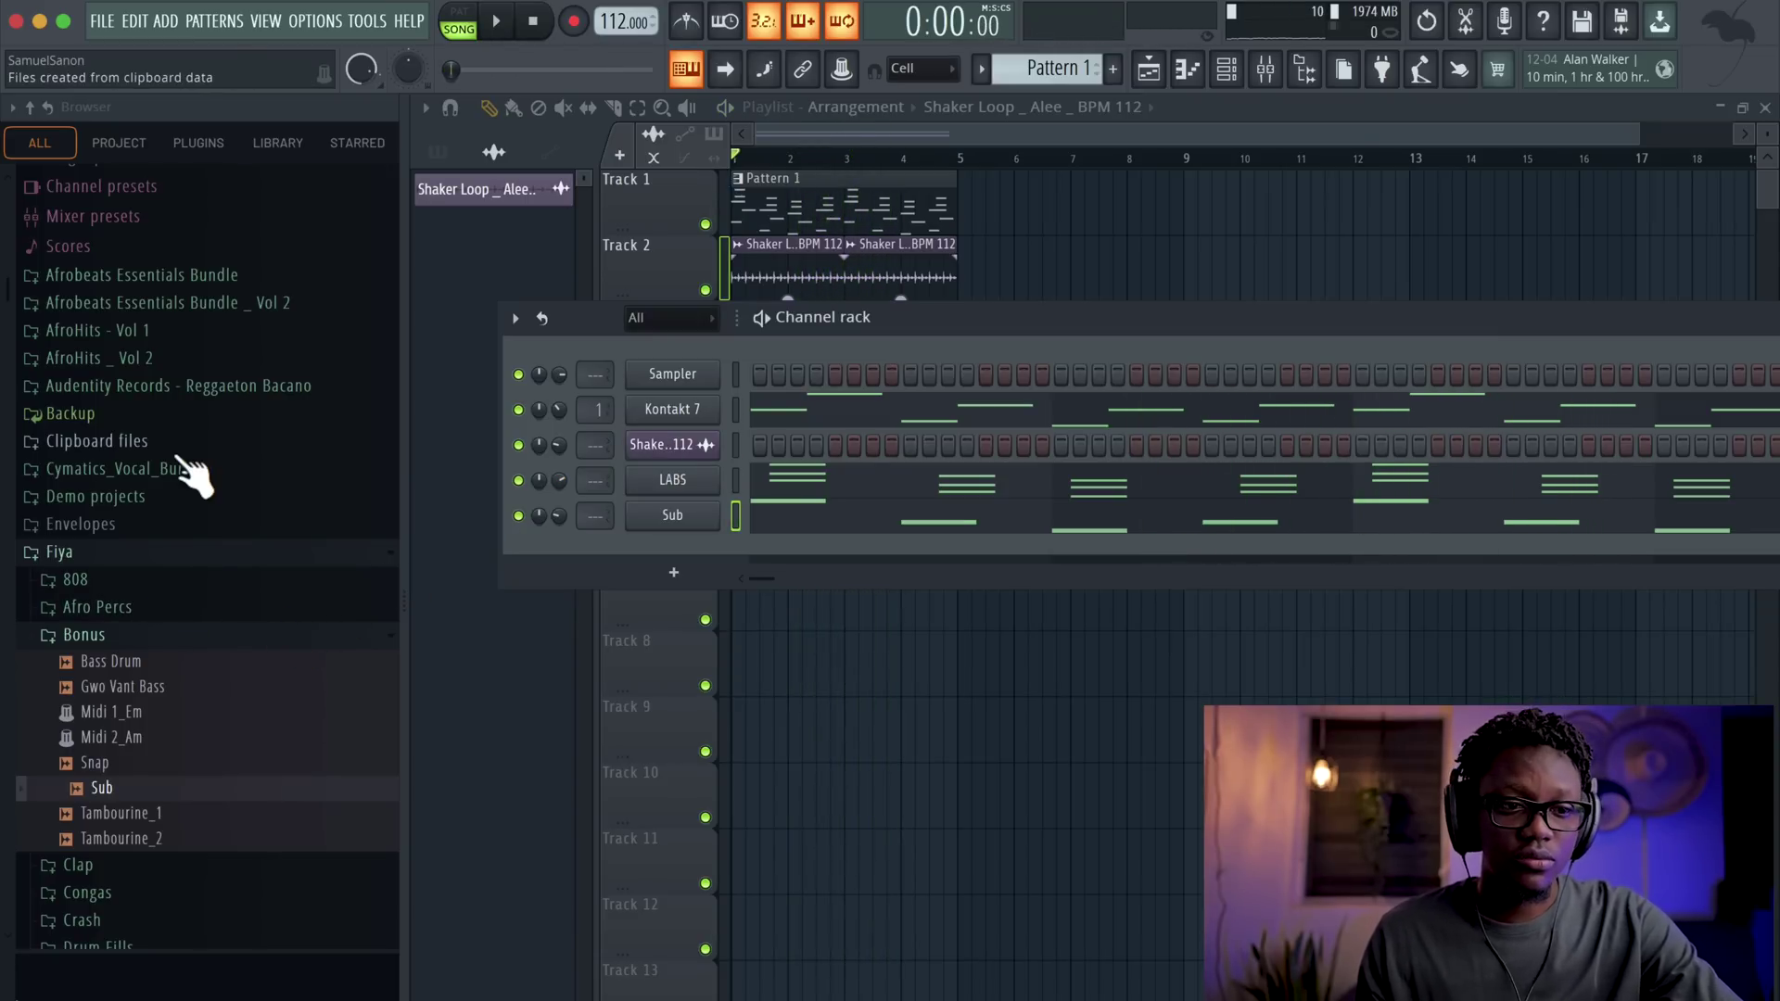
- Open the AfroPercs sample folder inside AfroVibes in the Afrobeats Essentials Bundle
left_click(162, 306)
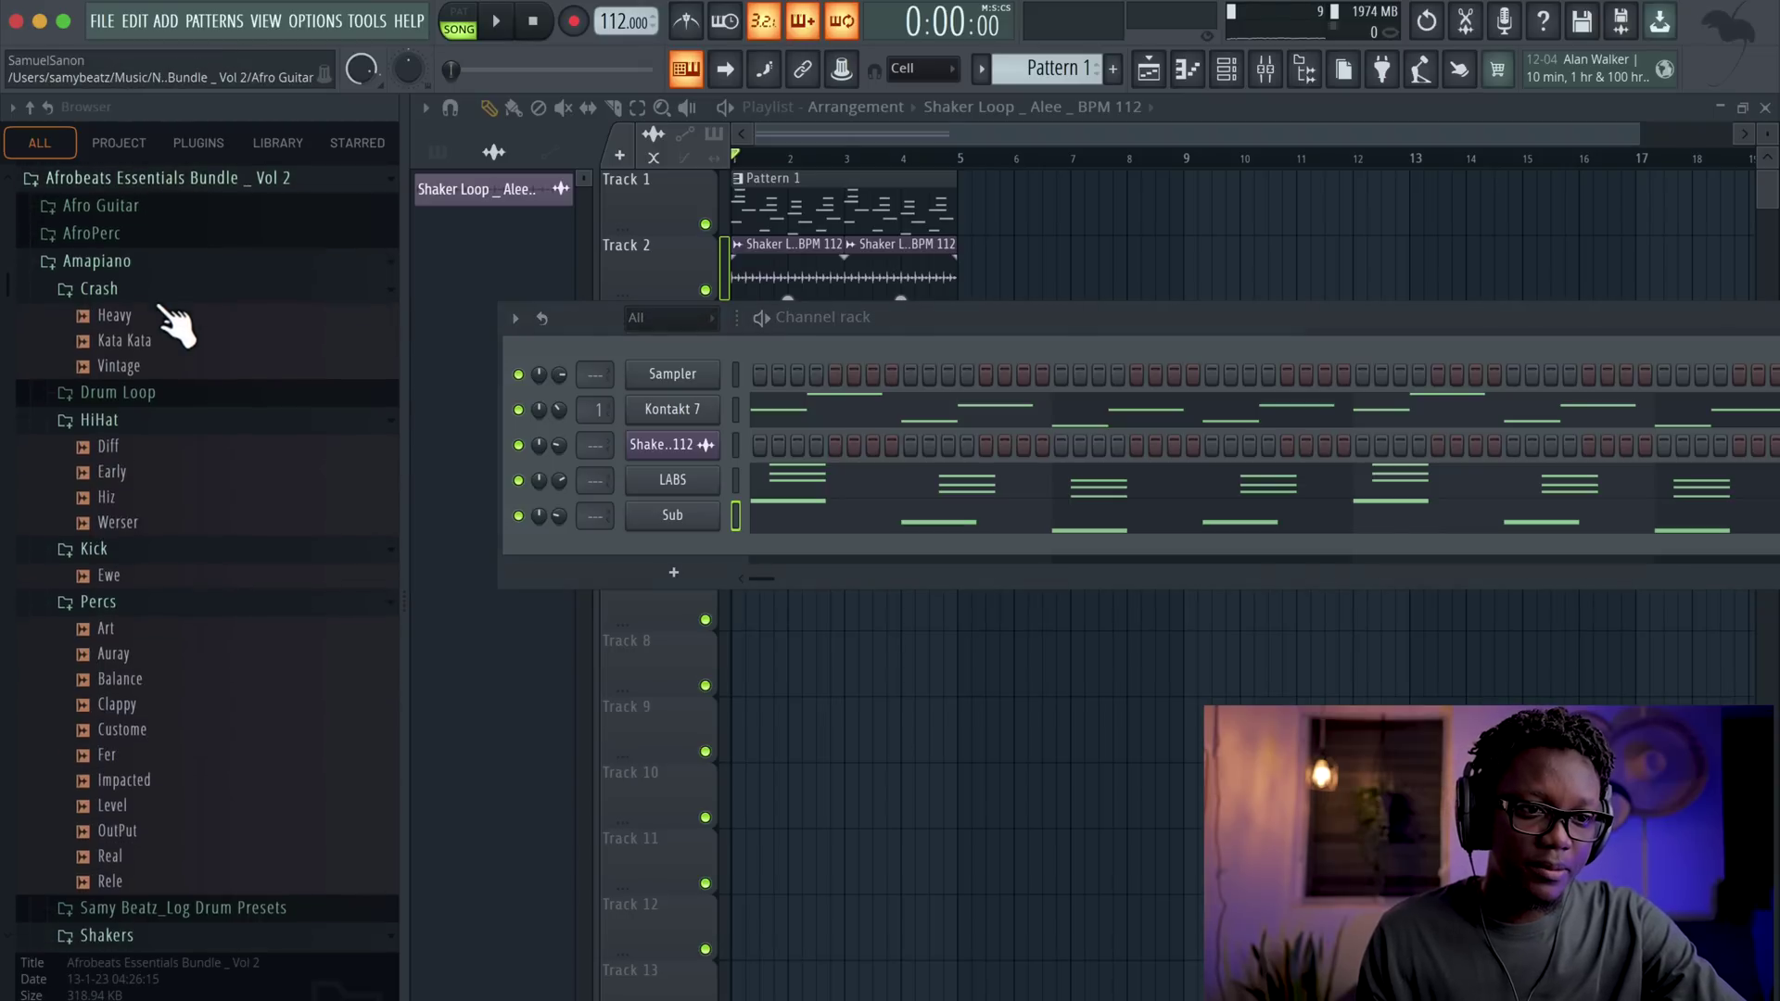
scroll(181, 348, "up", 3)
left_click(172, 384)
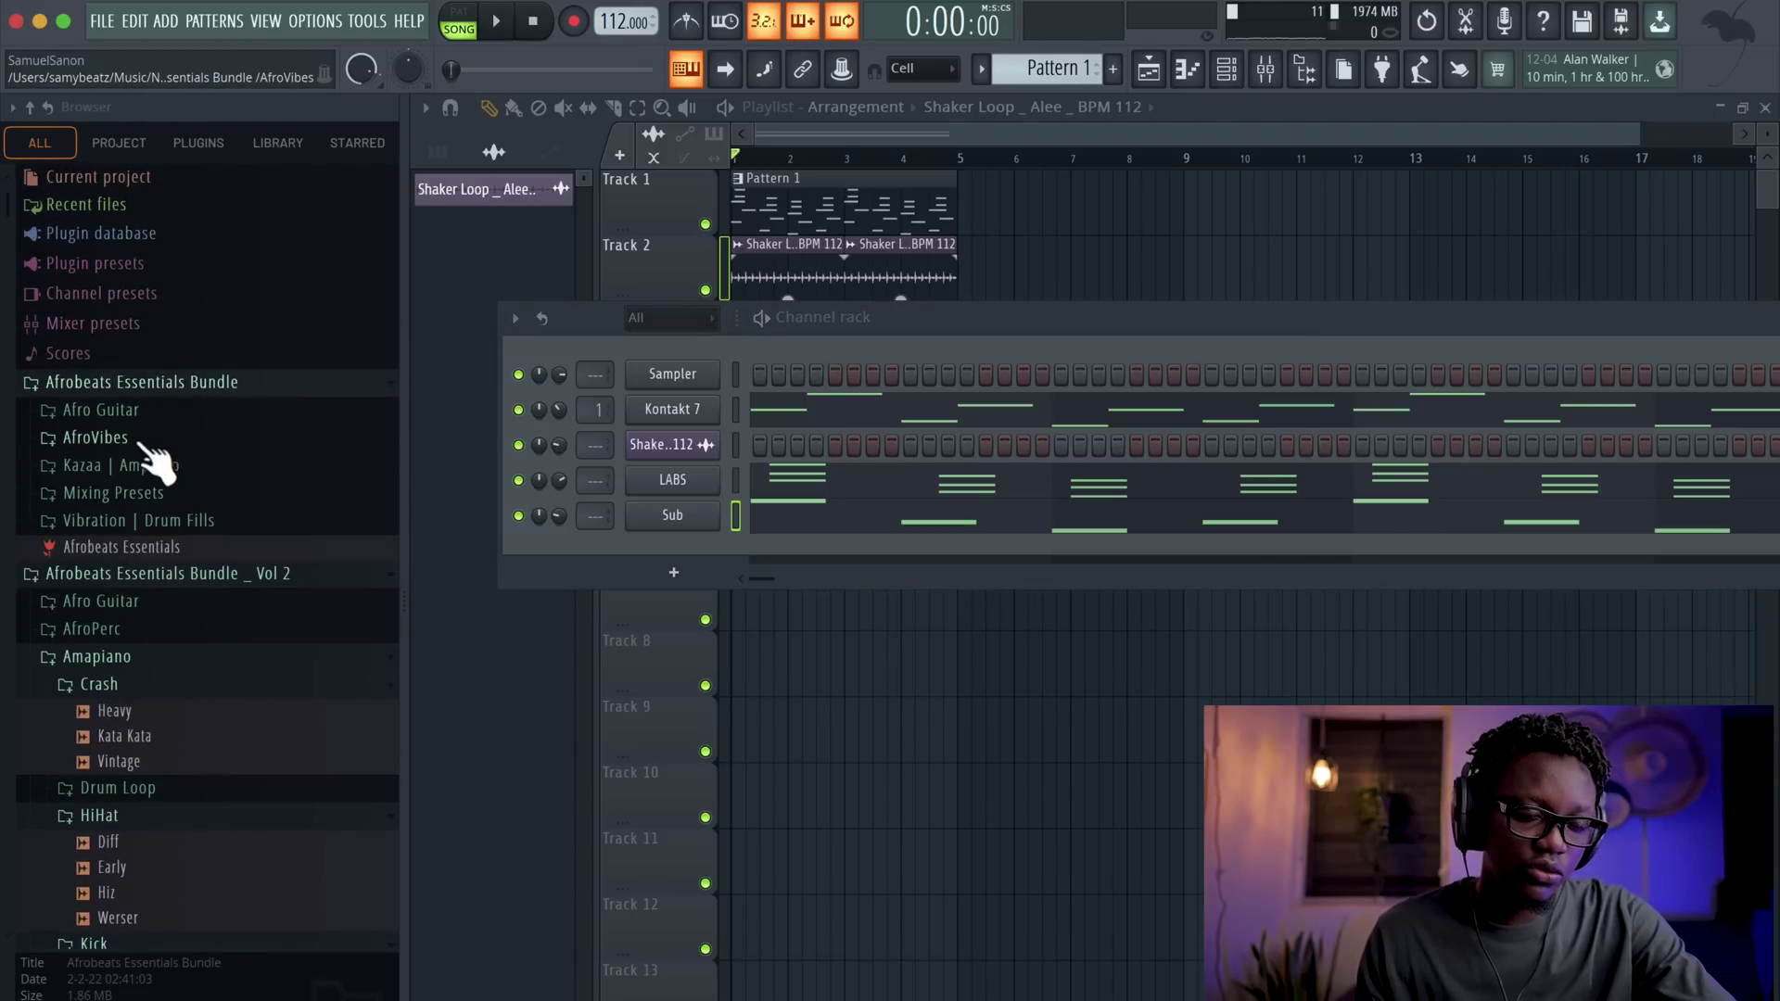
left_click(126, 447)
left_click(124, 491)
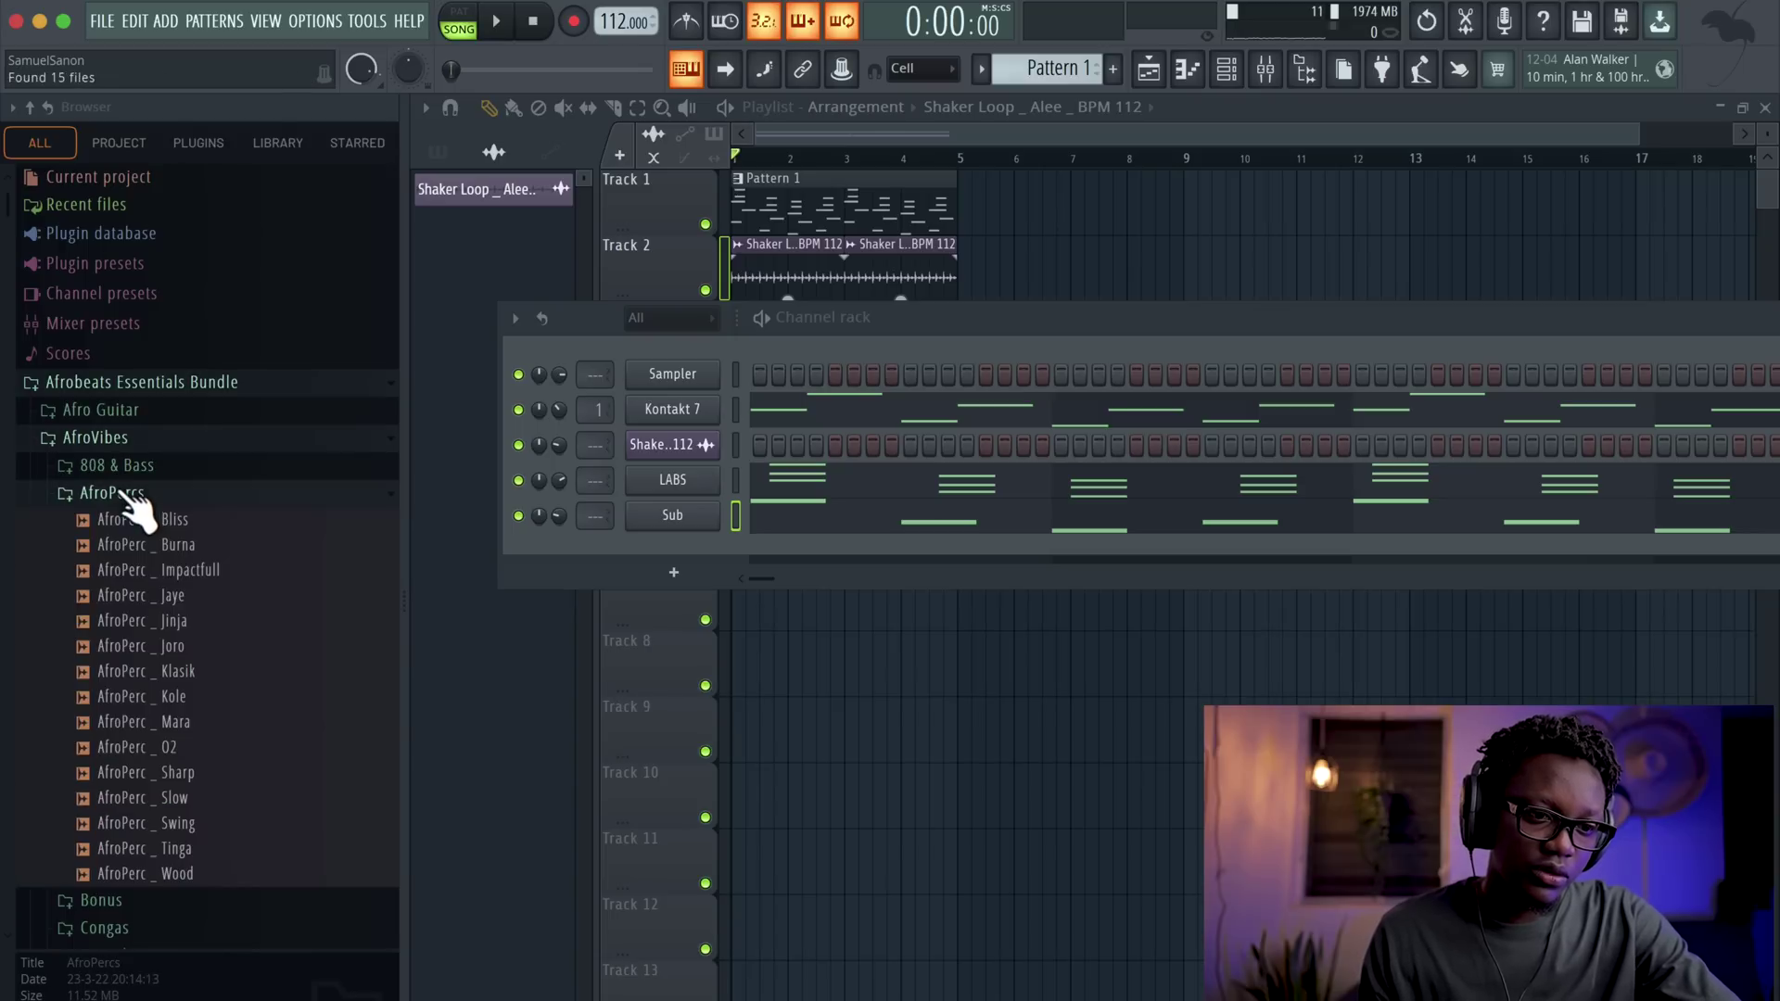
- Audition the AfroPerc samples and load AfroPerc _ Wood onto the empty Sampler channel
left_click(176, 620)
left_click(185, 570)
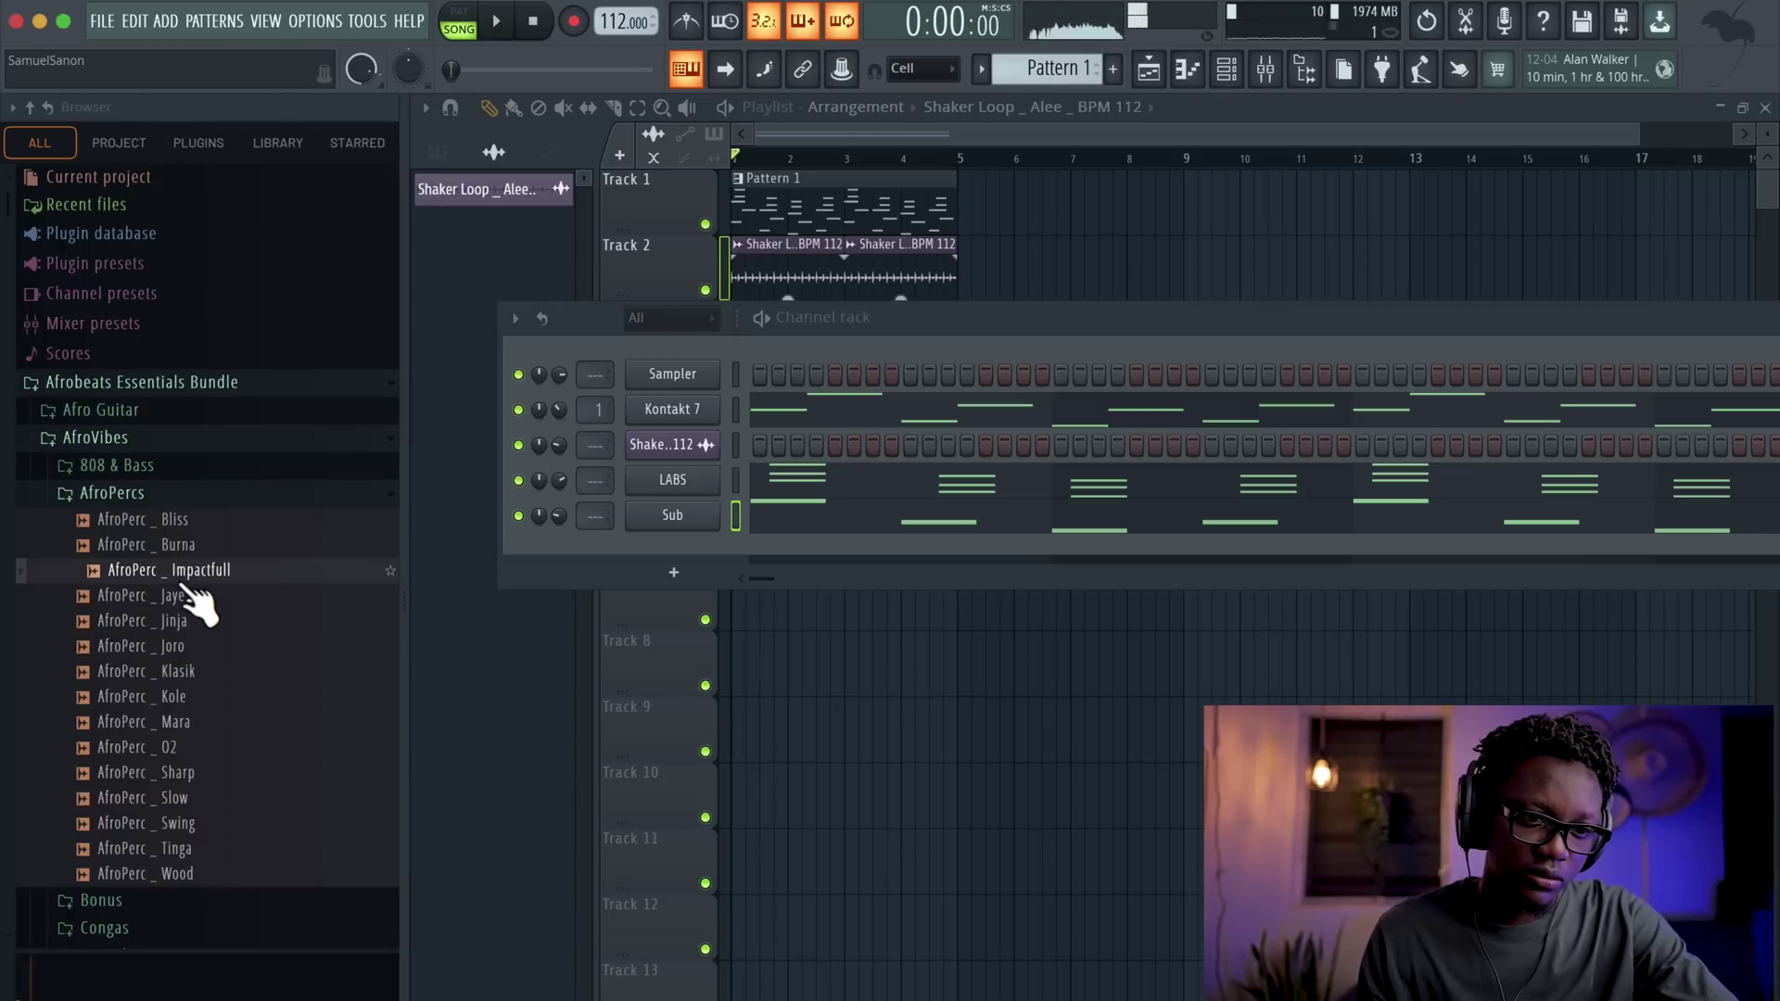
left_click(177, 696)
left_click(176, 721)
left_click(178, 746)
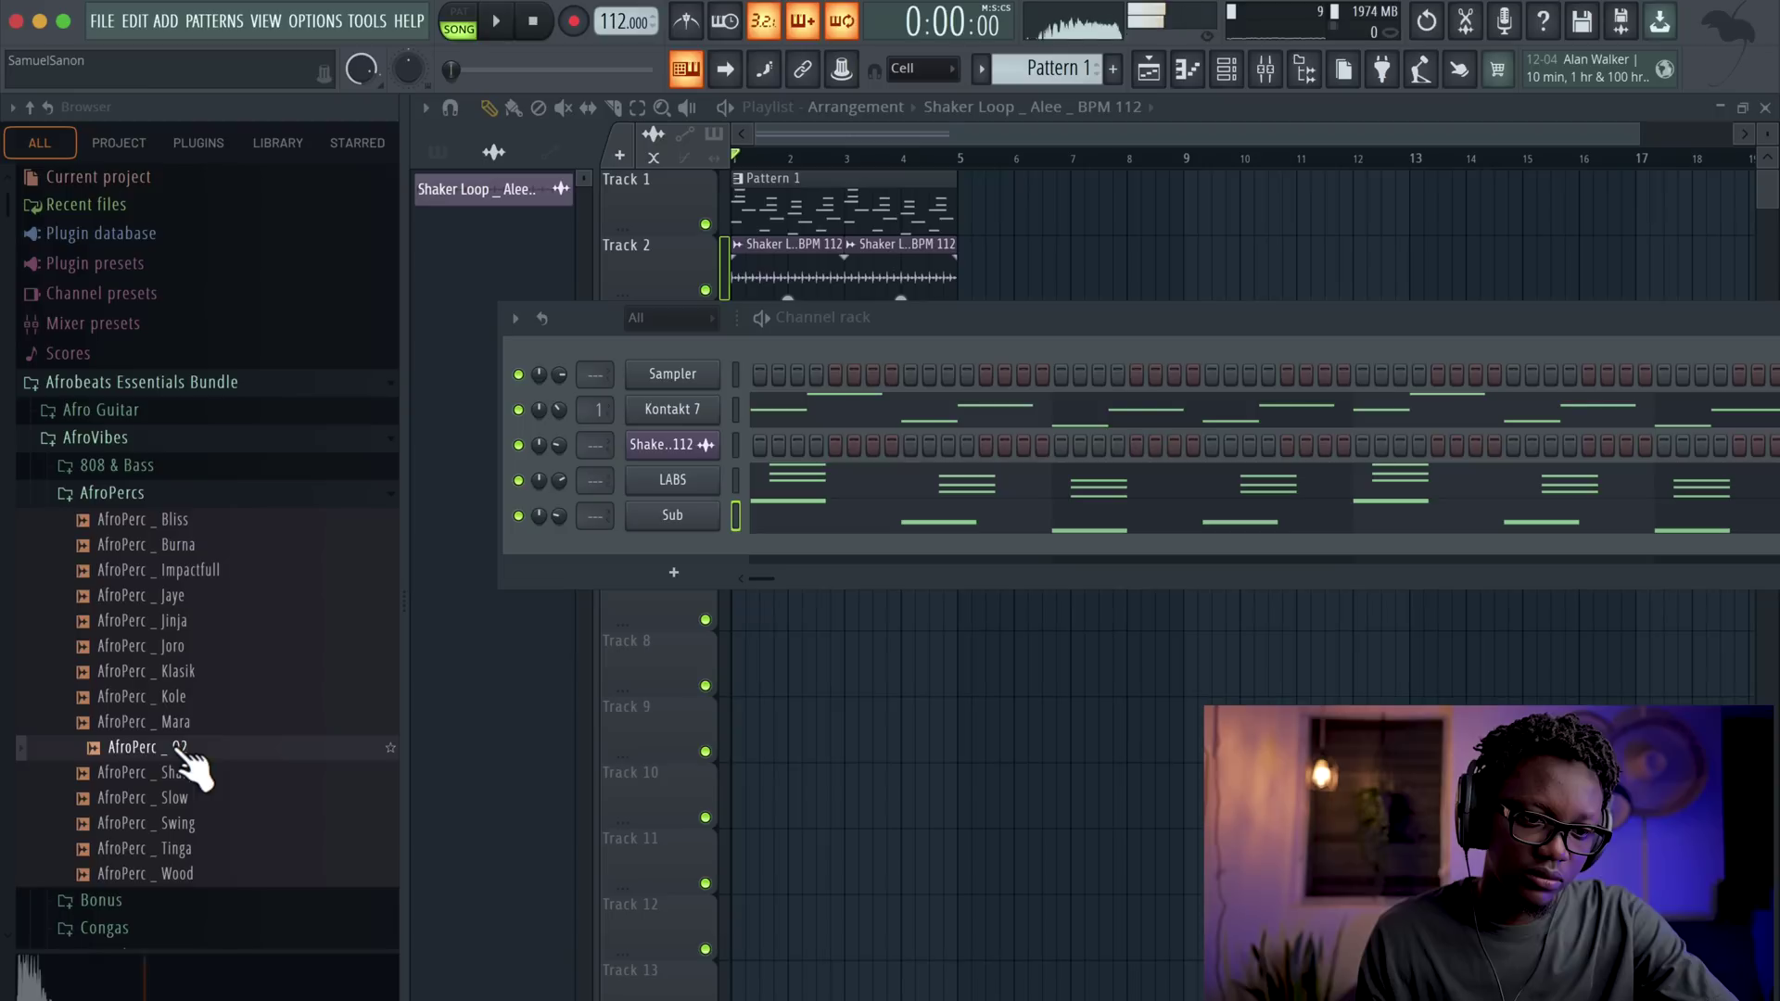
left_click(183, 772)
left_click(185, 799)
left_click(183, 848)
left_click(190, 875)
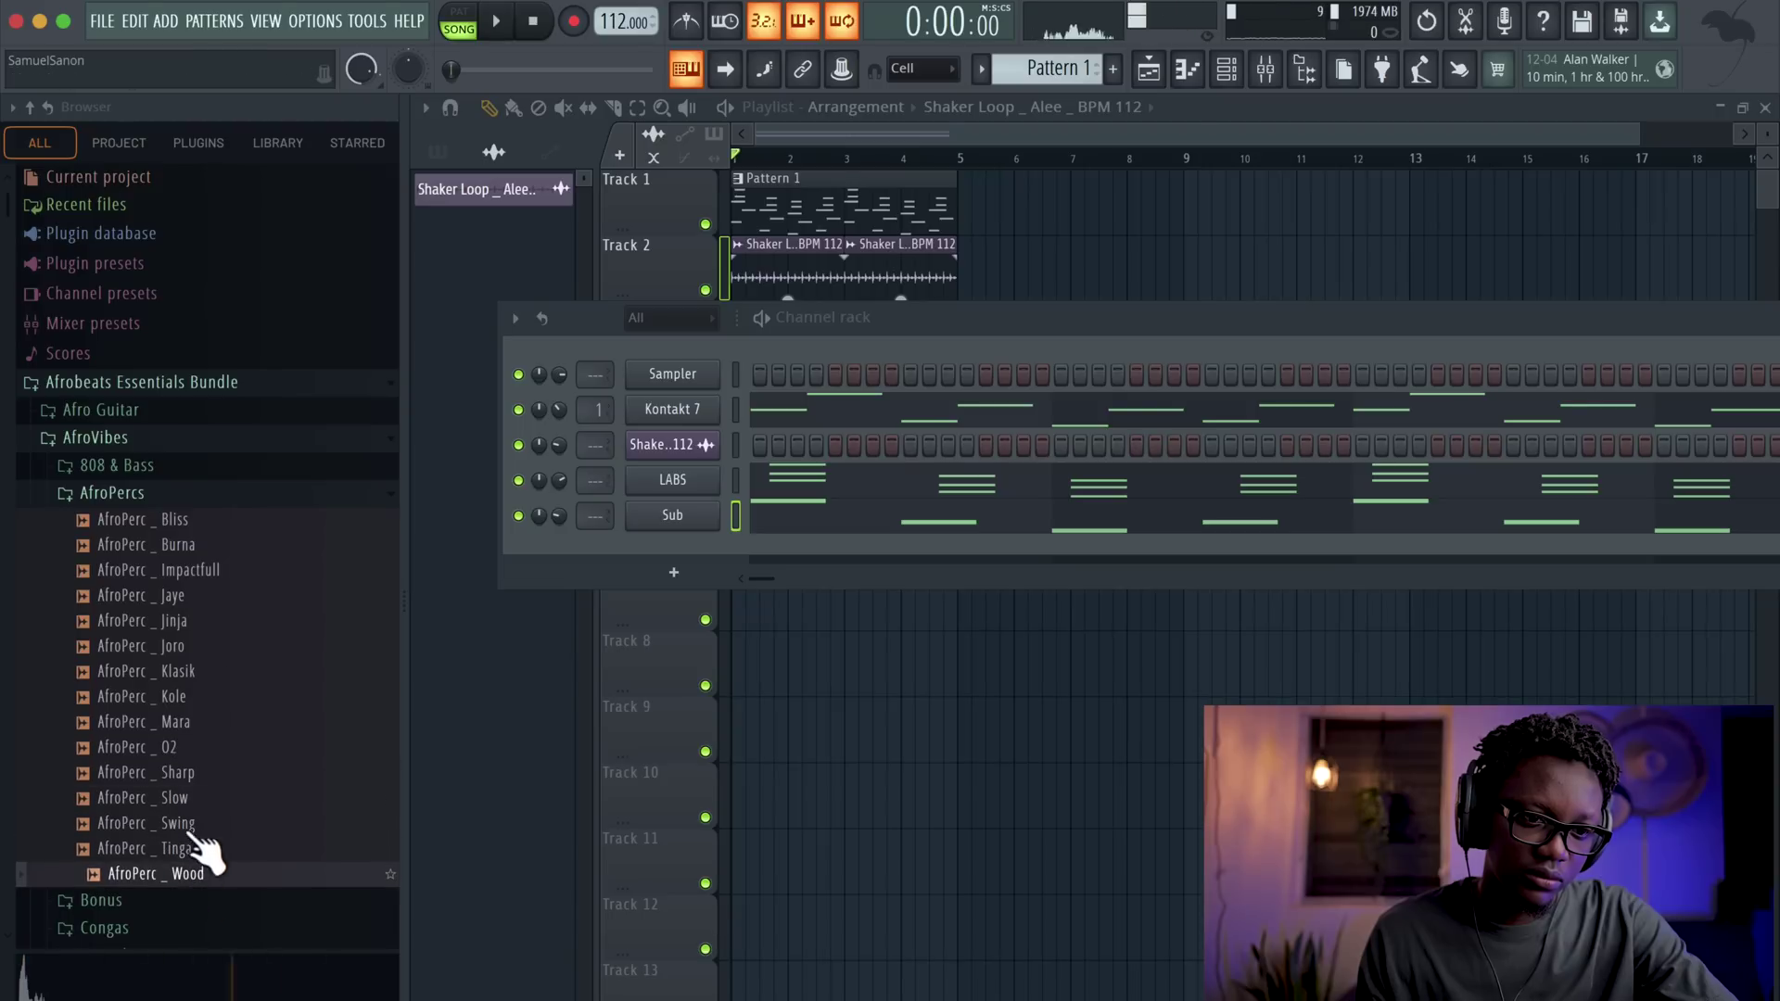
left_click_drag(186, 890, 672, 373)
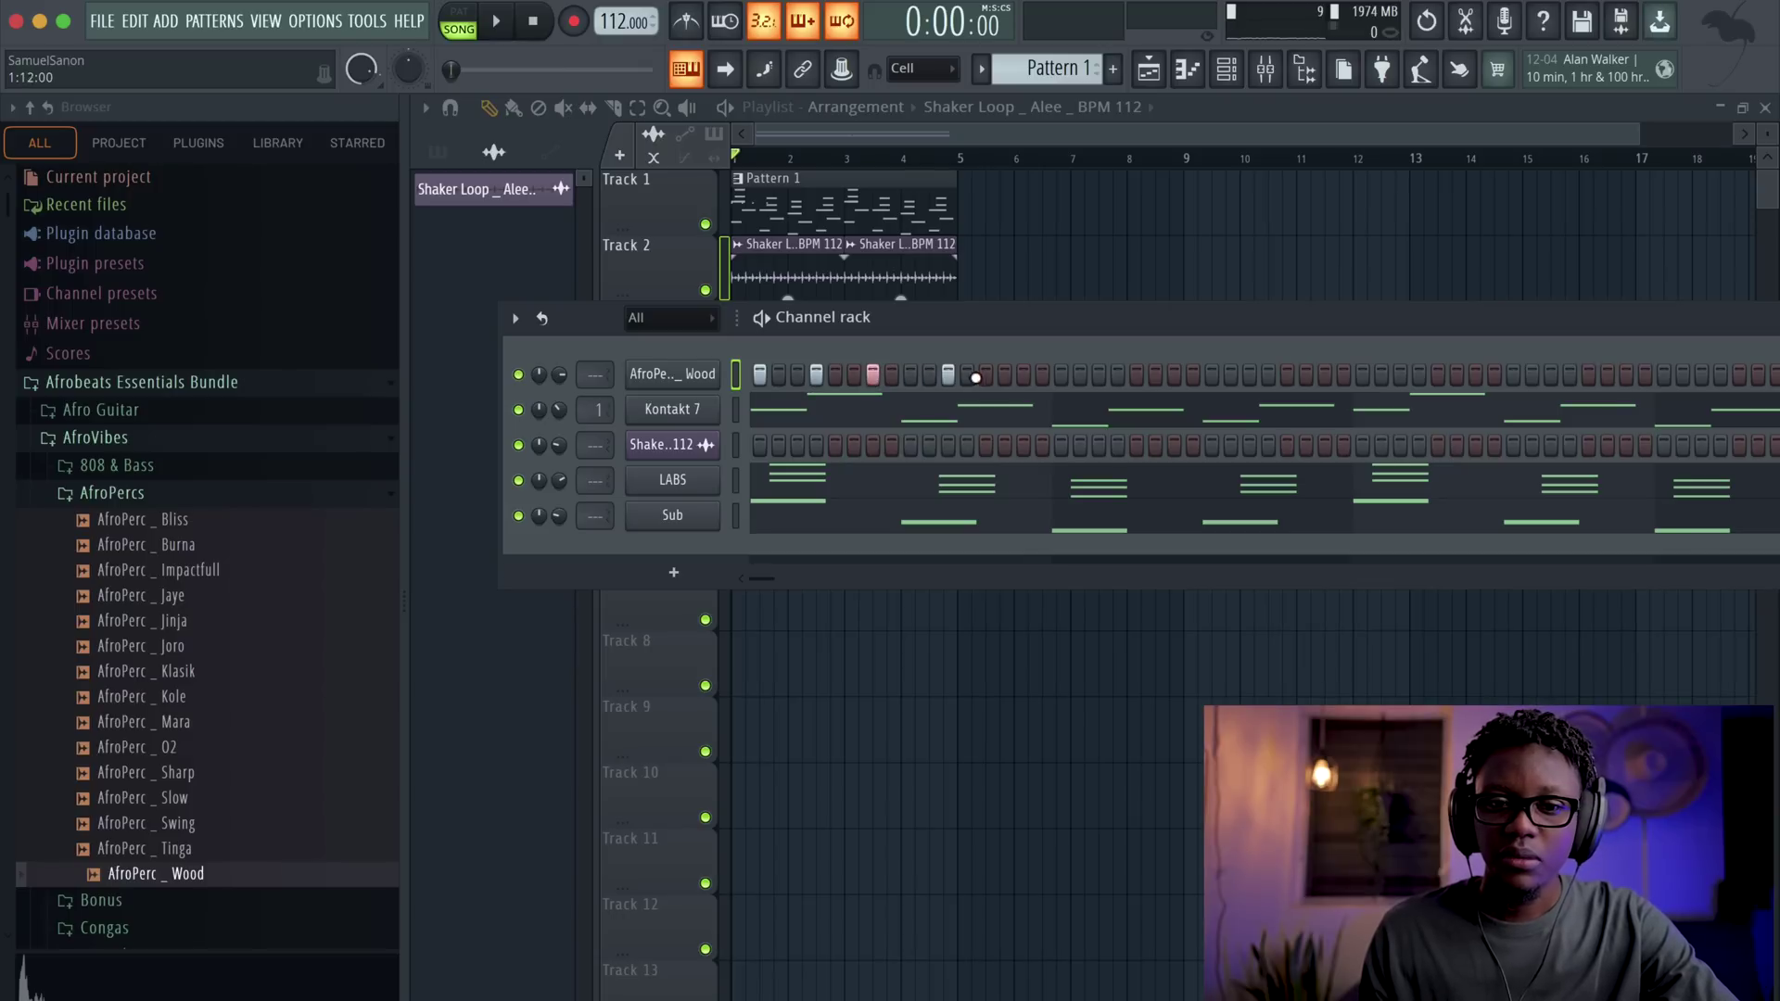
- Complete the AfroPerc _ Wood rhythm on steps 1, 4, 7, 11 and 13 of bar 1 and duplicate it through bar 4
key("space")
right_click(741, 371)
left_click(770, 368)
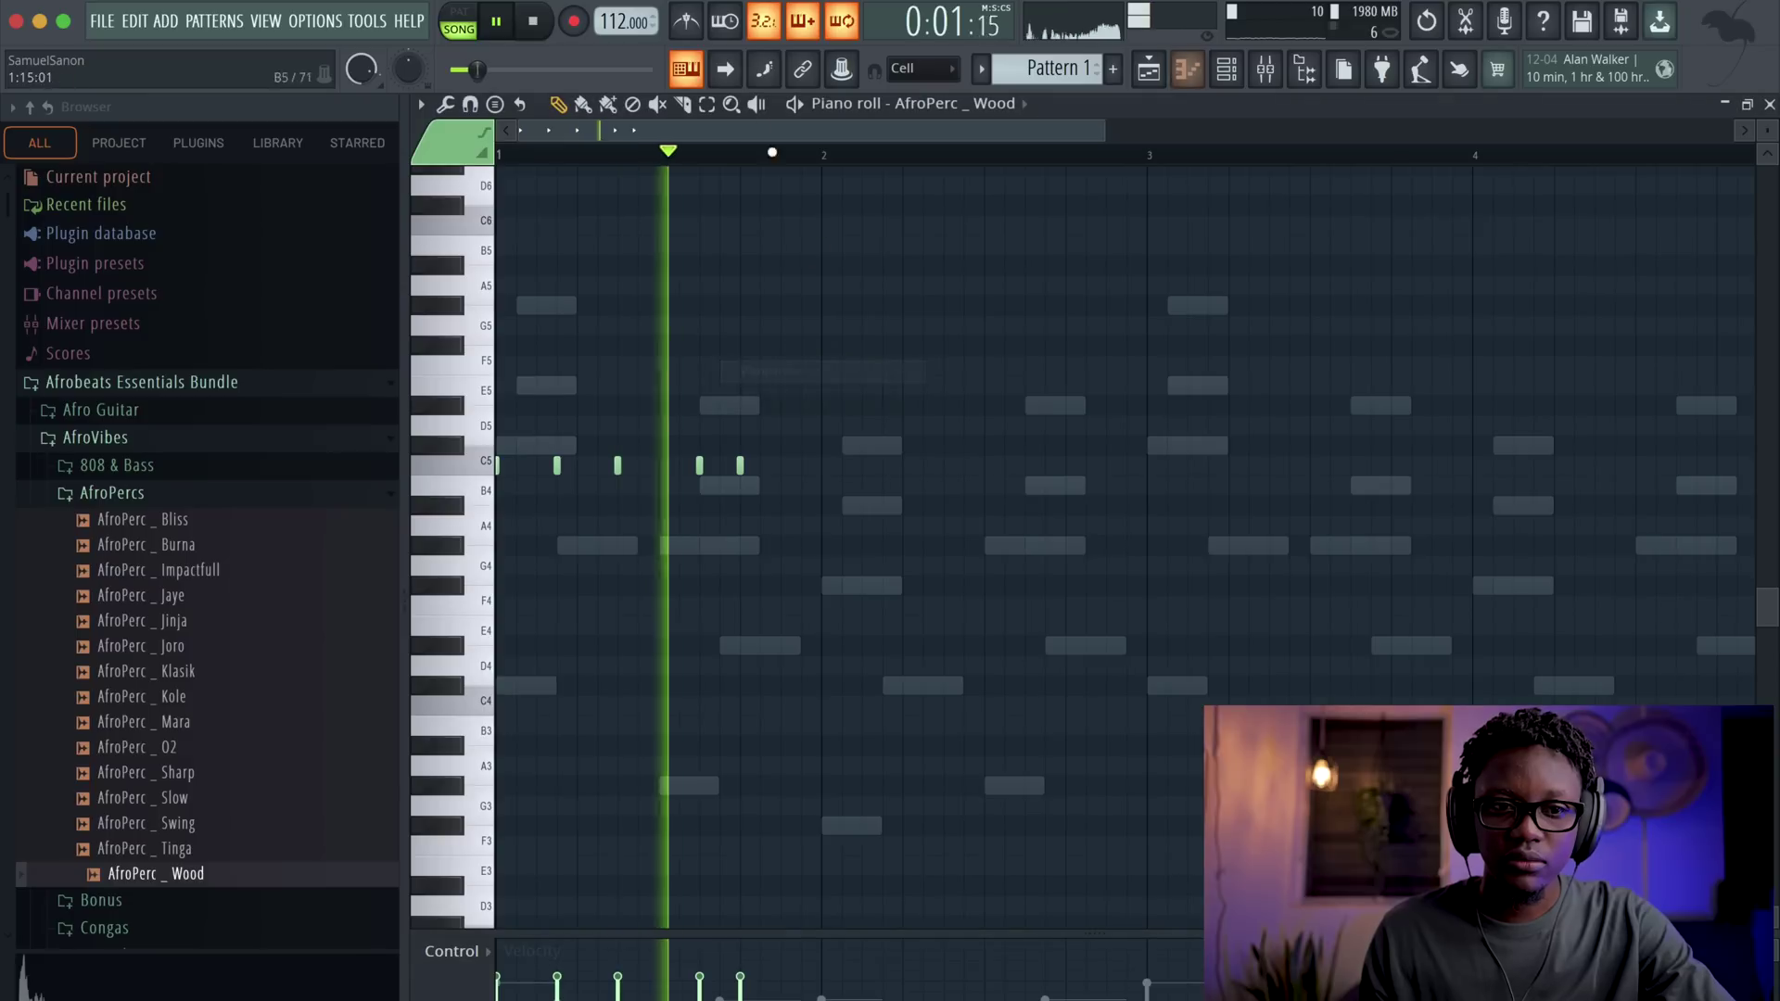
left_click_drag(823, 154, 498, 155)
key("ctrl+b")
key("ctrl+b")
key("ctrl+b")
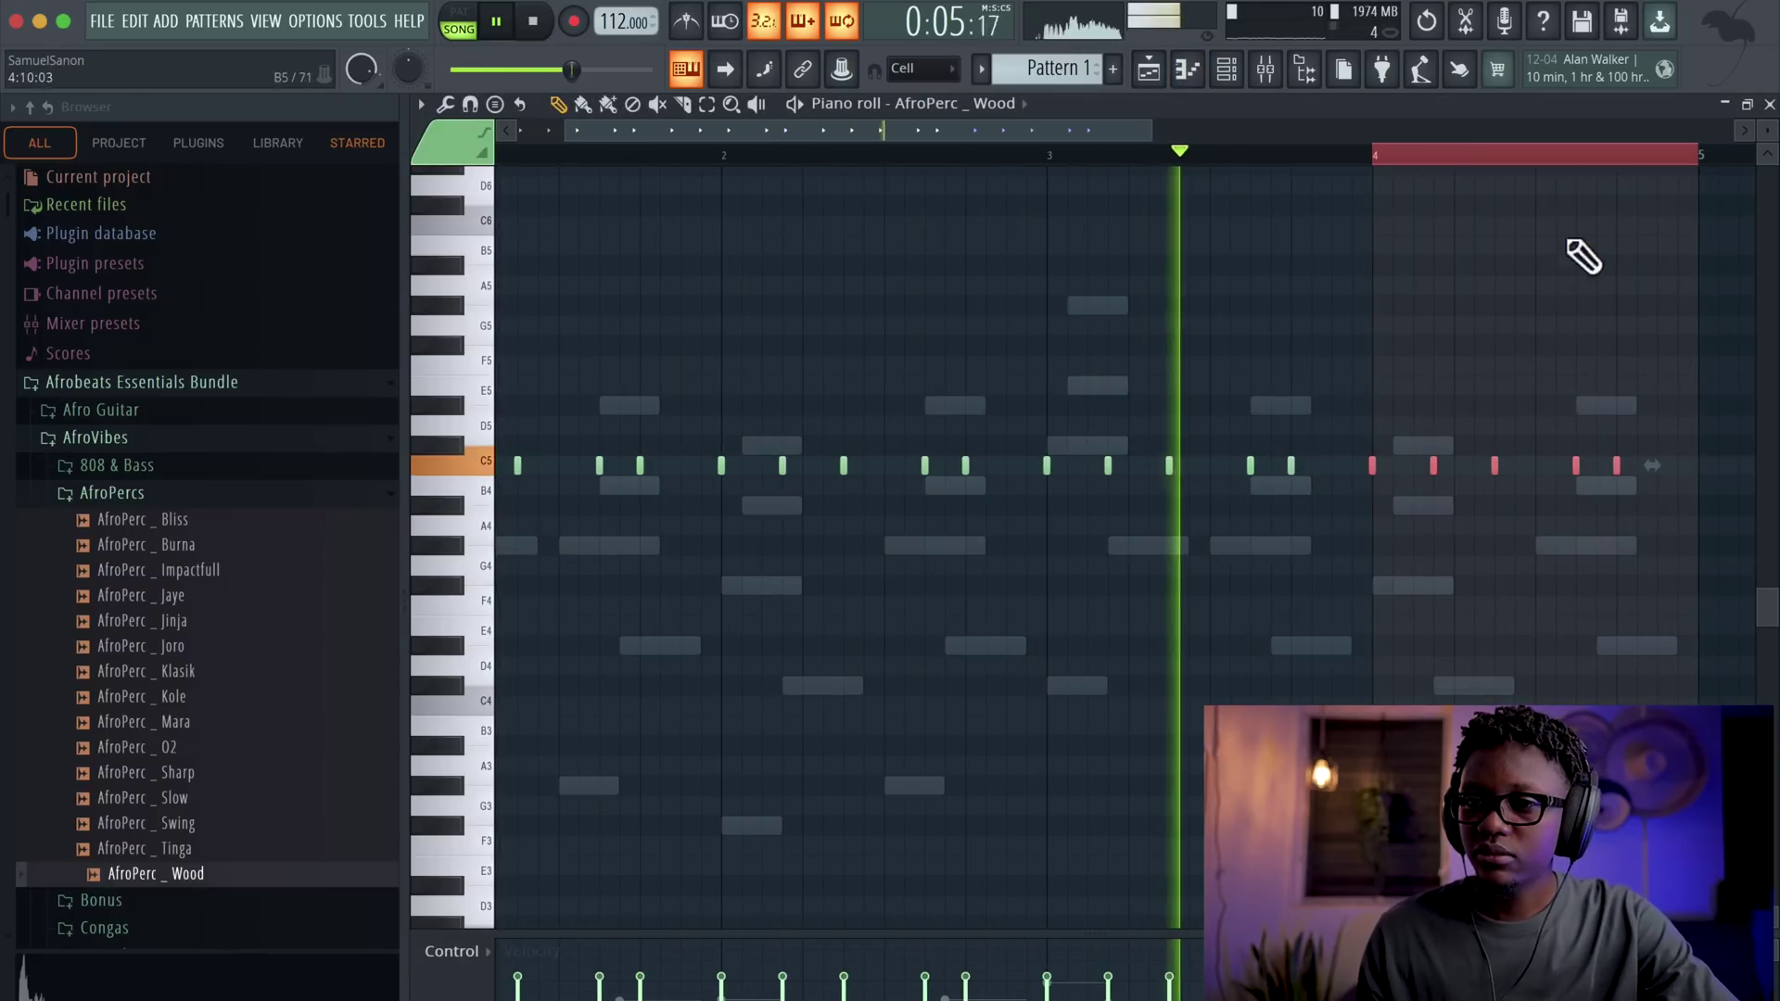
left_click(1768, 103)
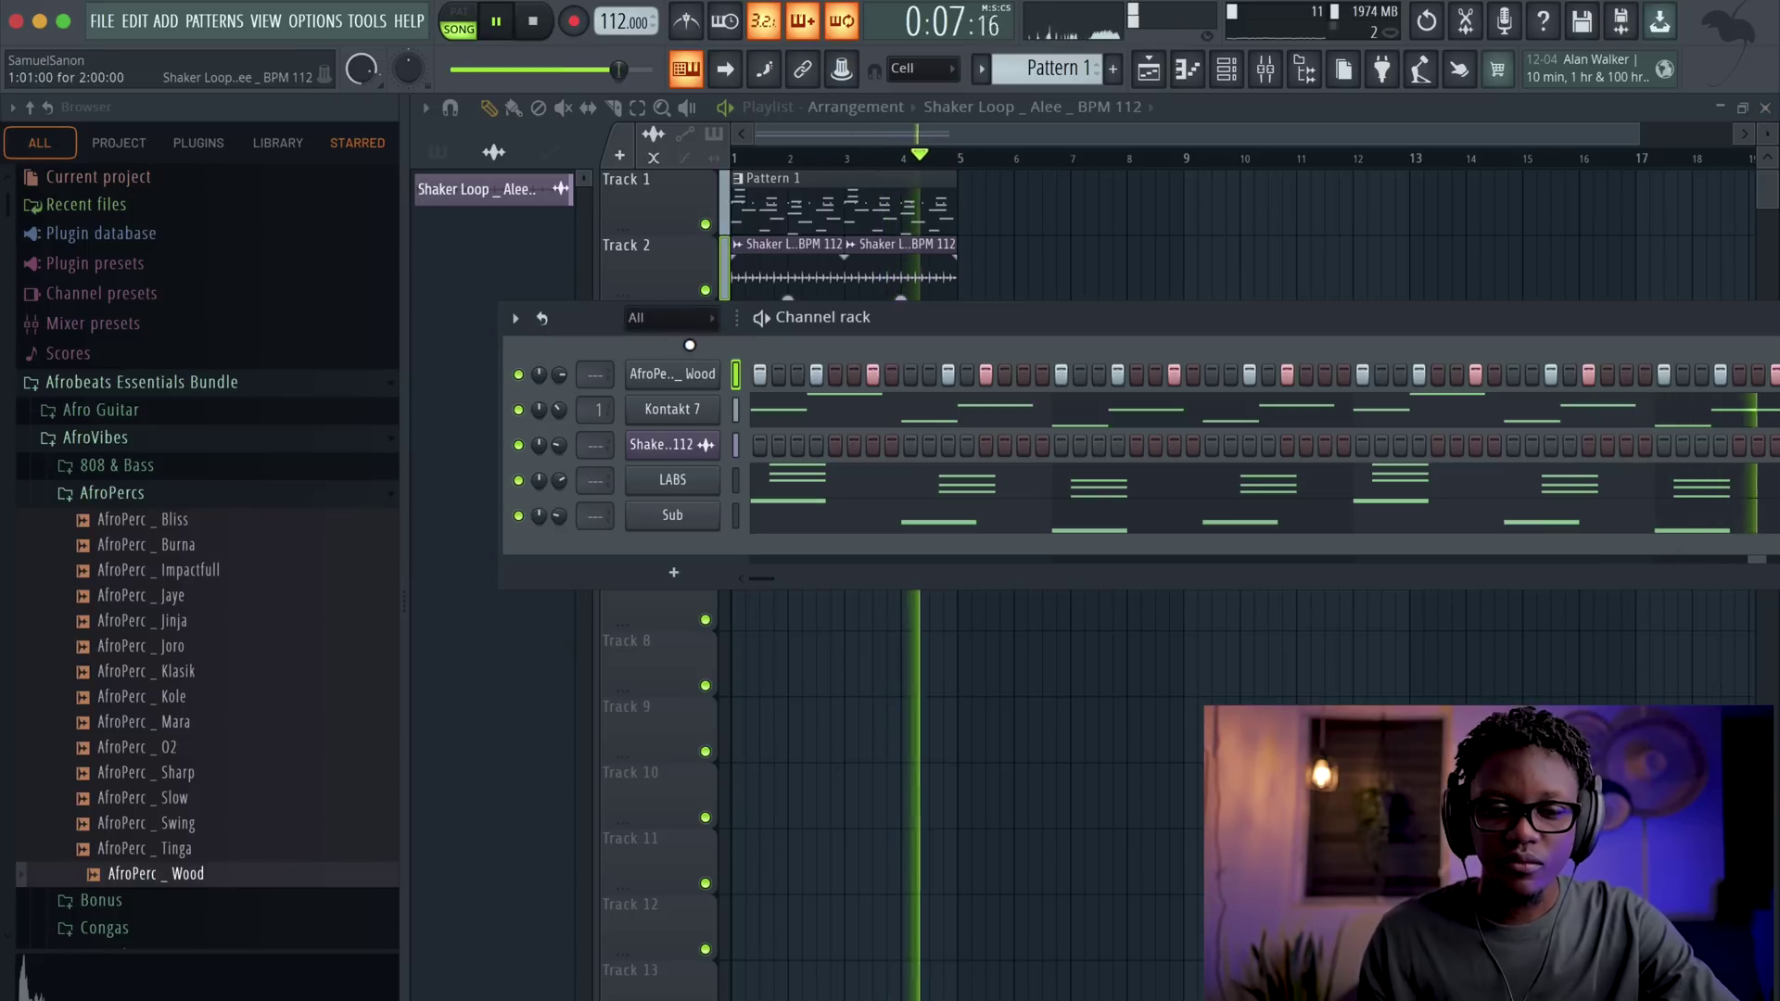
- Stop playback and open the Kick sample folder inside Kazaa | Ampiano in the Afrobeats Essentials Bundle
left_click(118, 389)
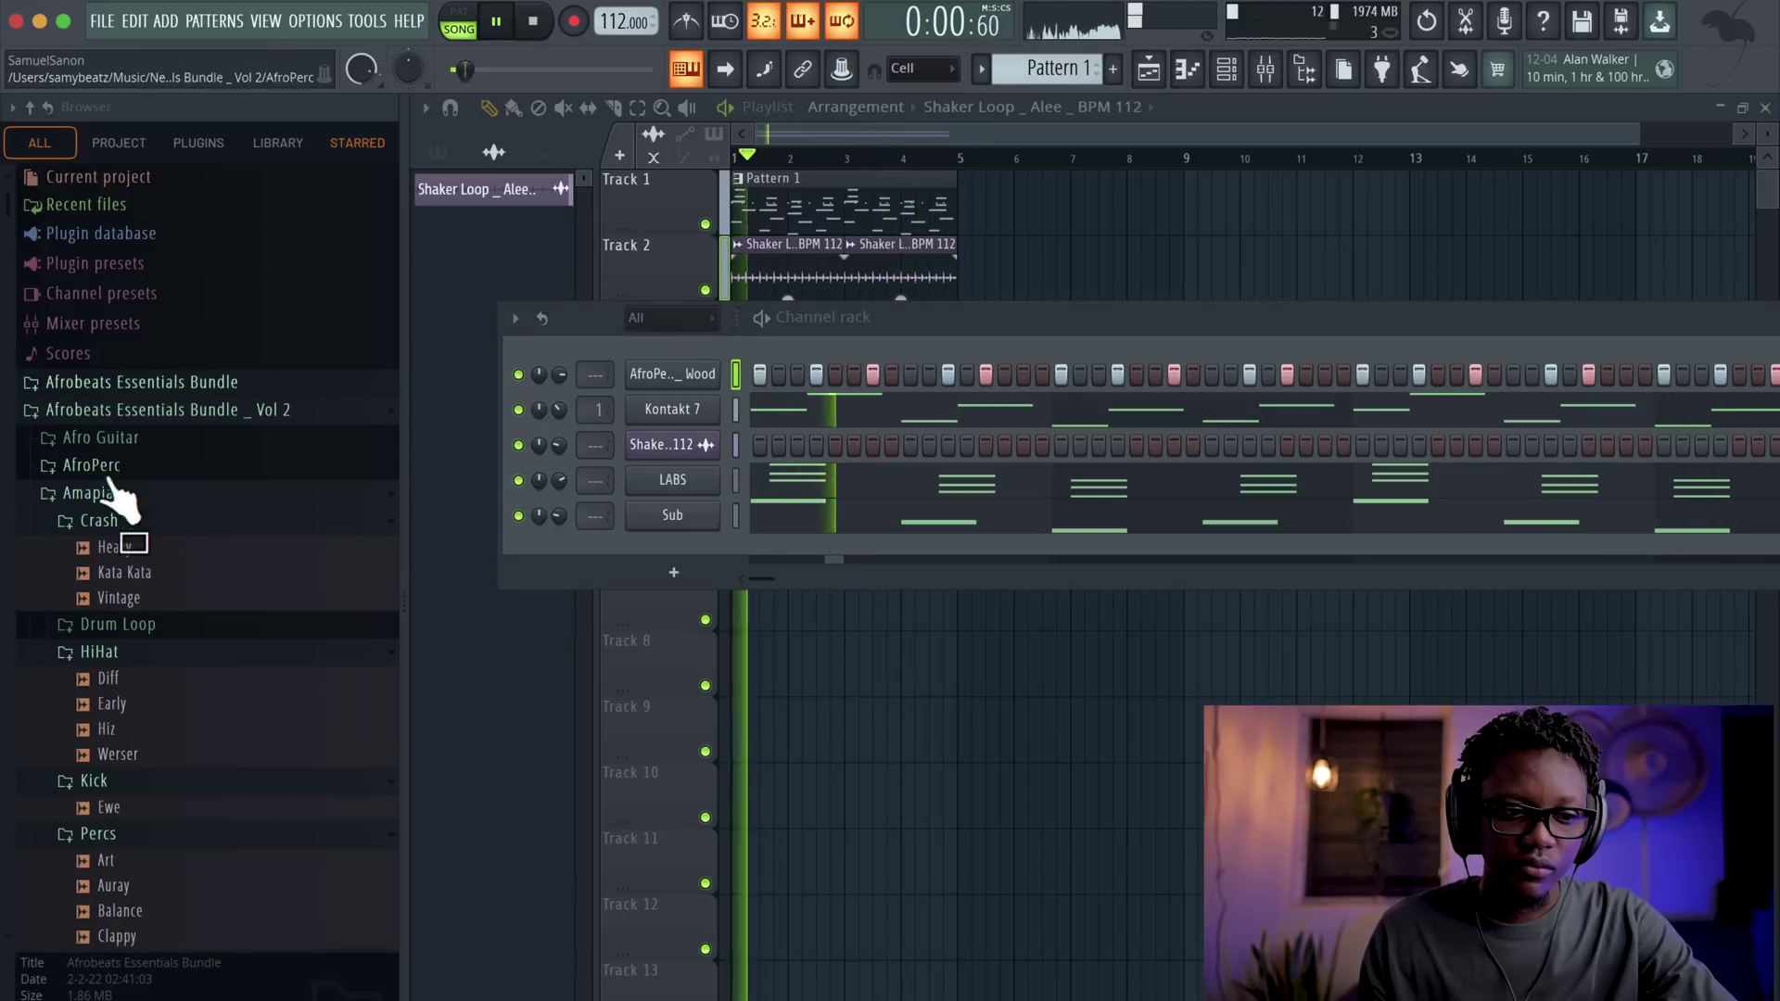
left_click(119, 408)
left_click(130, 315)
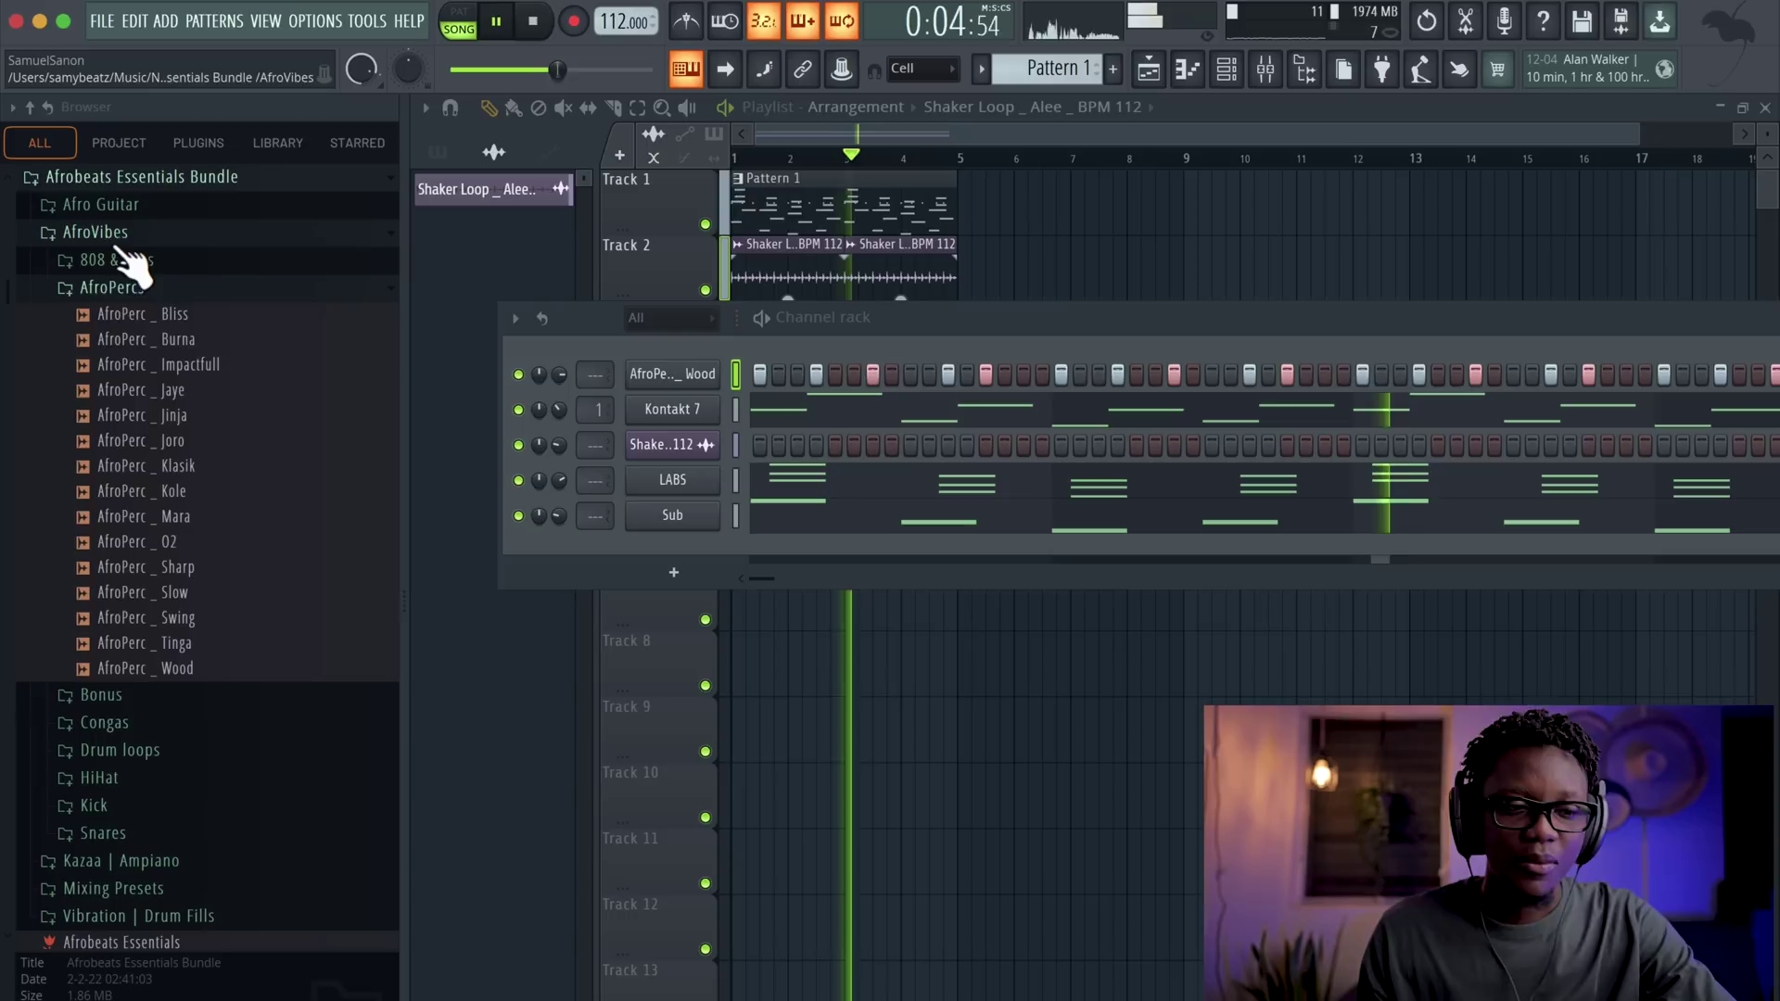
left_click(143, 389)
key("space")
scroll(158, 828, "down", 4)
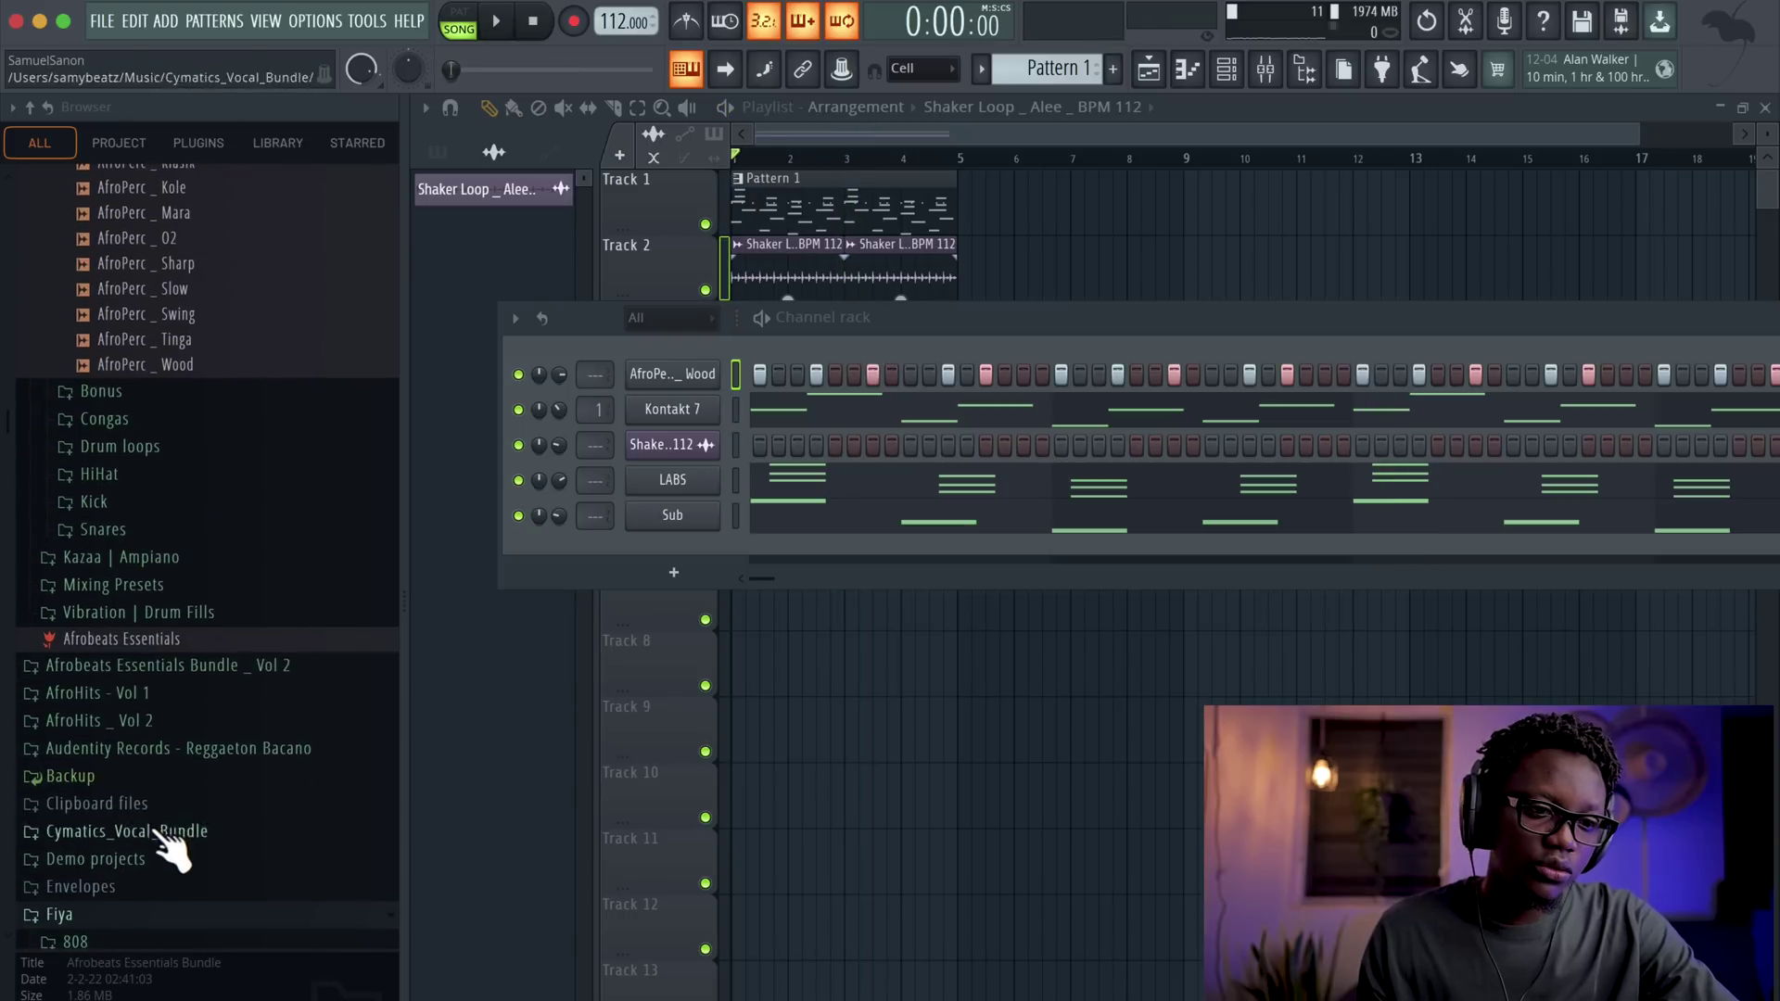
left_click(130, 556)
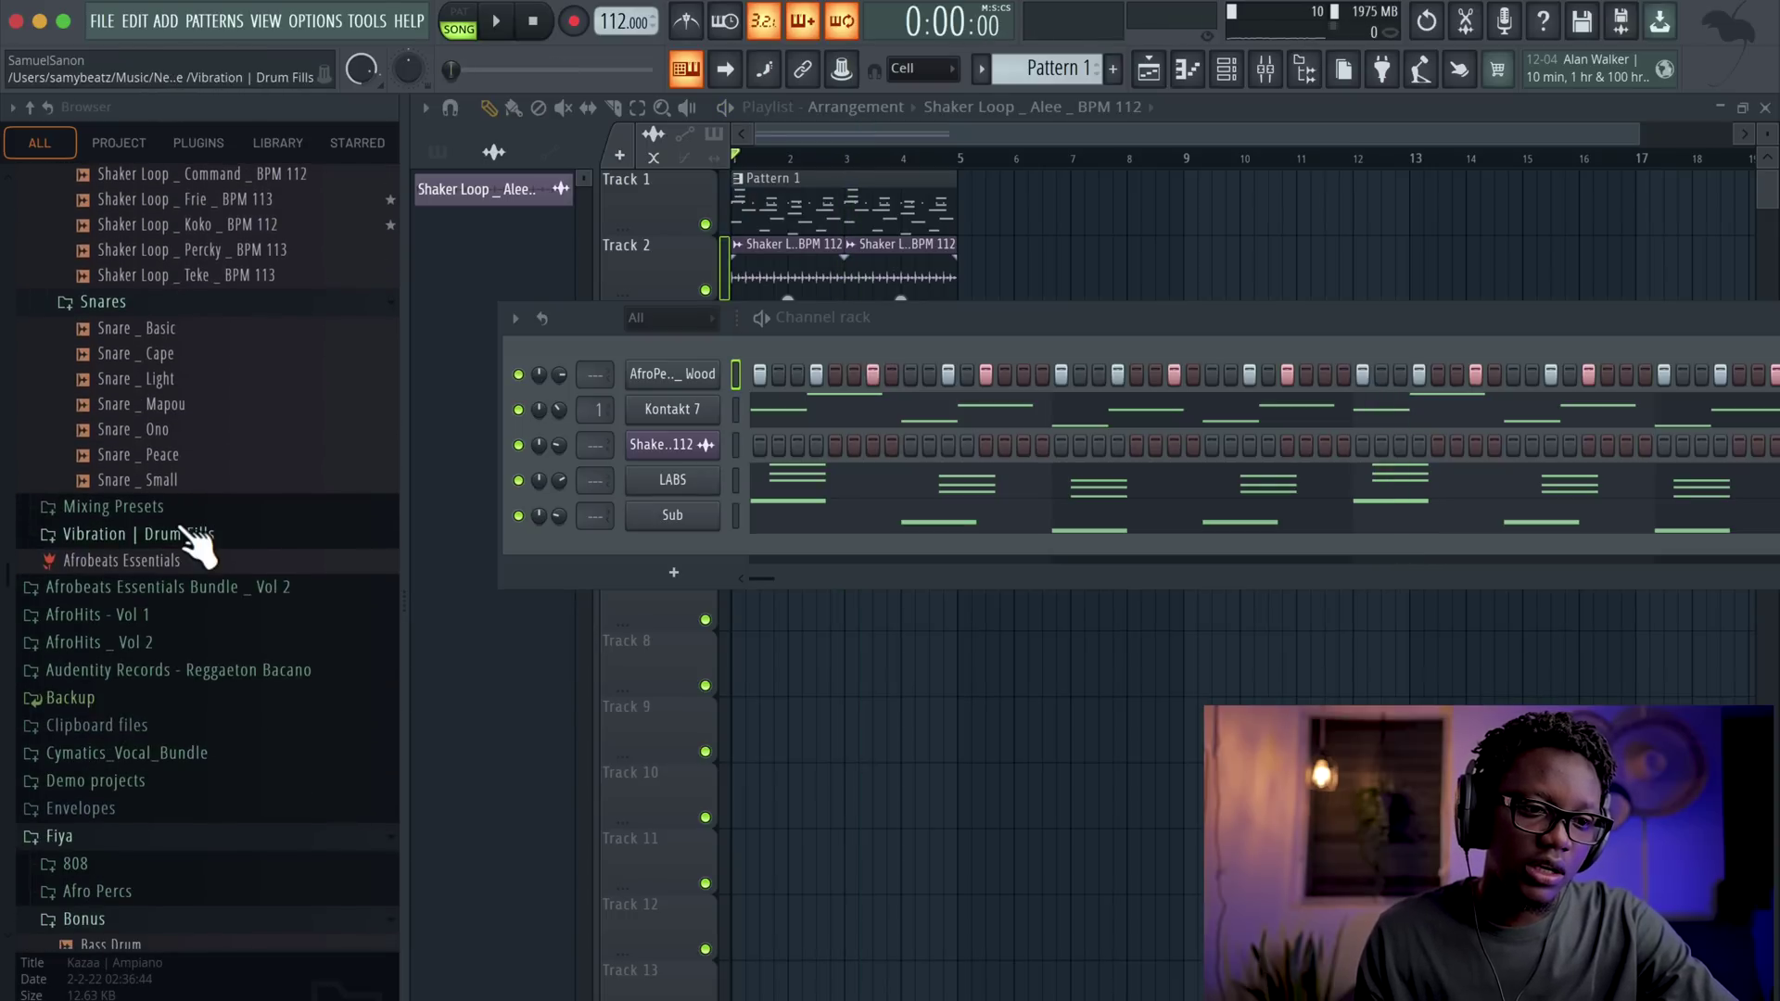
scroll(215, 516, "up", 5)
left_click(93, 472)
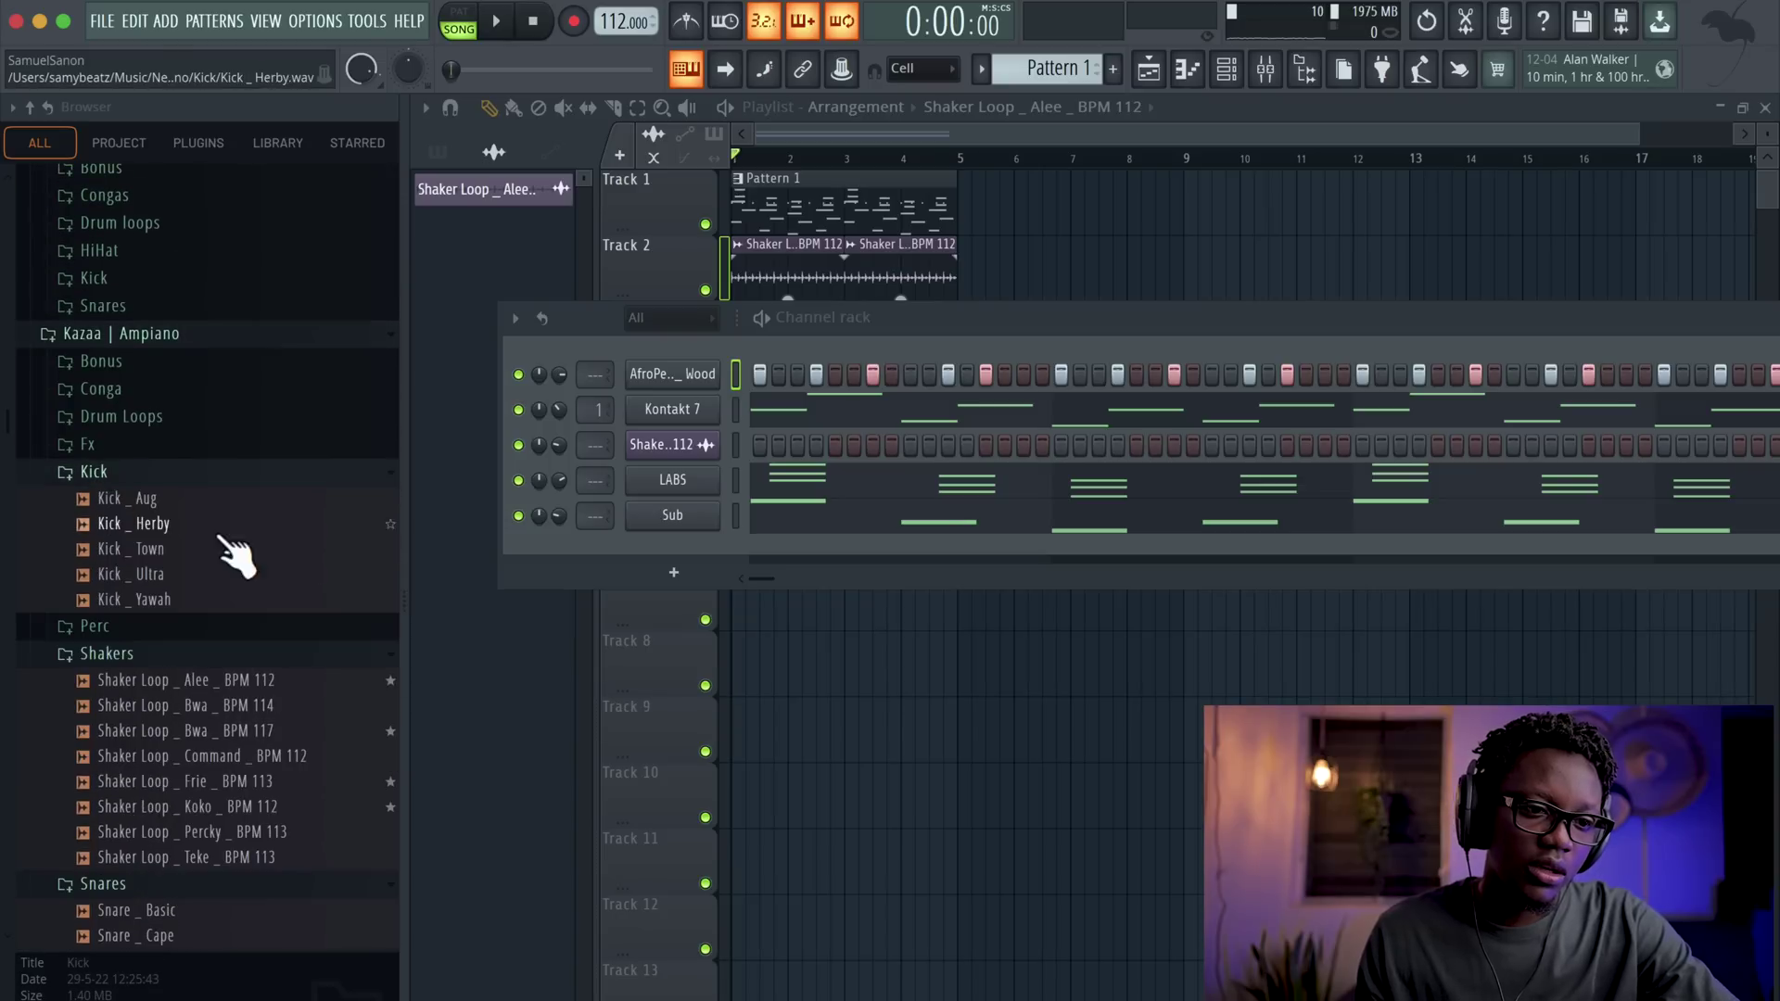
- Audition the kick samples and load Kick _ Herby onto a new channel above AfroPerc _ Wood
left_click(165, 524)
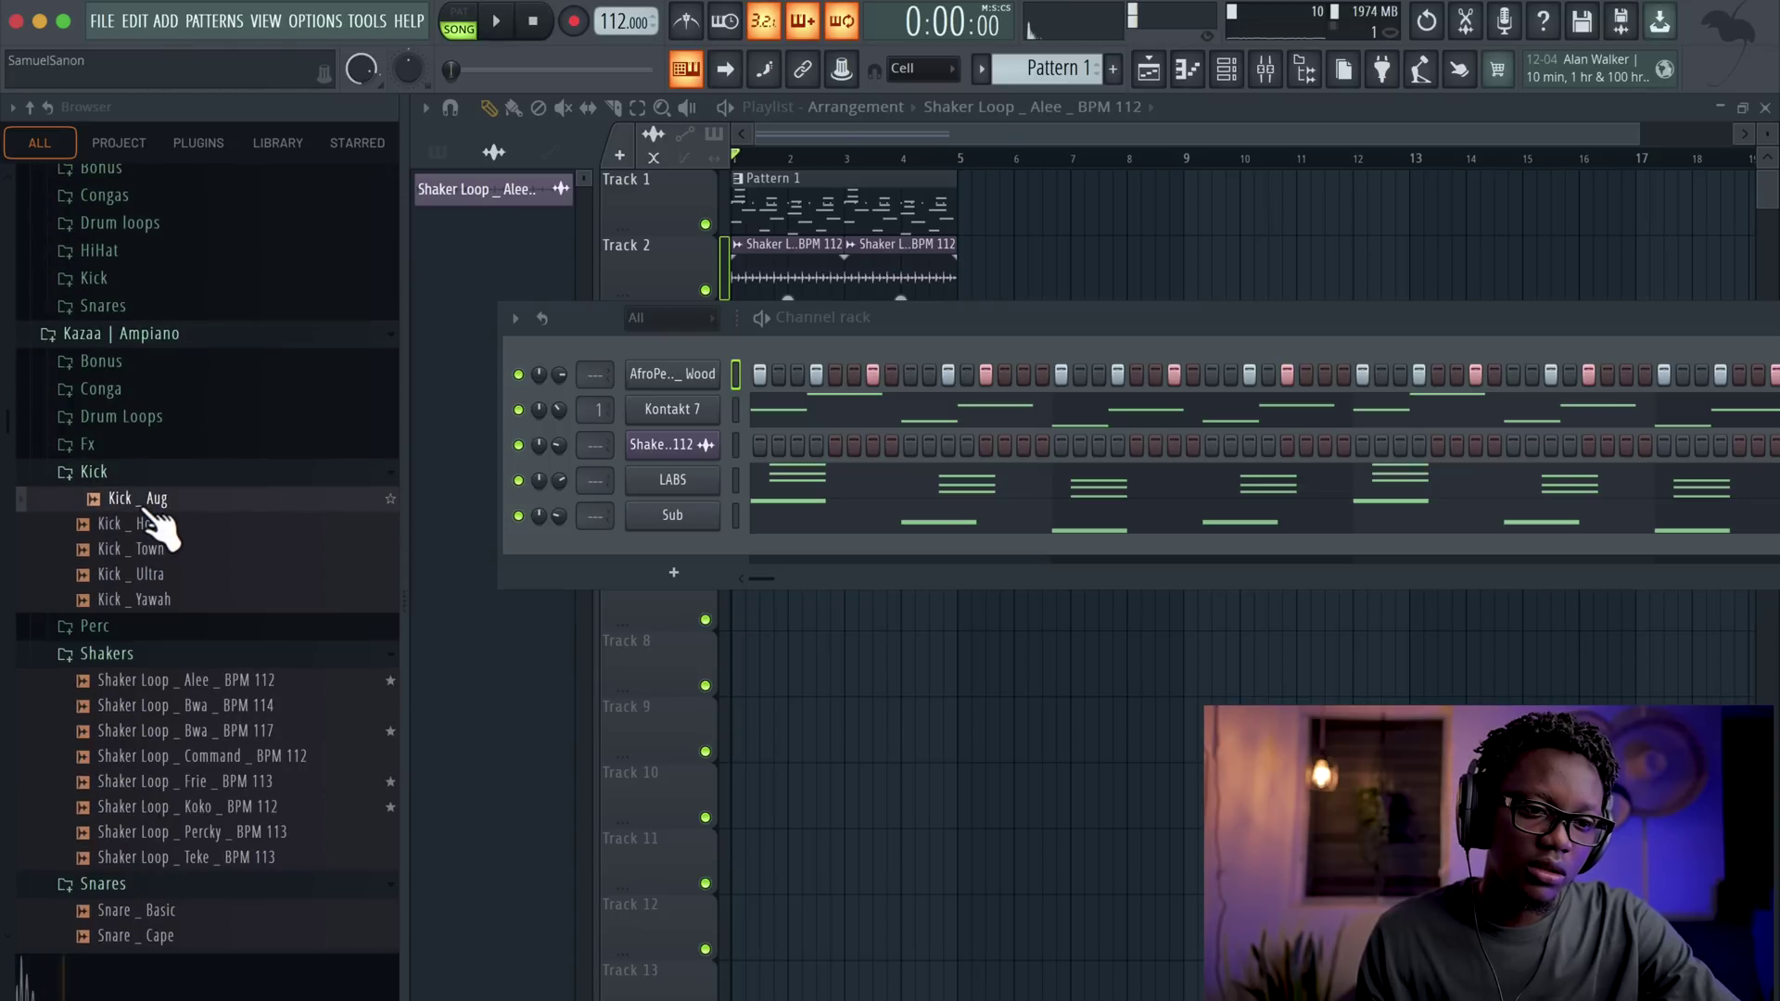
left_click(165, 549)
left_click(158, 534)
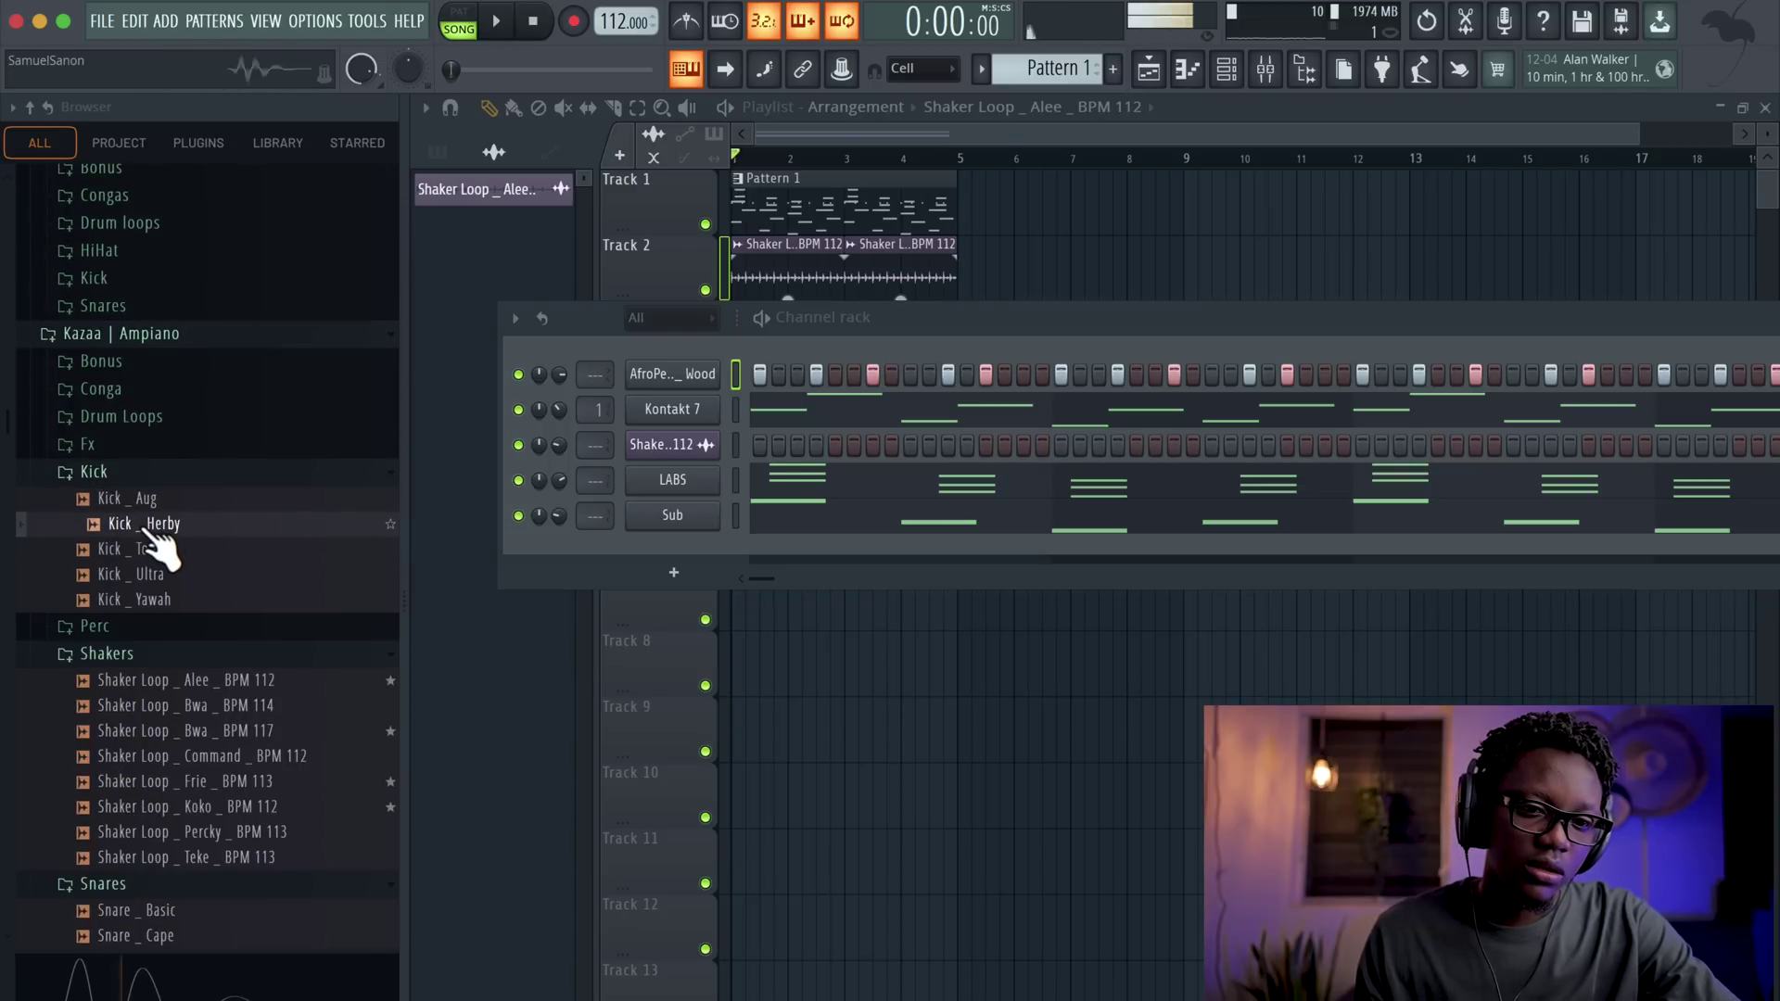
left_click_drag(723, 407, 727, 412)
- Fill the Kick _ Herby channel on every fourth step and raise the Sub channel's volume during playback
right_click(709, 371)
left_click(1005, 471)
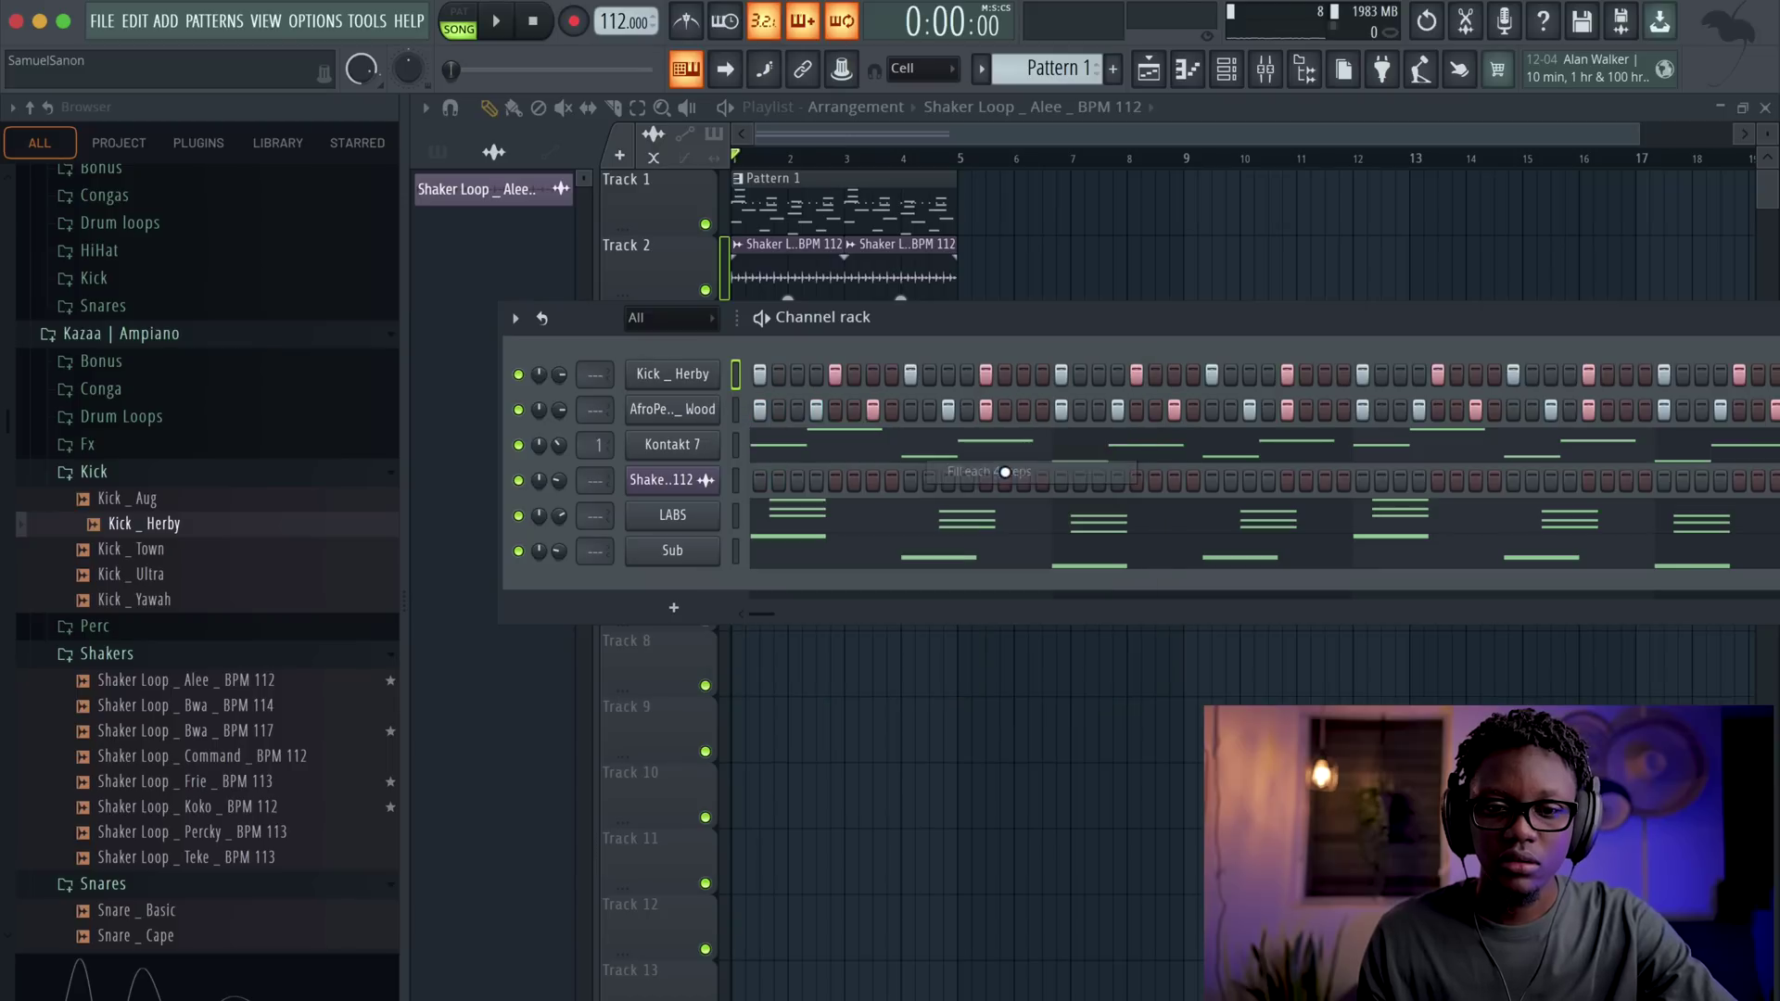
key("space")
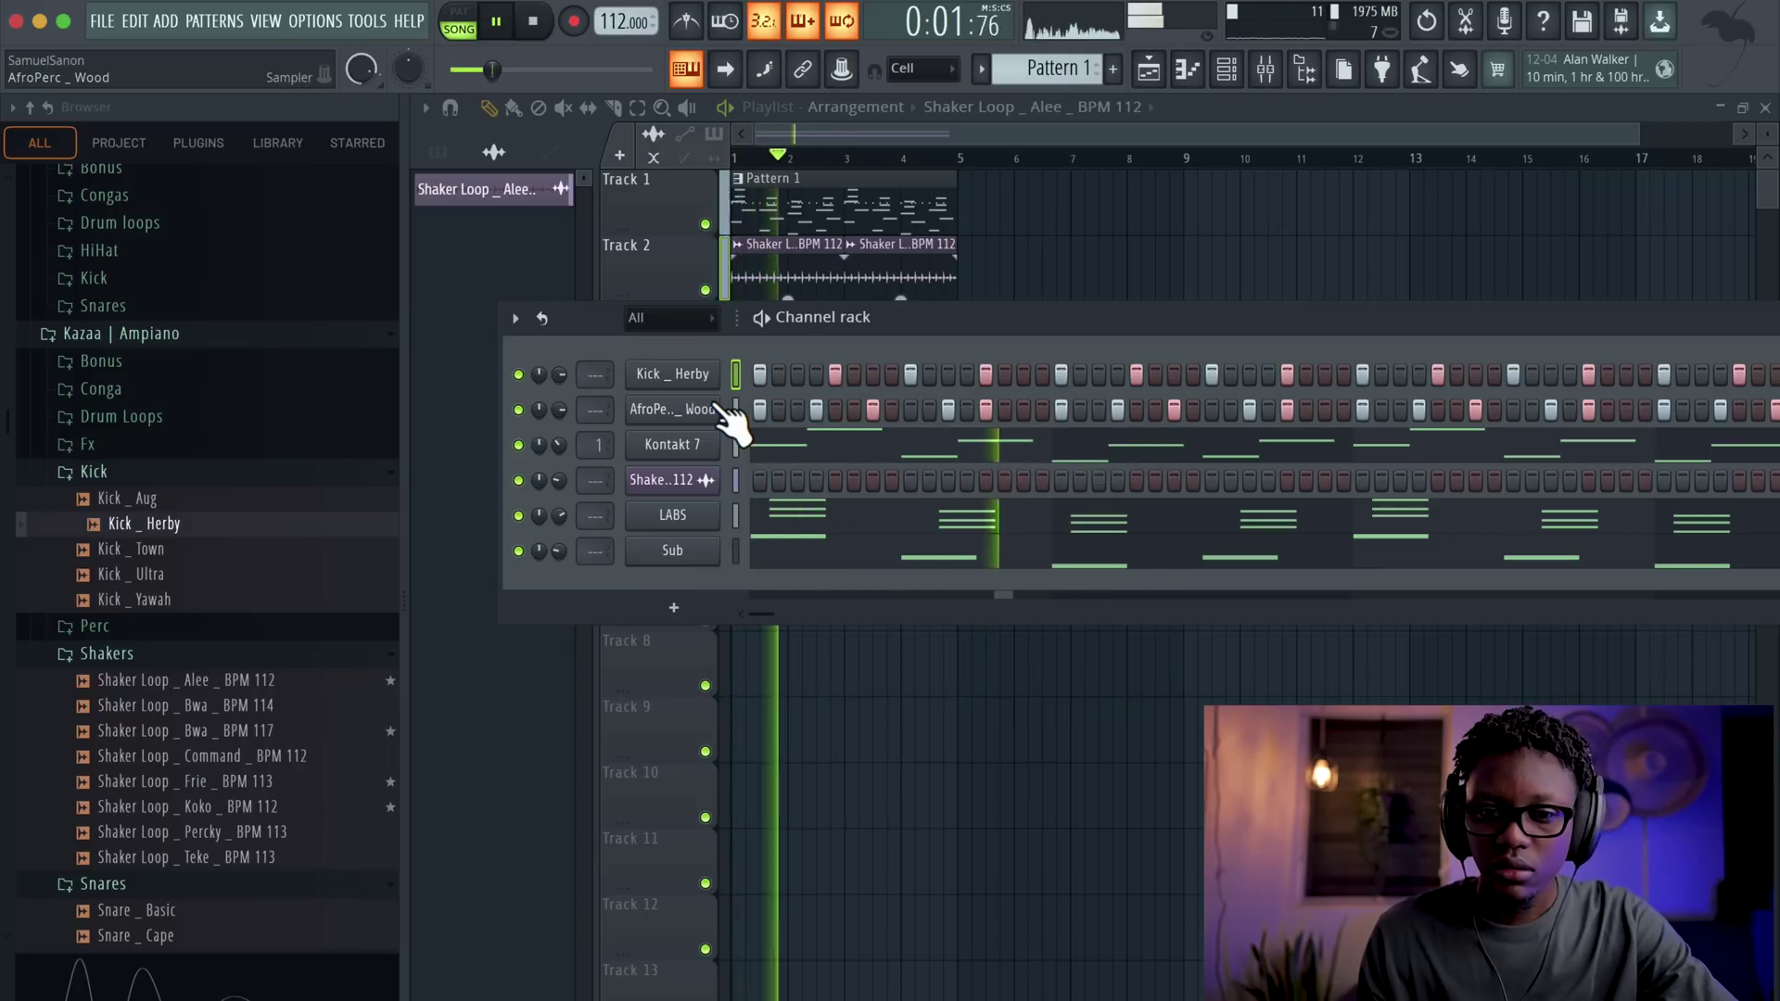
mouse_move(559, 550)
left_mouse_down()
mouse_move(559, 593)
mouse_move(559, 519)
left_mouse_up()
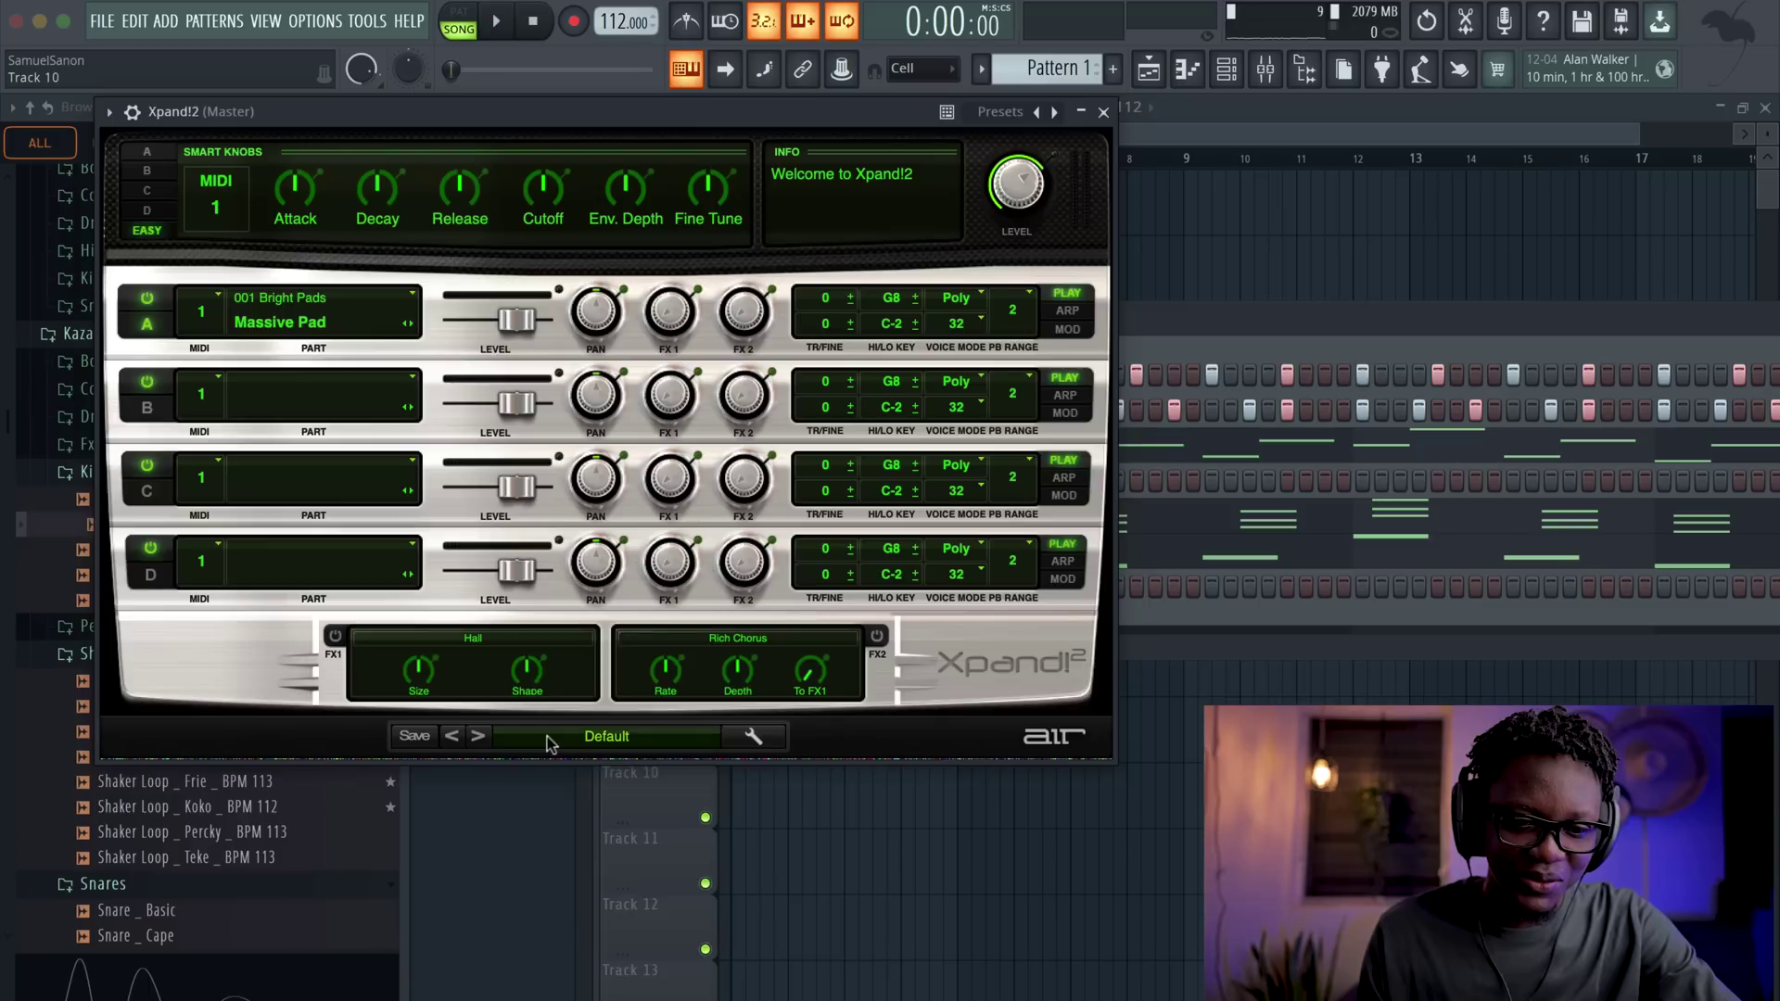
- Load the Natural Section preset from the Brass + Woodwind category in Xpand!2 and close the plugin window
left_click(593, 735)
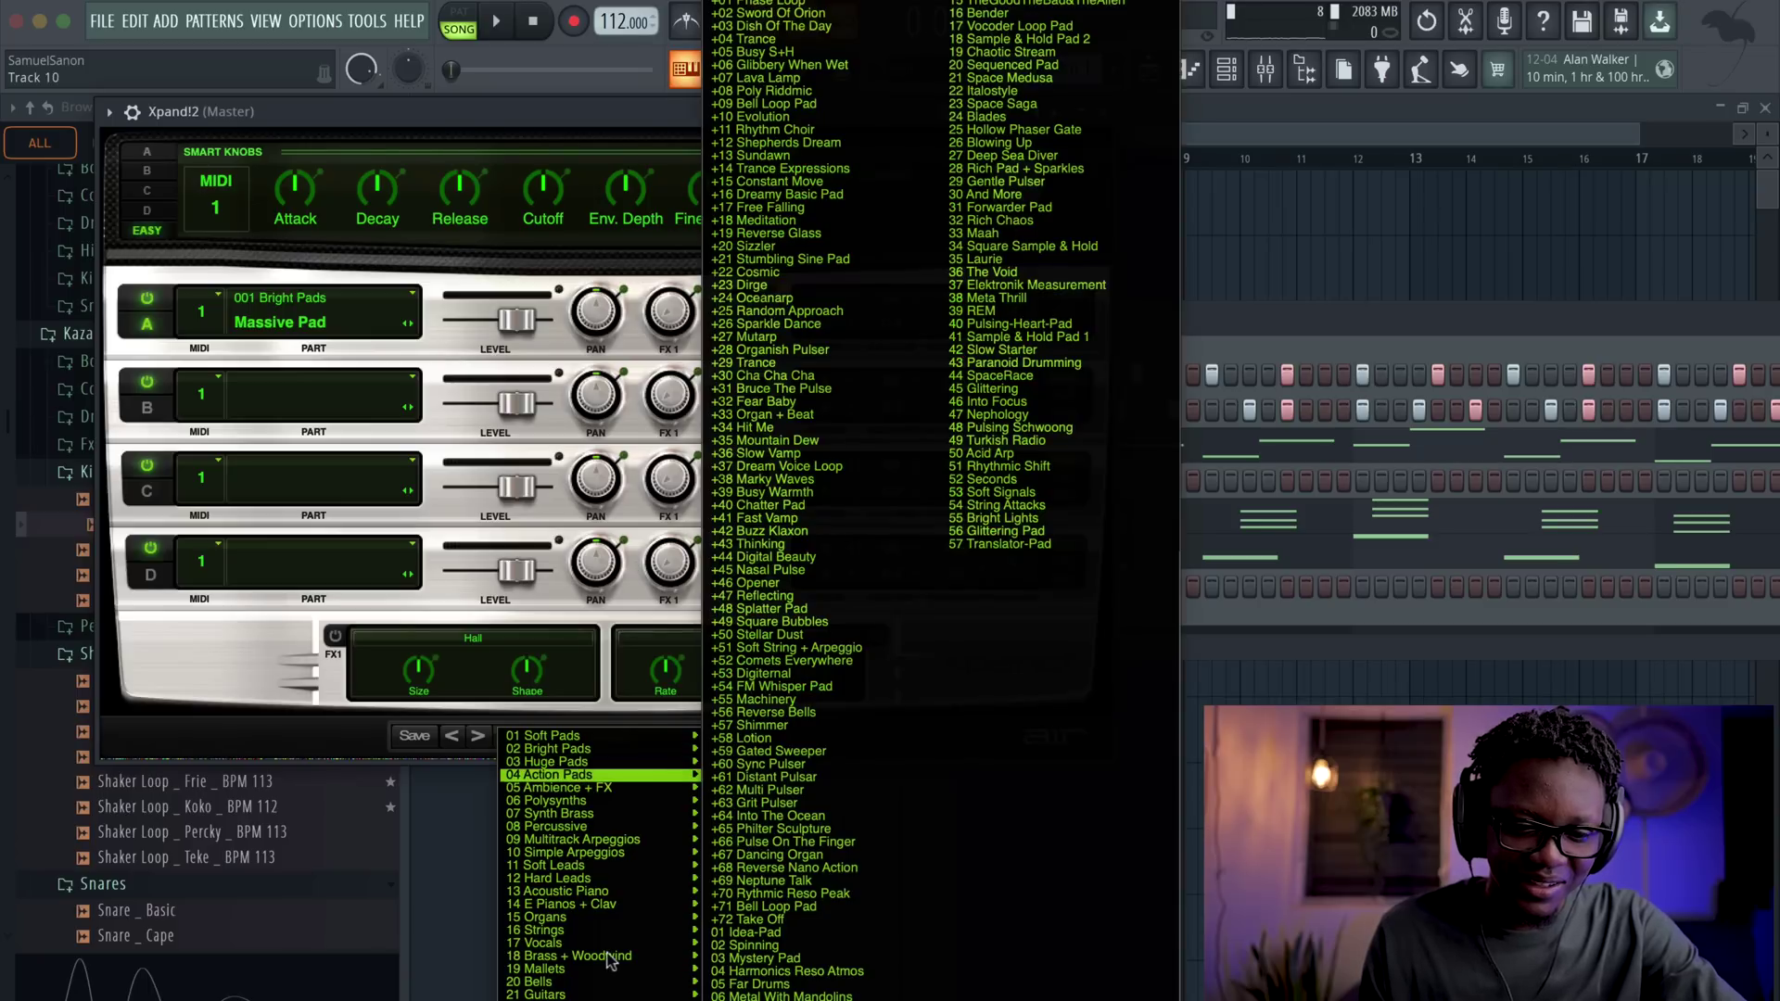
mouse_move(593, 999)
mouse_move(569, 959)
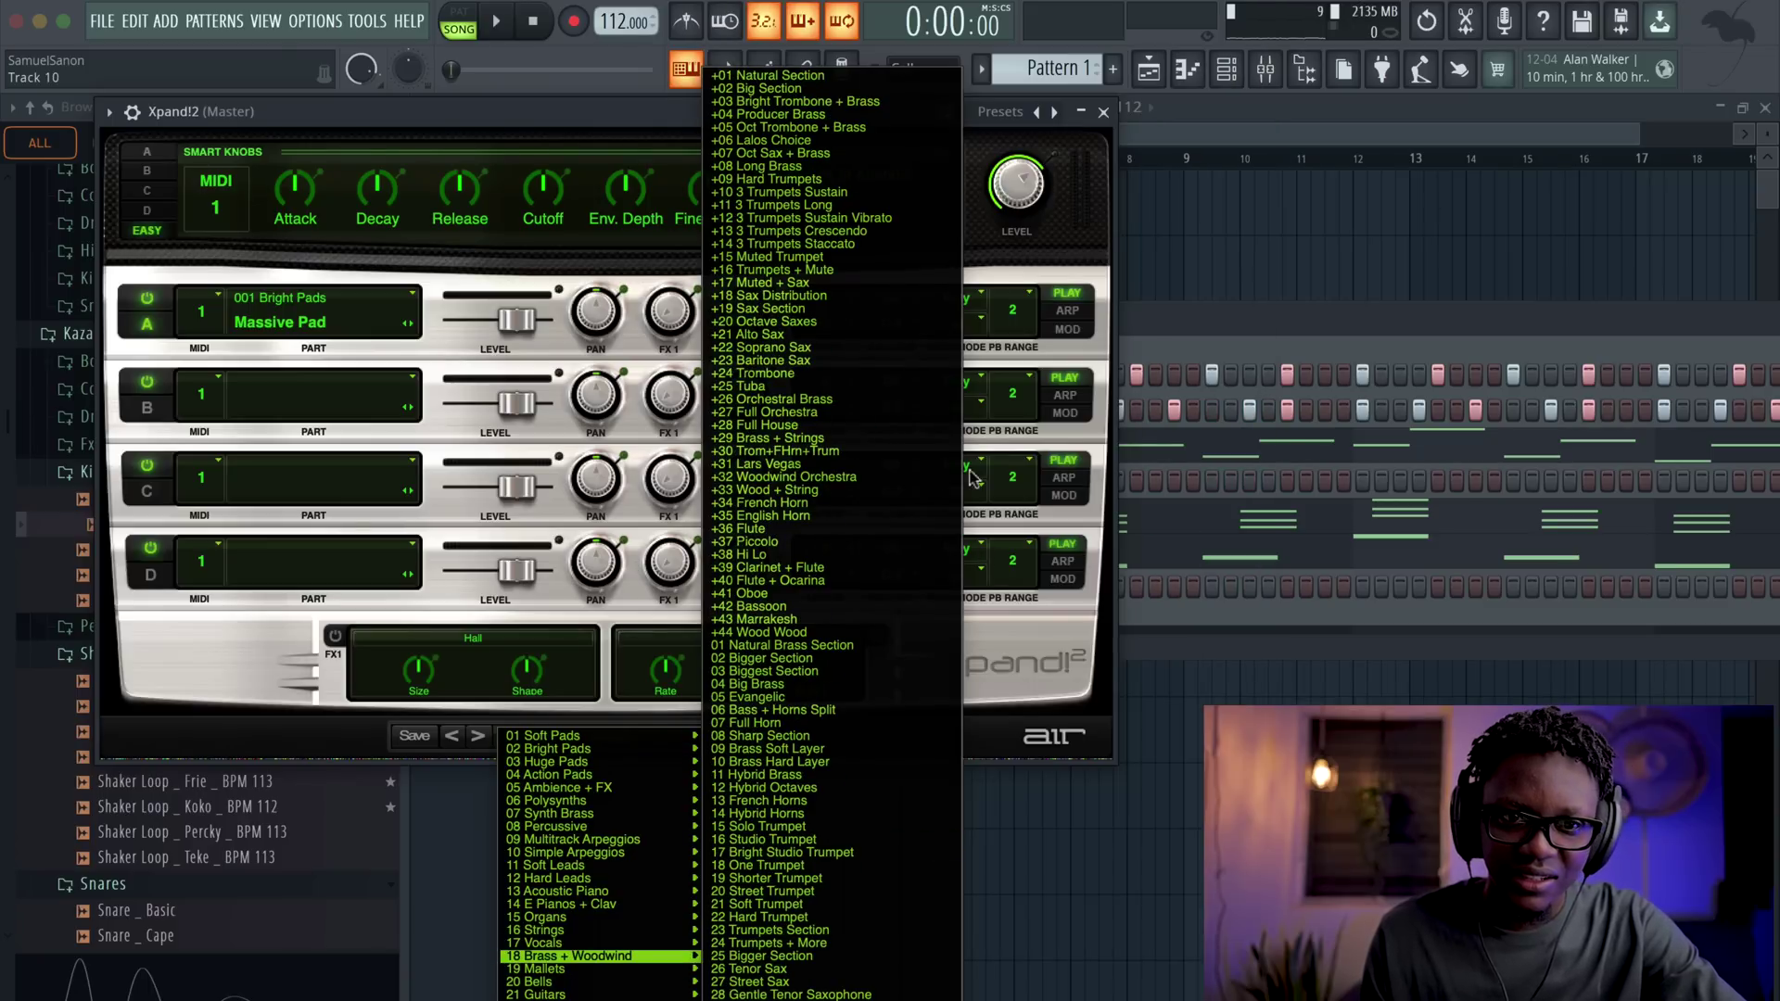
left_click(840, 80)
left_click(1103, 112)
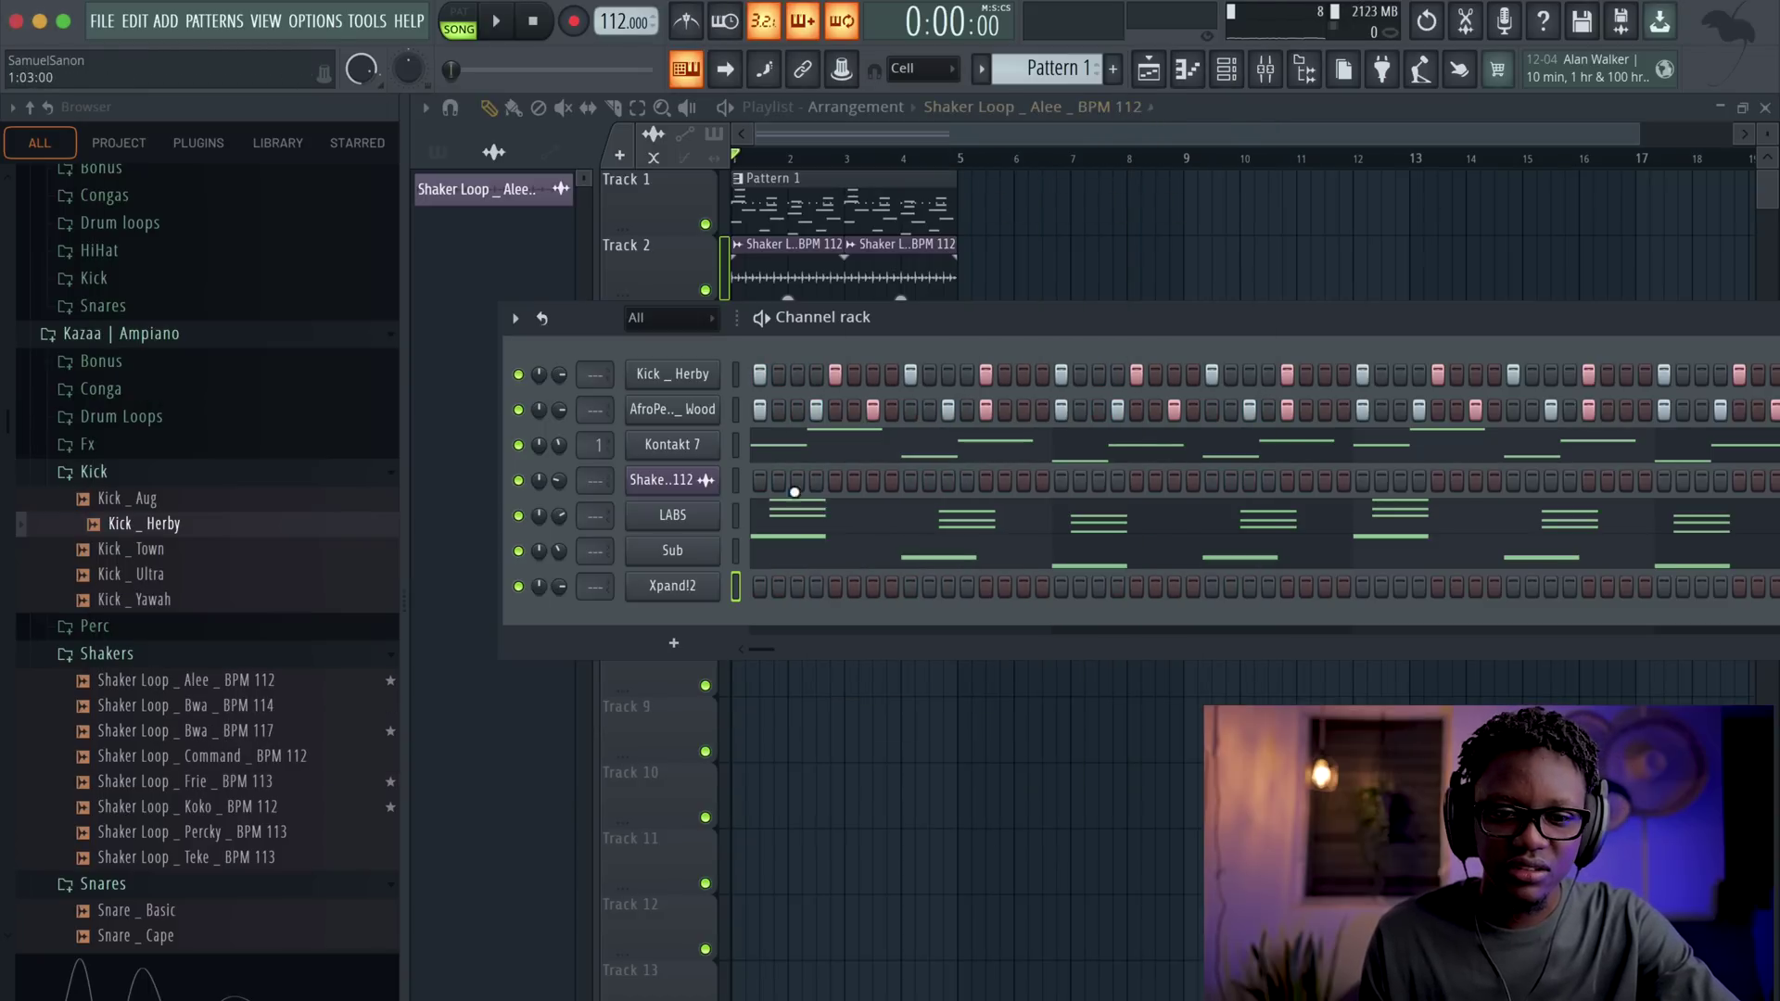
- Copy the LABS chord notes into the Xpand!2 channel and open its piano roll
key("space")
right_click(709, 589)
left_click(766, 584)
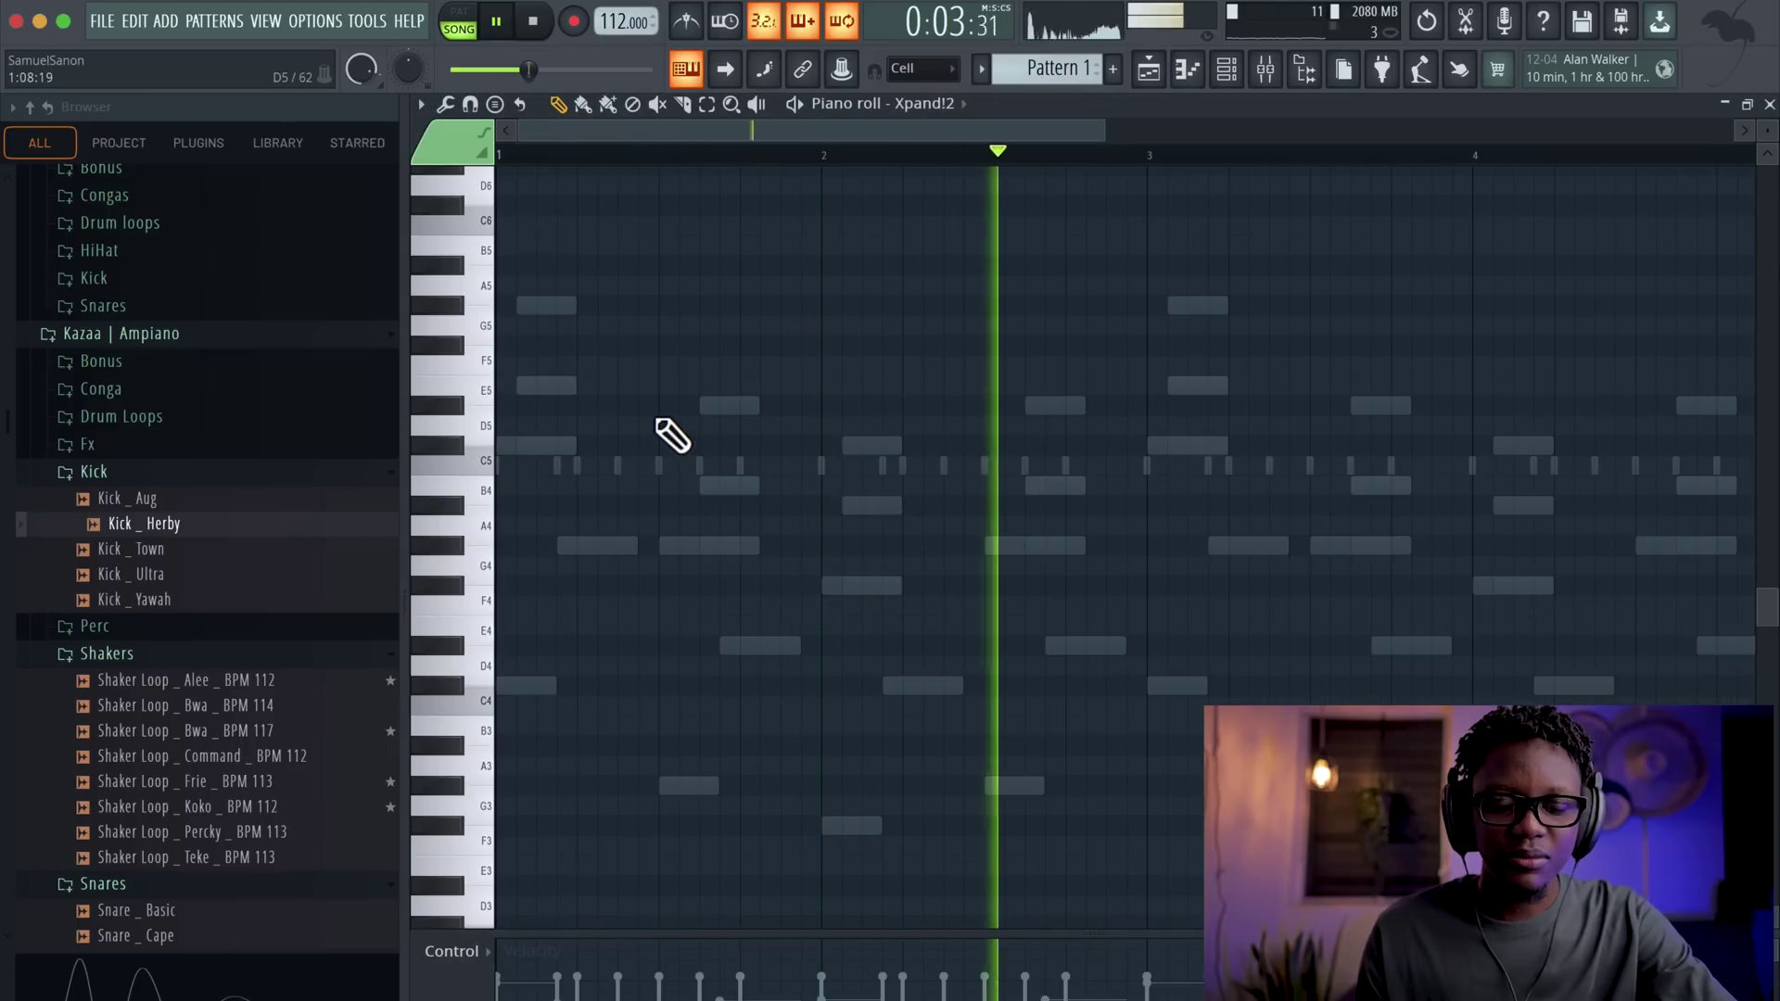
key("space")
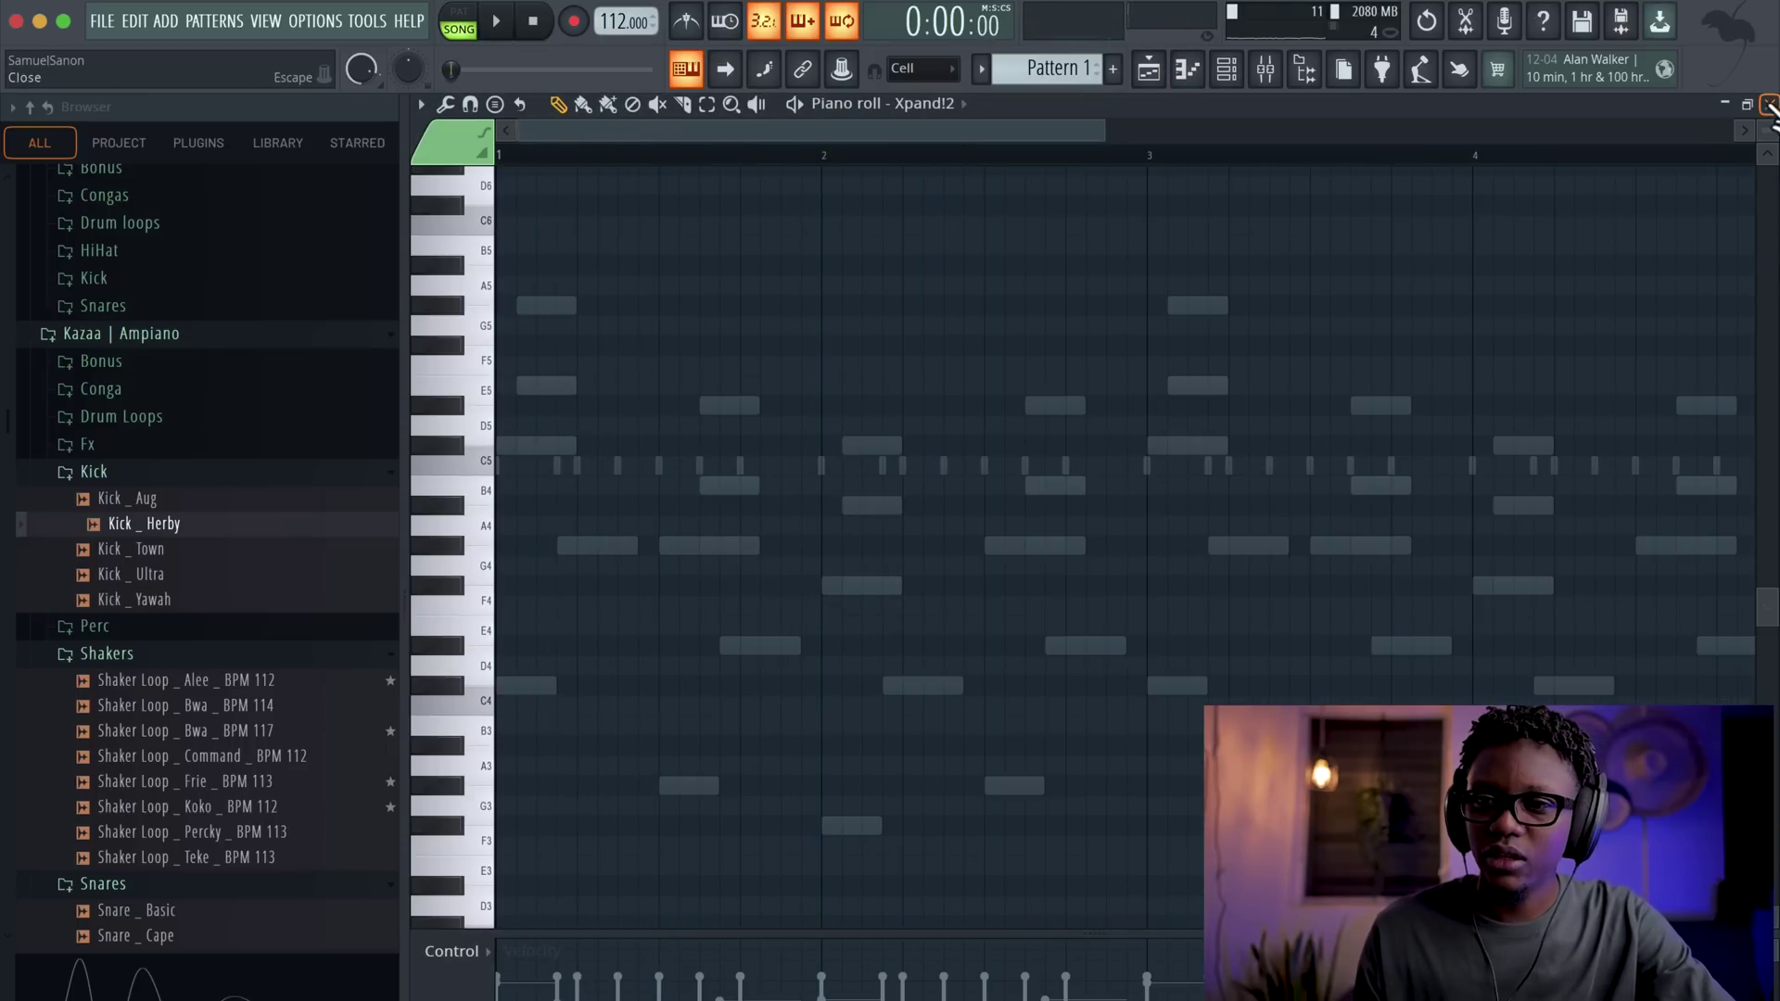
left_click(1770, 104)
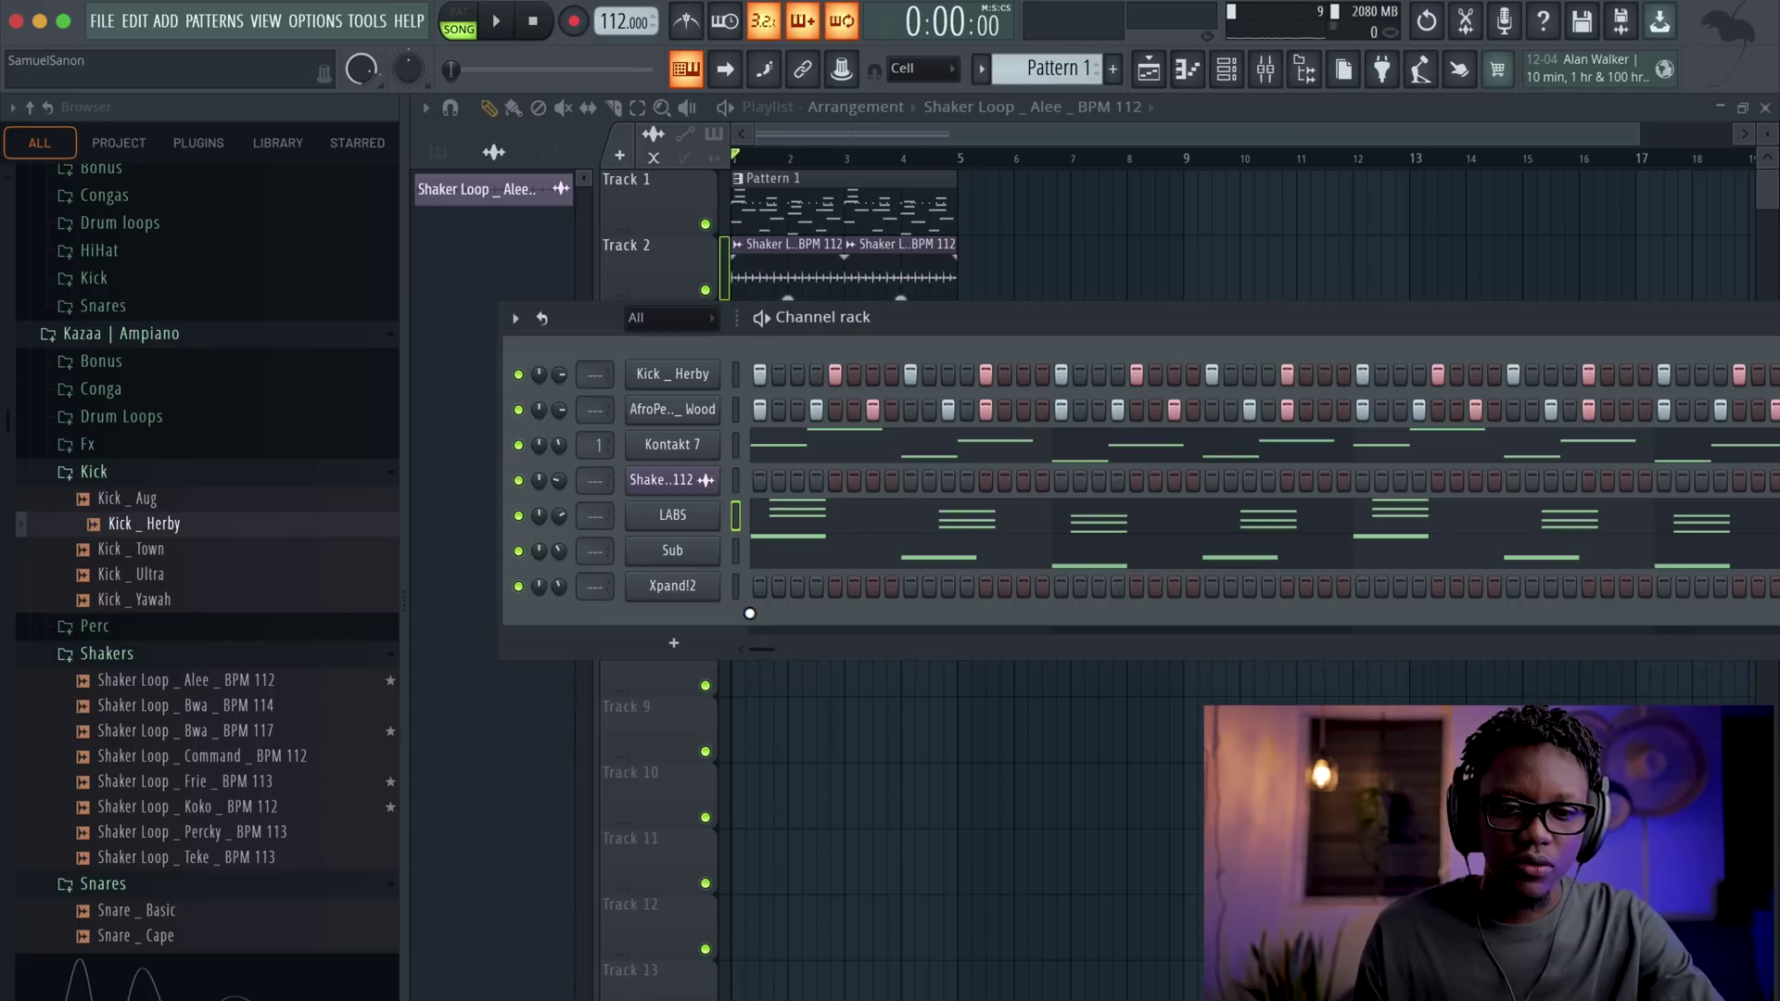
key("F7")
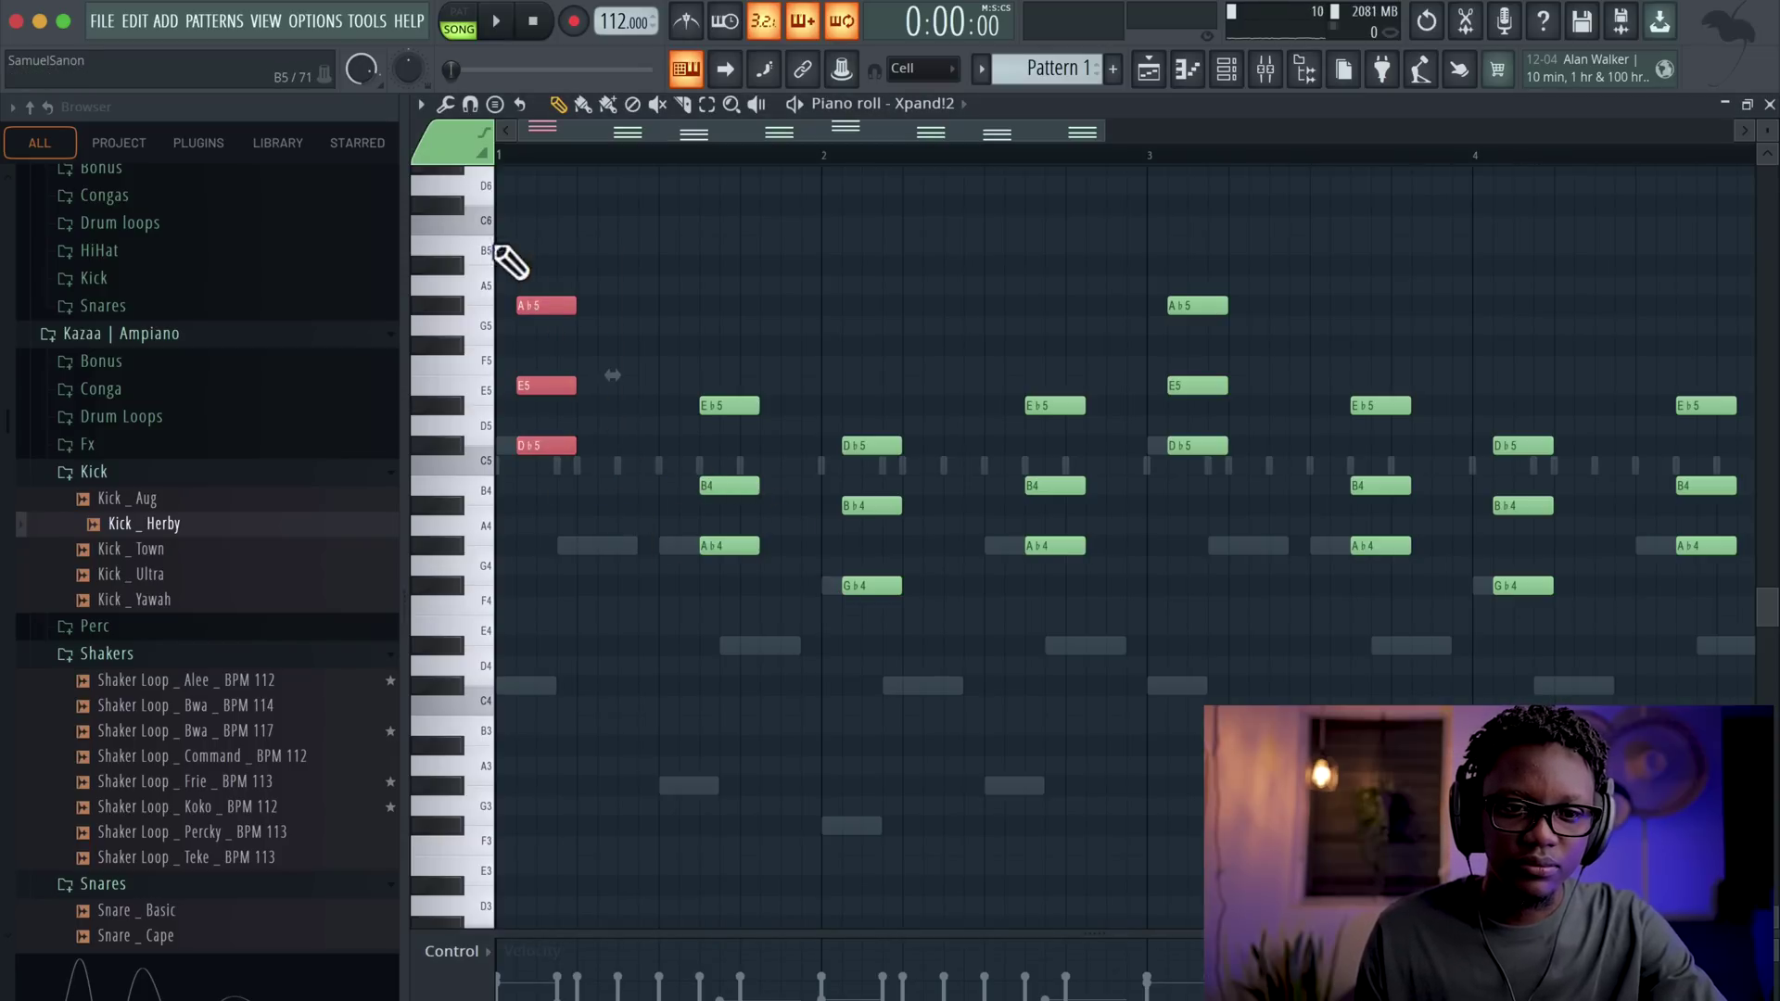
- Move the first Xpand!2 chord to step 7 of bar 1, shorten it to one step and duplicate it on step 9
left_click_drag(535, 301, 638, 306)
key("space")
key("space")
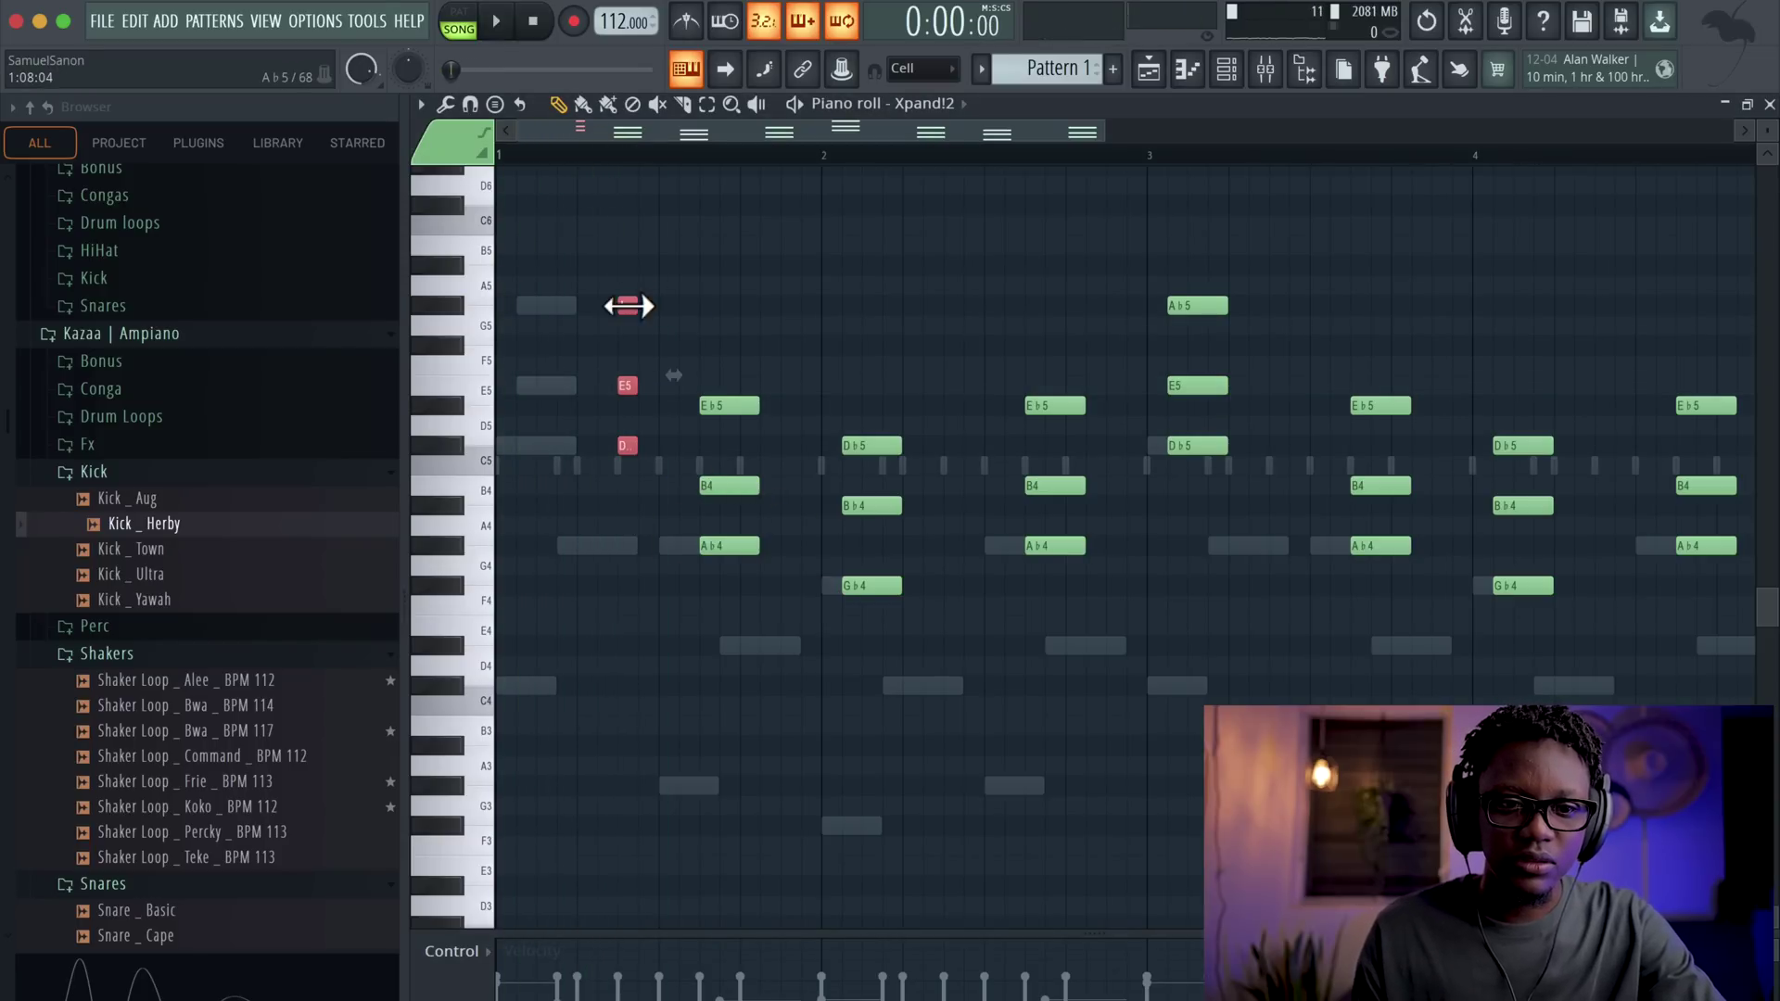
key("space")
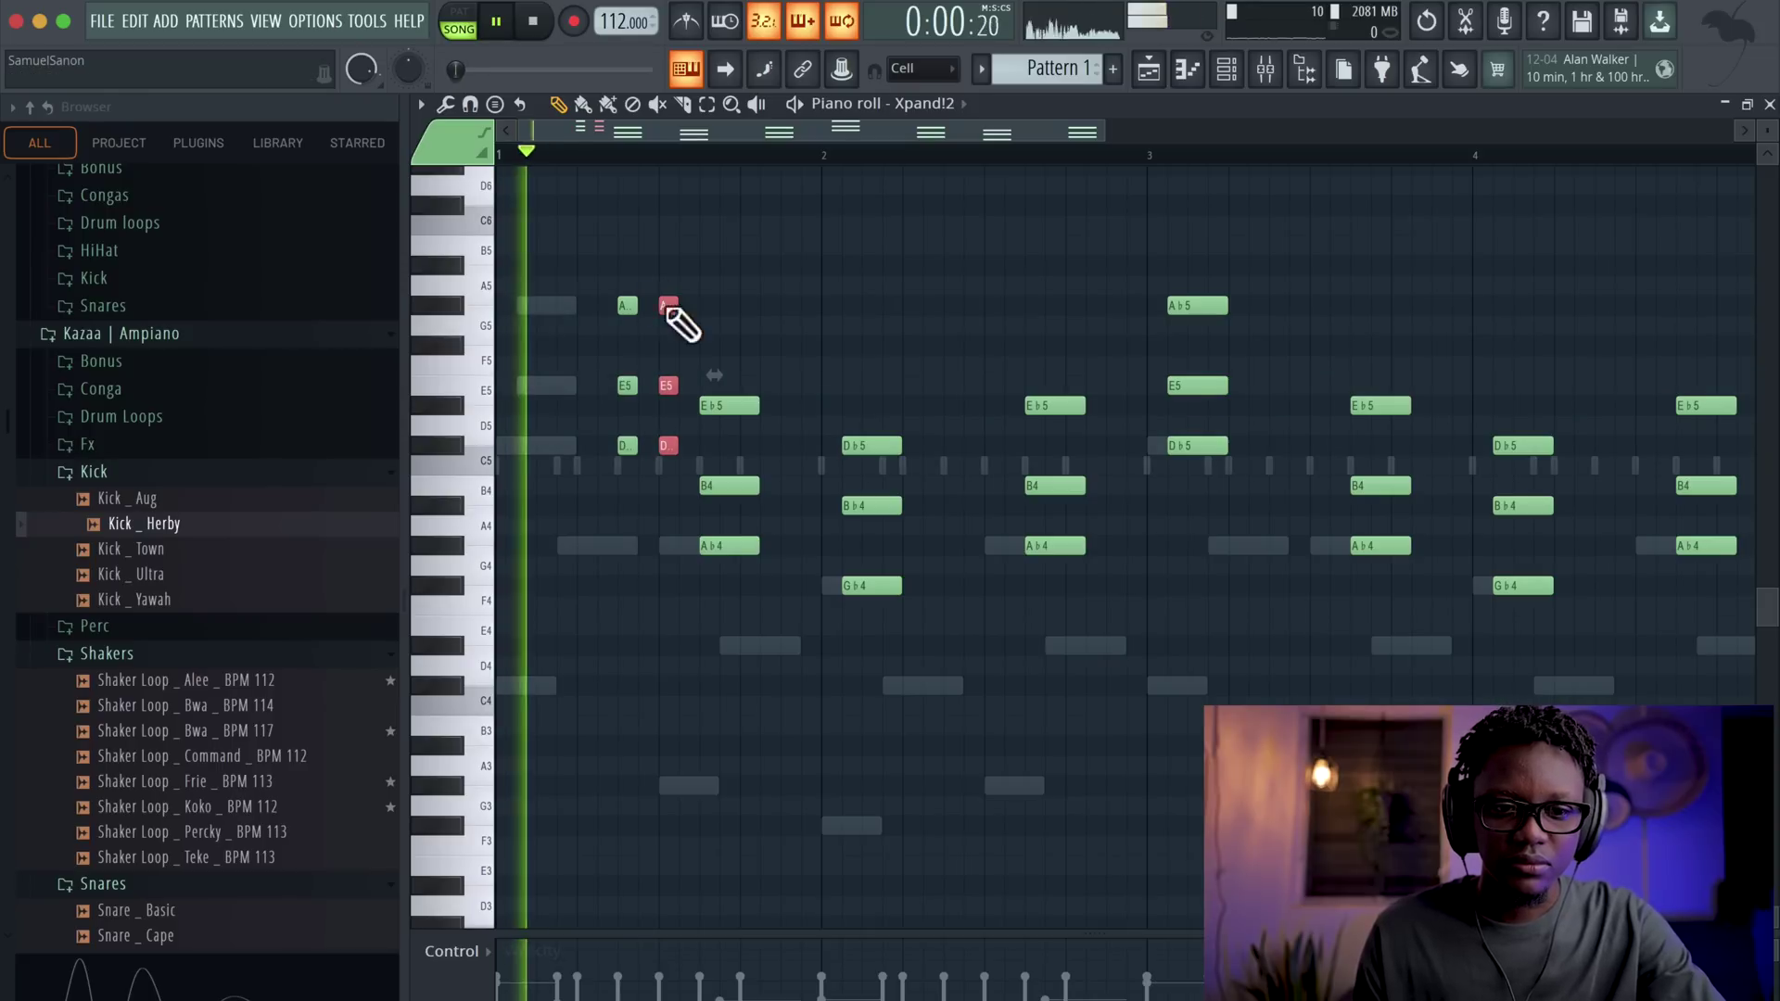
key("space")
key("space")
- Audition the short chord hits and delete the duplicated chord on step 9 of bar 1
left_click_drag(1103, 133, 859, 139)
key("space")
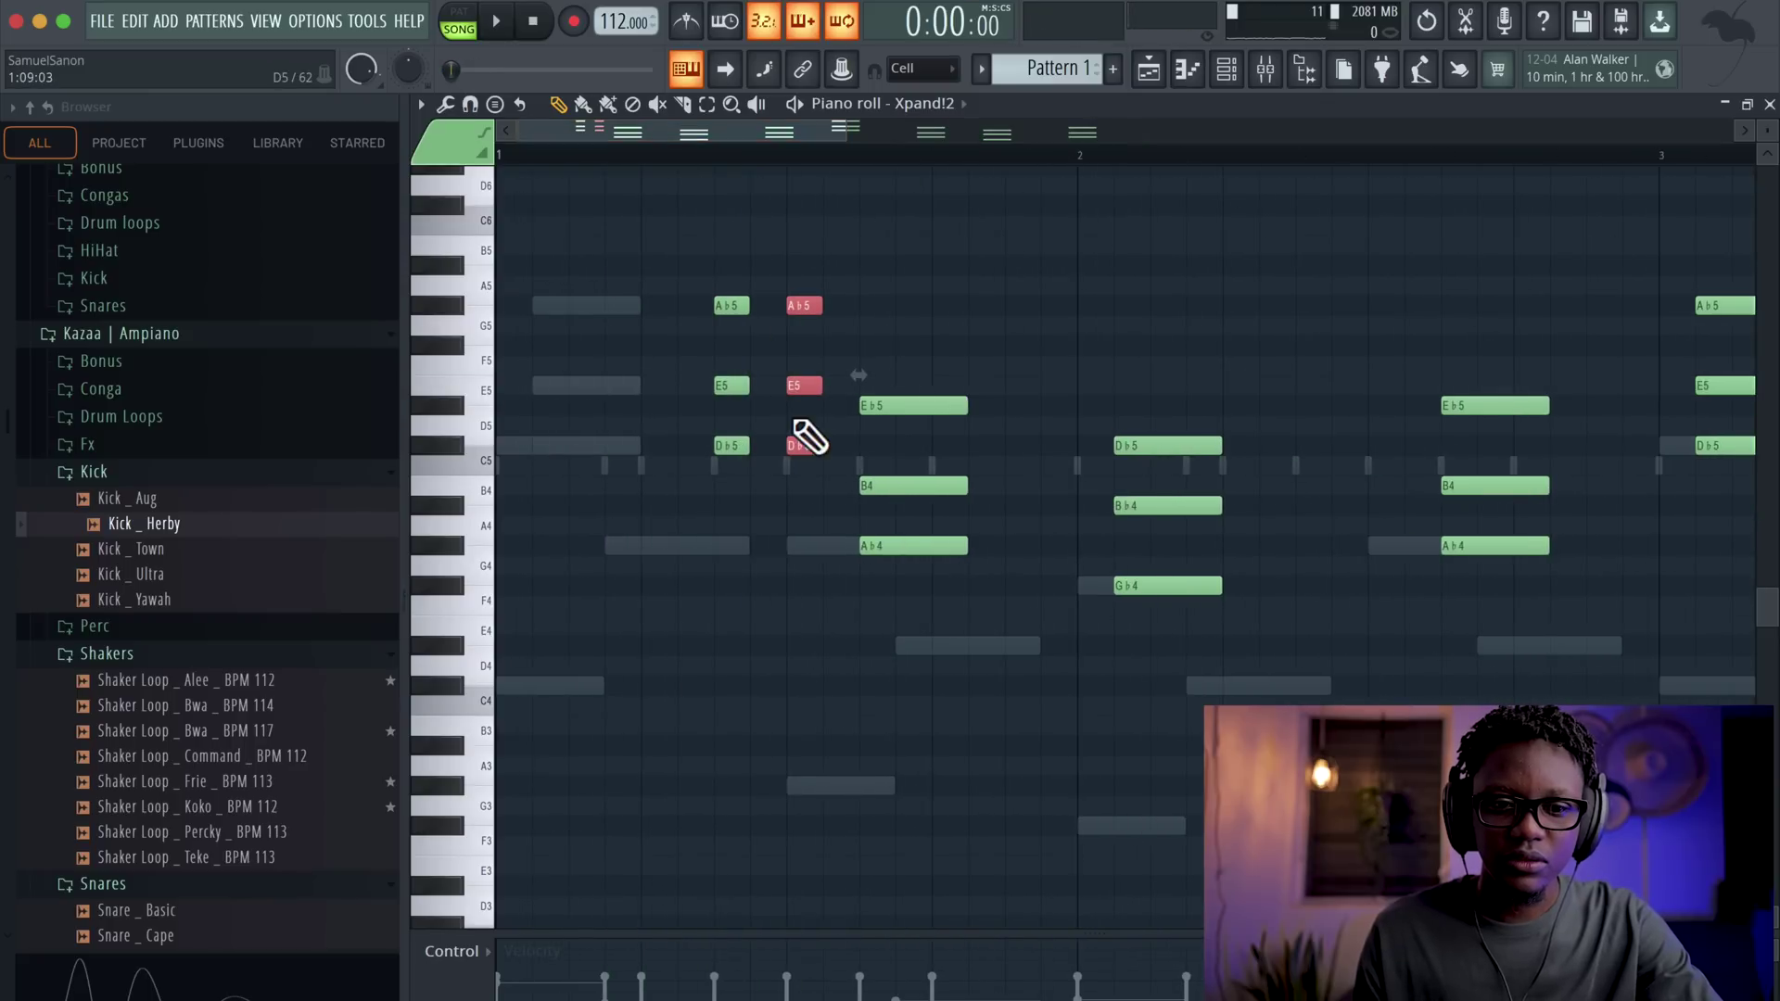
key("space")
key("space")
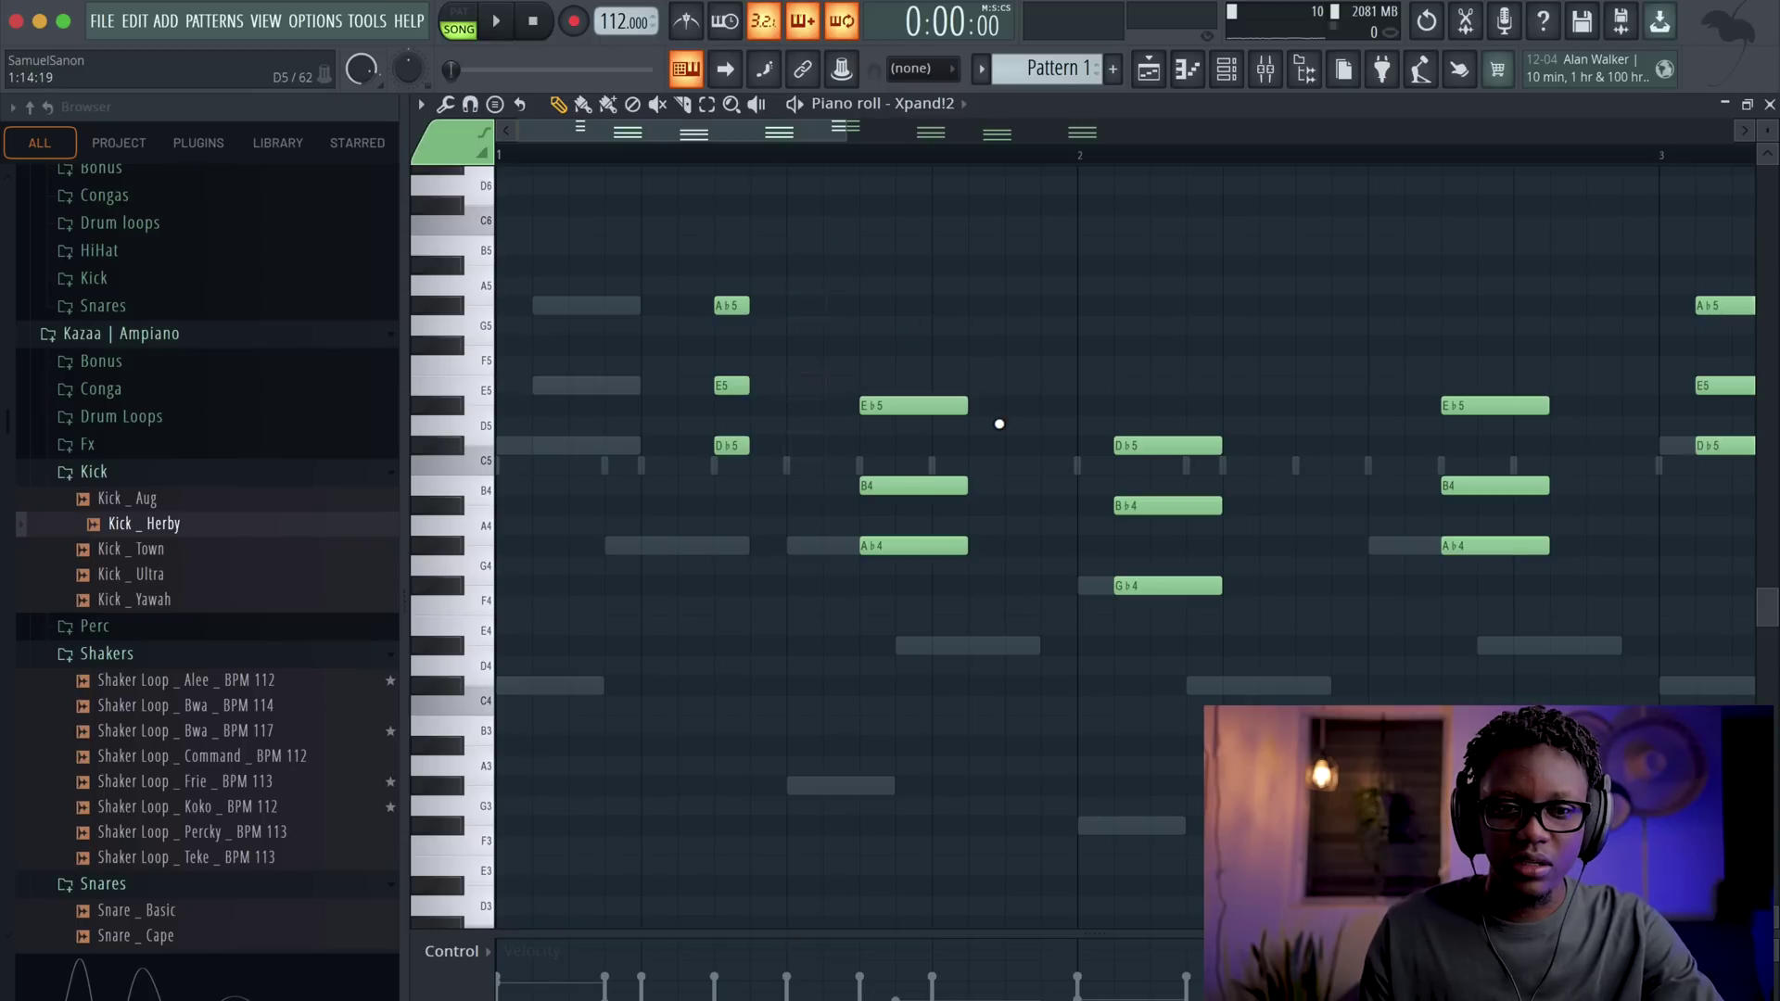
- Set the snap to Cell and move the A♭4, B4 and E♭5 chord to step 9 of bar 1
left_click_drag(983, 593, 936, 400)
left_click_drag(896, 543, 819, 534)
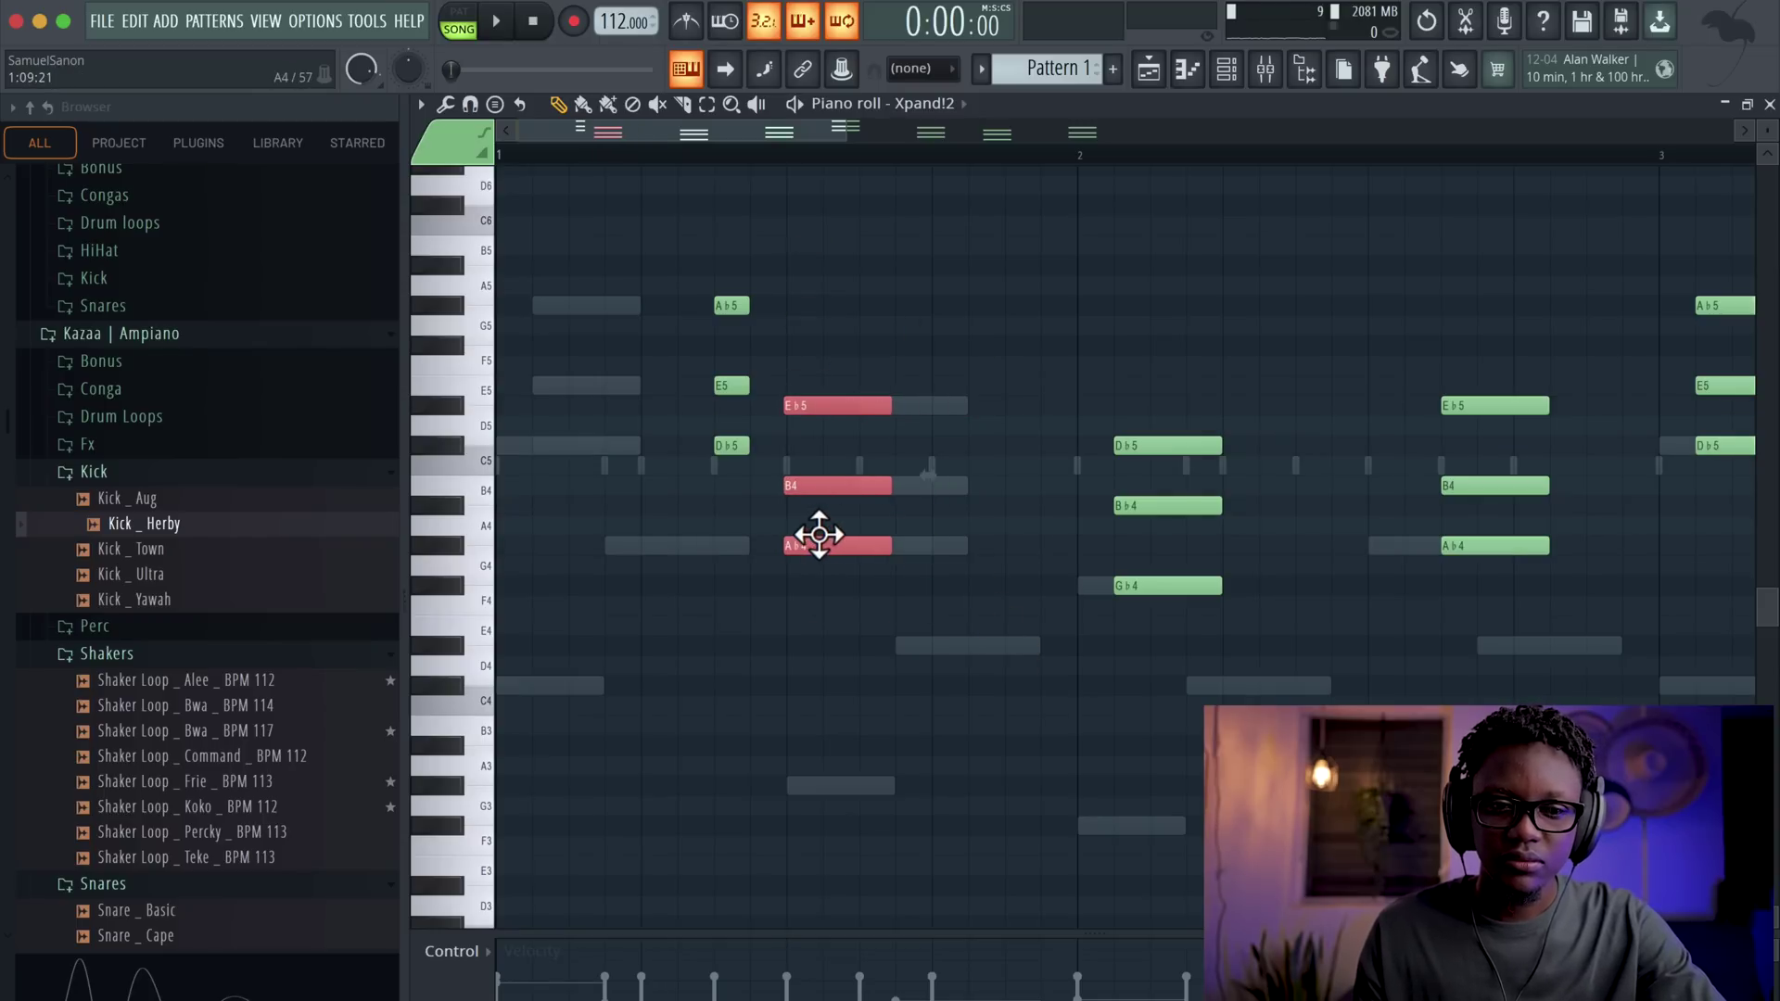
key("ctrl+z")
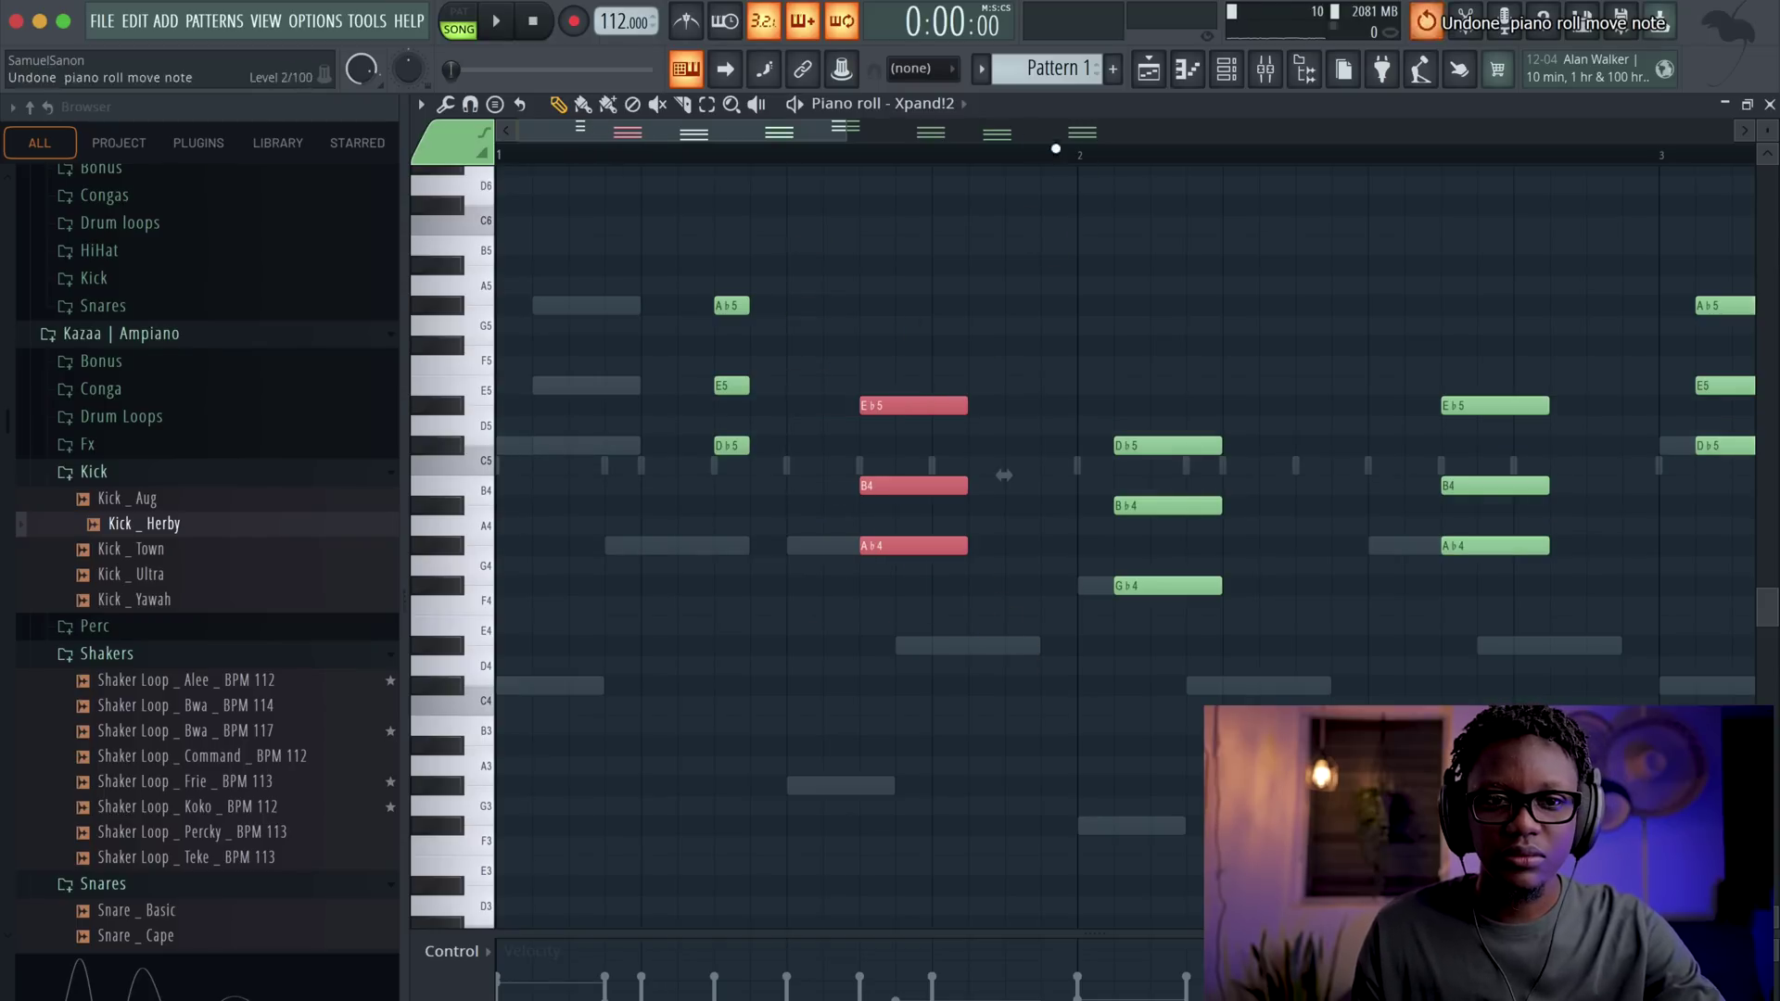
left_click(925, 69)
left_click(925, 116)
key("space")
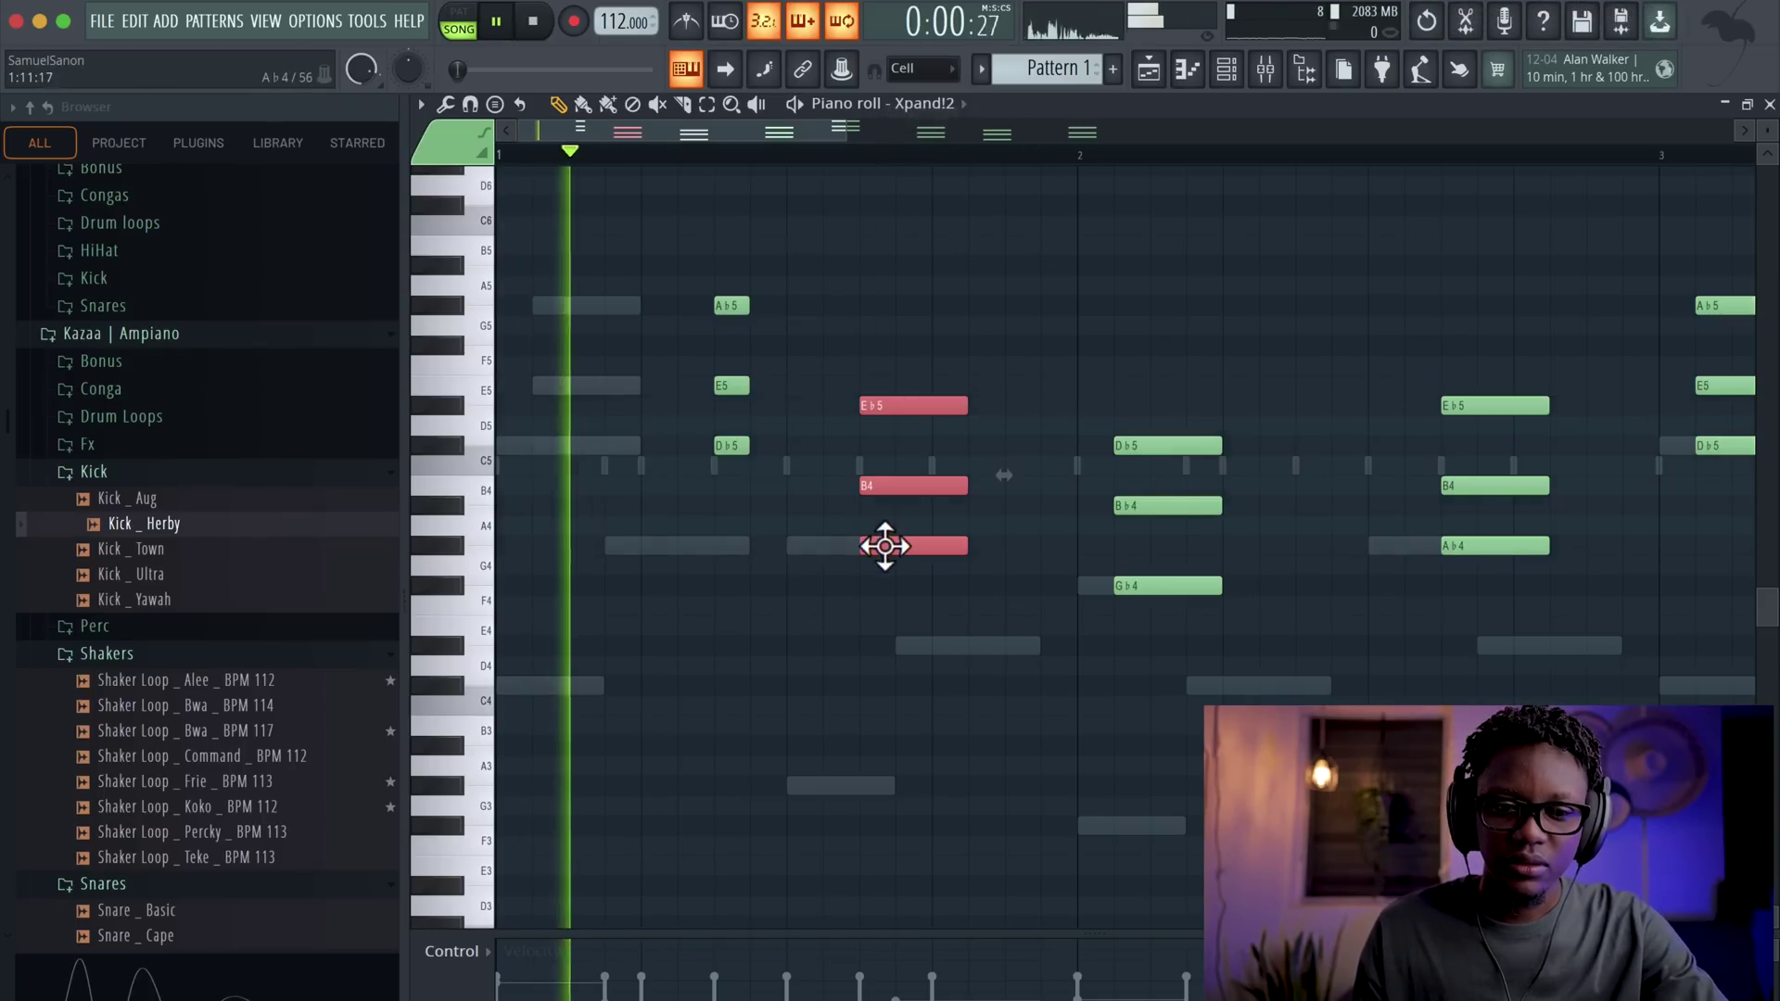
left_click_drag(881, 544, 807, 541)
key("space")
key("space")
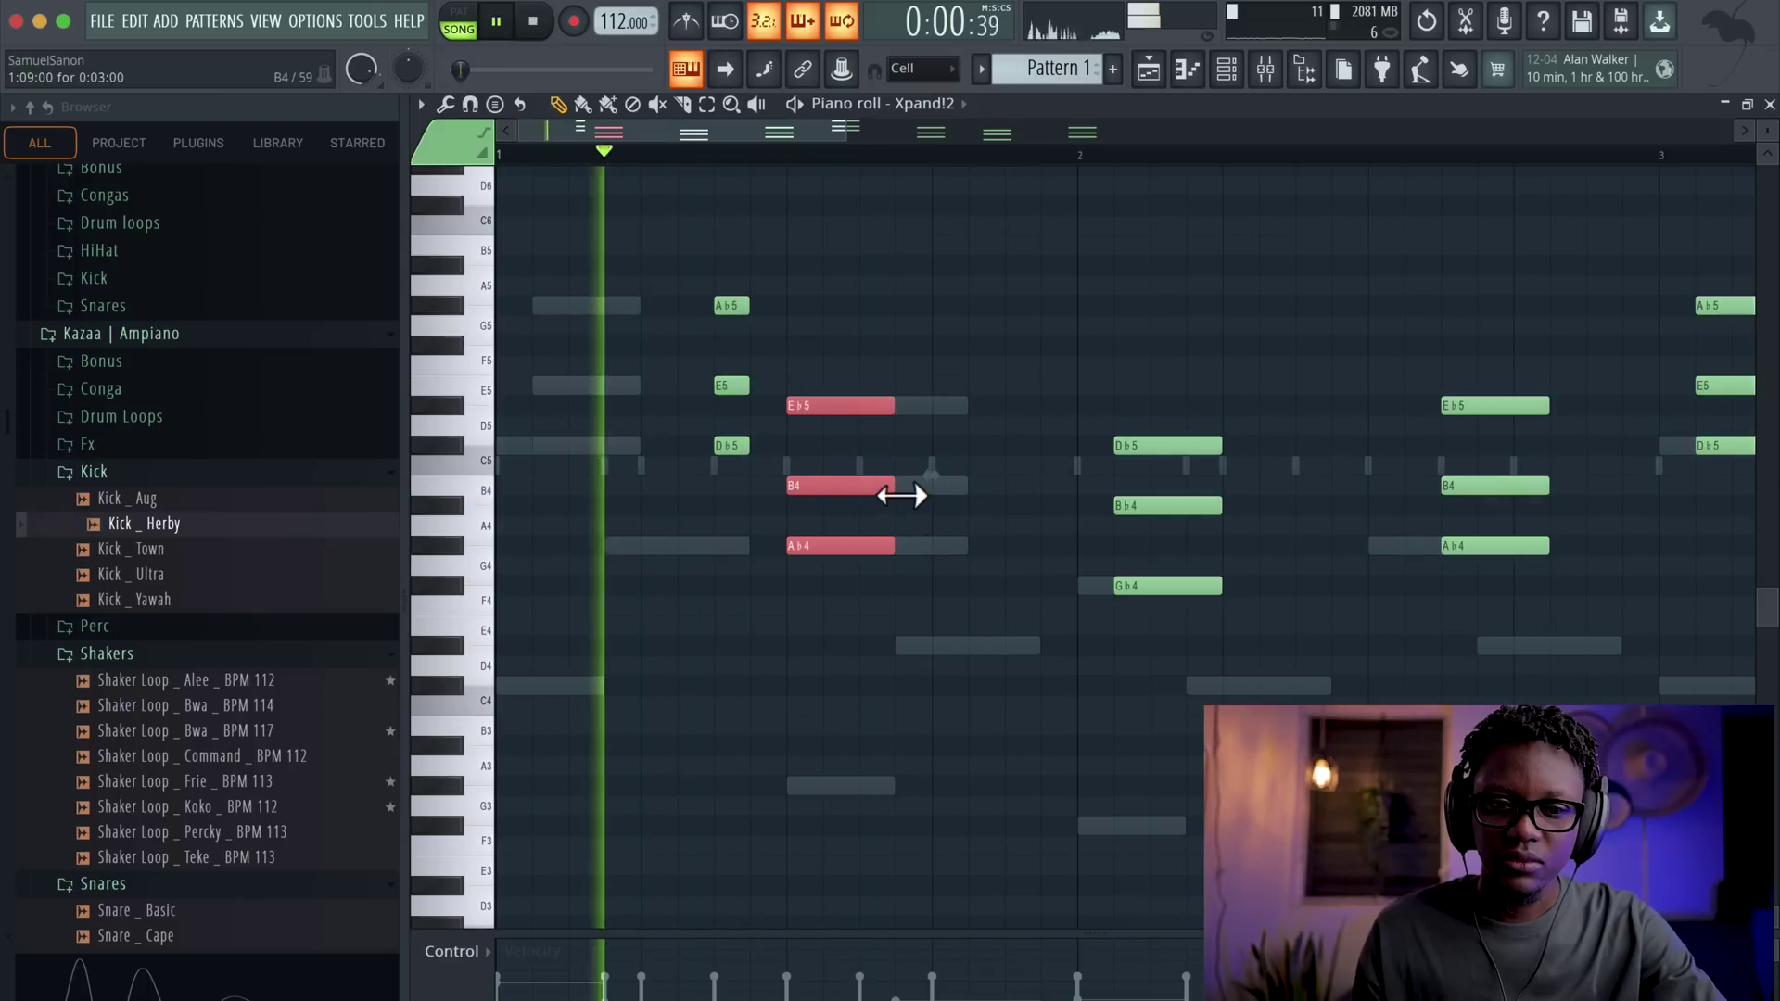
key("space")
- Raise the A♭4 note of the step 9 chord to A♭5 and quantize both chords in bar 1
left_click(907, 568, "ctrl")
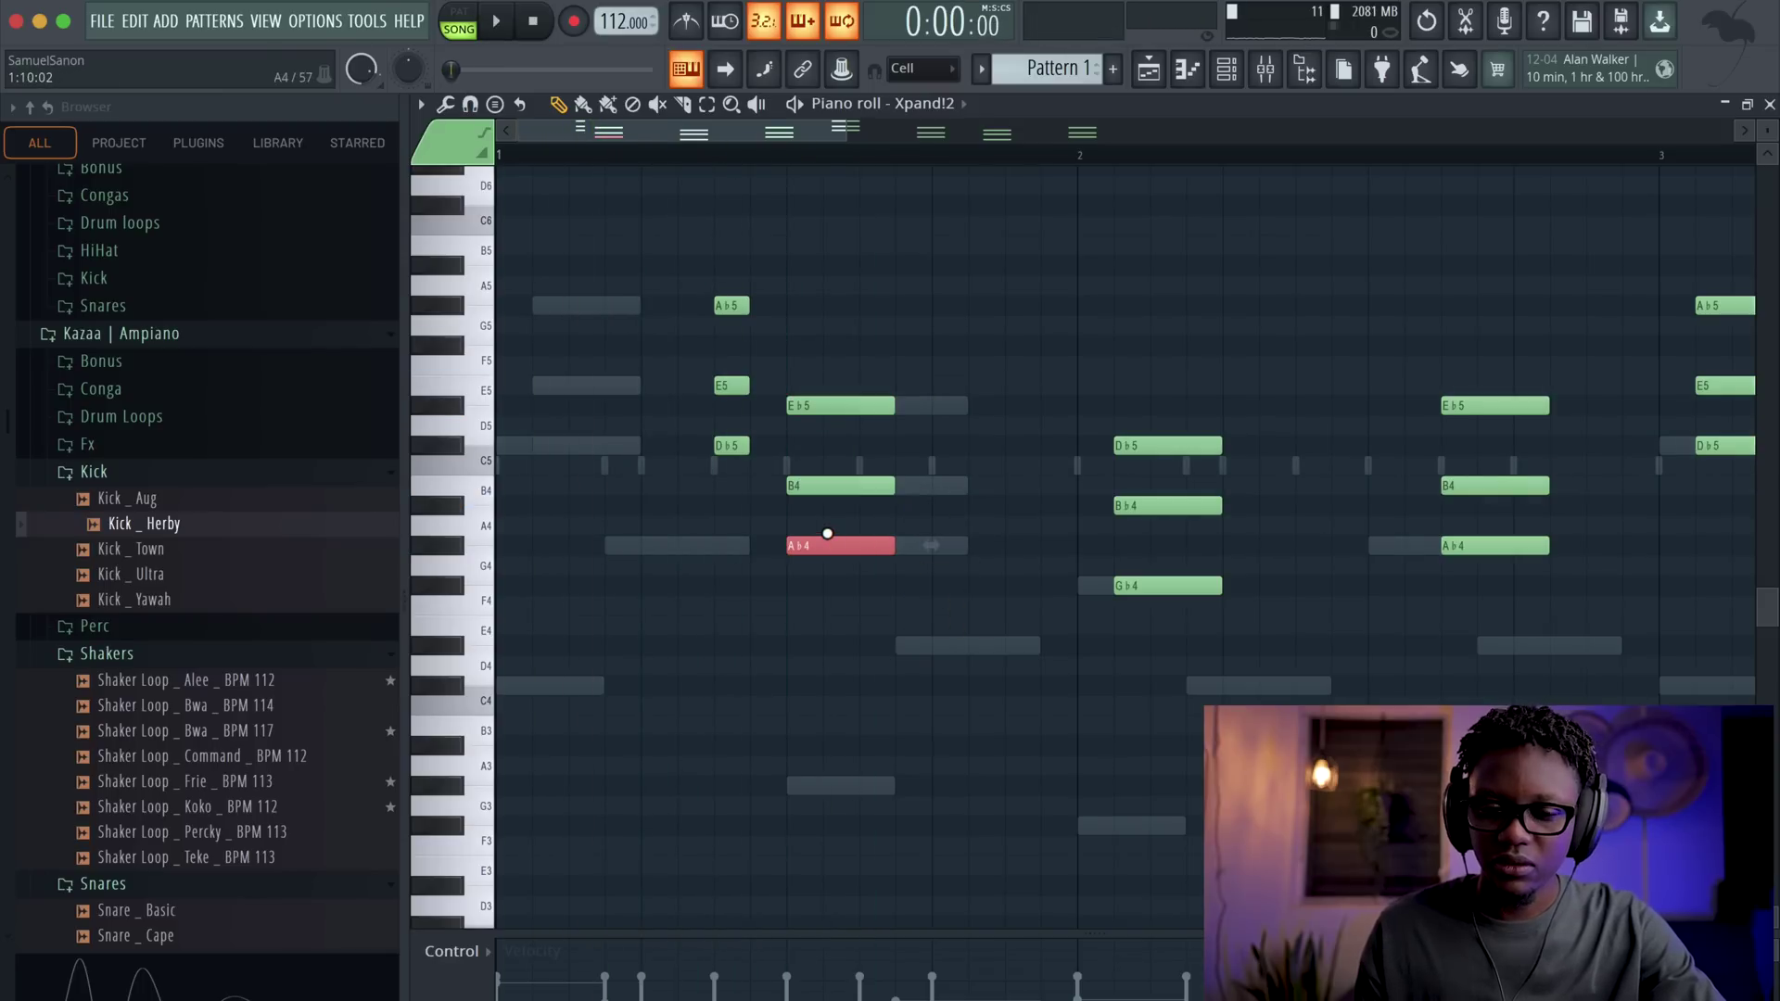
left_click_drag(953, 531, 826, 262)
left_click(957, 564, "ctrl")
left_click_drag(957, 564, 668, 284)
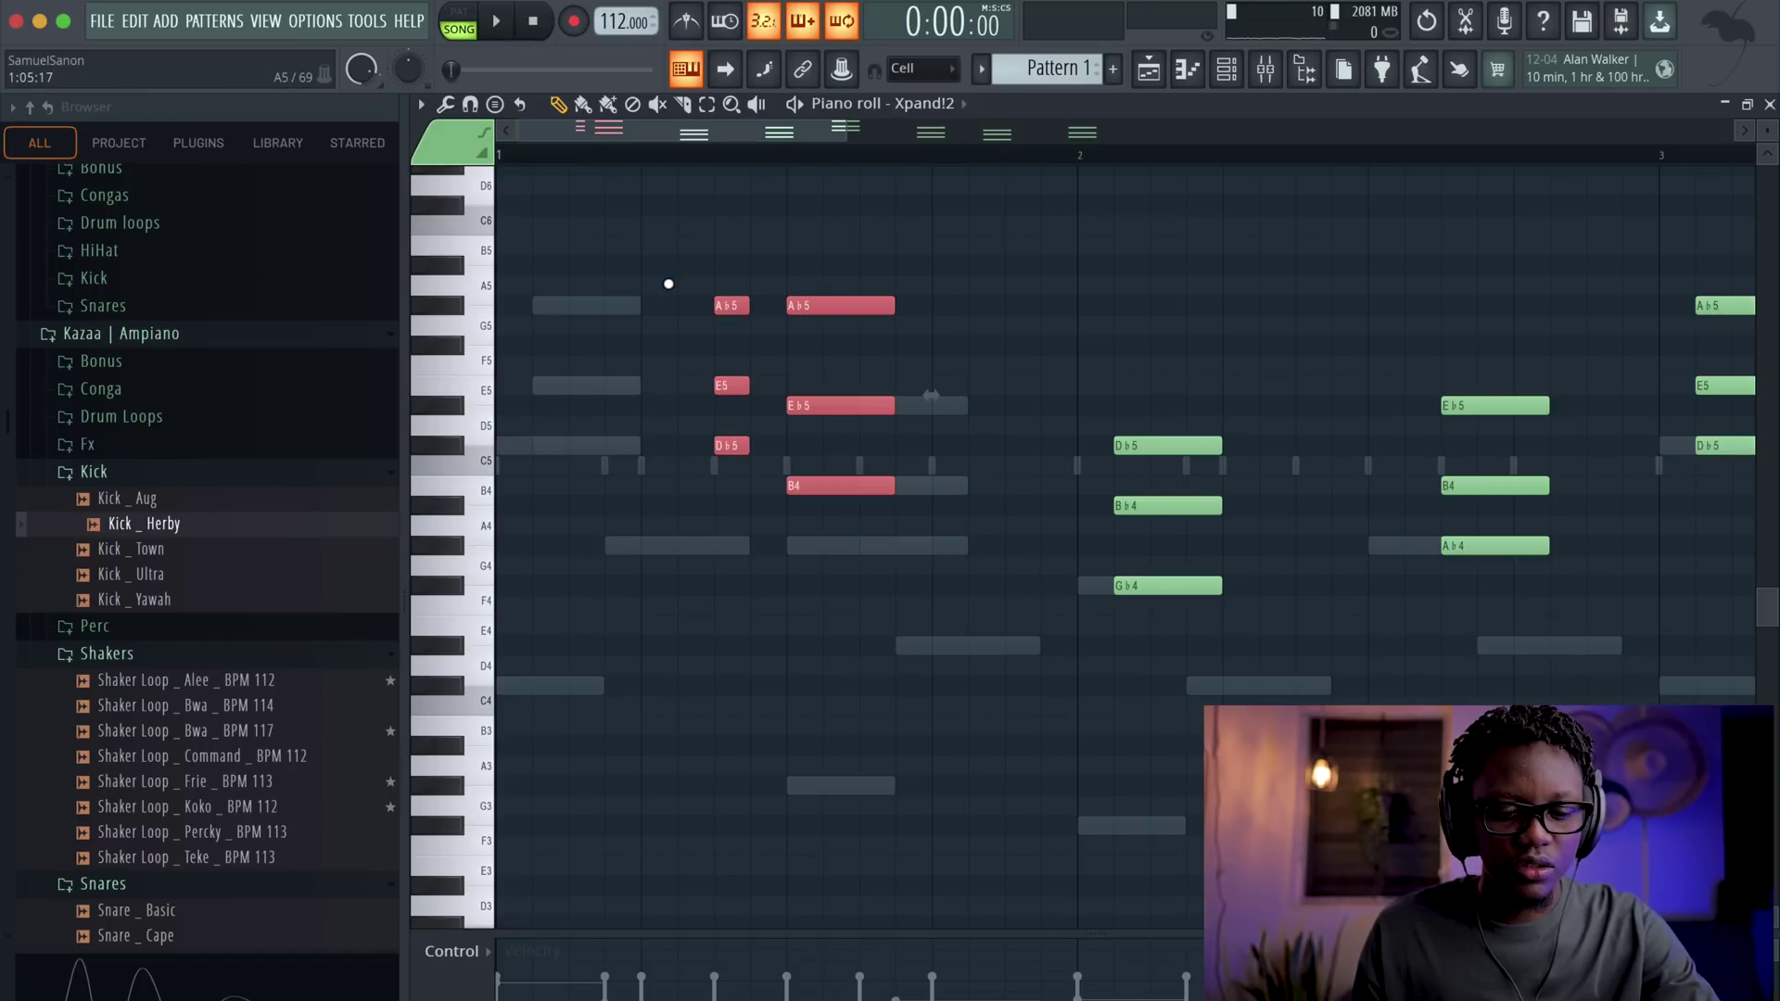
key("alt+q")
key("Return")
- Shorten the chord on step 9 of bar 1 to one step and audition the rhythm
key("space")
key("space")
key("space")
key("space")
key("space")
key("space")
key("space")
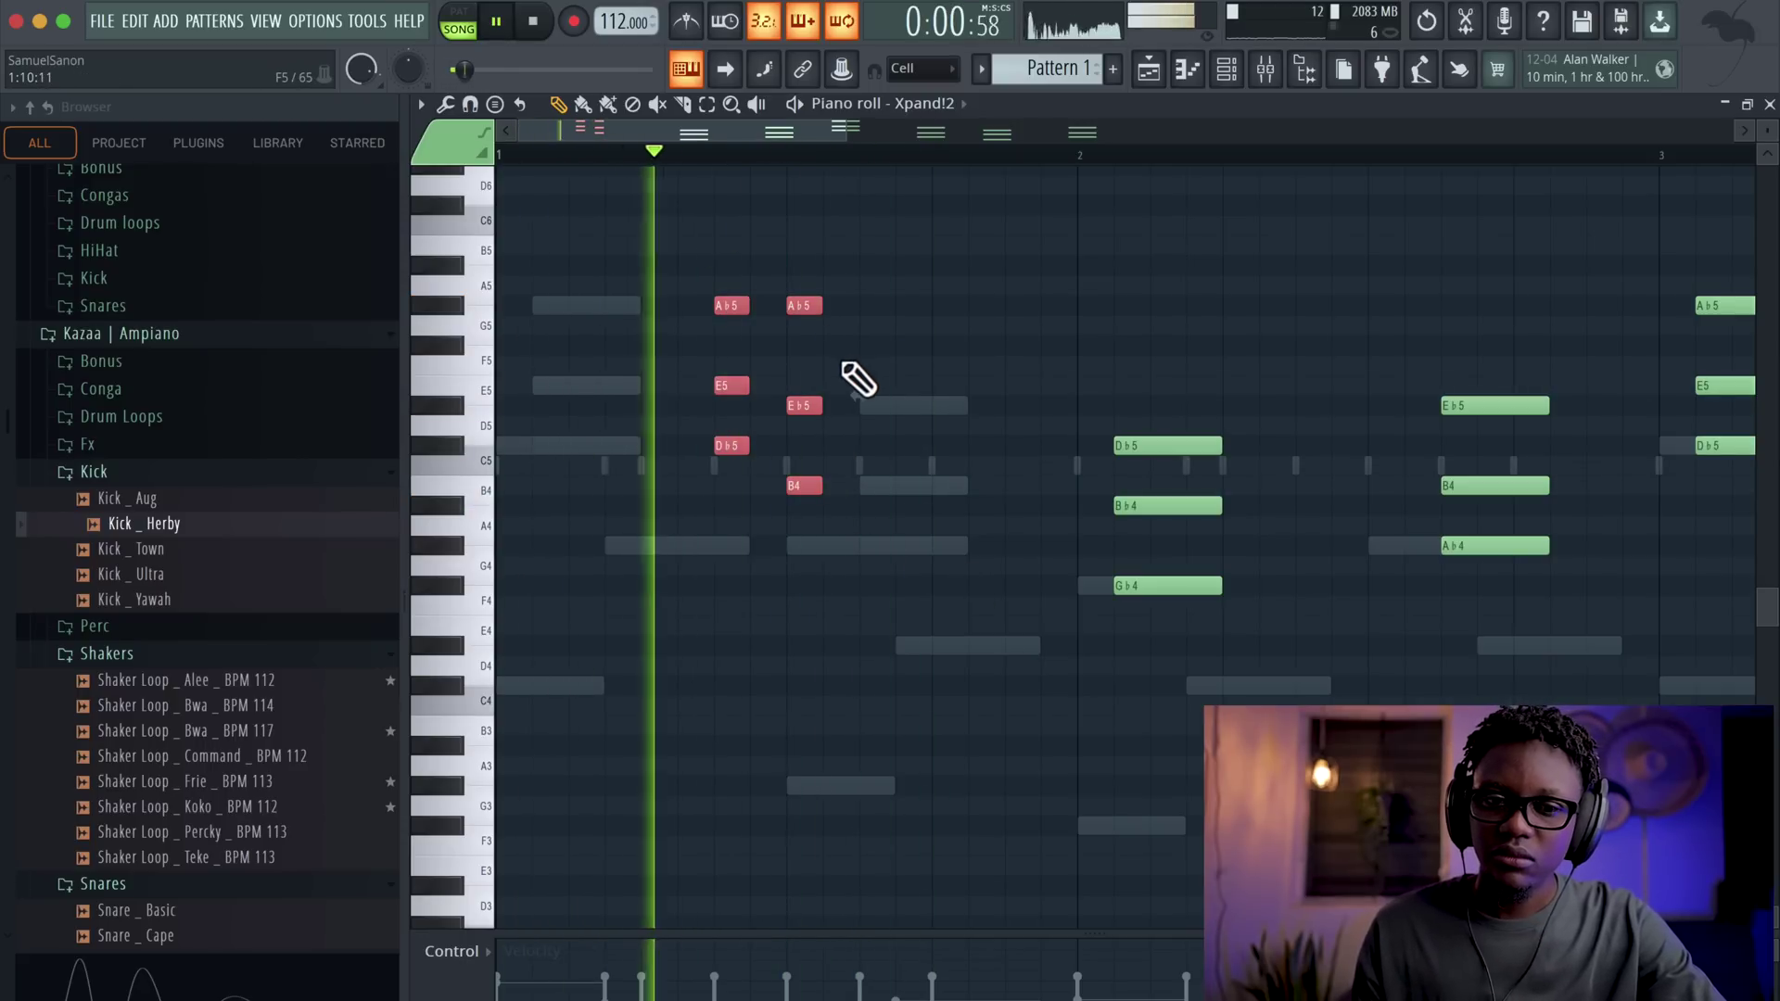
key("space")
- Shorten the step 9 chord to a stab of about a quarter step and audition it
left_click_drag(846, 511, 767, 231)
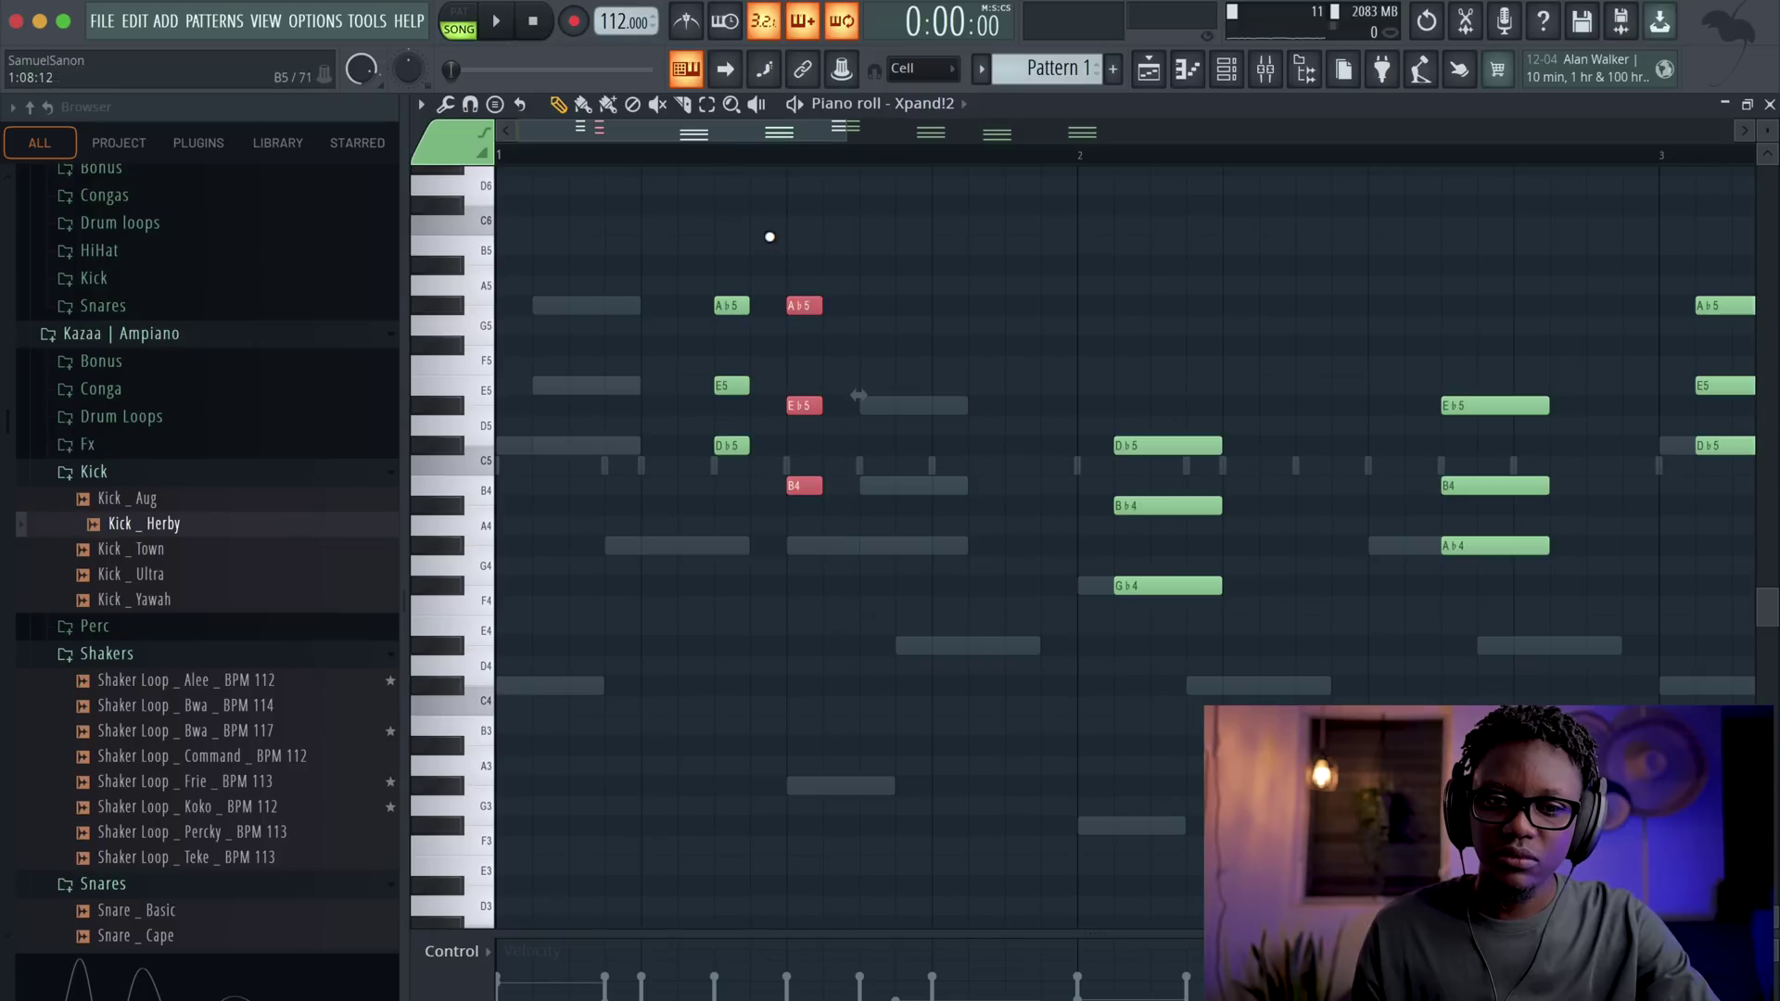
left_click_drag(831, 306, 793, 312)
key("space")
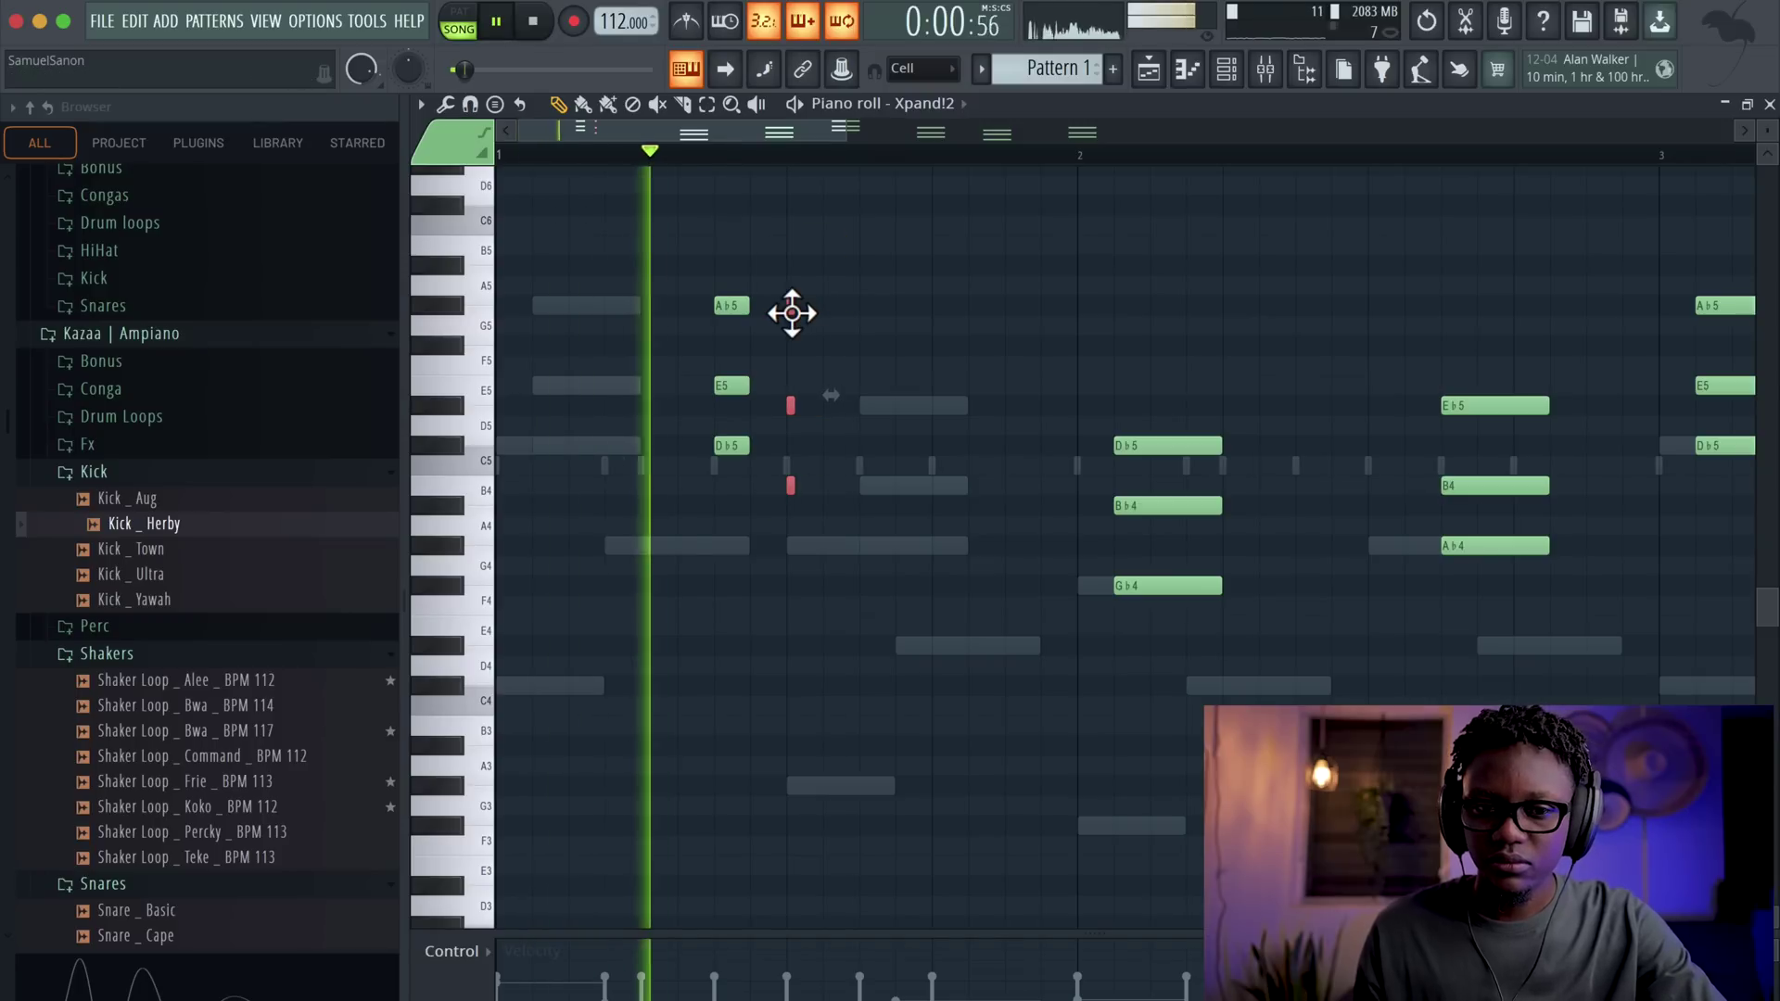
key("space")
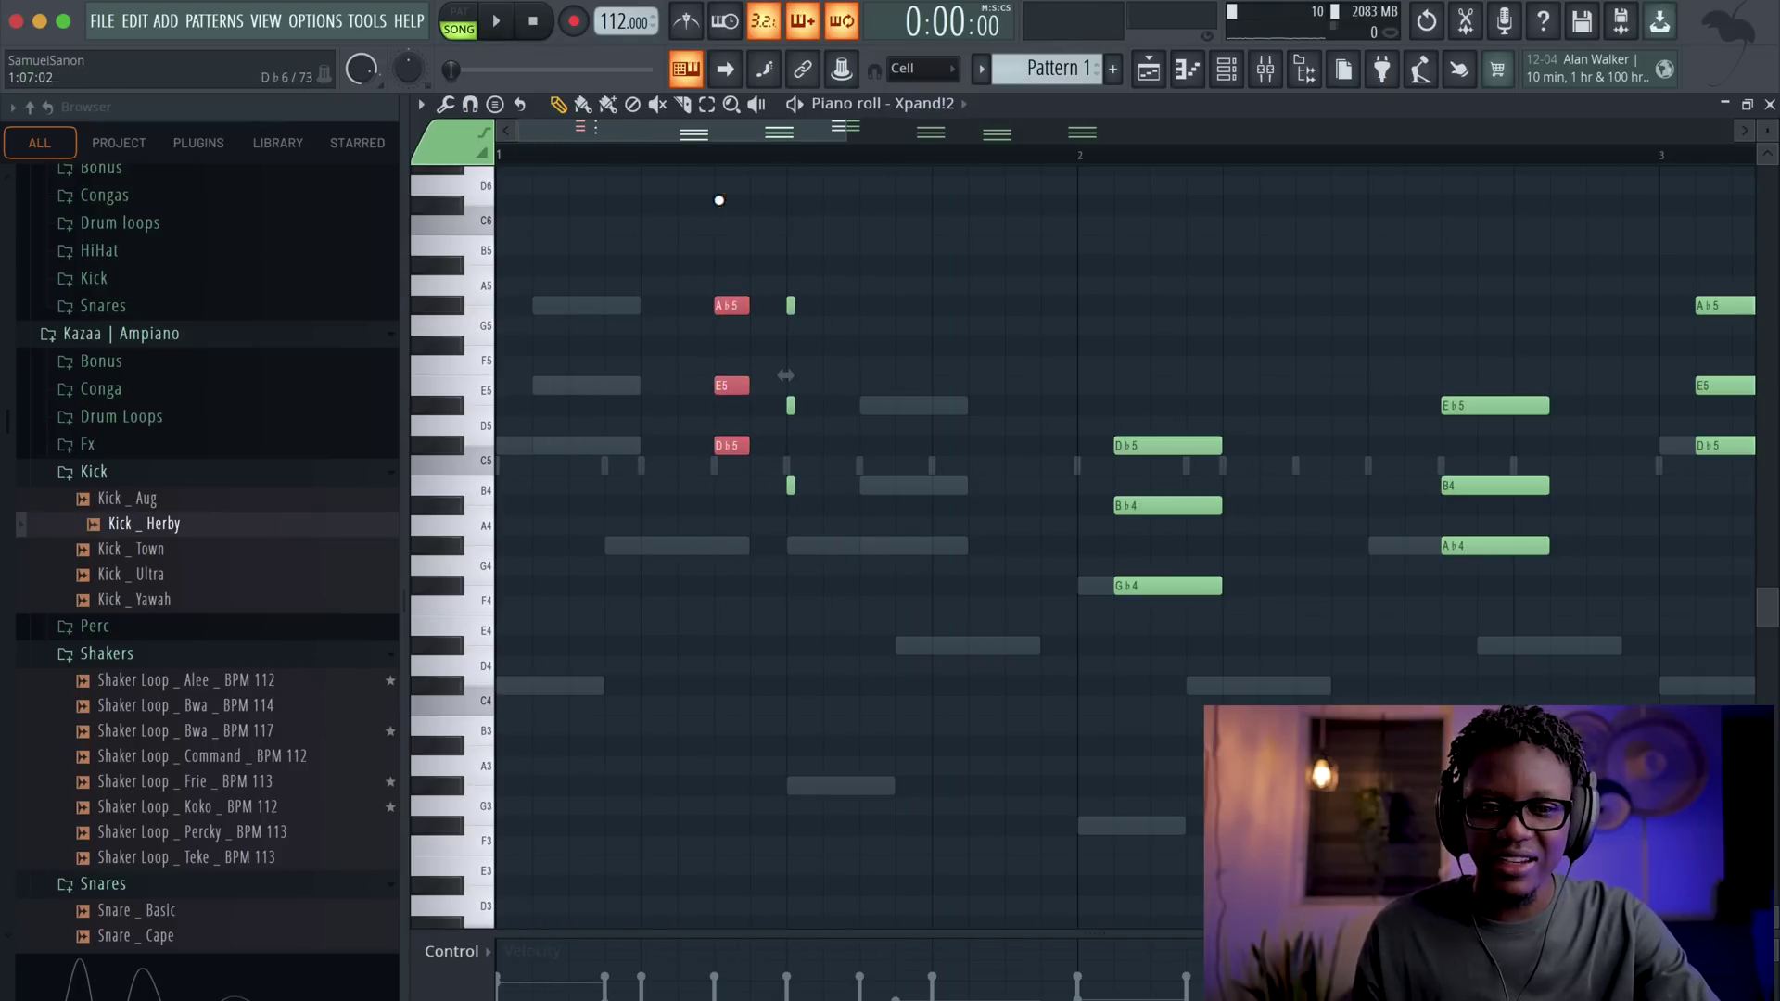
- Lengthen the chord on step 7 of bar 1 to about one and a half steps and audition the pattern
left_click_drag(766, 310, 787, 308)
key("space")
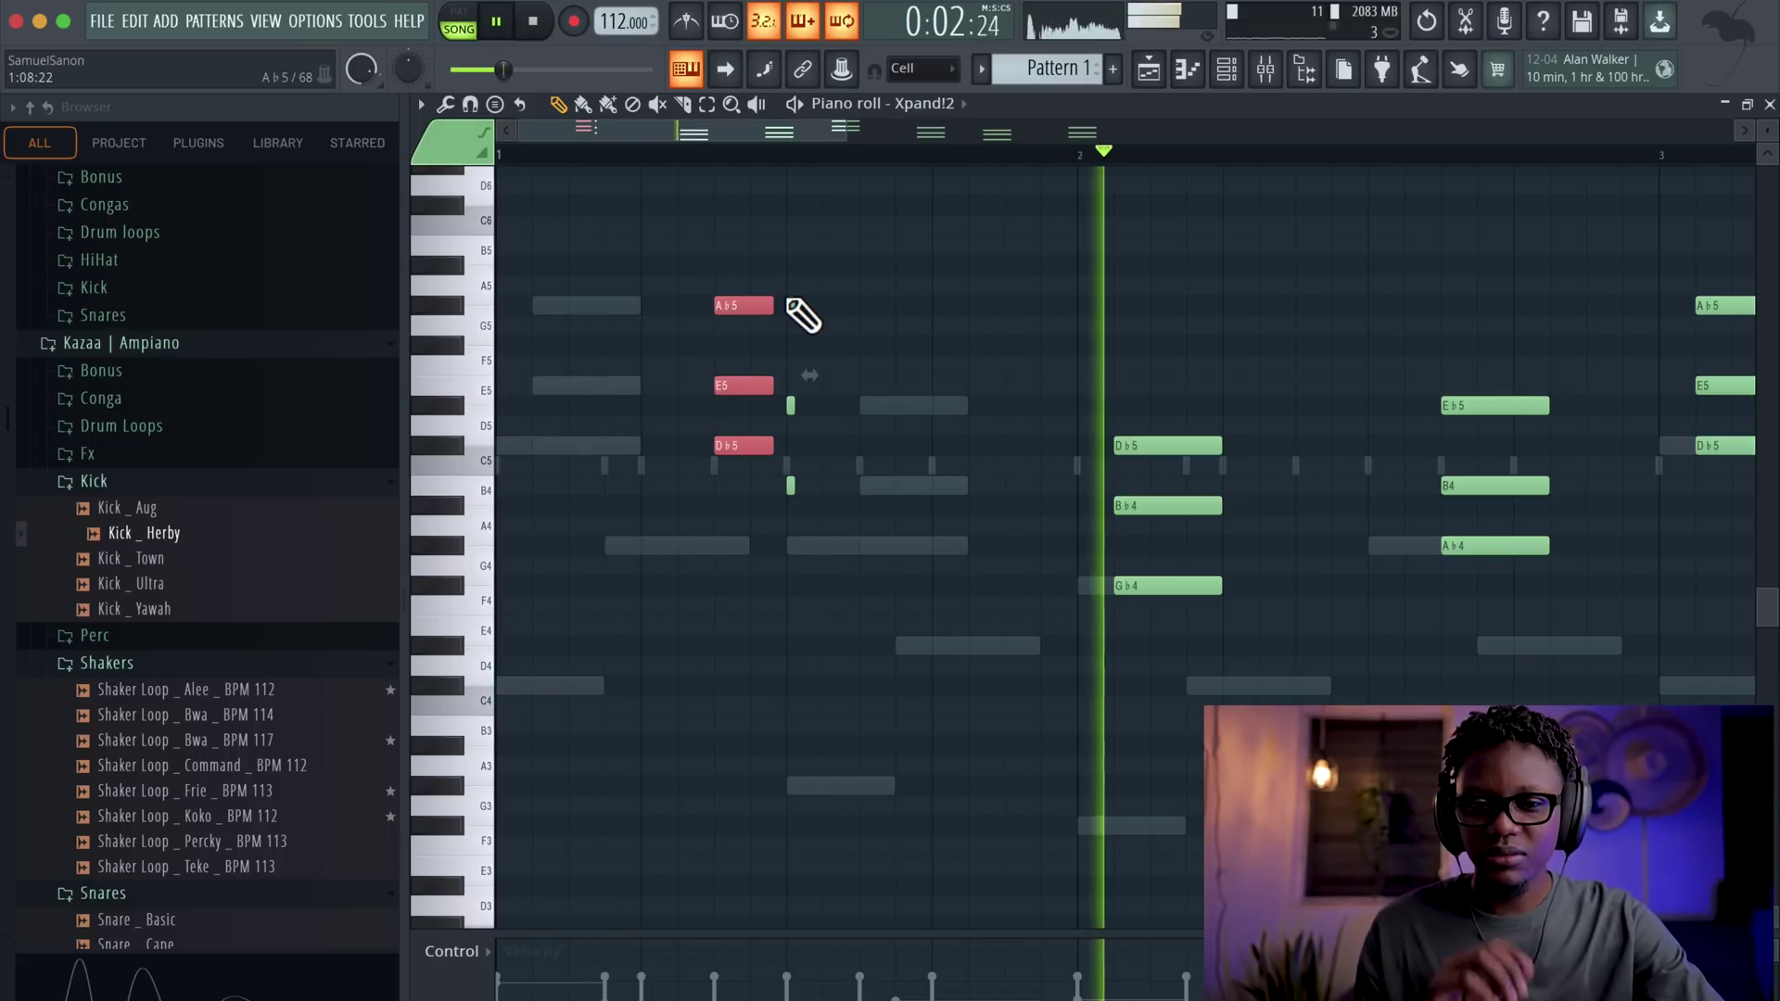
scroll(858, 296, "down", 3)
scroll(870, 298, "up", 6)
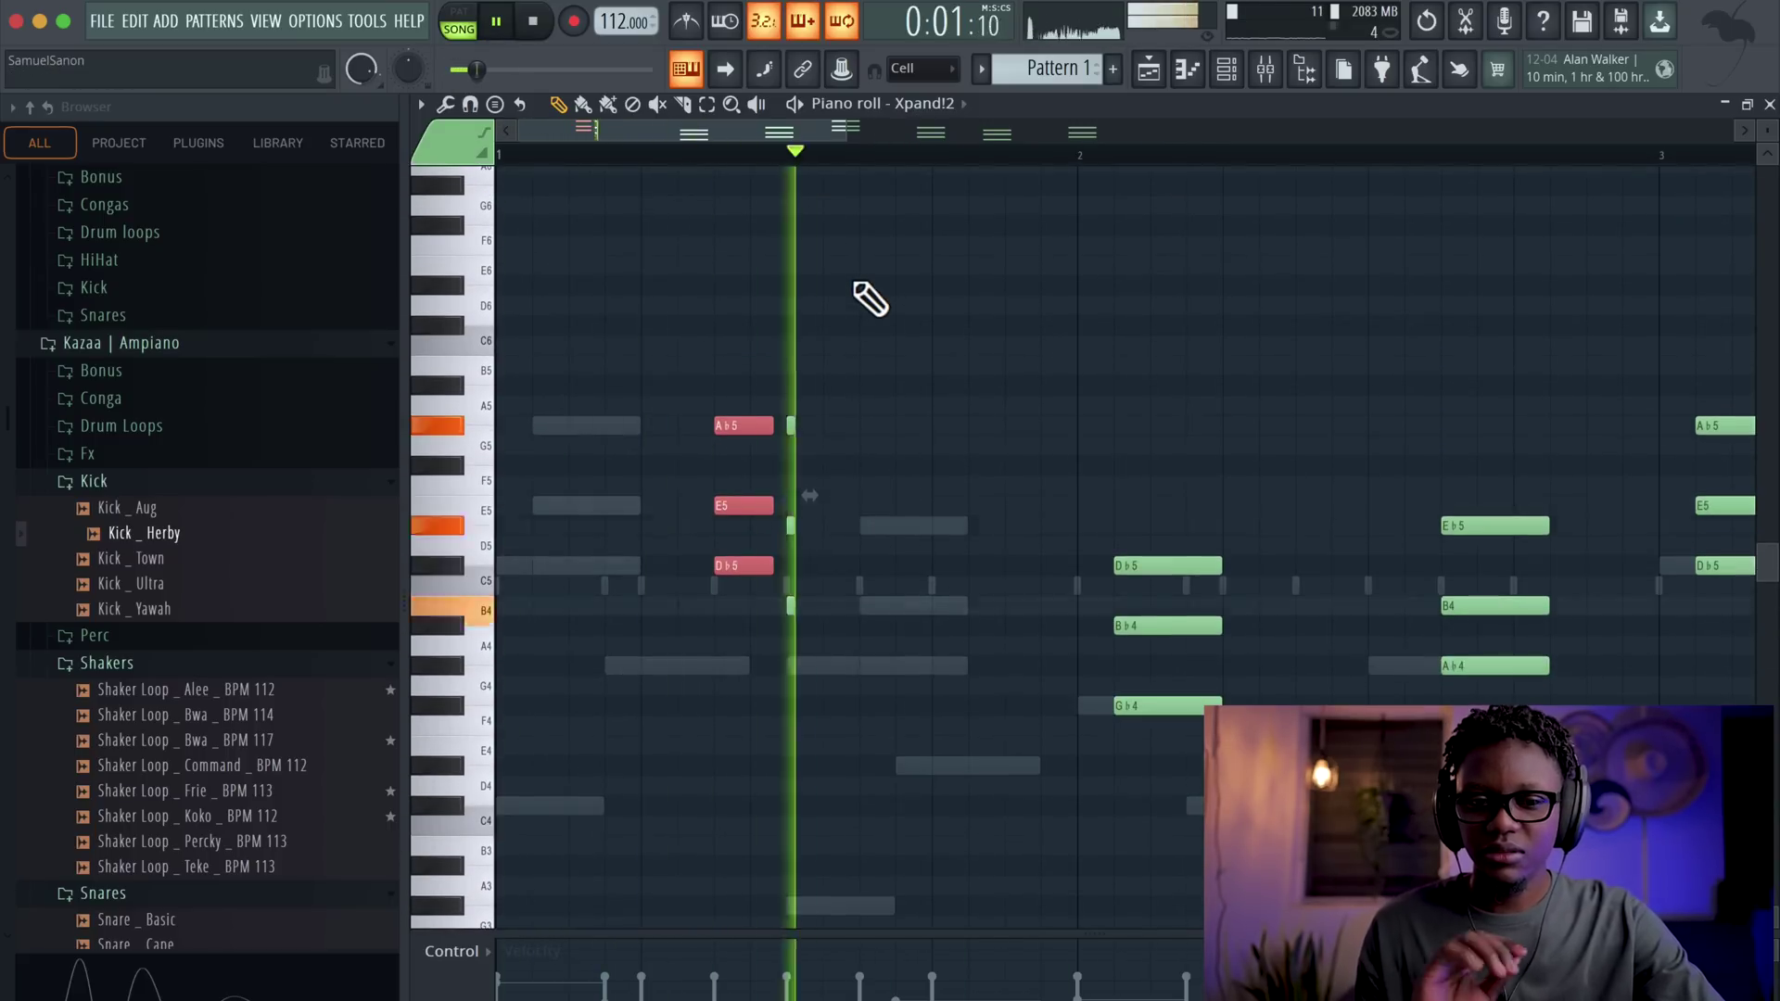
key("space")
- Move the G♭4, B♭4 and D♭5 chord to the start of bar 2
scroll(866, 297, "down", 6)
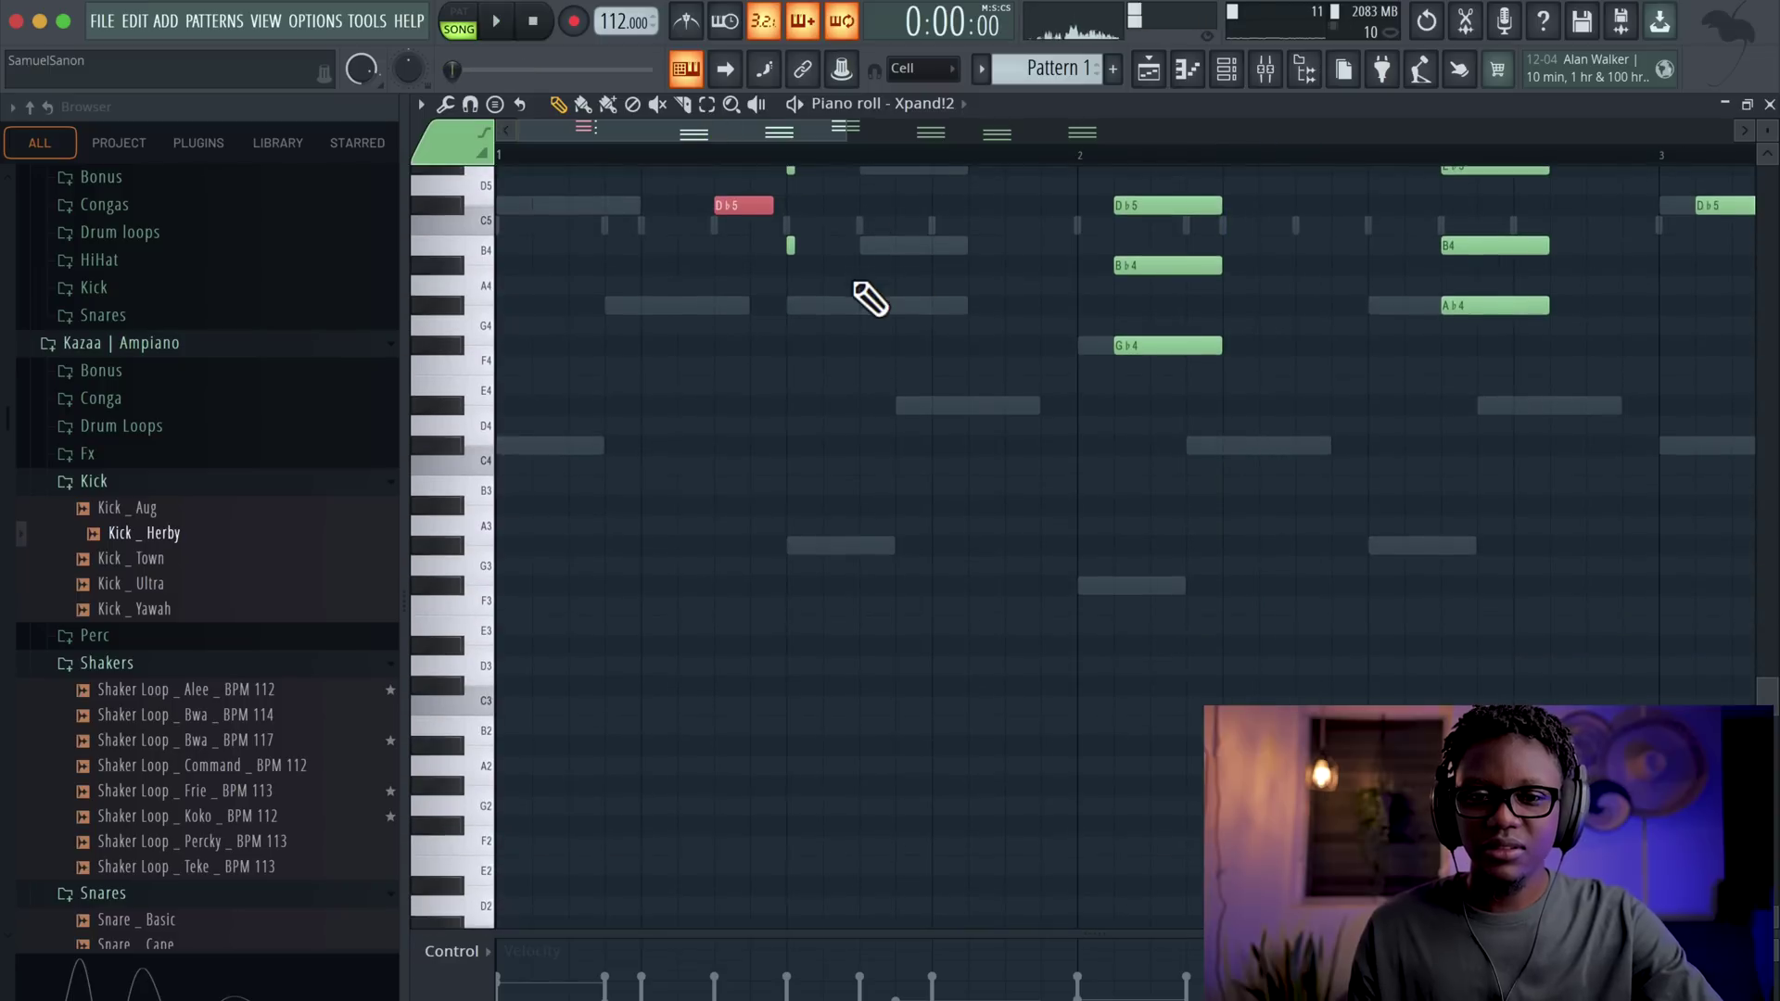
scroll(1359, 357, "up", 4)
scroll(1361, 359, "down", 2)
left_click_drag(1261, 494, 1098, 260)
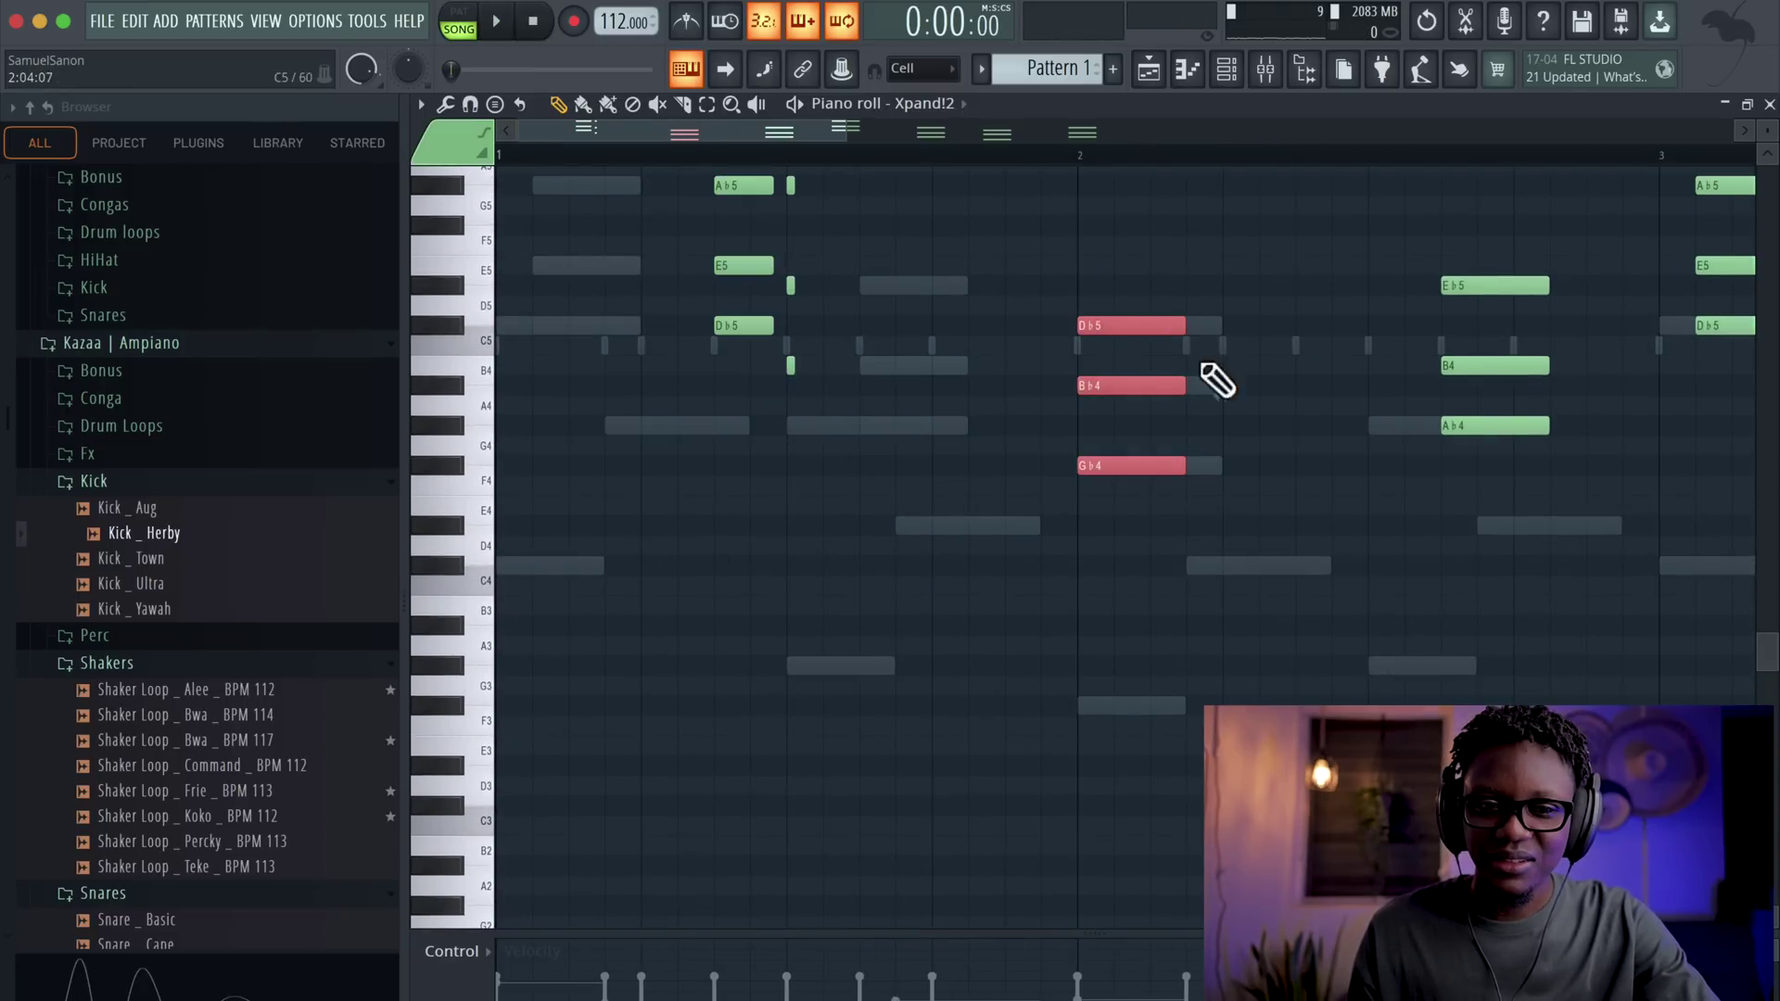
- Shorten the opening chord of bar 2 to a brief stab and copy the step 9 stab chord to step 15 of bar 1
left_click_drag(1117, 325, 1092, 325)
scroll(922, 380, "up", 4)
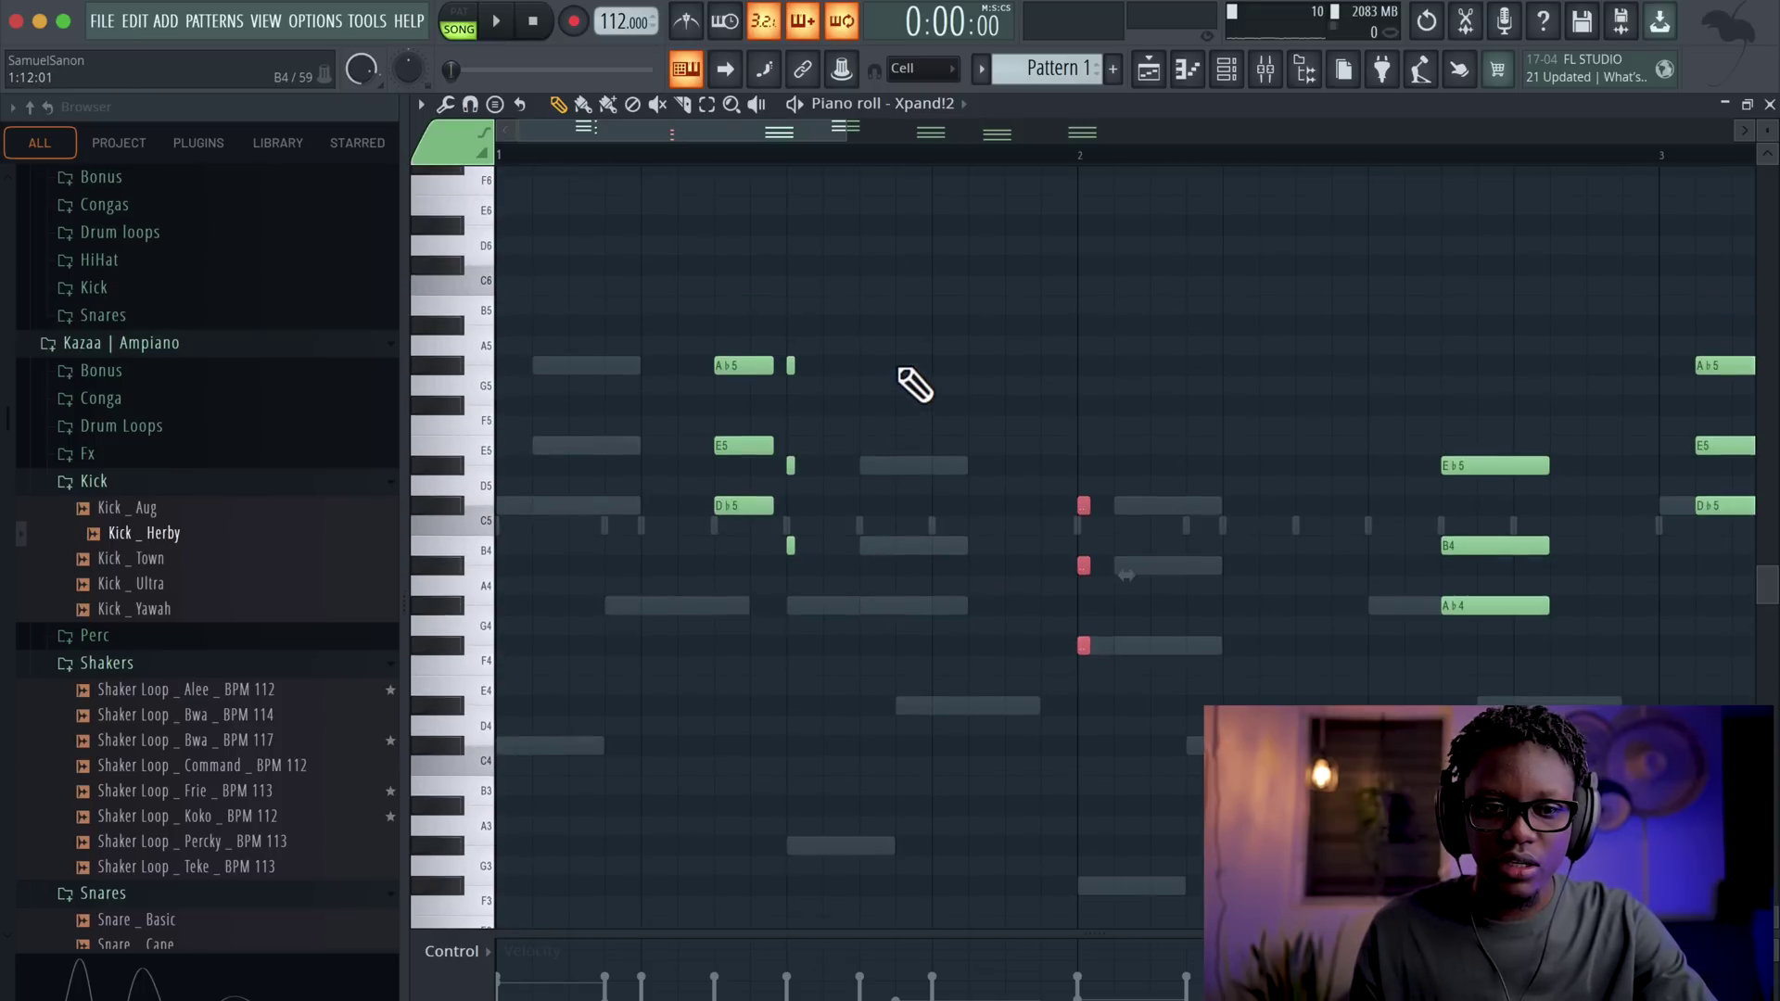
left_click_drag(839, 582, 790, 344)
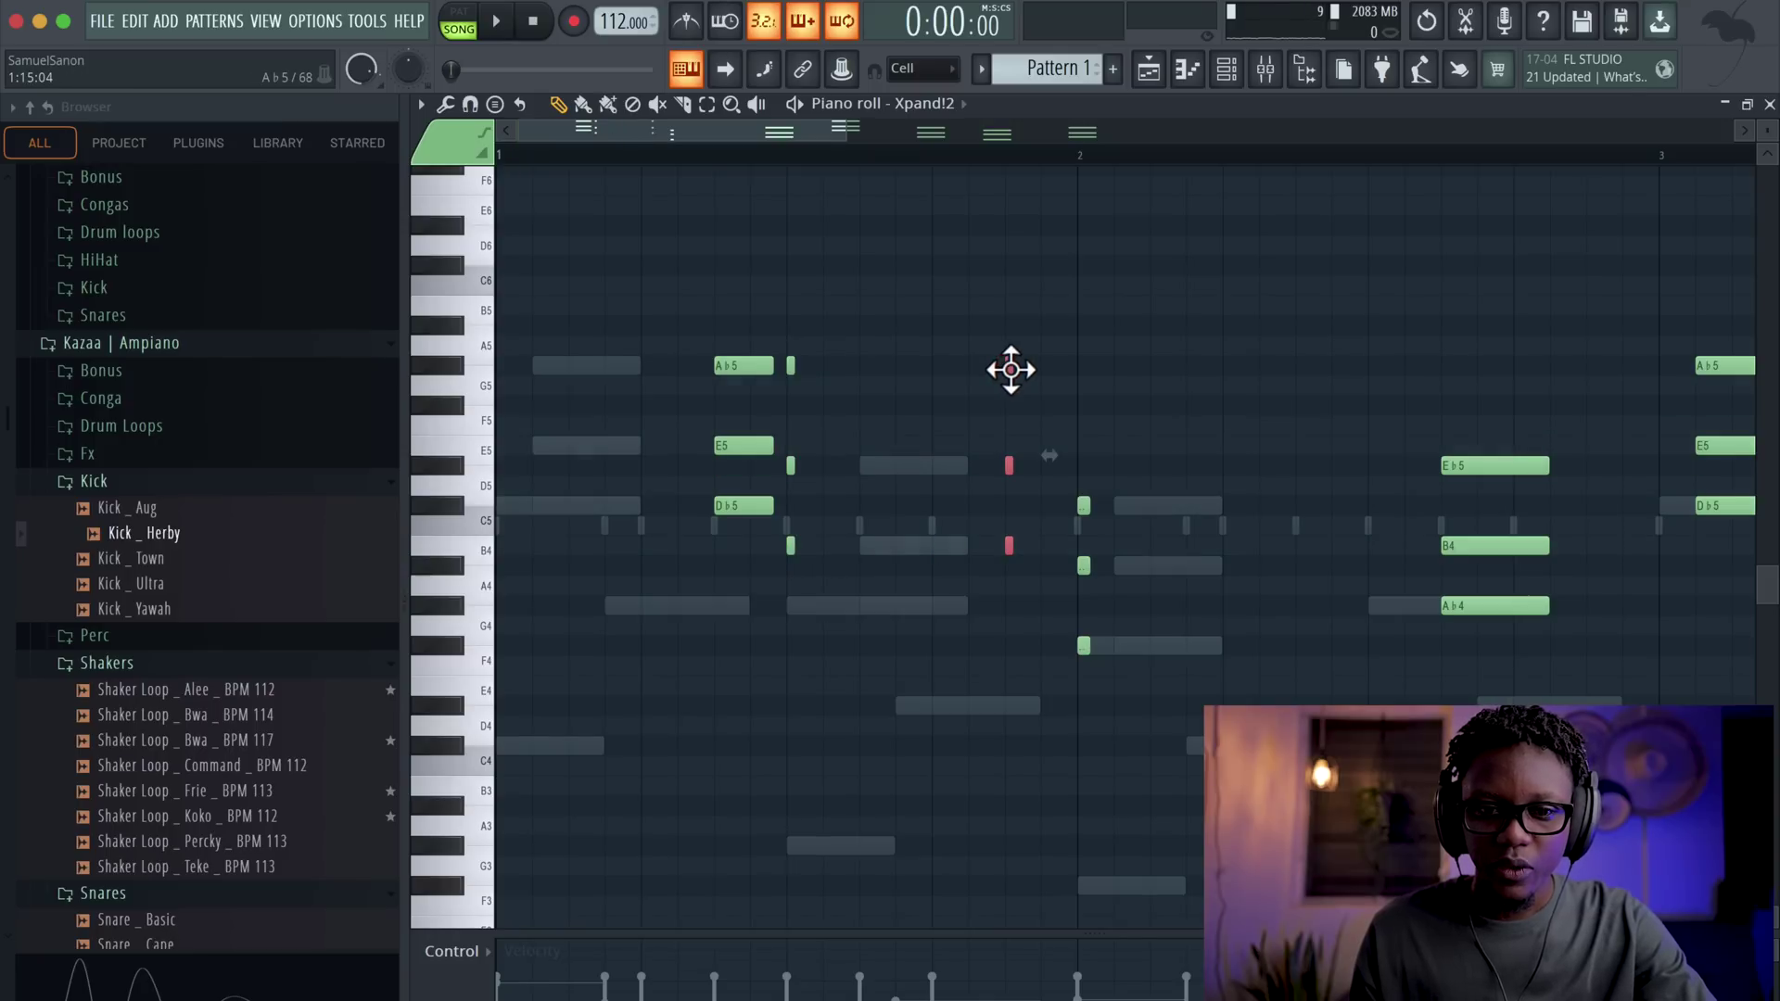
- Lengthen the B4, E♭5 and A♭5 chord on step 15 of bar 1 to about one and a half steps and audition it
left_click_drag(1013, 368, 1050, 372)
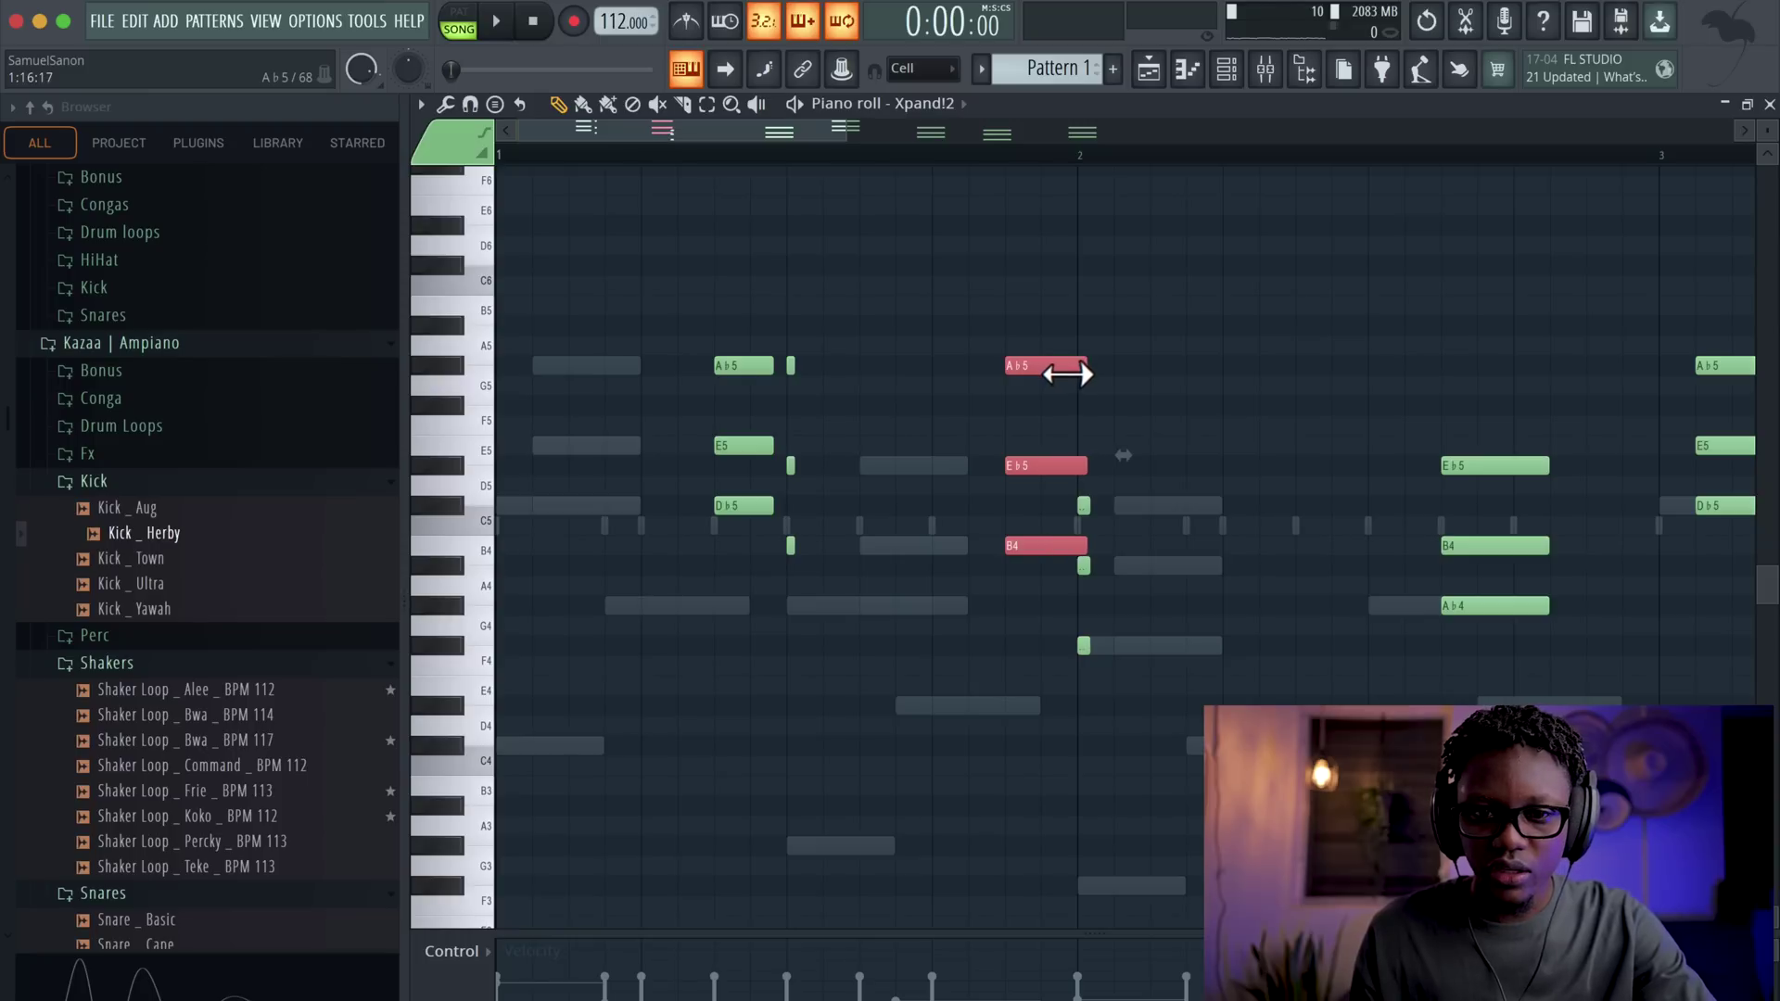
key("space")
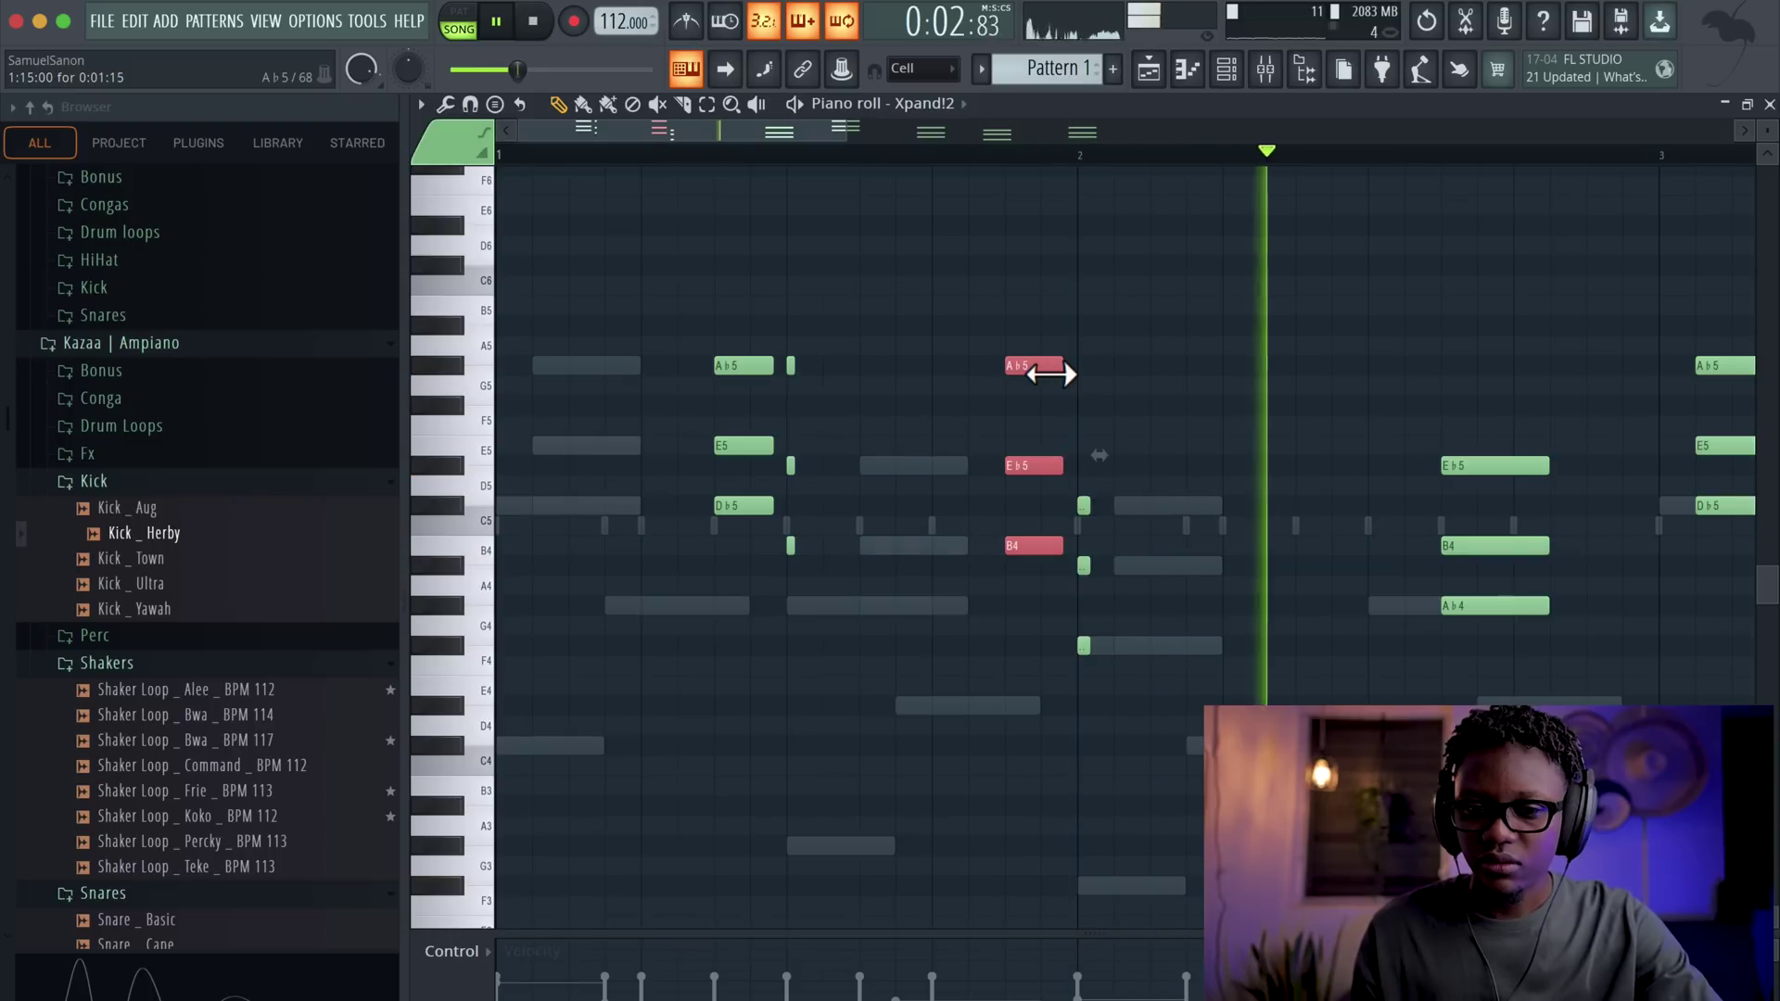
key("space")
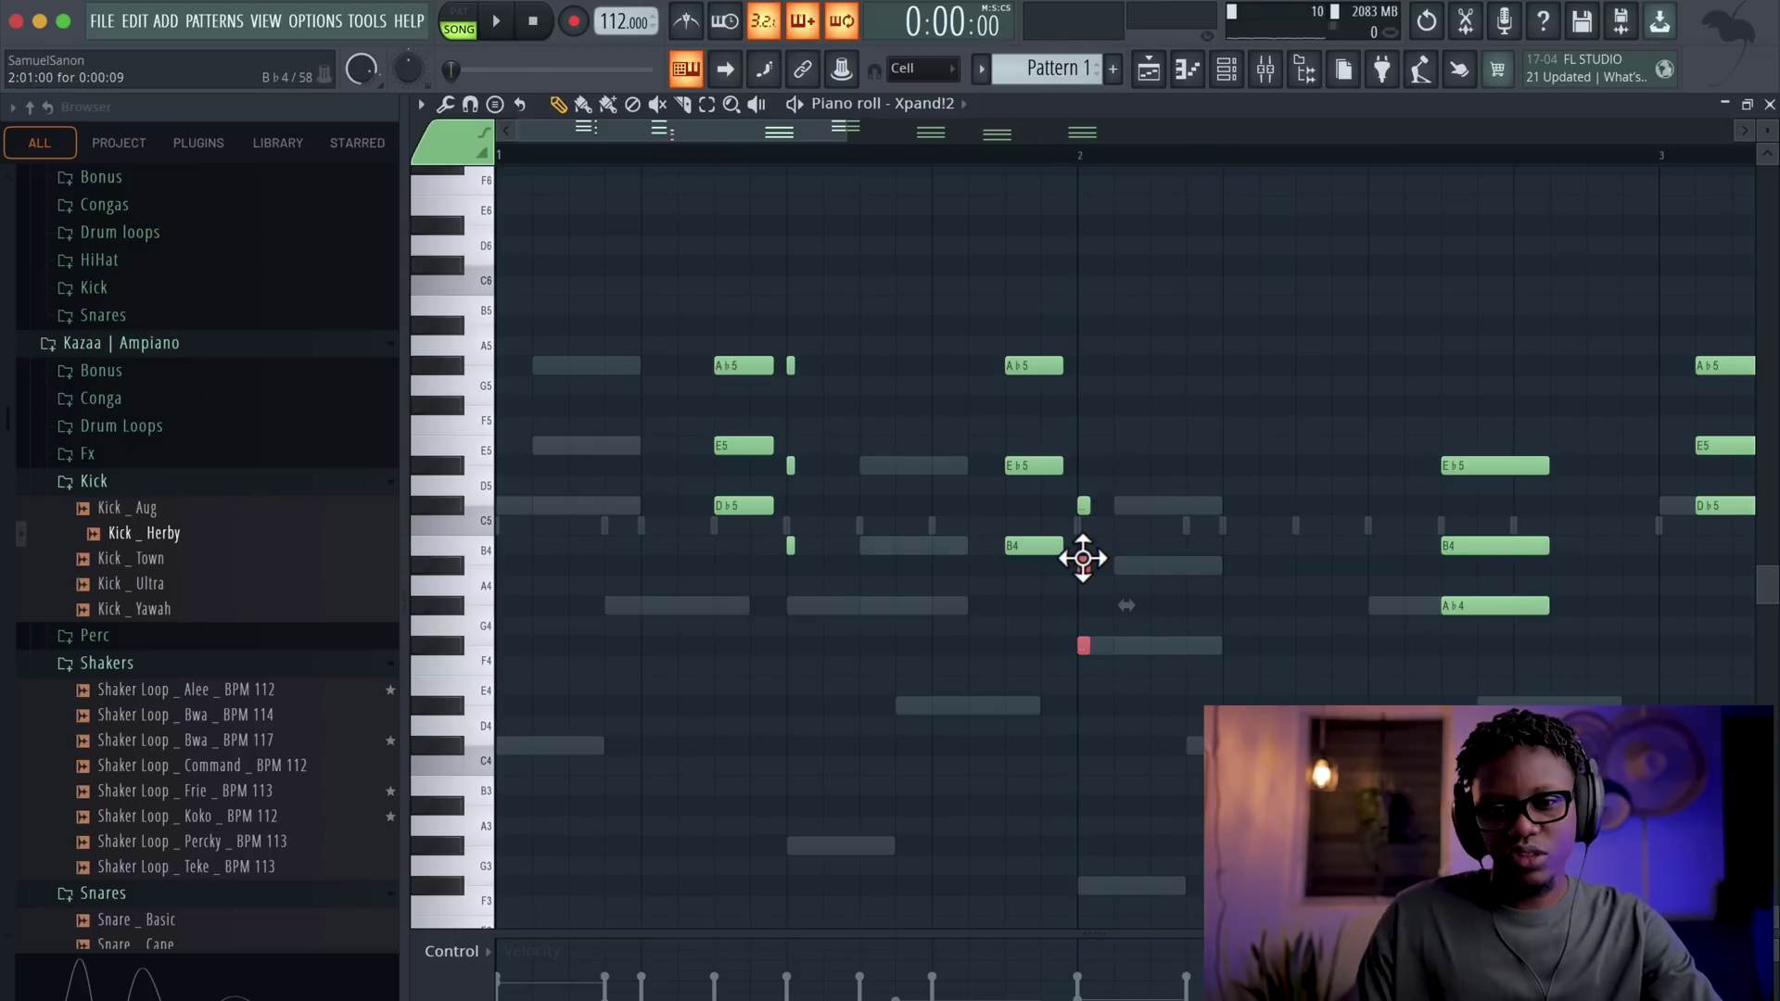
- Raise the G♭4 and B♭4 notes of bar 2's opening stab by one octave and audition the voicing
key("space")
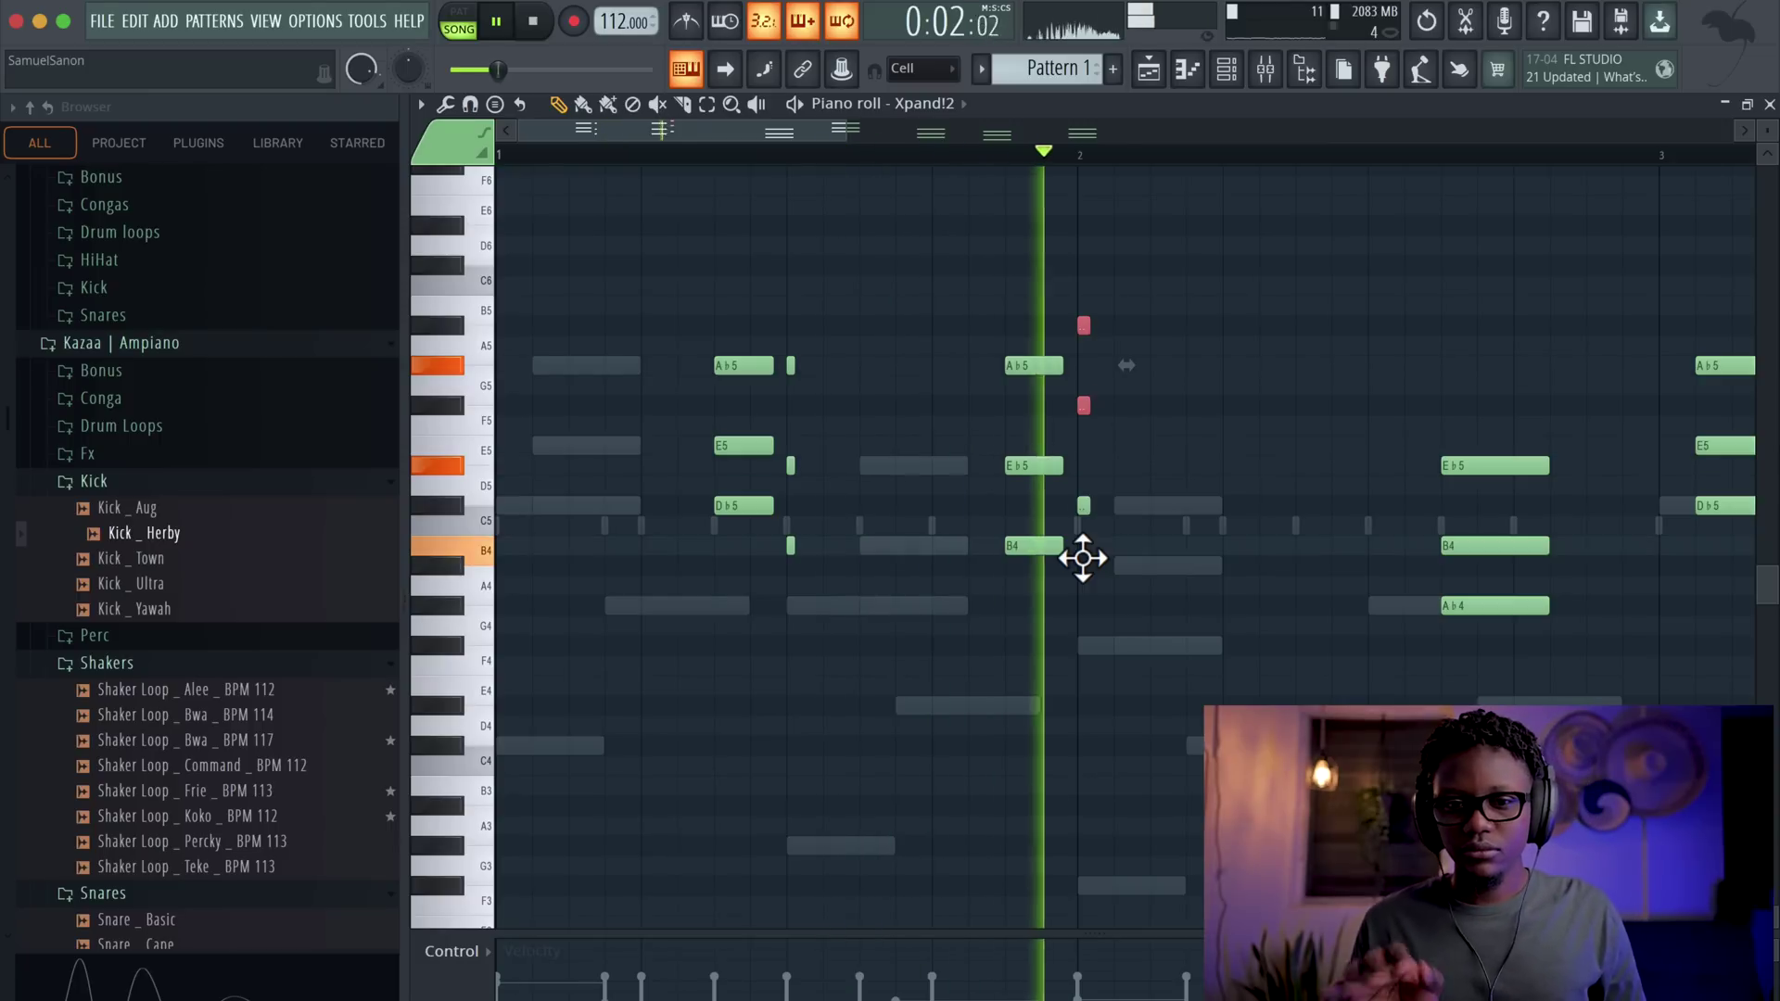
key("space")
- Copy bar 2's opening stab to step 7 of that bar and lengthen it to about one and three-quarter steps
scroll(1284, 609, "down", 2)
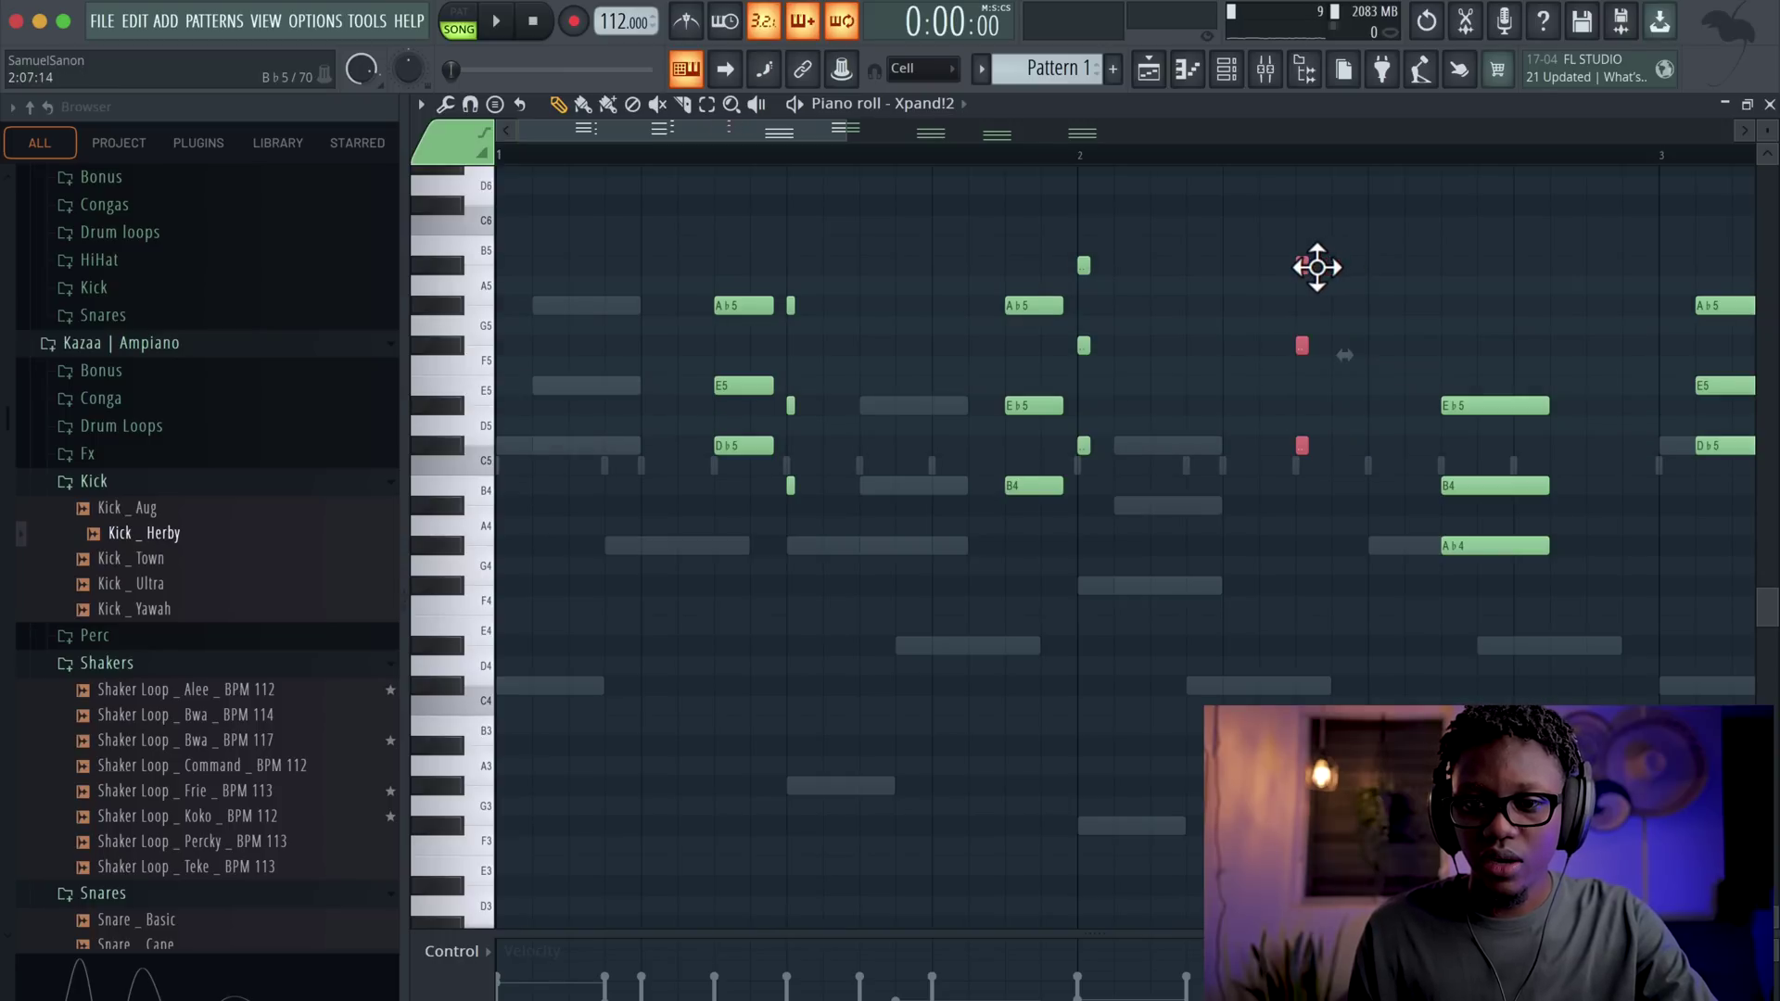
mouse_move(1316, 267)
left_mouse_down()
mouse_move(1370, 267)
mouse_move(1349, 274)
left_mouse_up()
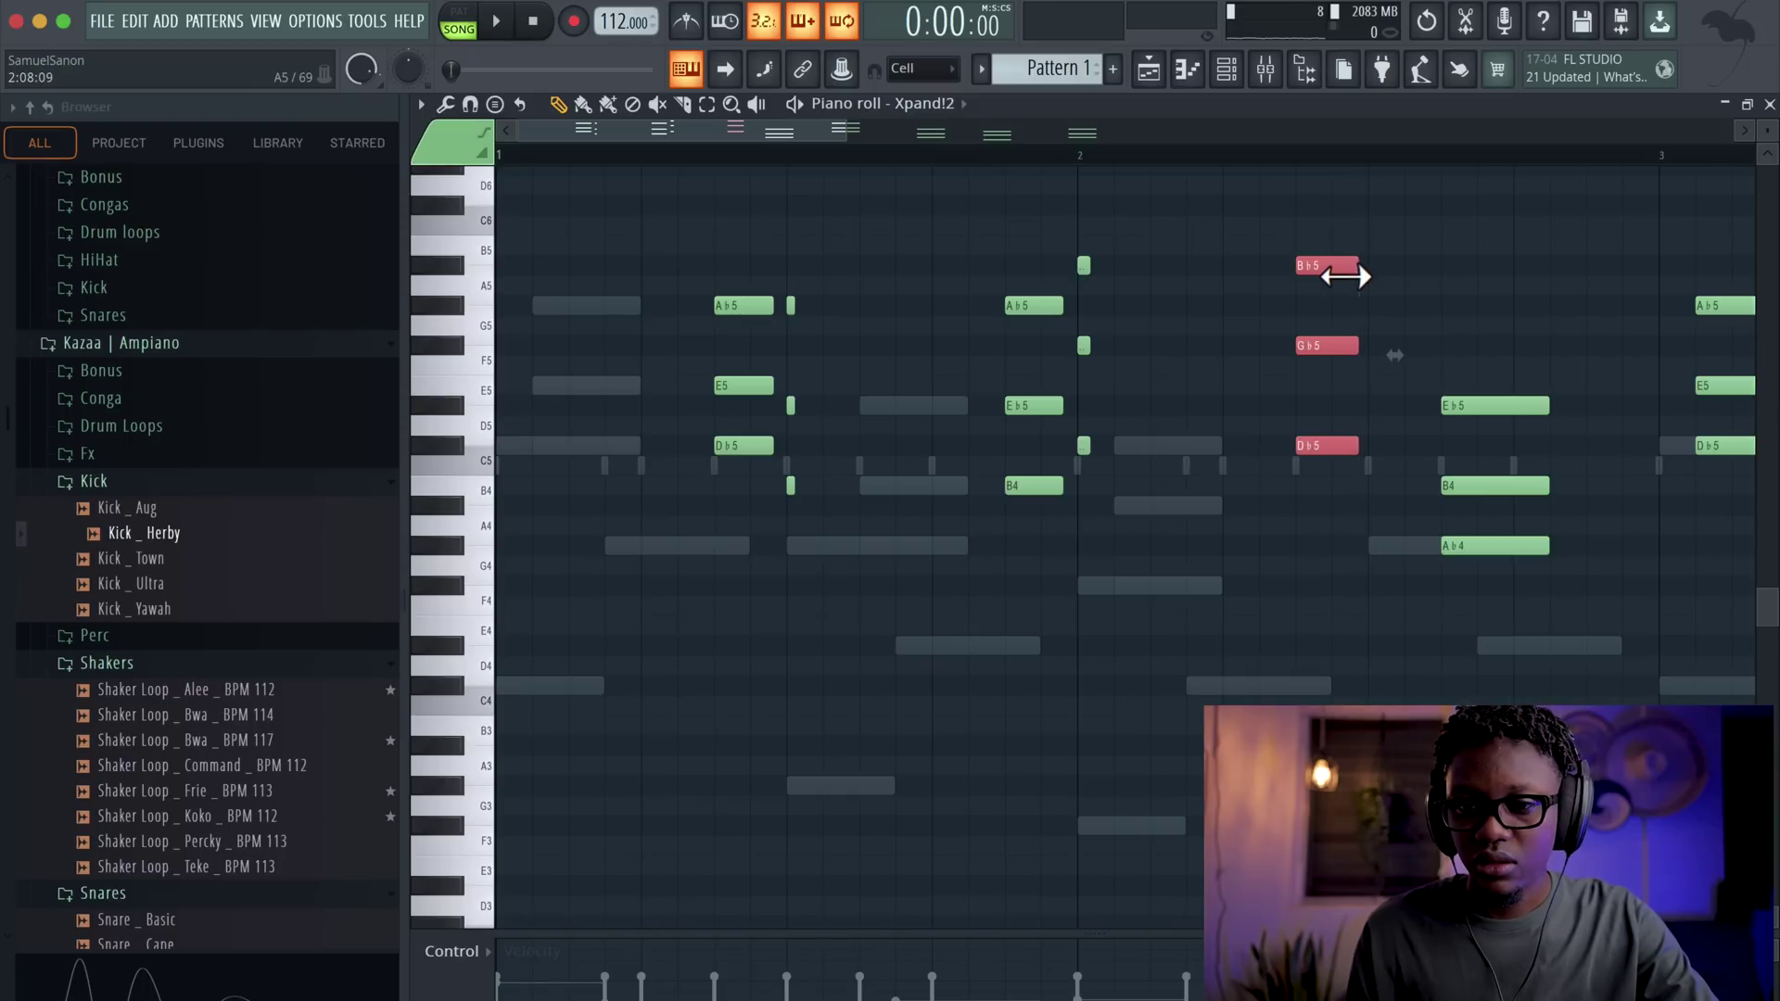
- Move the A♭4, B4 and E♭5 chord to step 9 of bar 2 and shorten it to a stab under half a step
left_click(1448, 368)
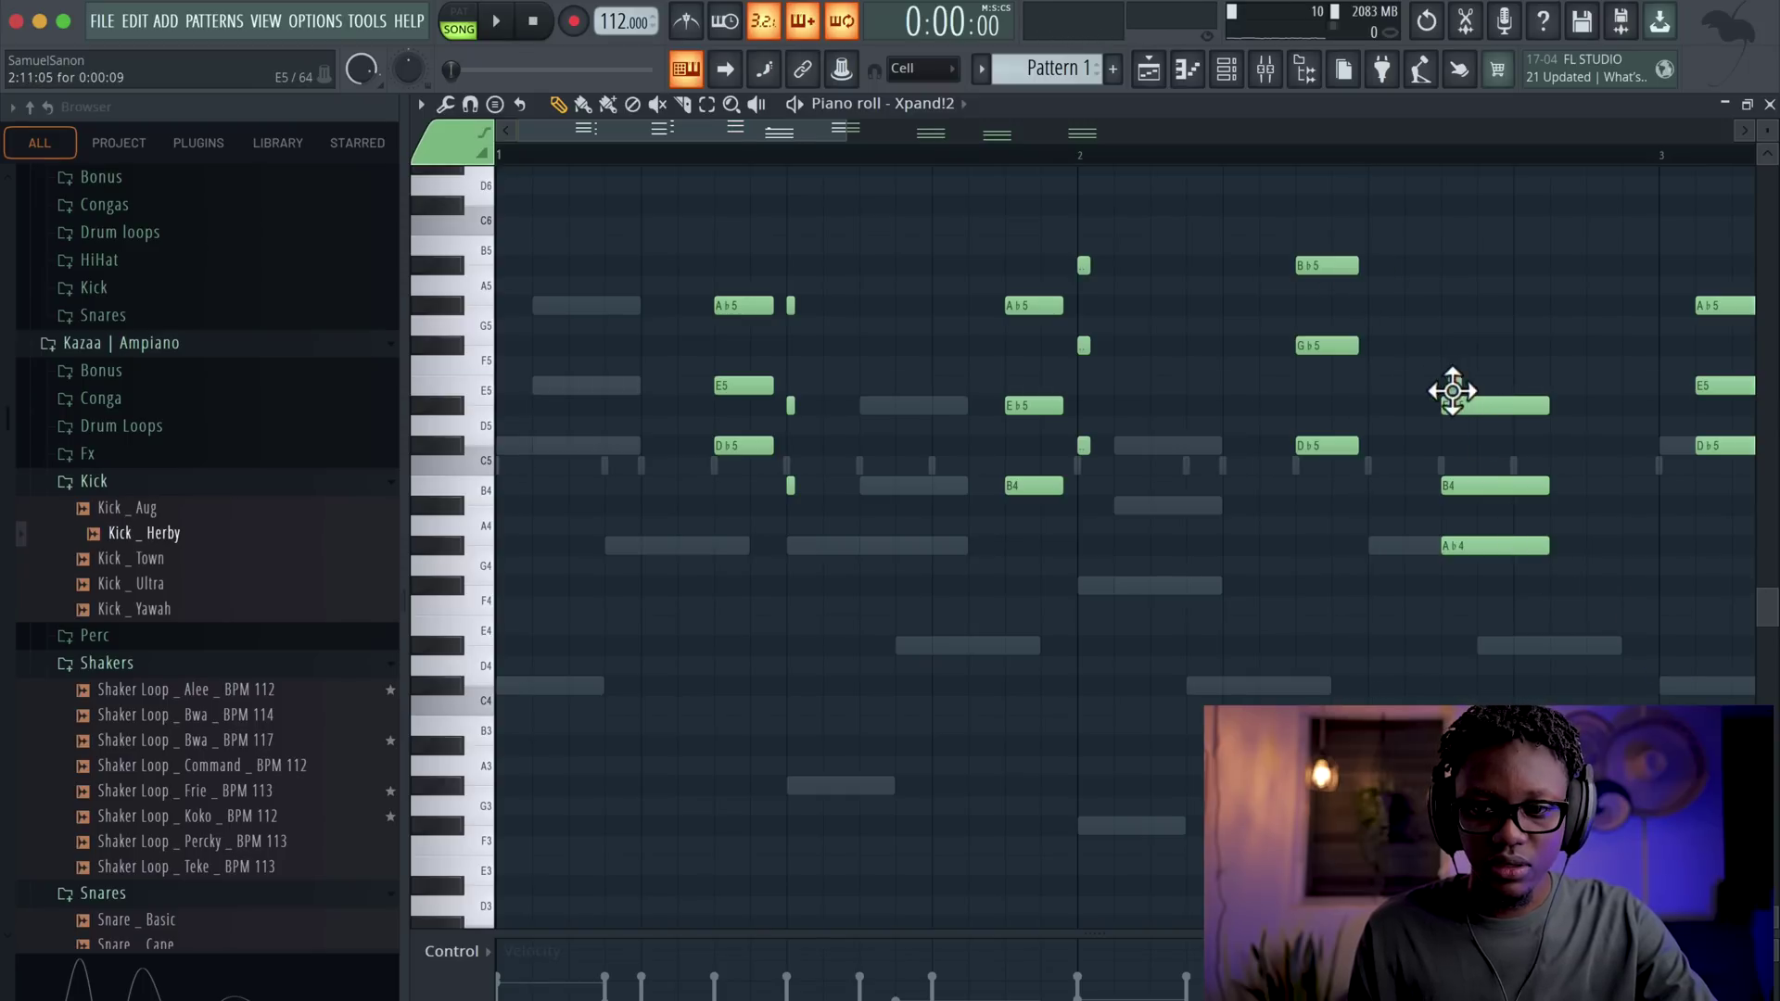
left_click_drag(1604, 634, 1429, 406)
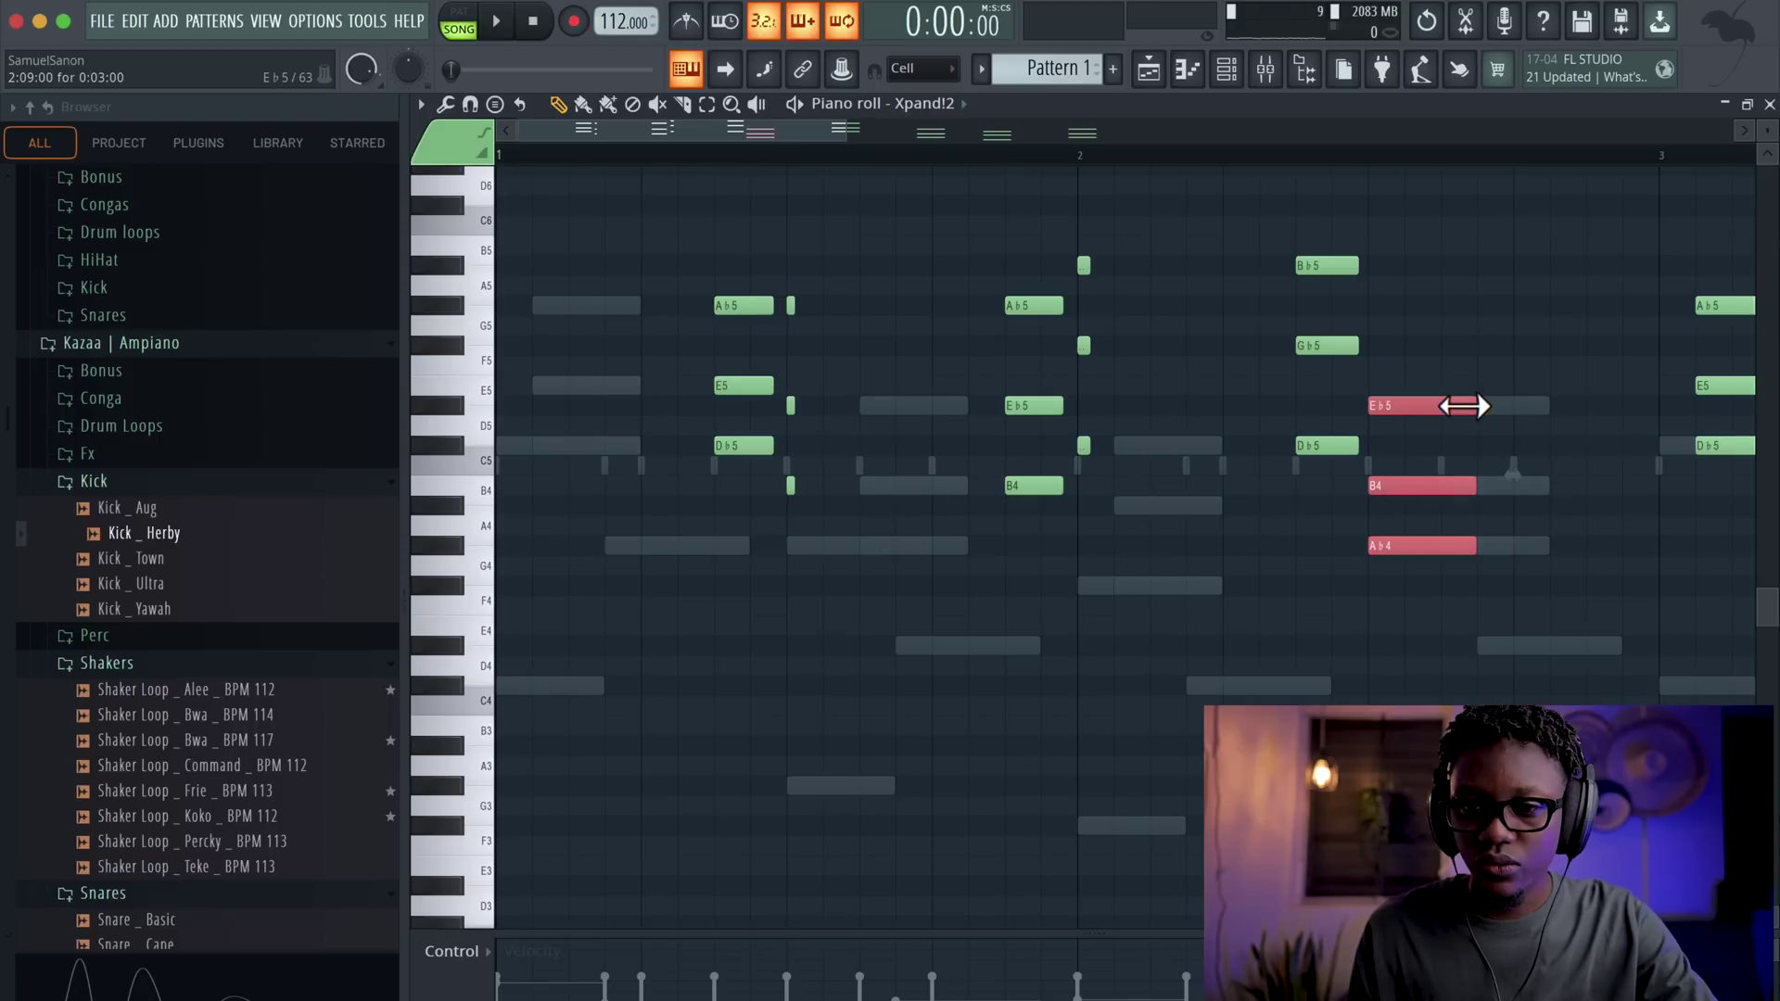
left_click_drag(1373, 406, 1370, 405)
- Raise the A♭4 and B4 notes of the step 9 stab in bar 2 by one octave and audition the pattern
key("space")
left_click_drag(1403, 569, 1362, 487)
key("ctrl+Up")
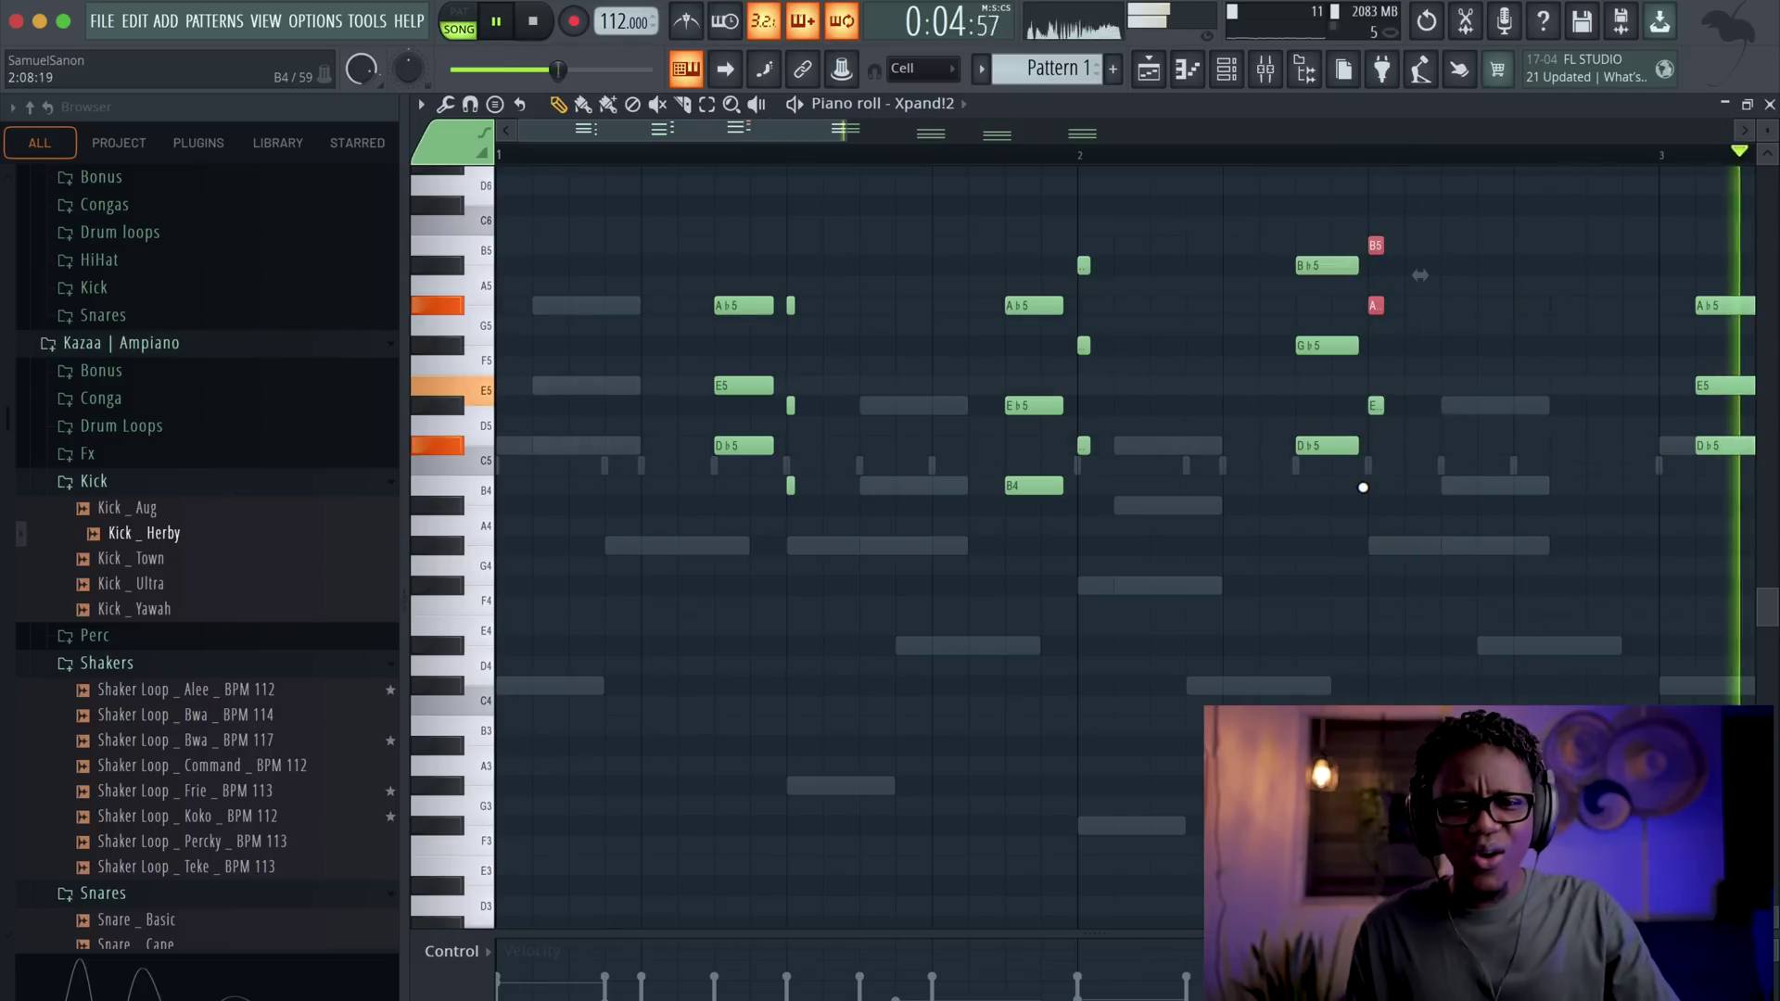
key("space")
- Delete the old brass chords from bar 3 onward, duplicate the edited bars 1 and 2 into bars 3 and 4, and audition
left_click_drag(844, 134, 1279, 223)
left_click_drag(1559, 654, 998, 283)
key("Delete")
key("ctrl+a")
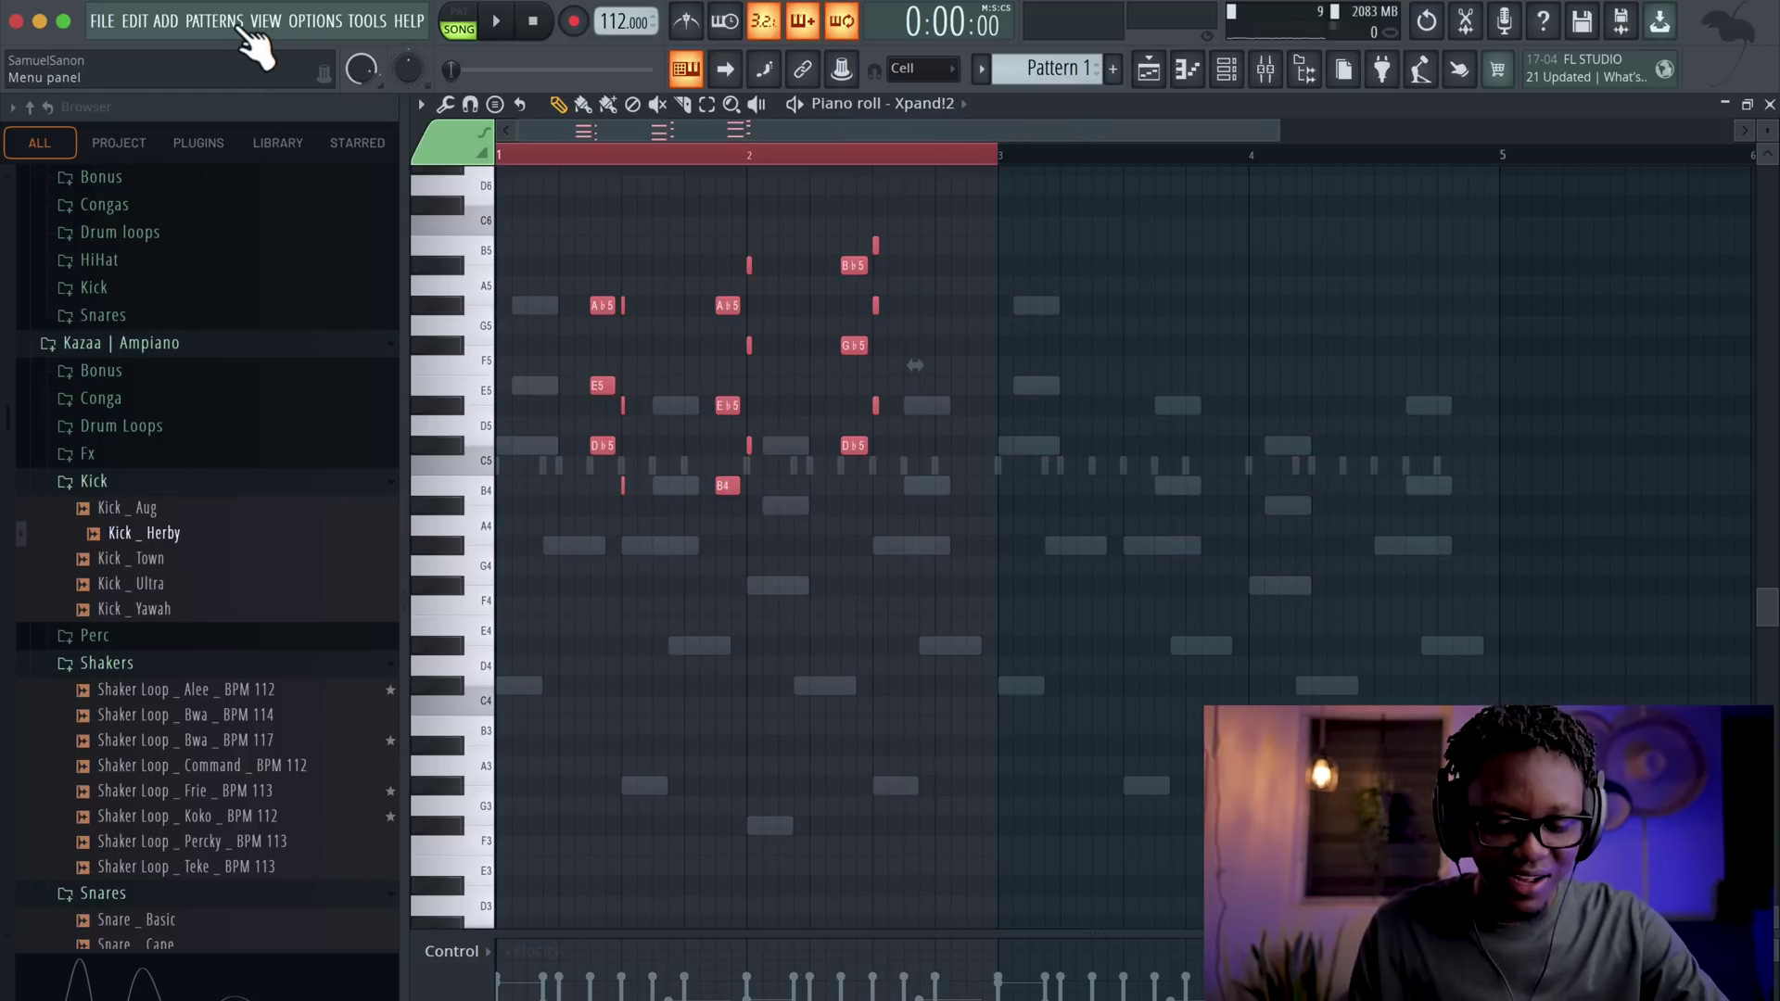
key("ctrl+b")
key("space")
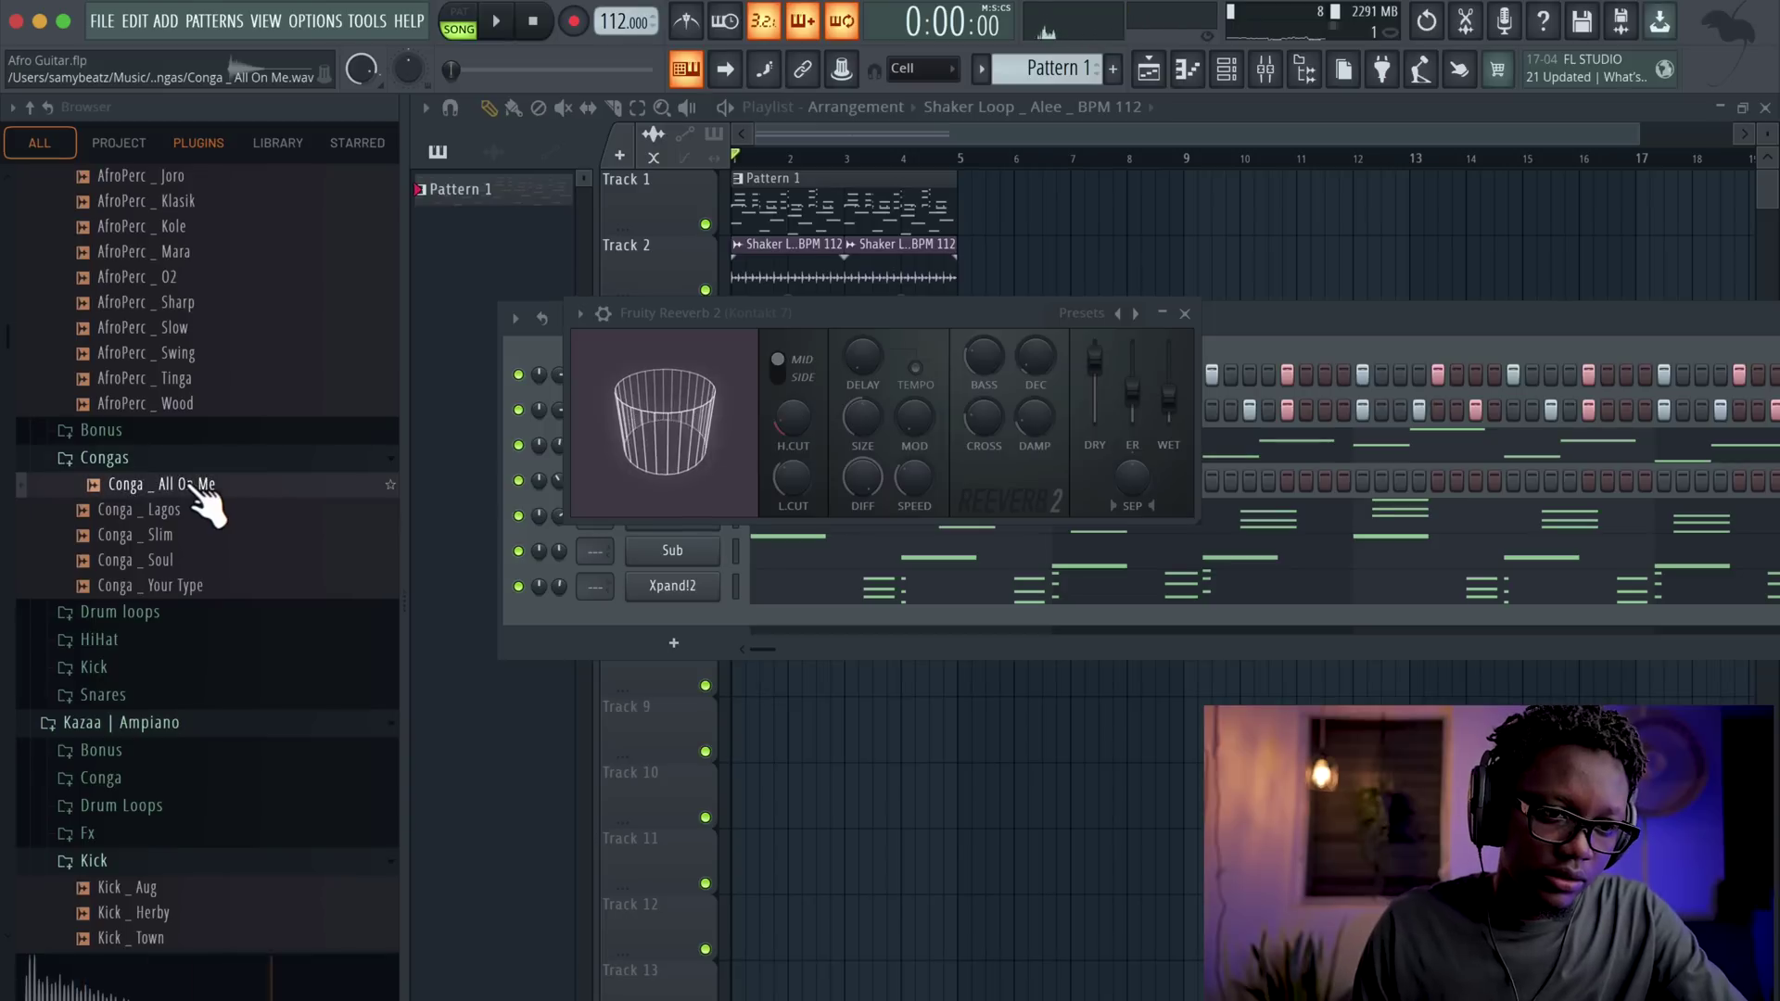
- Add the Conga _ All On Me sample as a new channel with a hit on step 7 of each bar, and audition it
left_click_drag(202, 501, 598, 622)
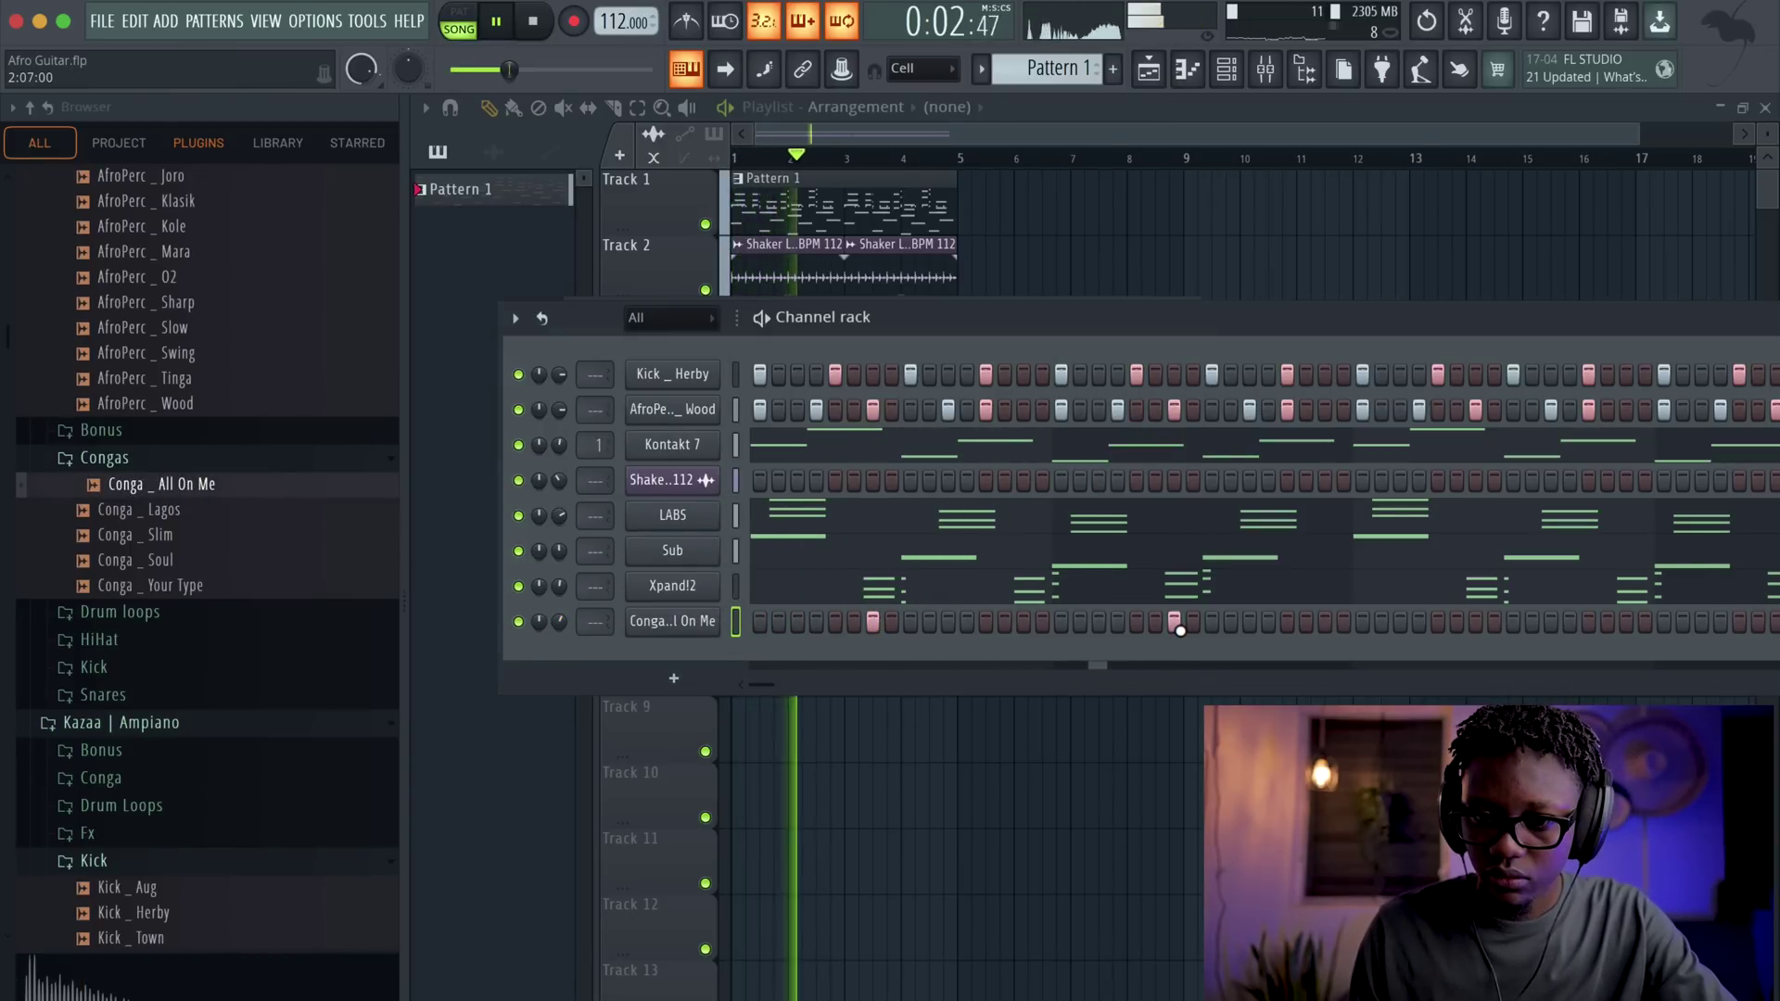
left_click(1476, 621)
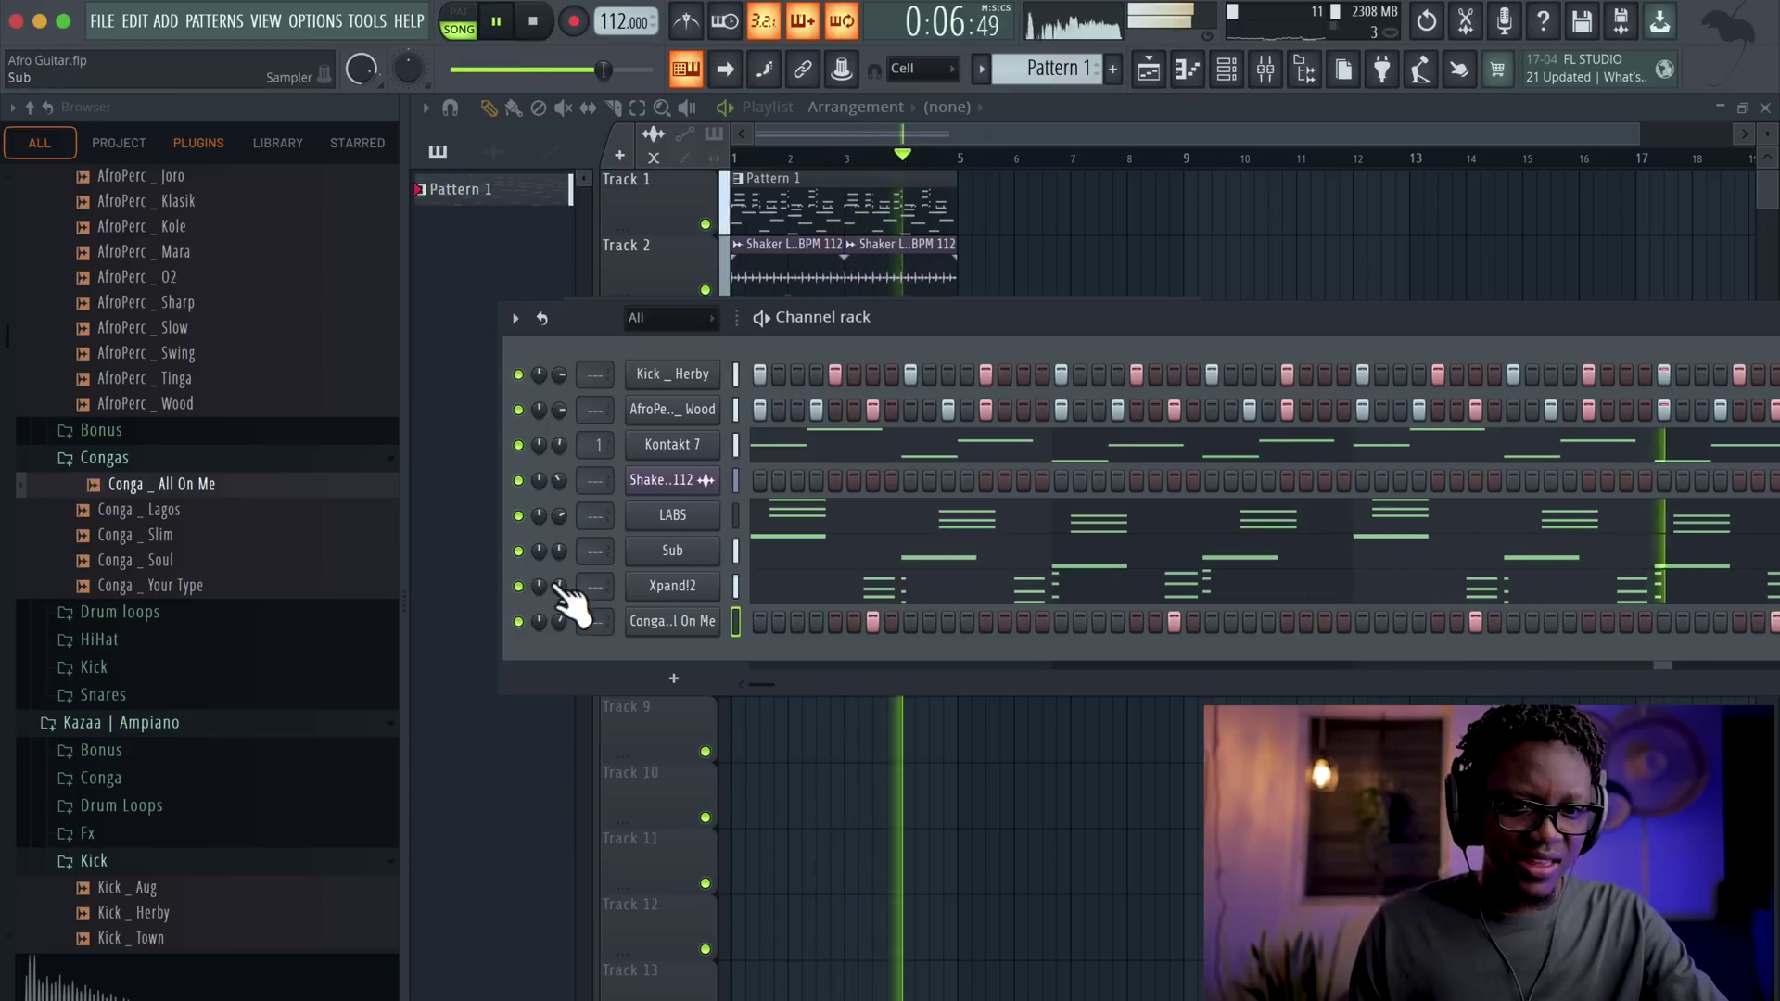
key("space")
- Open the Conga folder of the AfroHits - Vol 1 pack in the sample browser
scroll(153, 667, "down", 3)
scroll(153, 660, "down", 15)
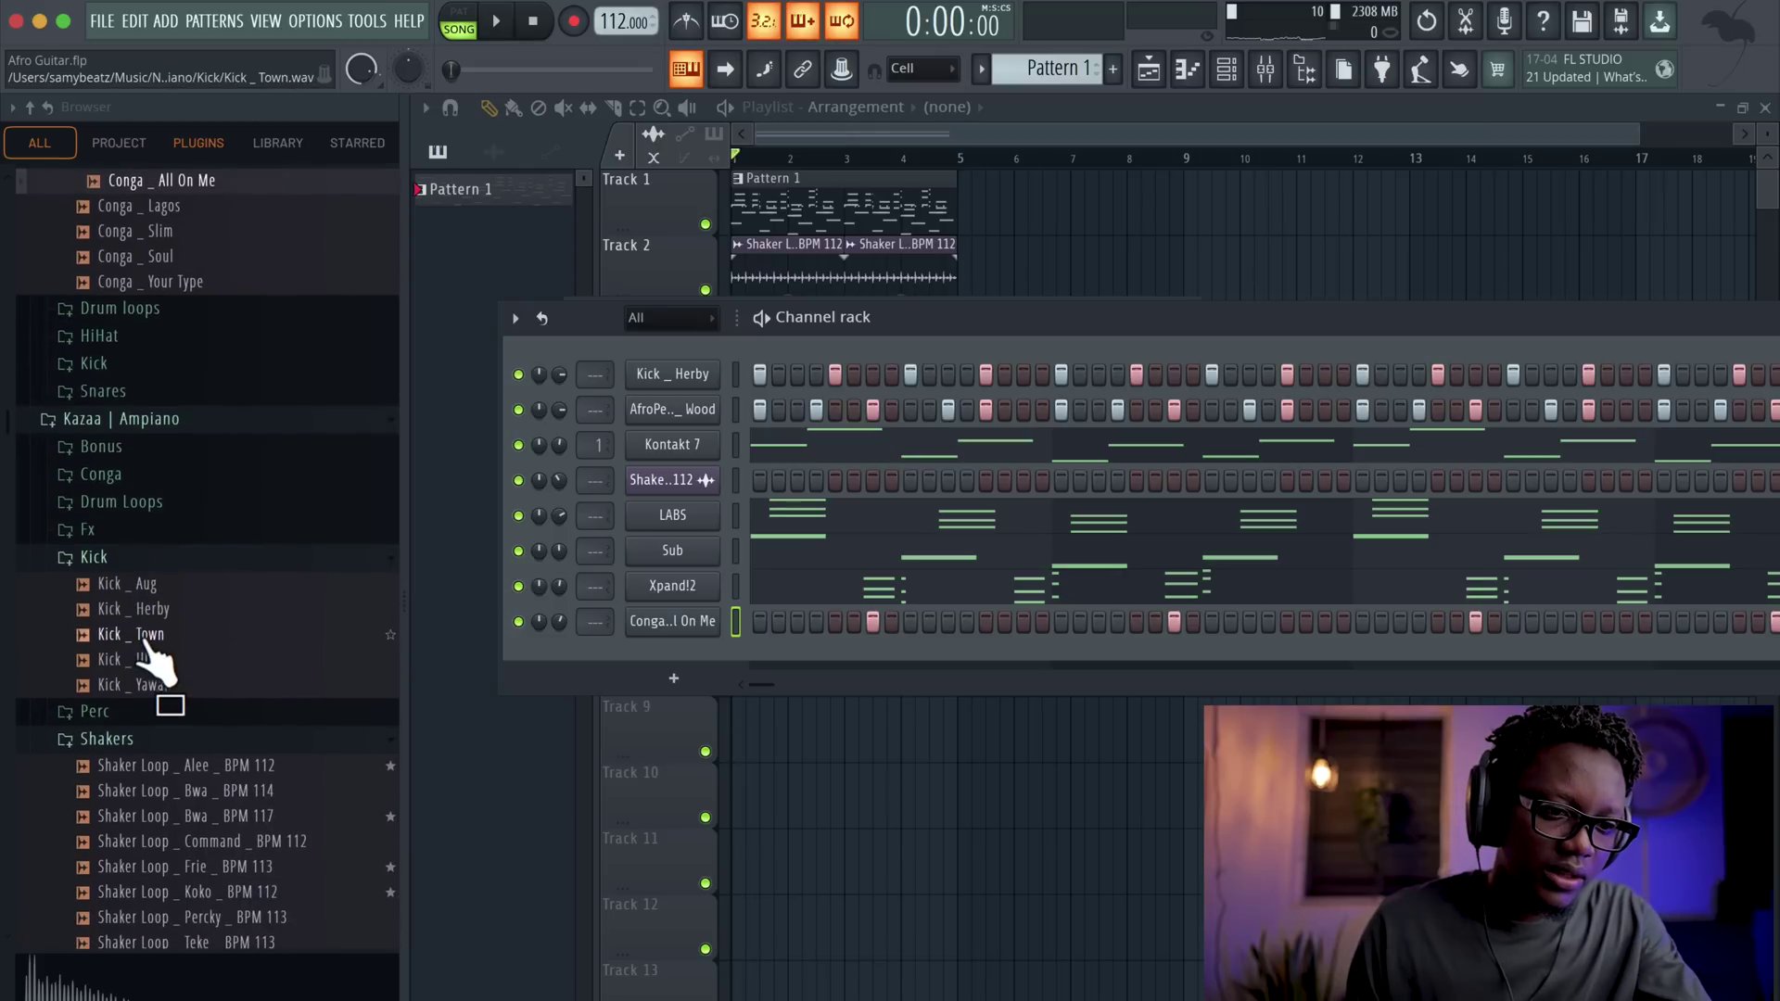
scroll(153, 660, "down", 5)
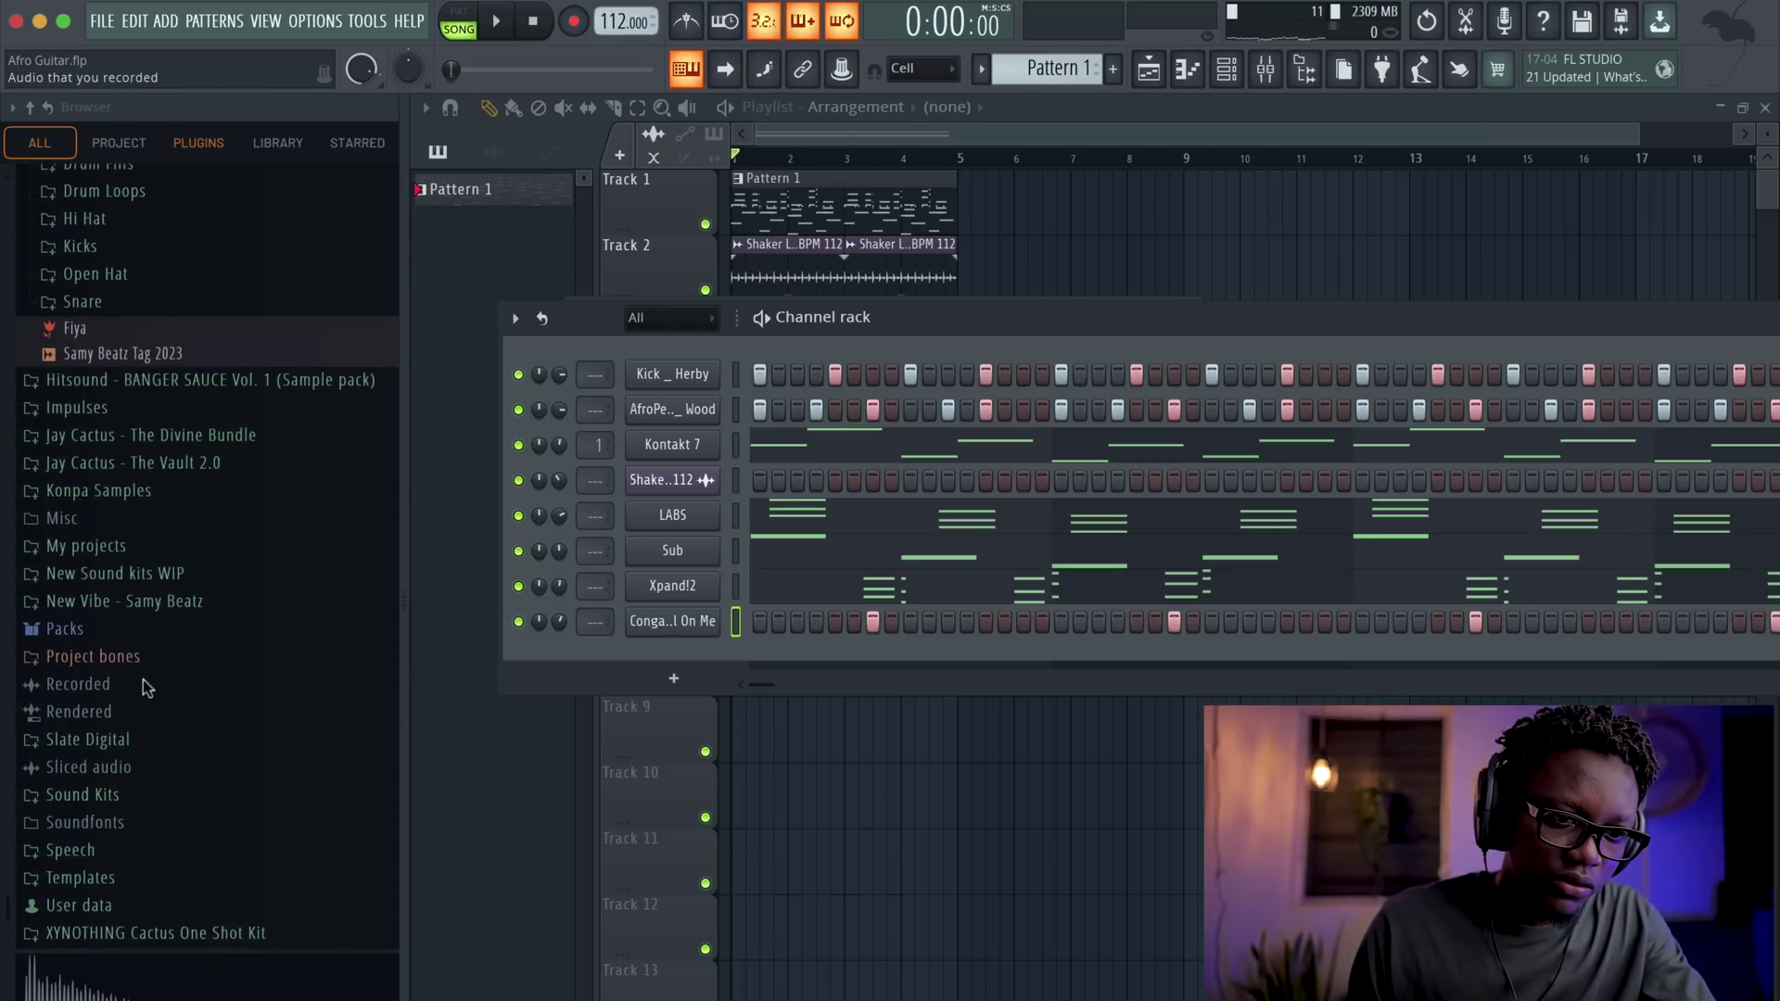
scroll(144, 686, "up", 3)
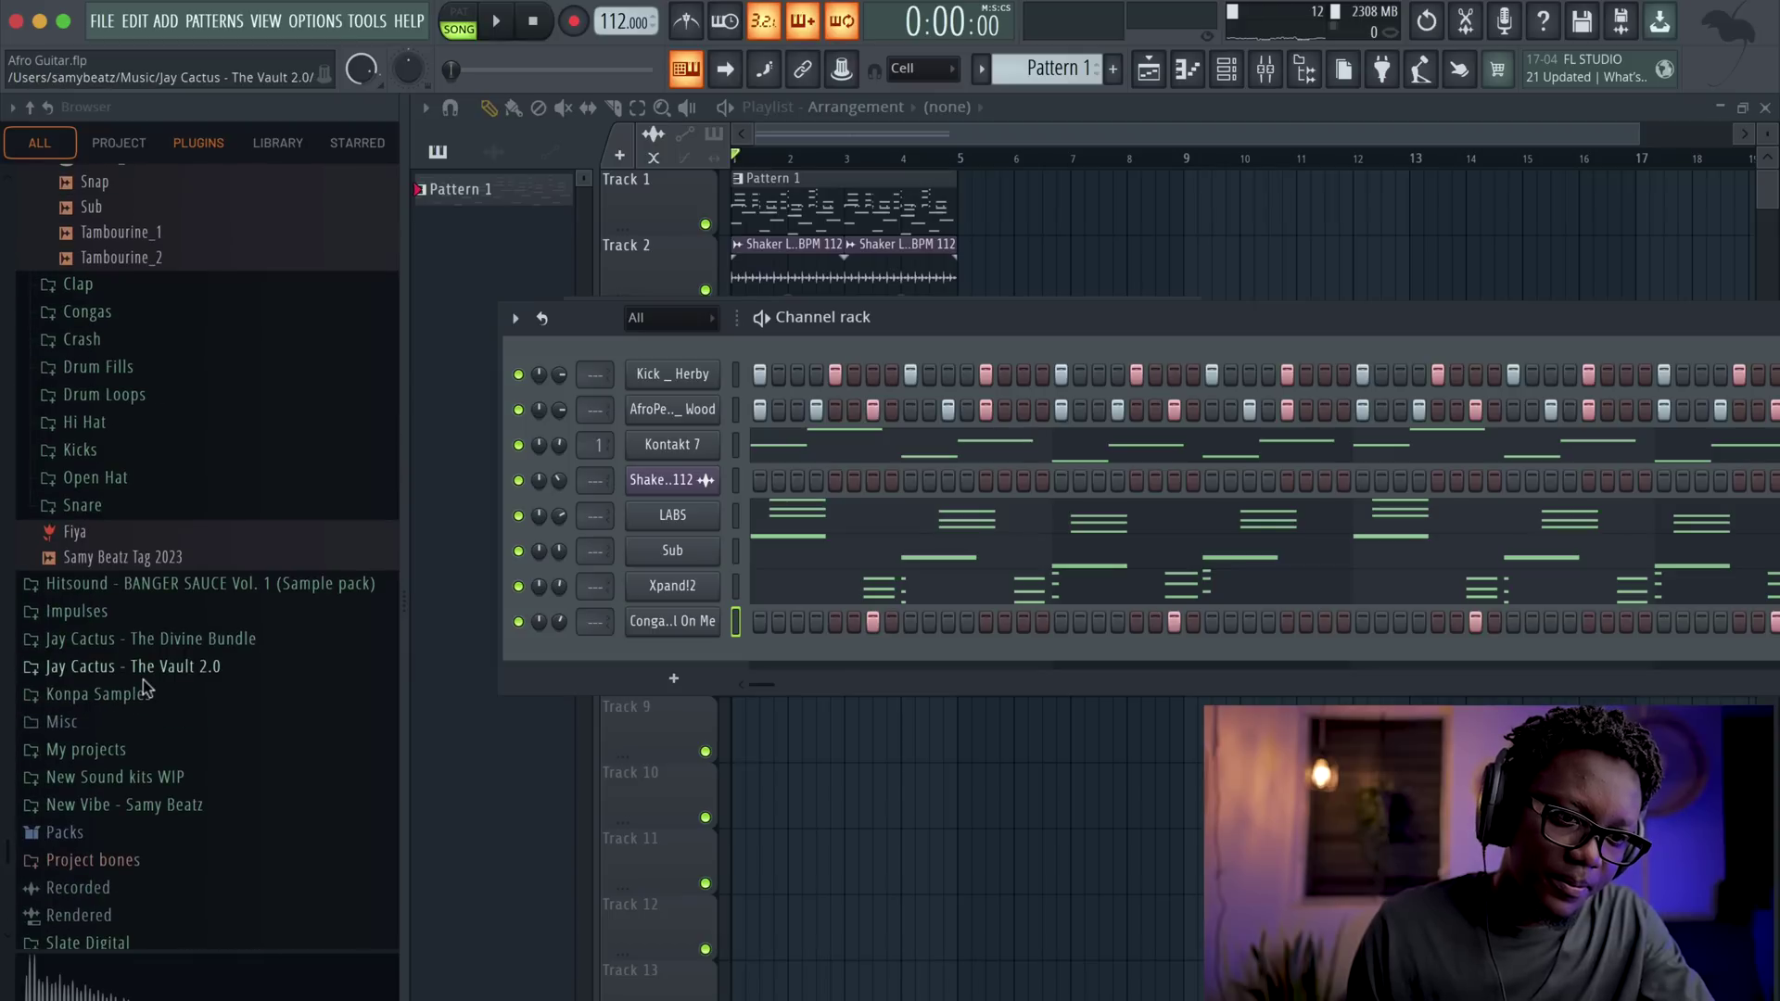
scroll(167, 704, "up", 5)
scroll(149, 770, "down", 6)
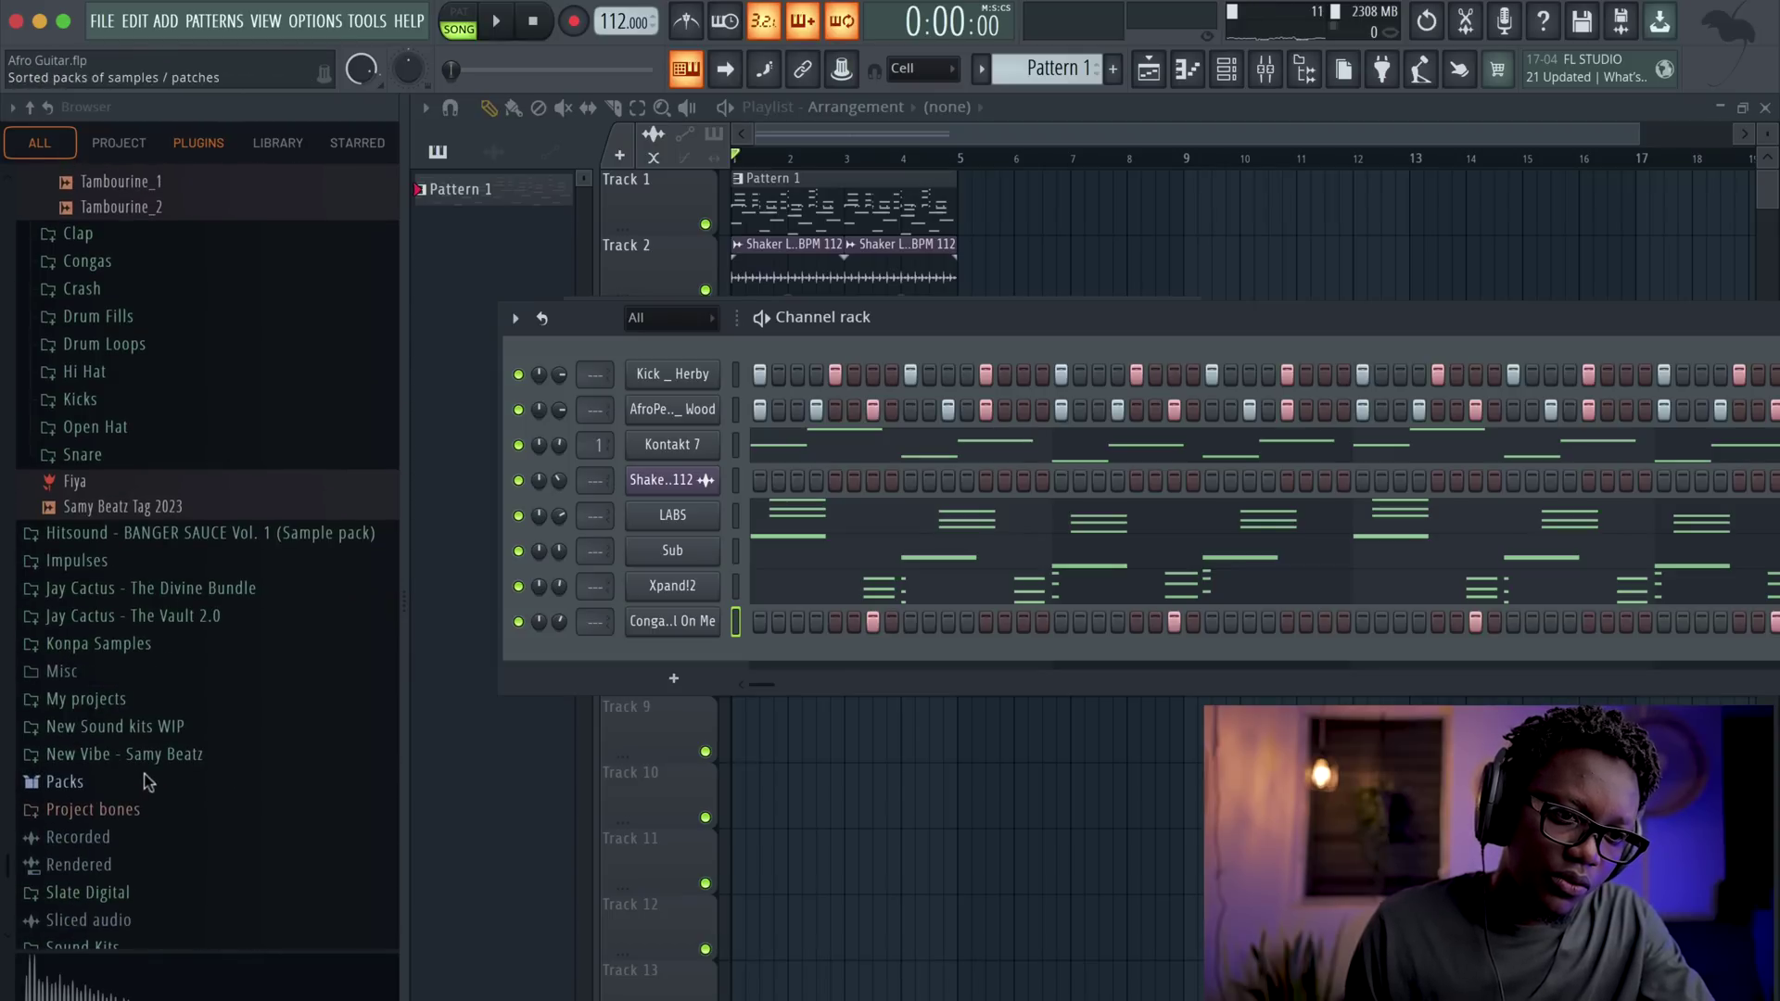
scroll(155, 549, "up", 4)
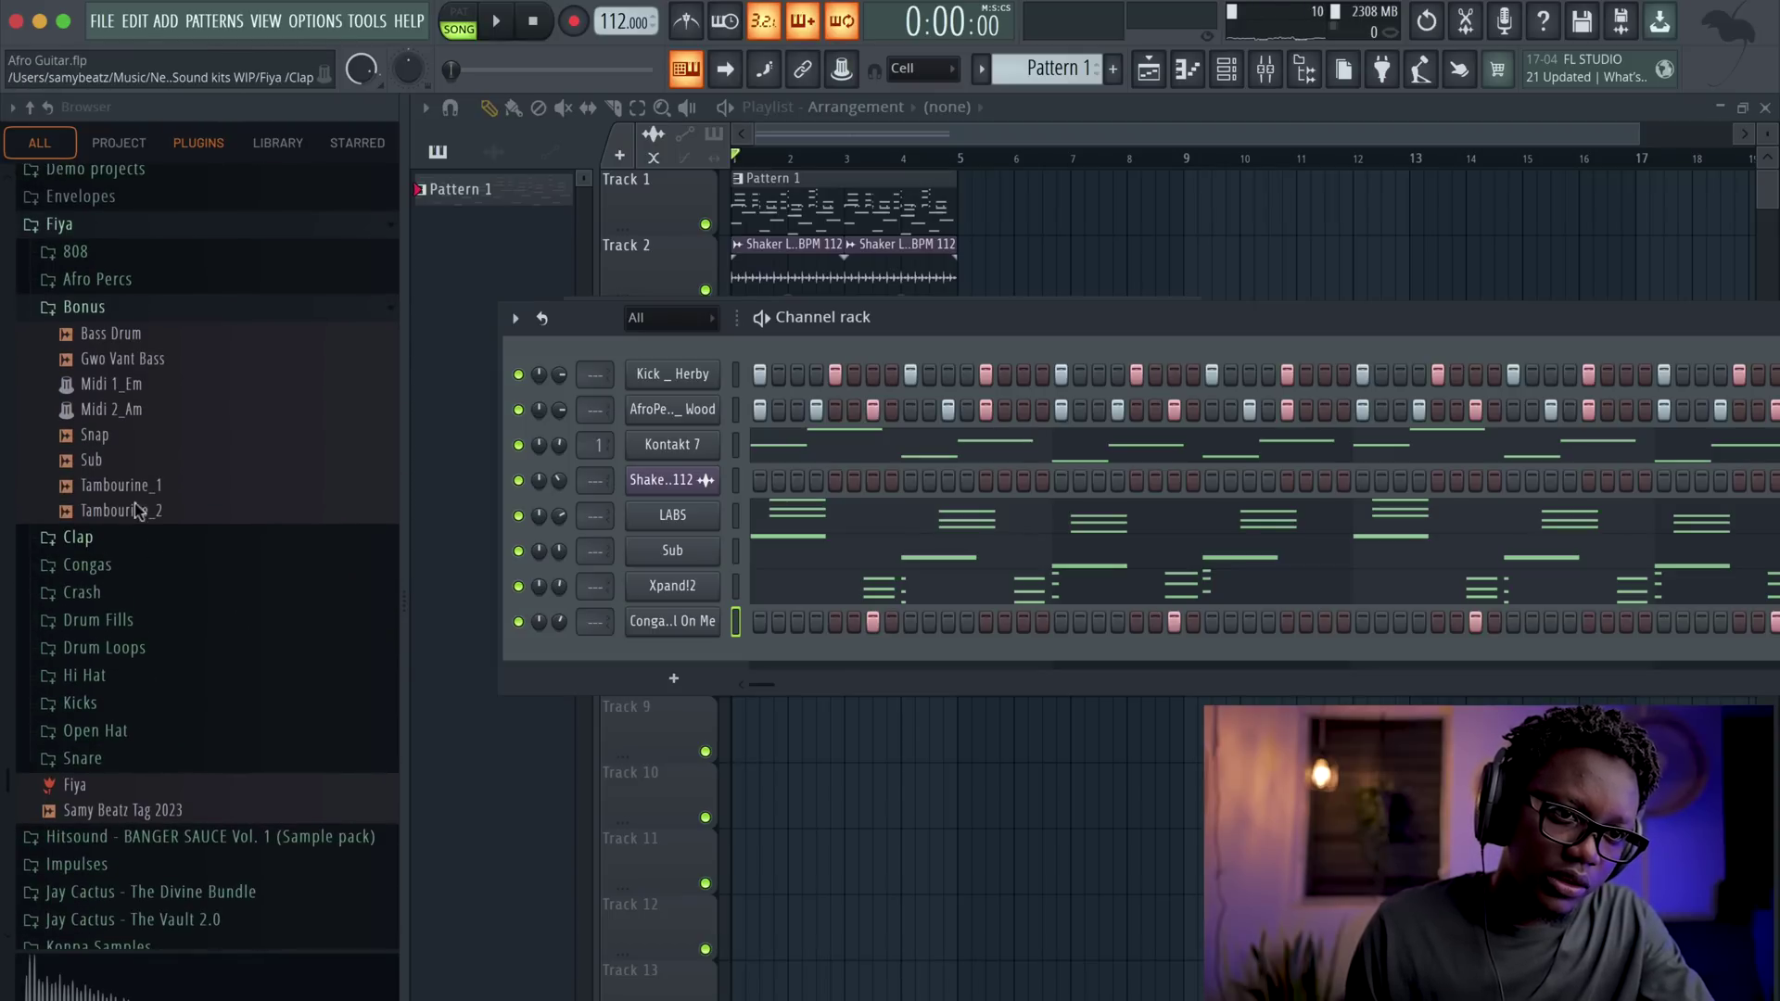
left_click(33, 107)
left_click(115, 439)
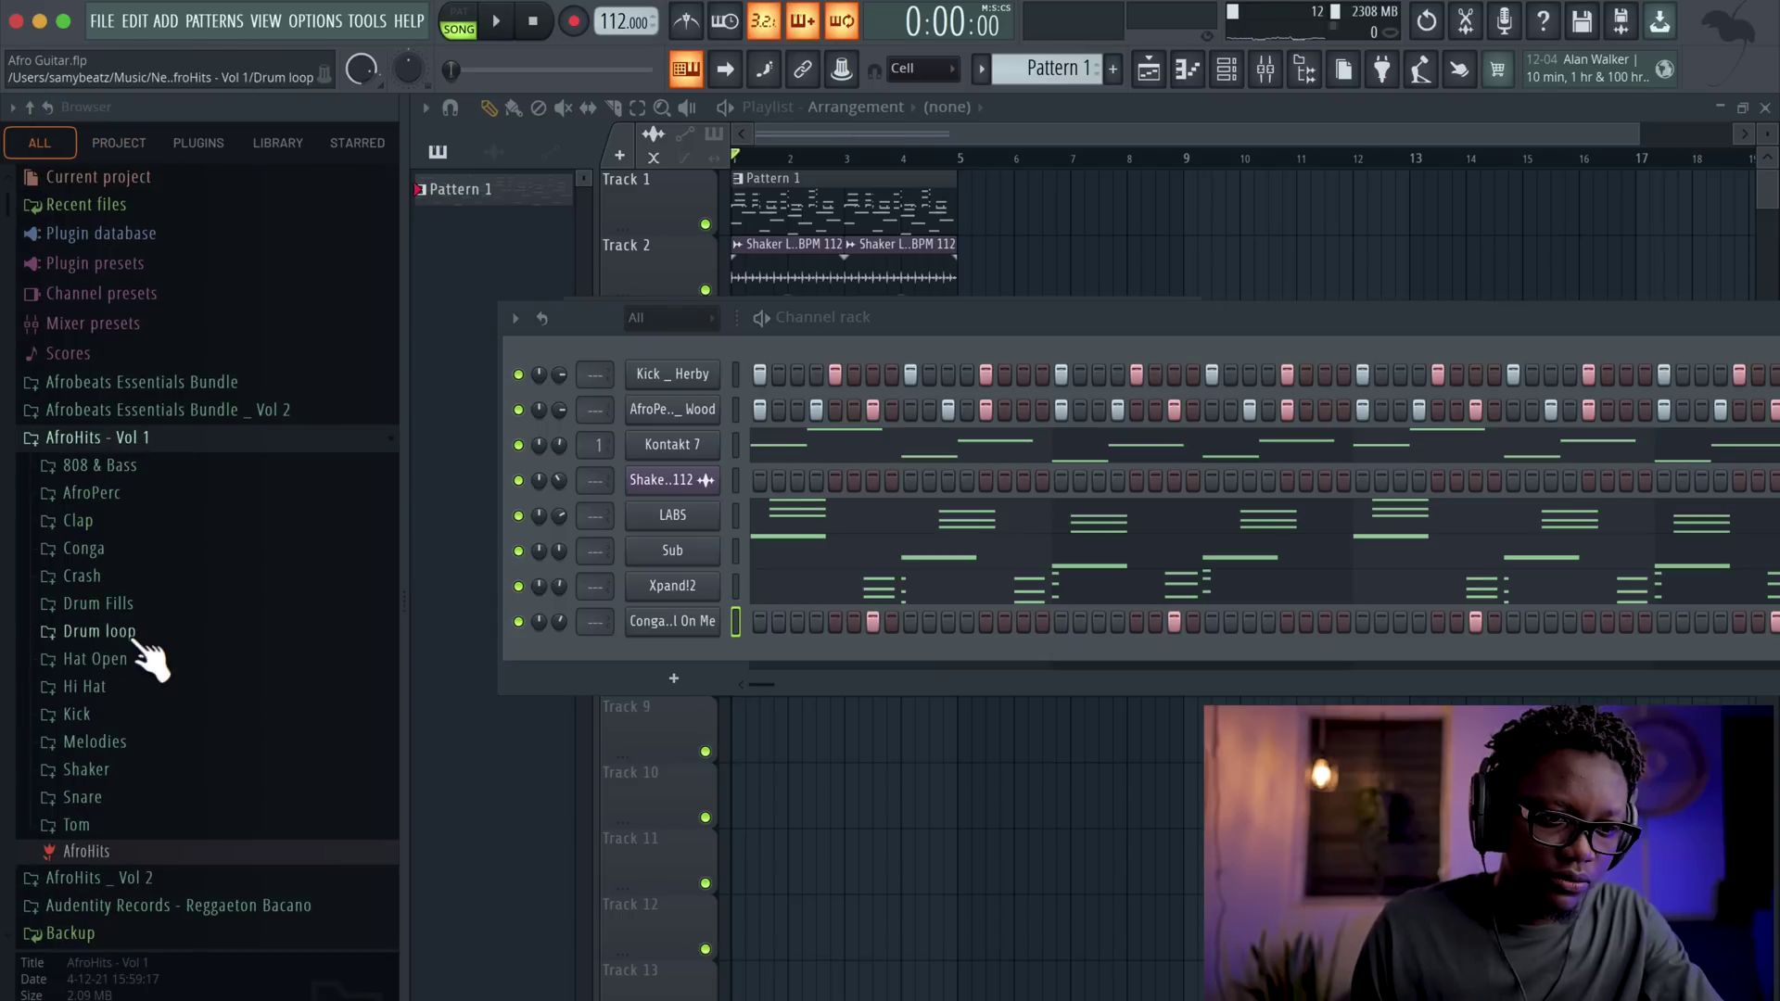
left_click(92, 548)
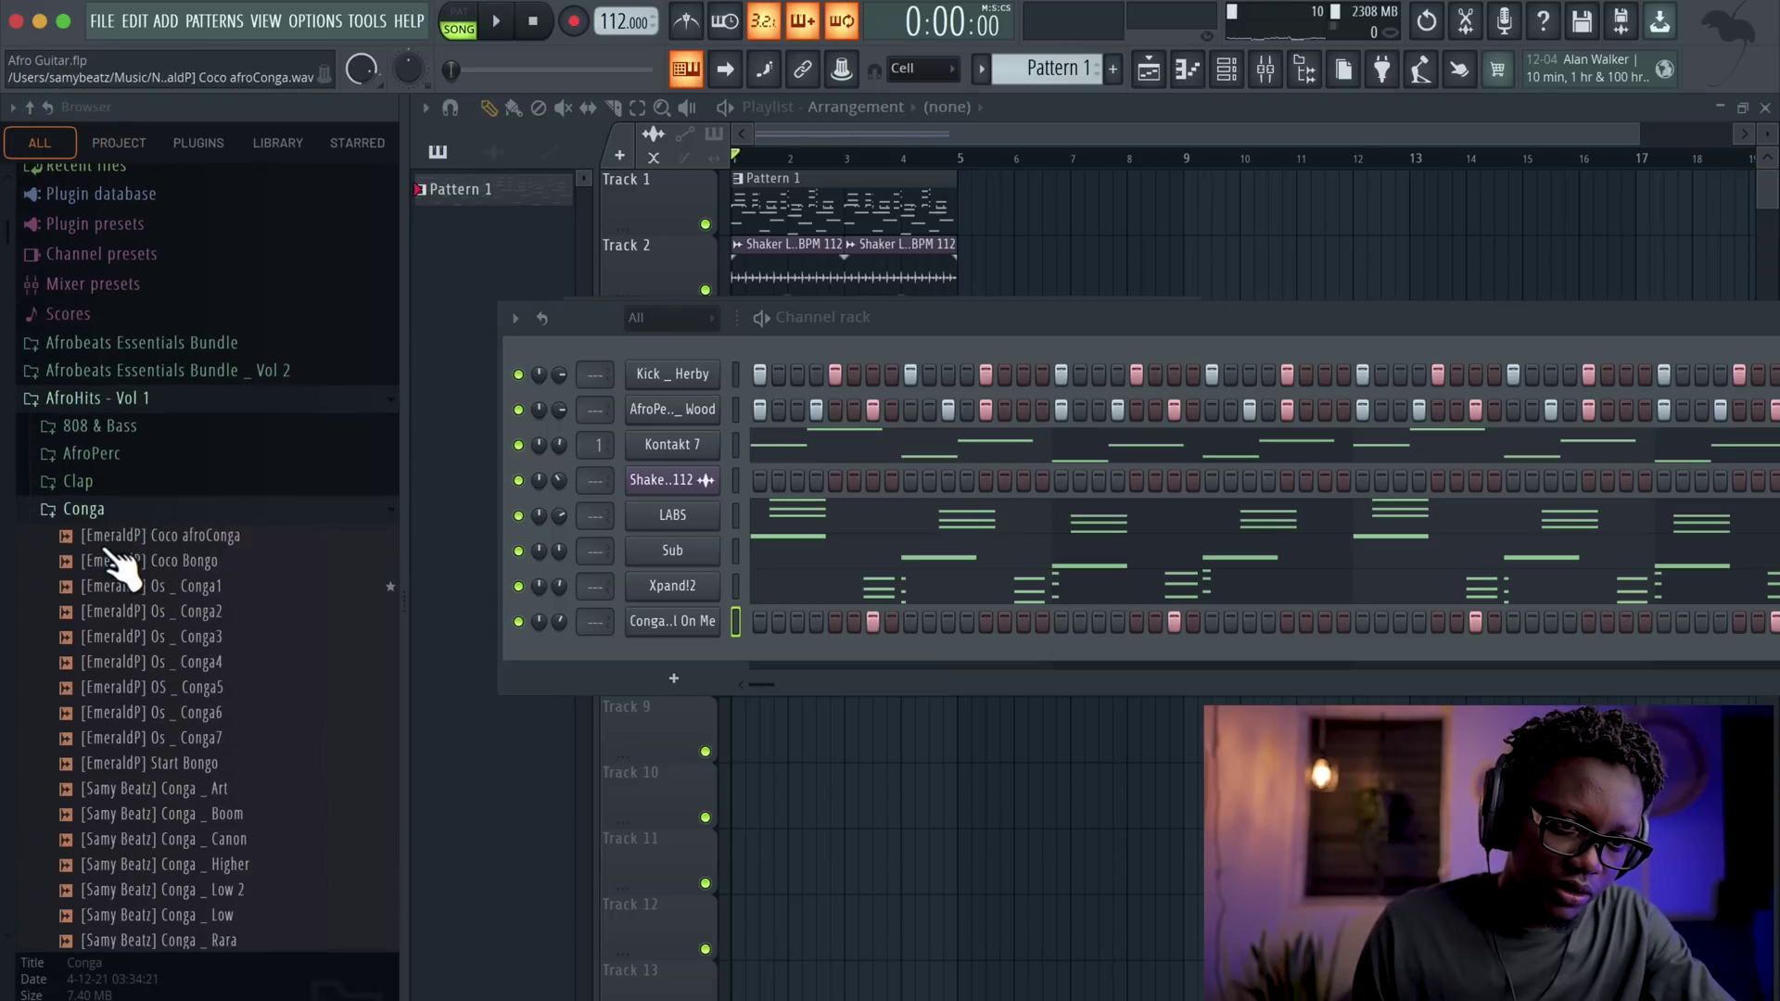
- Preview the conga samples and add [EmeraldP] Os _ Conga1 and [EmeraldP] Os _ Conga6 as new channels
left_click(232, 707)
left_click(217, 583)
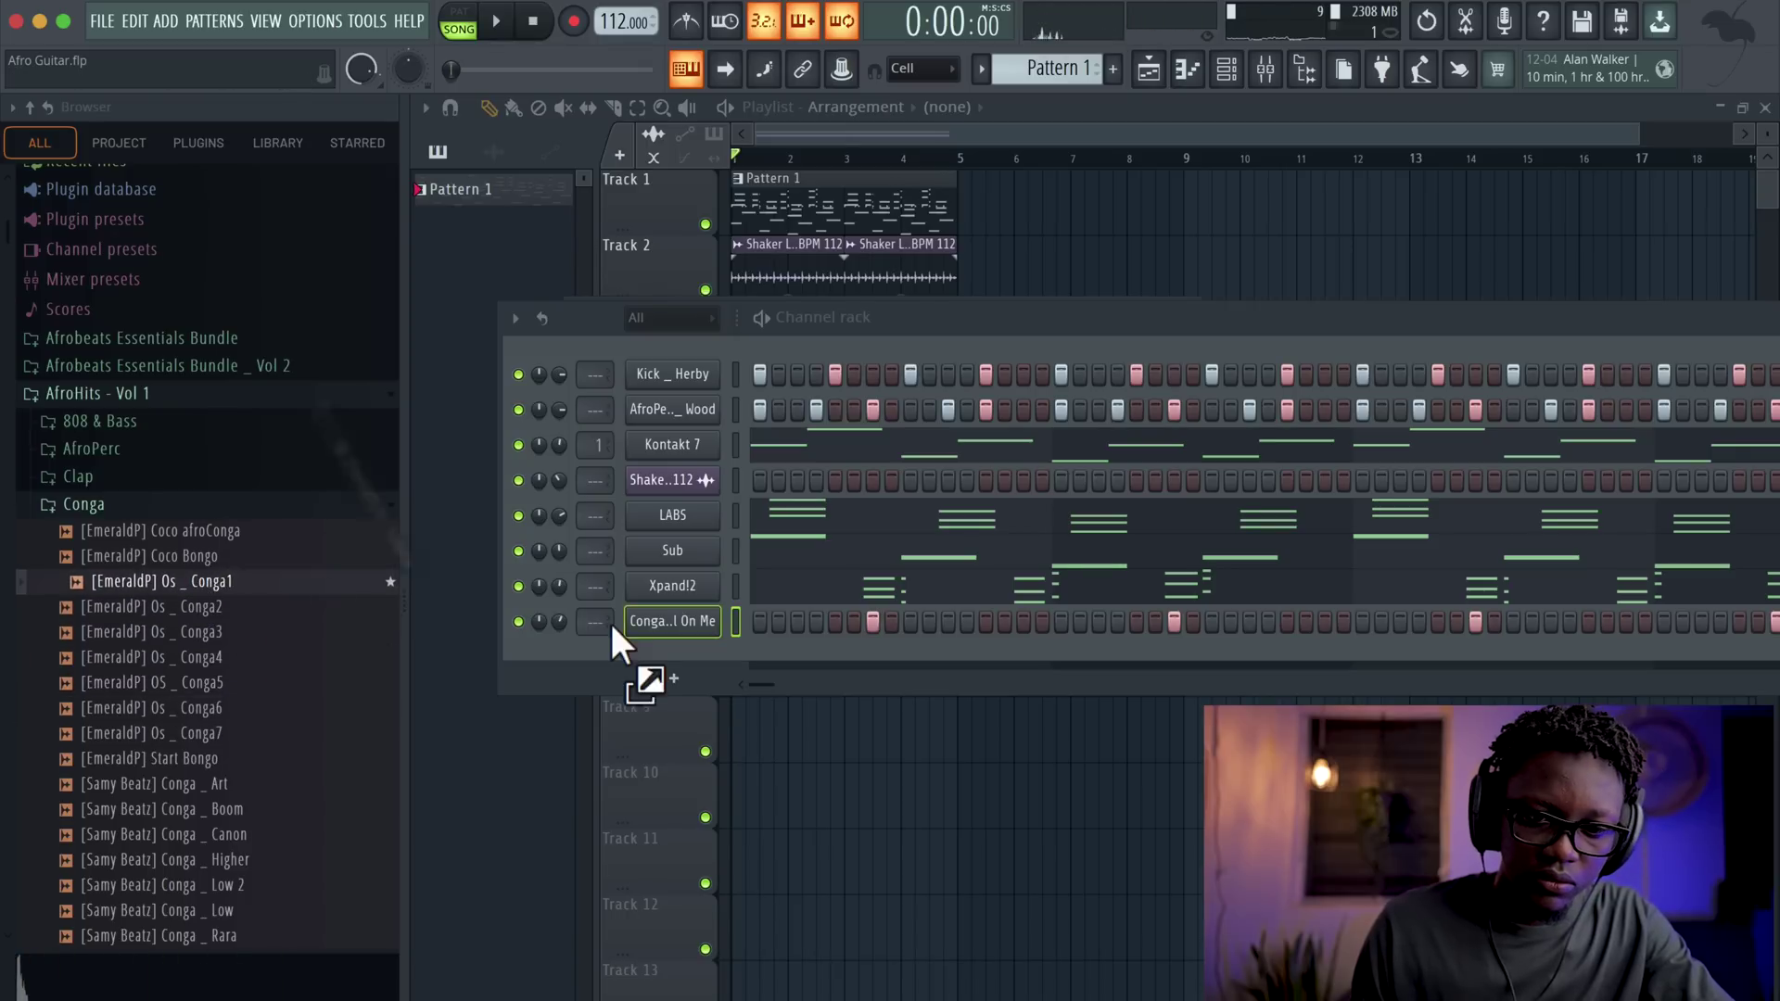
left_click_drag(636, 647, 716, 695)
left_click(221, 710)
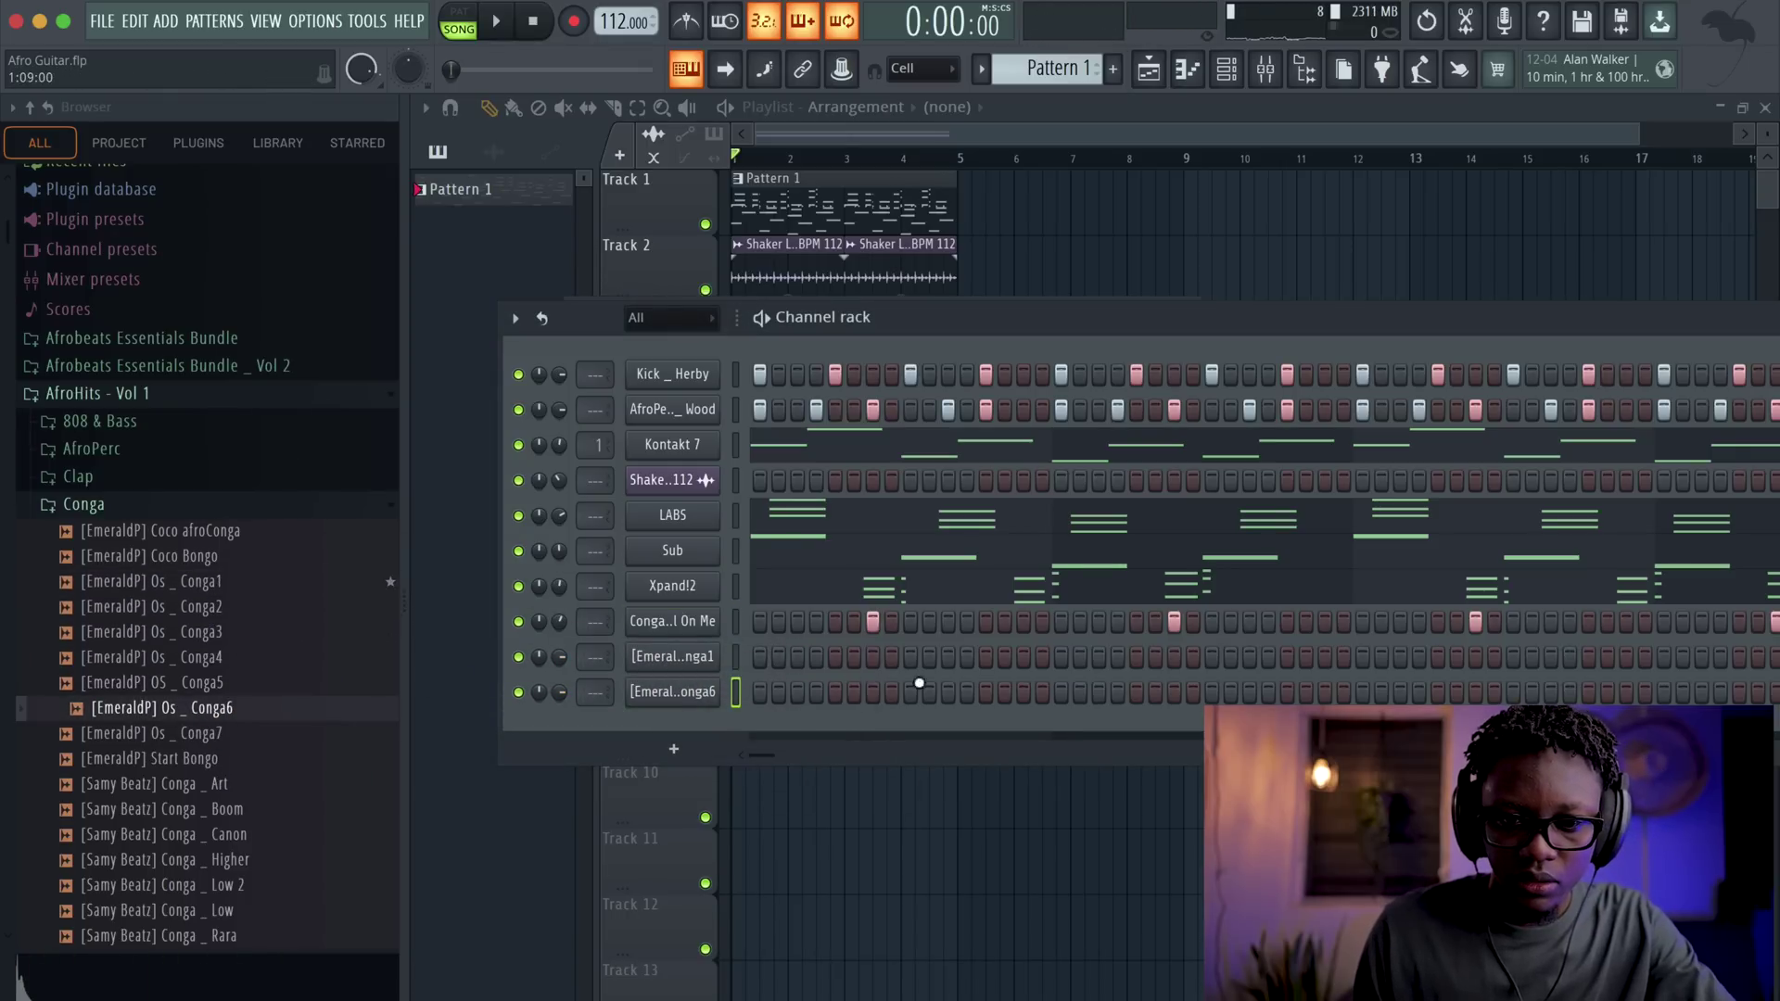
- Place two A♭3 notes for the Os _ Conga6 channel on steps 9 and 11 of bar 1 while auditioning the beat
key("F7")
key("space")
key("space")
key("space")
key("space")
left_click(630, 785)
key("space")
left_click(664, 787)
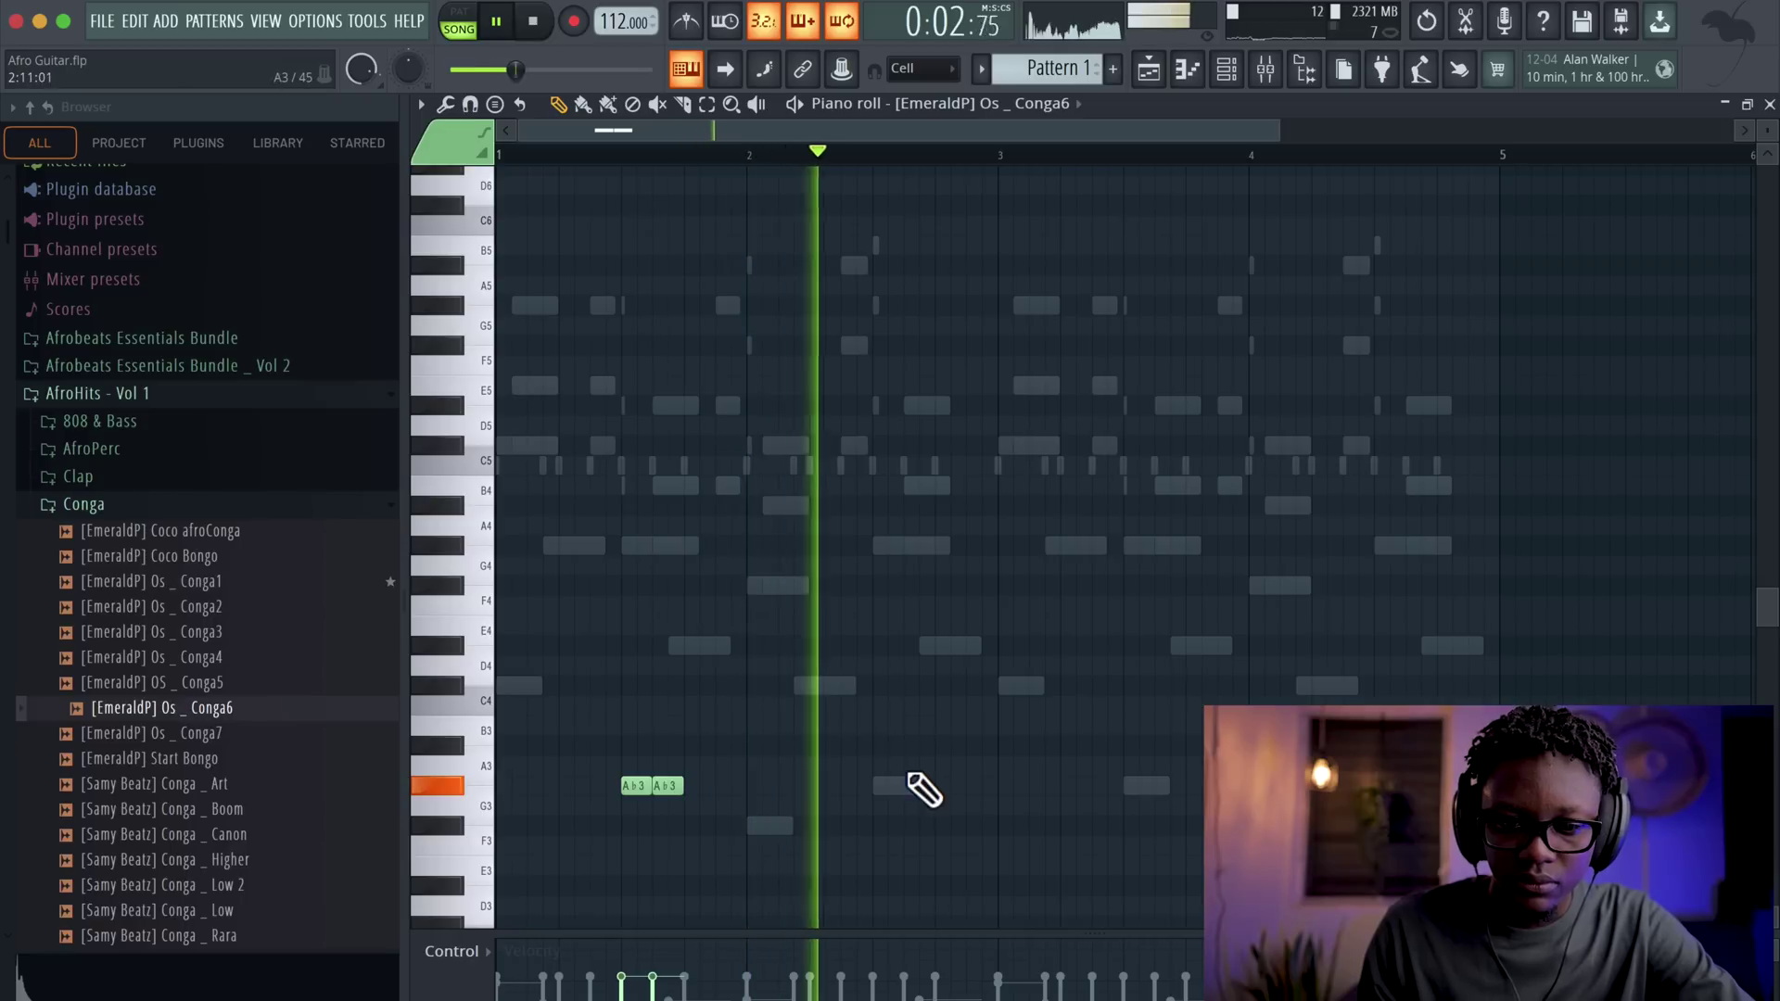
- Repeat the Os _ Conga6 A♭3 hits on steps 9 and 11 of the following bars, continuing into bar 4, and audition them
key("space")
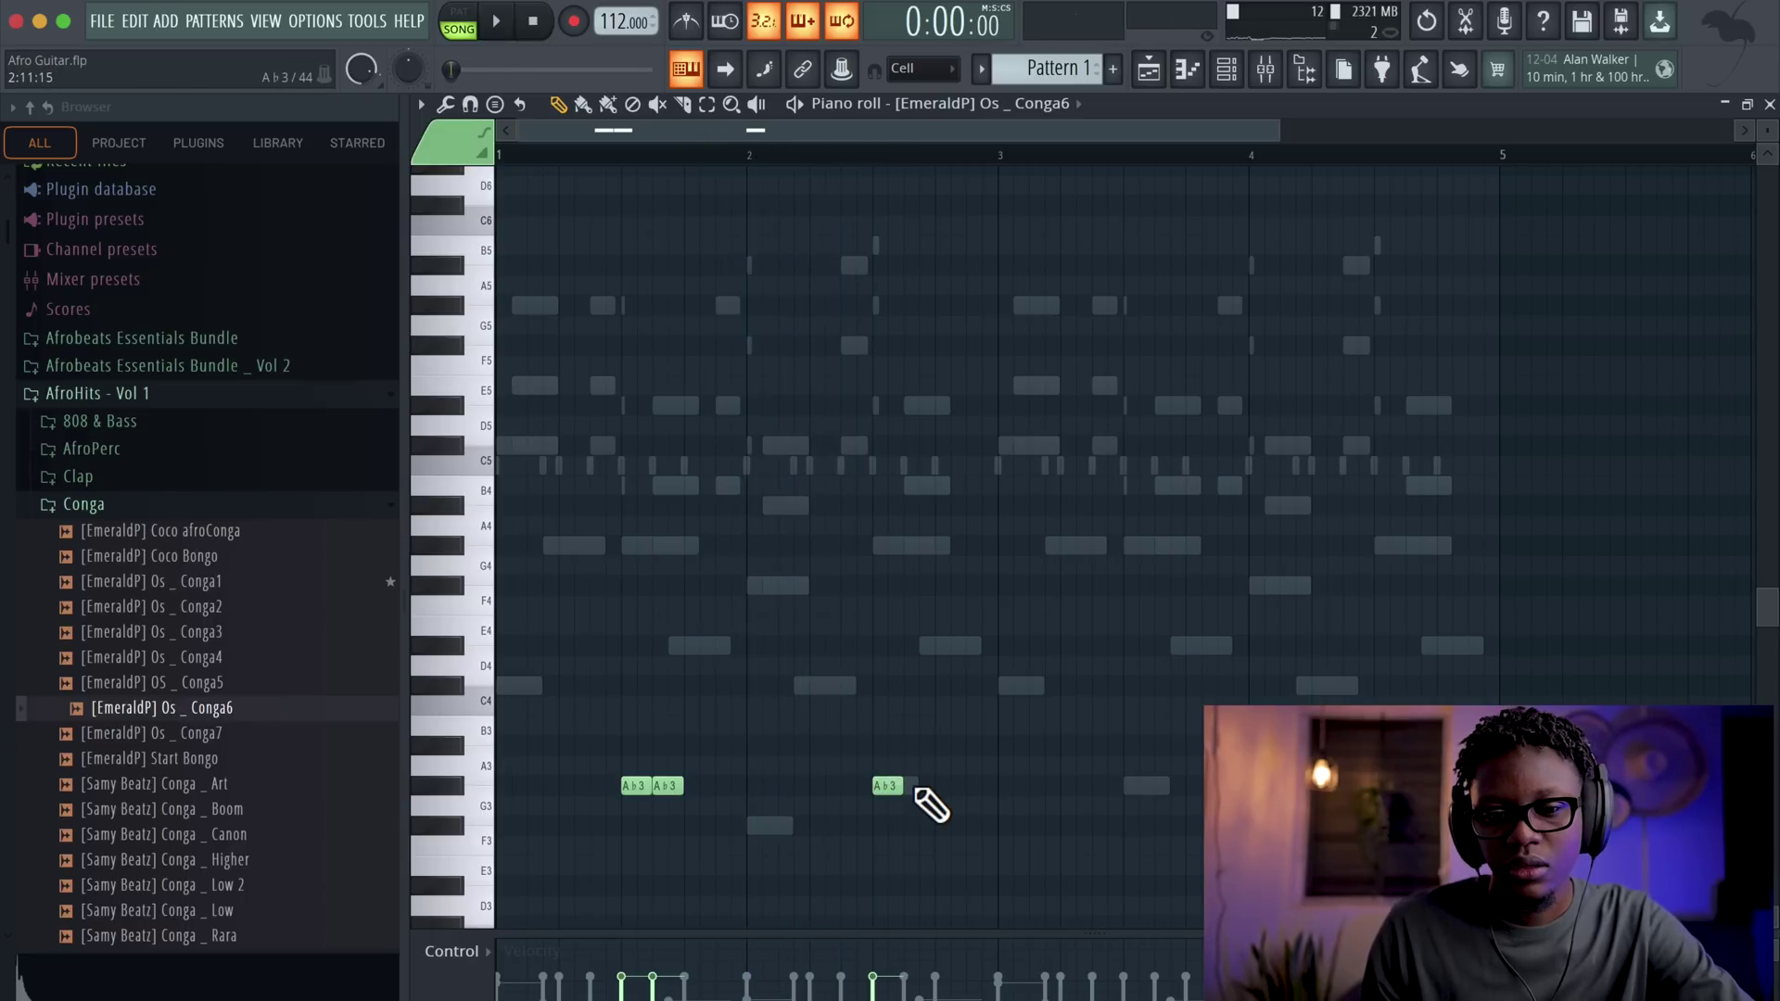
key("space")
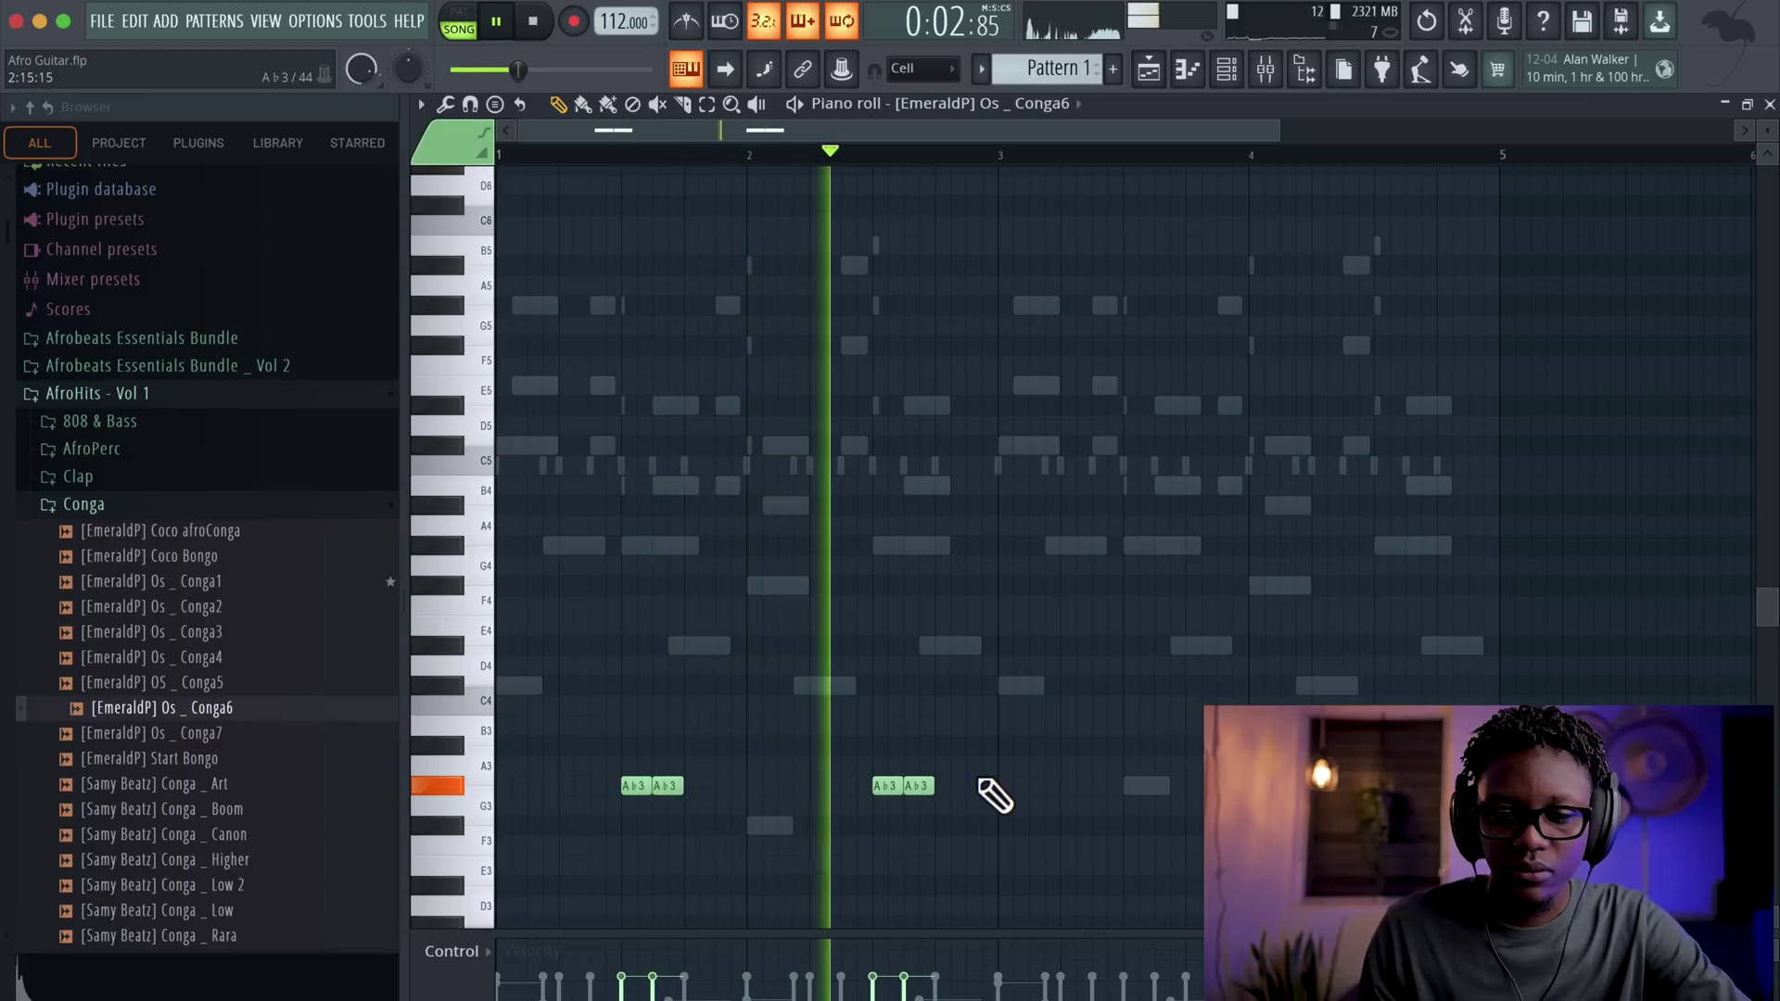
left_click(1137, 785)
left_click(1167, 786)
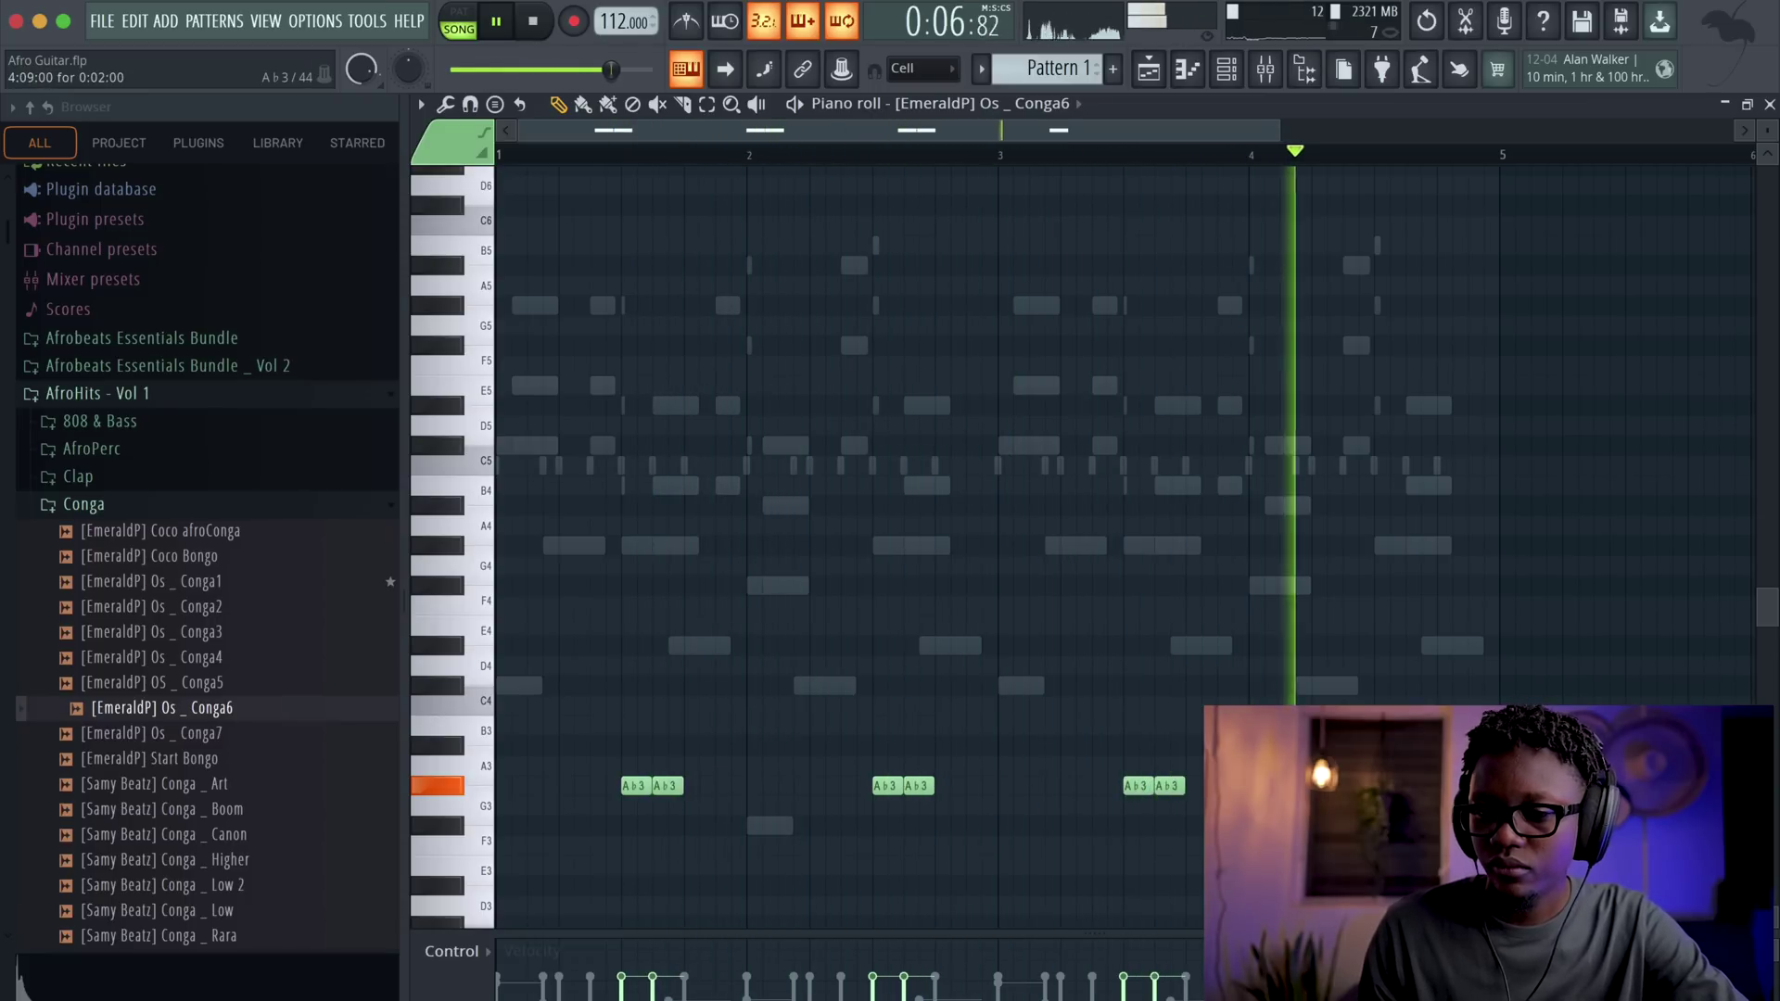
key("space")
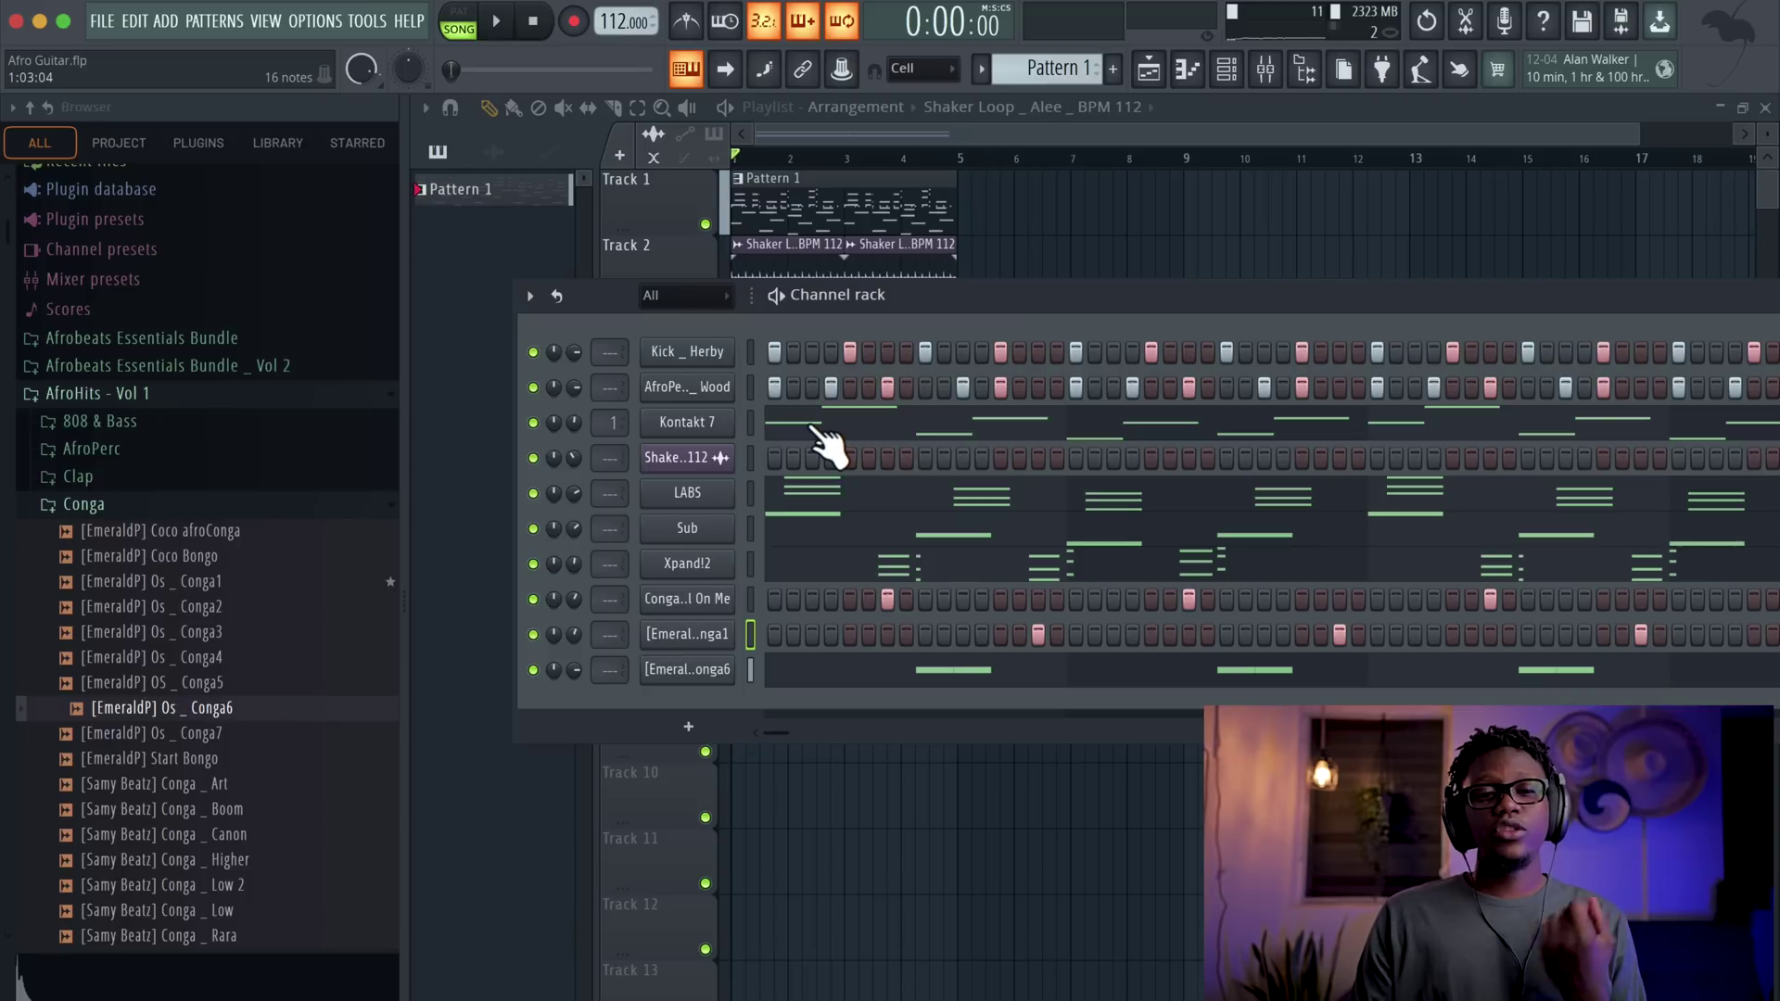
- Add a two-step E♭5 note on step 7 of bar 1 to the Kontakt 7 guitar melody and audition it
left_click(816, 429)
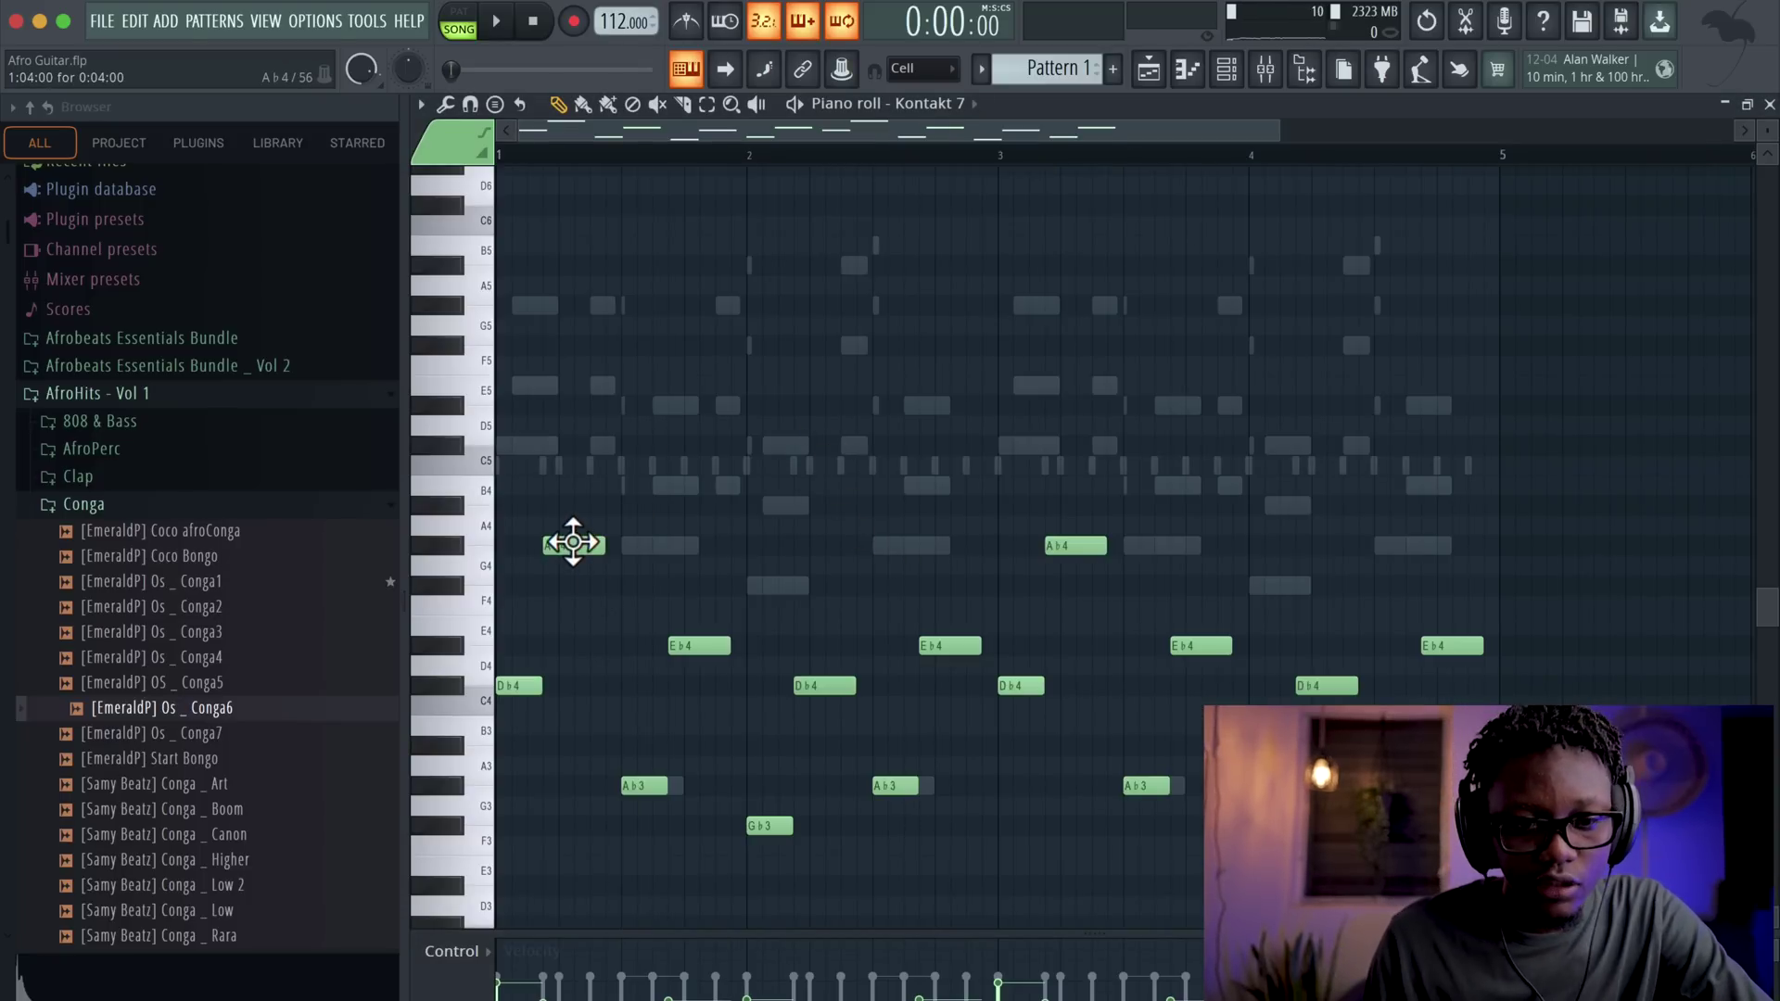
key("space")
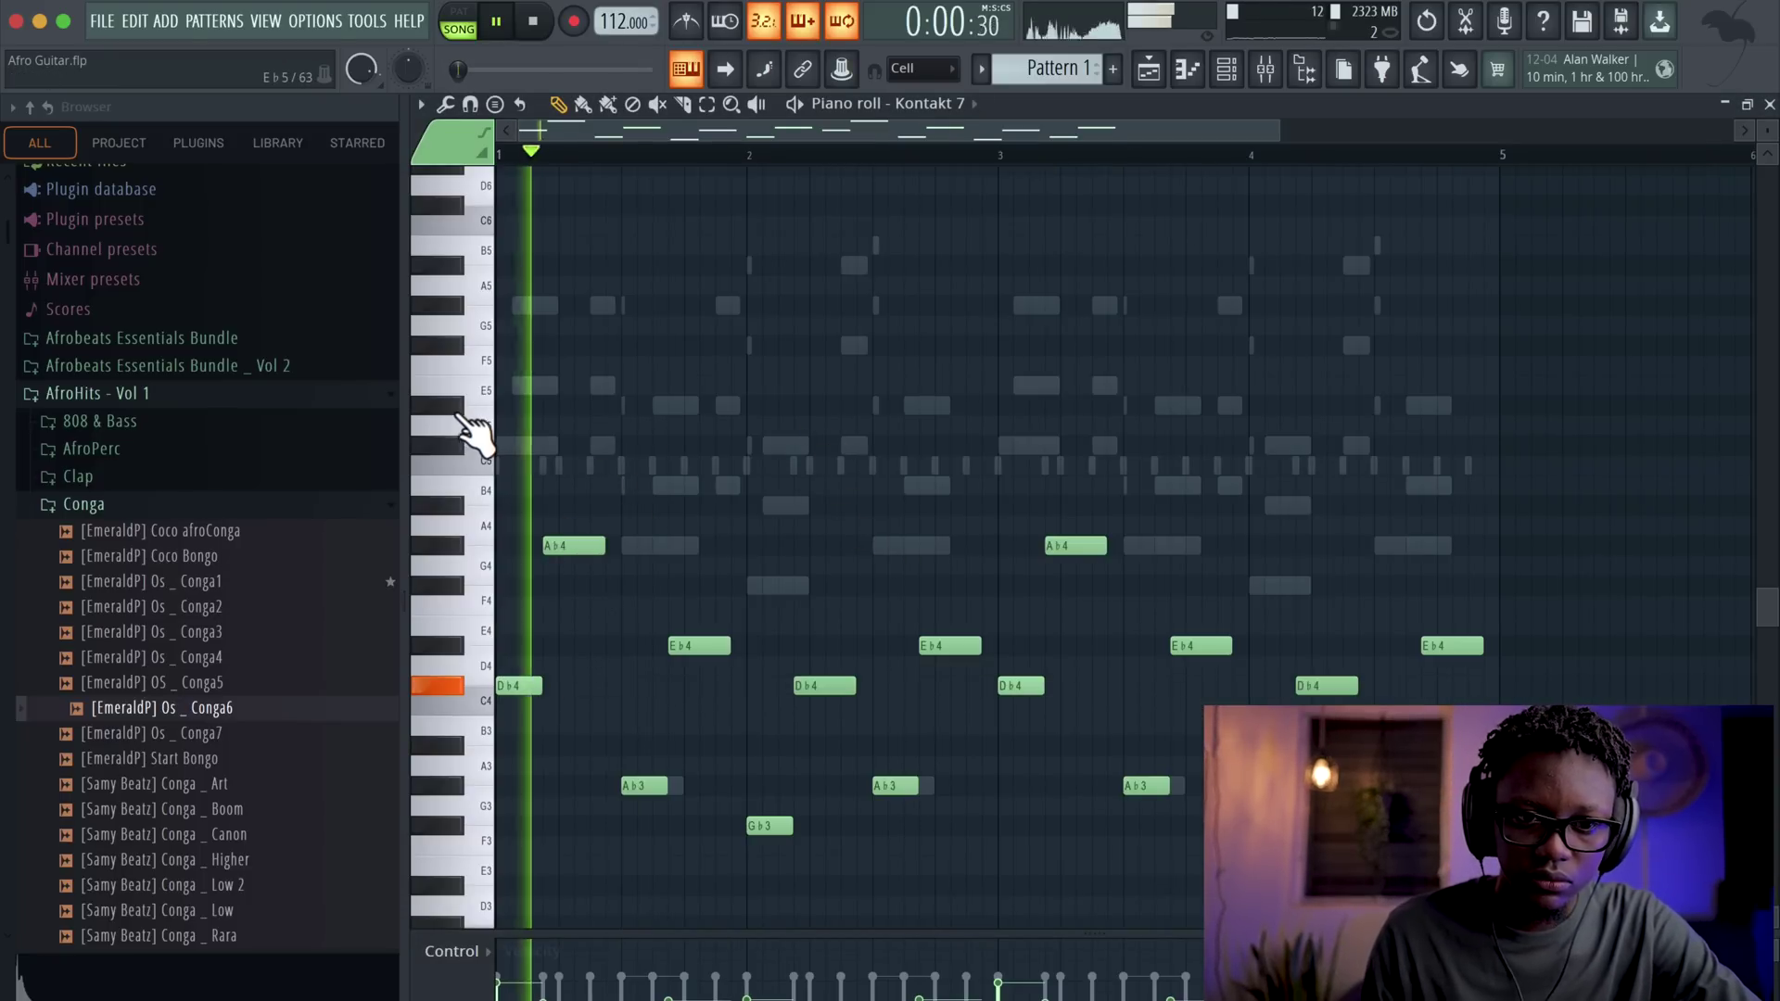
key("space")
key("space")
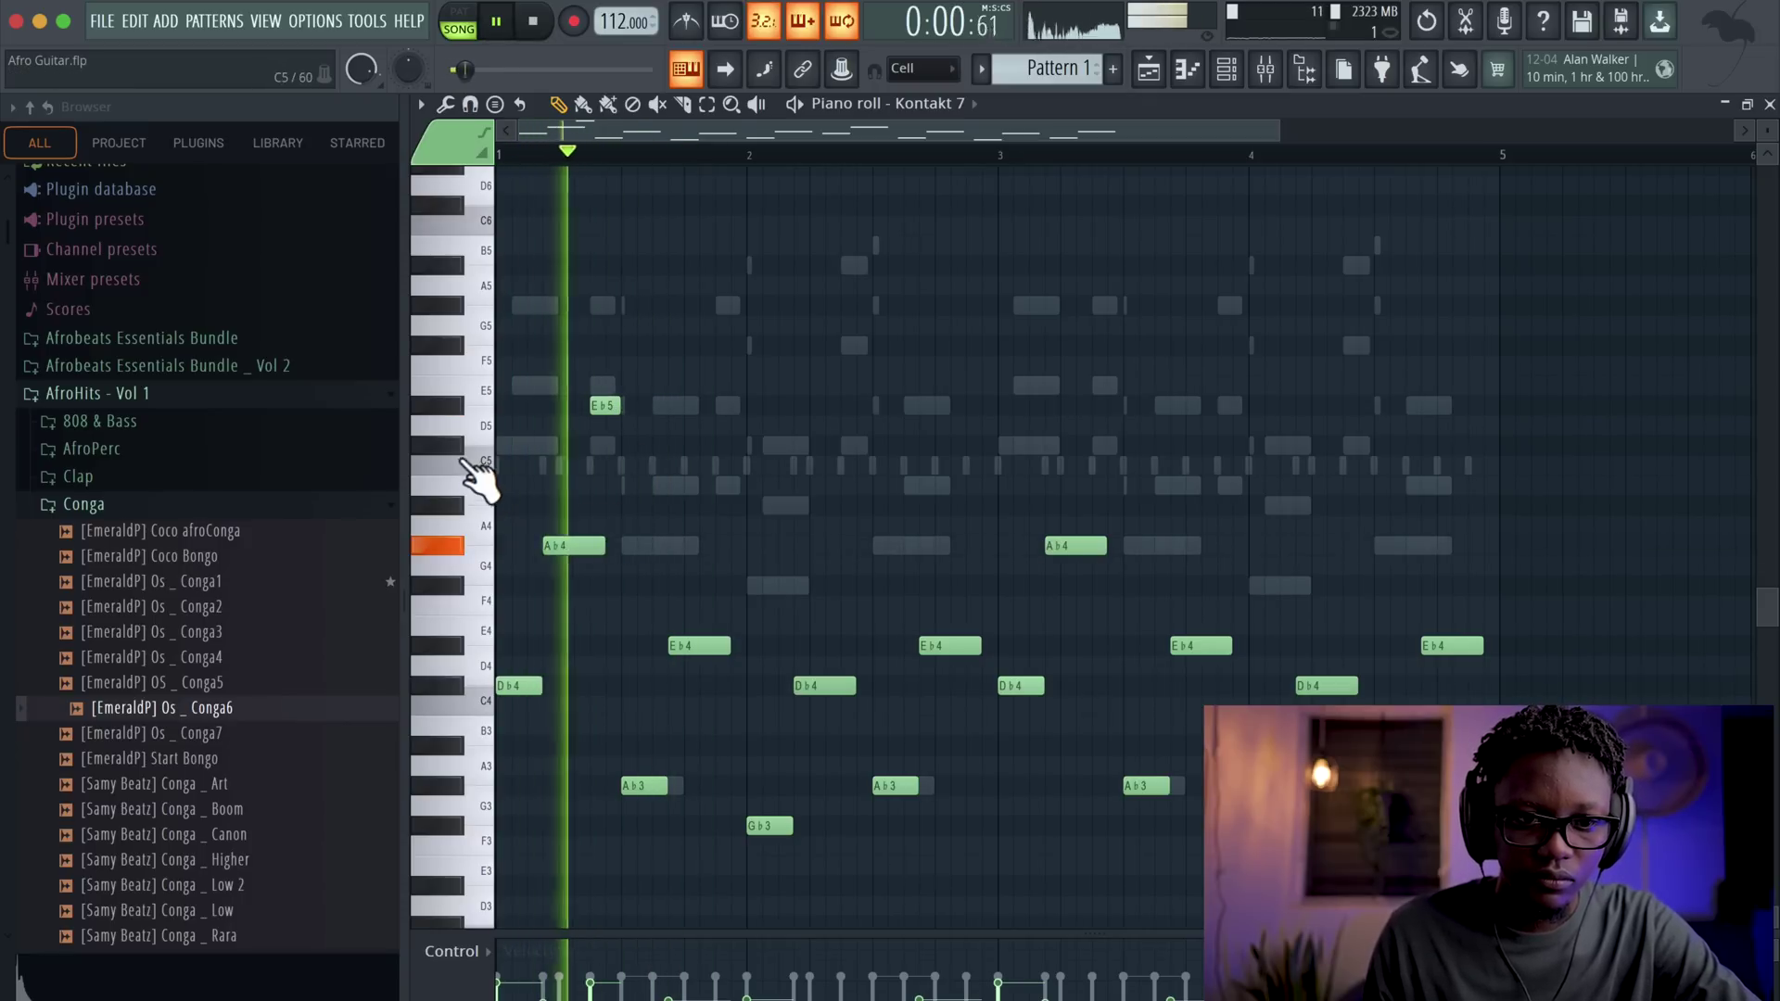
- Add two-step guitar notes B♭4 on step 15 of bar 1 and G♭4 on step 7 of bar 2, auditioning the melody
left_click(454, 506)
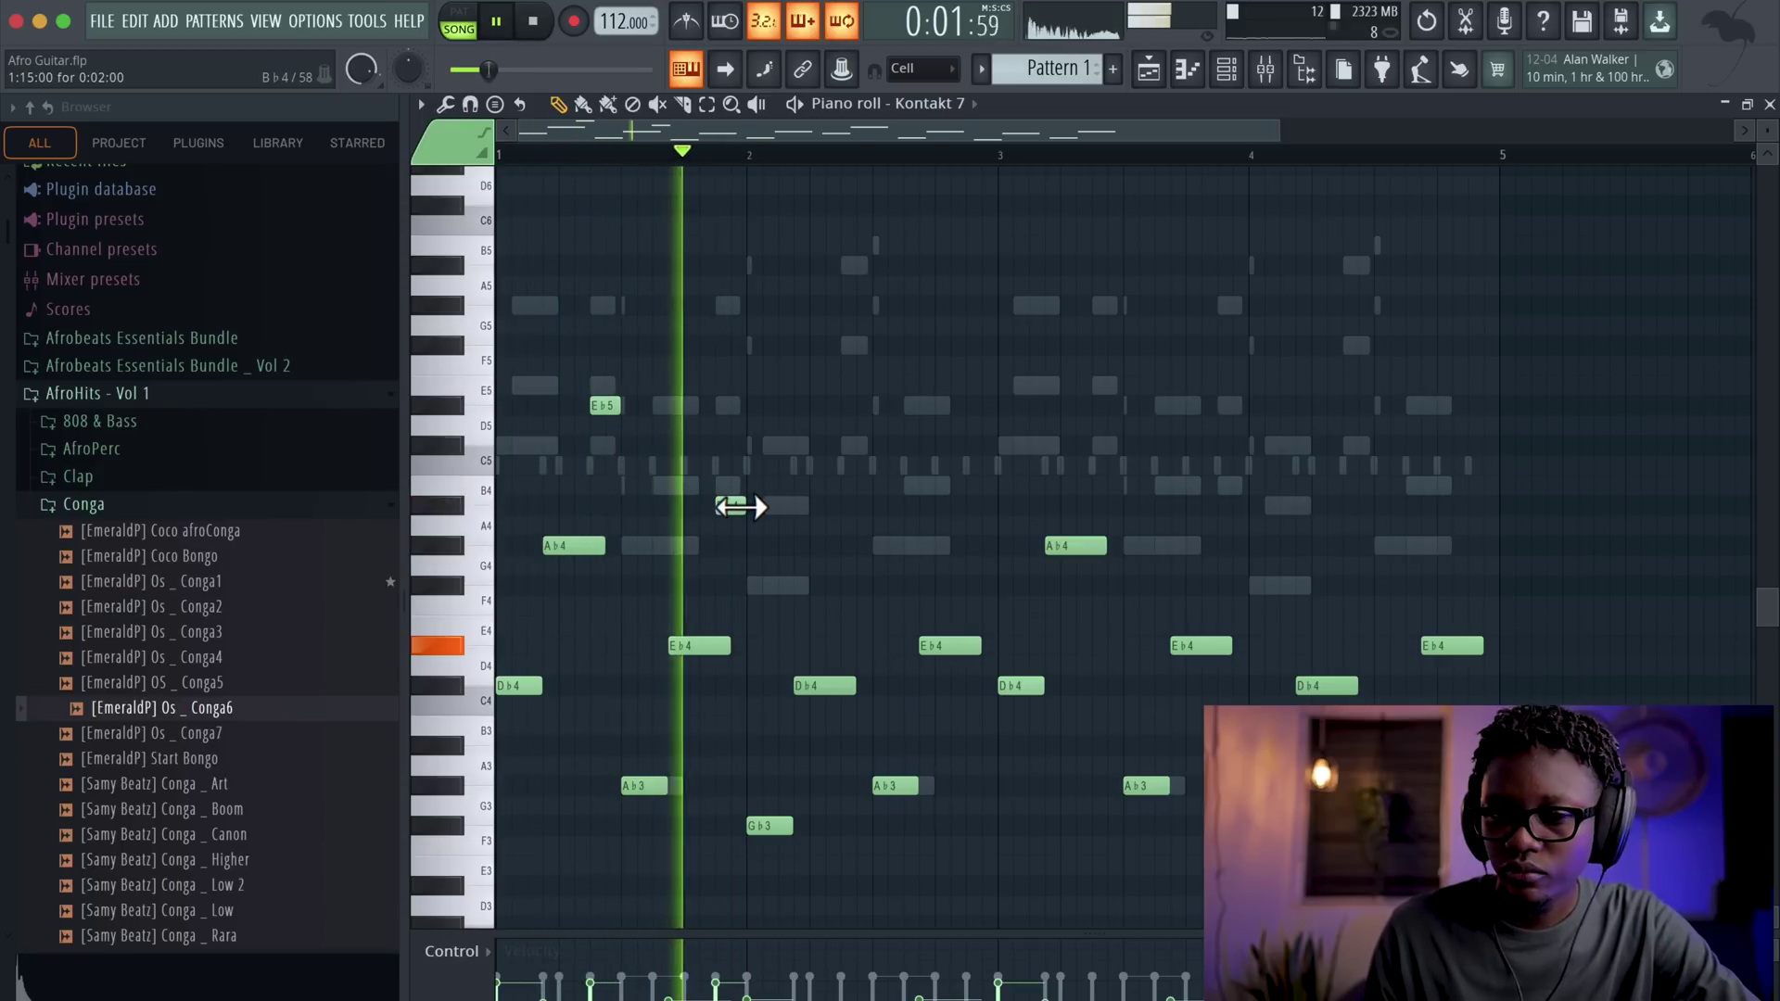
key("space")
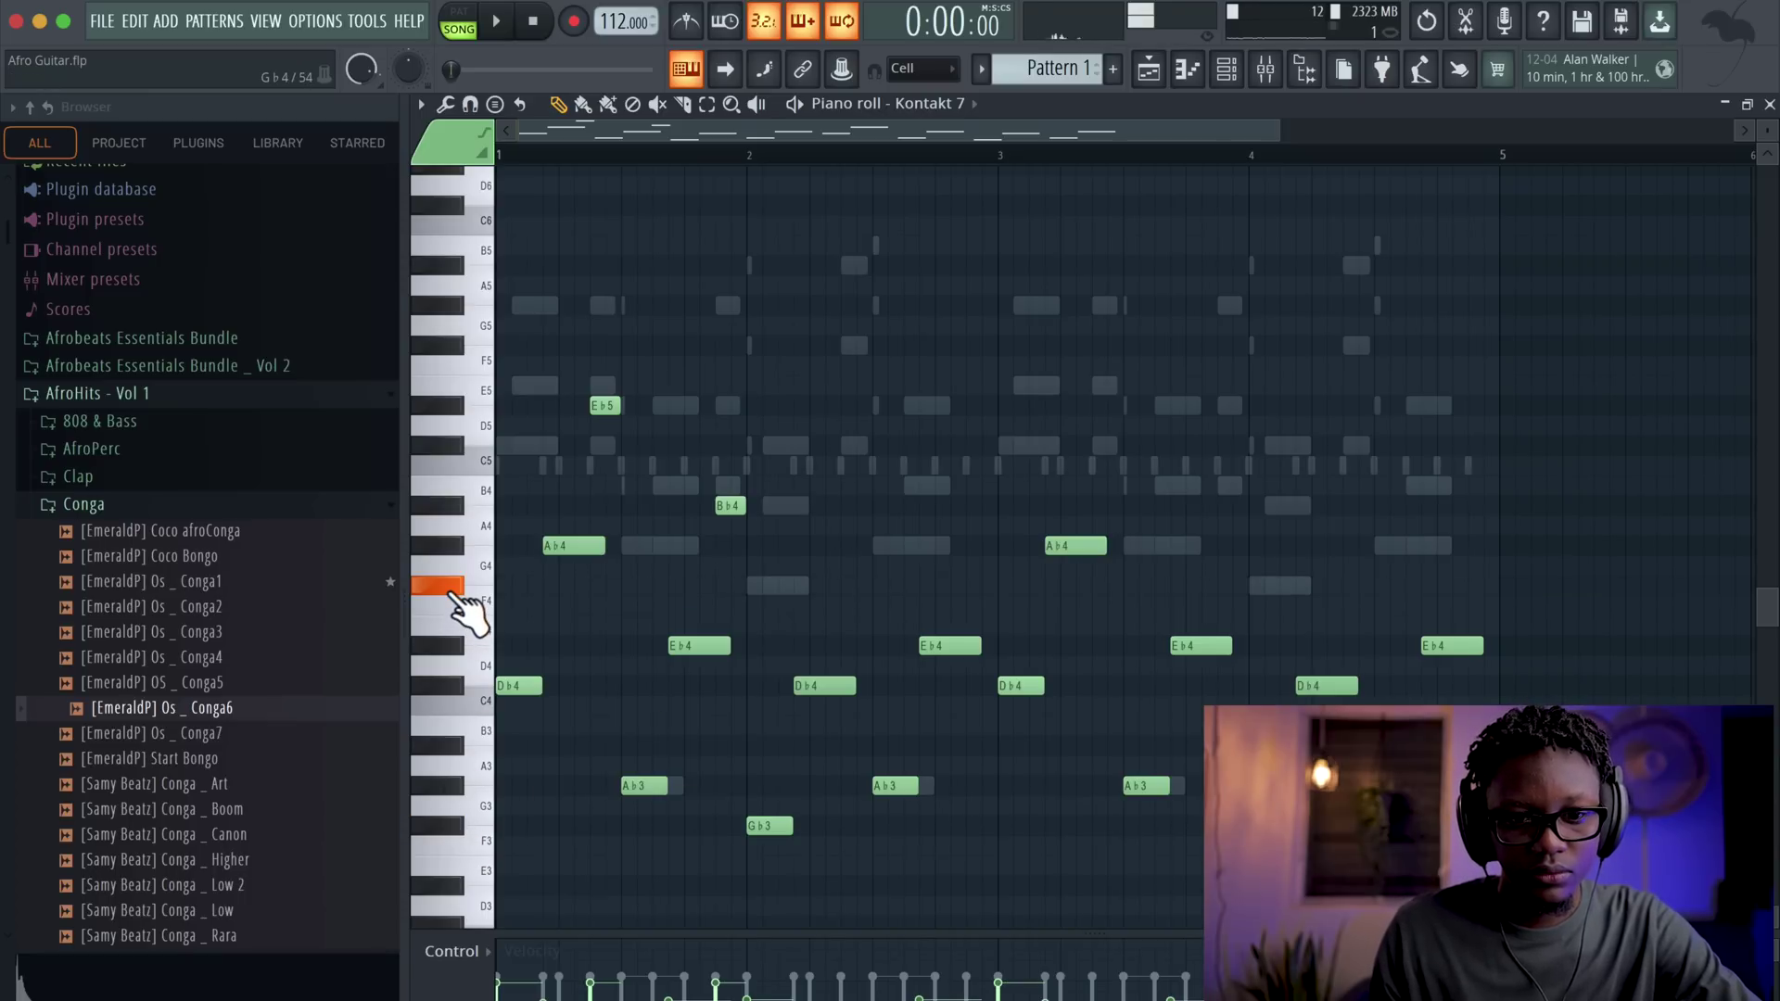
key("space")
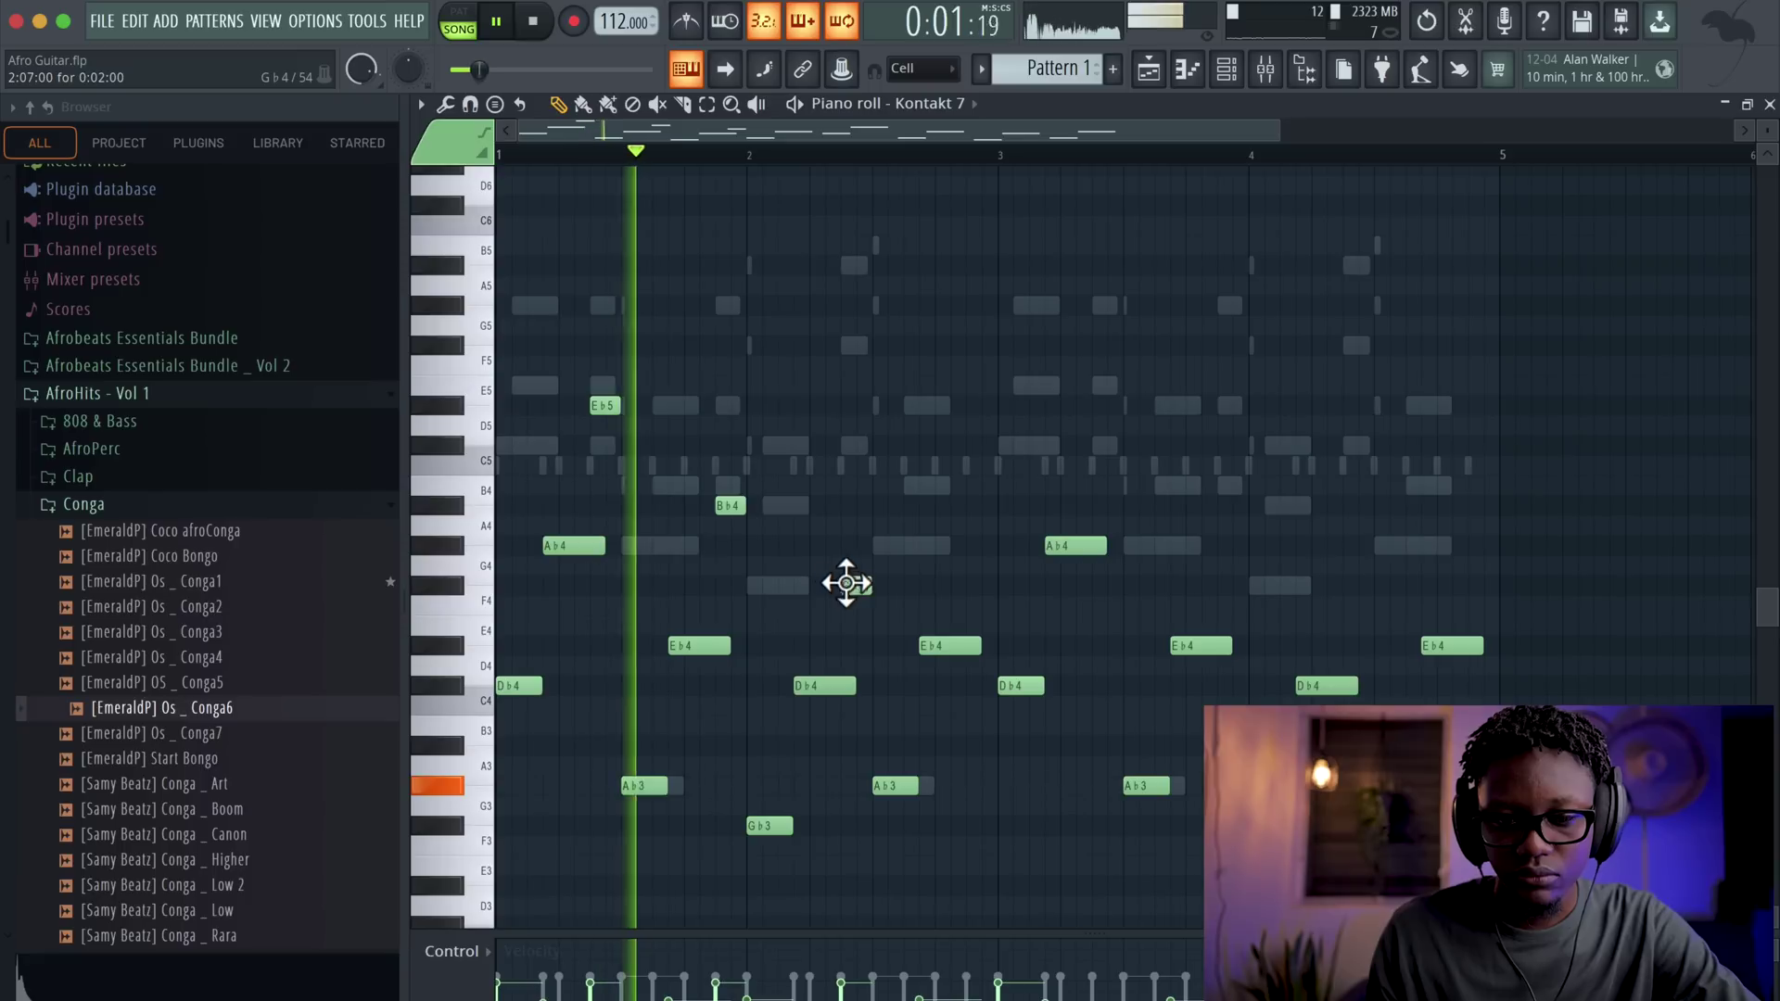
- Try raising the guitar's B♭4 and G♭4 notes by an octave while auditioning the melody
left_click(854, 586)
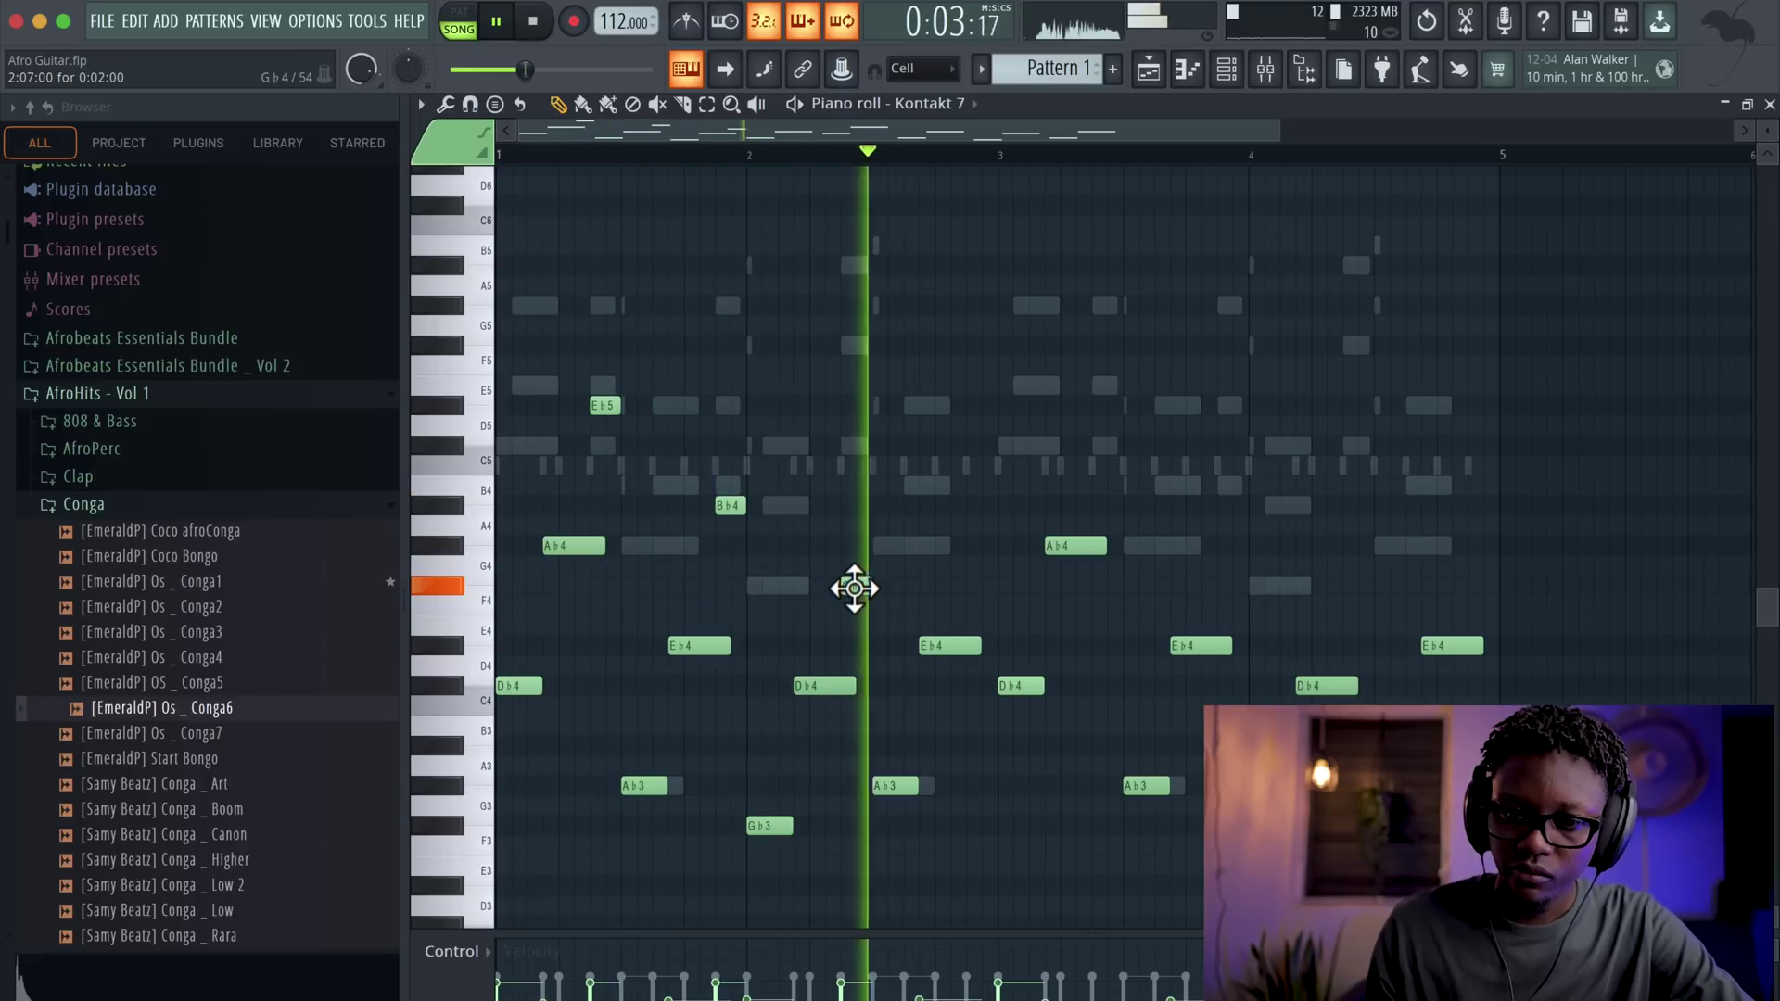
key("space")
left_click_drag(879, 604, 678, 474)
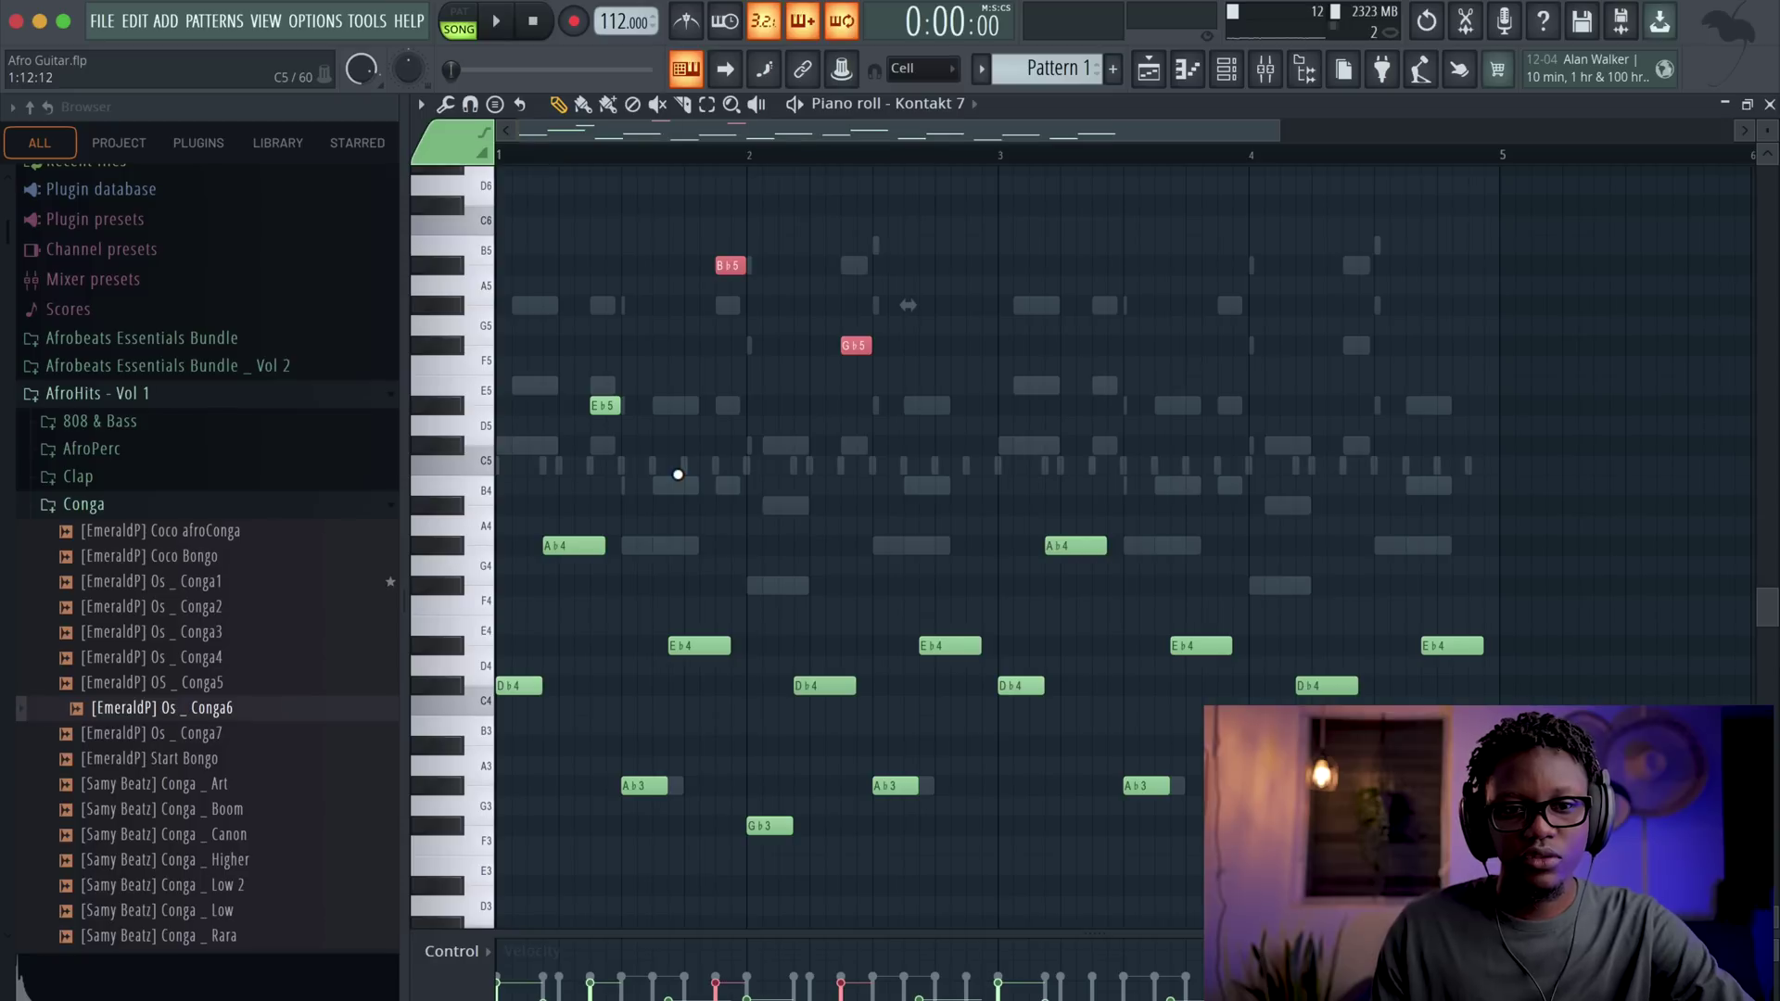
key("space")
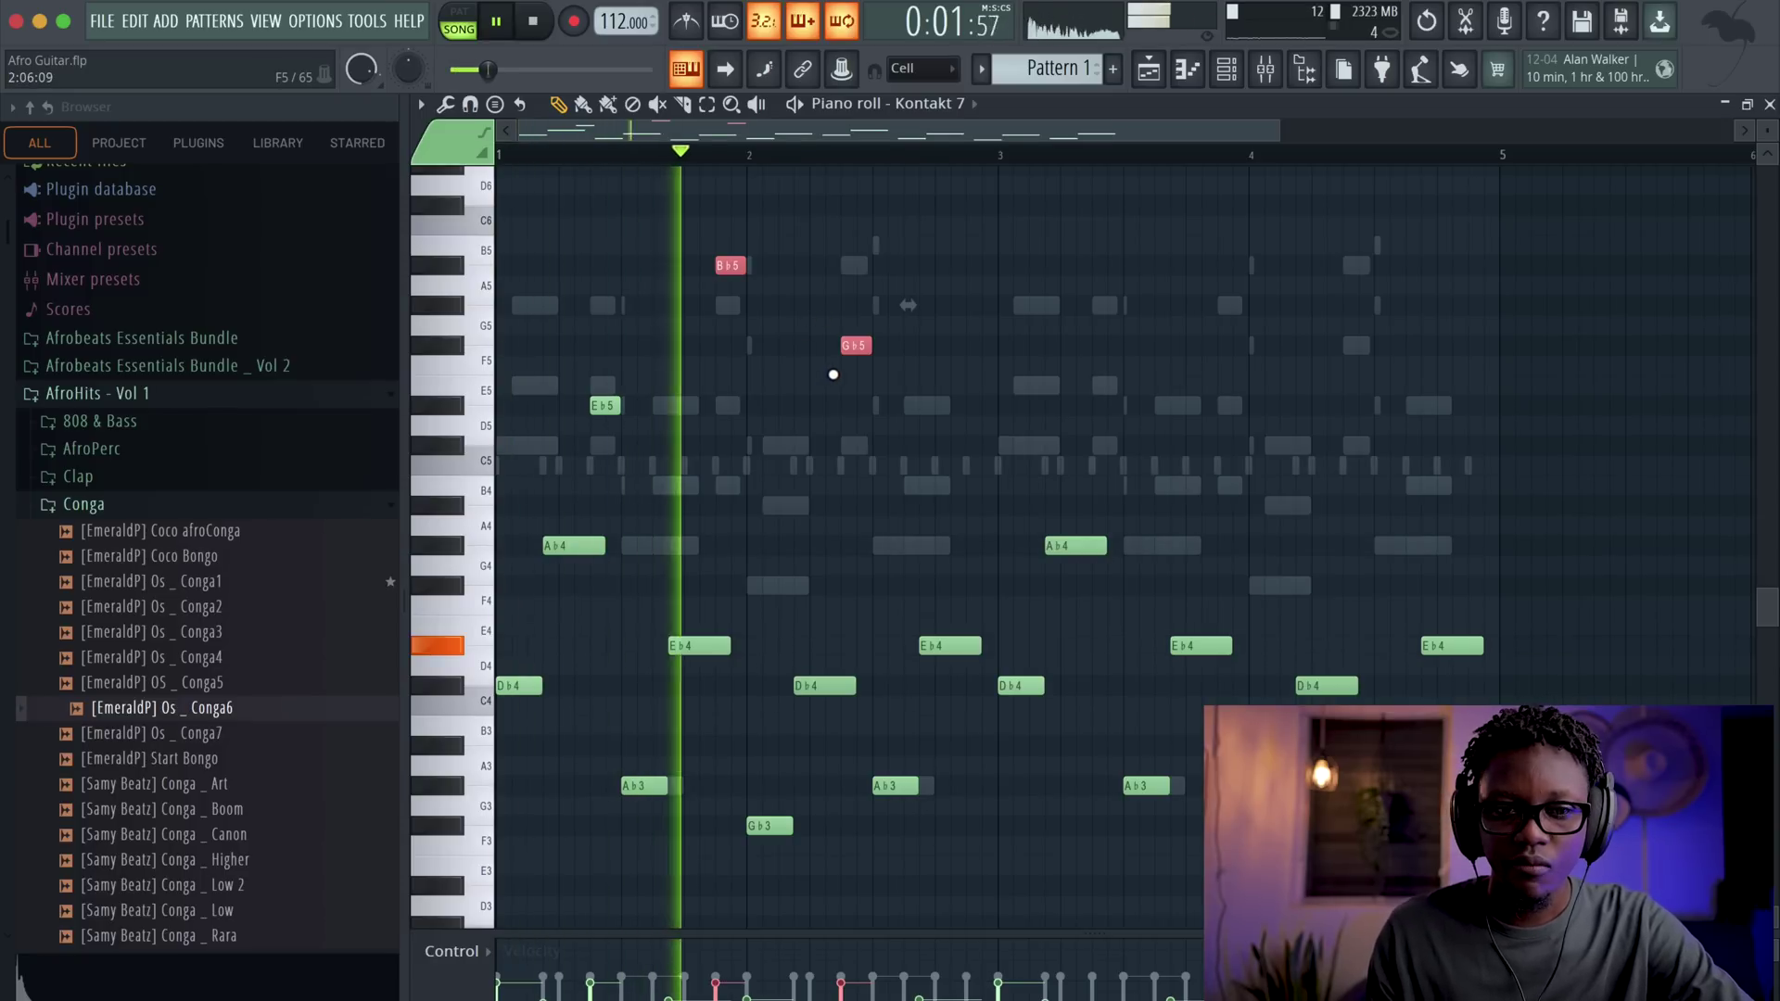
key("space")
key("space")
right_click(915, 392)
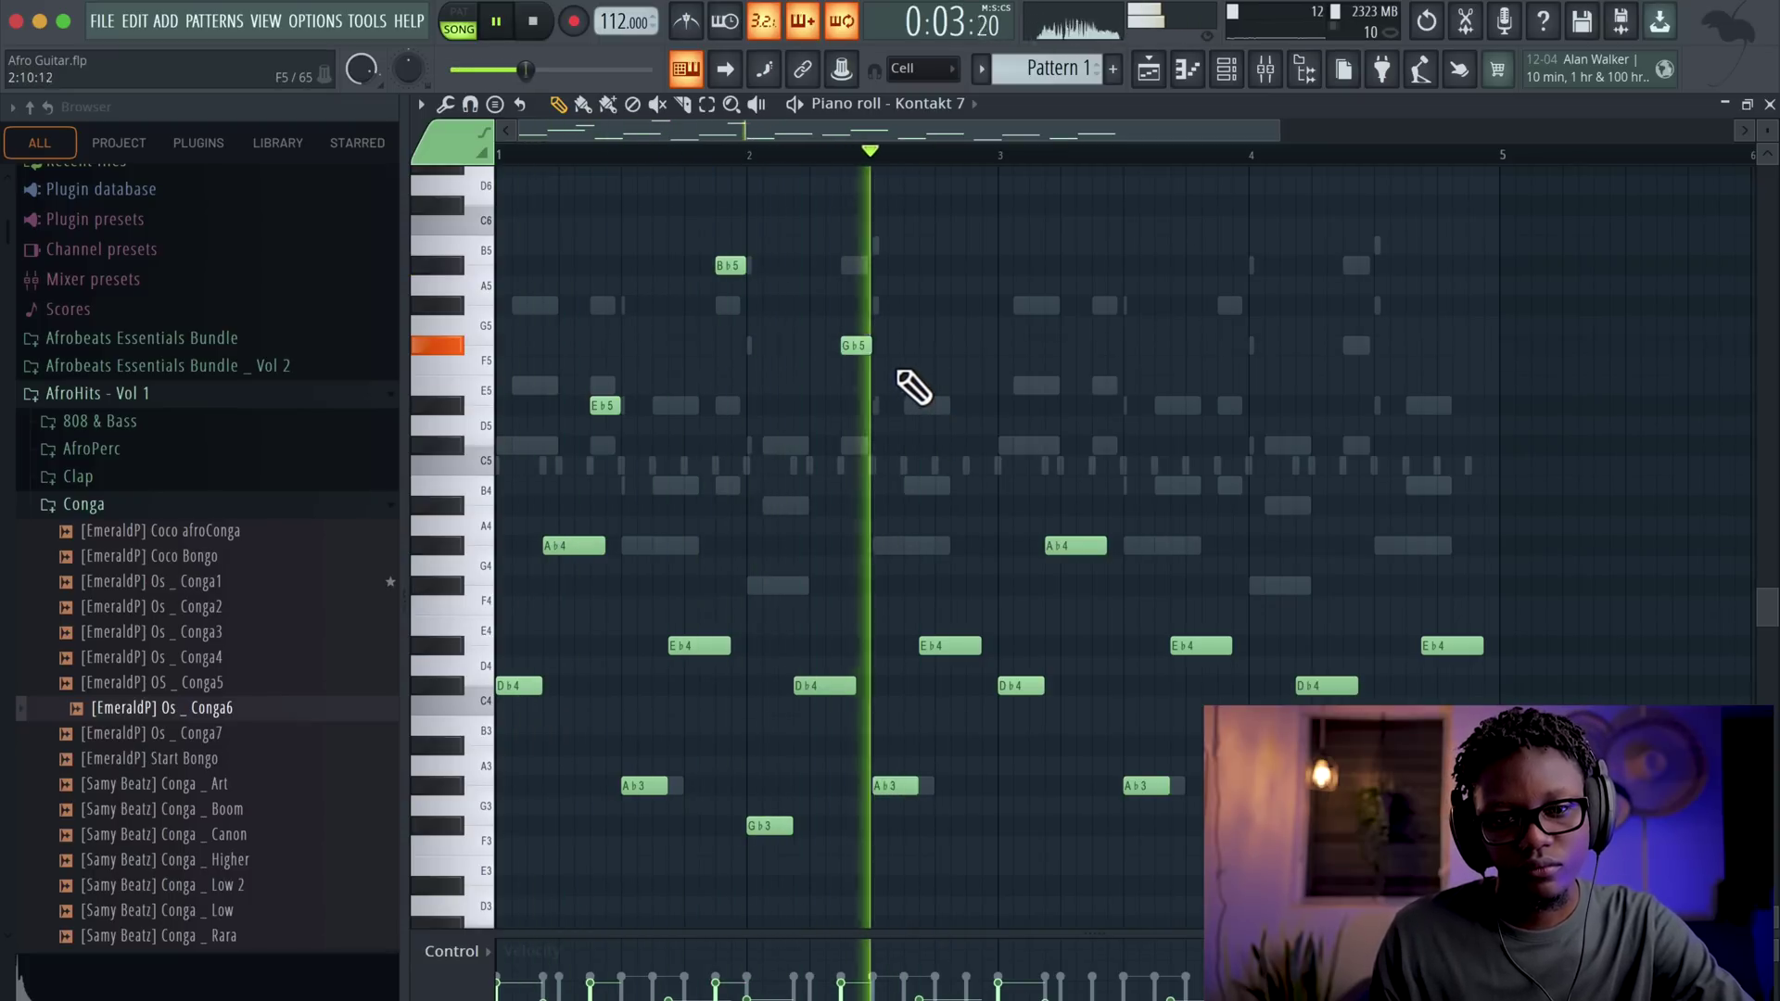
key("space")
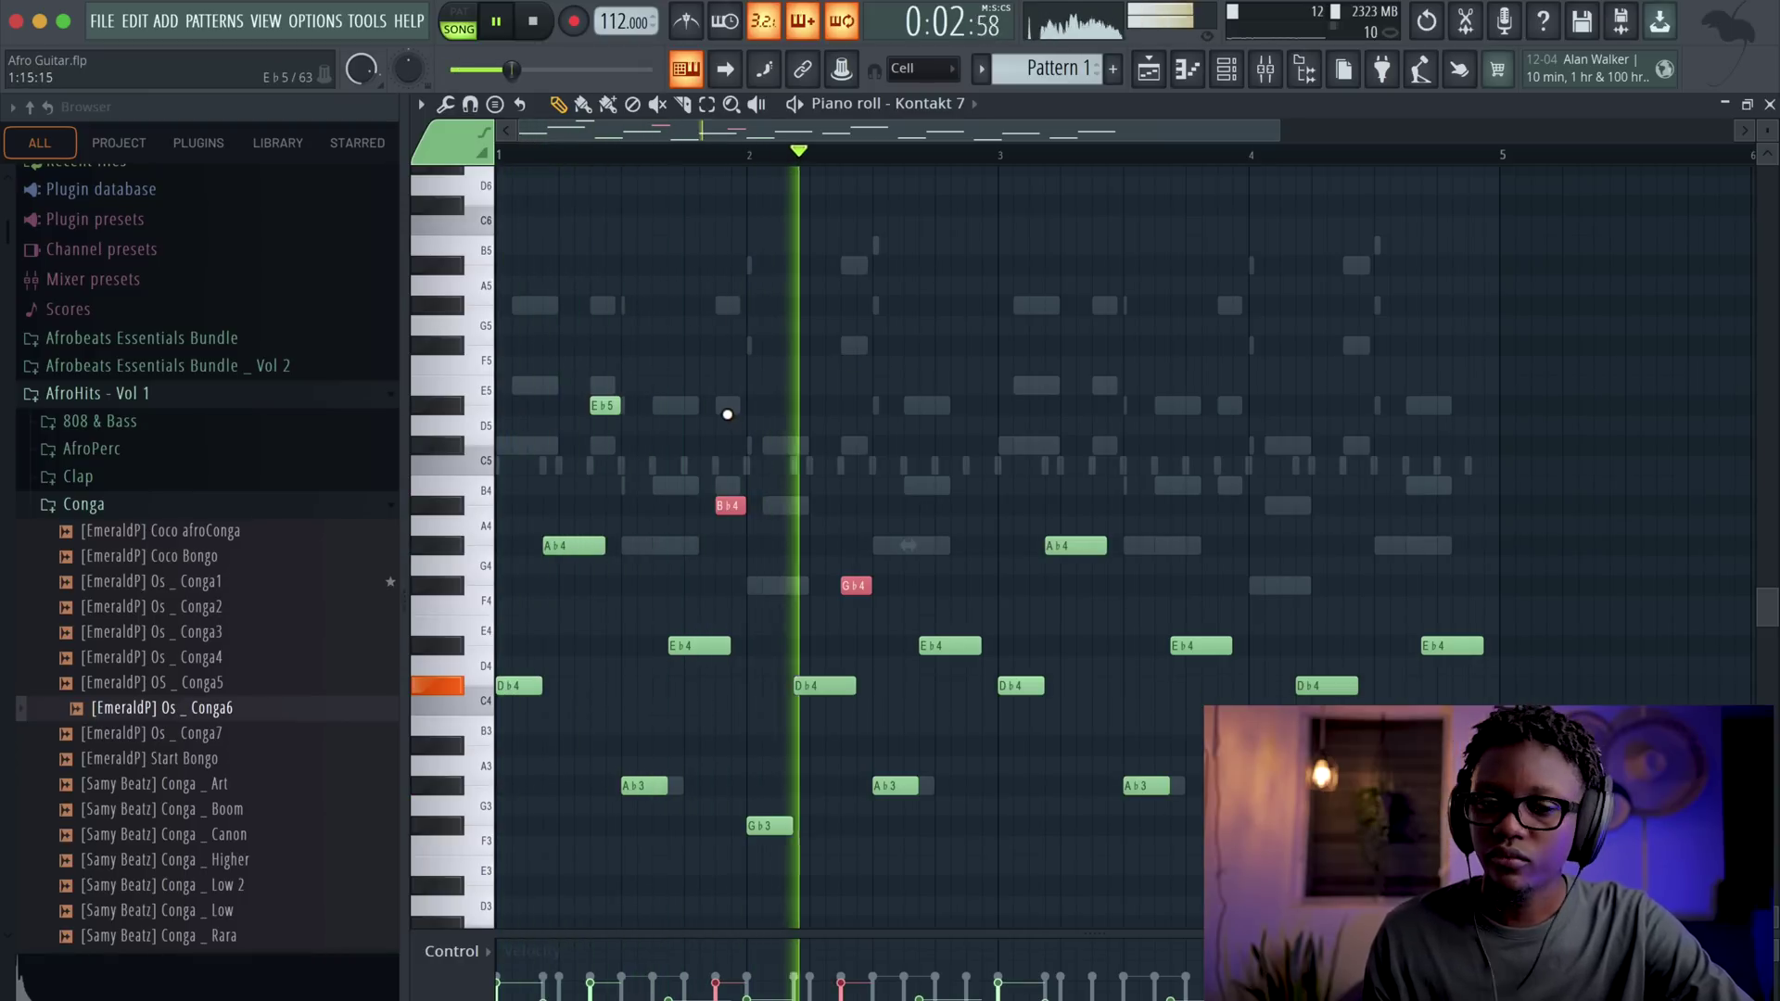
key("space")
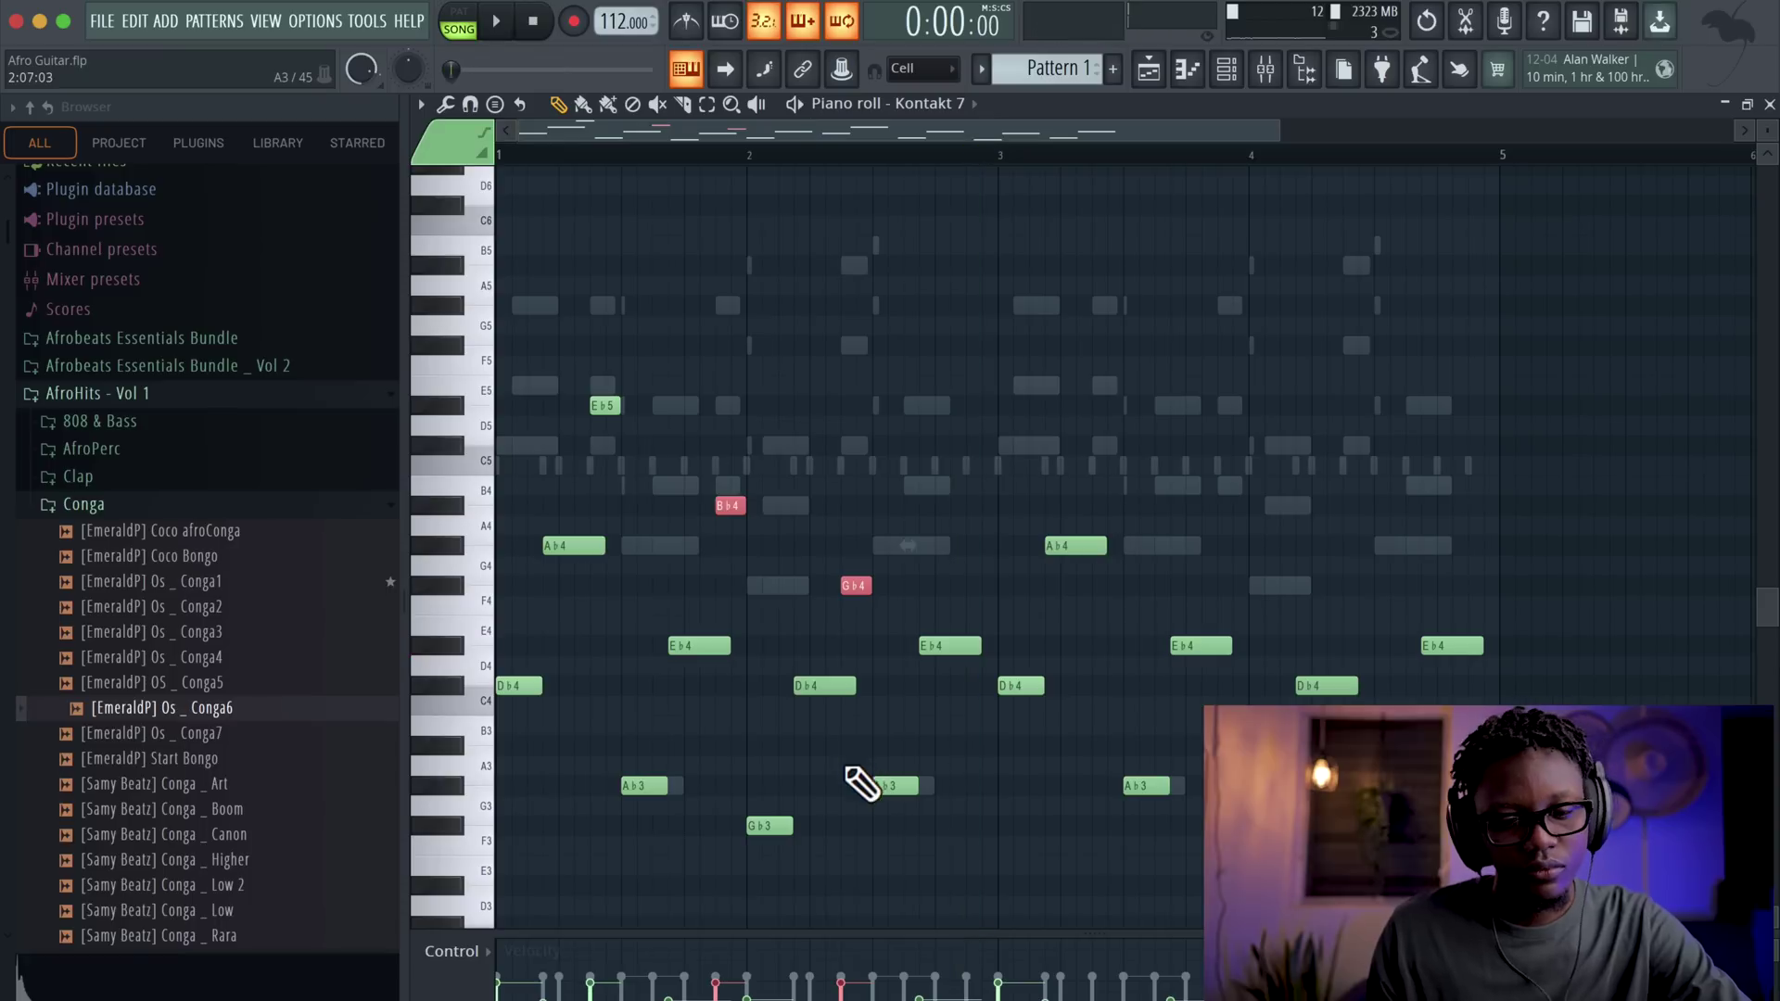
- Add a two-step B♭4 note on step 15 of bar 2 to the Kontakt 7 guitar melody and audition it
left_click(1769, 106)
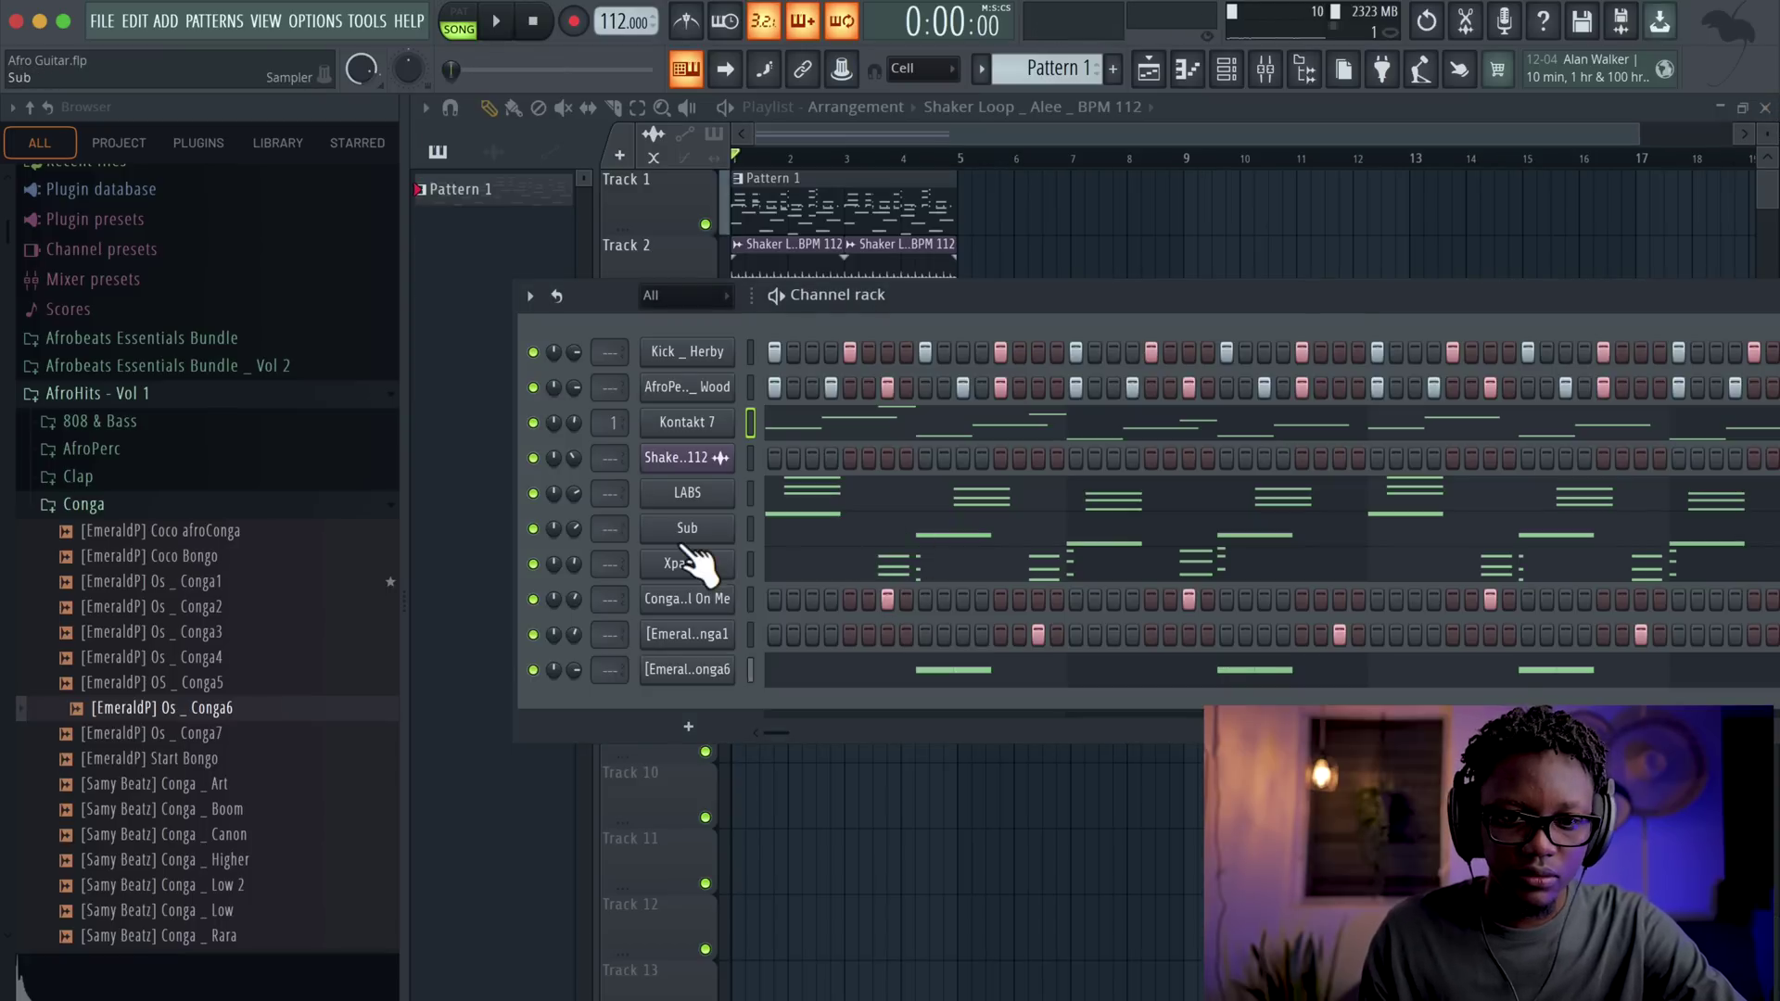
left_click(839, 434)
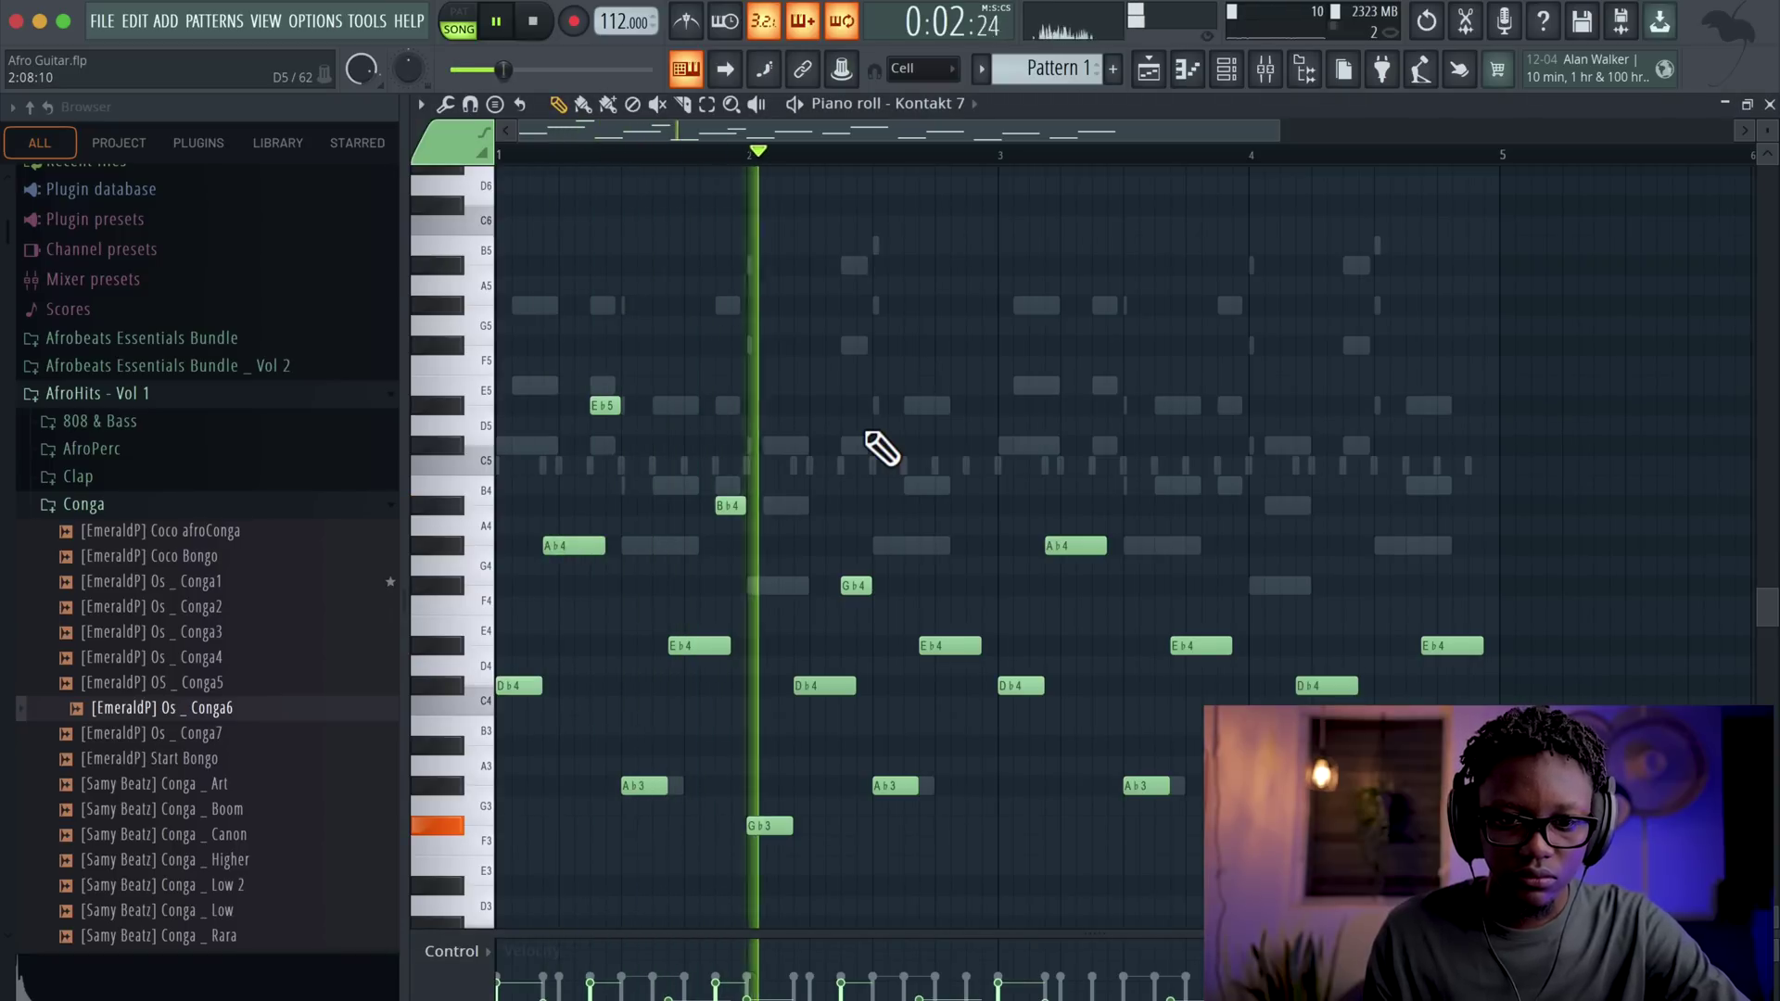
key("space")
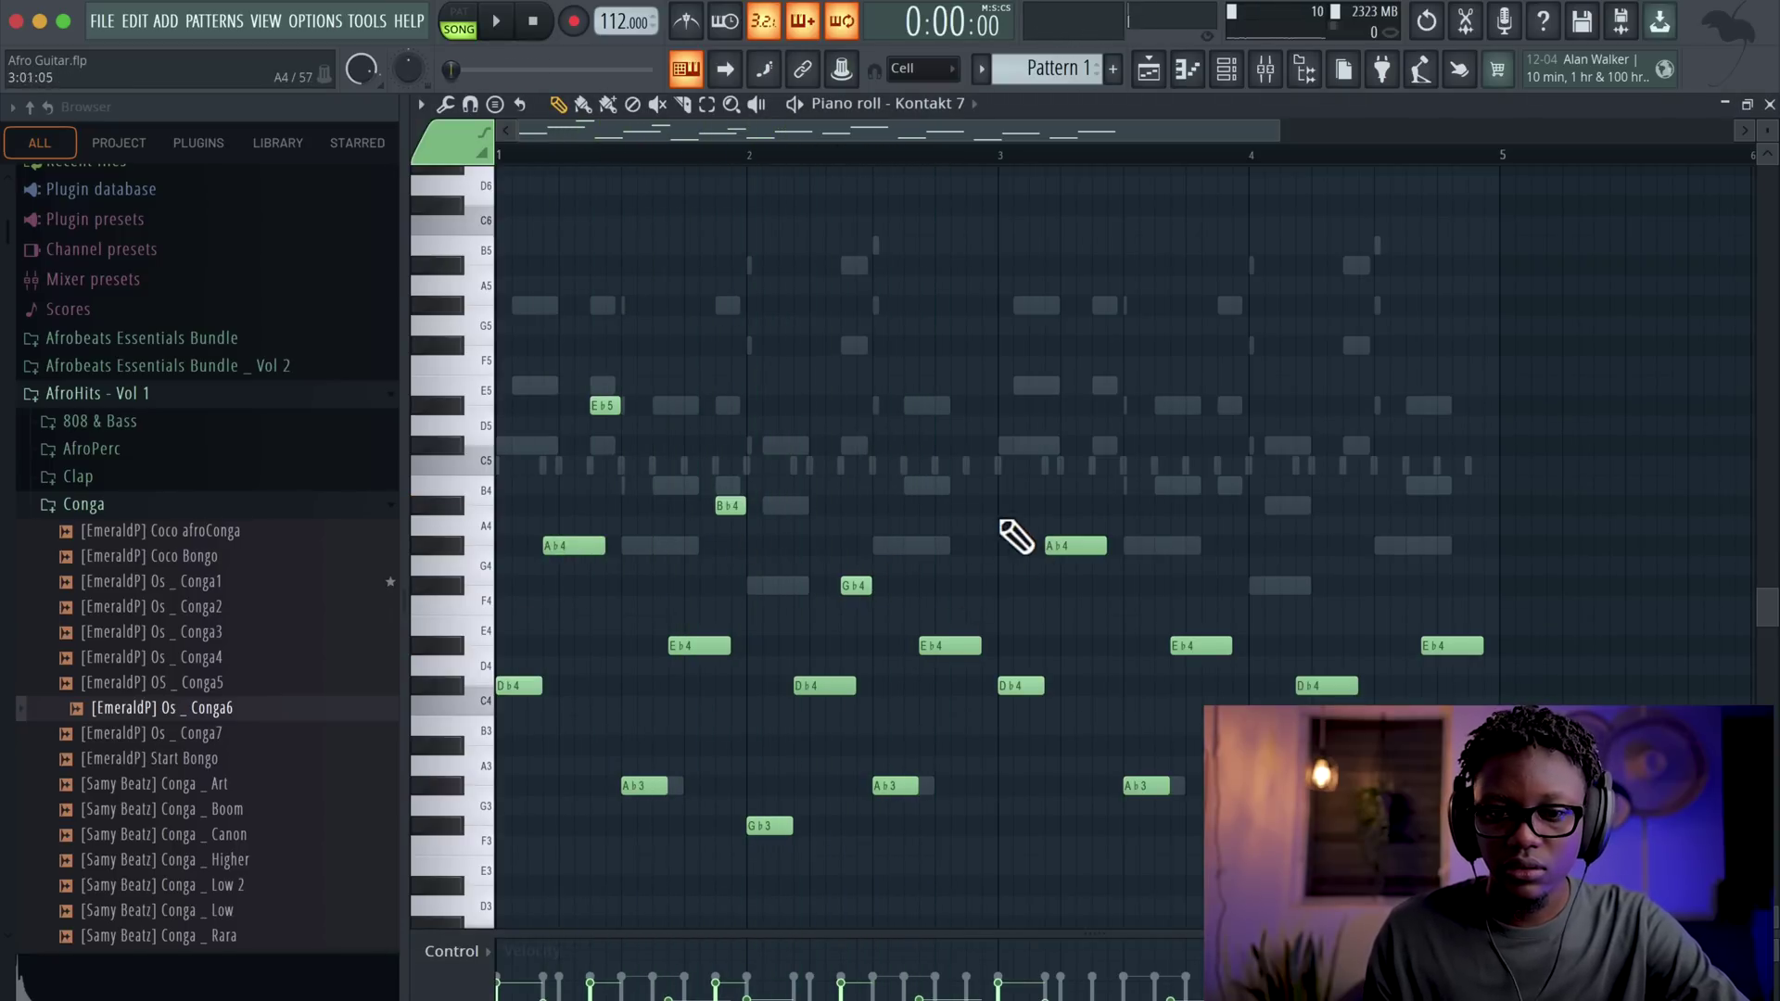
key("space")
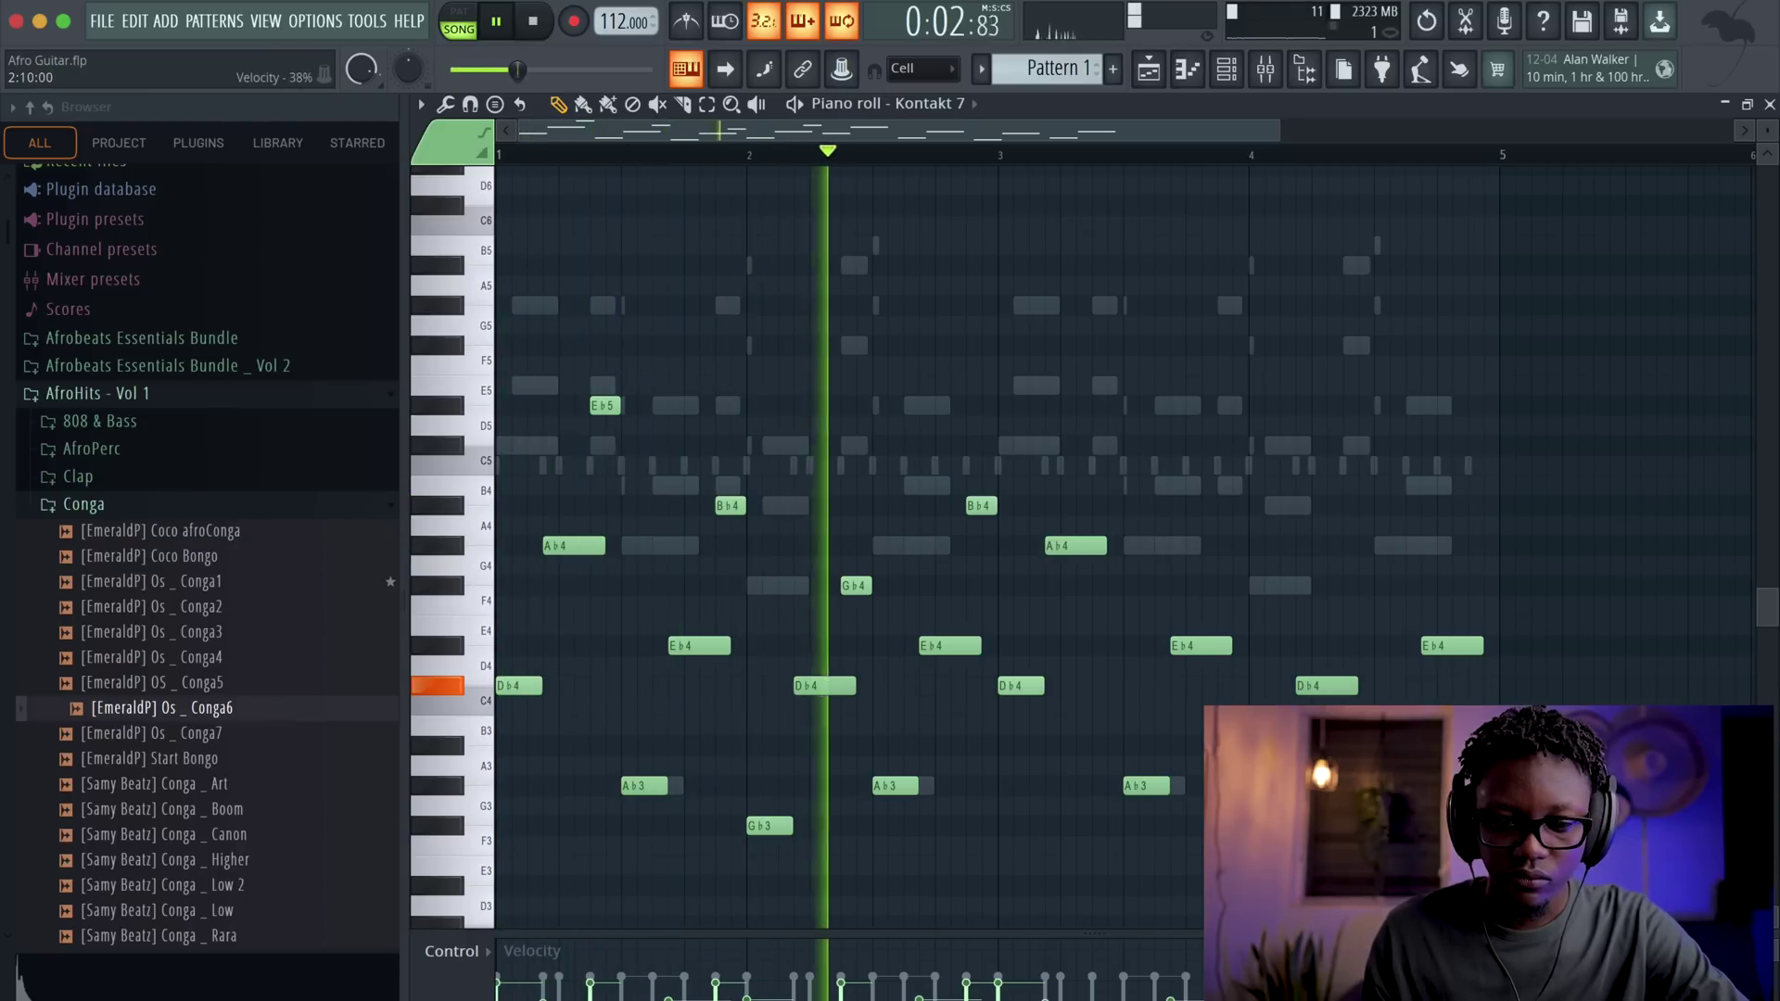
key("space")
- Replace the guitar notes in bars 3 and 4 with a copy of the first two bars, and audition the full beat
left_click_drag(1472, 854, 1040, 497)
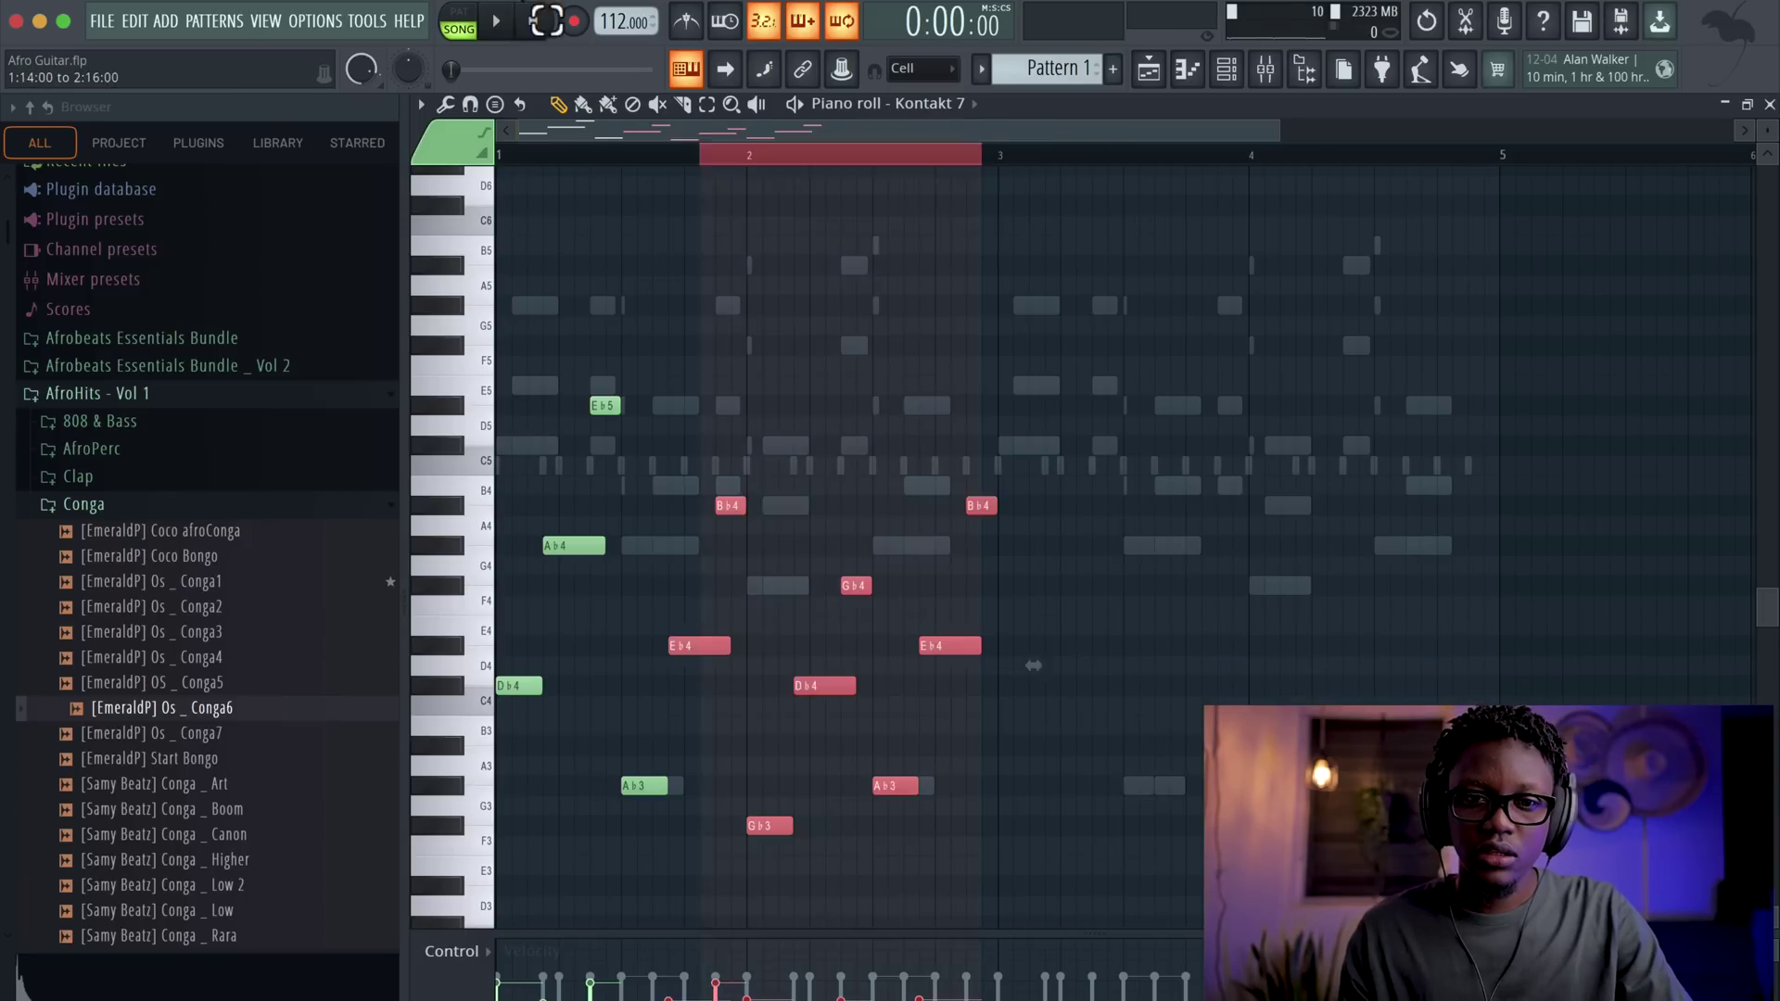
key("ctrl+a")
key("ctrl+b")
left_click(1769, 105)
key("space")
key("space")
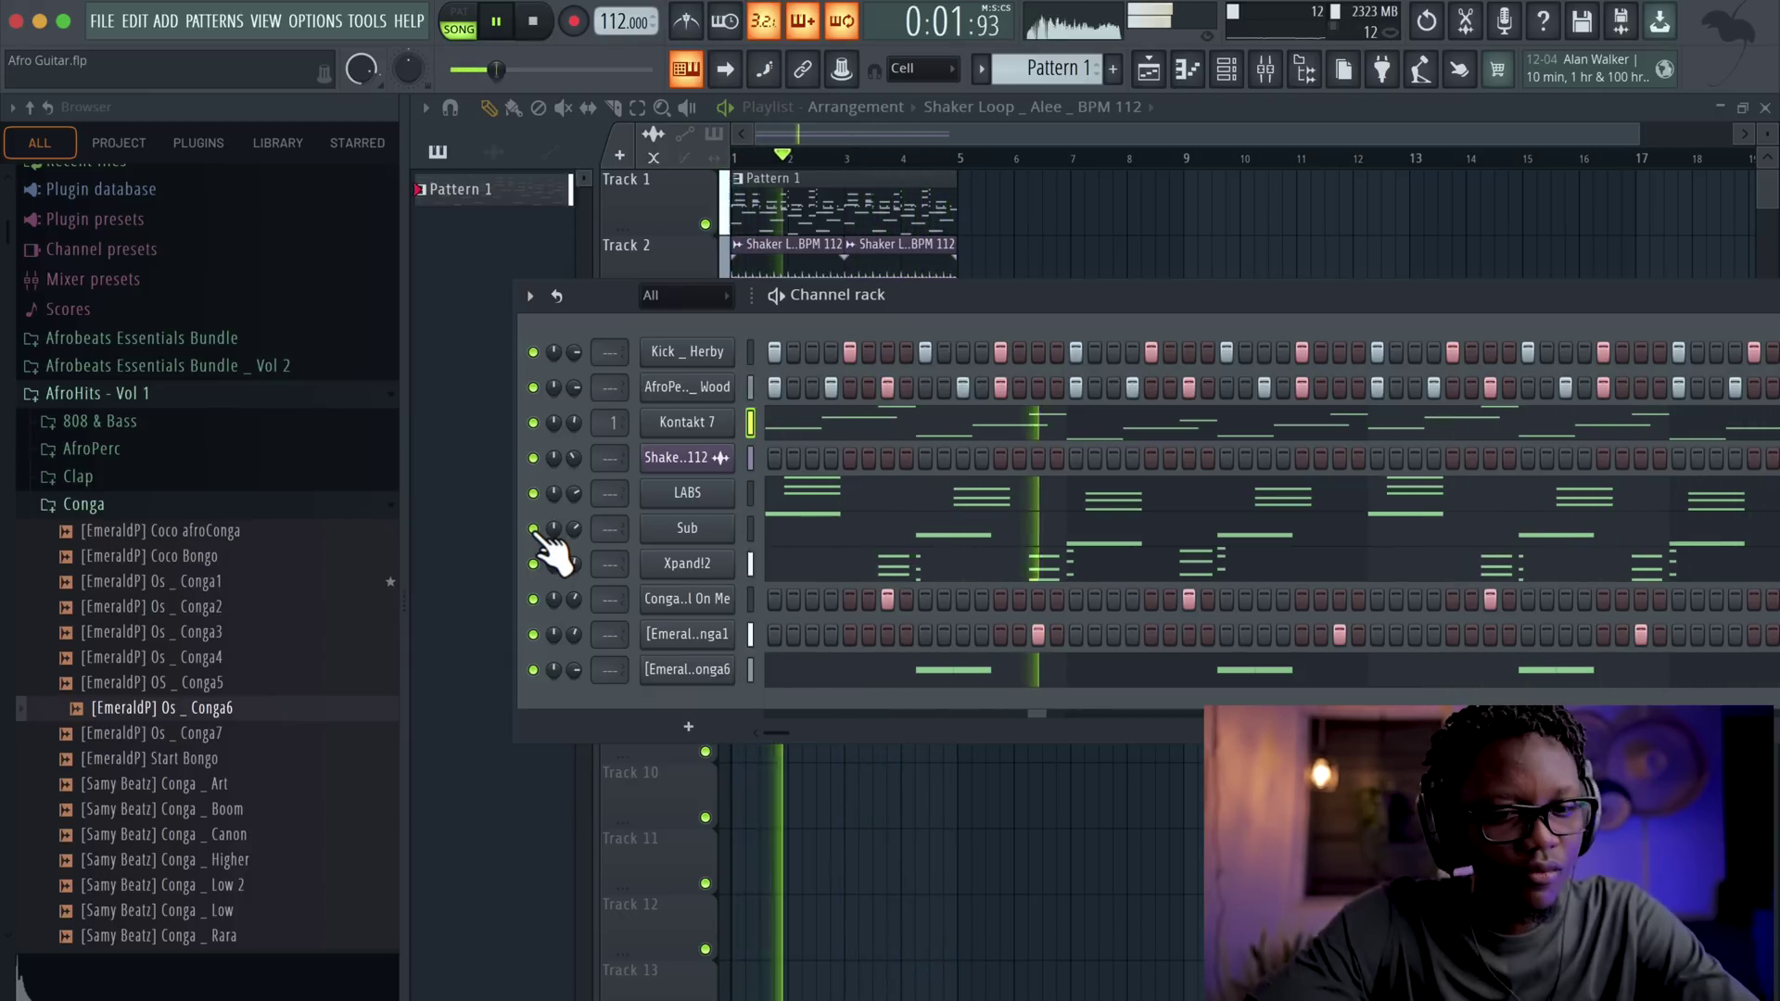
key("XF86AudioRaiseVolume")
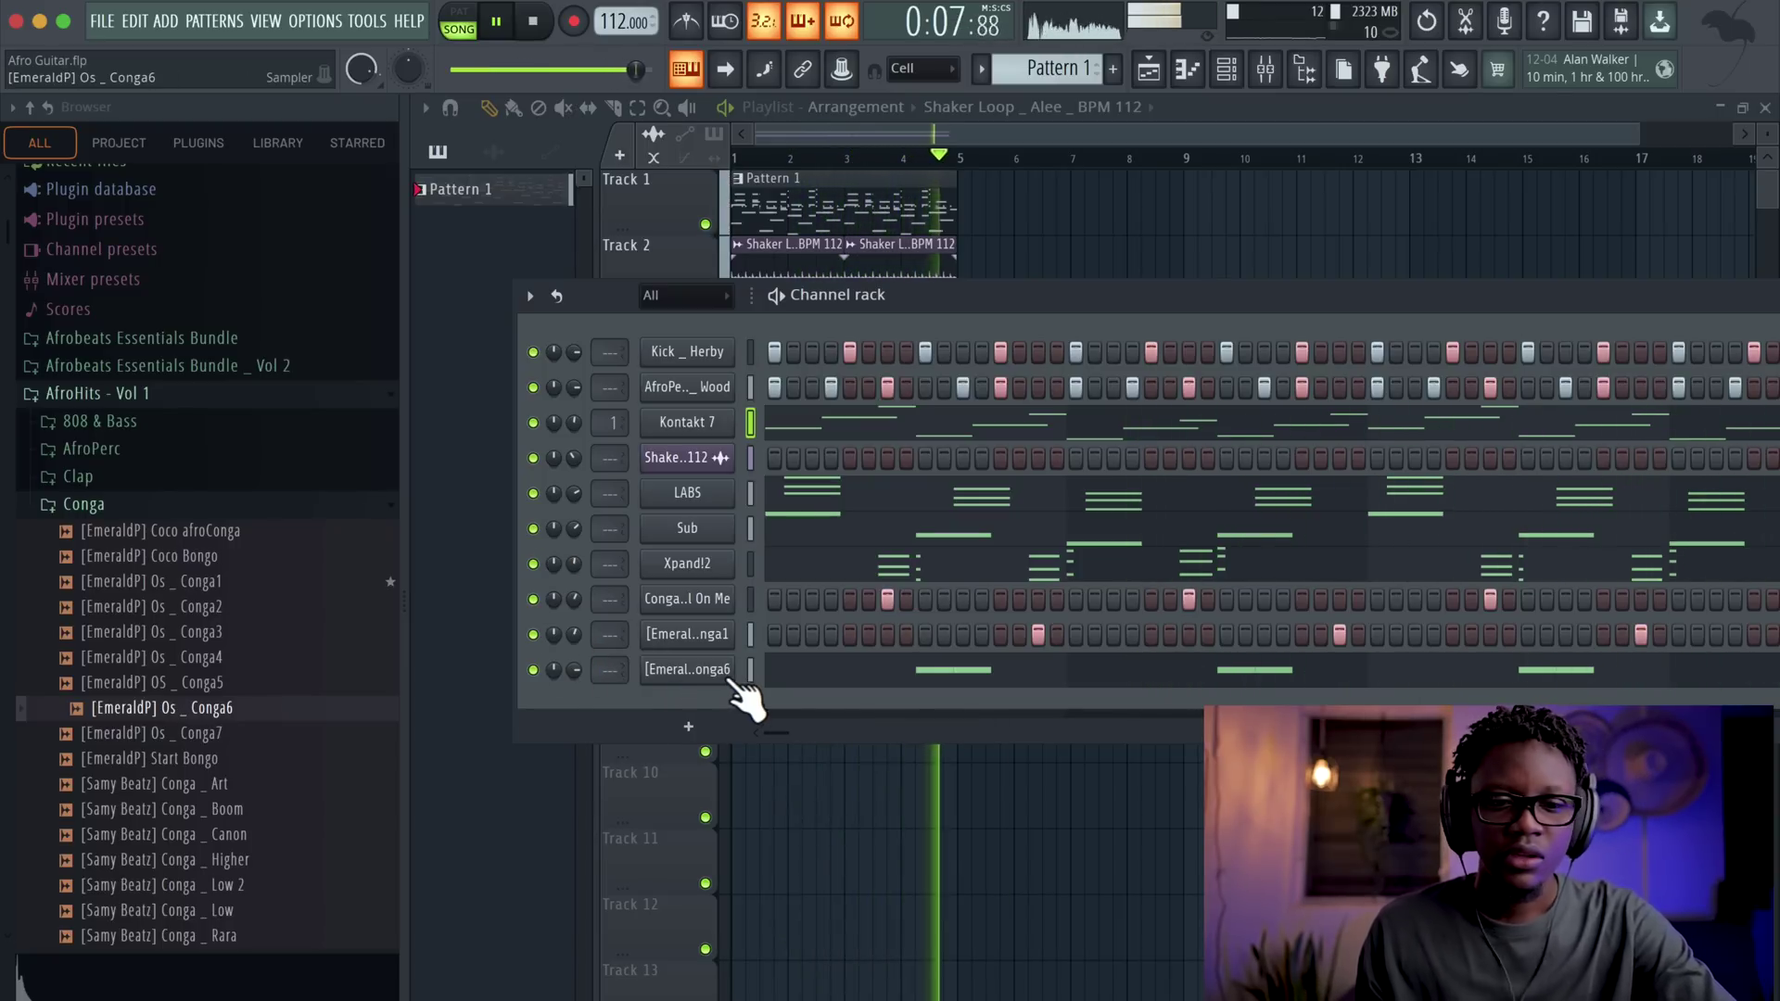
key("space")
- Add an Arcade instrument channel with the Infatuation sampler and try it over the beat
left_click(688, 727)
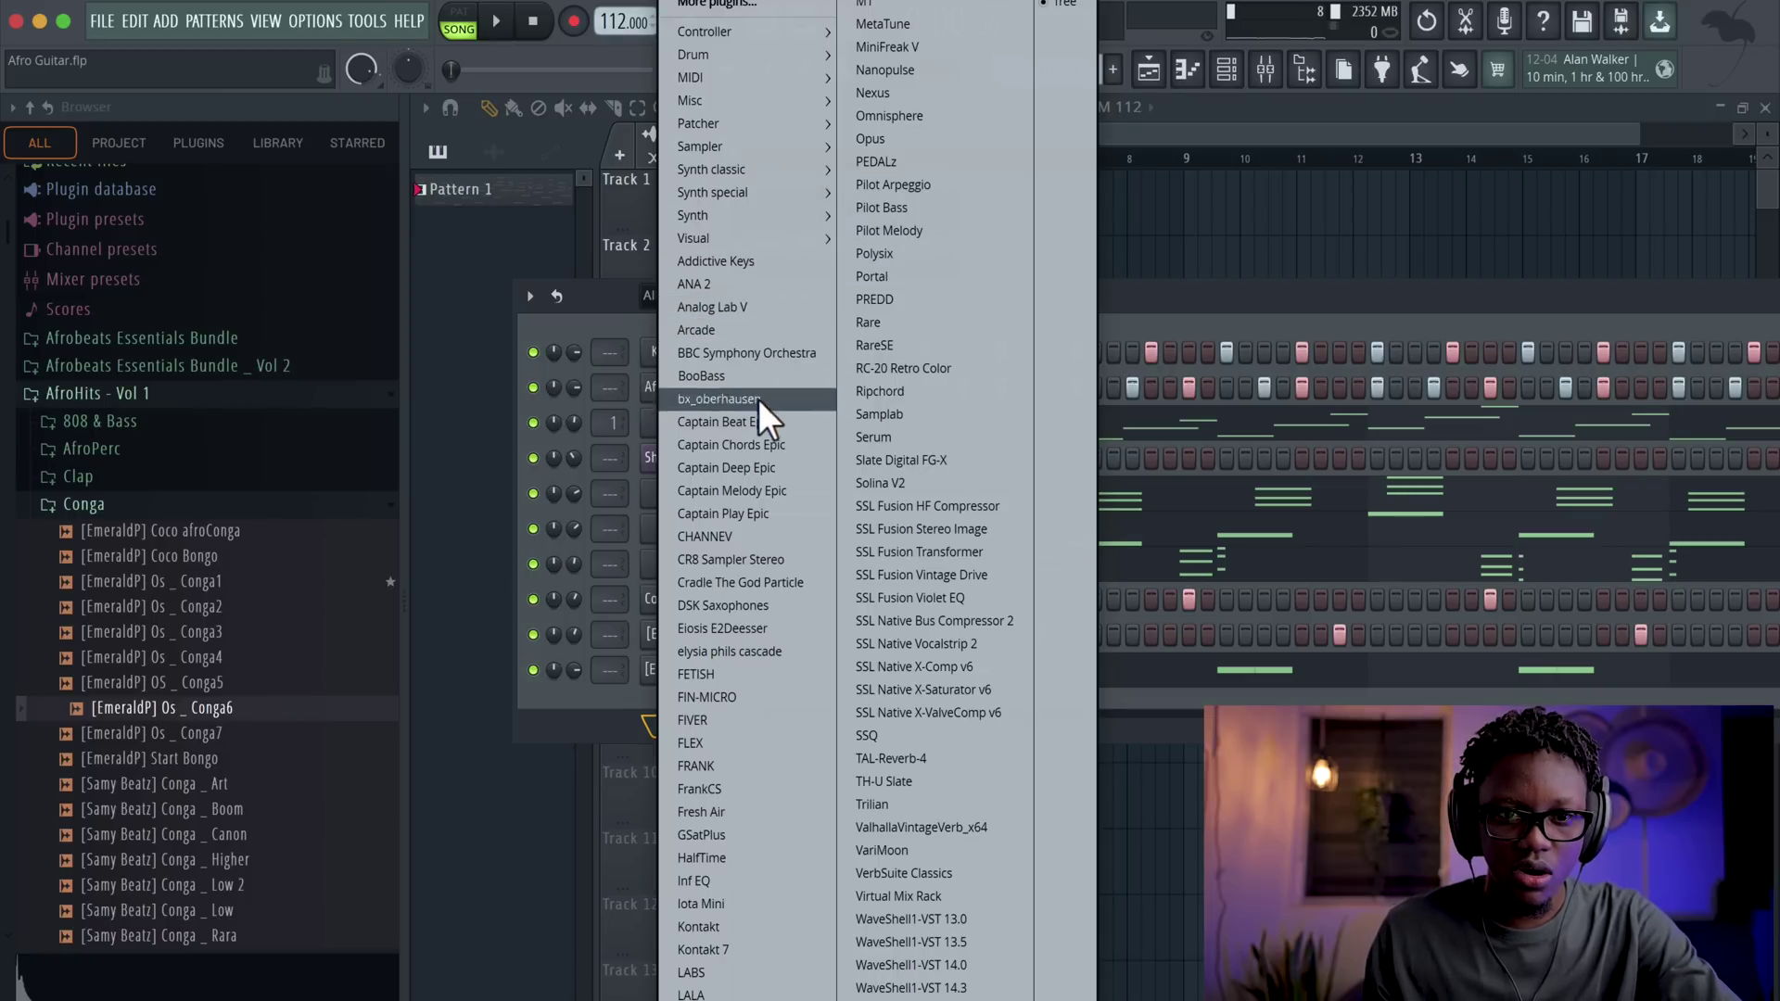
left_click(742, 329)
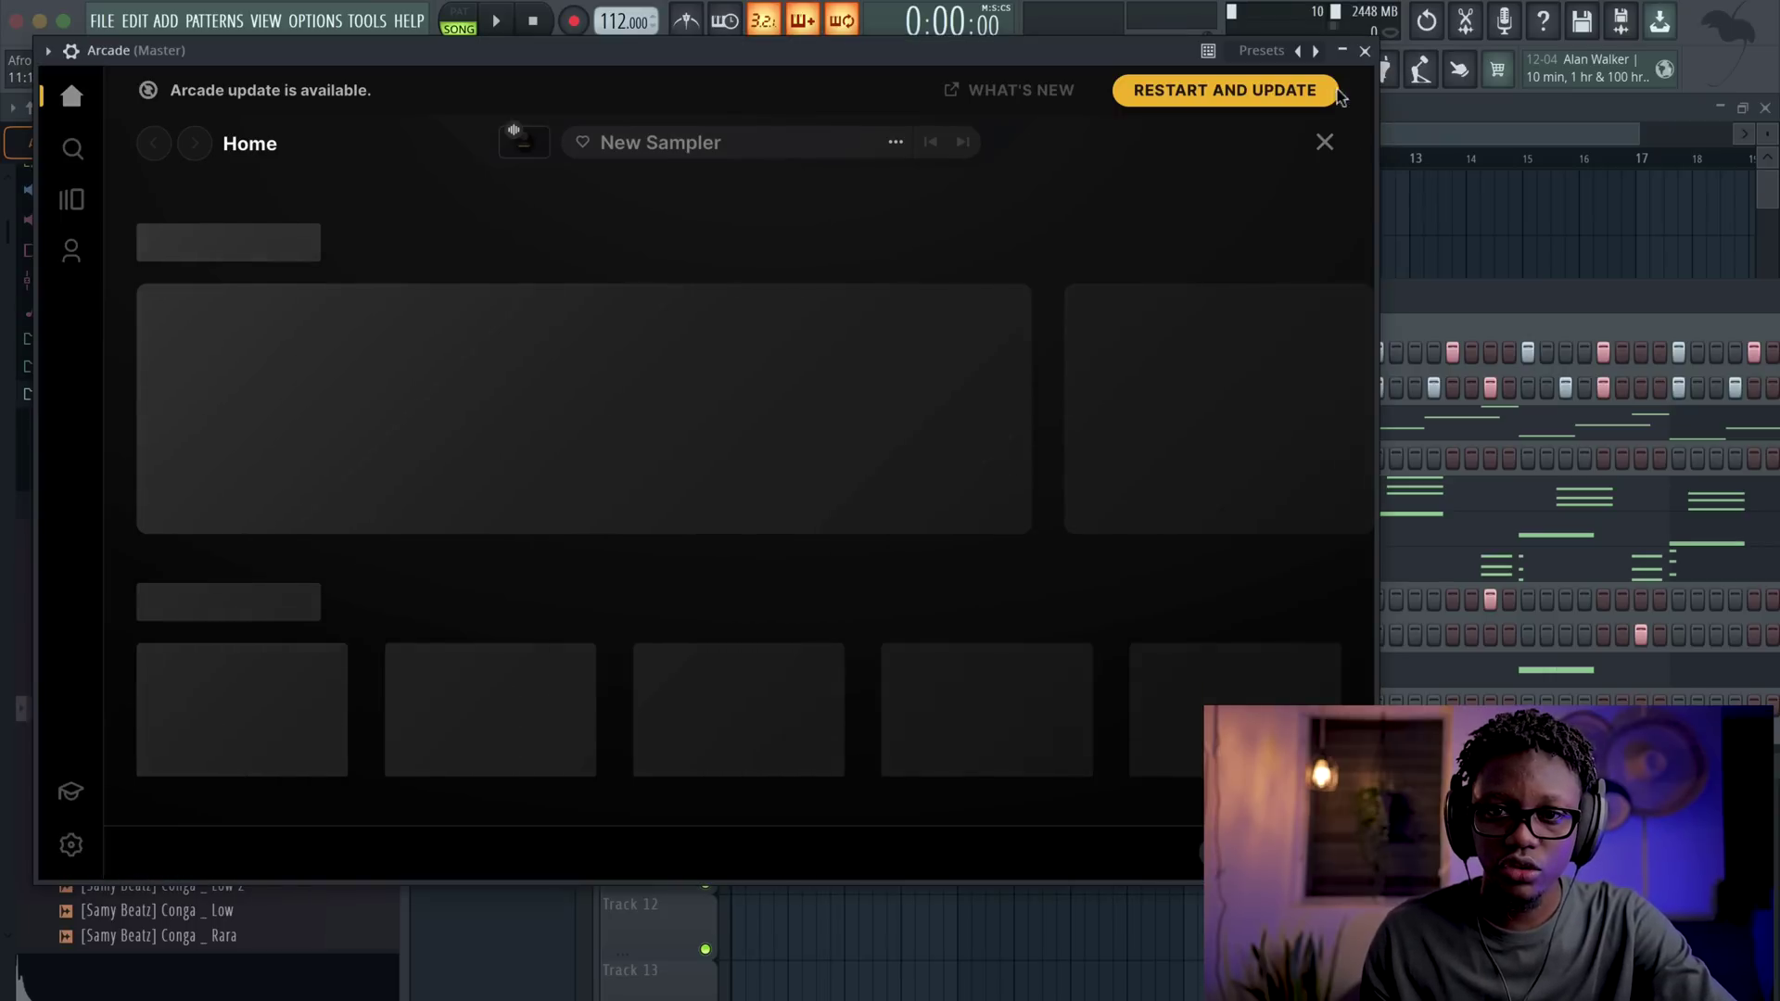
scroll(359, 691, "down", 1)
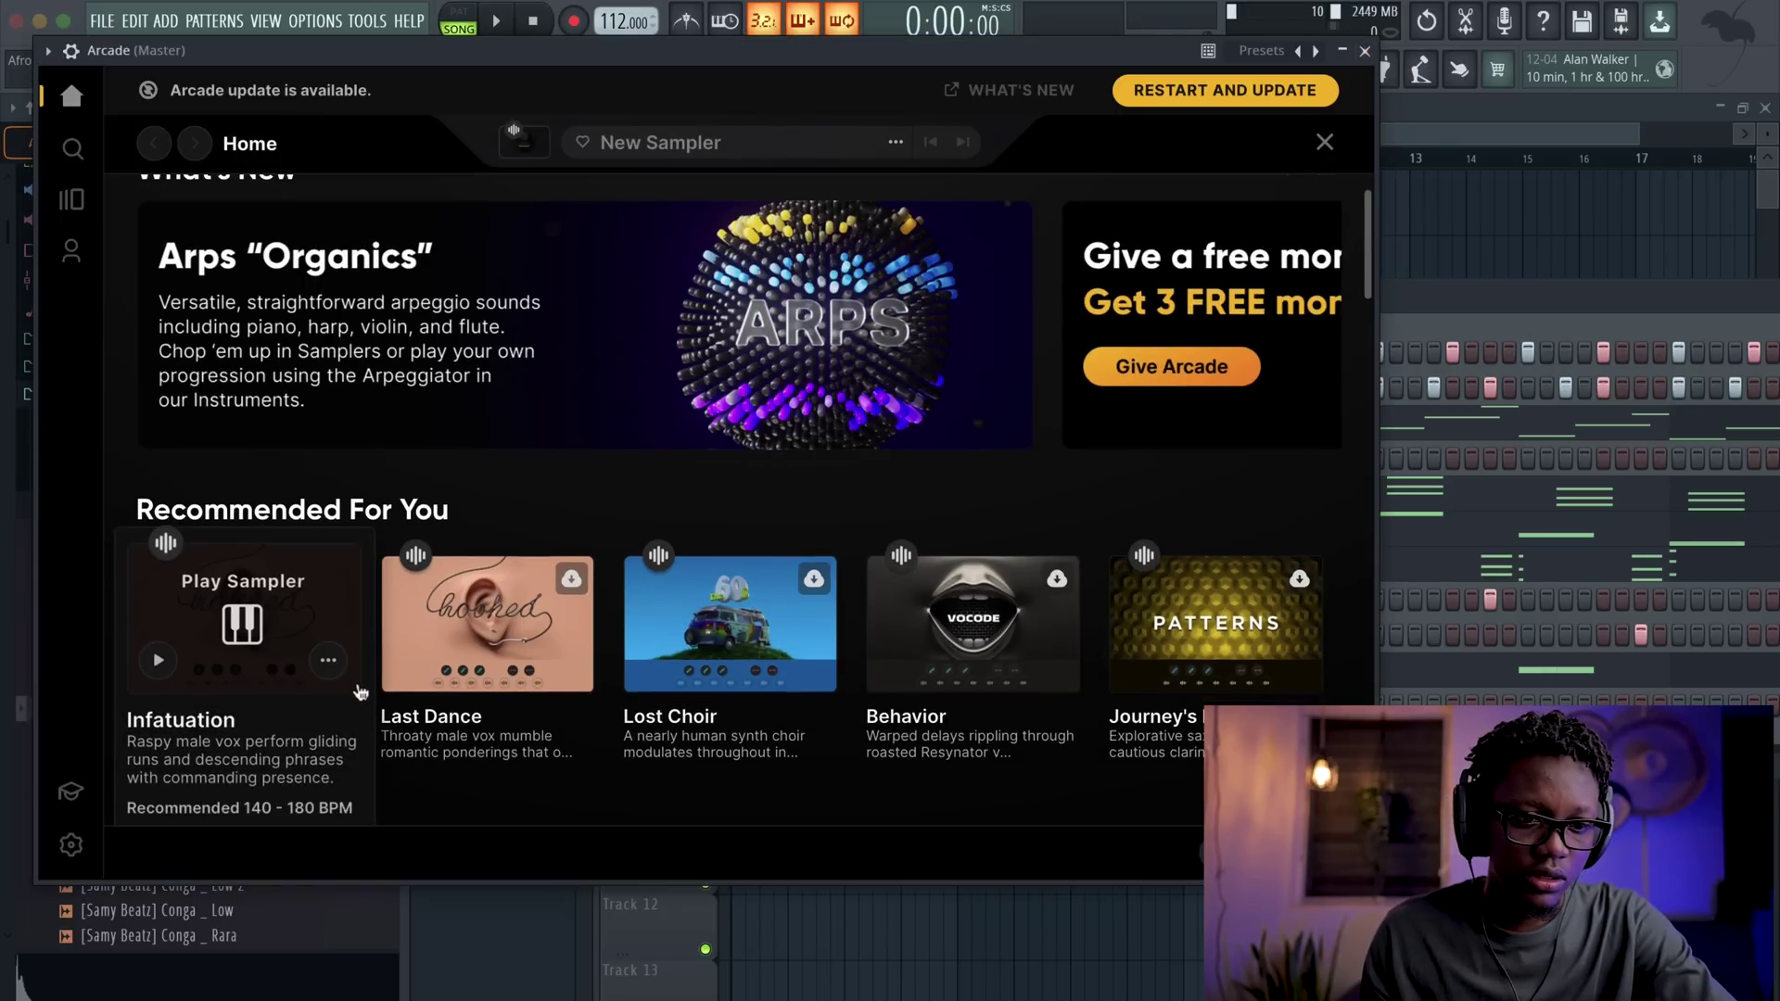
left_click(266, 578)
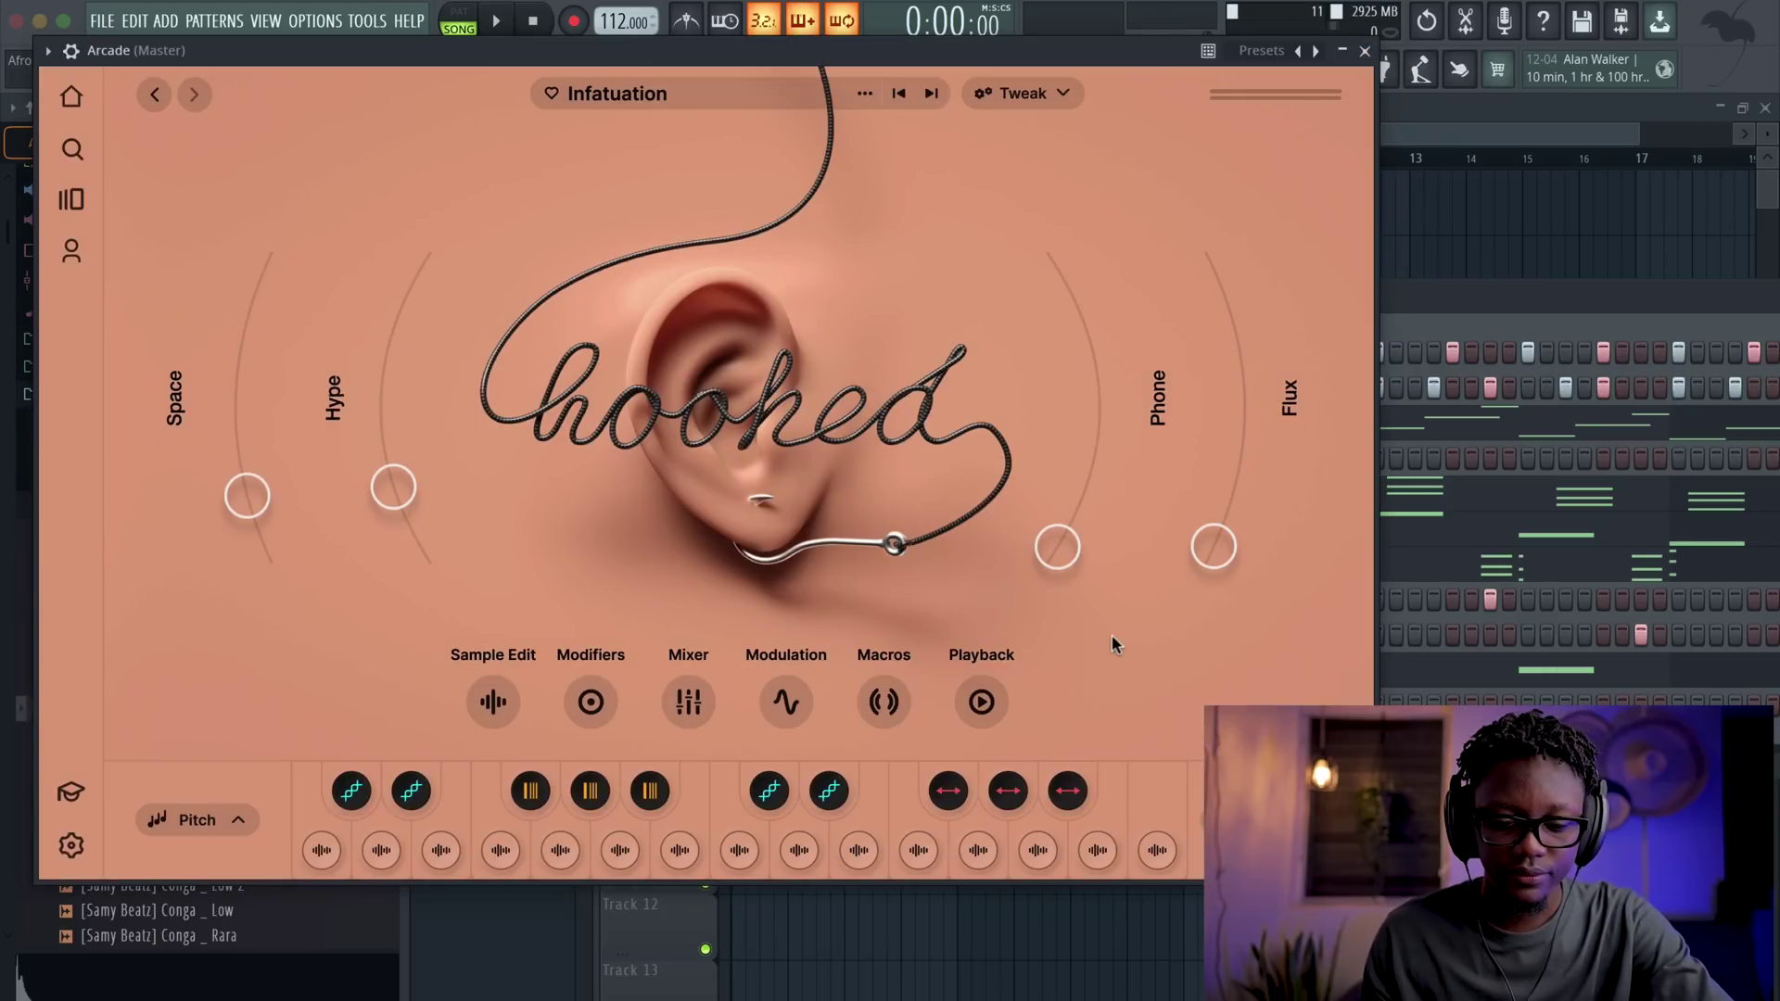
key("Escape")
key("space")
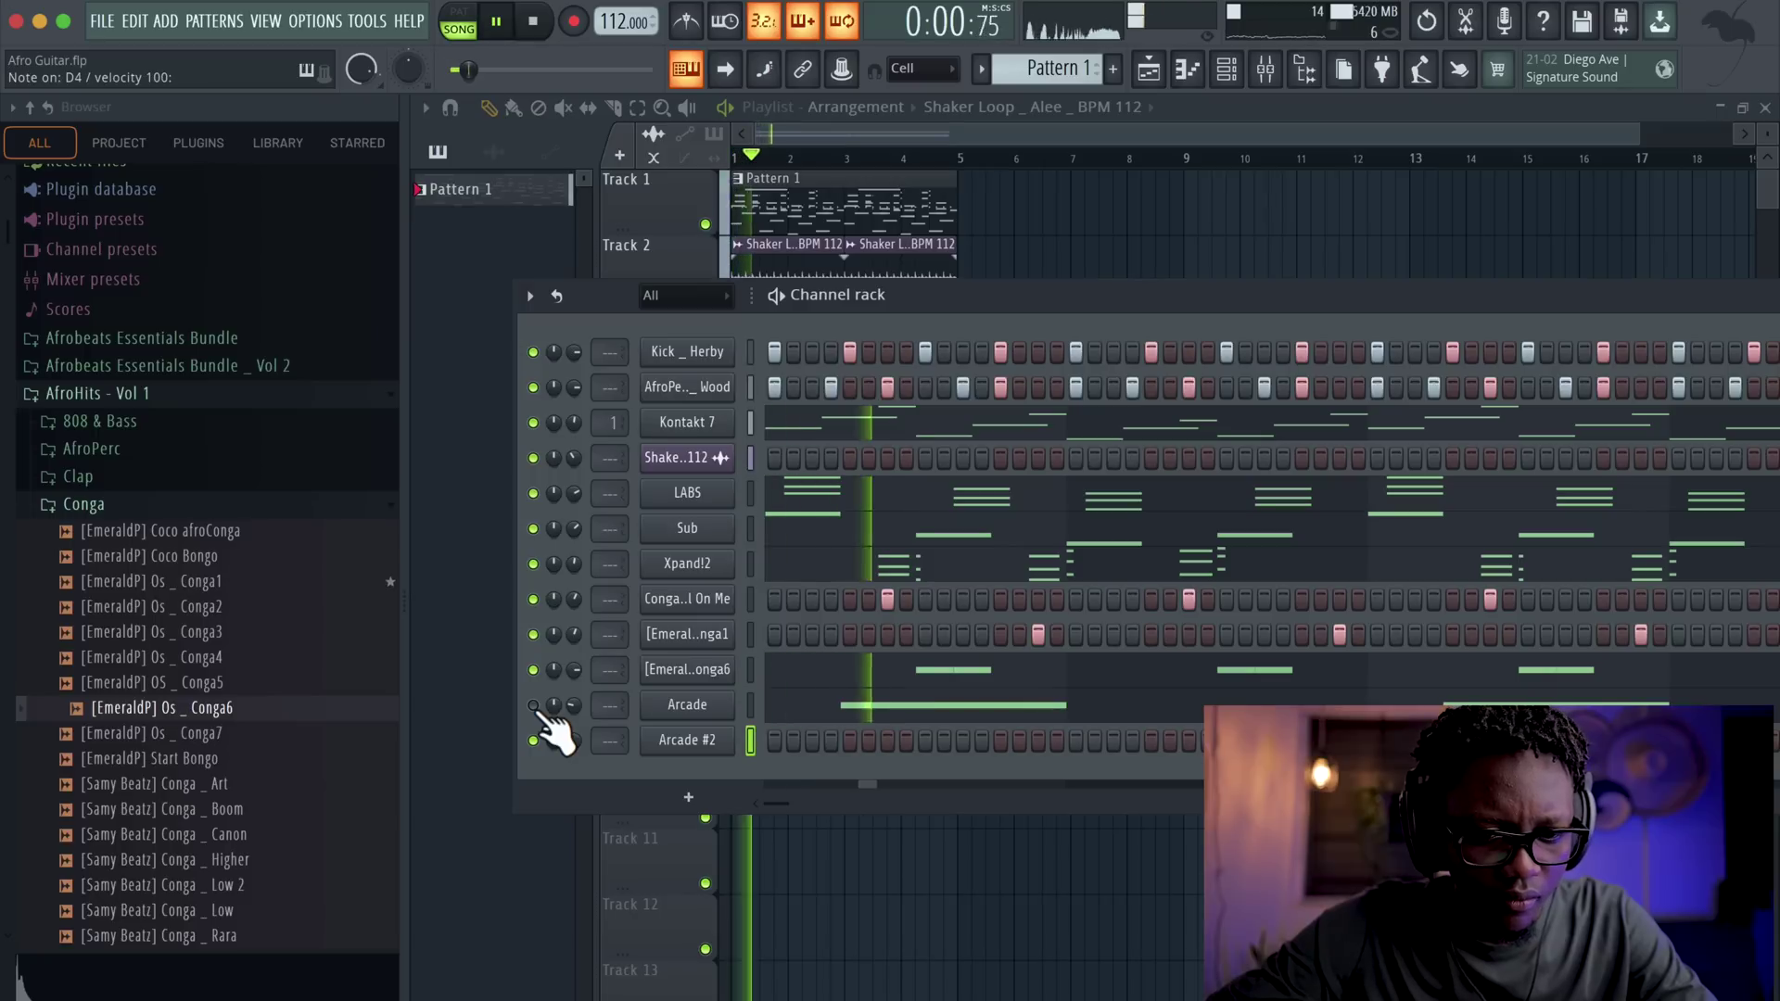
key("space")
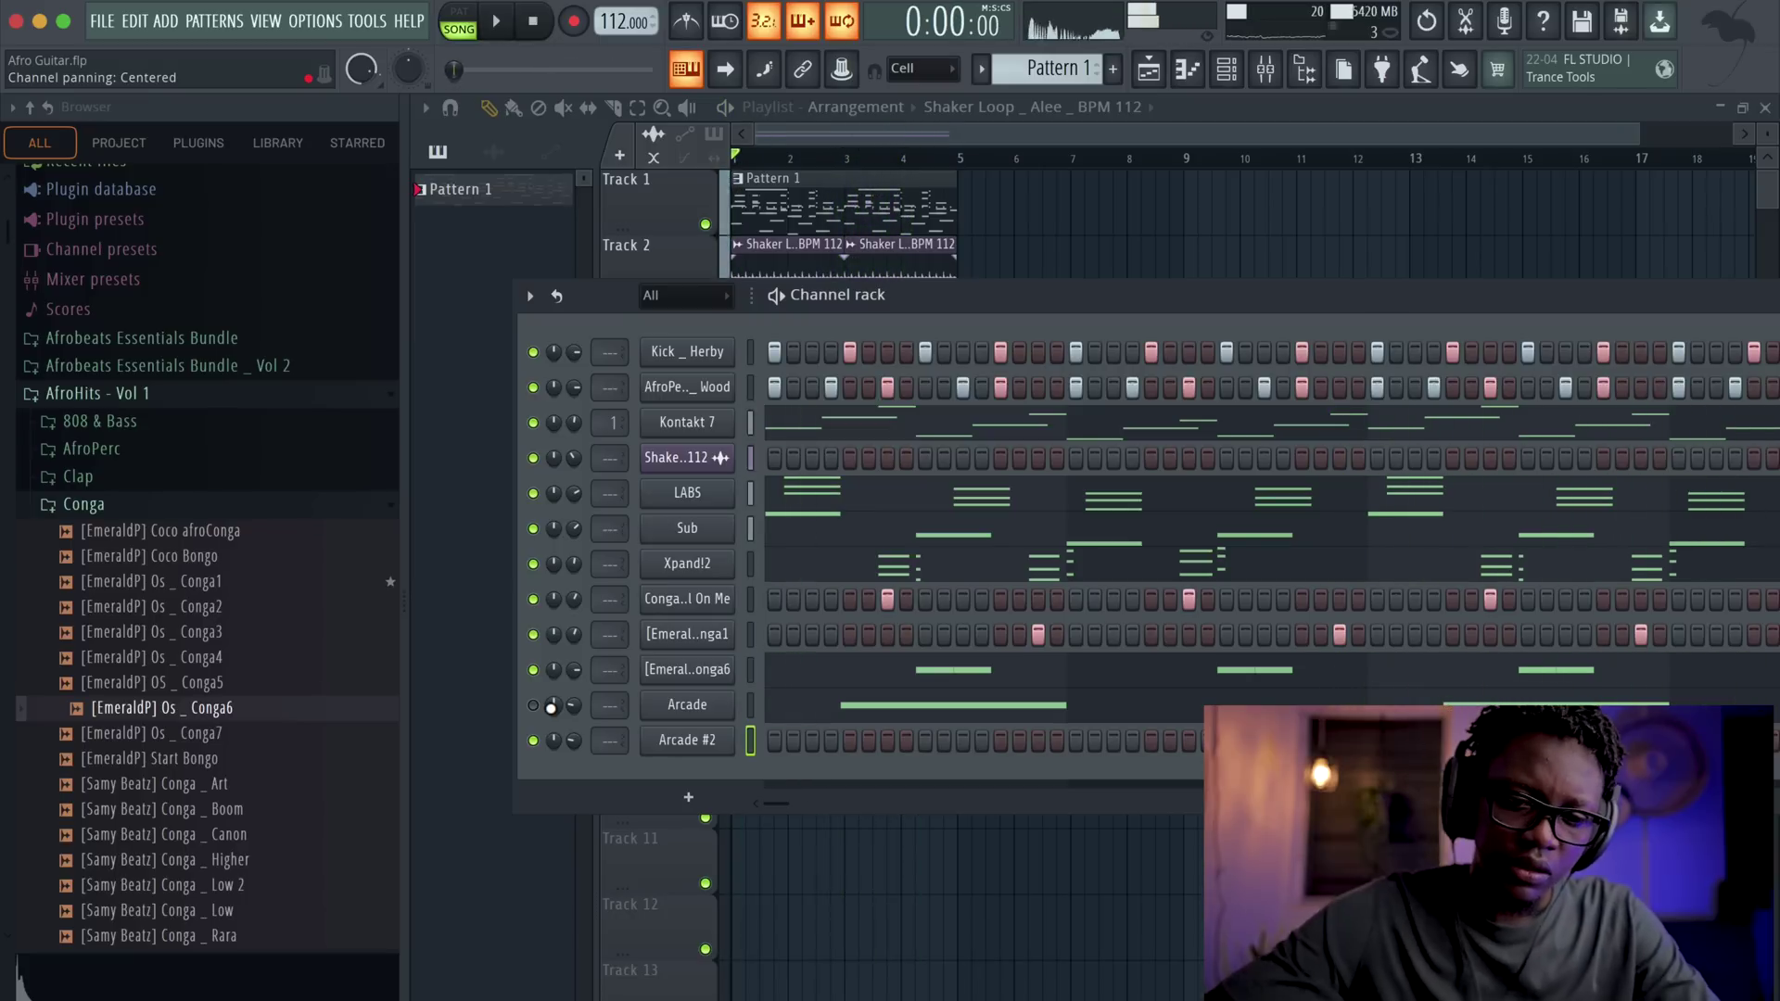
- Record a held D4 part live into the Arcade #2 channel while the beat plays
right_click(691, 744)
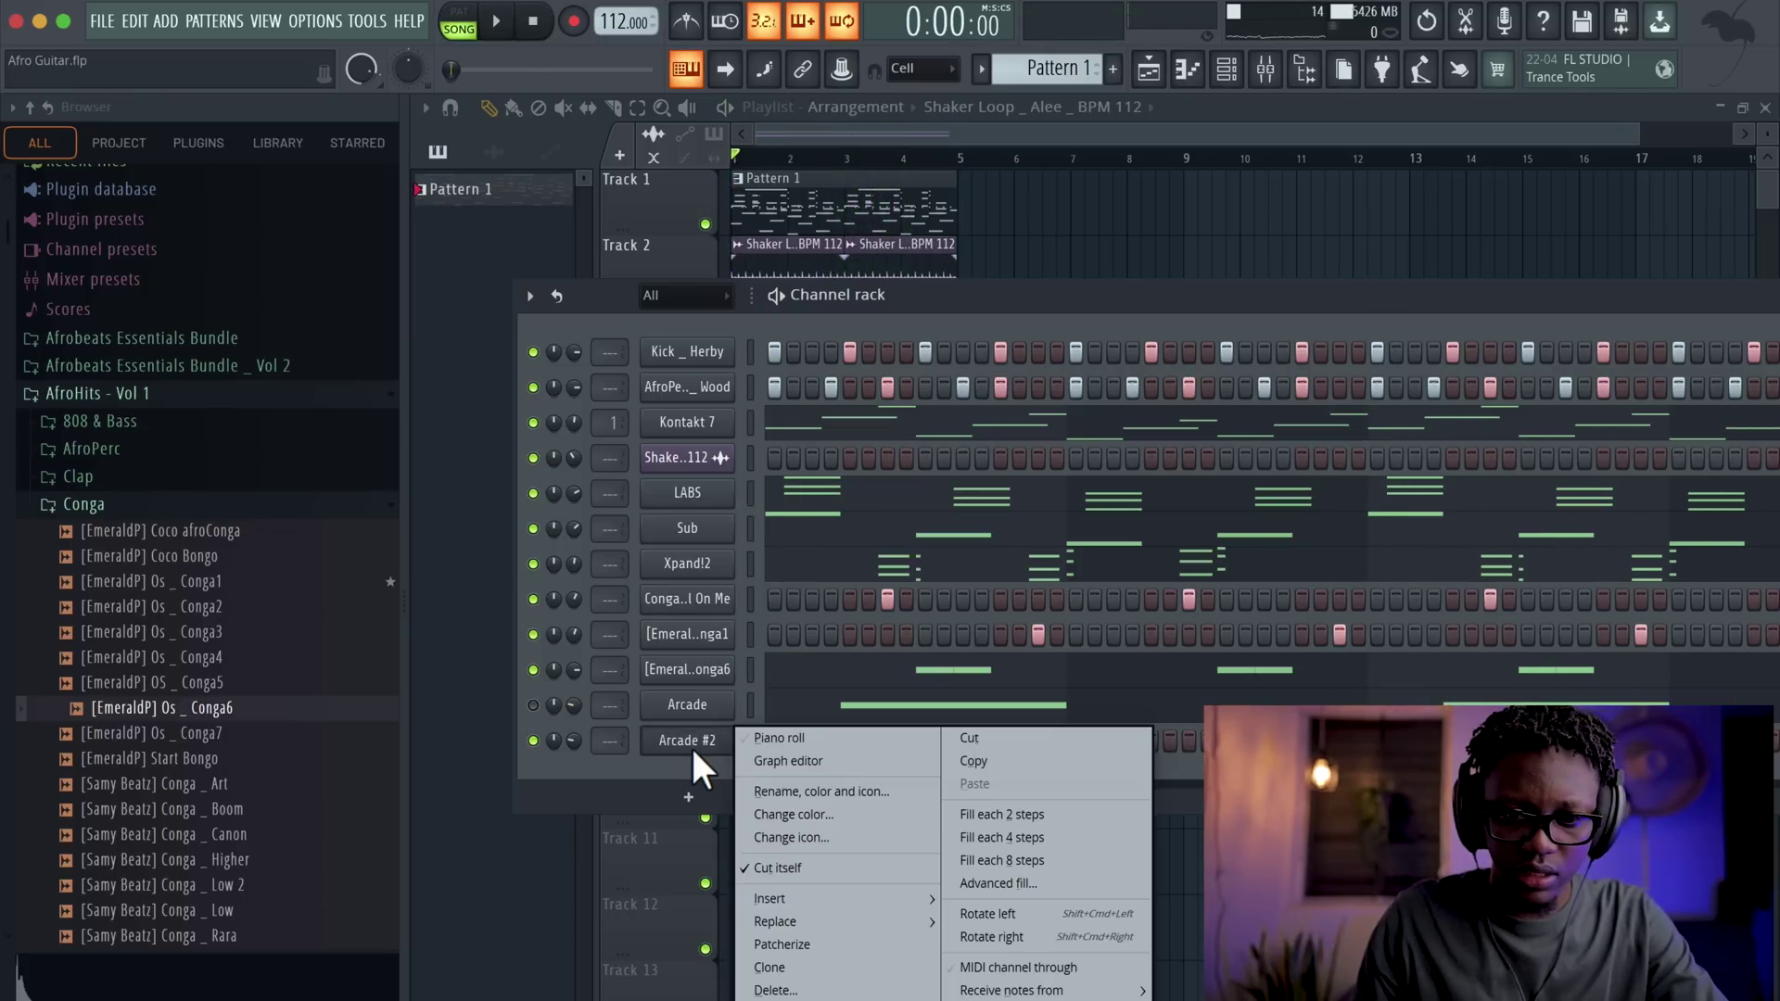
left_click(741, 743)
left_click(584, 26)
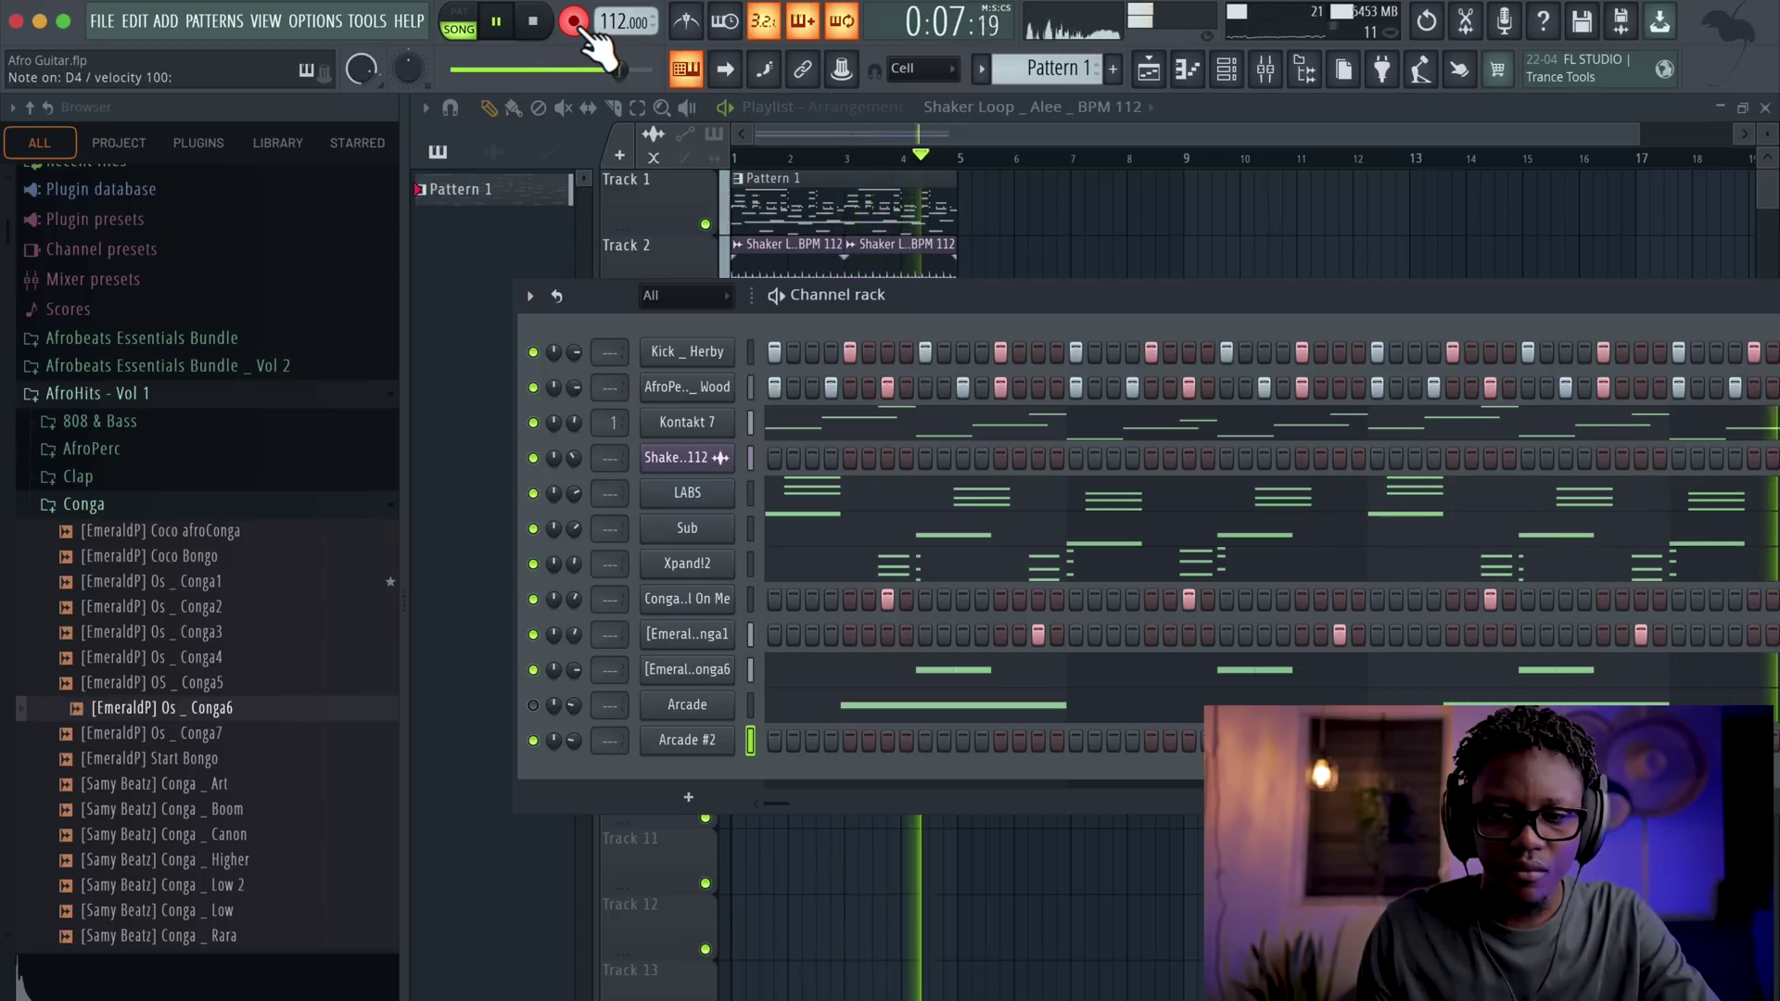
key("space")
key("space")
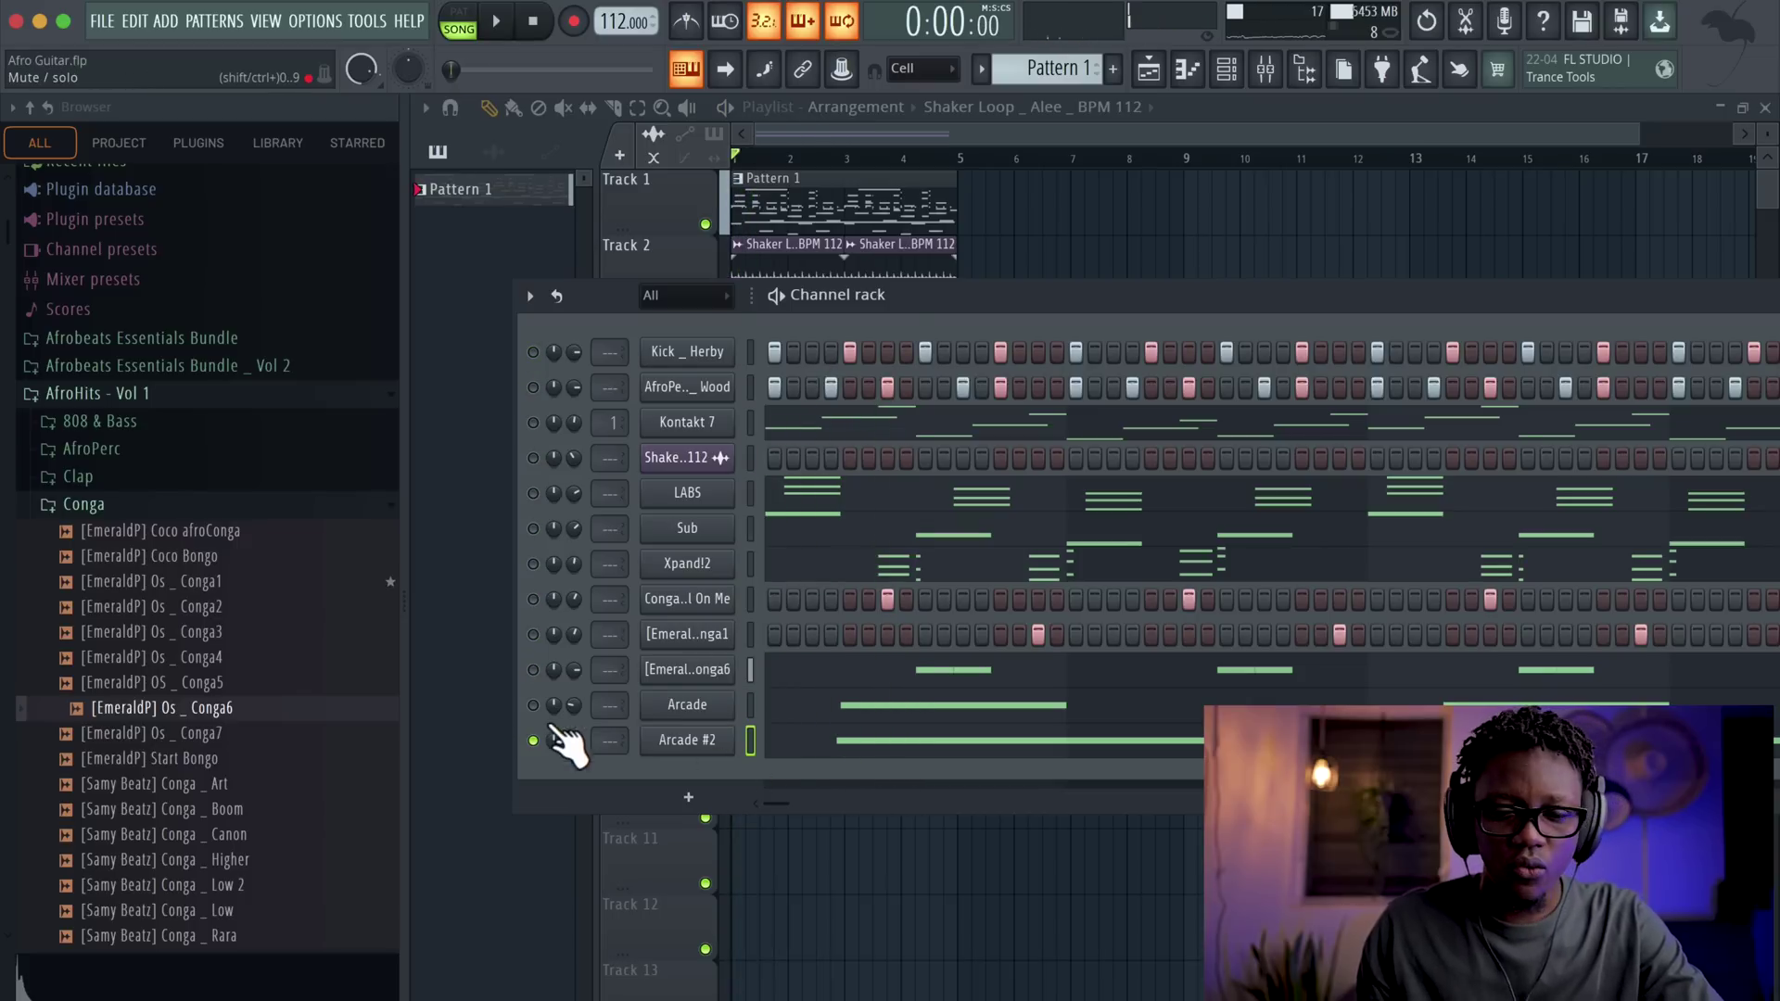
- Render Pattern 1 with only Arcade #2 soloed as a WAV audio clip, and show all channels in the channel rack again
left_click(1064, 72)
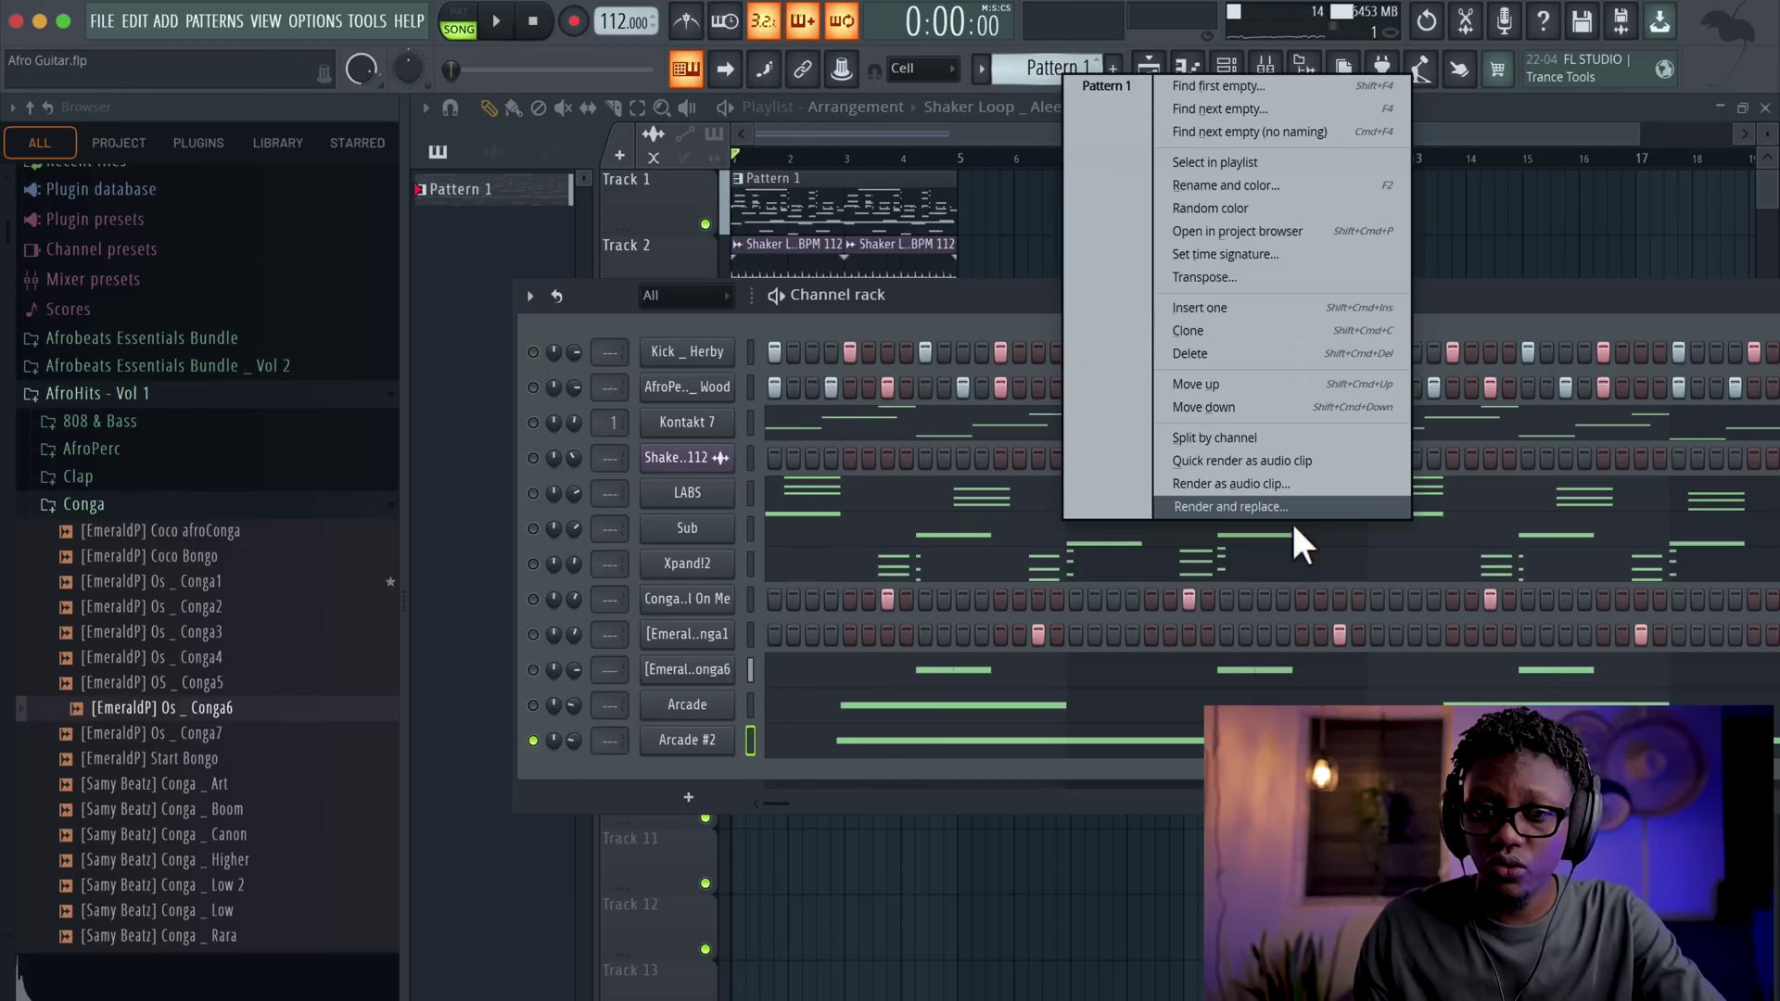
left_click(1235, 489)
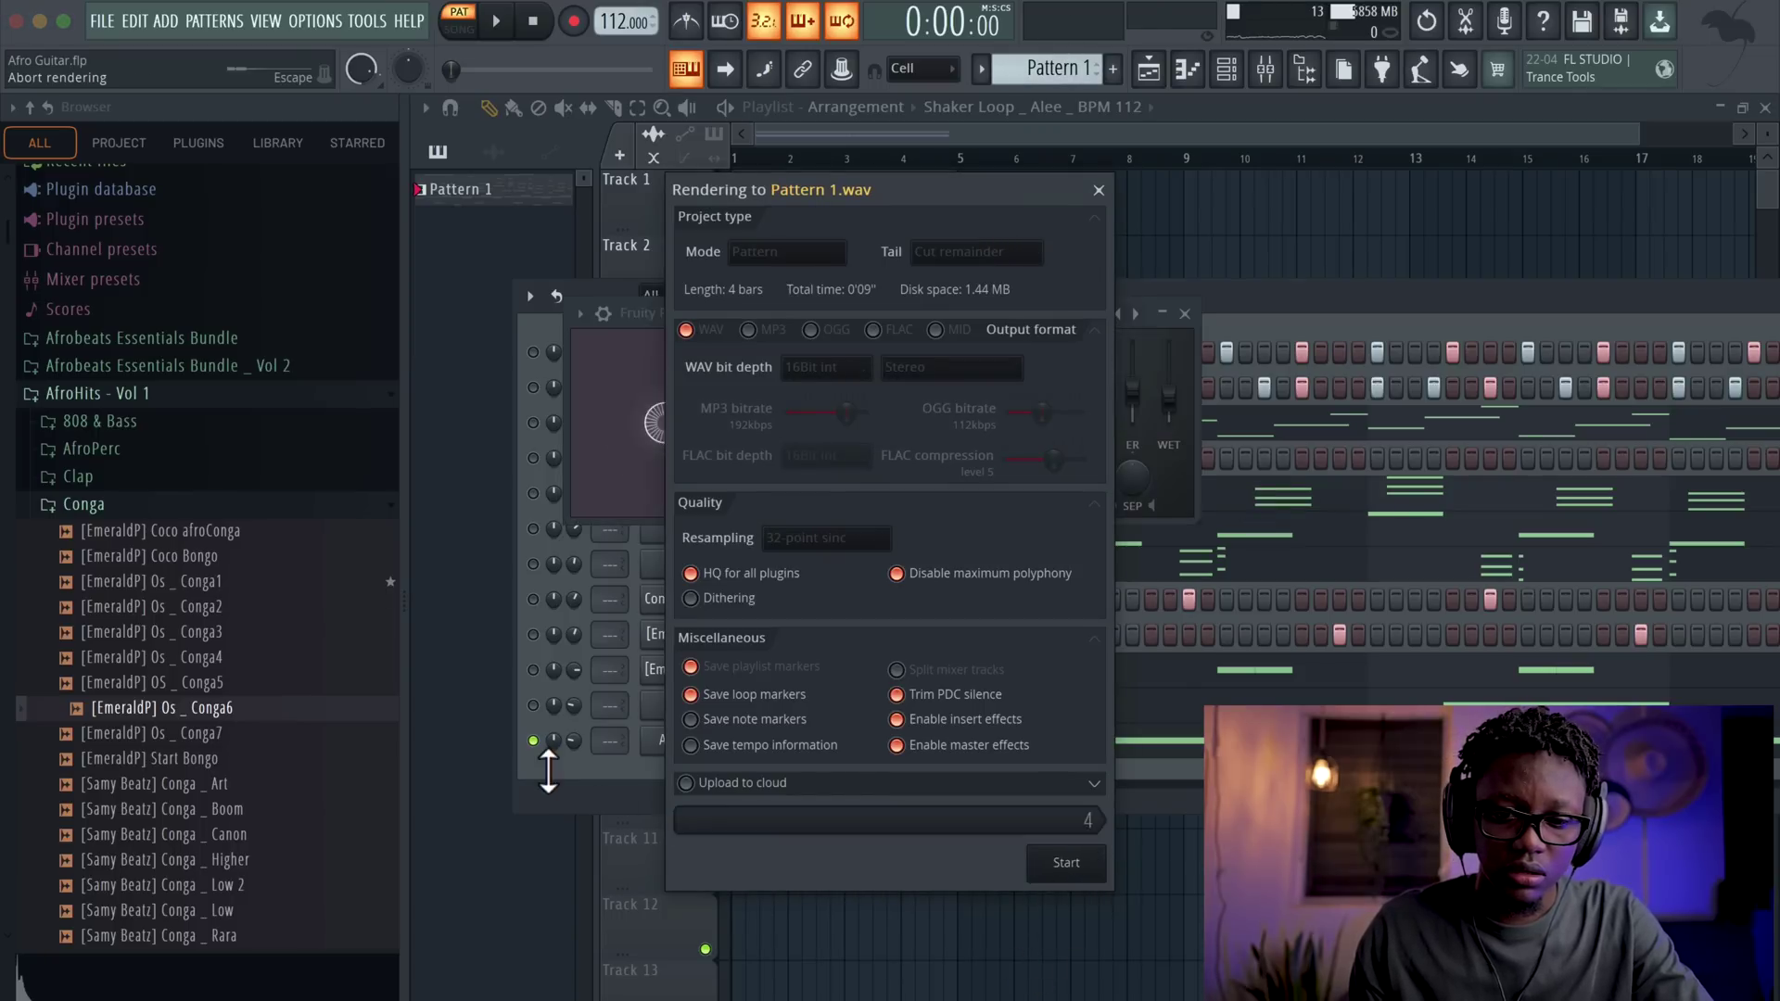
left_click(747, 297)
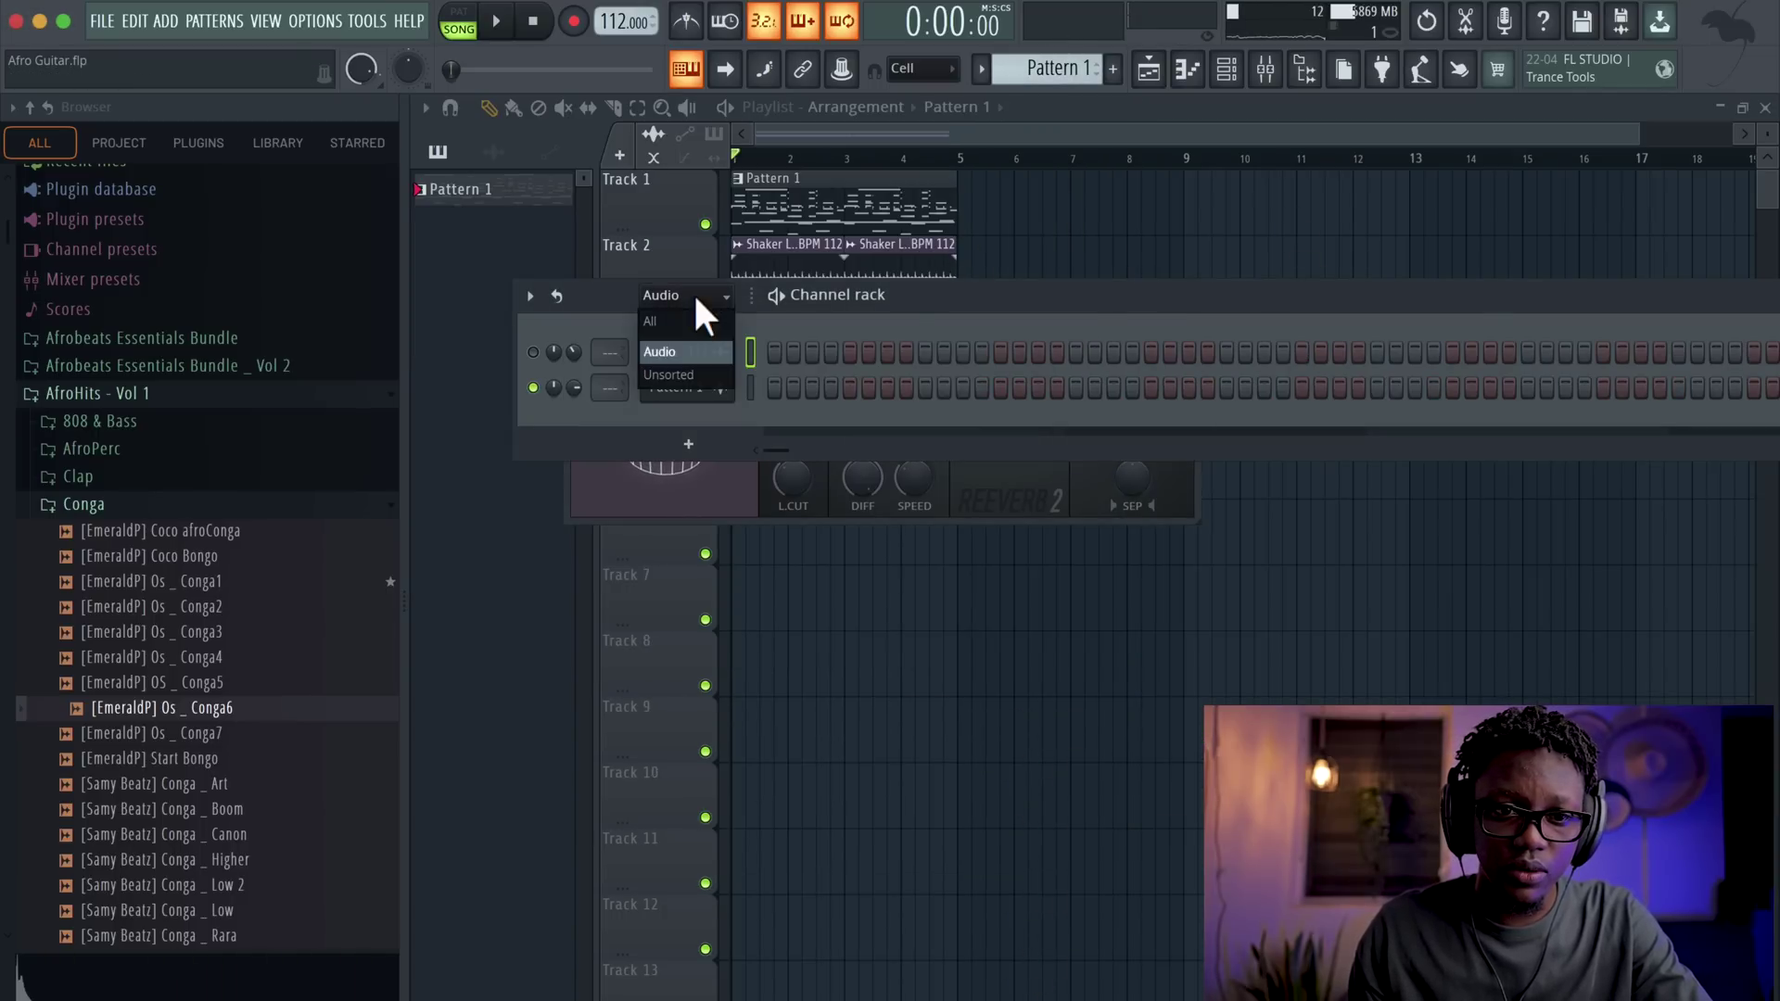
left_click(688, 317)
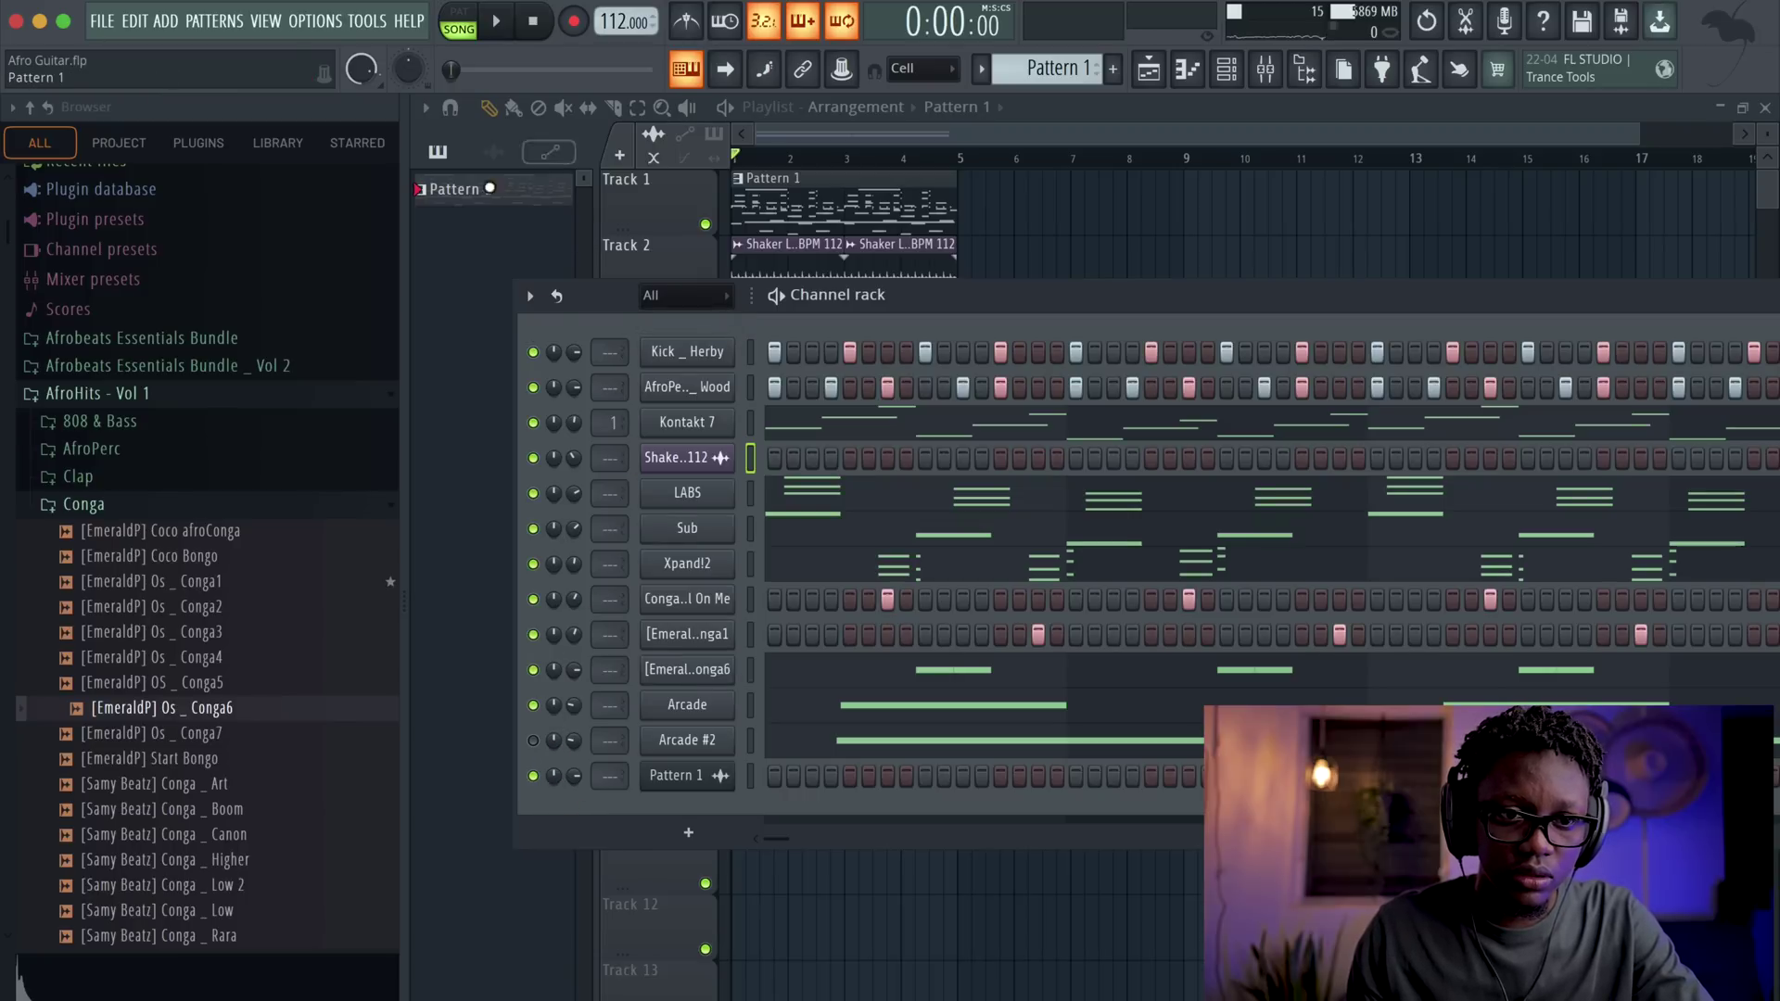
- Place the rendered Pattern 1 audio clip on Track 3 of the playlist, starting at bar 1
left_click(493, 152)
left_click_drag(465, 226, 862, 384)
left_click_drag(743, 333, 744, 330)
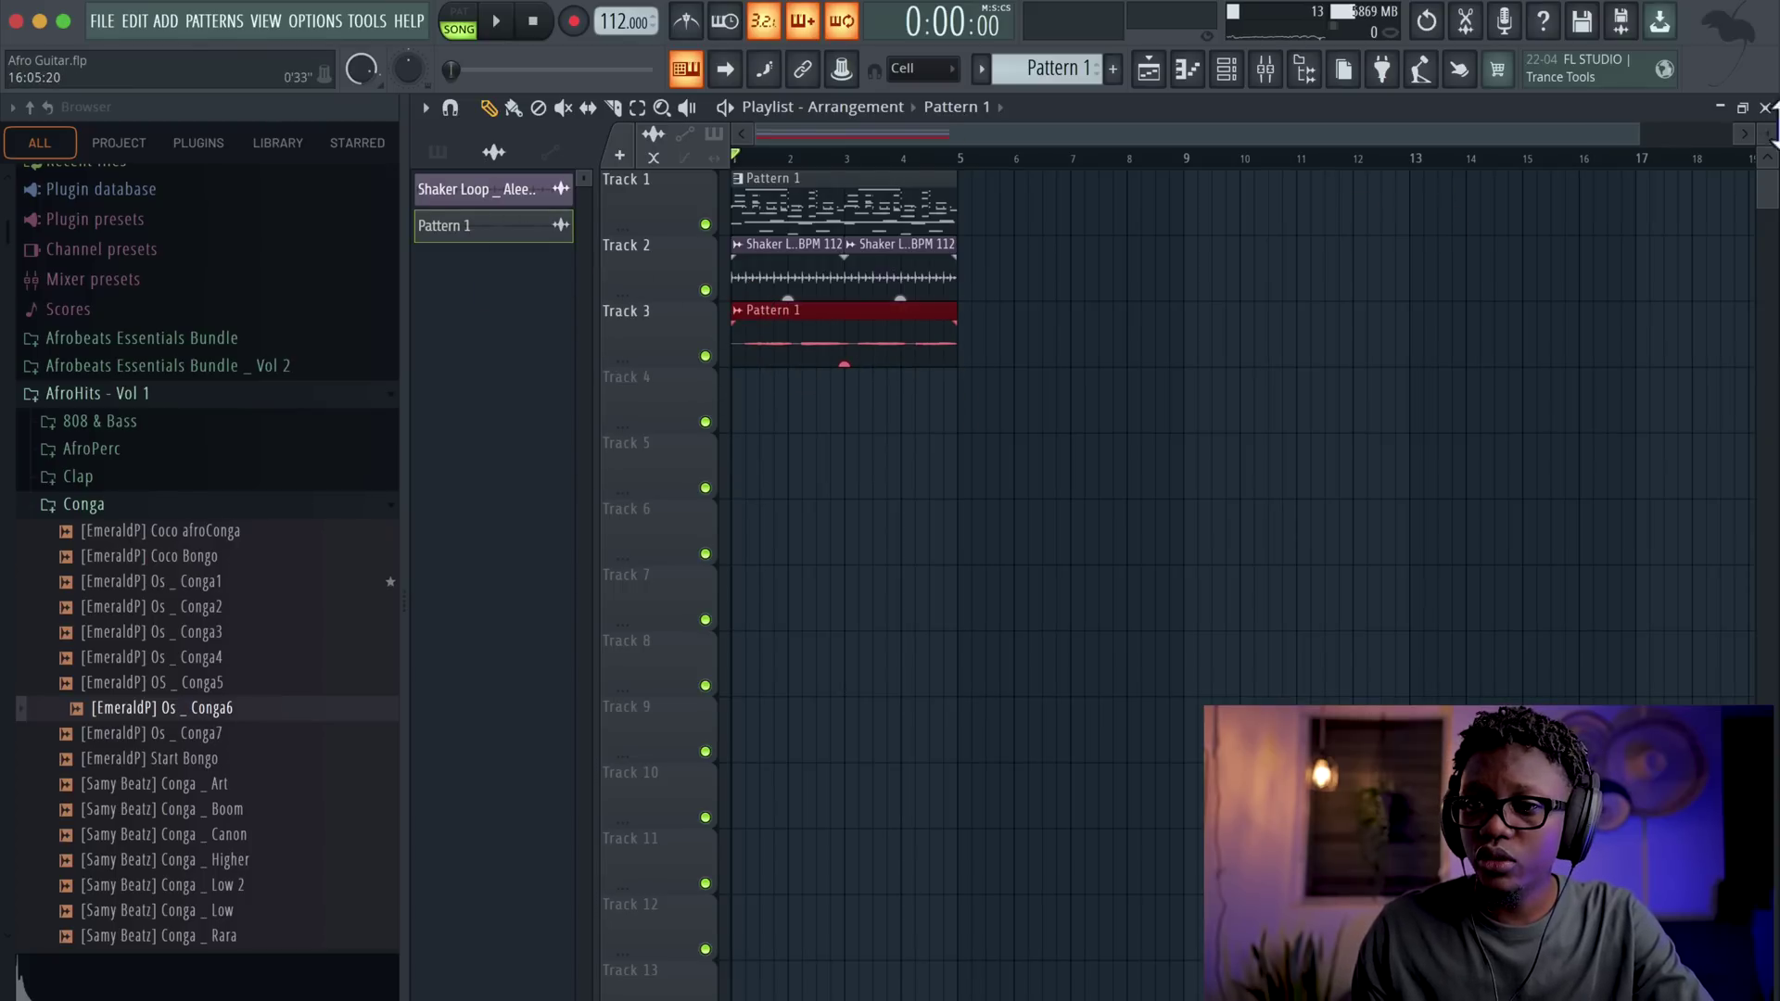
- Audition the Track 3 audio clip, slice it at step 3 of bar 2, and delete the part after the cut
scroll(1767, 185, "up", 4)
key("space")
left_click_drag(1637, 133, 864, 133)
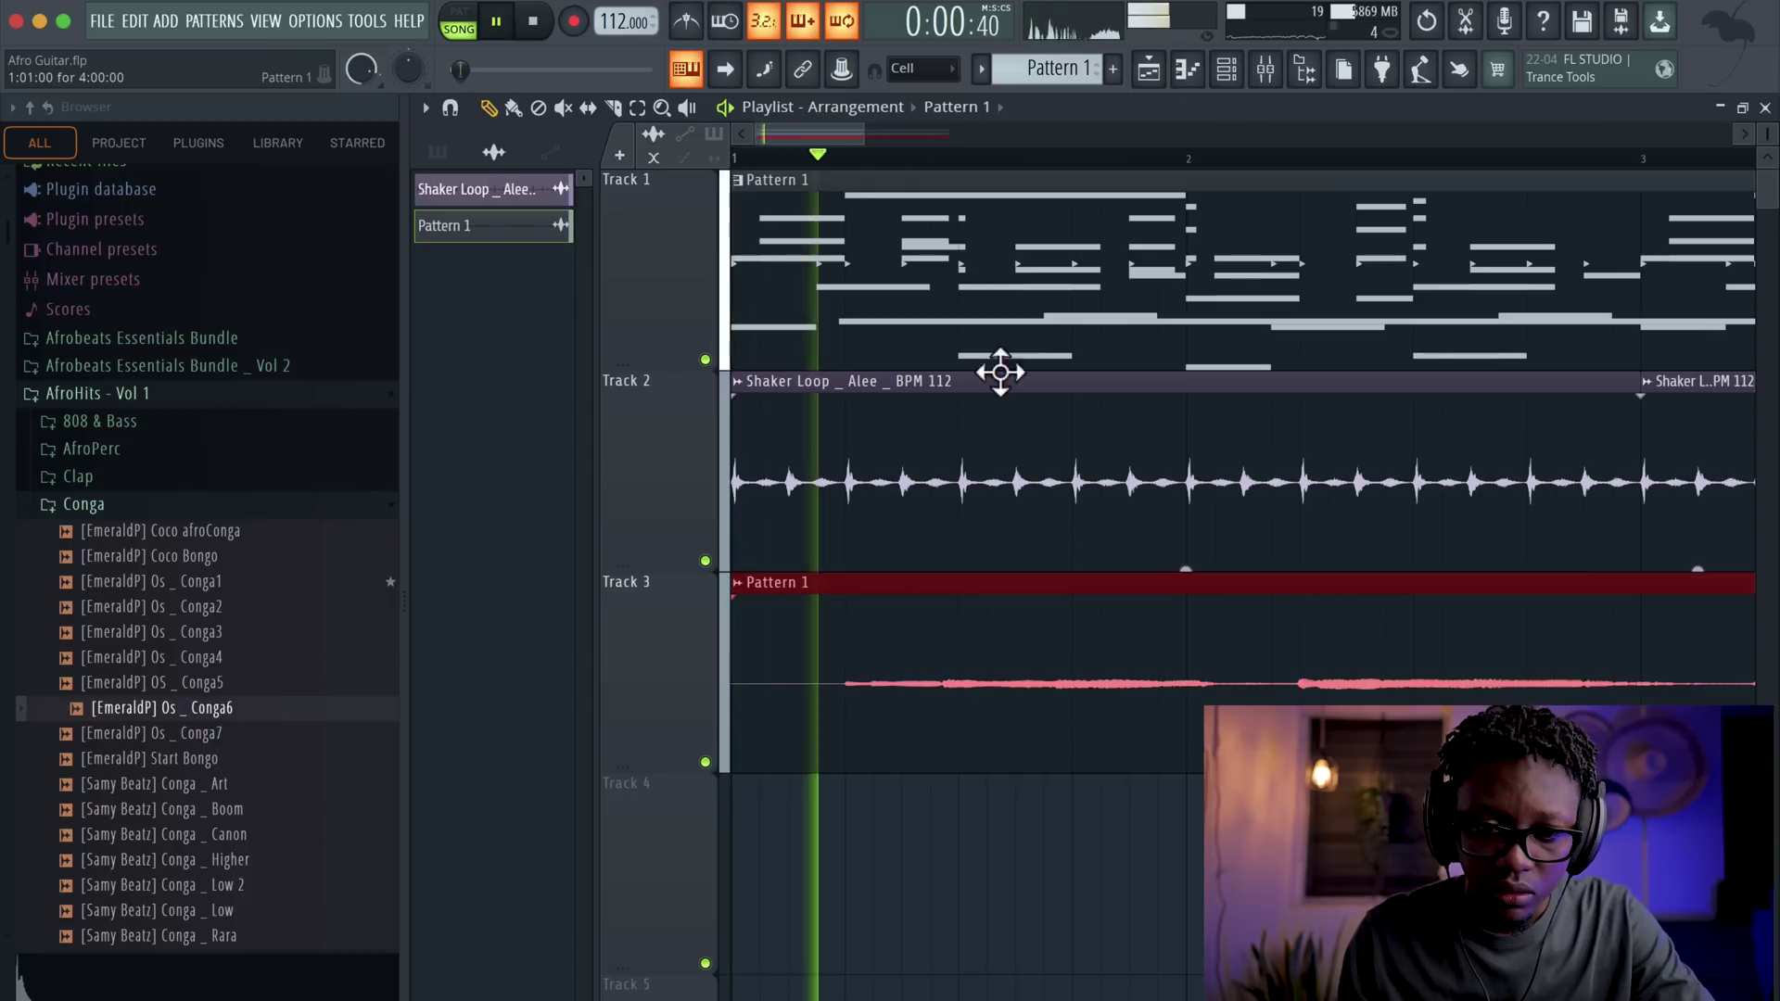
key("space")
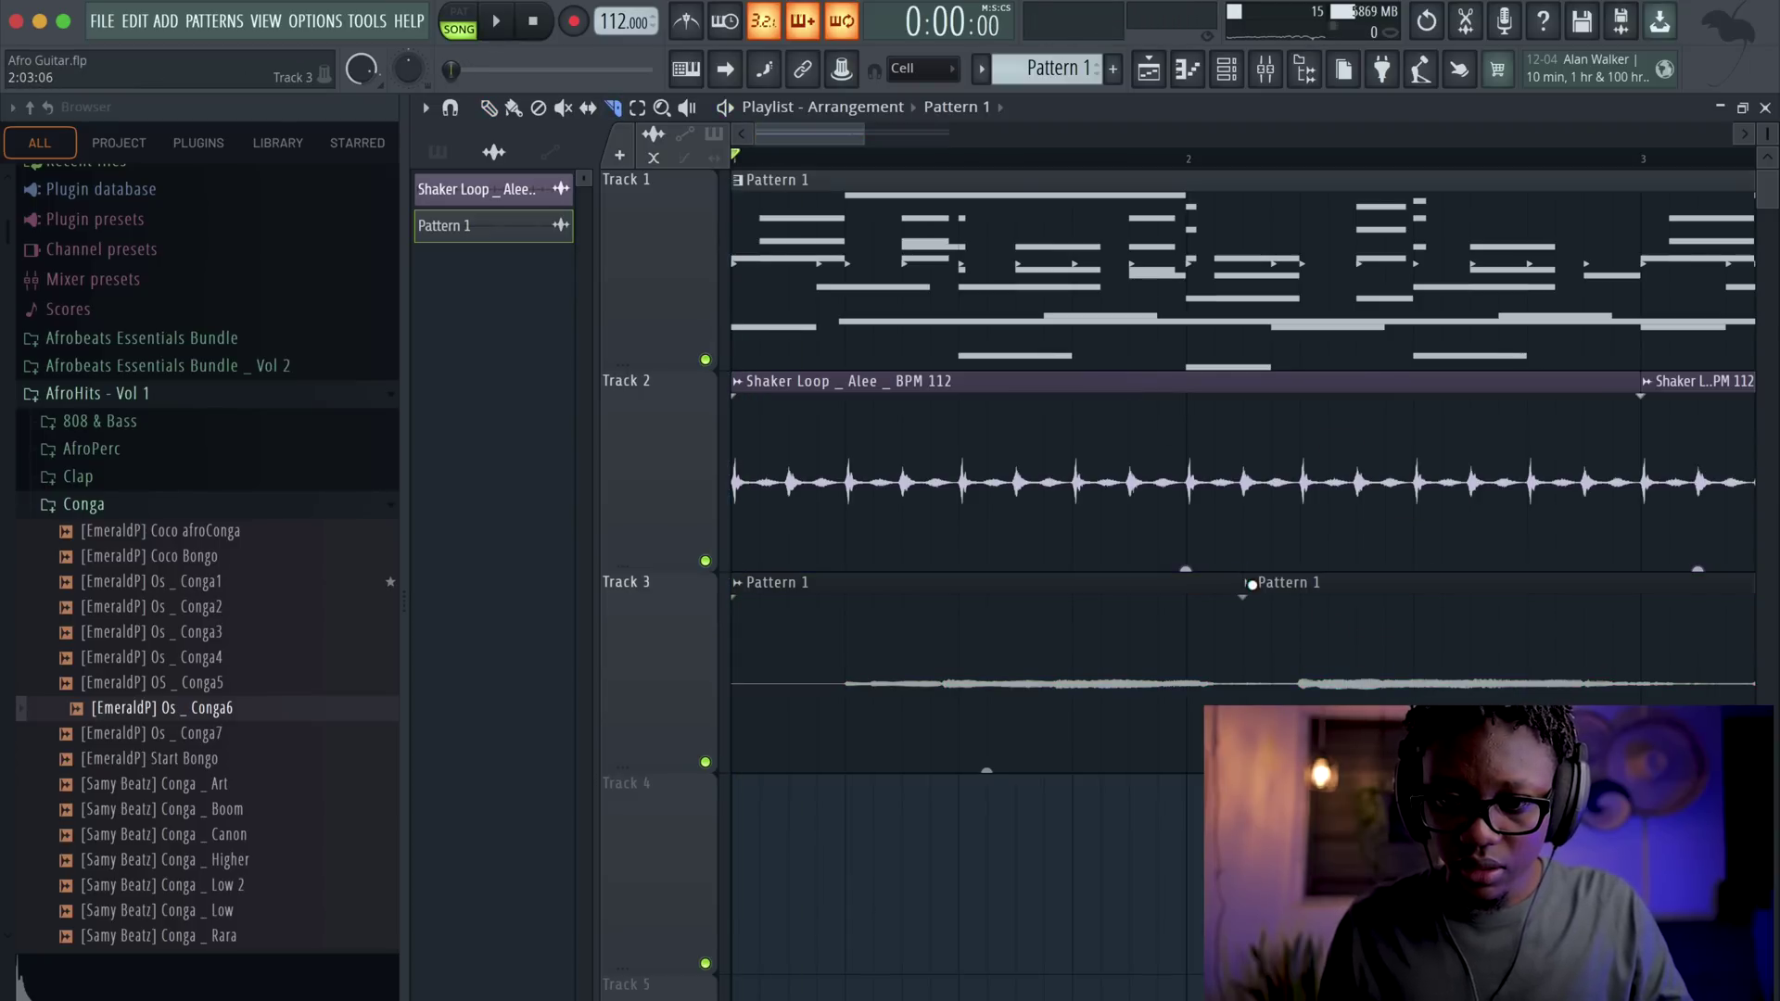
right_click(1502, 667)
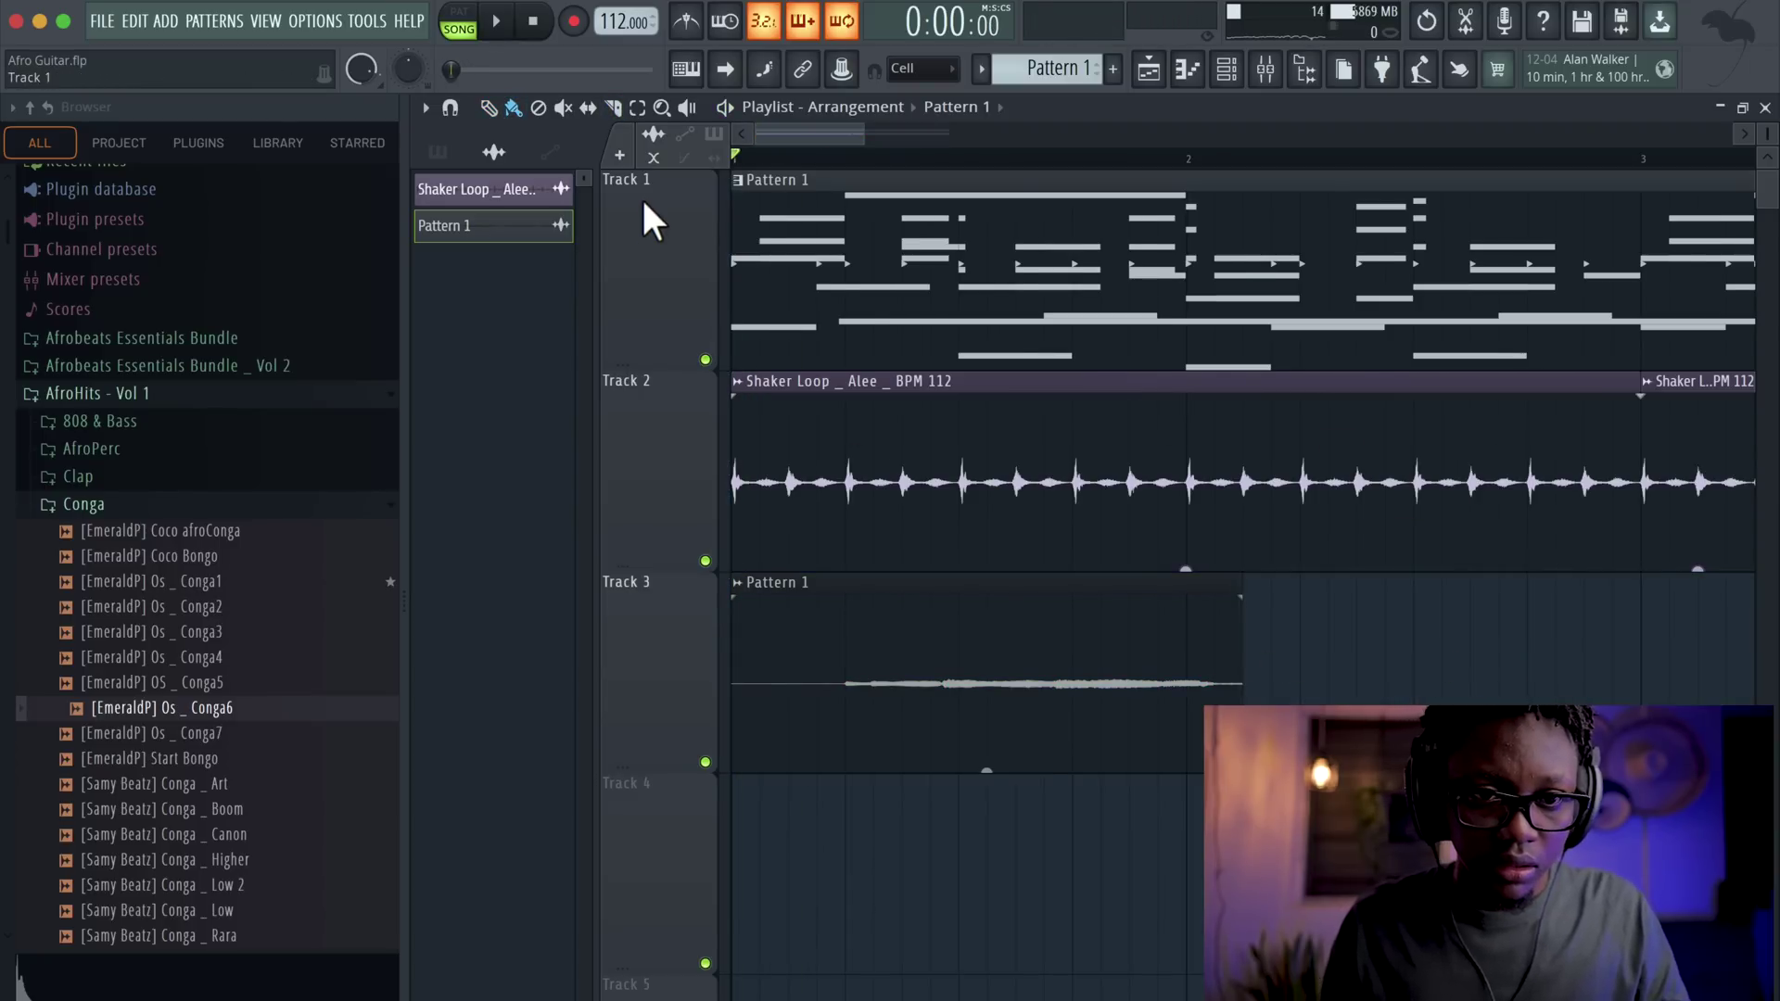
- Switch all audio clips to Realtime stretching, stretch the Track 3 clip to a length of 1:02:13, and audition it
scroll(649, 227, "up", 2)
left_click(367, 22)
mouse_move(401, 76)
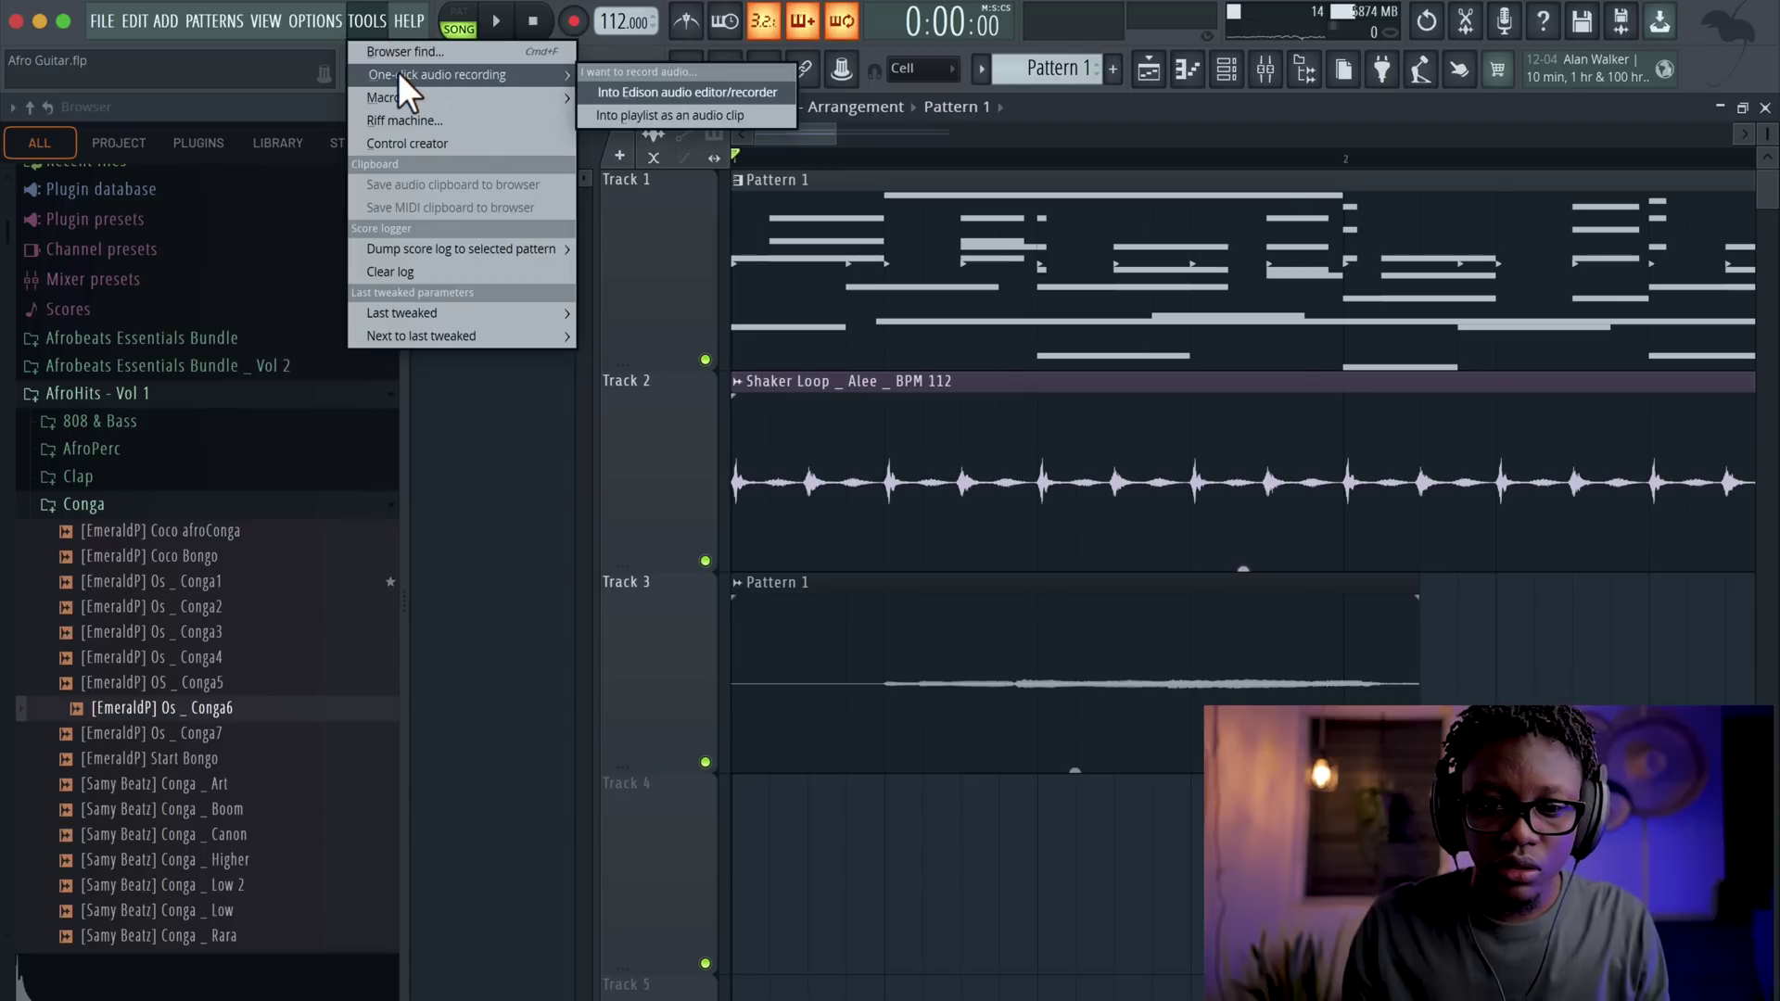
mouse_move(557, 98)
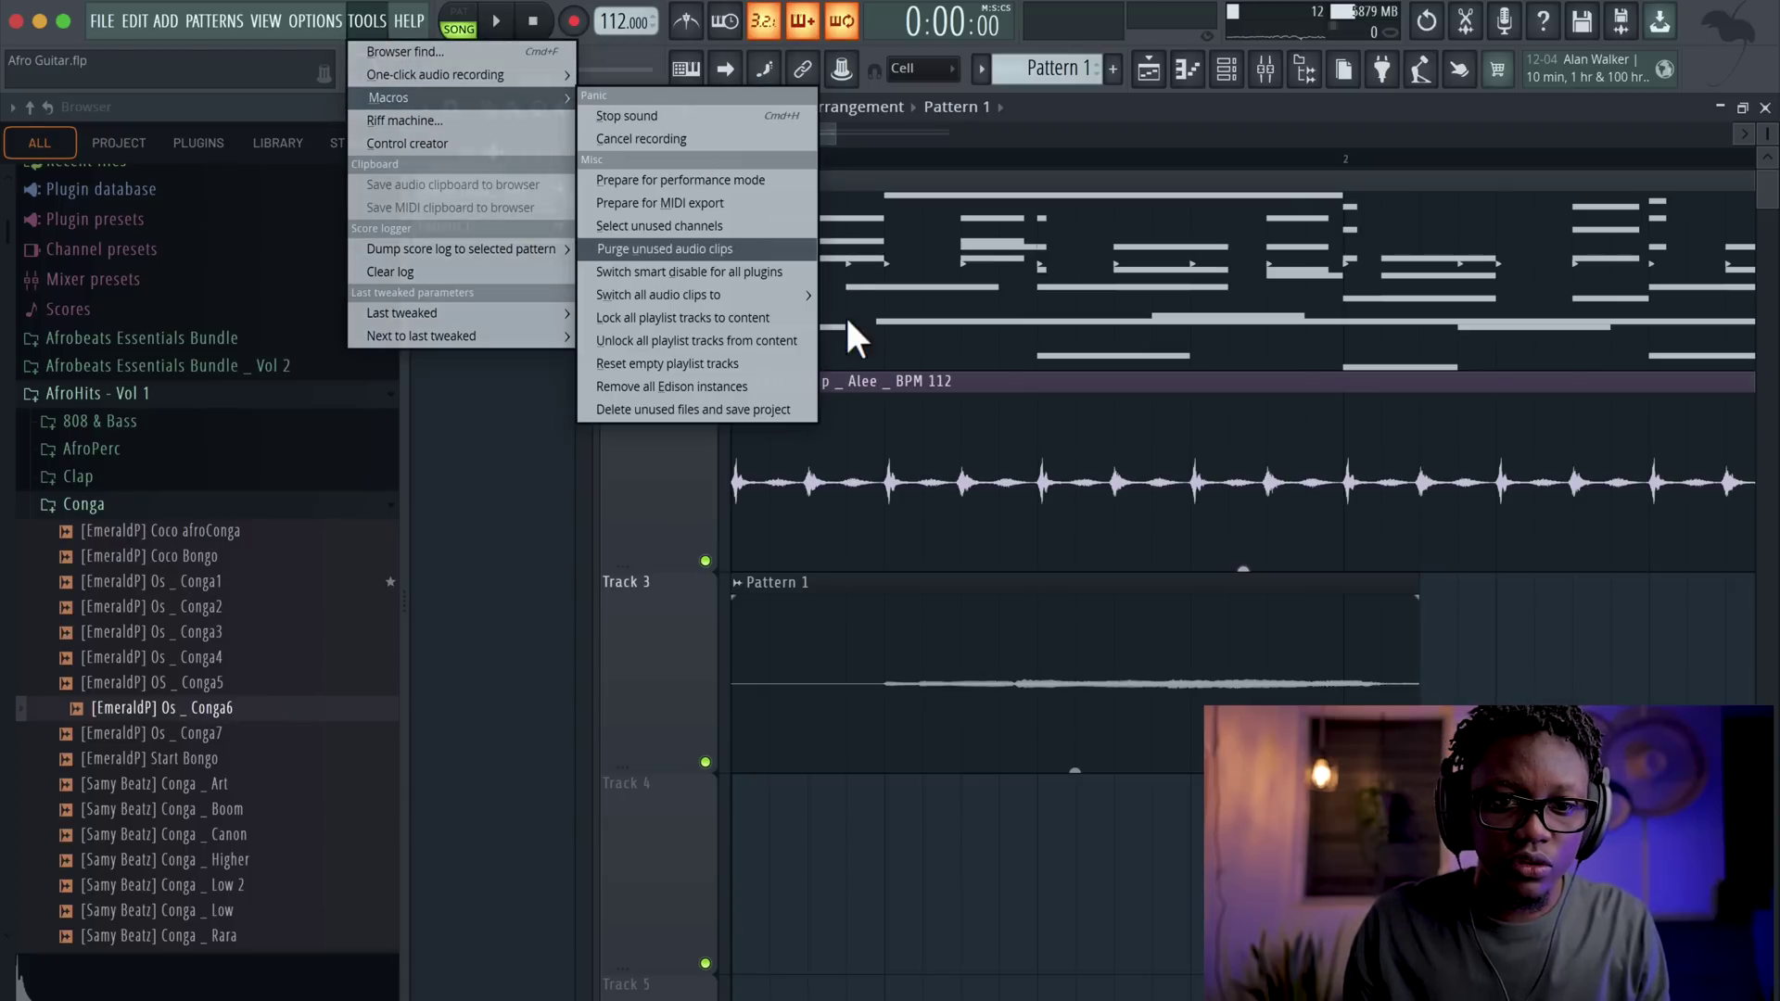
mouse_move(794, 295)
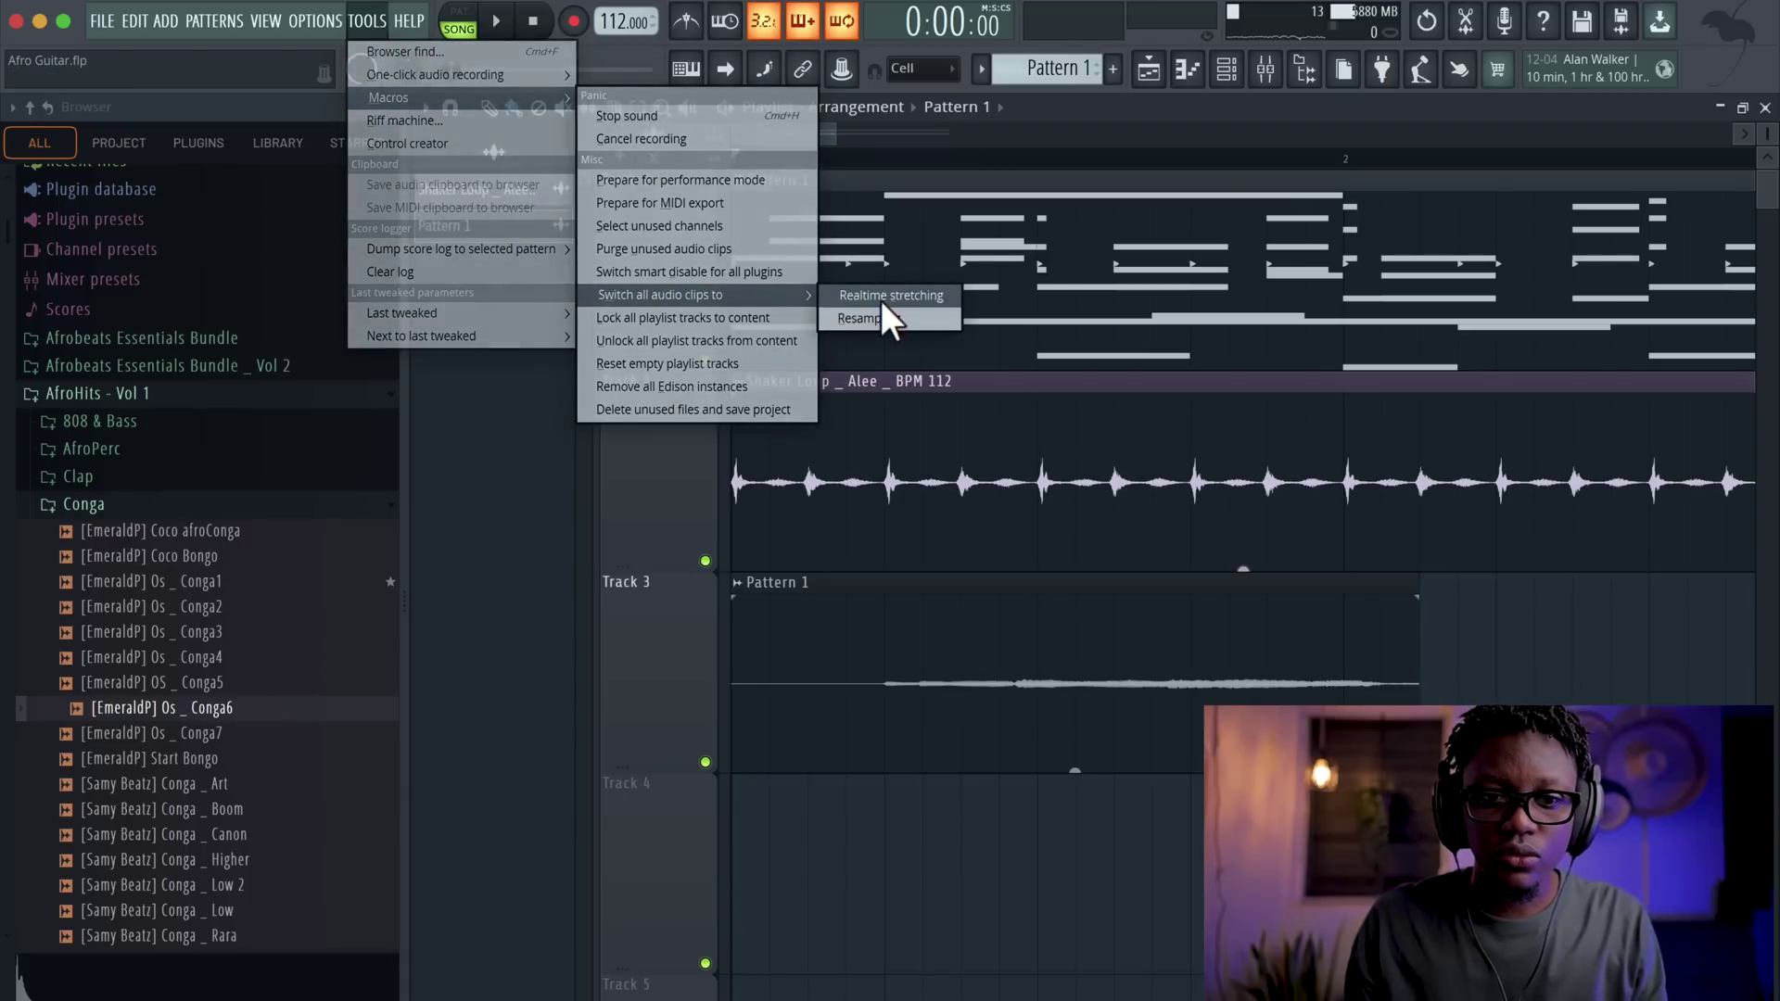
left_click(882, 298)
left_click(1072, 618)
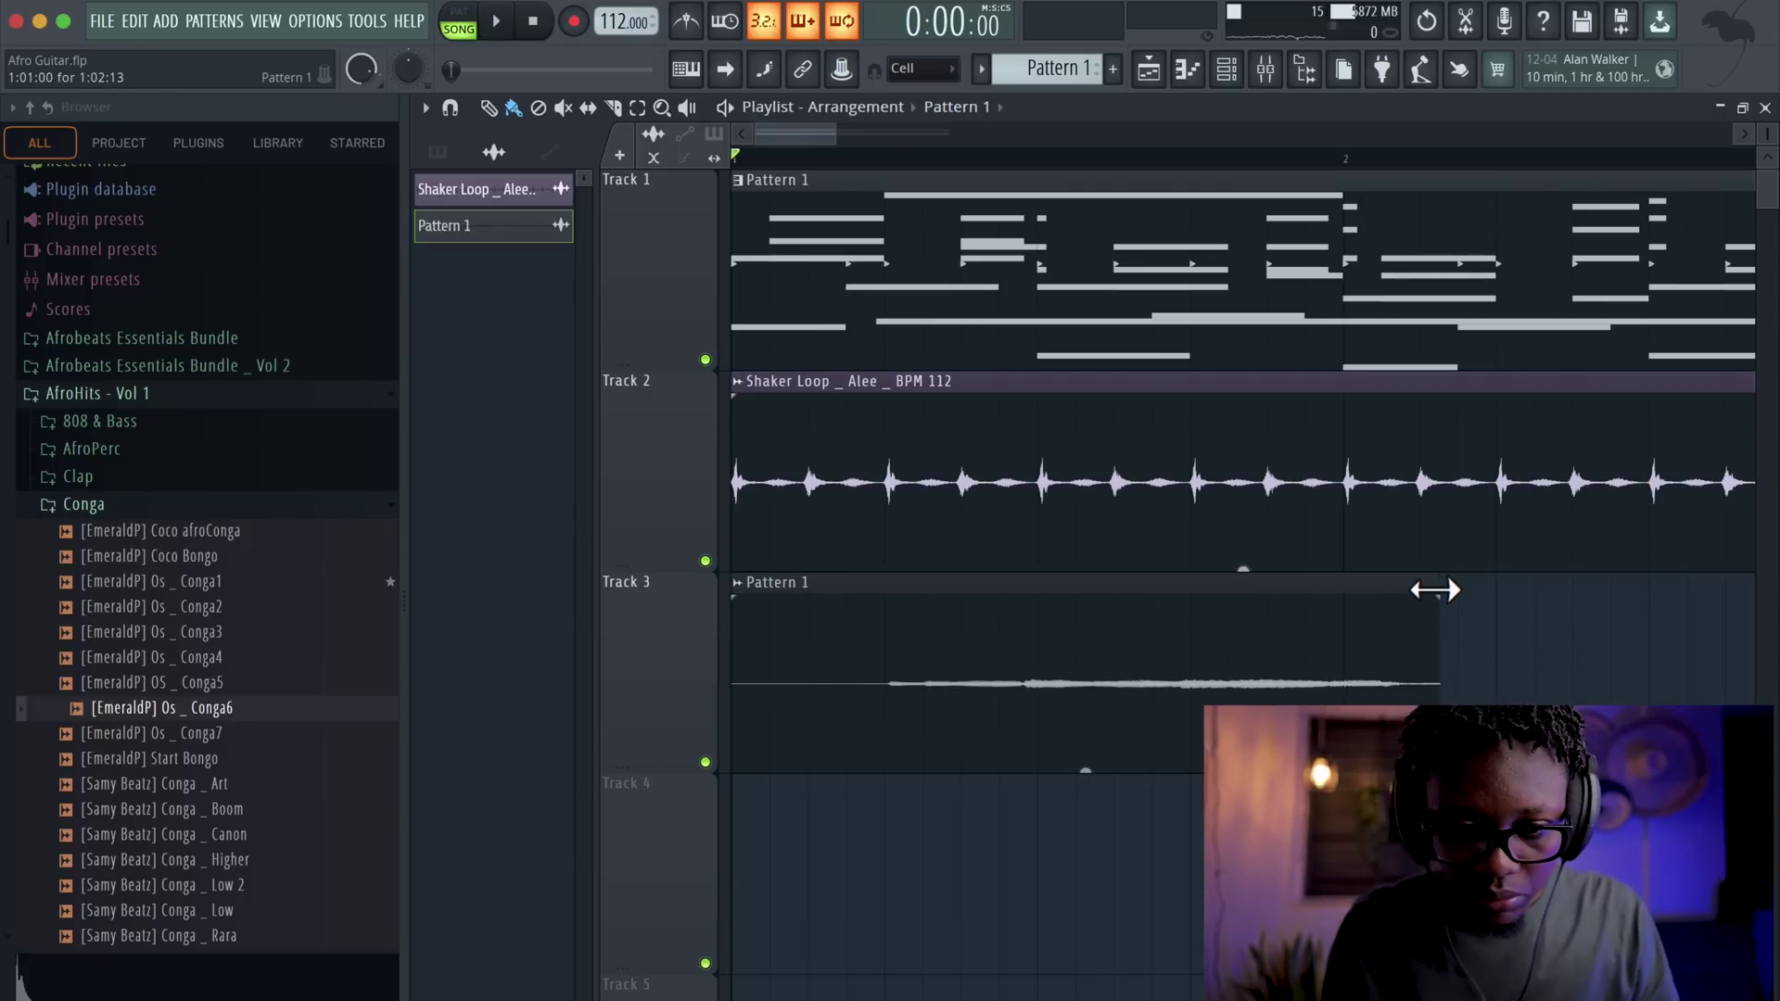
key("space")
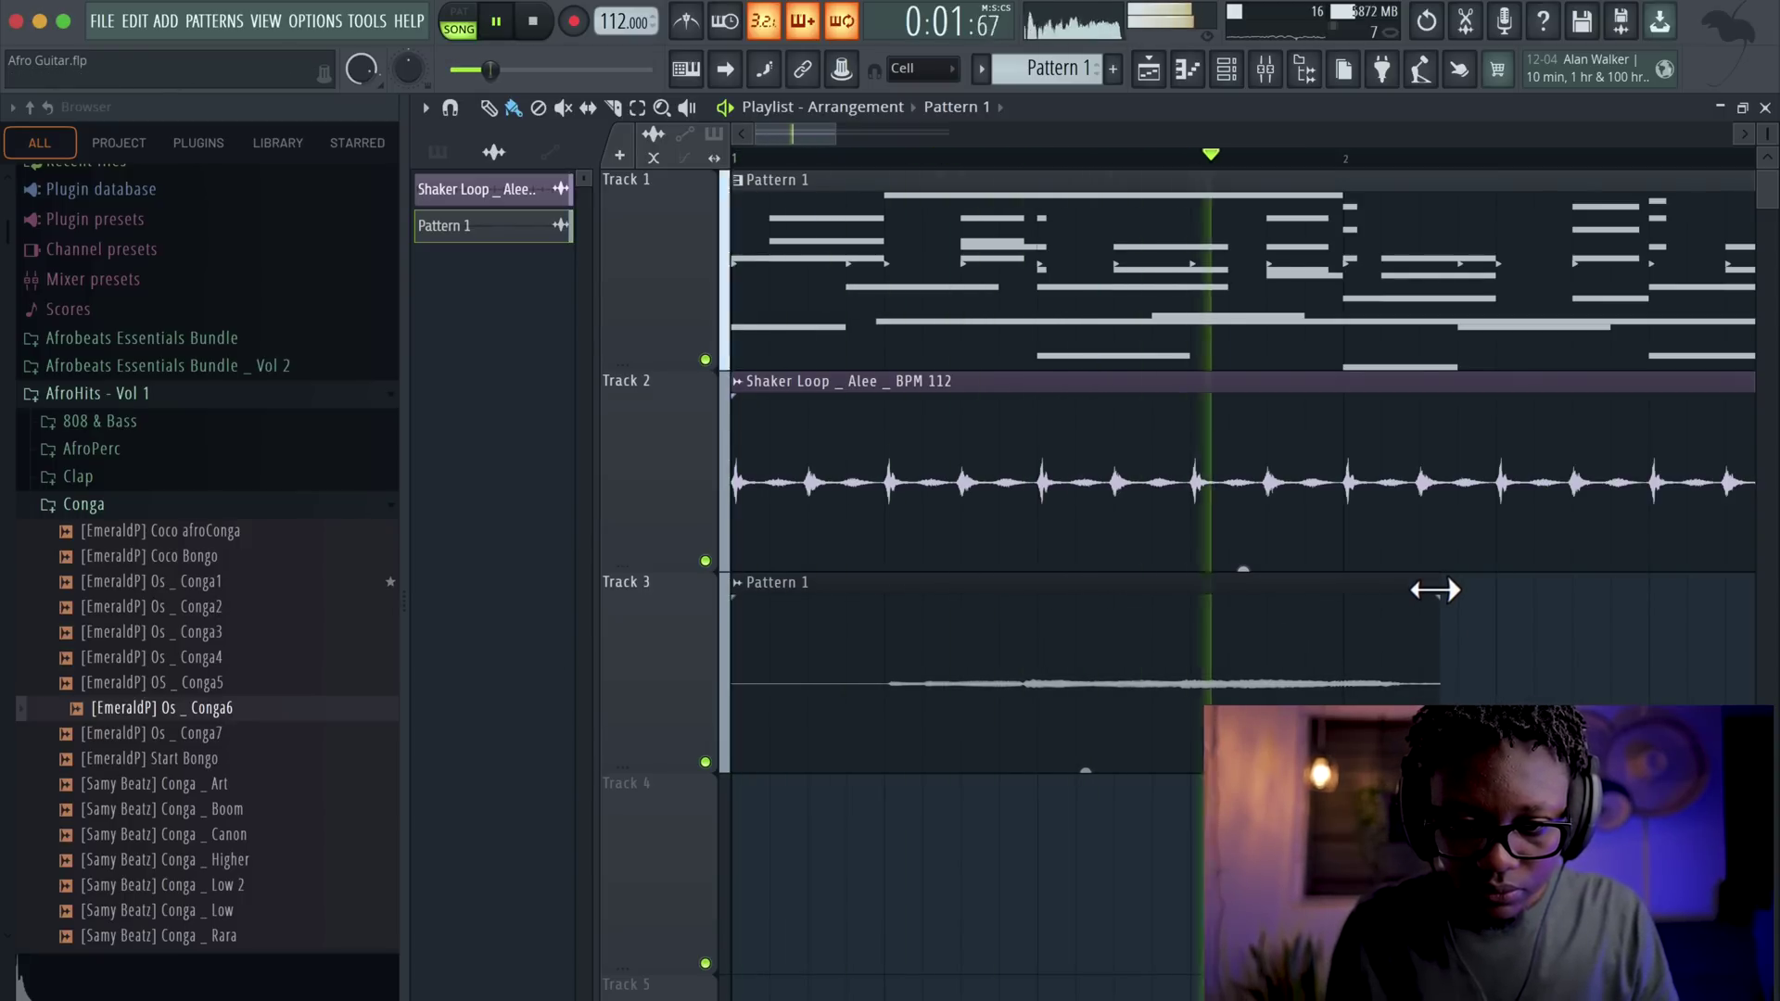
- Audition the Track 3 audio clip against the other tracks and stretch it slightly longer
key("space")
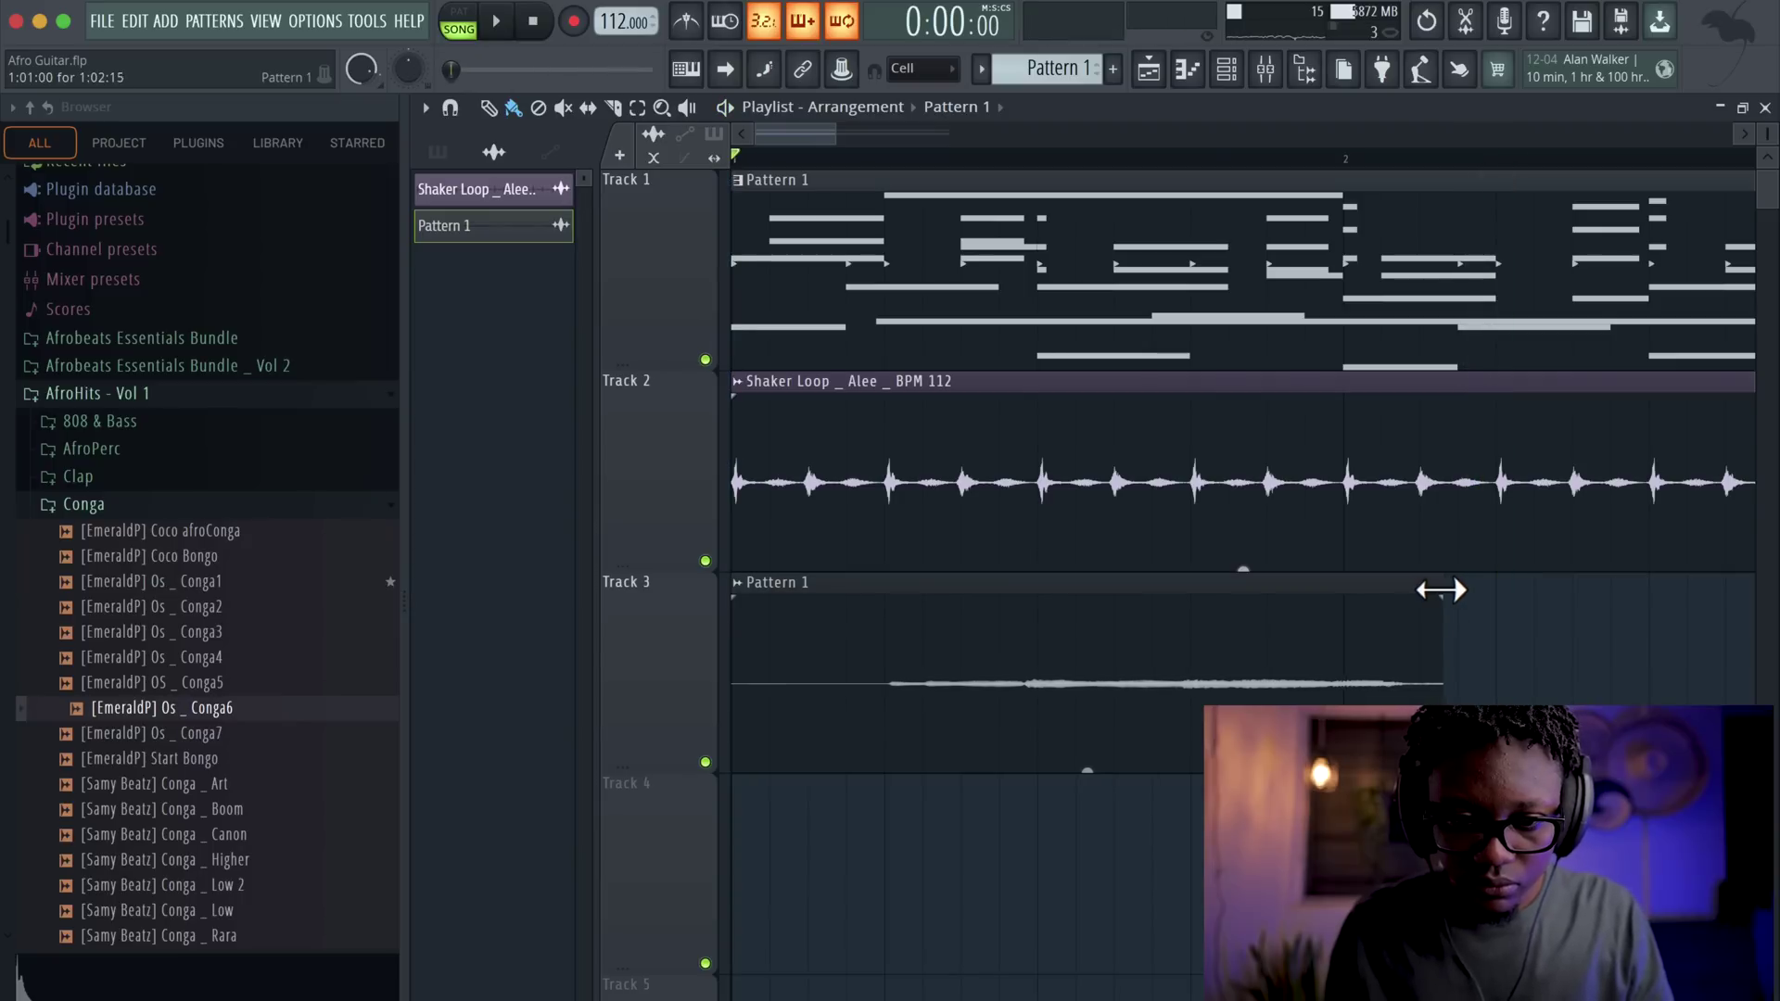
key("space")
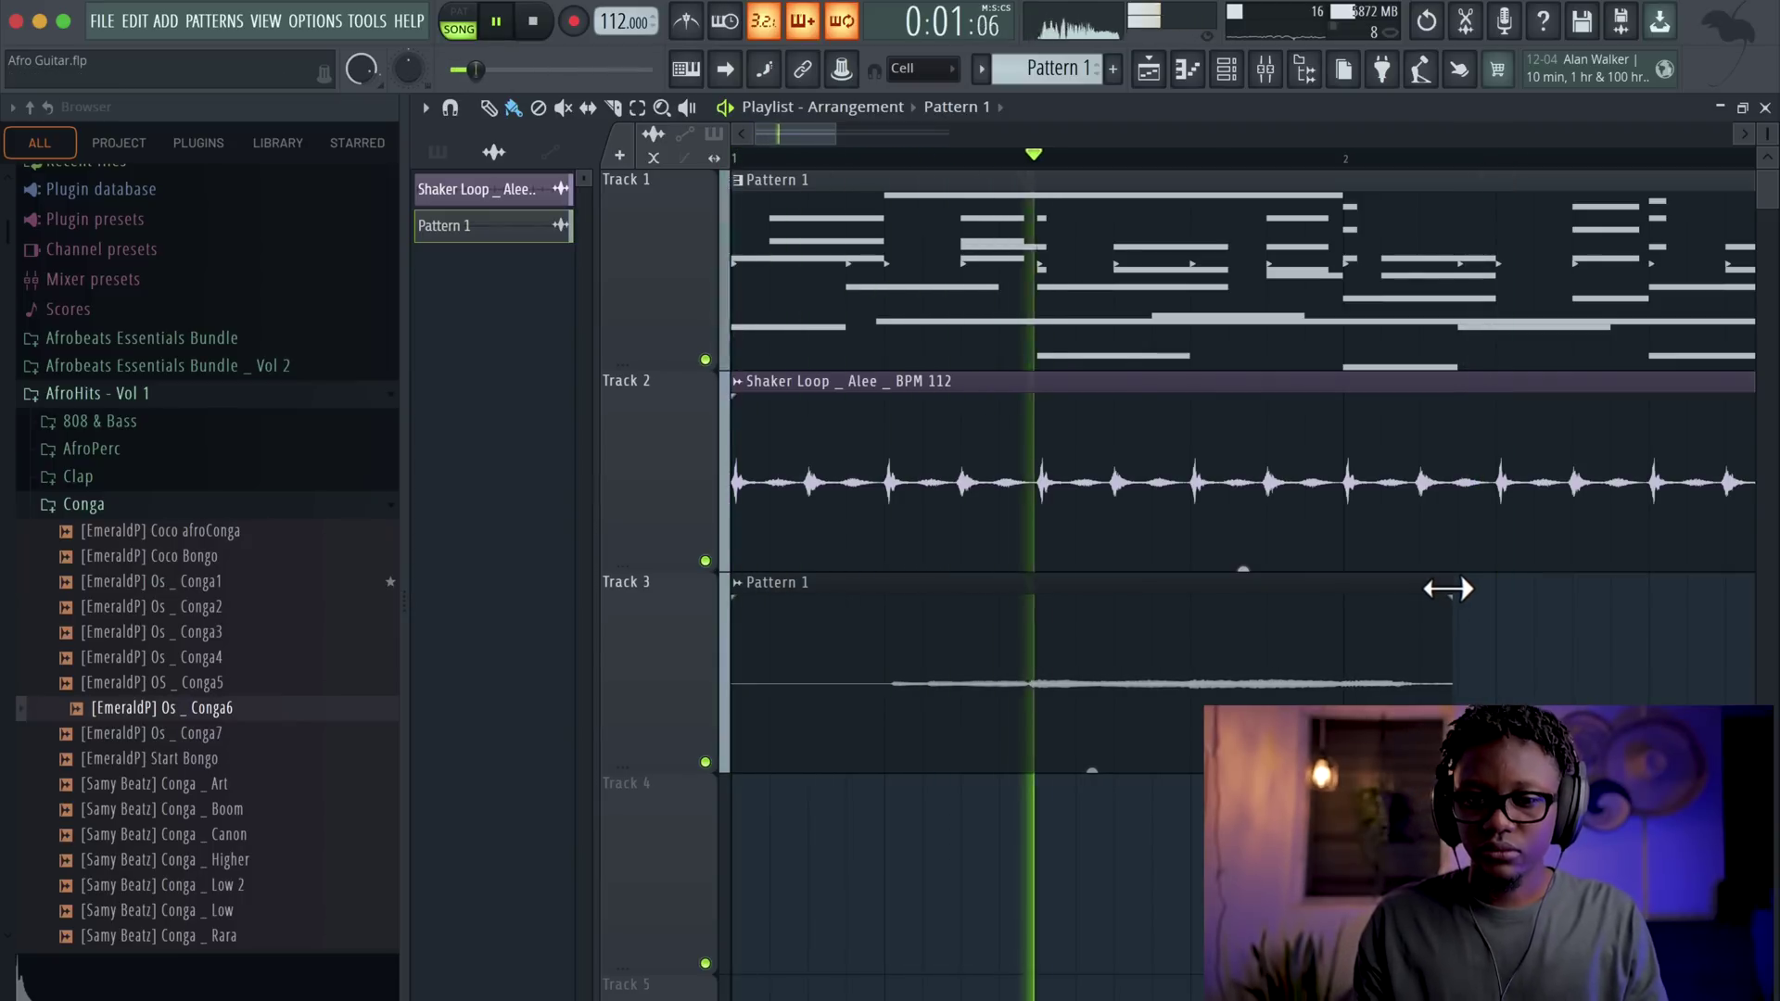
key("space")
- Route the Track 3 audio clip to mixer insert 2 and load Fruity Convolver in its first effect slot
left_click_drag(837, 132, 1162, 133)
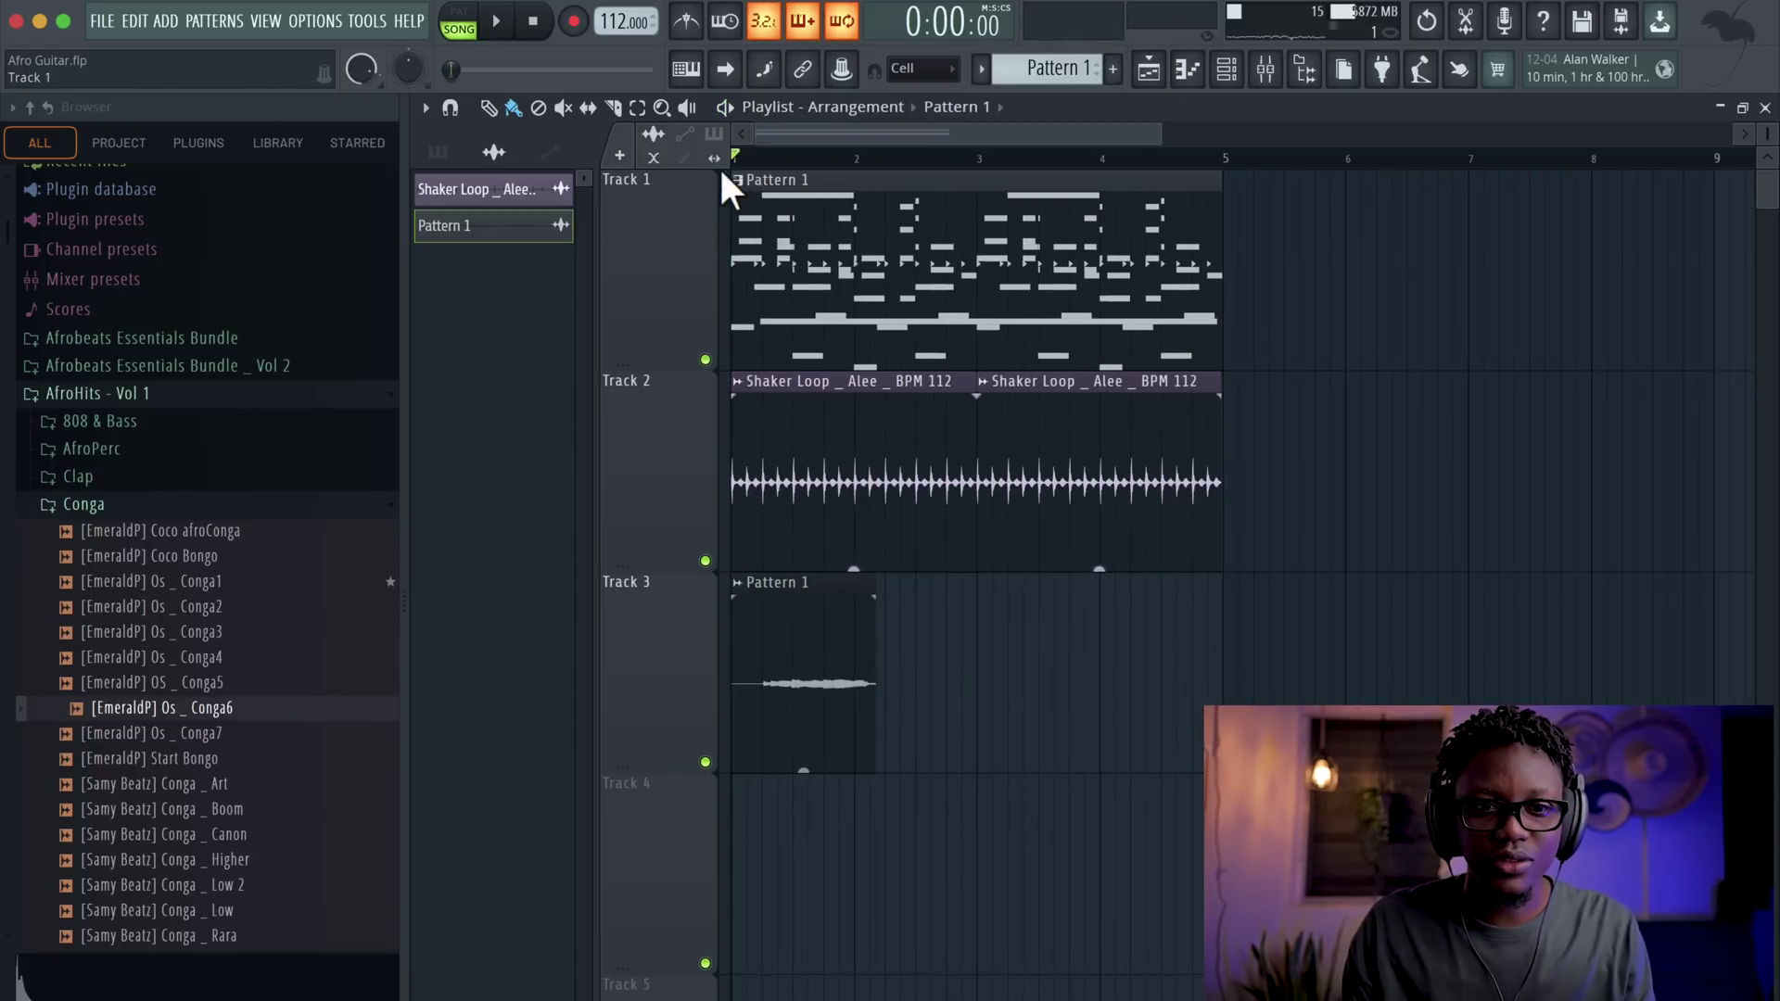
double_click(885, 623)
key("F9")
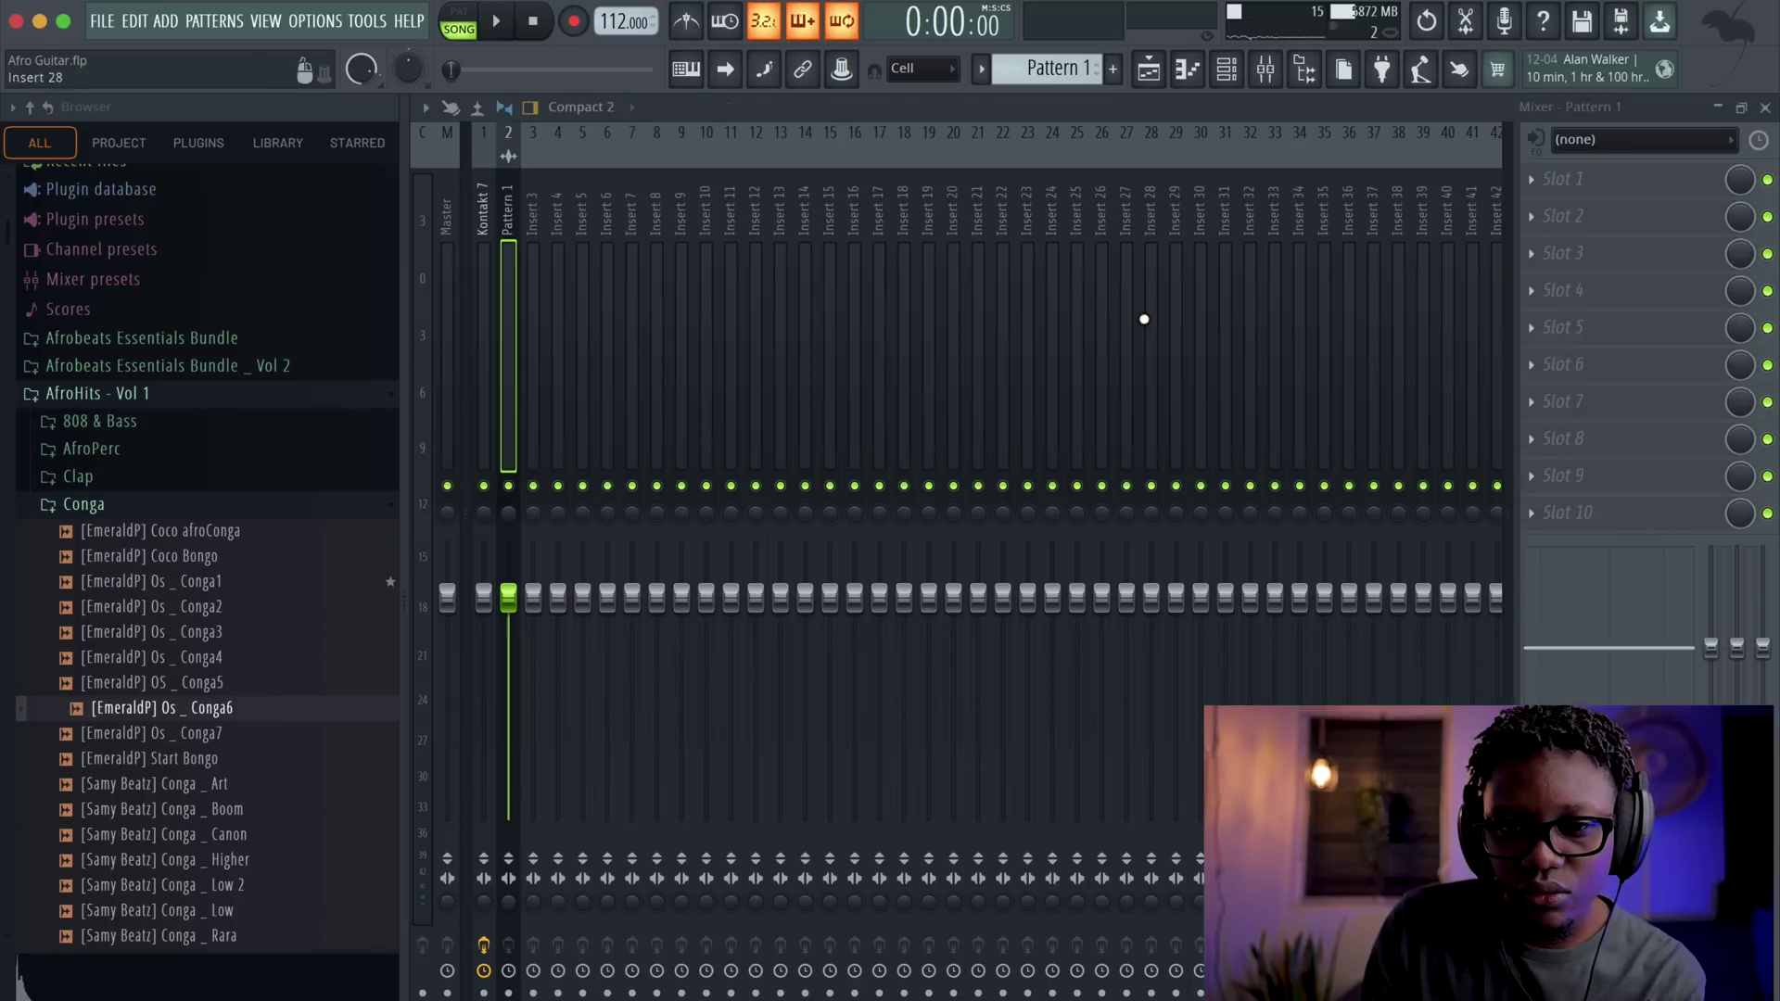
left_click(1528, 173)
mouse_move(1260, 78)
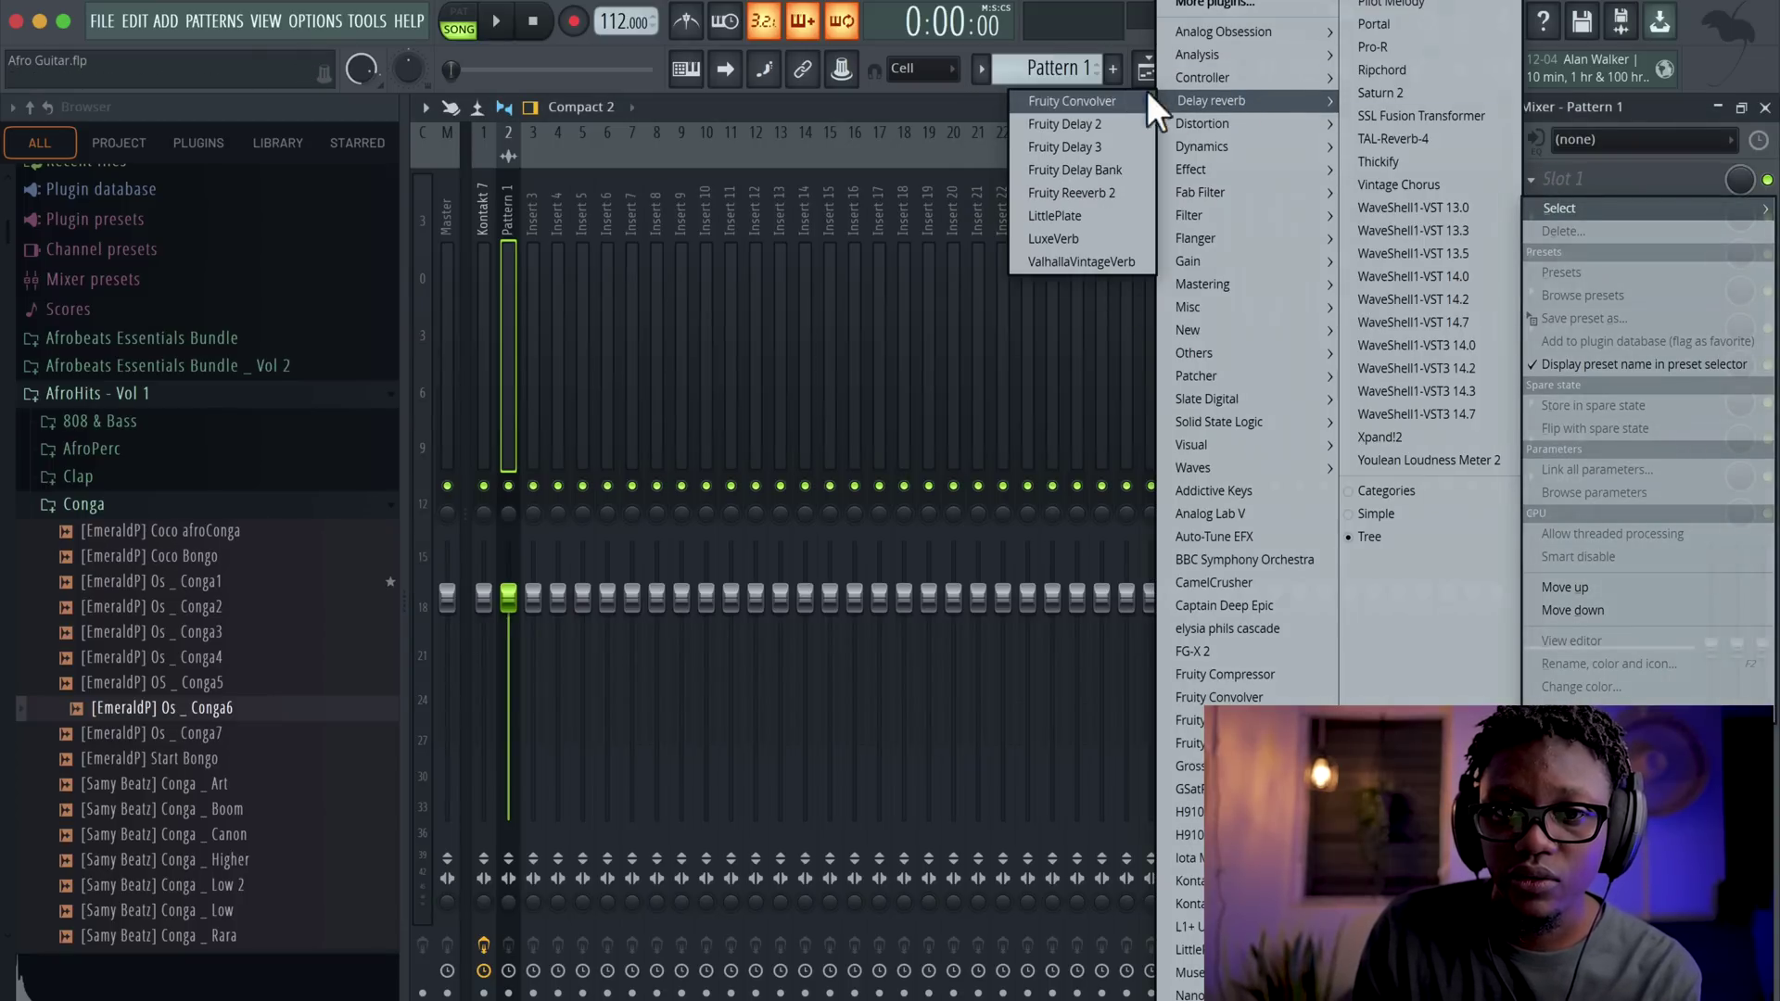
left_click(1103, 96)
- During playback, lower Fruity Convolver's wet level to about -28.8 dB and set the Pattern 1 mixer track's volume to 62%
key("space")
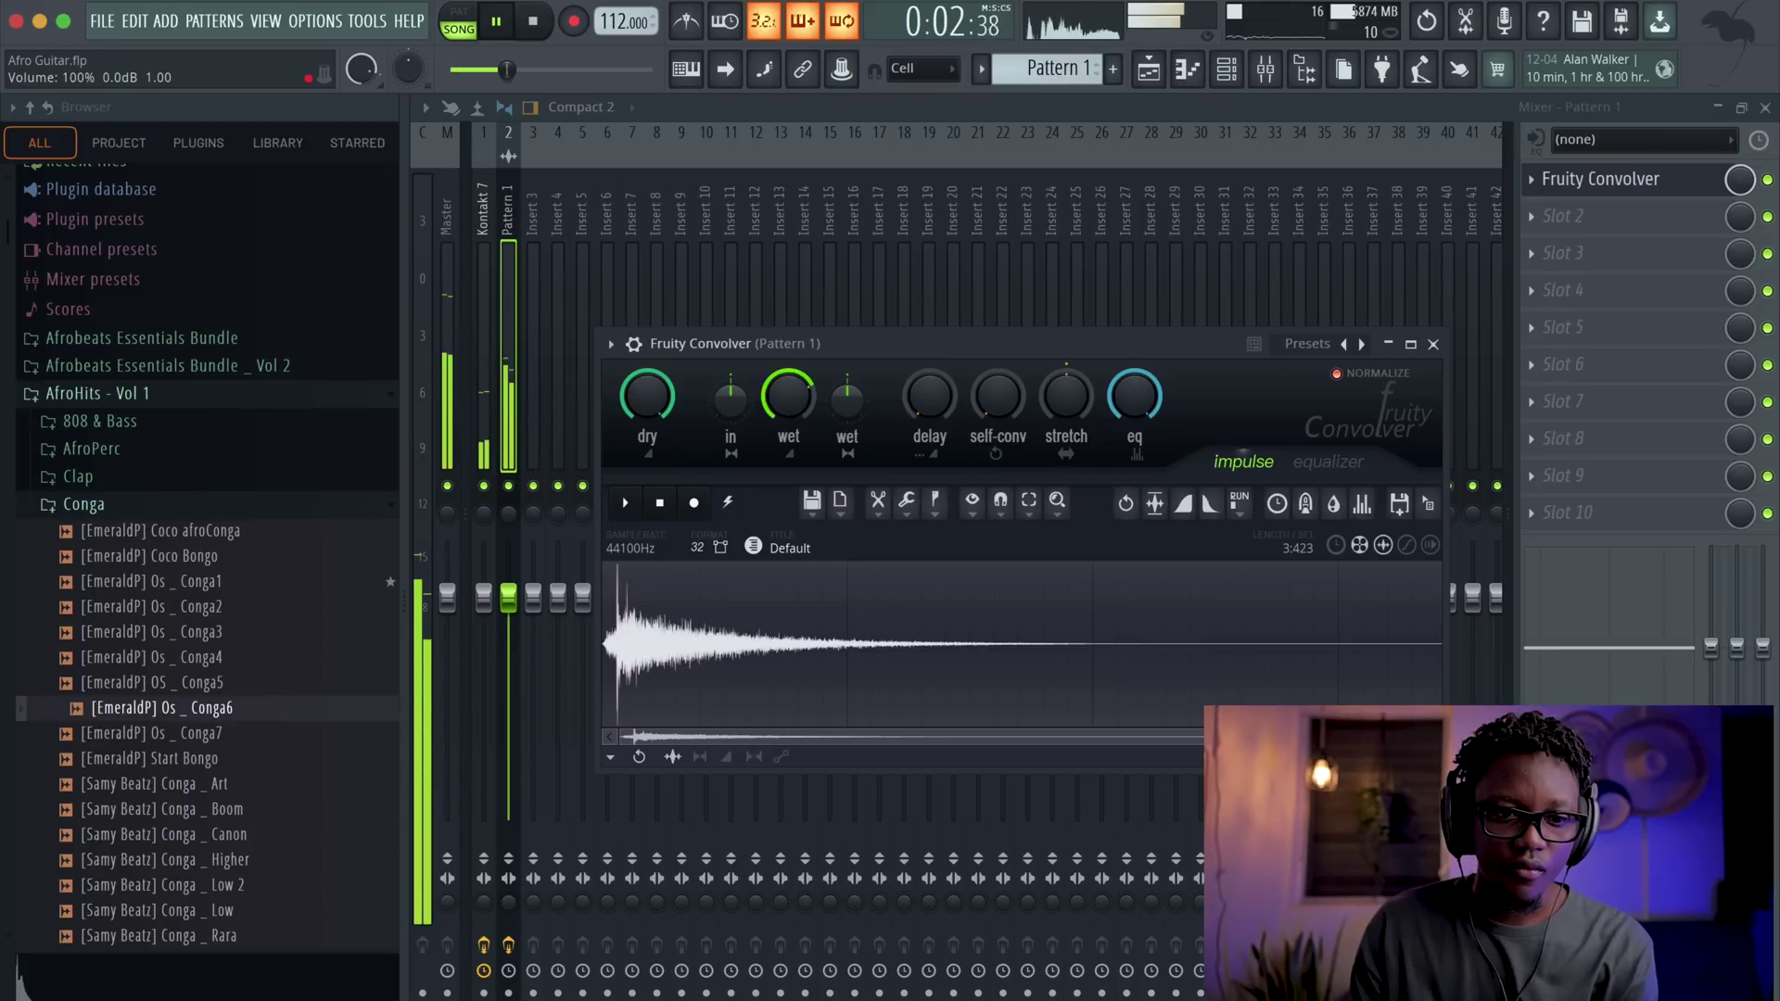
left_click_drag(508, 598, 508, 654)
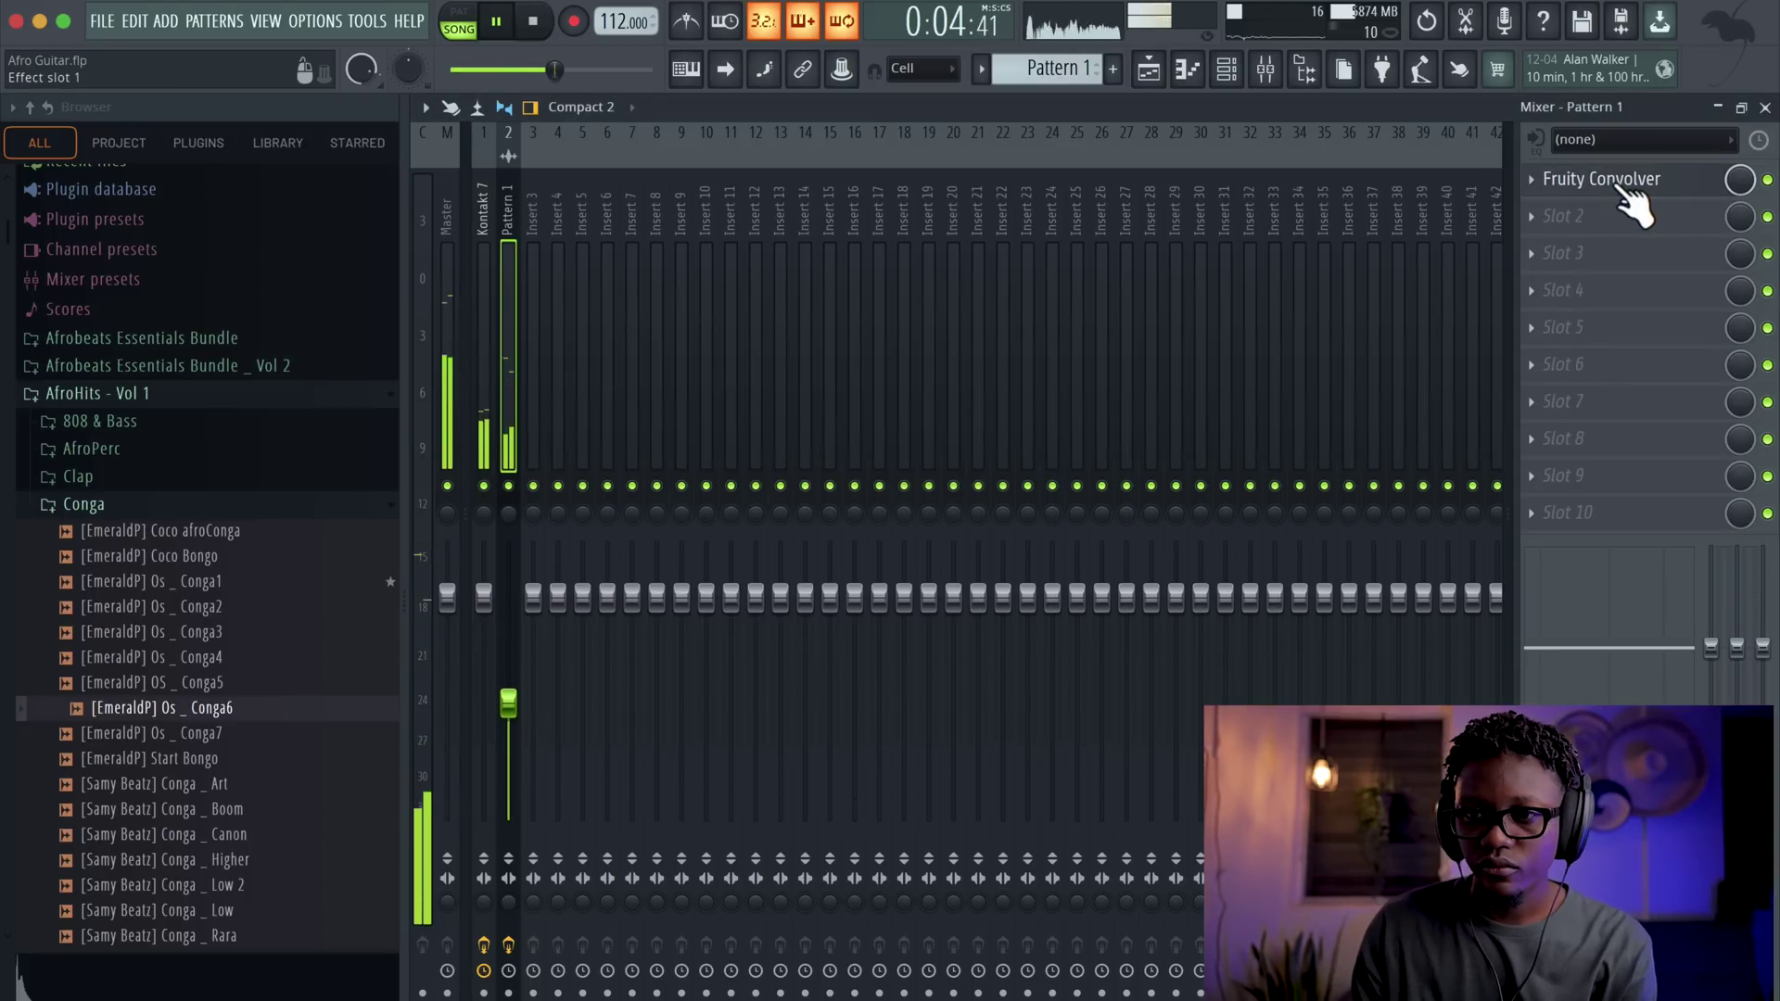
left_click(1624, 185)
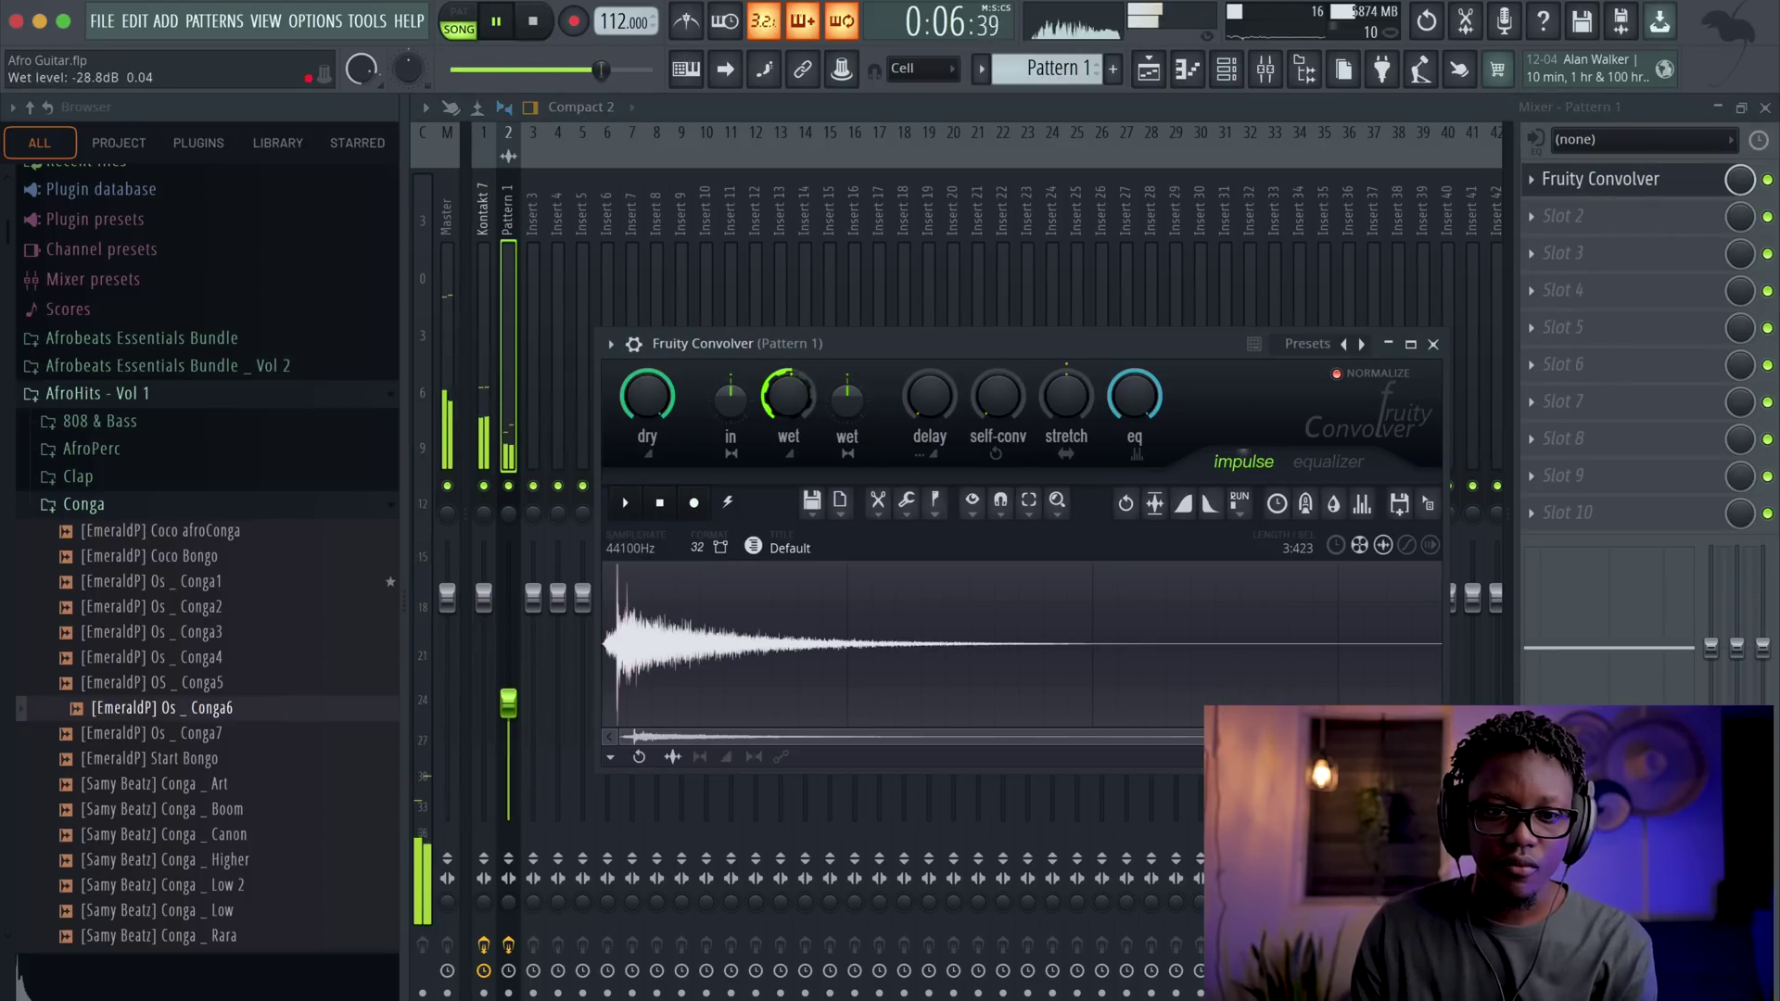
left_click_drag(509, 703, 509, 699)
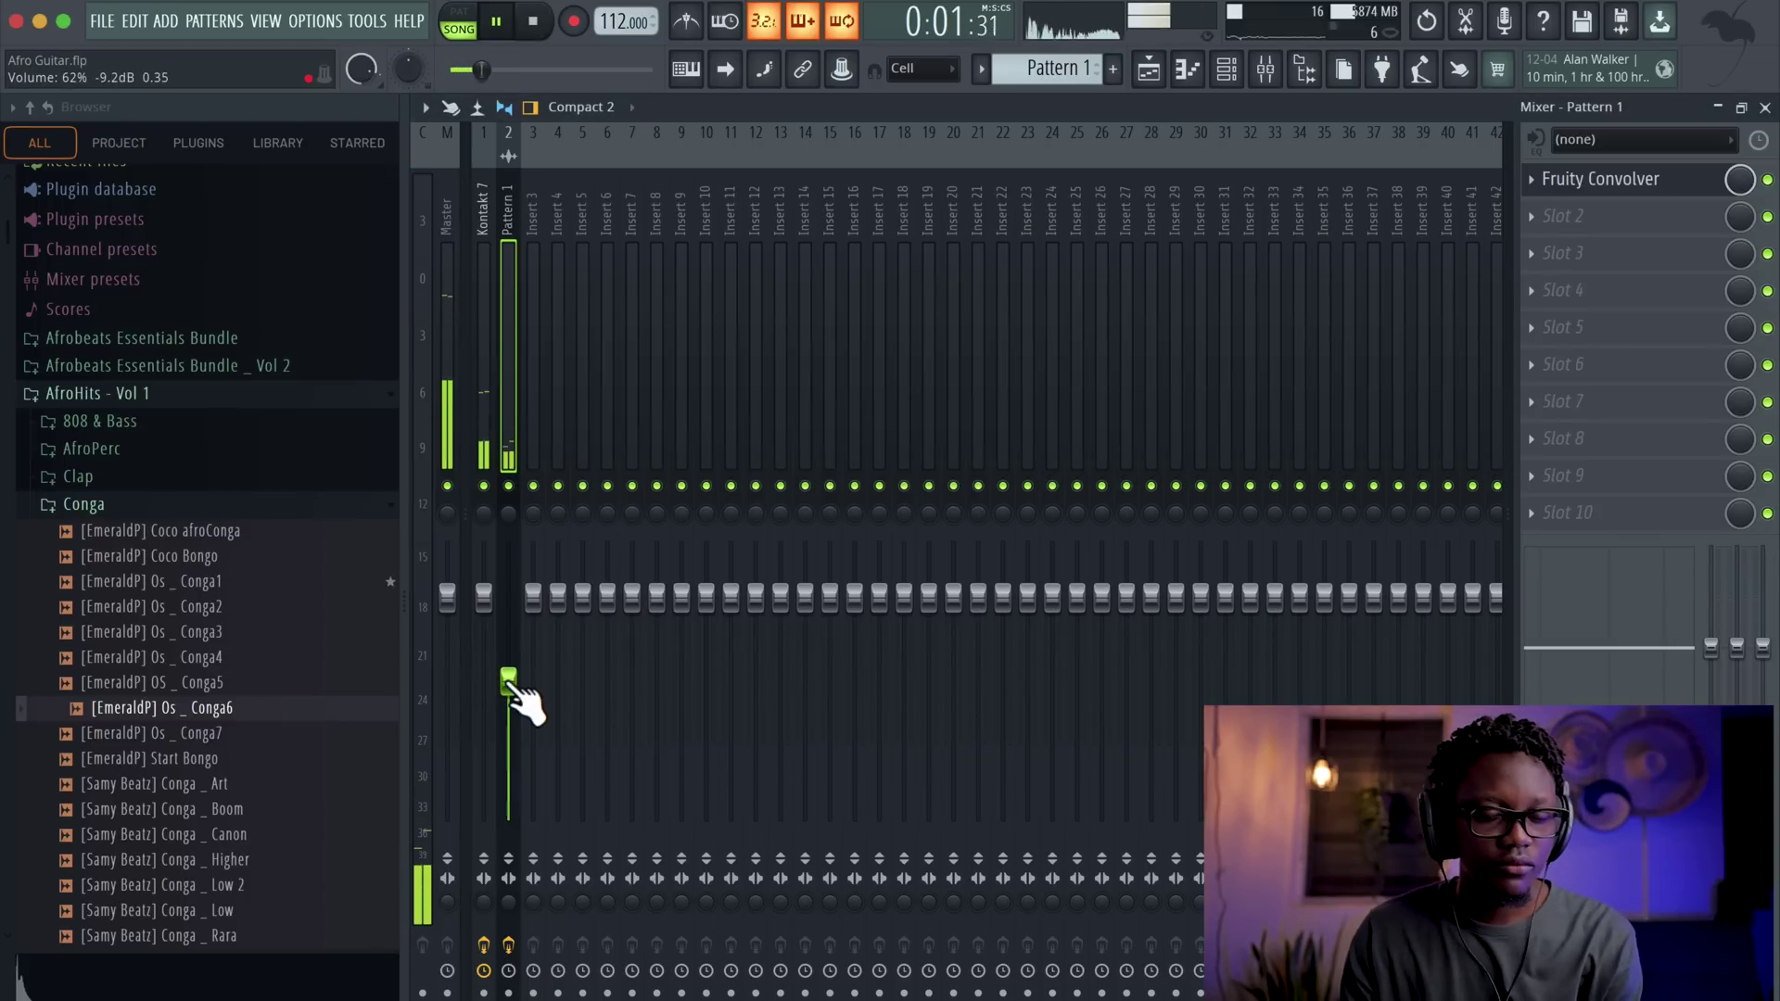
- Copy the audio clip along Track 3 so that four clips, spaced and trimmed, end at bar 5, and audition them
left_click(1766, 108)
left_click(1239, 262)
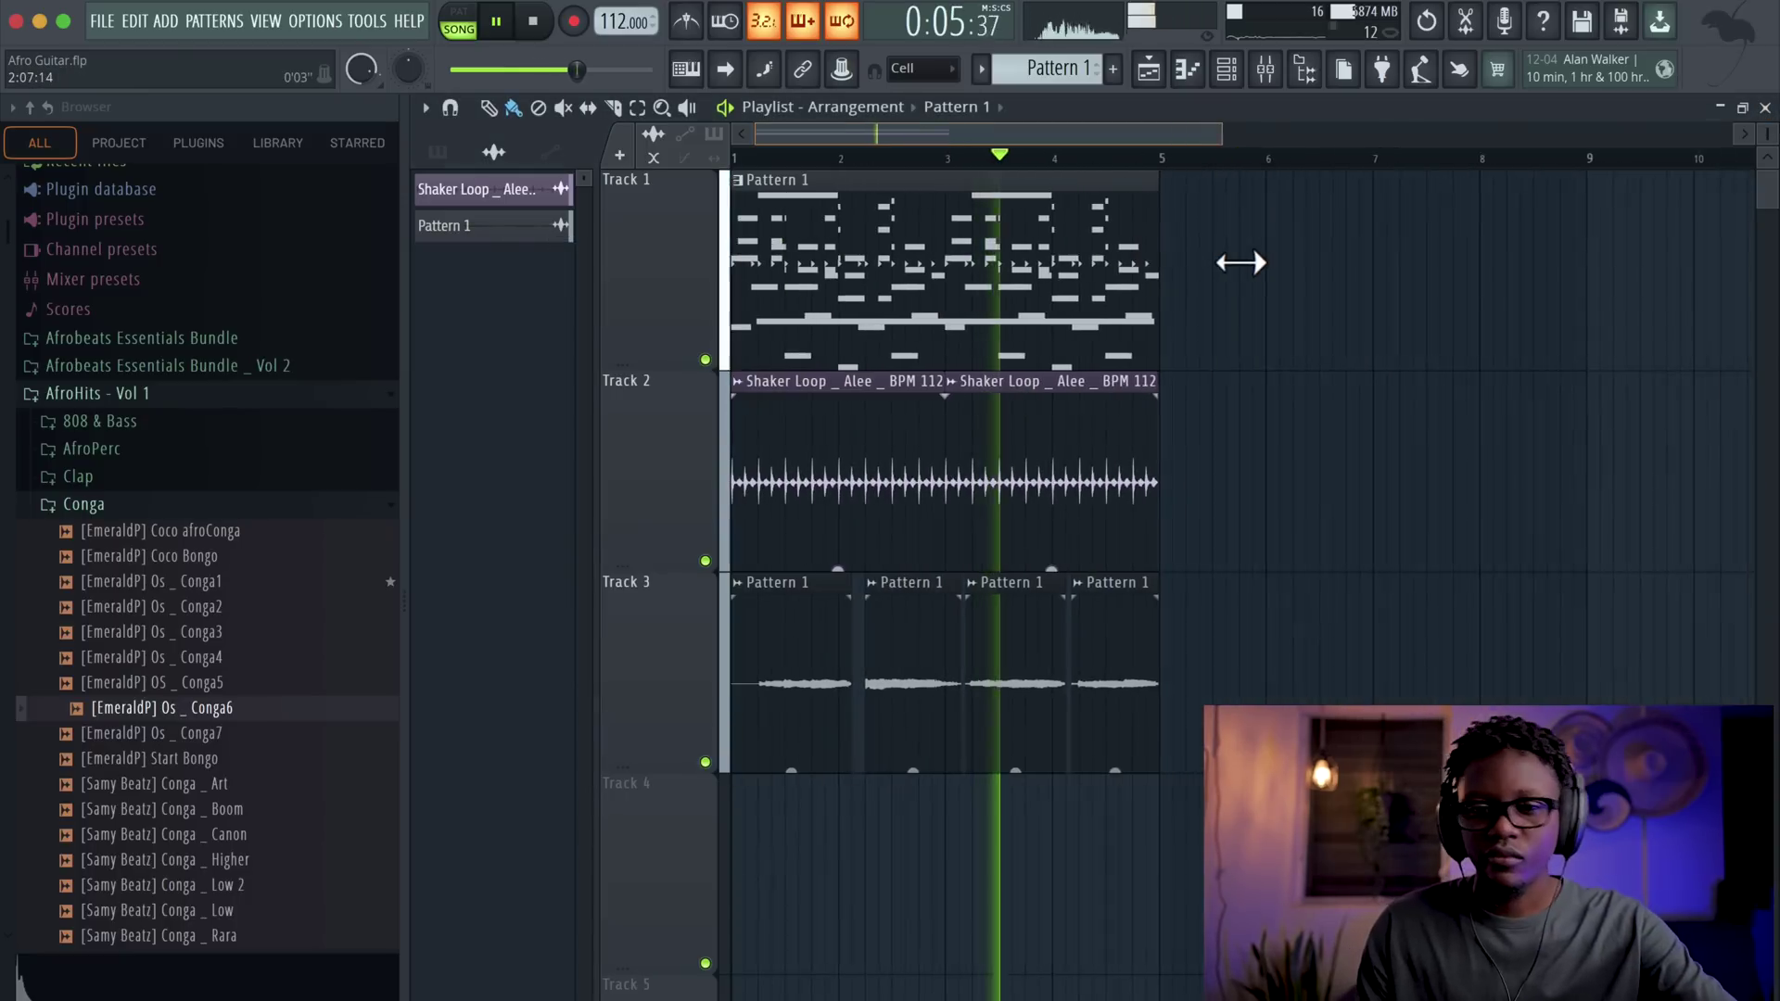
key("space")
- Place the Roll that drum fill from Afrobeats Essentials Bundle _ Vol 2 on Track 4 at bar 4
left_click(210, 368)
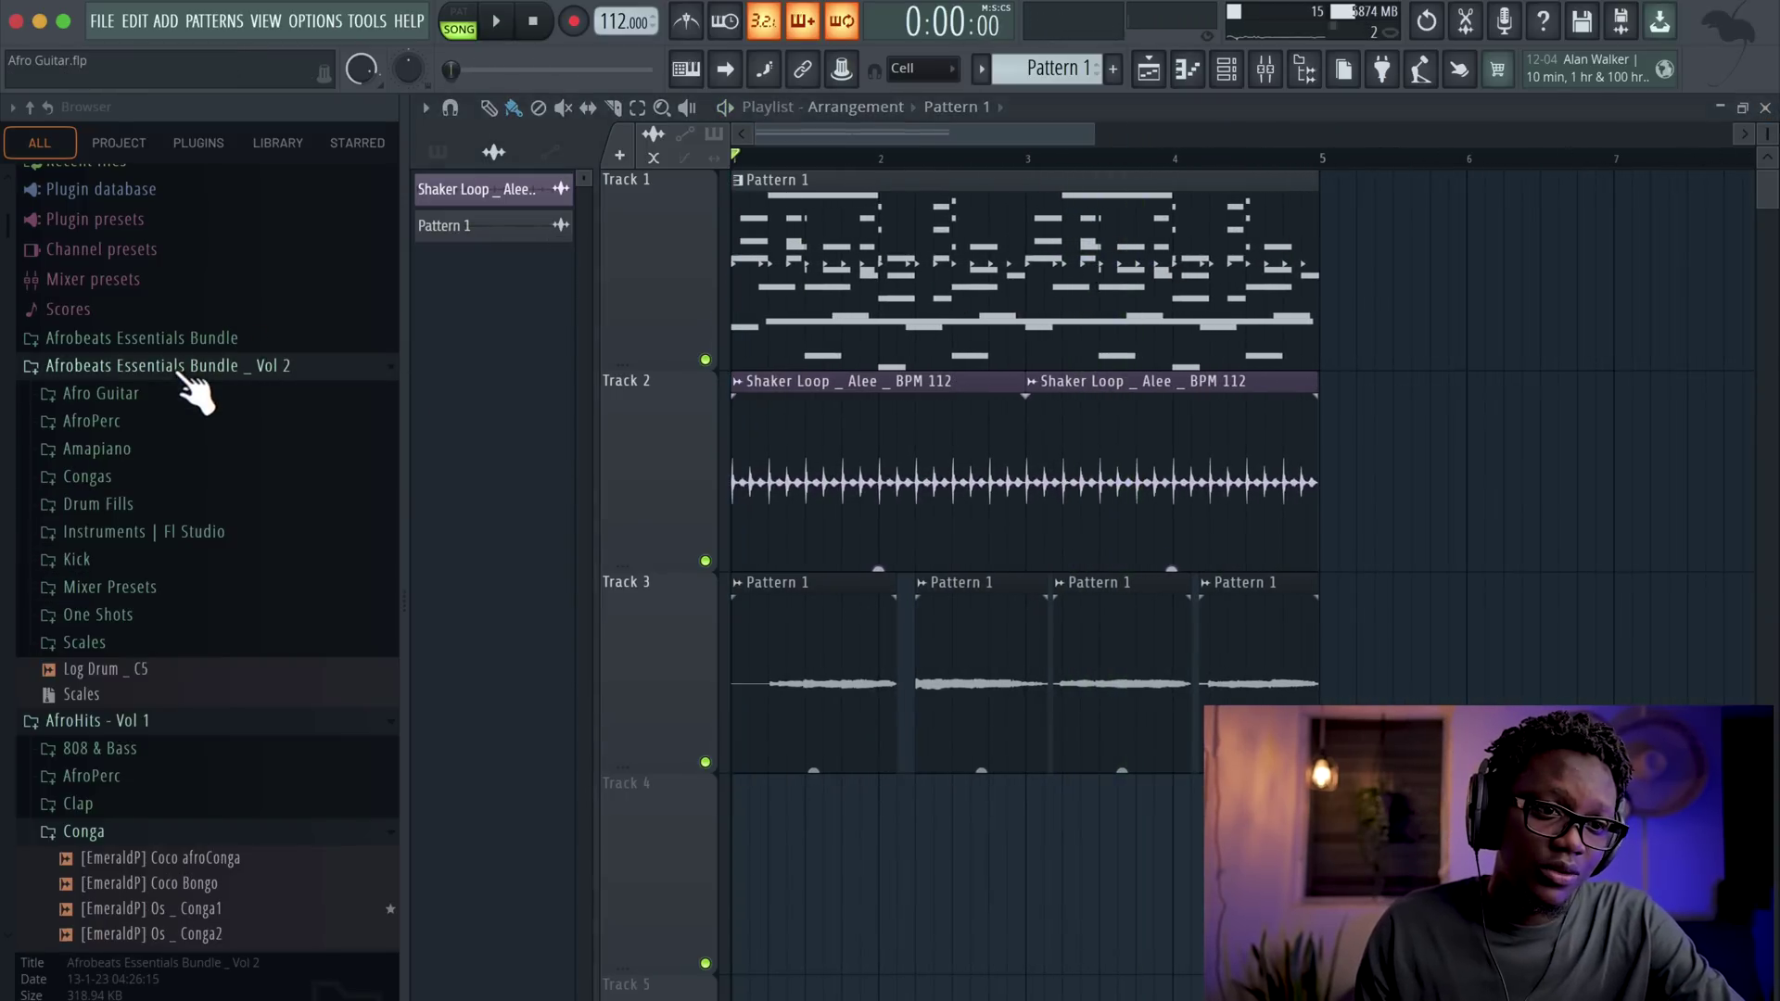
left_click(160, 509)
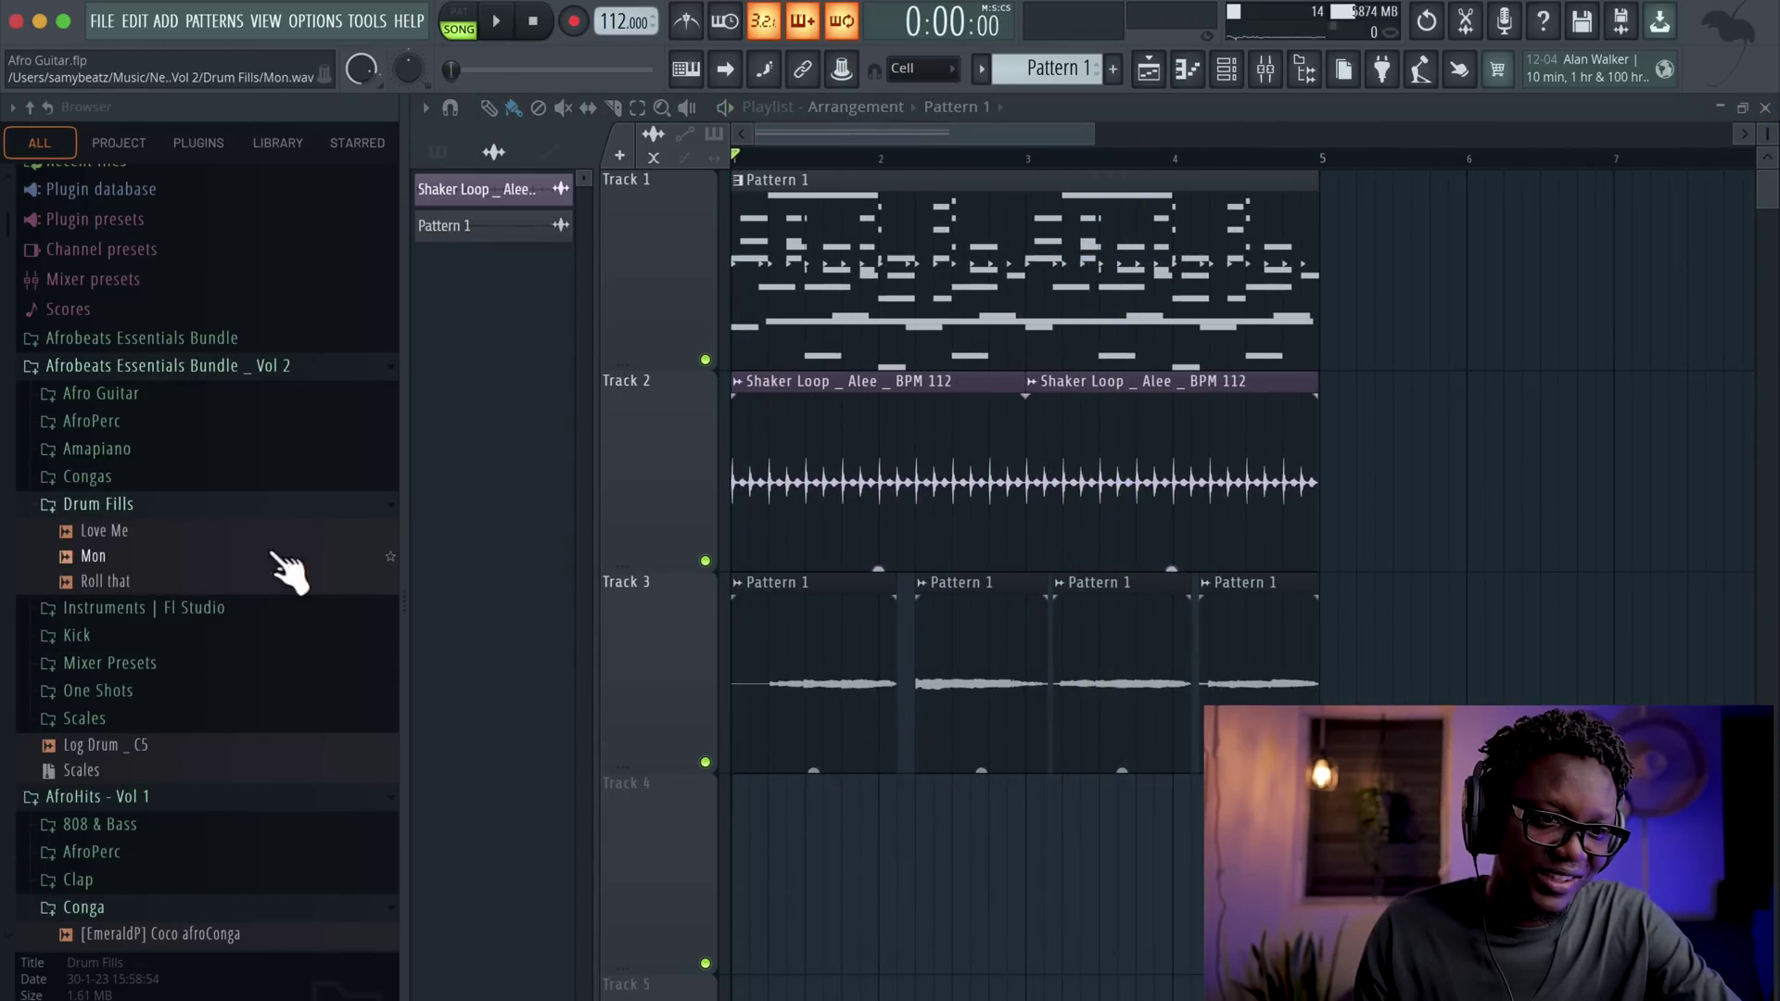
left_click_drag(130, 598, 1224, 853)
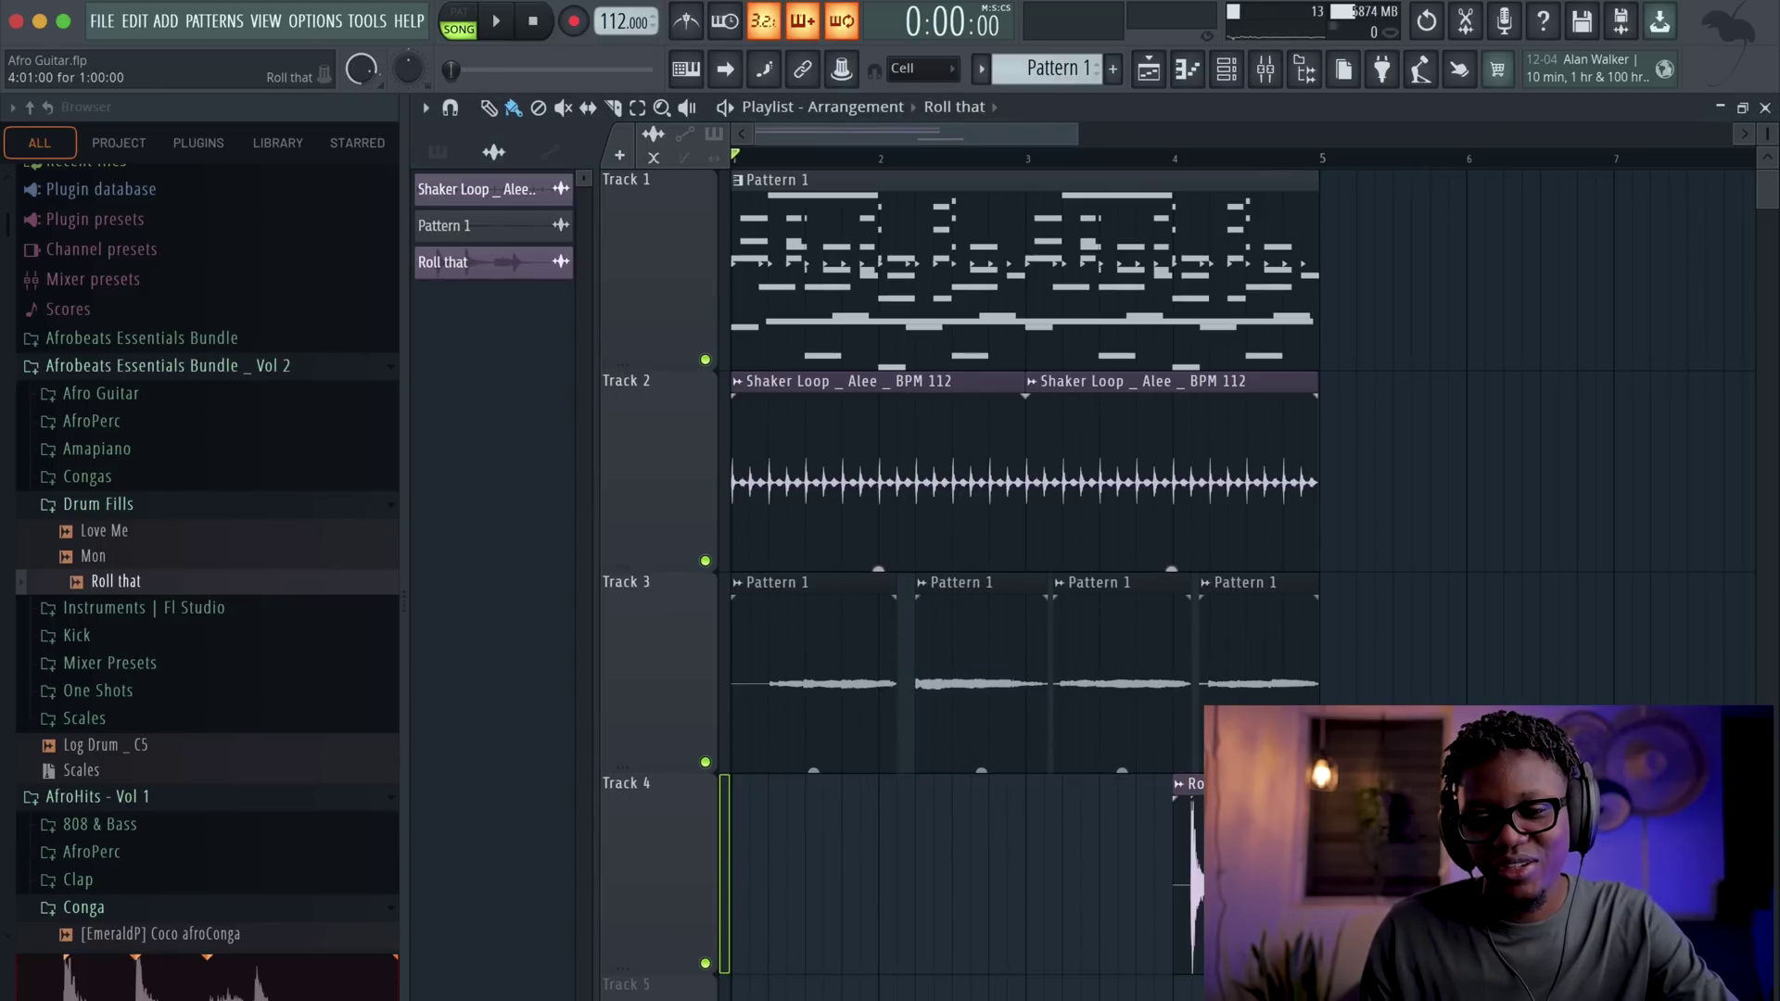
- Audition the drum fill from step 11 of bar 3 and lower the Roll that clip's channel volume
key("space")
left_click(1147, 180)
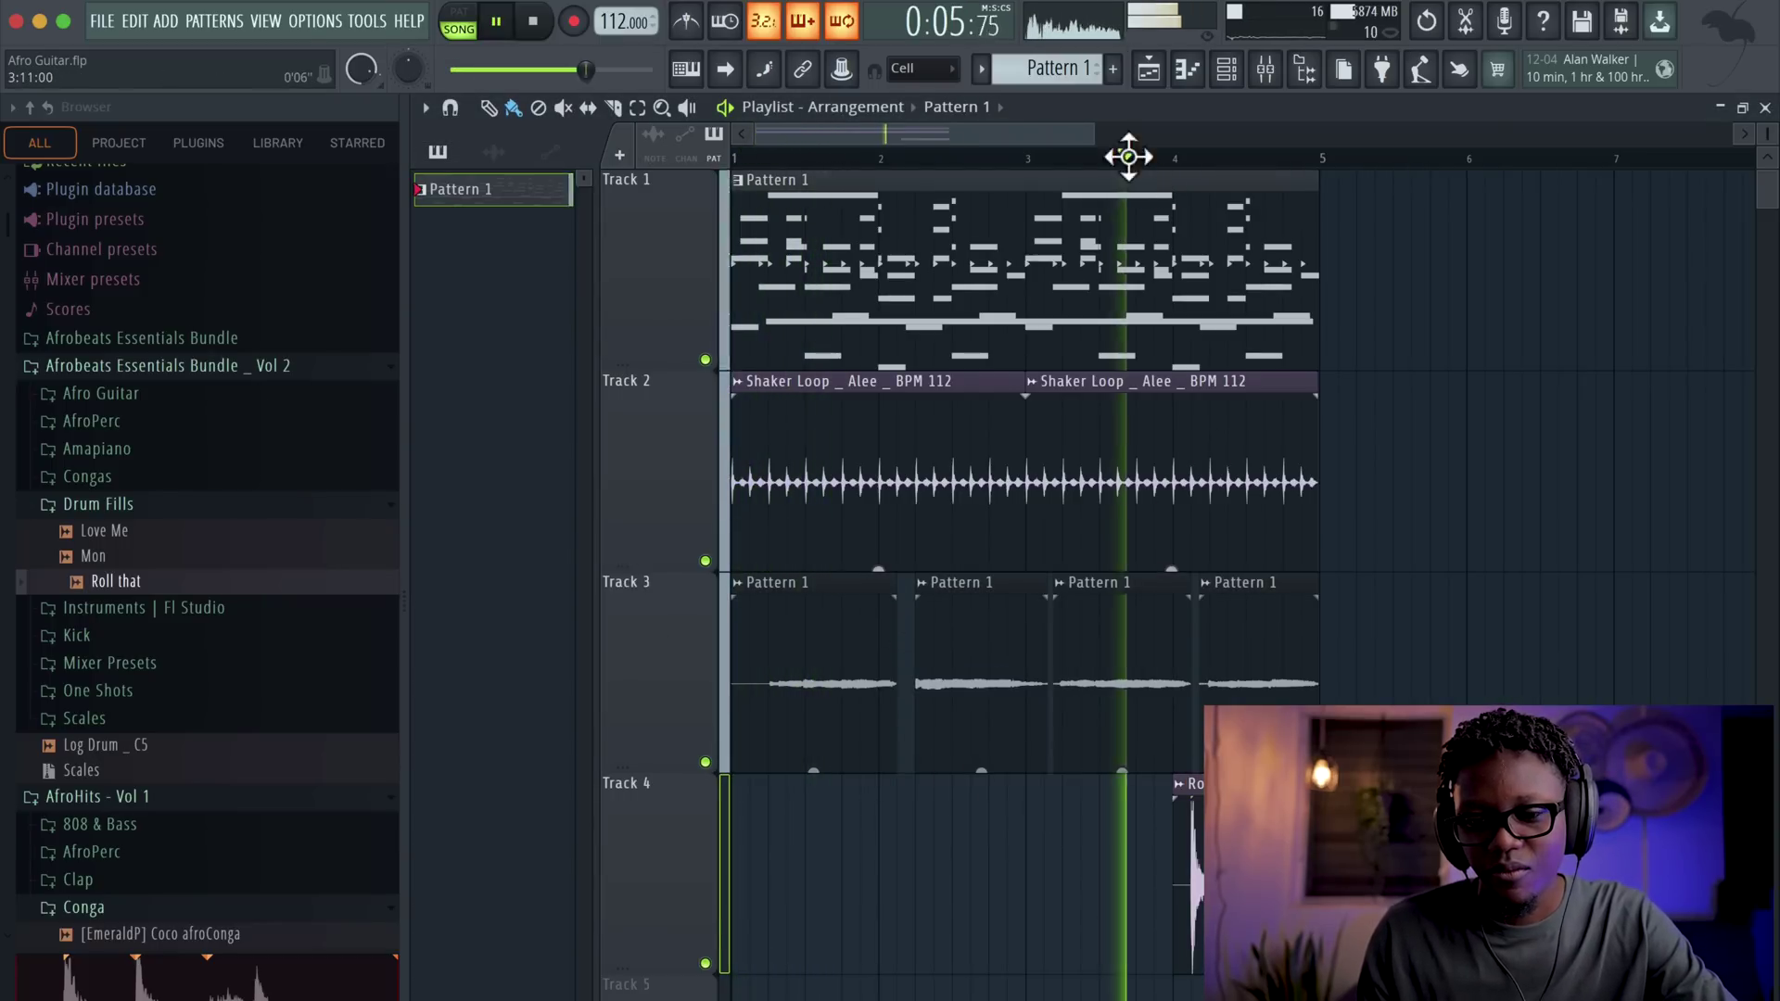
double_click(1191, 797)
left_click_drag(1024, 315, 1080, 461)
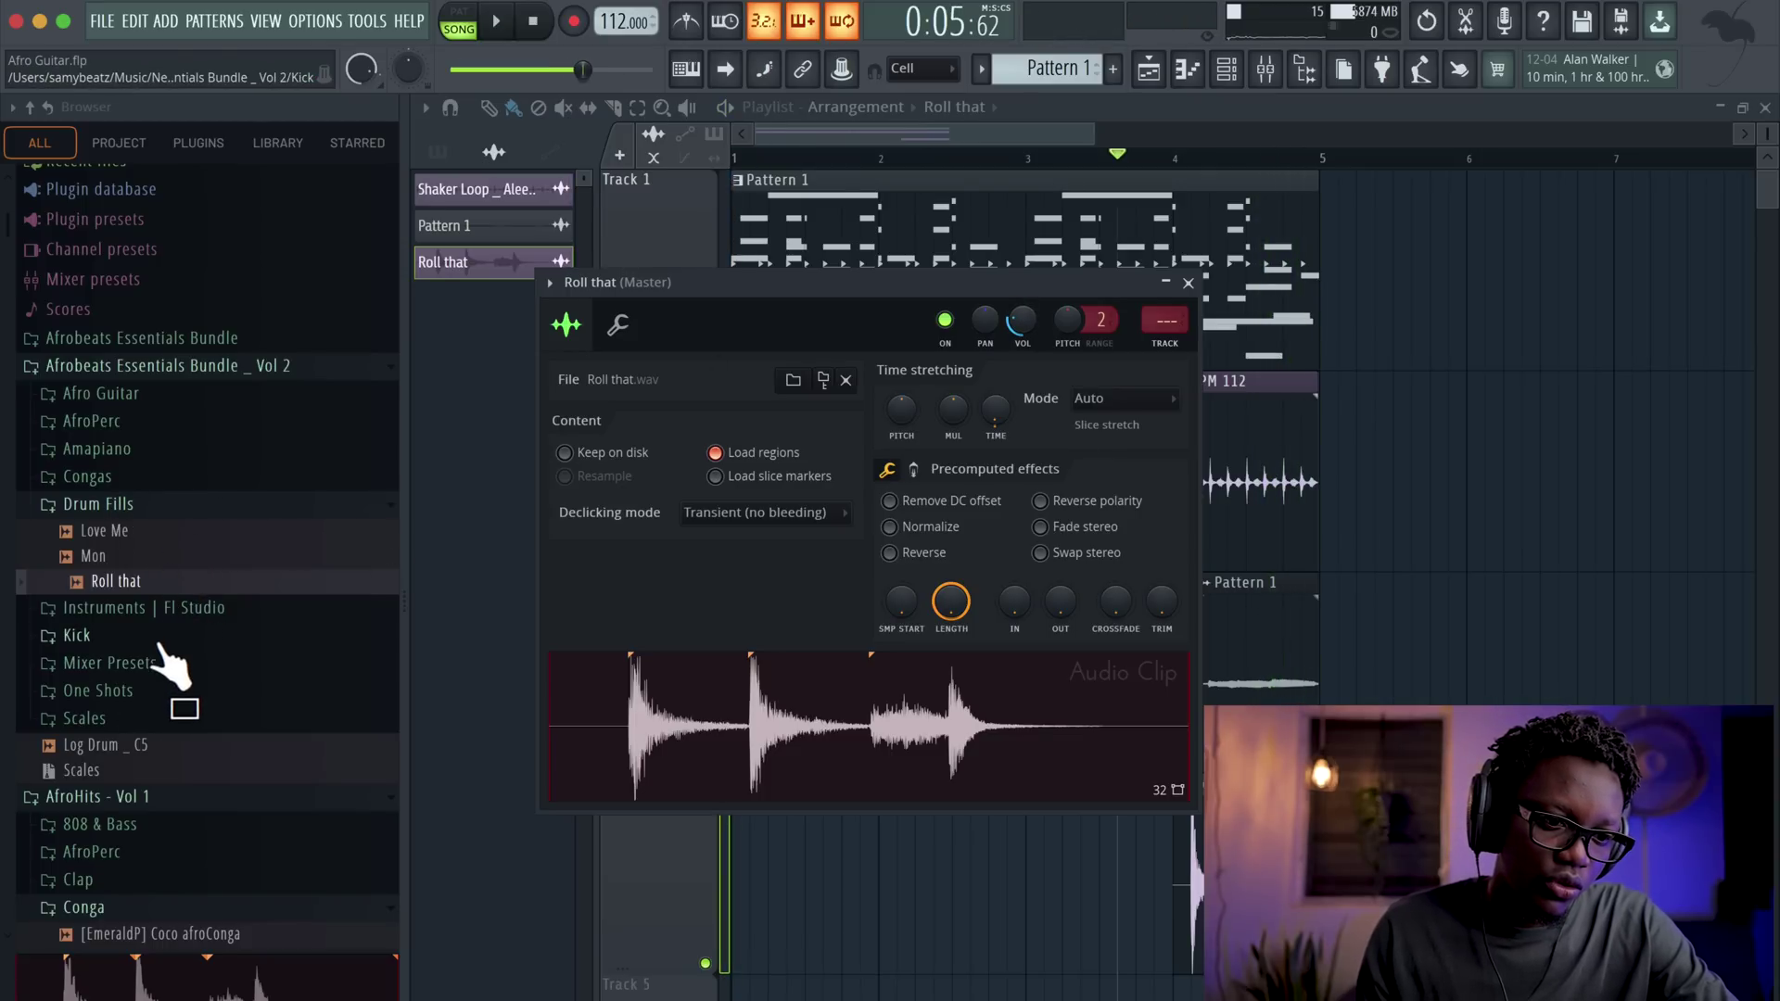
- Place the Impacted sample from the Vol 2 bundle's Amapiano Percs folder on Track 5 at step 13 of bar 4
scroll(171, 665, "down", 1)
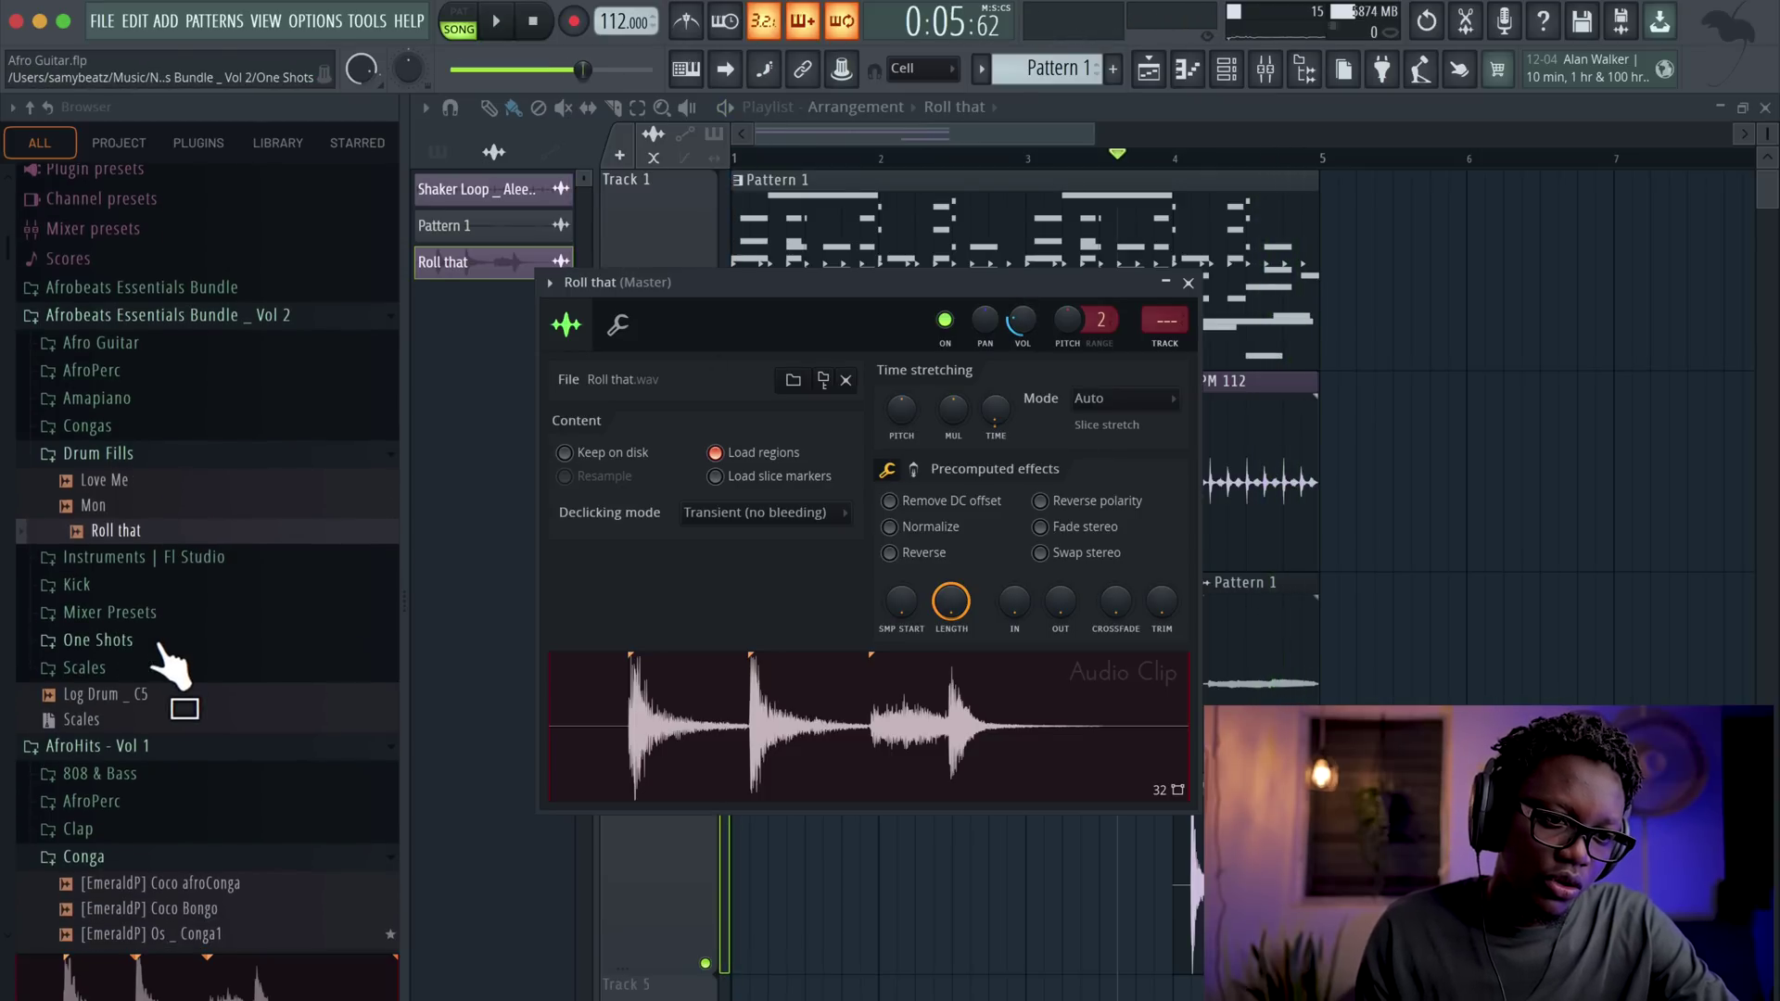
left_click(113, 397)
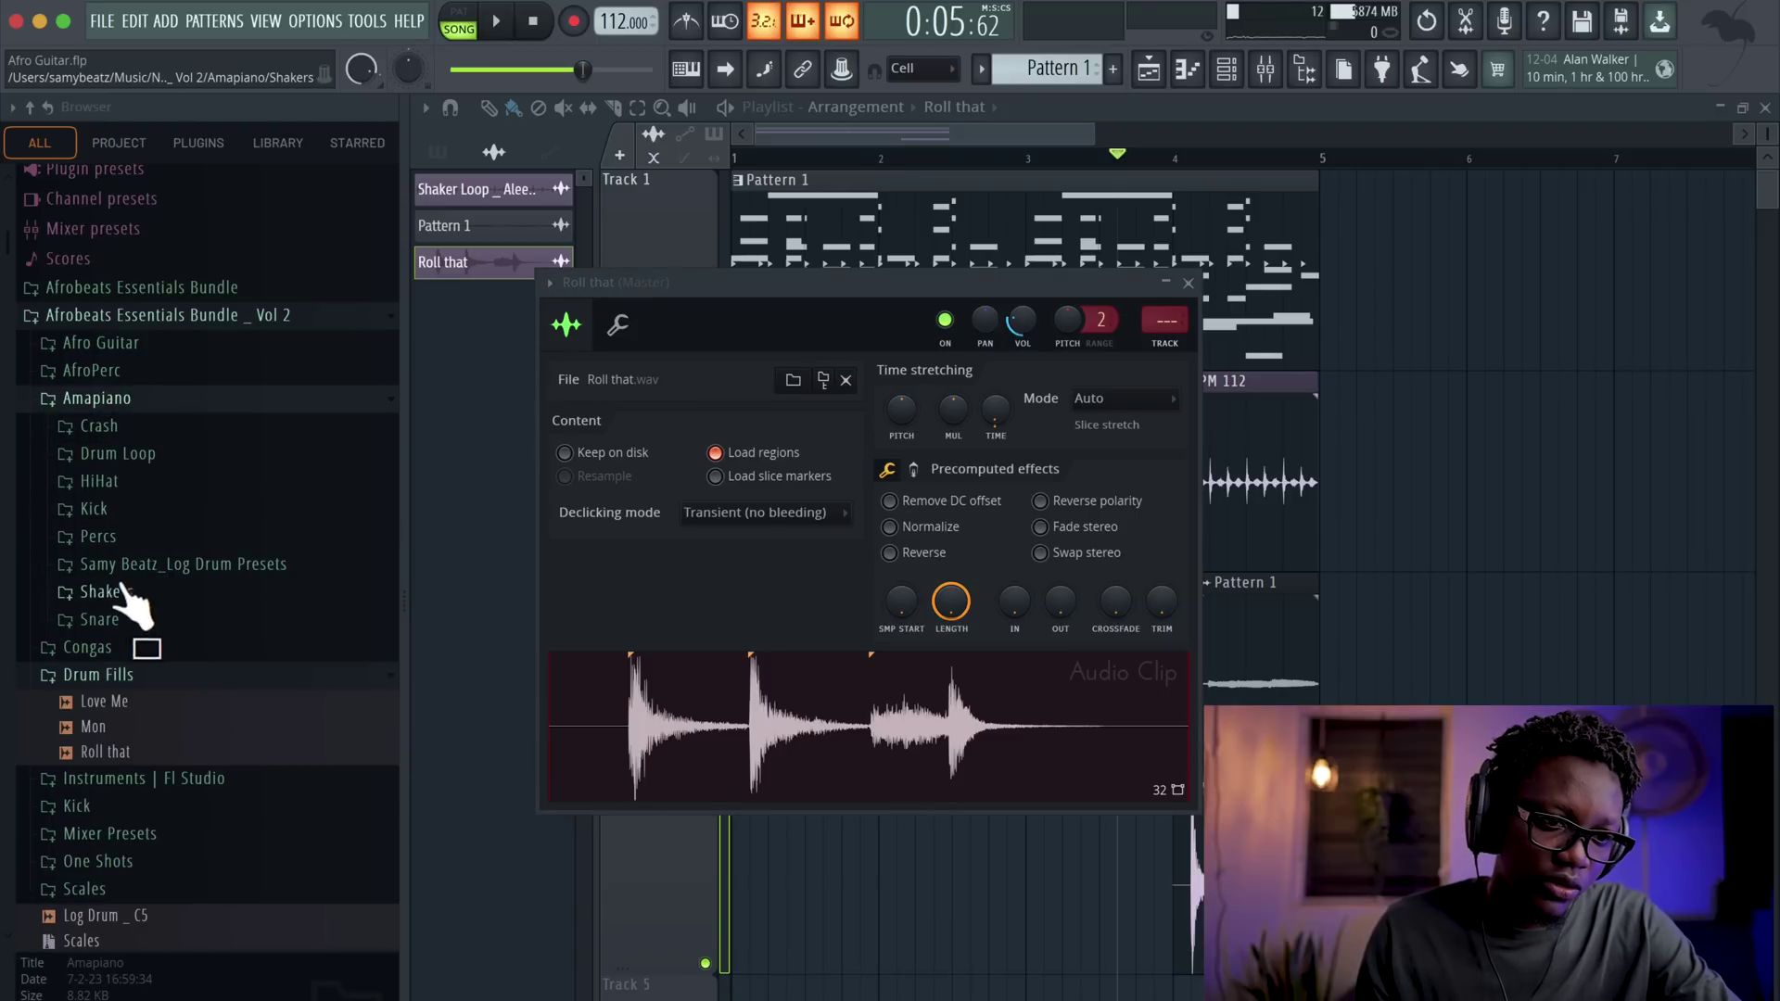
left_click(98, 619)
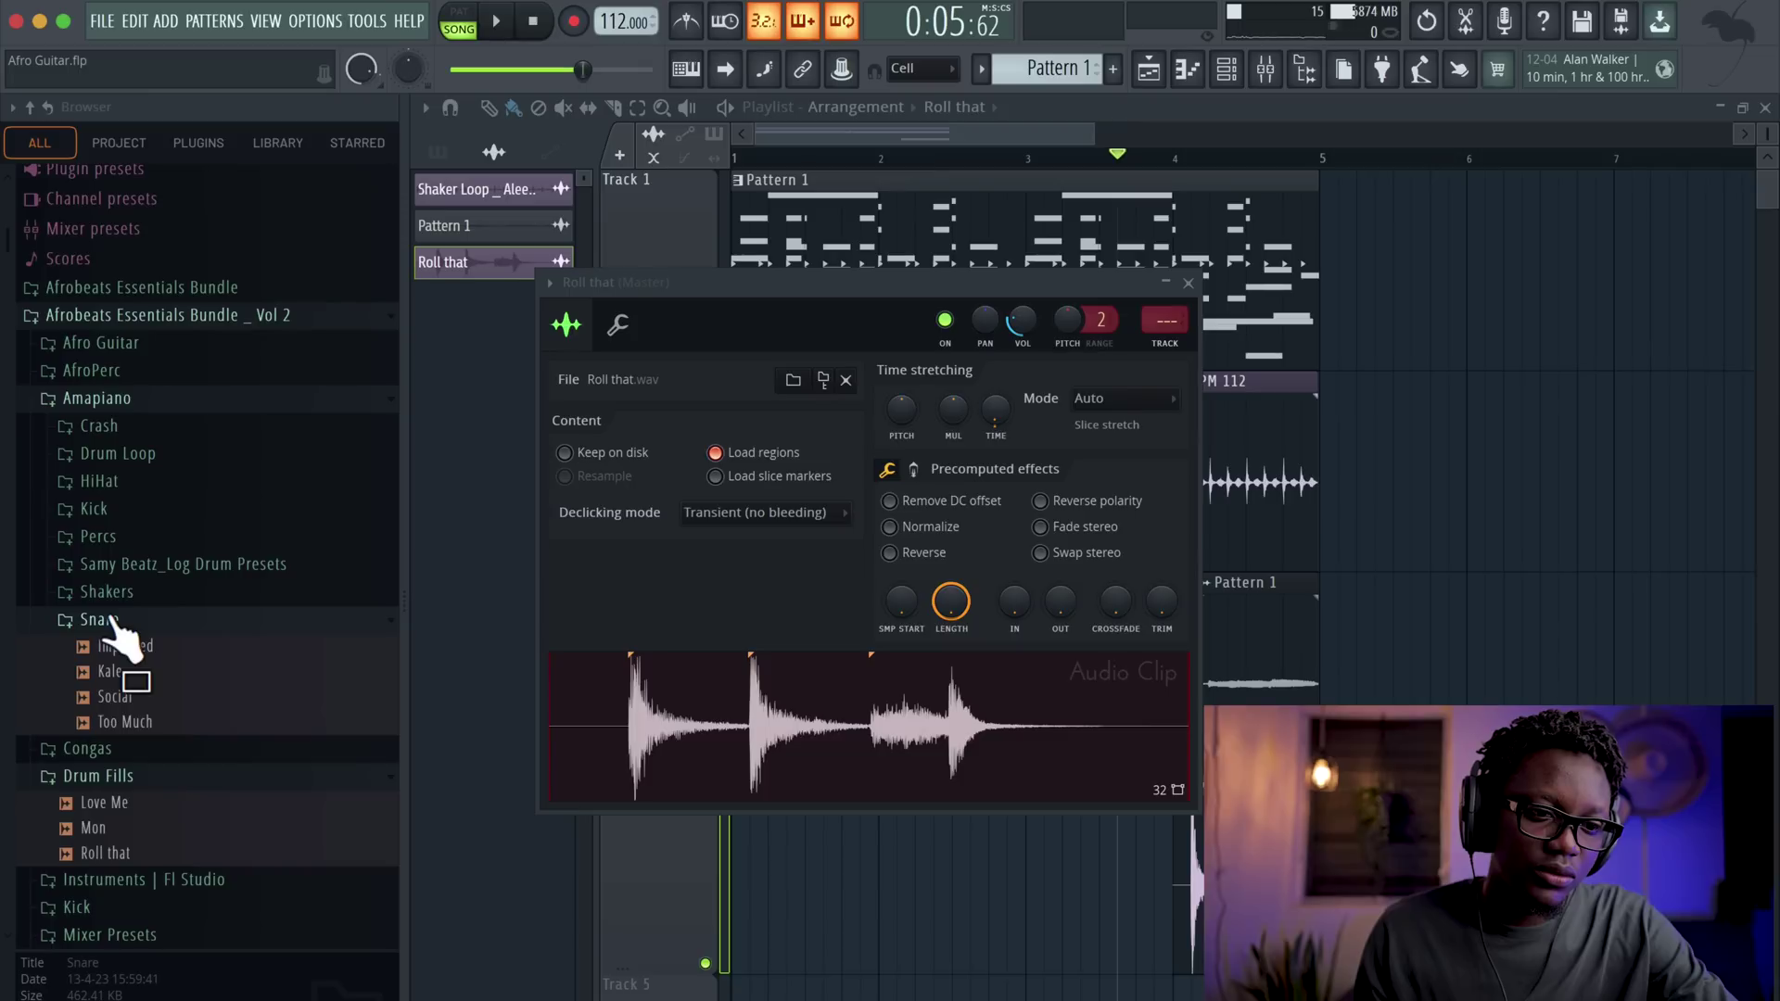
left_click(117, 595)
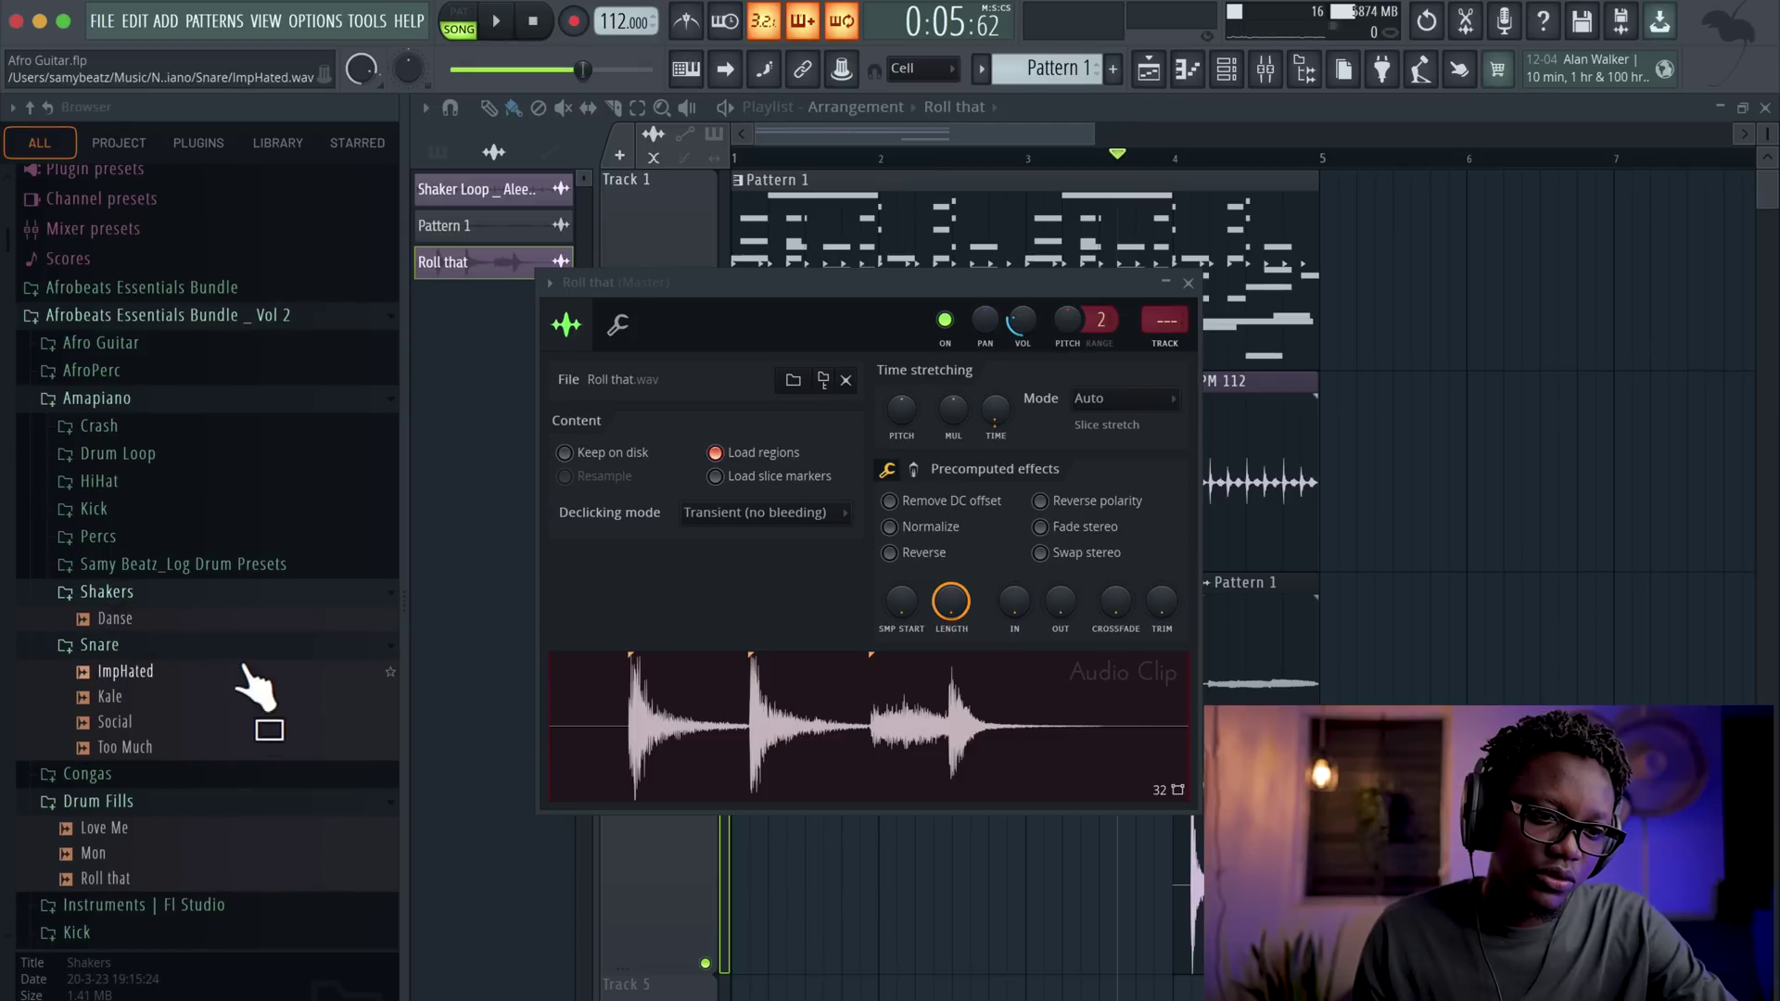
left_click(112, 540)
left_click_drag(136, 712, 1284, 984)
- Fit the Impacted clip into the last two steps of bar 4 and set its channel volume to 29%
key("space")
scroll(1020, 584, "down", 3)
scroll(1020, 584, "up", 3)
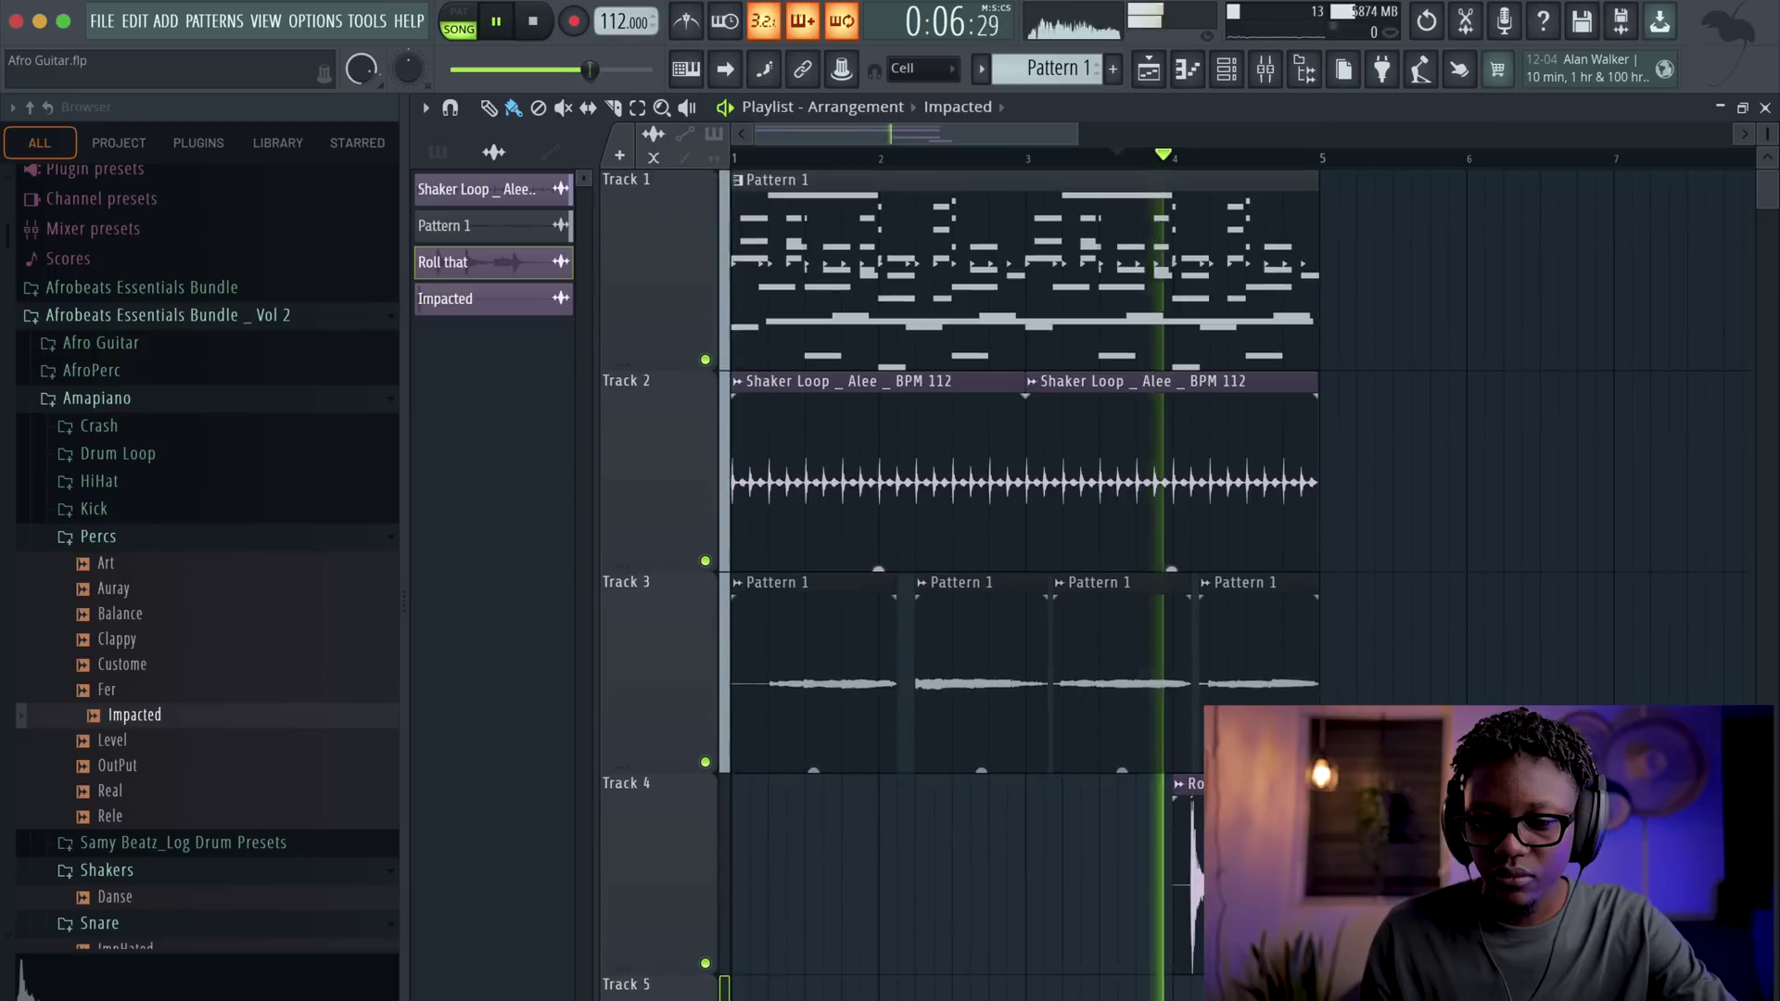
scroll(1020, 584, "down", 2)
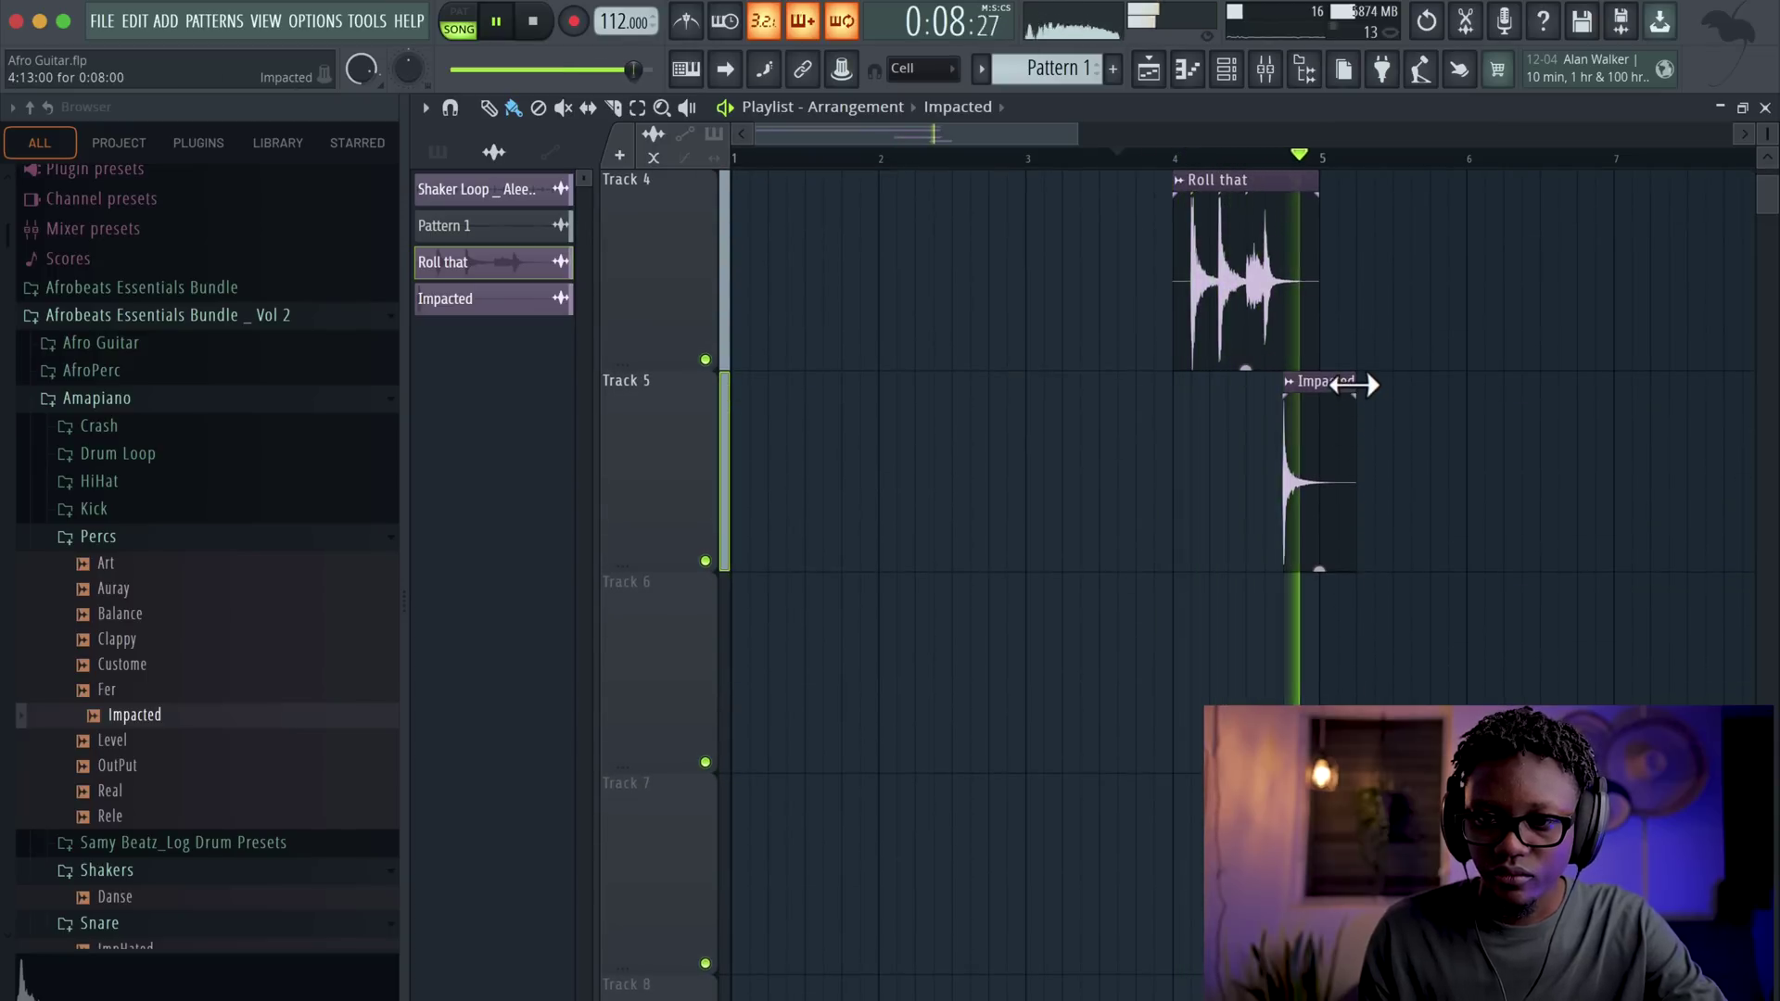
key("space")
key("space")
mouse_move(1317, 405)
left_mouse_down()
mouse_move(1335, 401)
mouse_move(1319, 385)
left_mouse_up()
key("space")
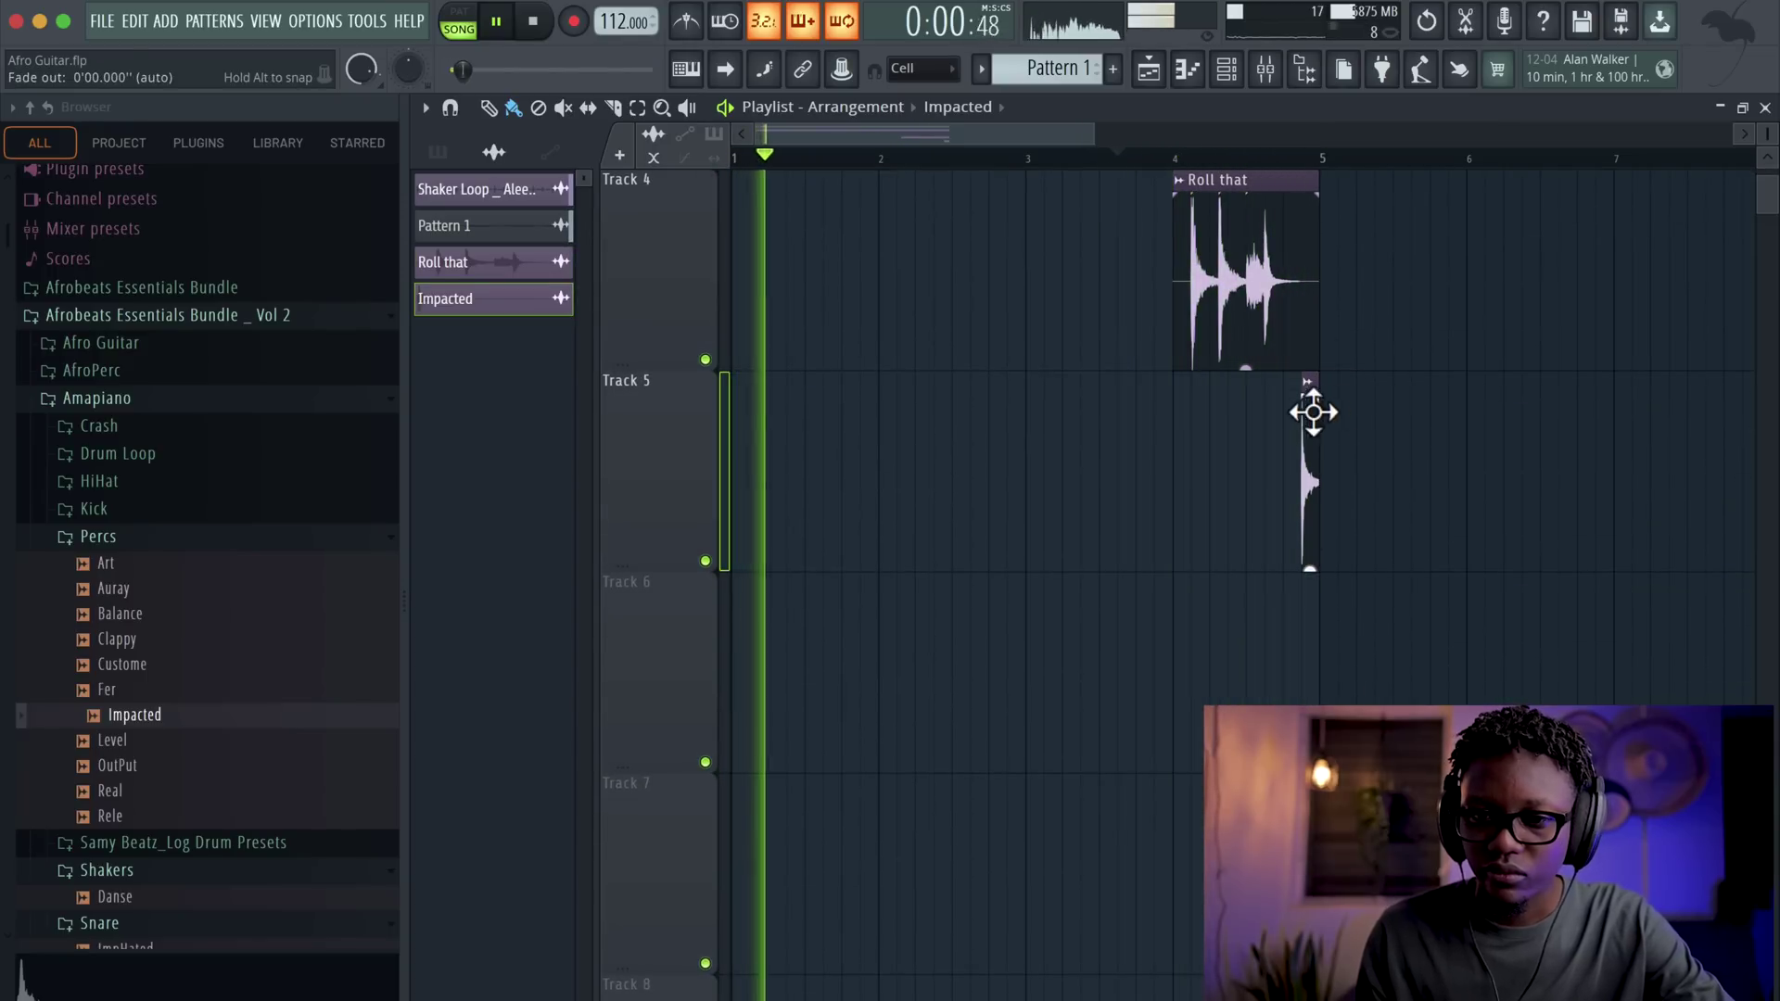
double_click(1307, 442)
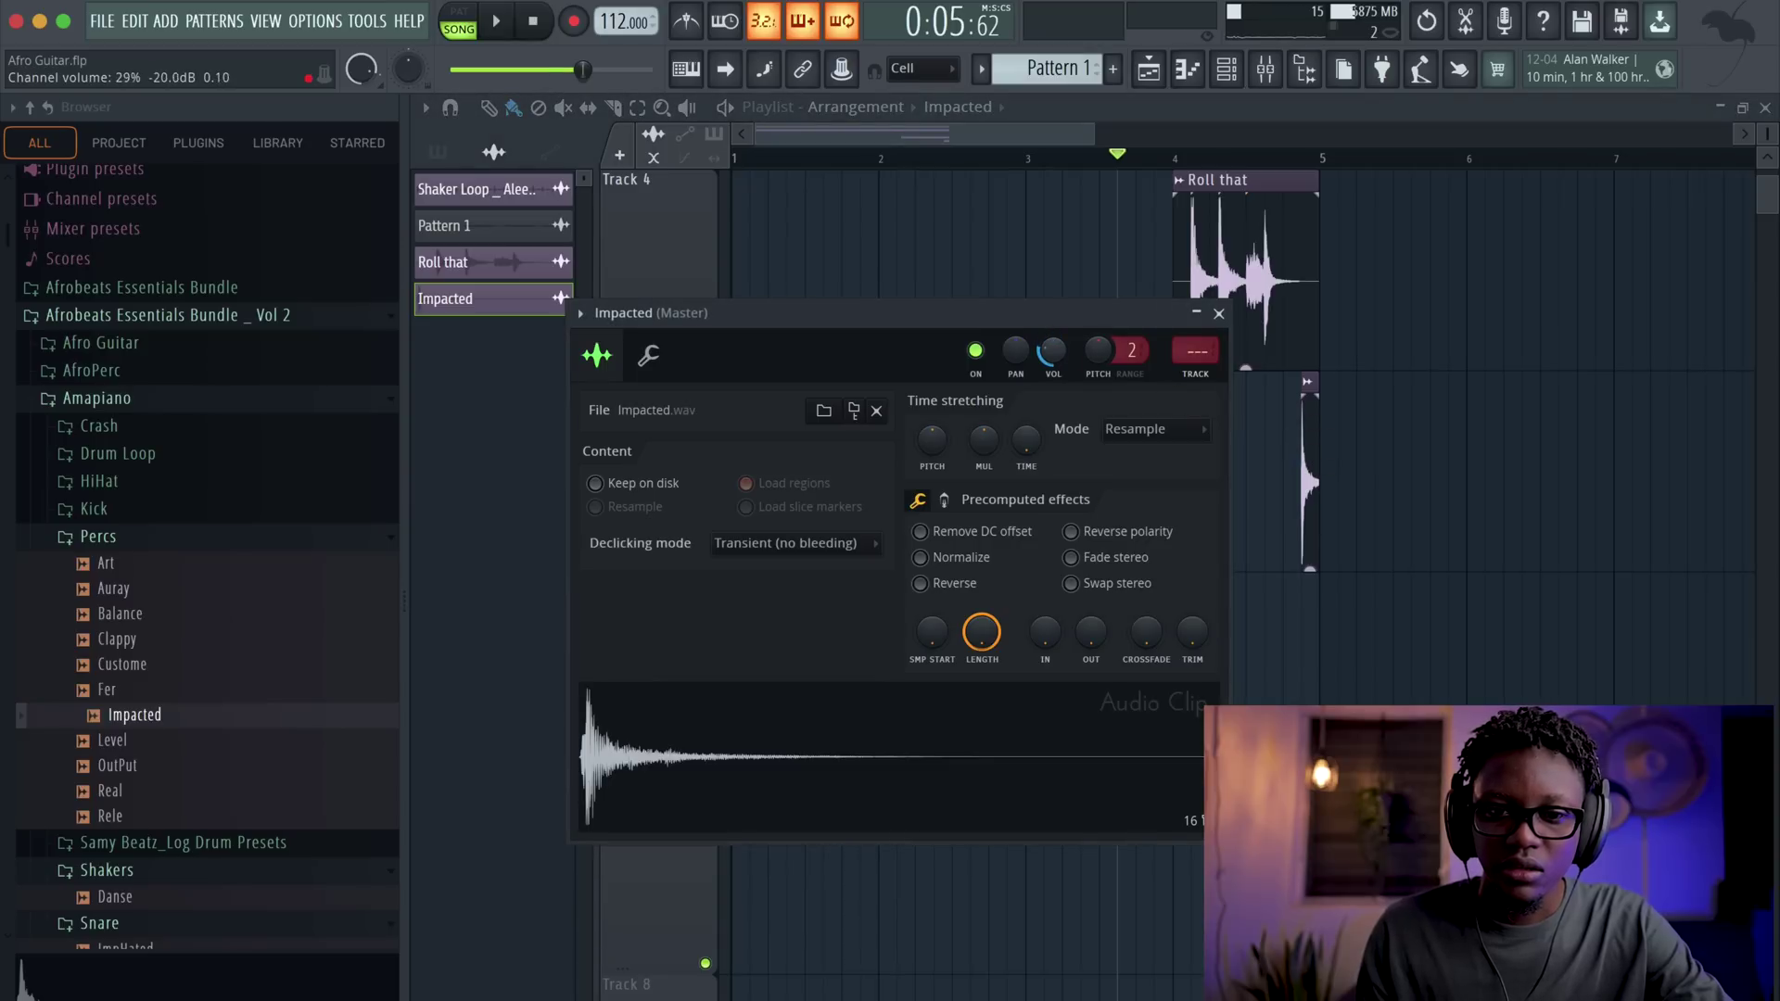
- Place the Clap Verb sample from the Afrobeats Essentials Bundle's AfroVibes Bonus folder on Track 6 at bar 1
left_click(127, 295)
key("space")
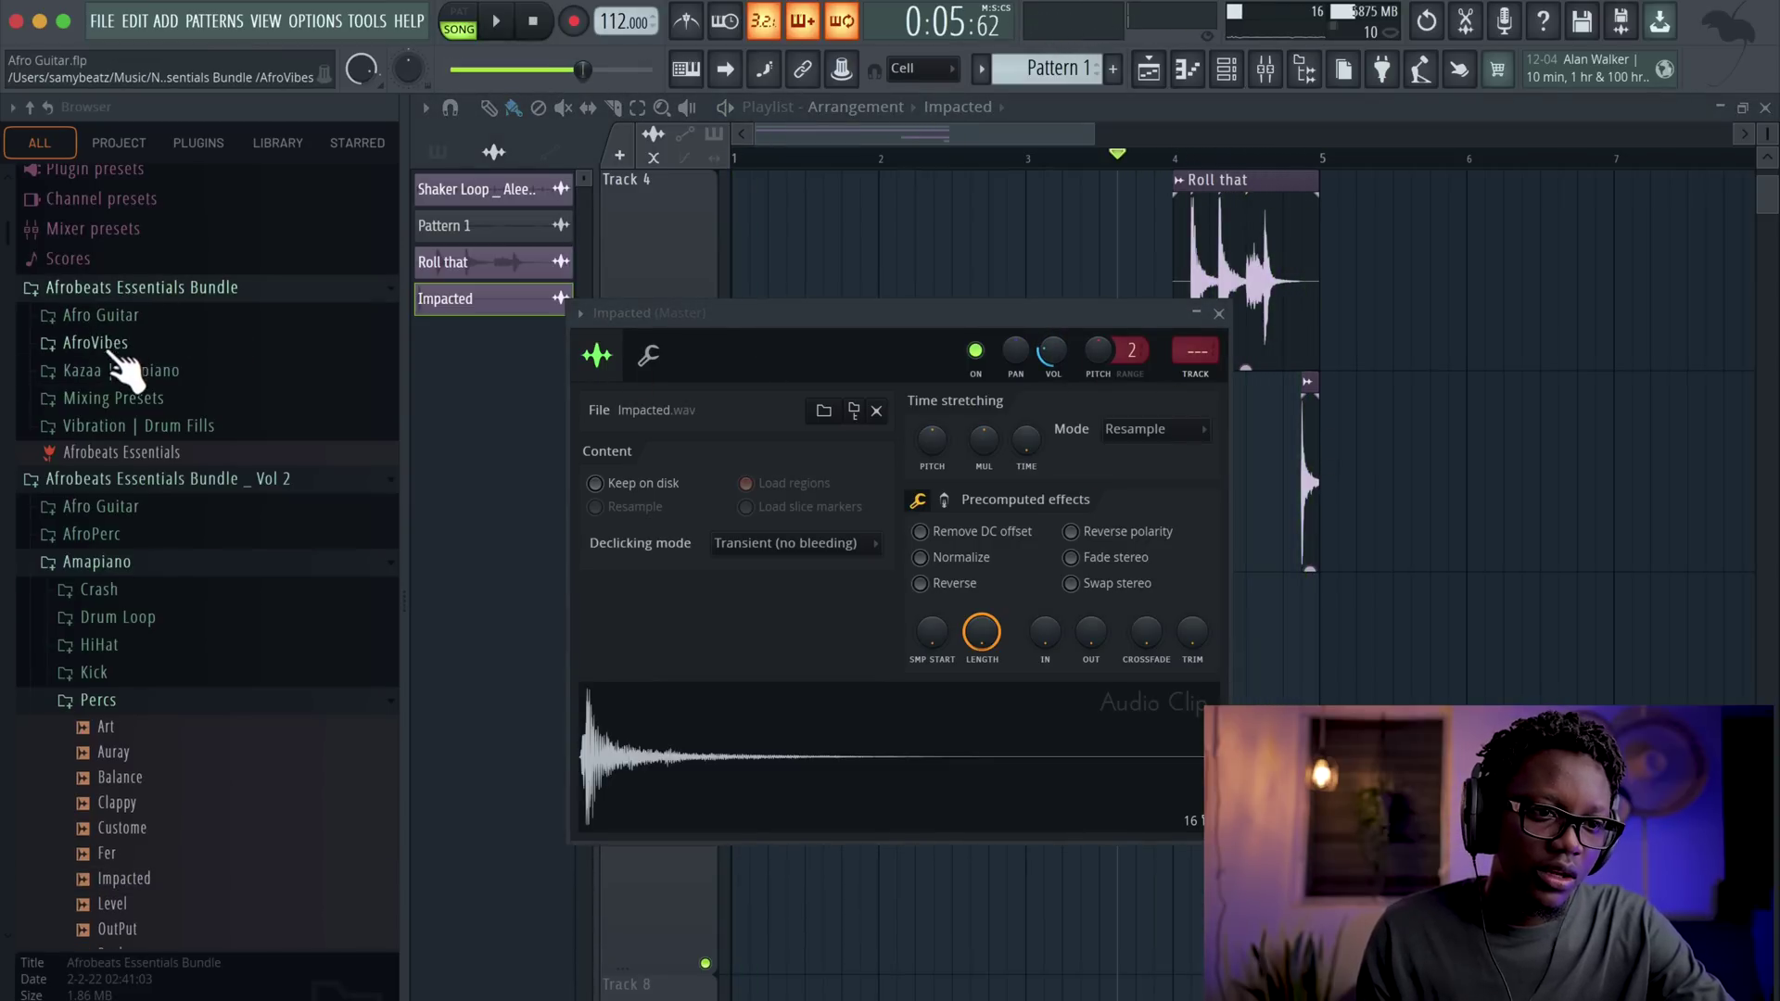
left_click(98, 344)
left_click(100, 426)
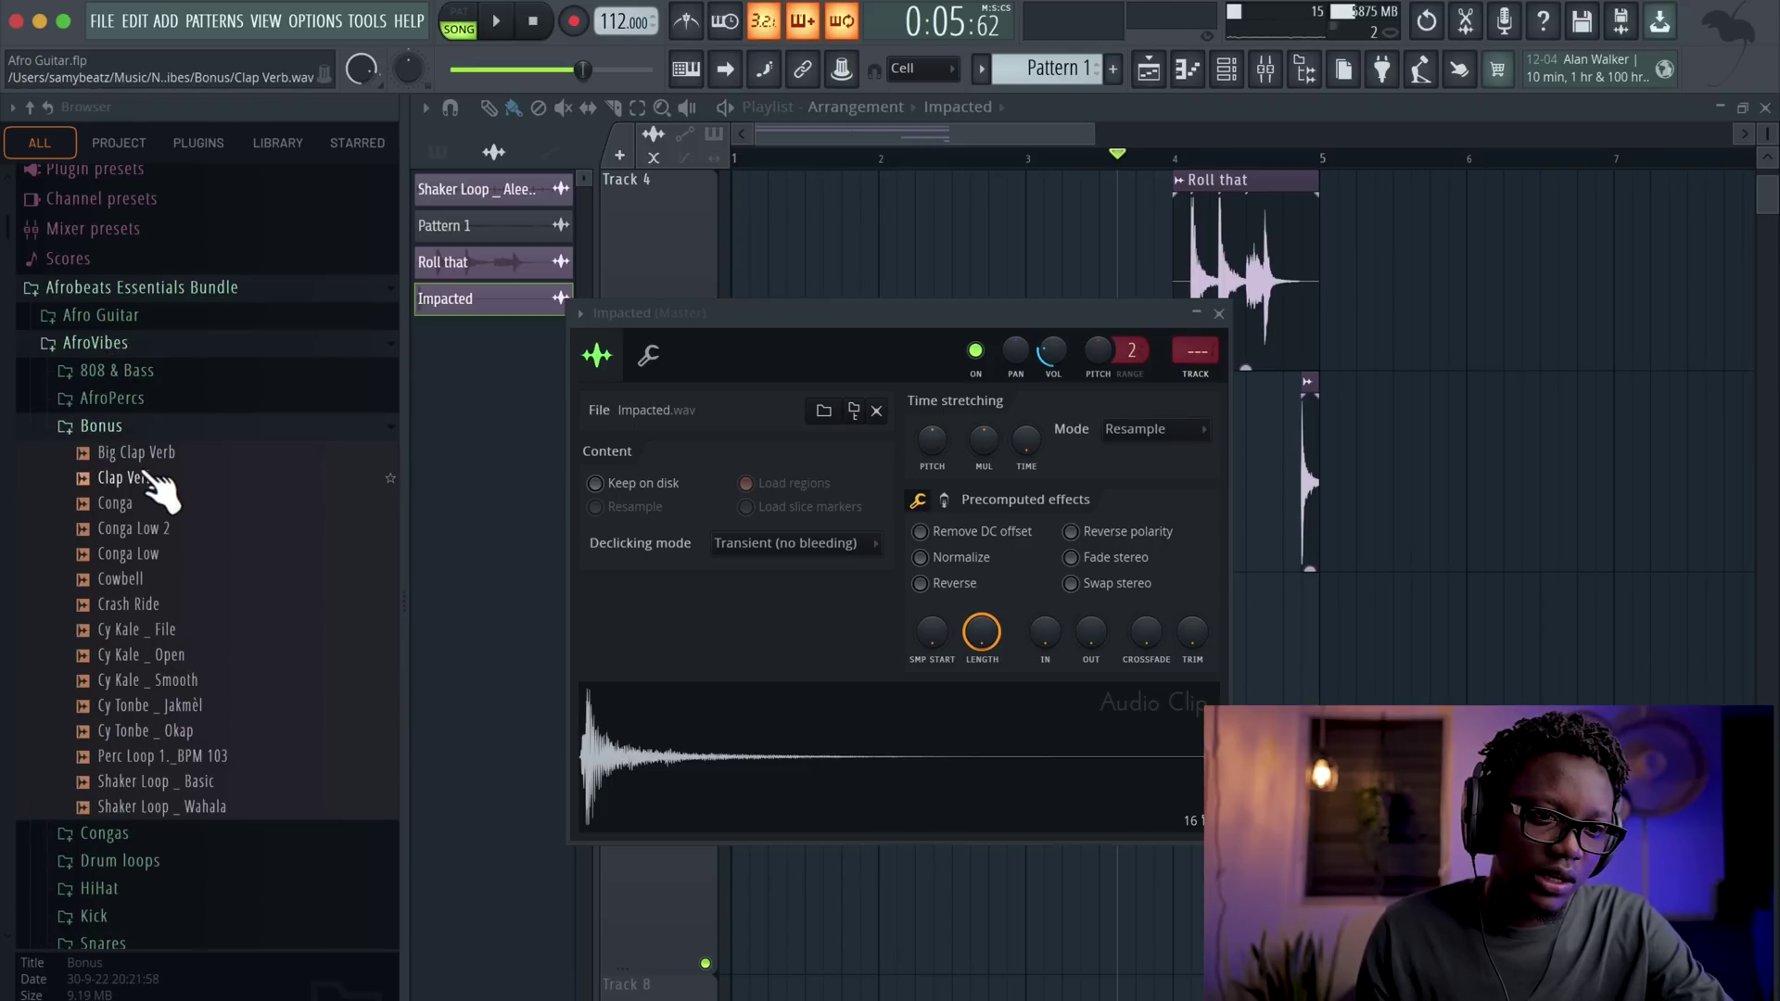
left_click_drag(139, 477, 696, 525)
- Set the Clap Verb clip's channel volume to 11% during playback
key("space")
left_click(792, 582)
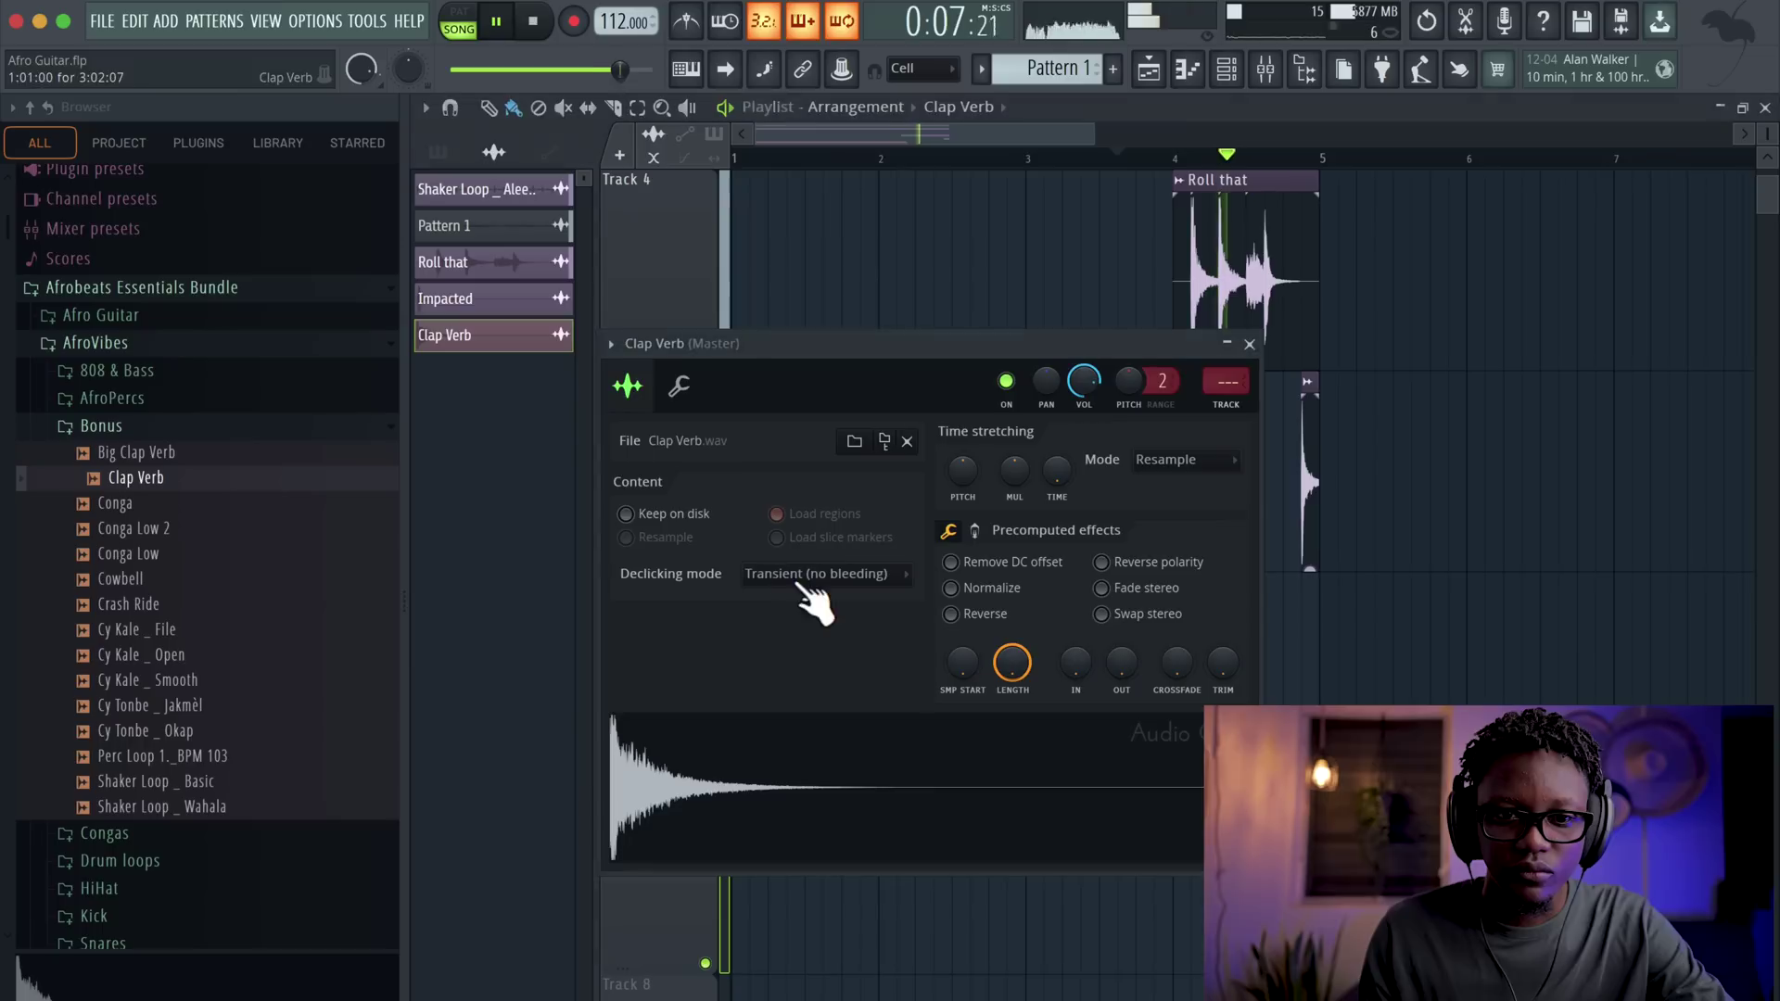
left_click_drag(1061, 396, 1061, 463)
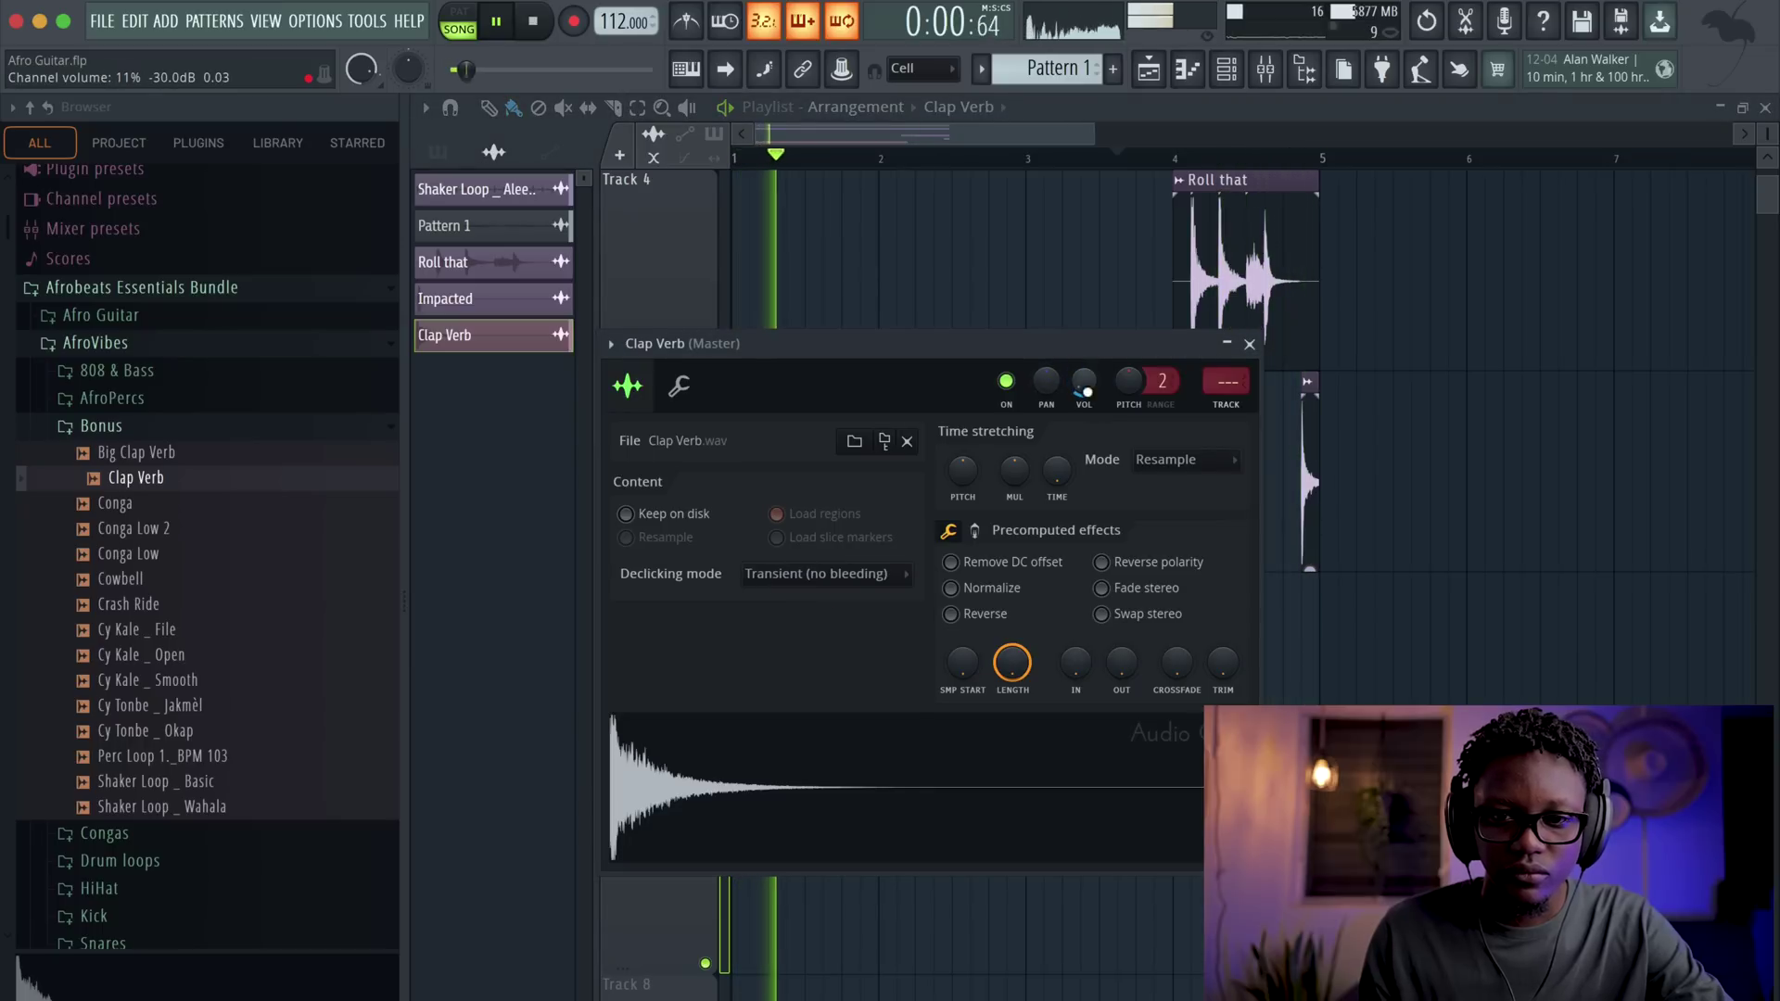
left_click(1249, 344)
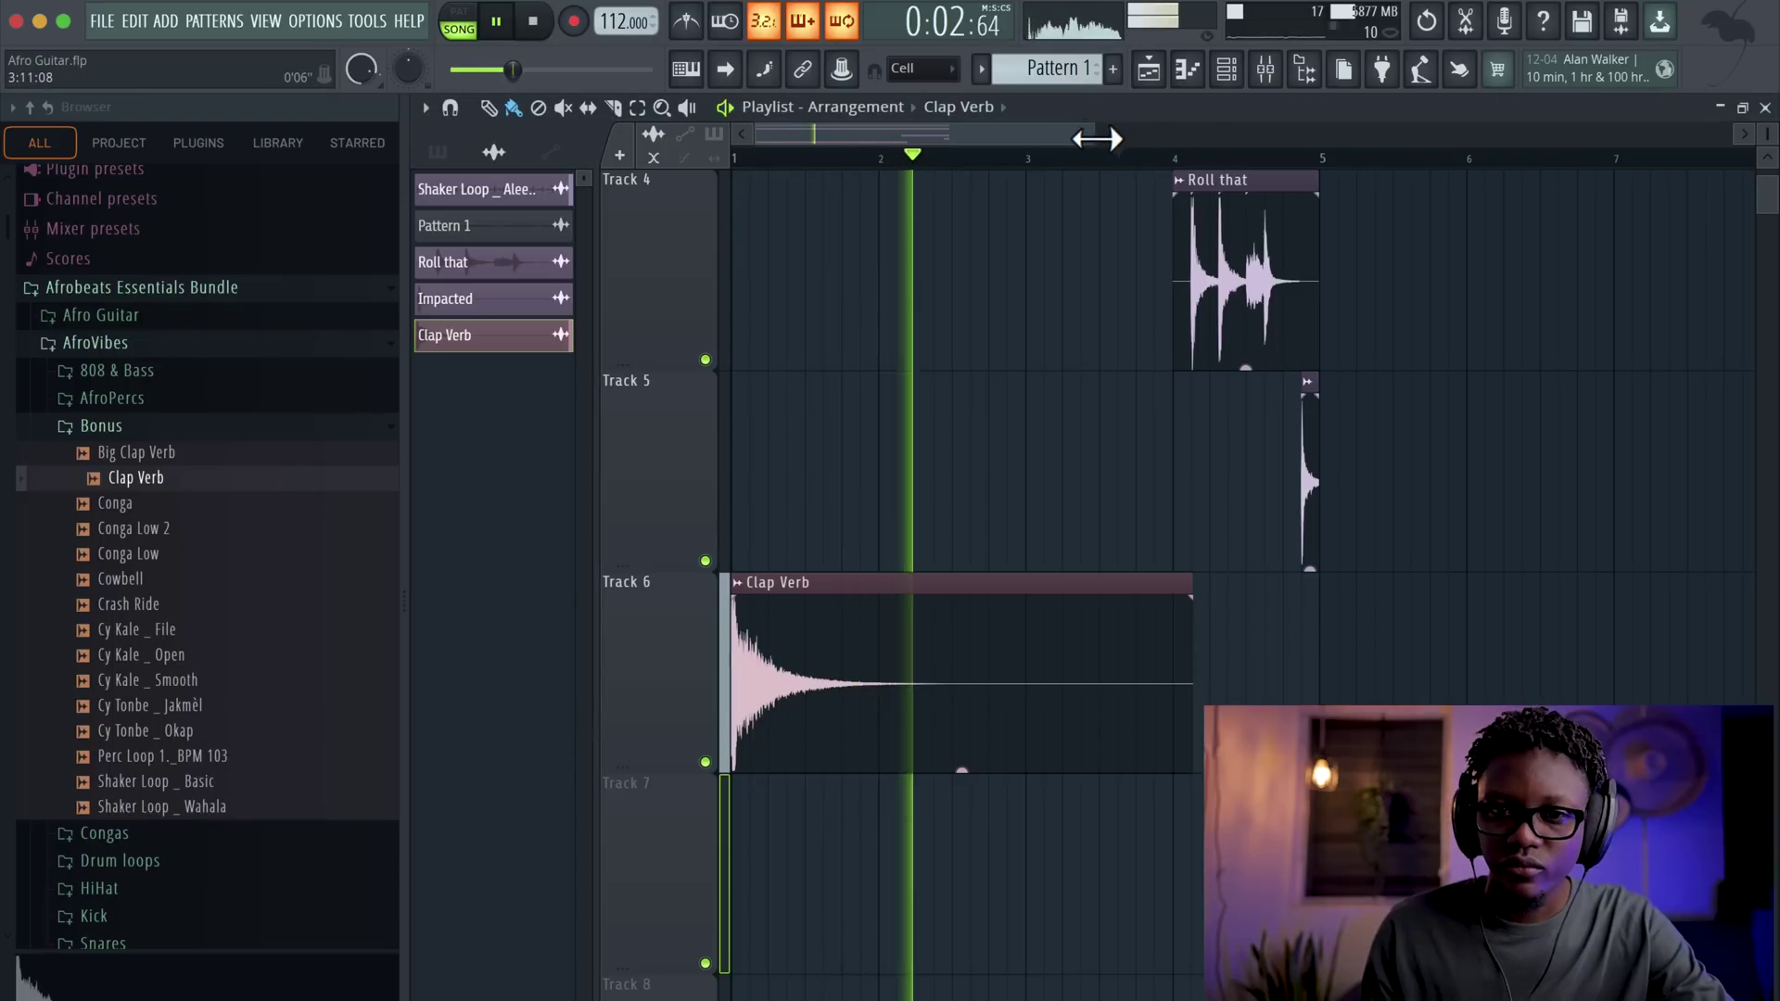
- Place a second Clap Verb clip on Track 6 at bar 5
scroll(1184, 246, "up", 2)
left_click_drag(1770, 223, 1771, 143)
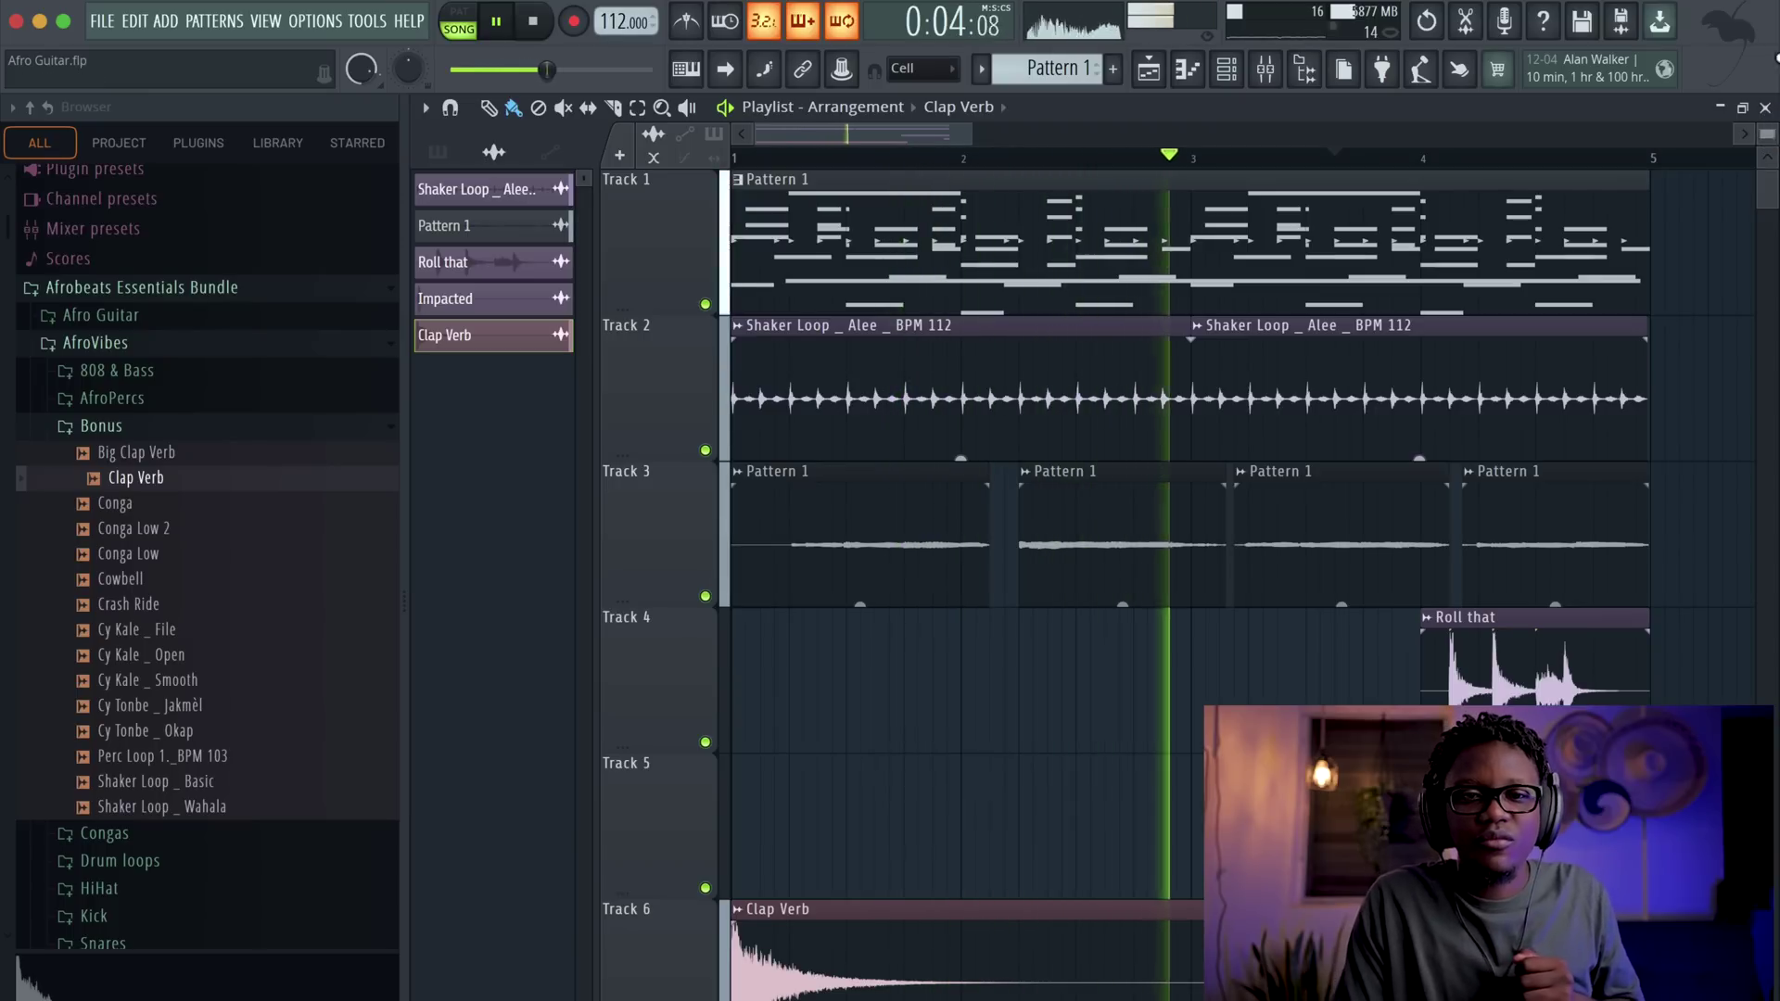
left_click(1226, 68)
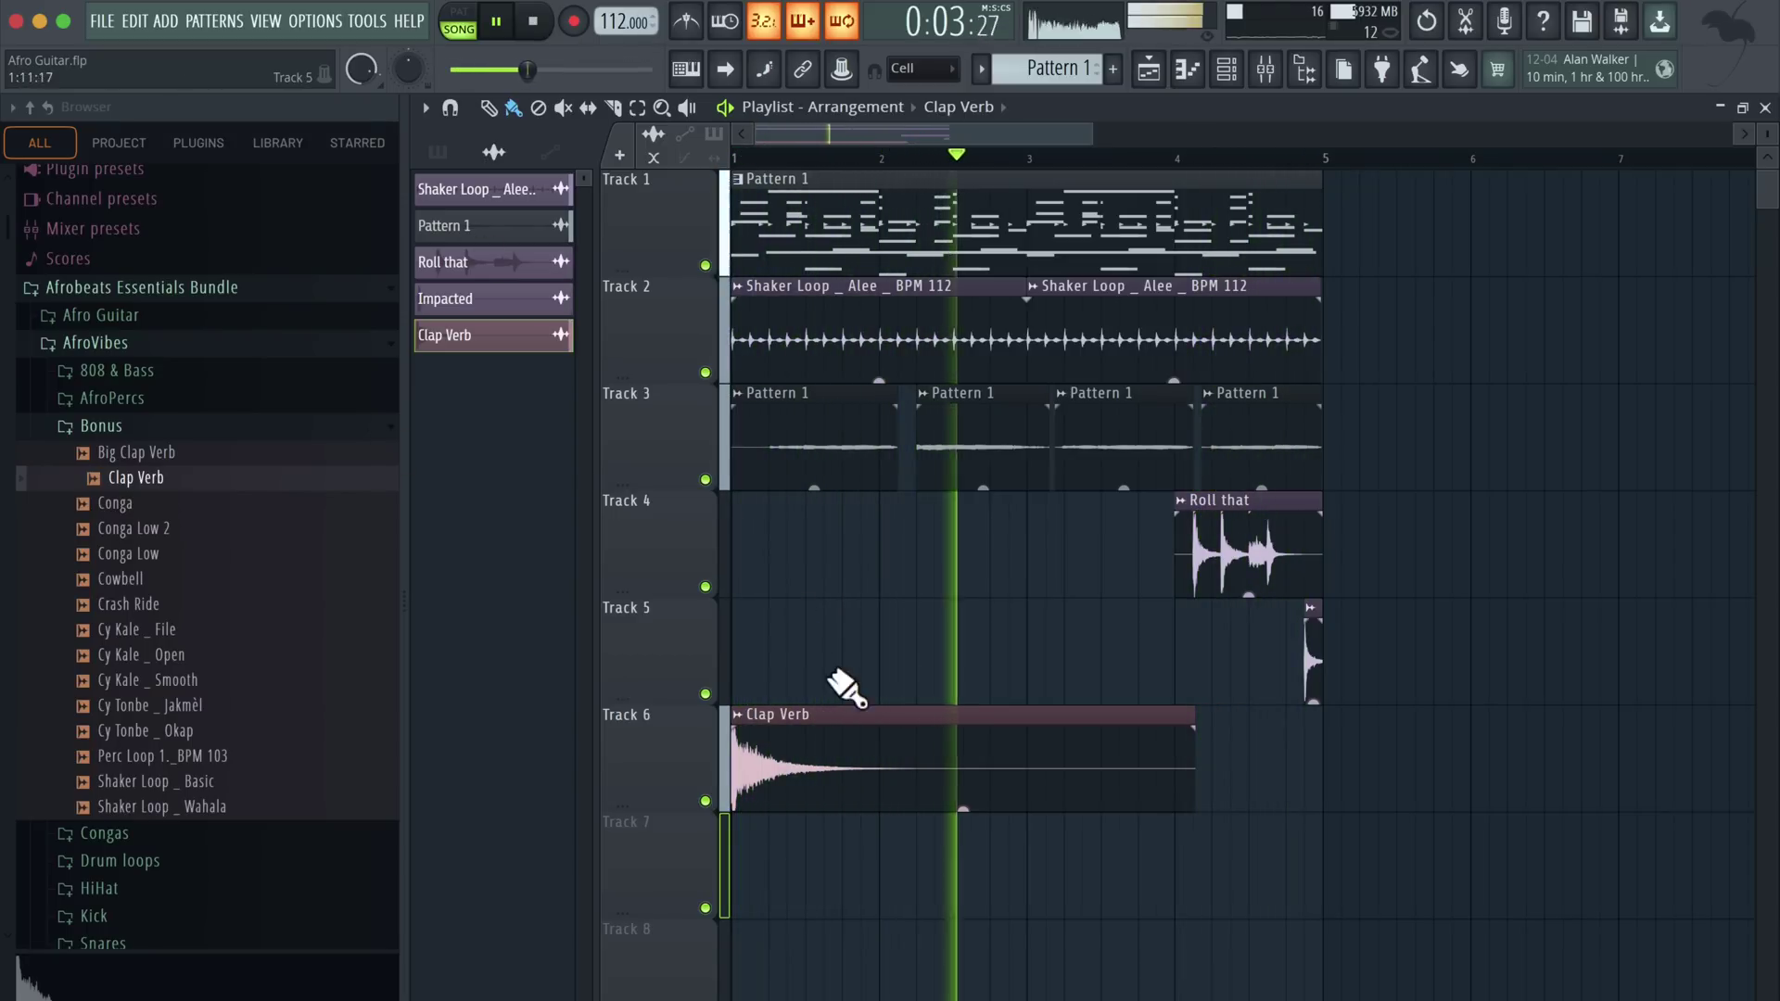
left_click_drag(1091, 135, 960, 136)
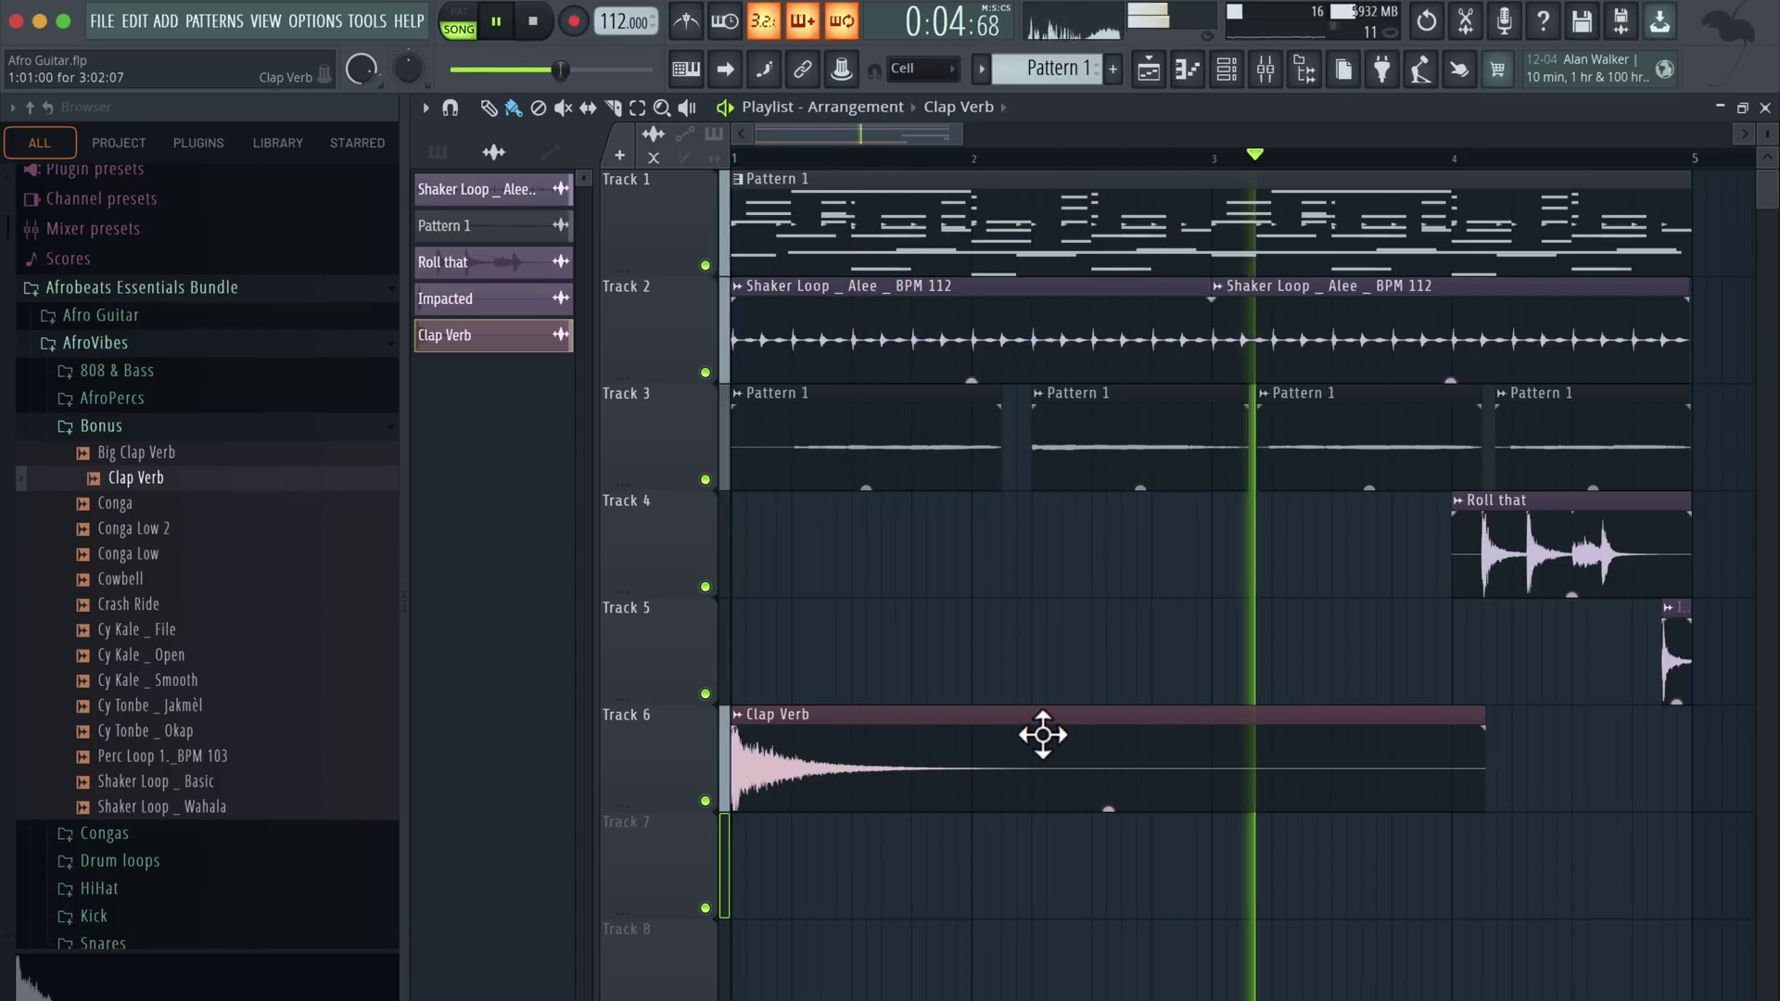
left_click(1705, 755)
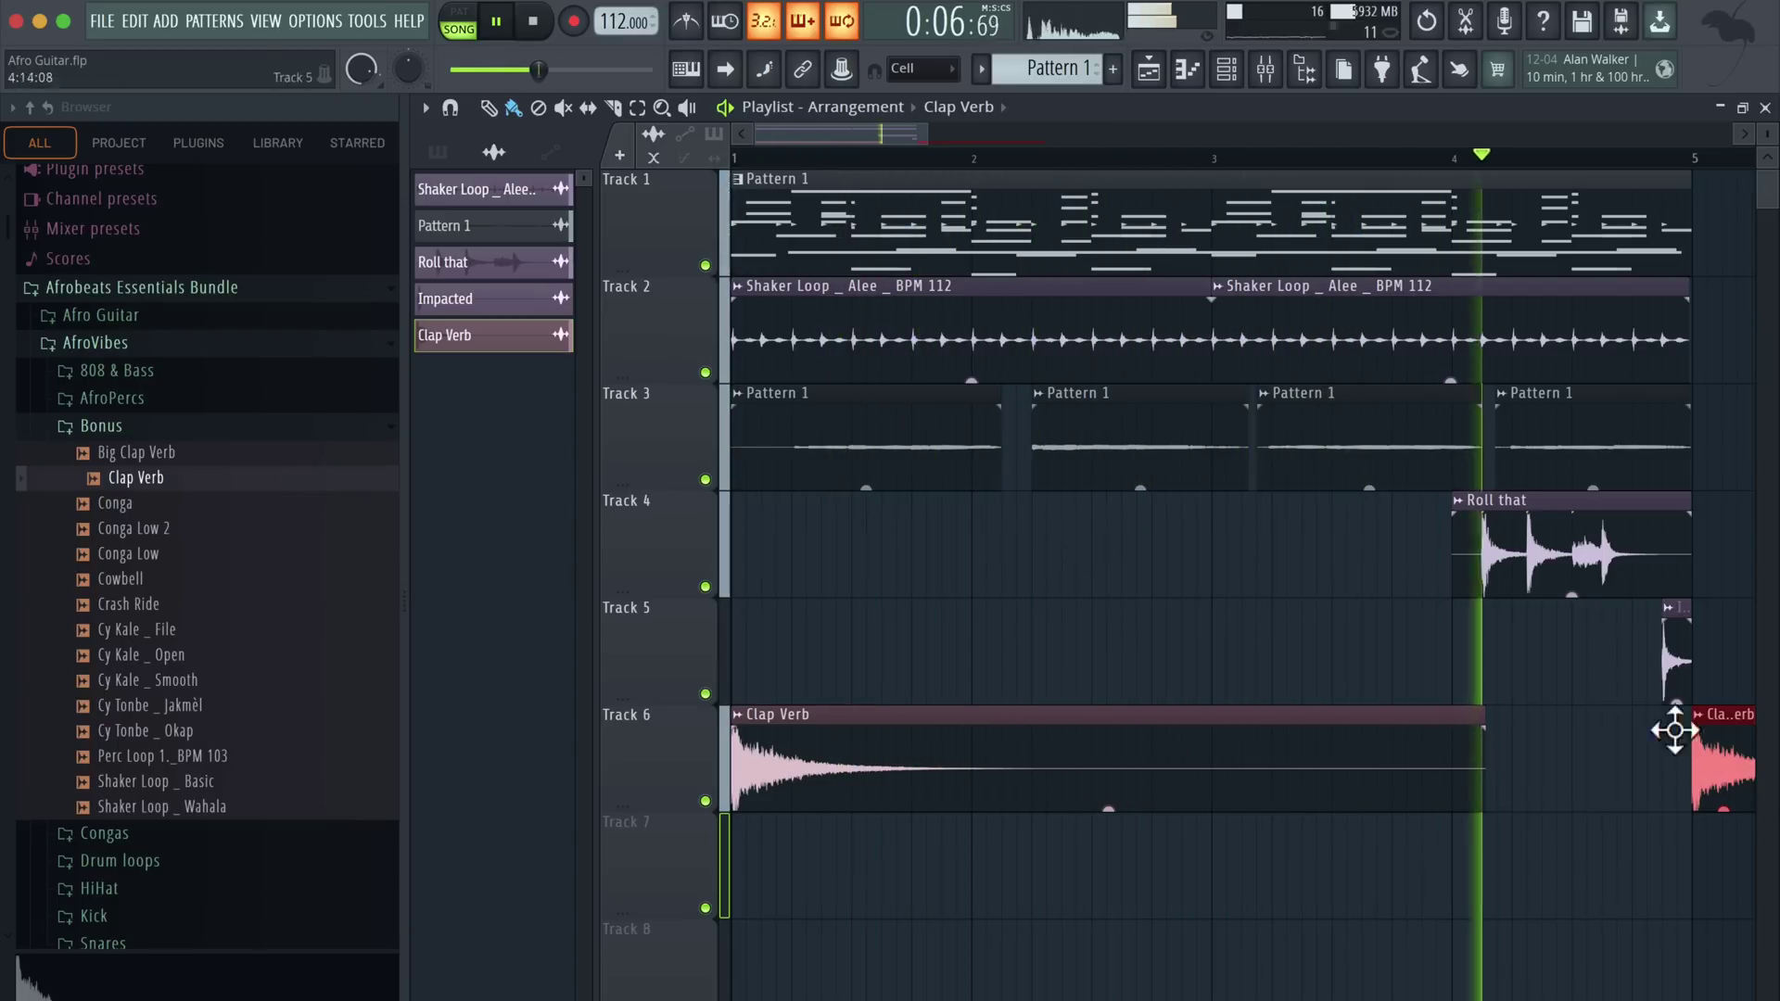
left_click_drag(930, 121, 927, 126)
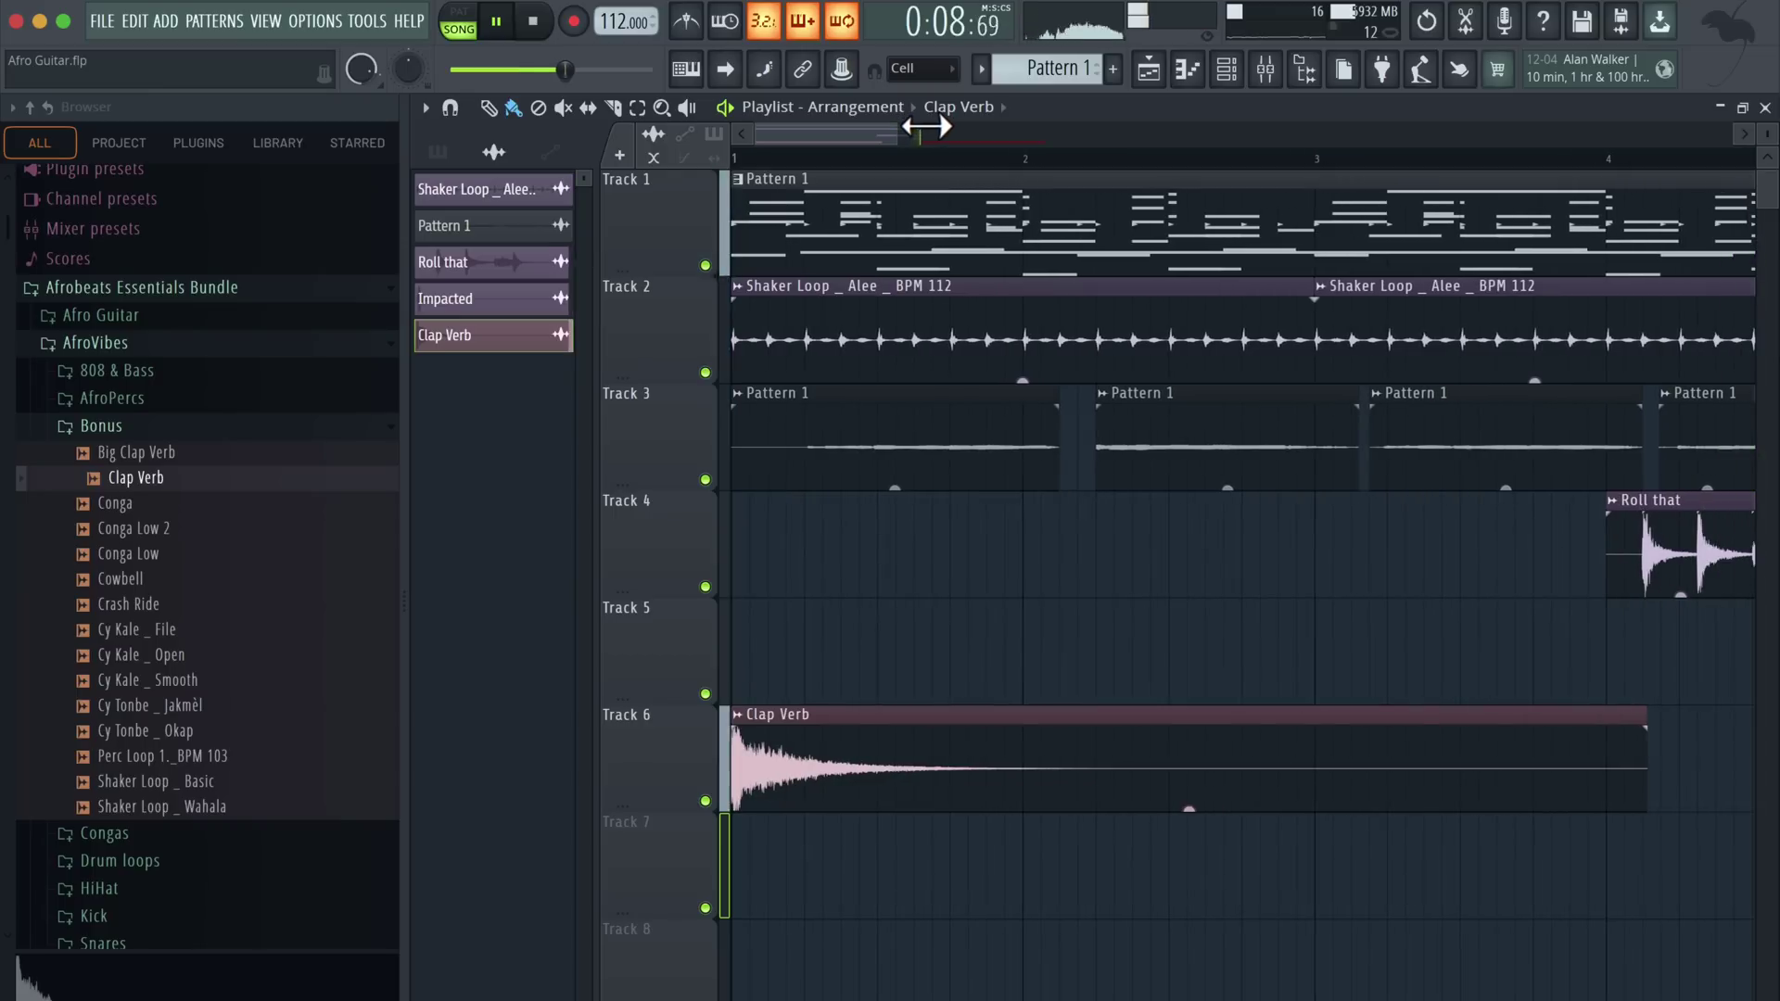